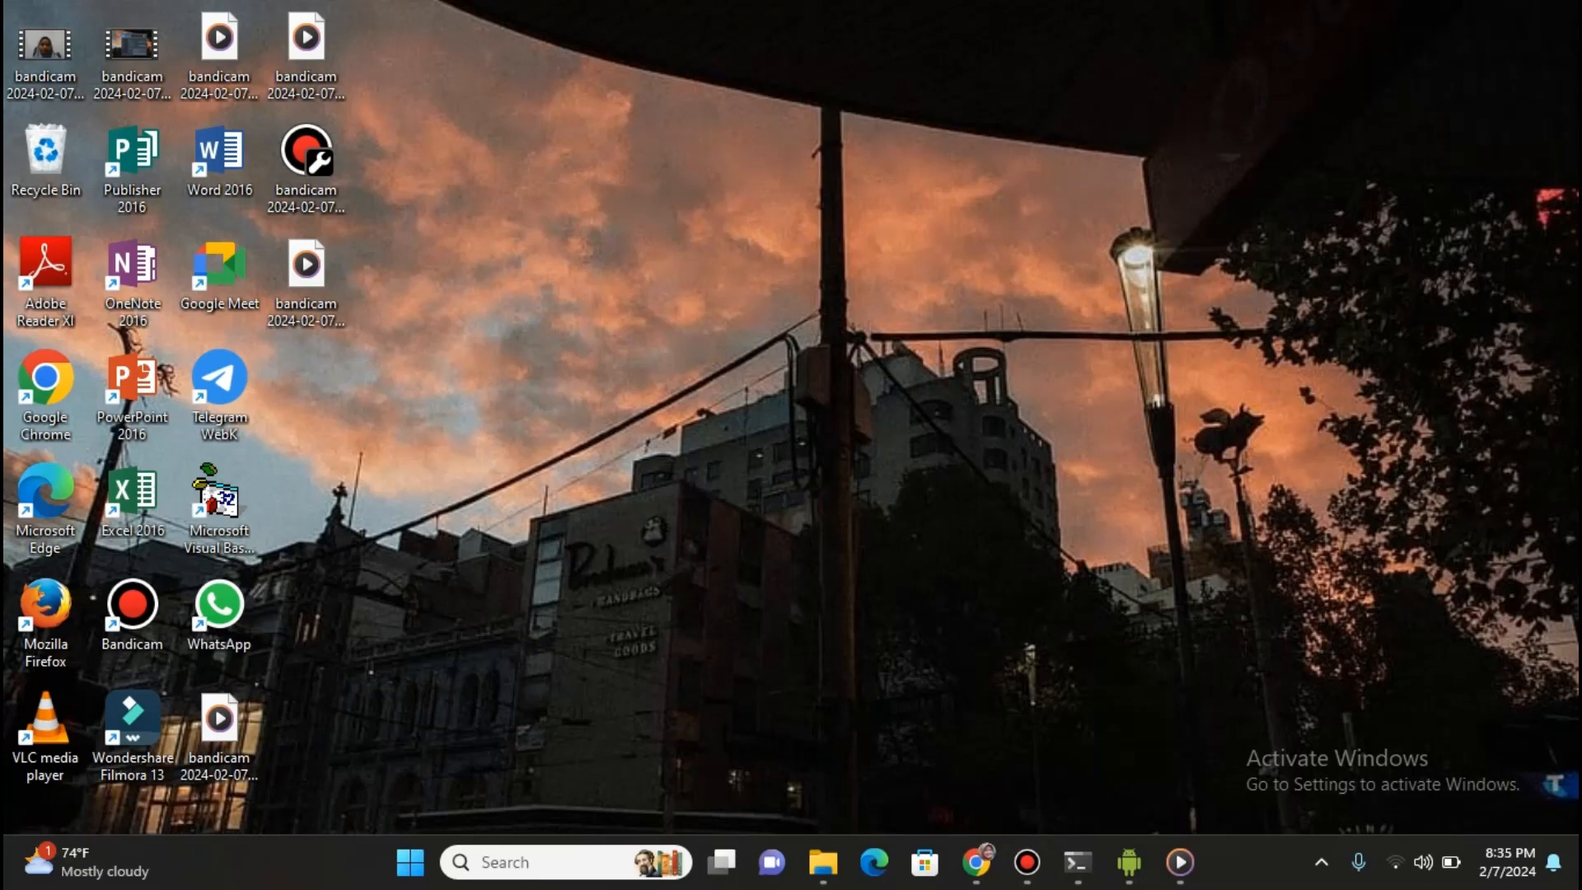
# Bring Chrome forward and switch from YouTube to the Kodular home page tab
pyautogui.moveTo(977, 862)
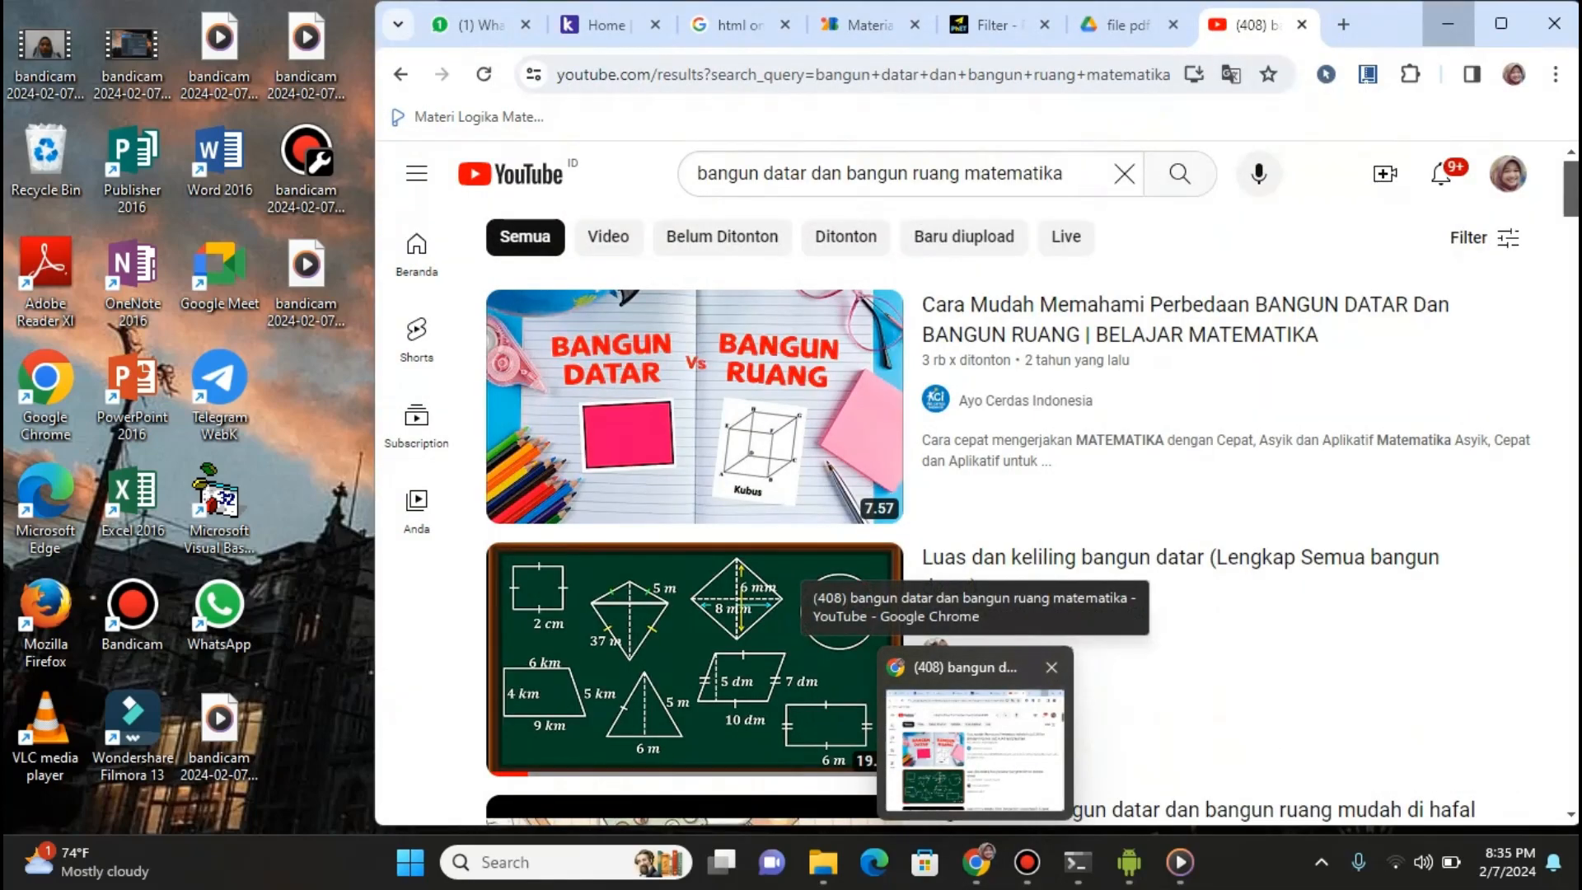
pyautogui.click(975, 750)
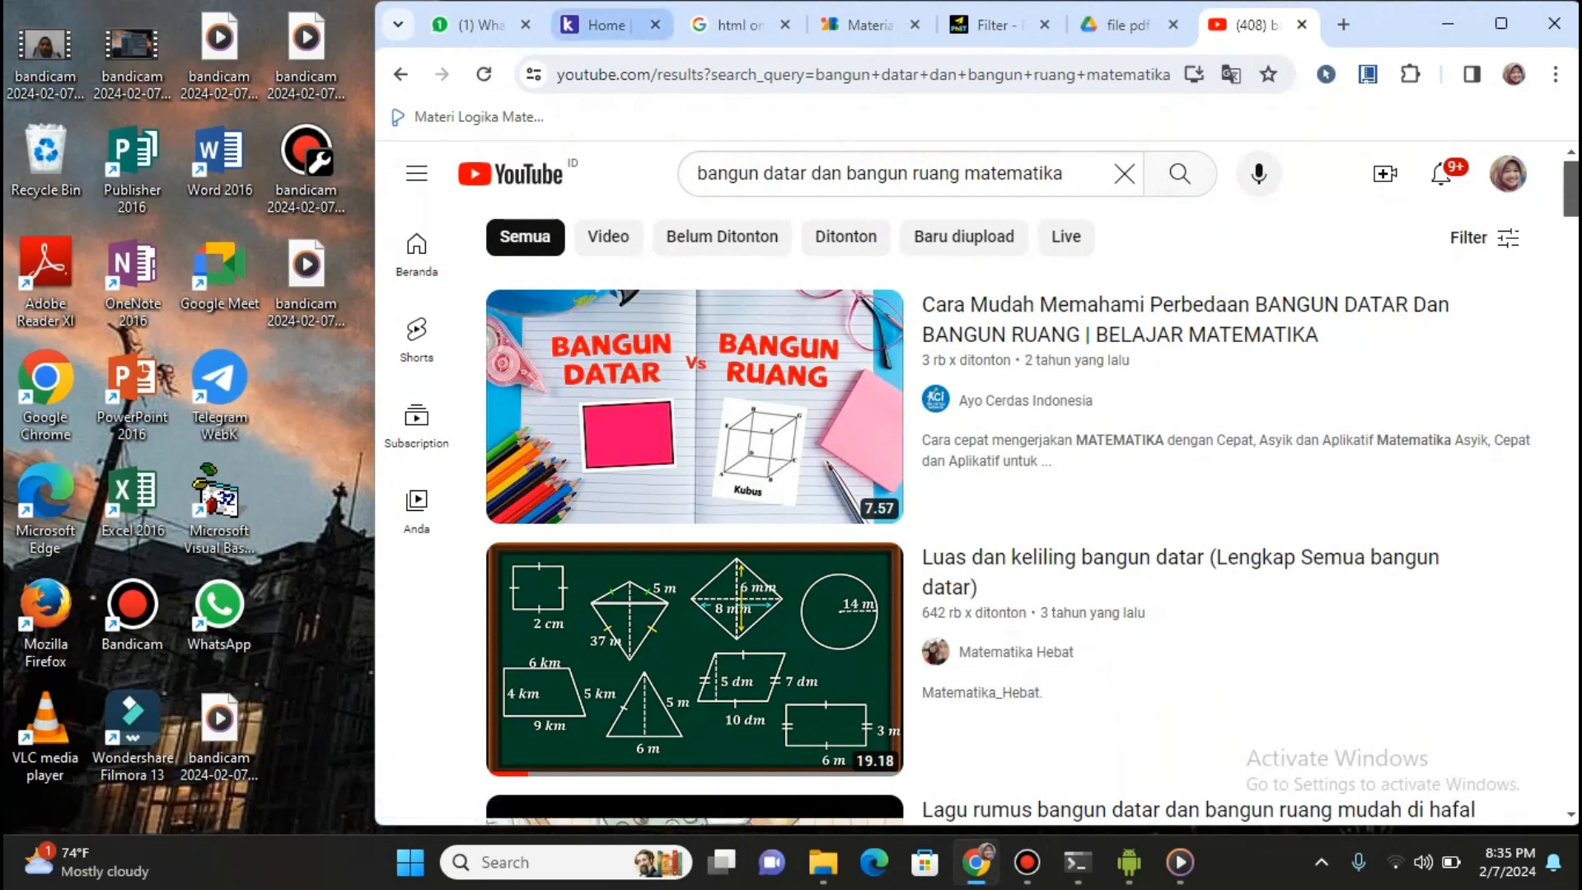
pyautogui.click(600, 25)
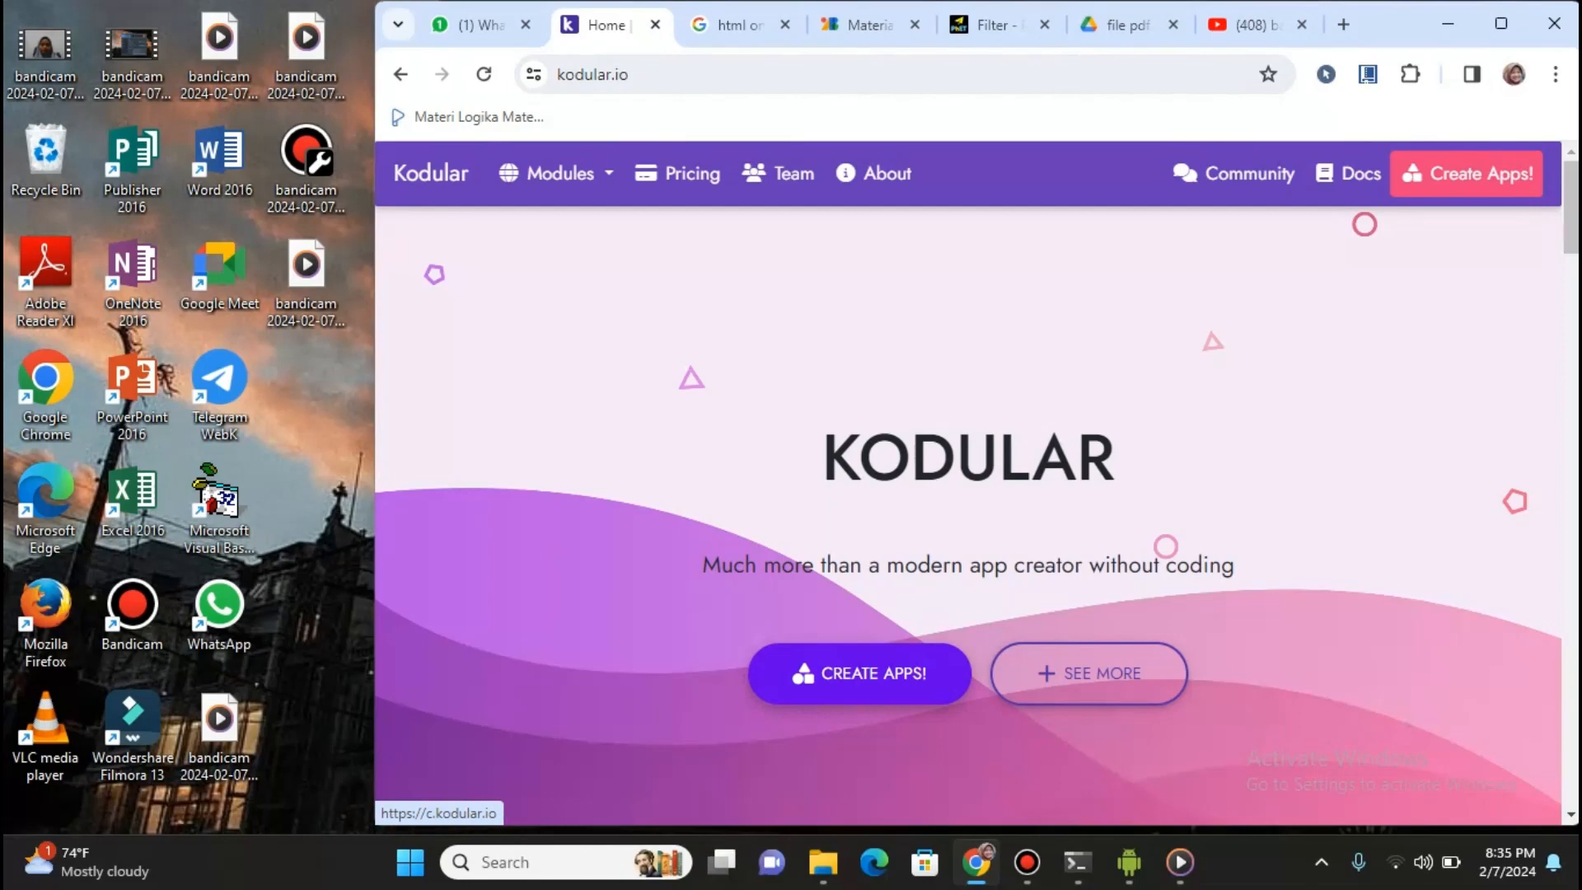
# Launch Kodular Creator with the home page's 'Create Apps!' button
pyautogui.click(860, 674)
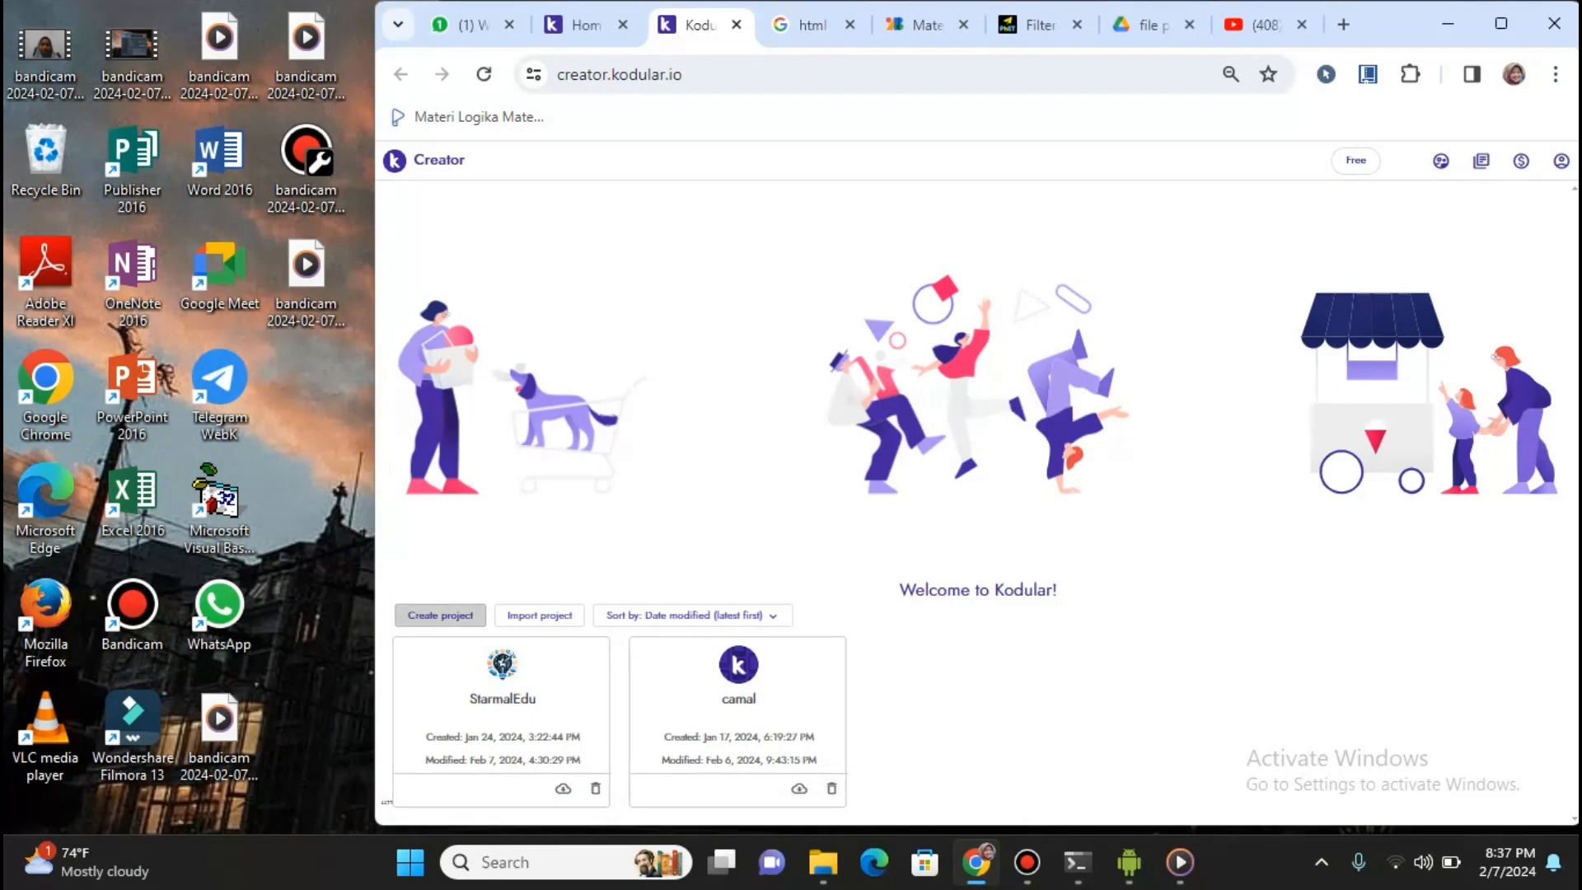
# Create a new project named 'Bangun' and continue to its configuration step
pyautogui.click(440, 616)
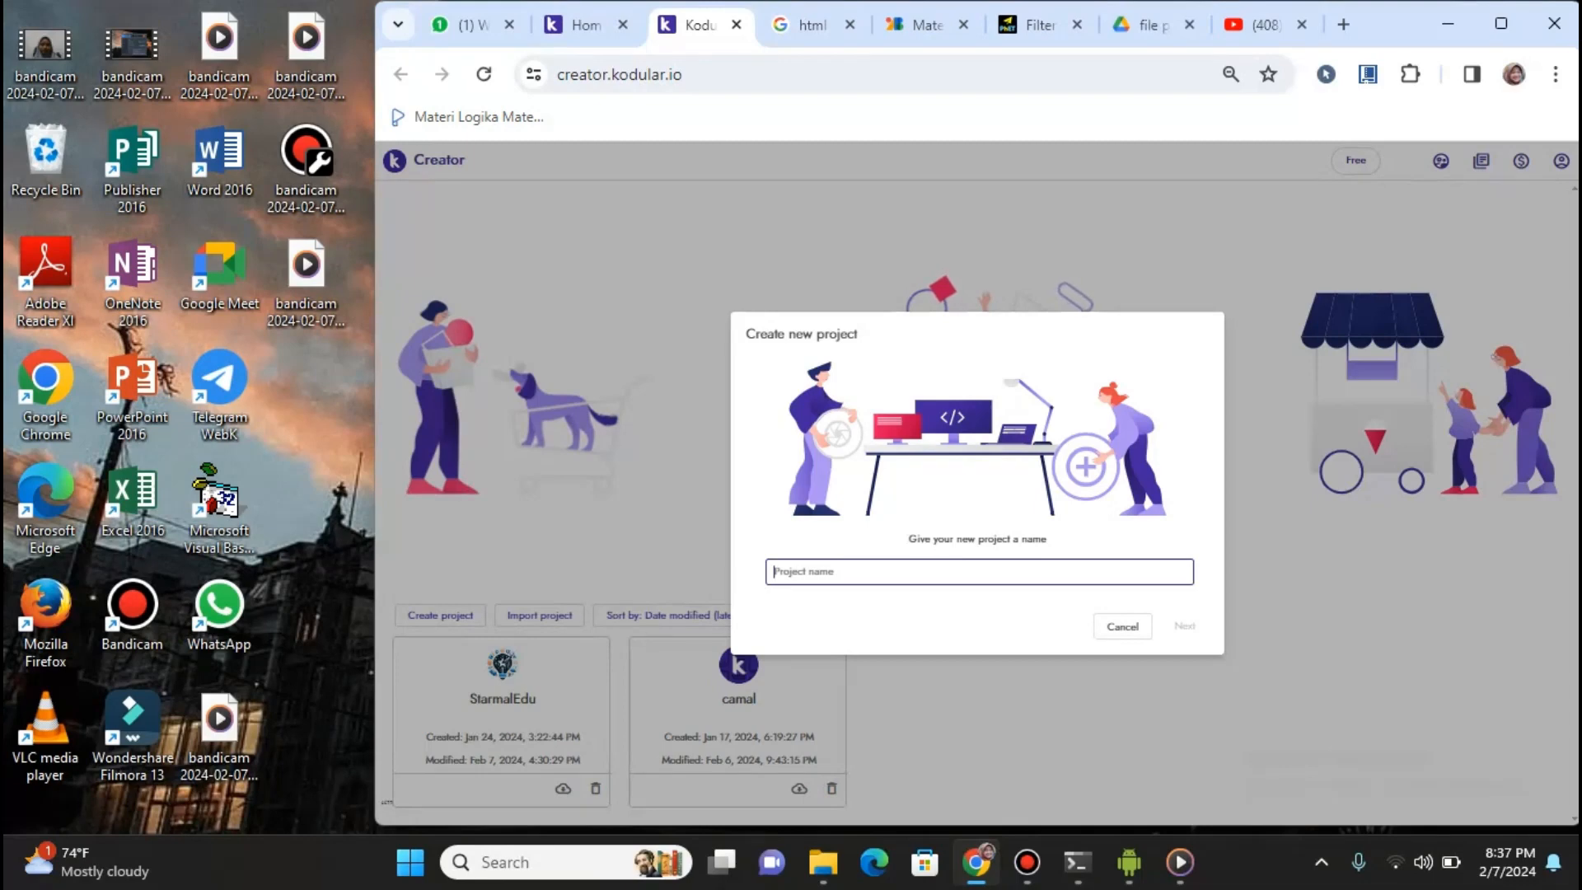
pyautogui.write('bangun ')
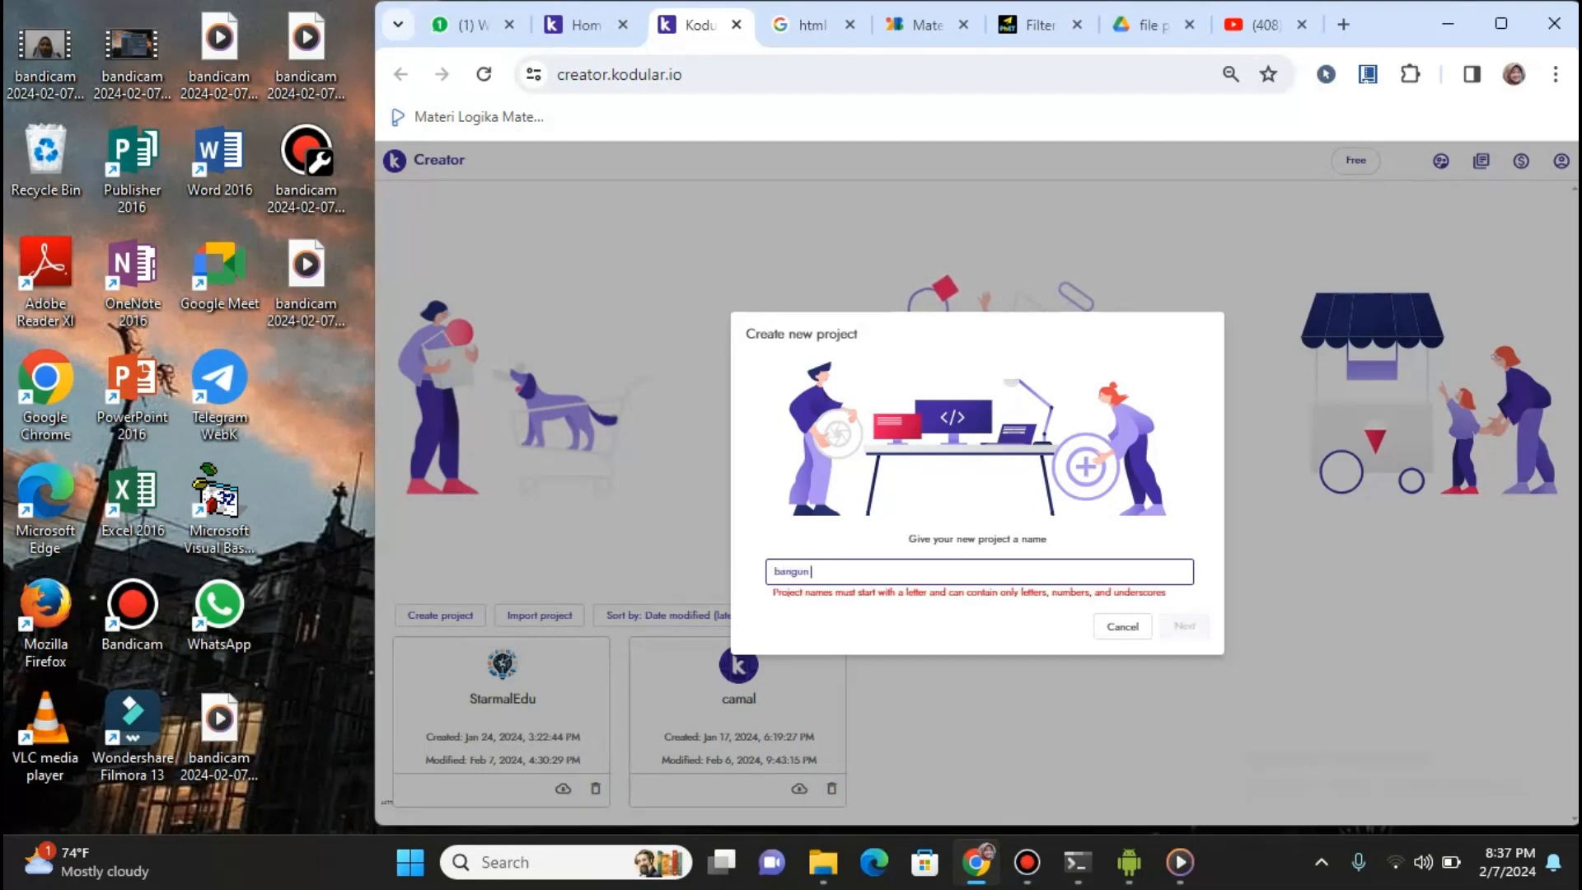
pyautogui.write('ruang')
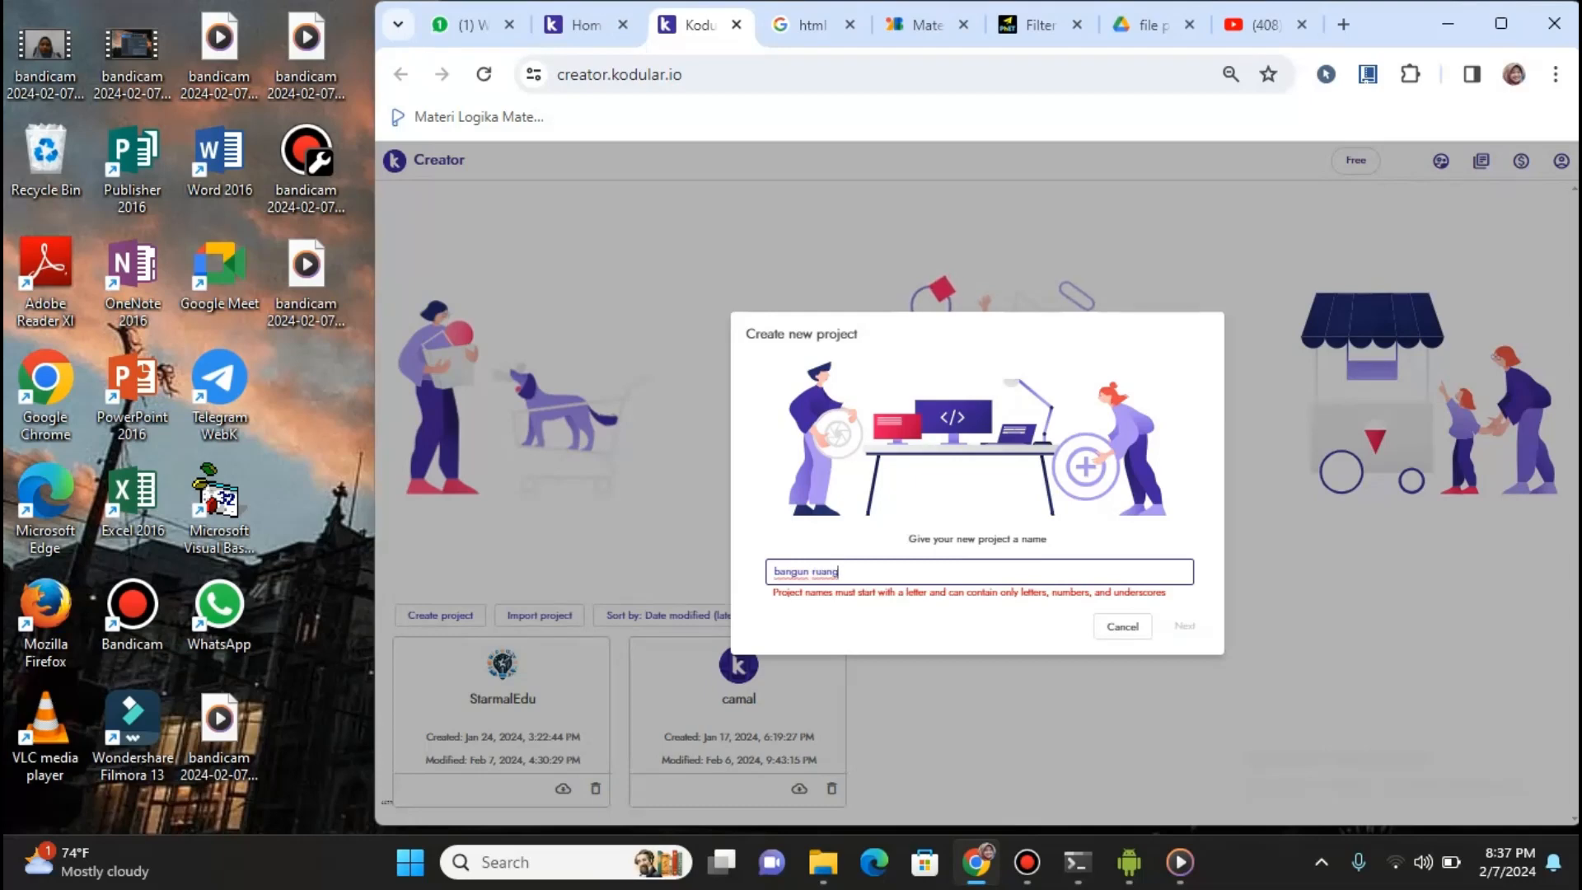
pyautogui.press('BackSpace')
pyautogui.press('BackSpace')
pyautogui.press('BackSpace')
pyautogui.press('BackSpace')
pyautogui.press('BackSpace')
pyautogui.press('BackSpace')
pyautogui.press('BackSpace')
pyautogui.press('BackSpace')
pyautogui.press('BackSpace')
pyautogui.press('BackSpace')
pyautogui.press('BackSpace')
pyautogui.press('BackSpace')
pyautogui.write('Bangun')
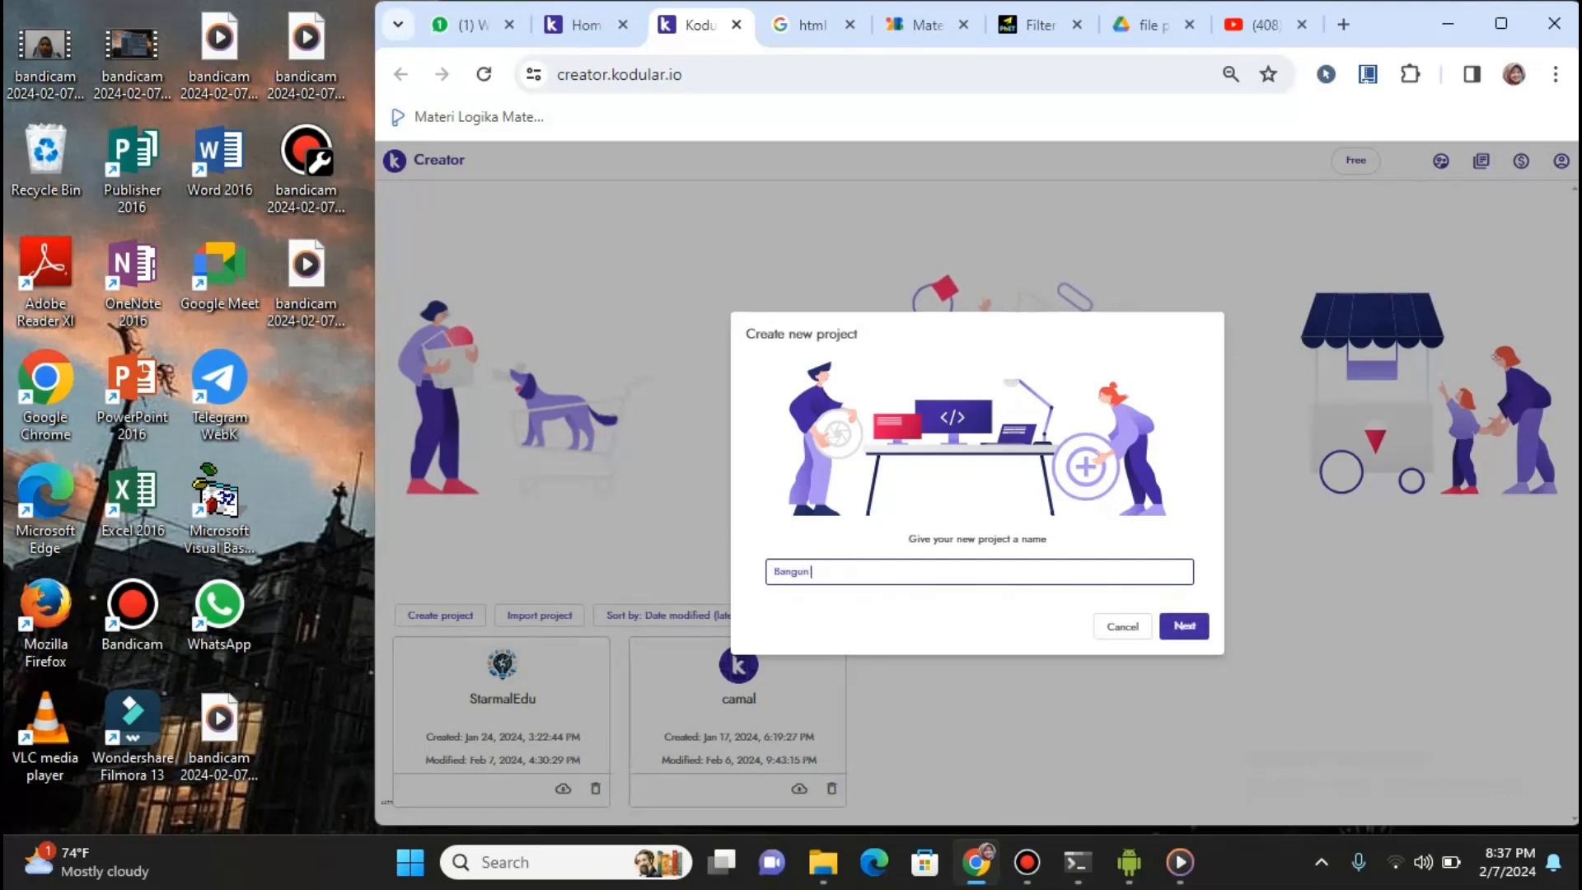
pyautogui.press('BackSpace')
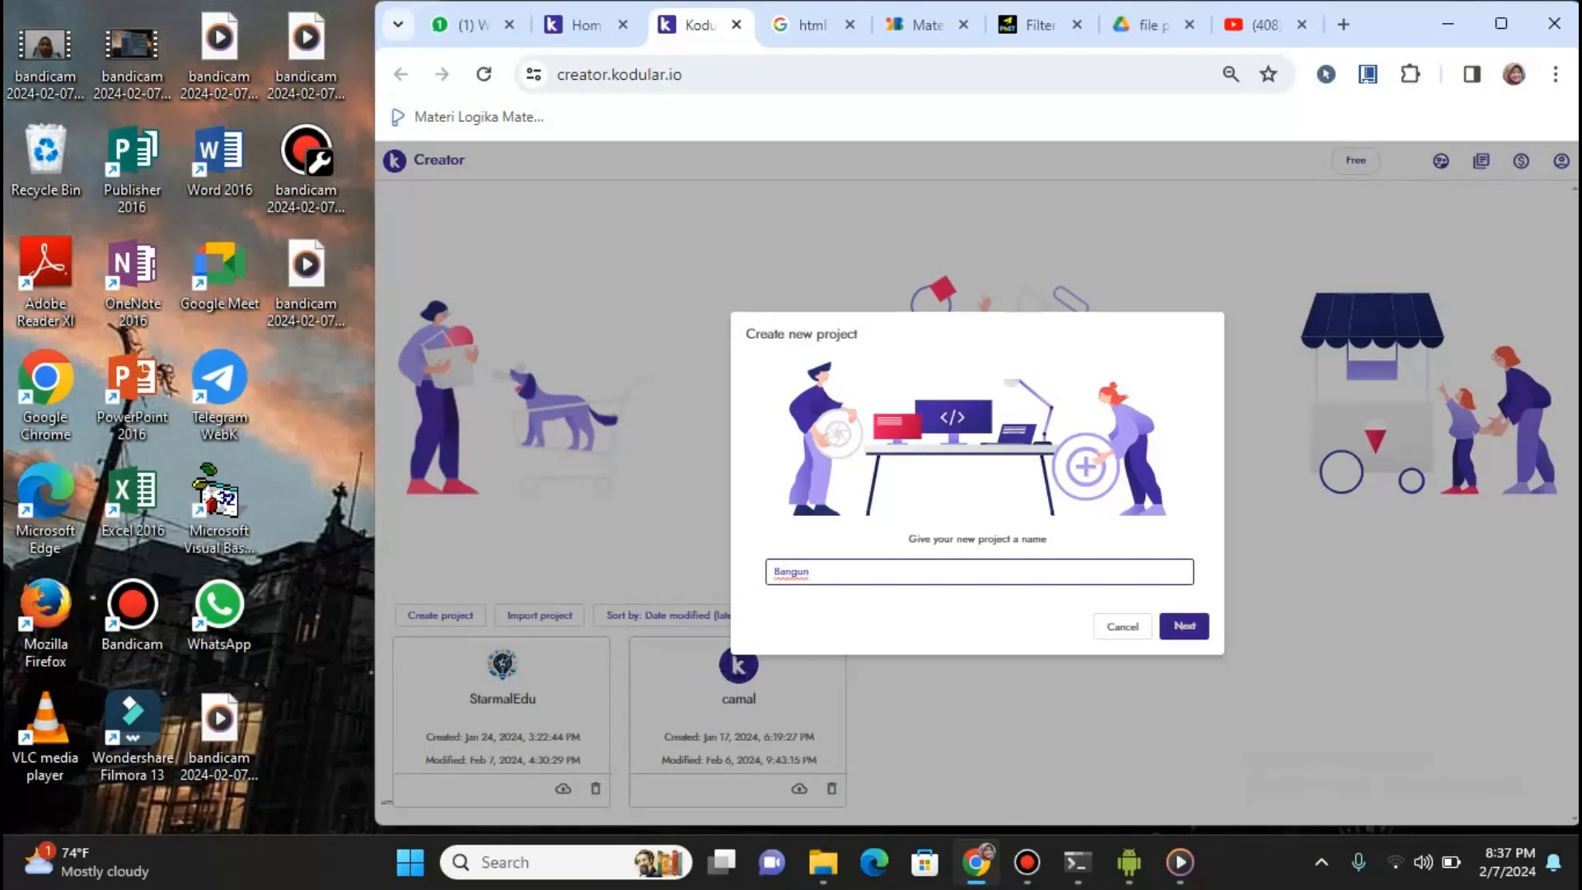
pyautogui.click(1185, 626)
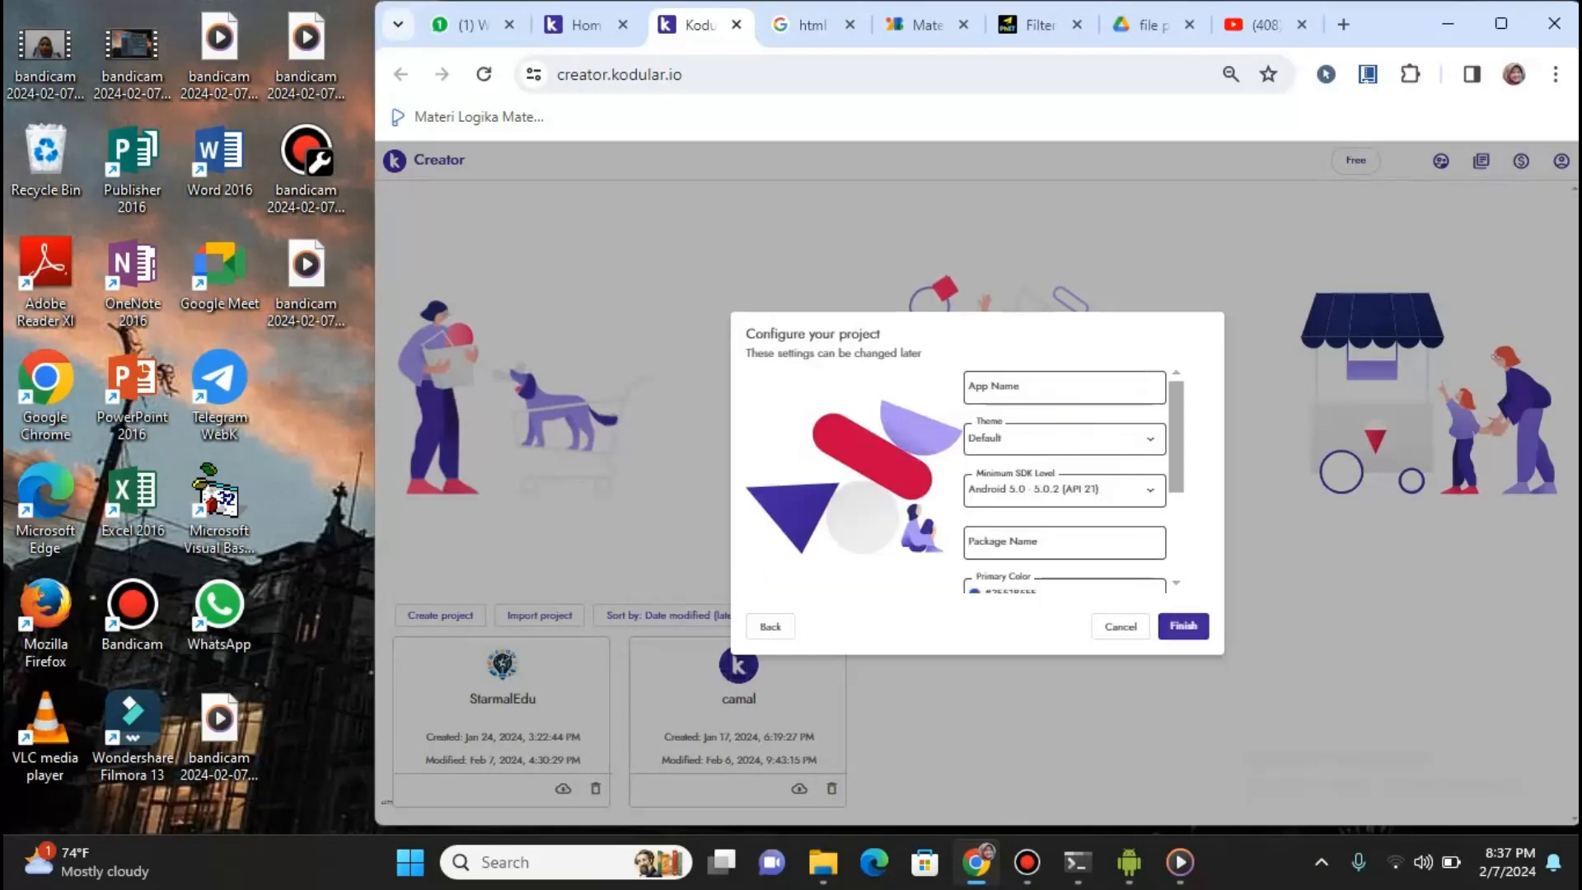
# Enter 'Bangun' as the app name in the project configuration
pyautogui.scroll(-4, 1065, 482)
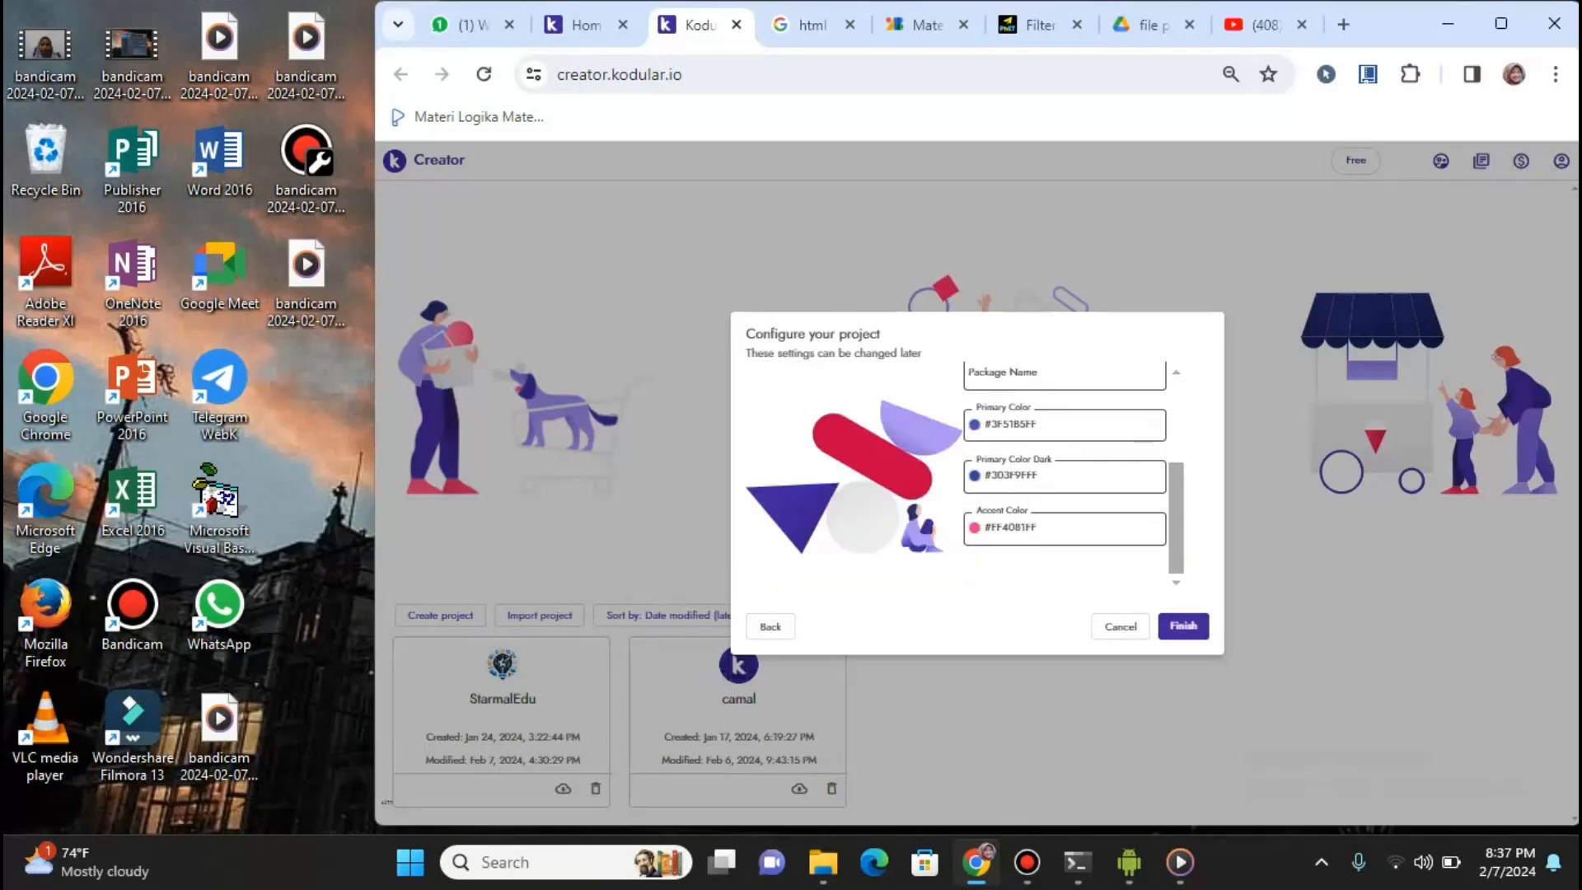
pyautogui.scroll(4, 1065, 482)
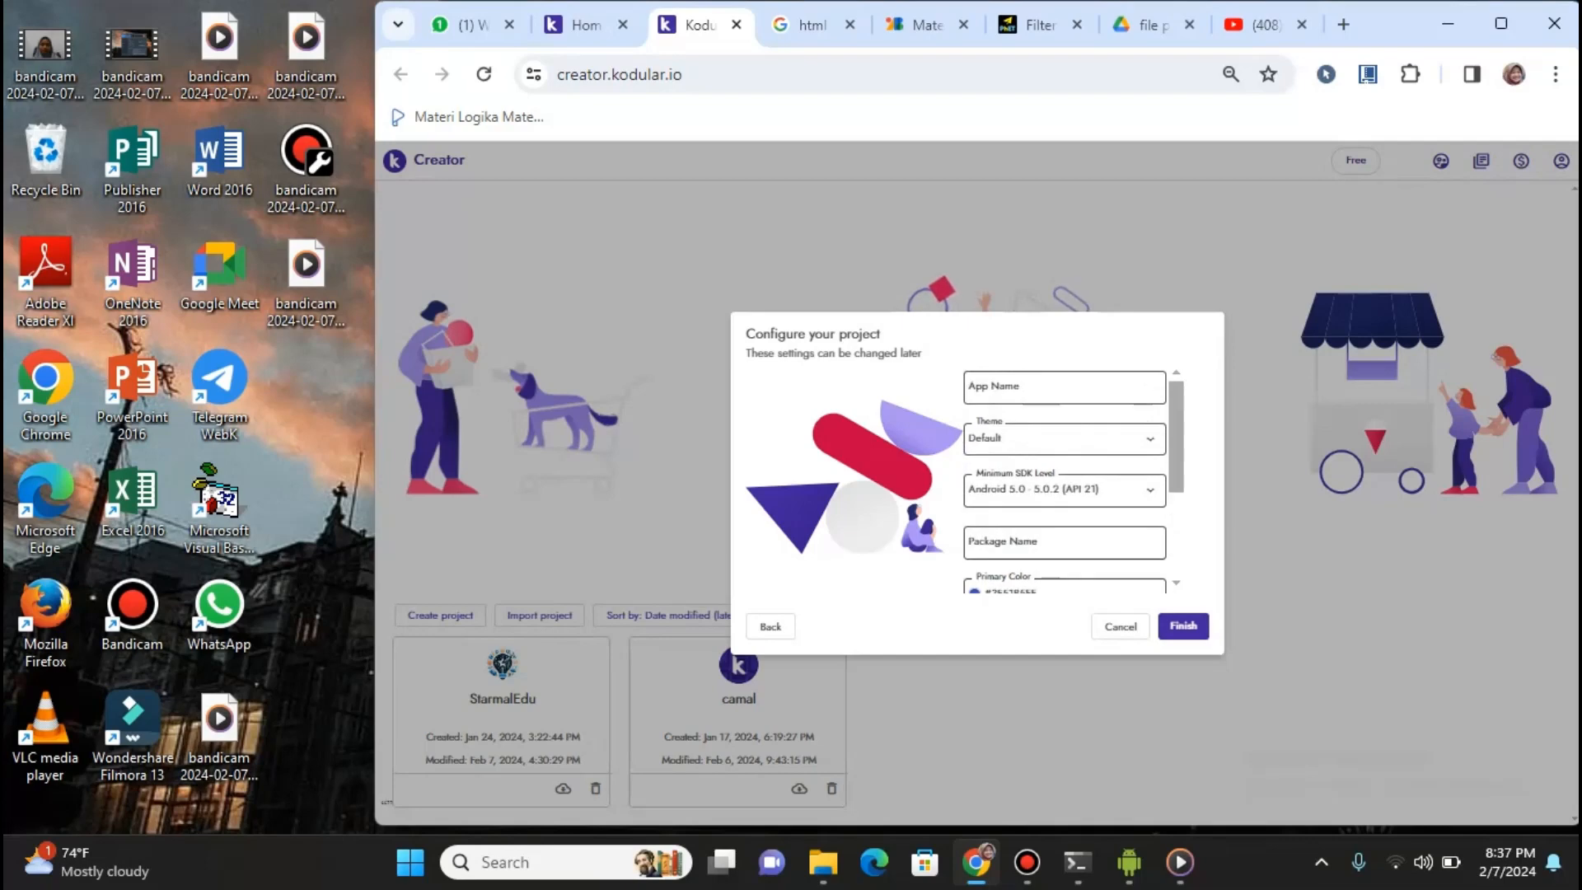
pyautogui.click(1065, 388)
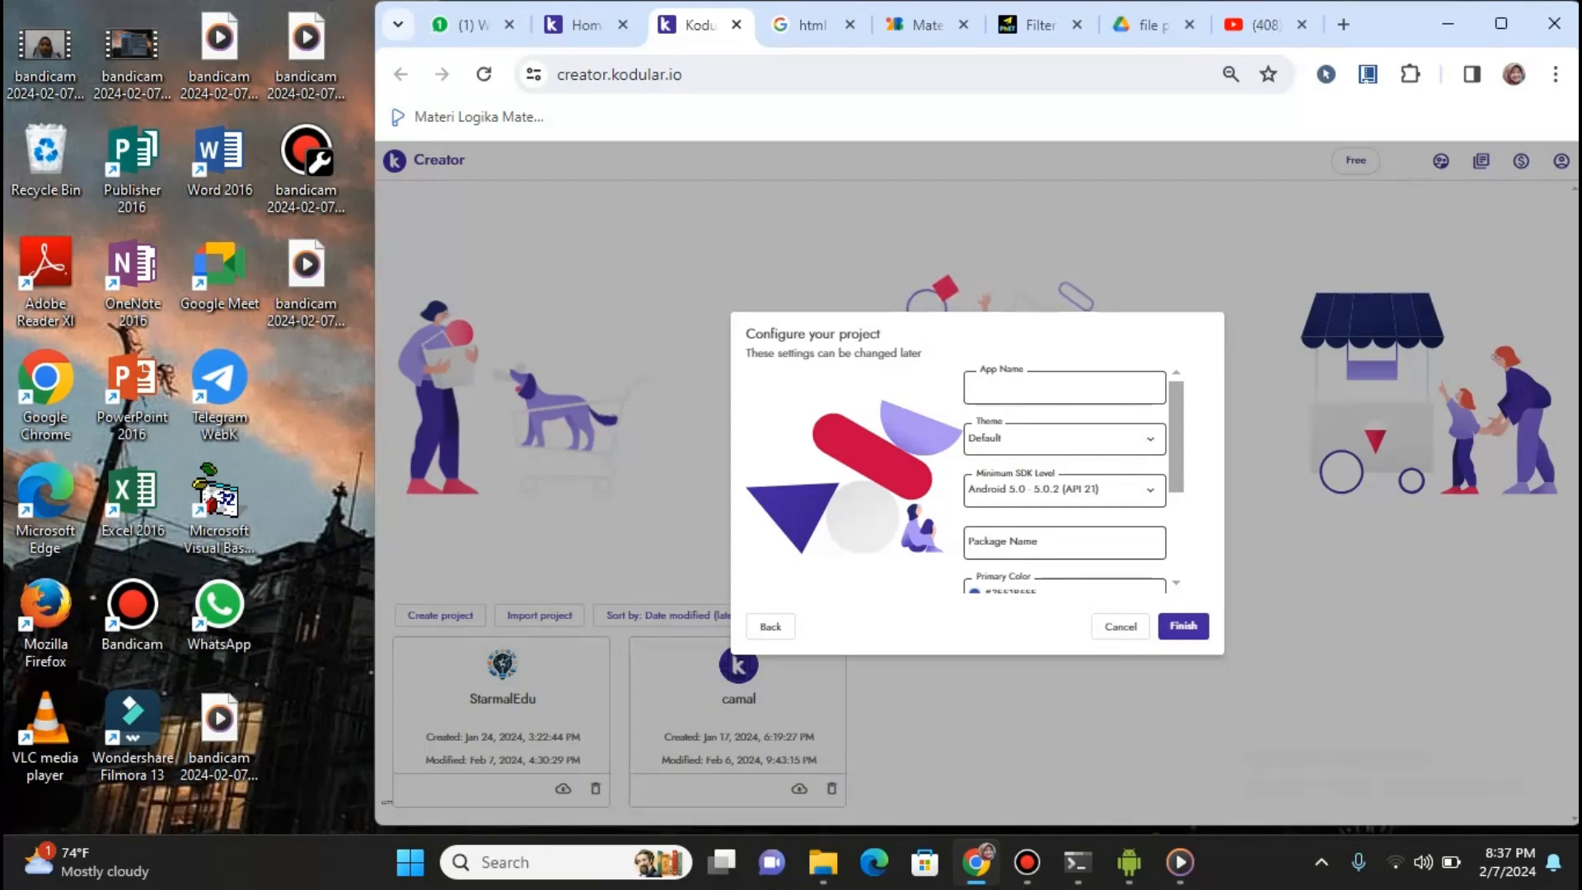
pyautogui.write('Bangun')
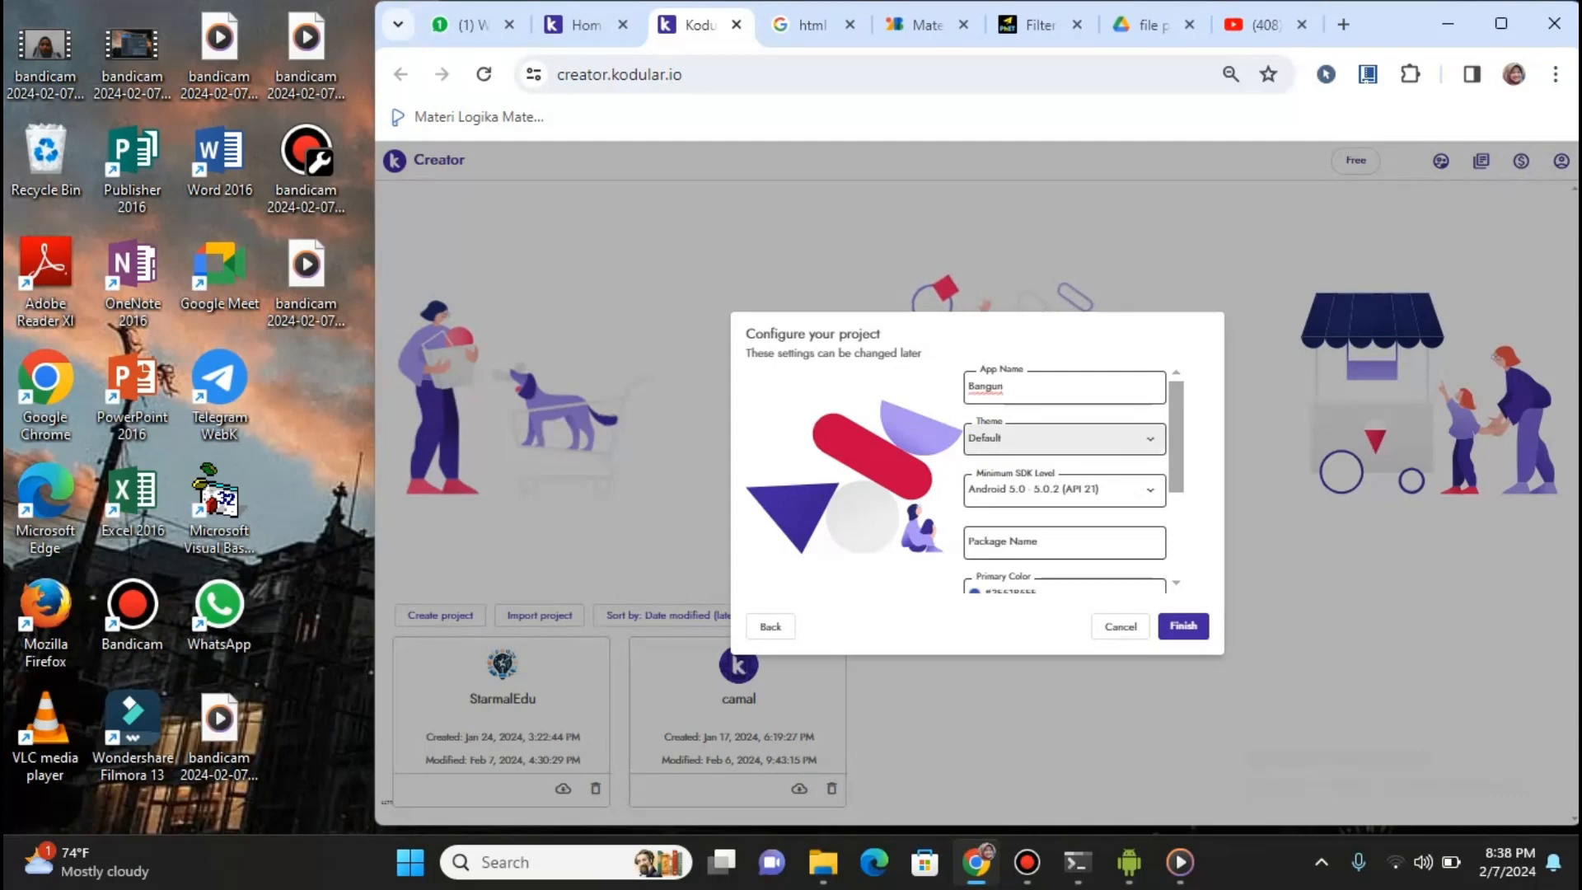
# Set Minimum SDK to Android 5.1 (API 22), then cancel the project setup
pyautogui.click(1063, 490)
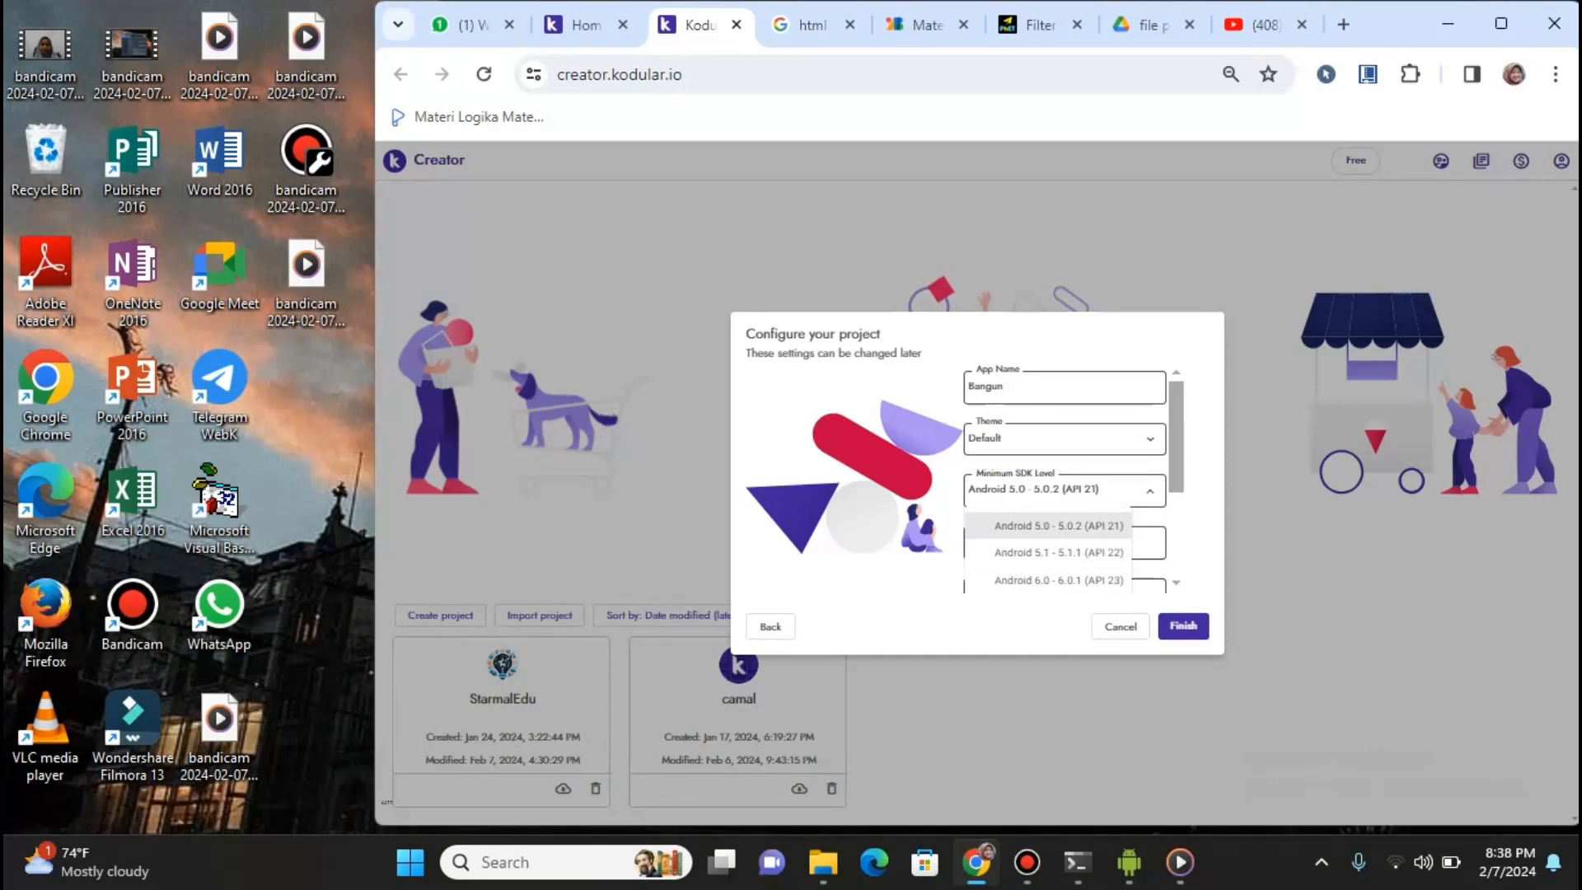
pyautogui.scroll(-2, 1063, 478)
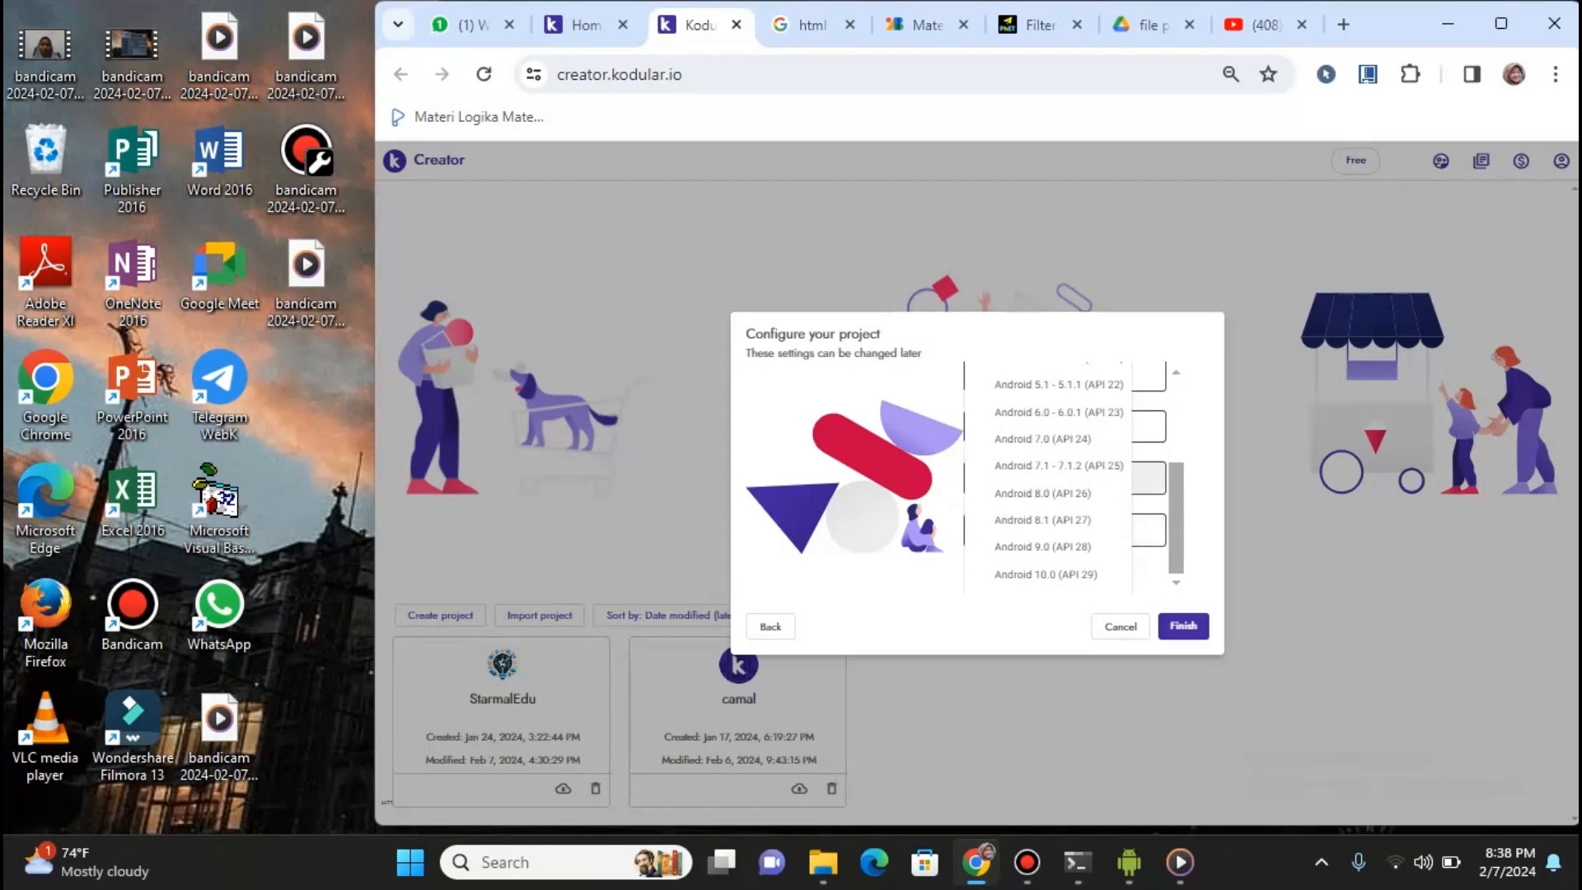
pyautogui.click(1108, 385)
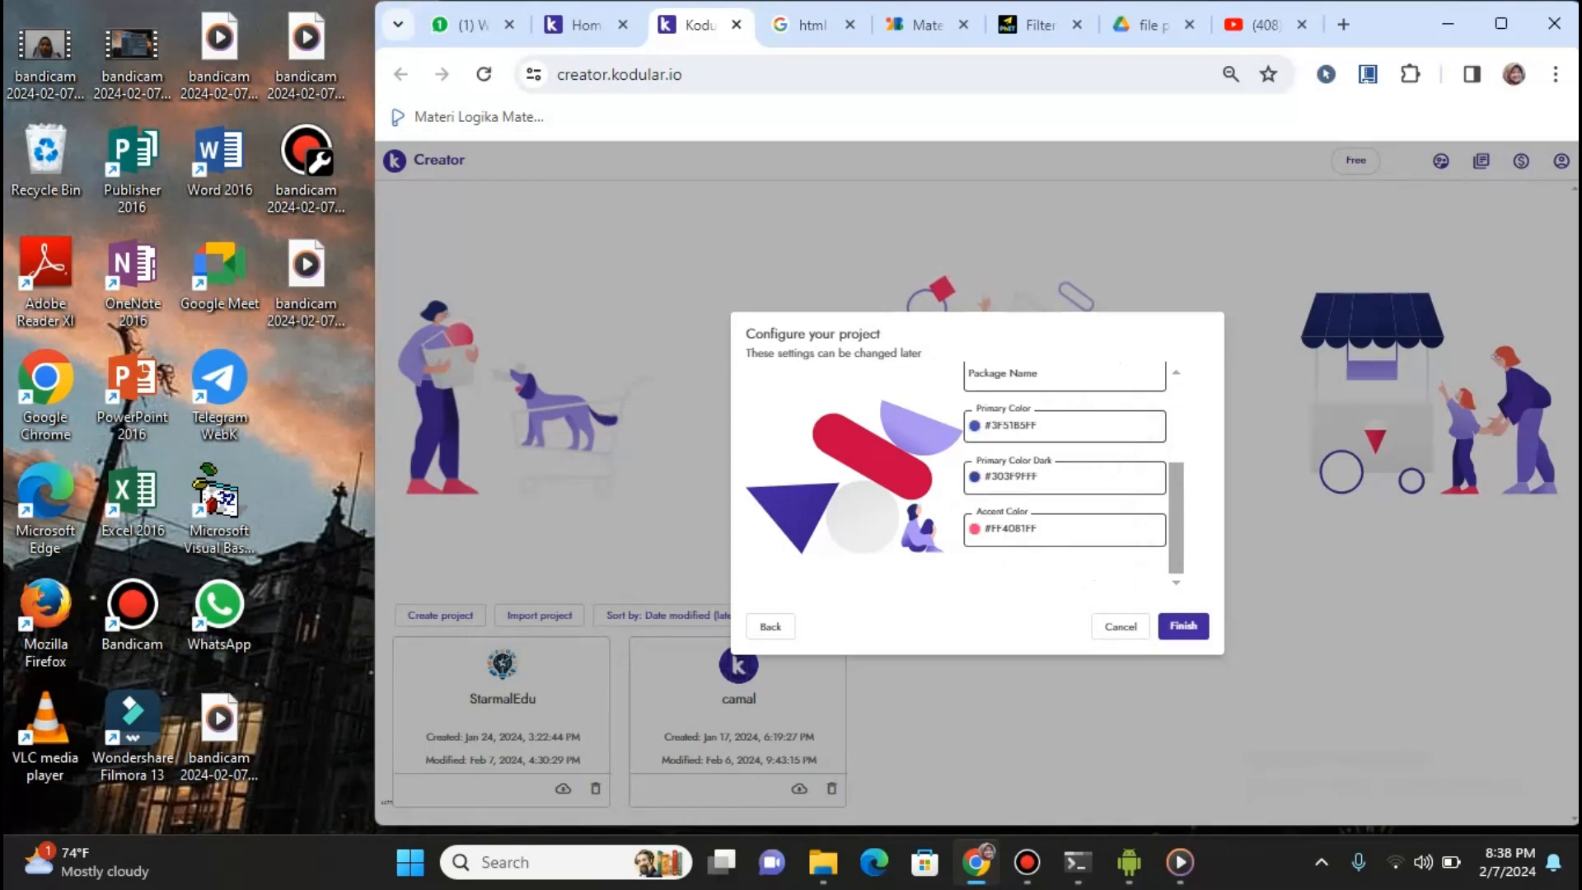
pyautogui.scroll(2, 1064, 478)
pyautogui.scroll(-4, 1065, 478)
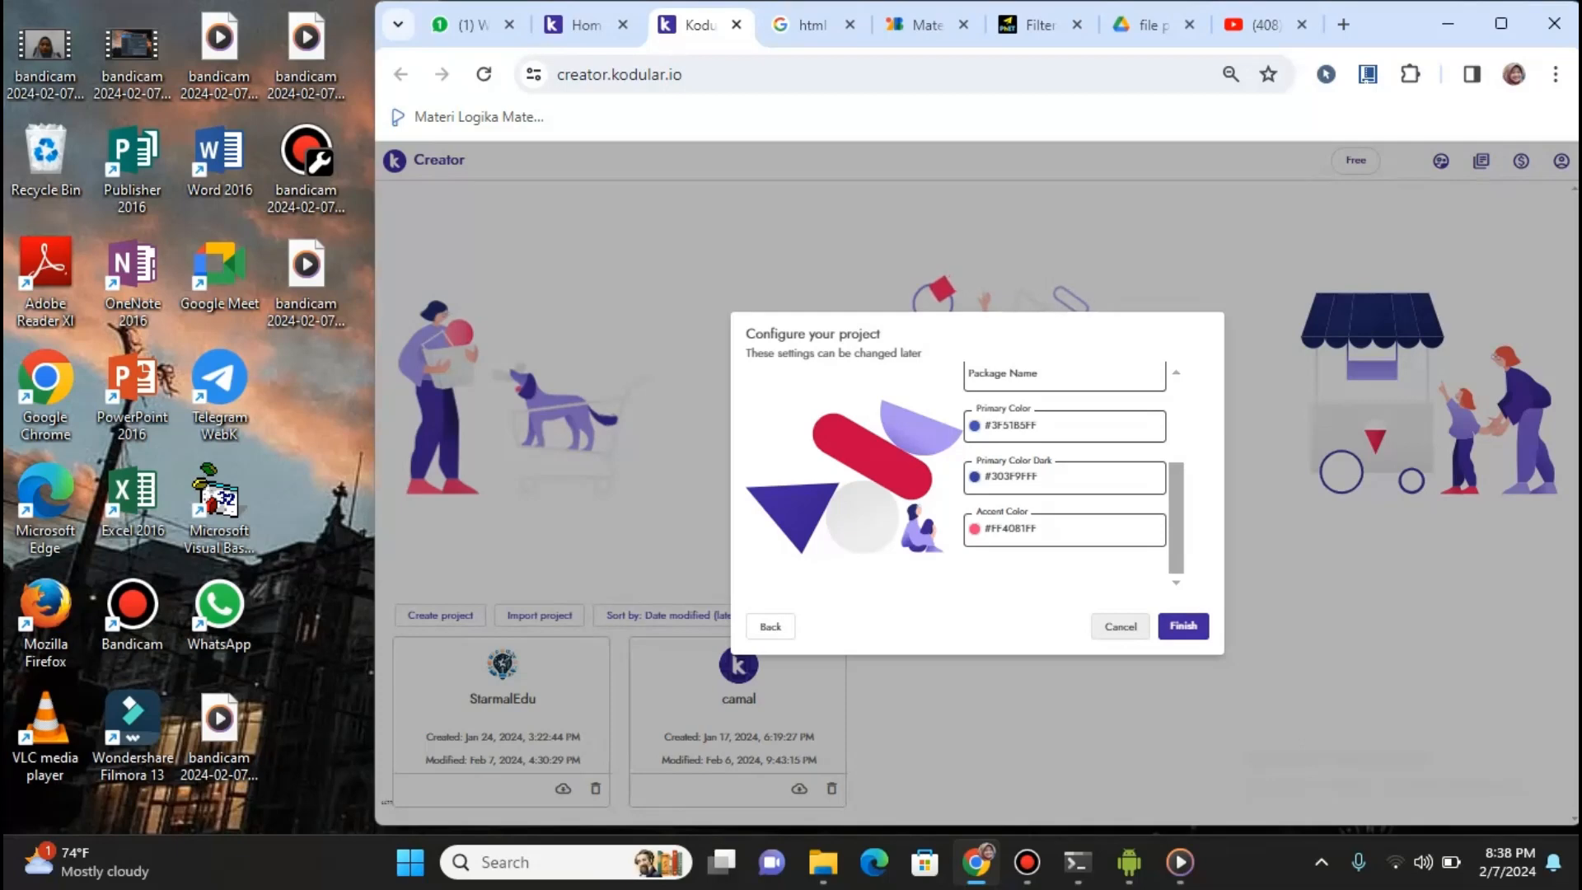
pyautogui.click(1120, 626)
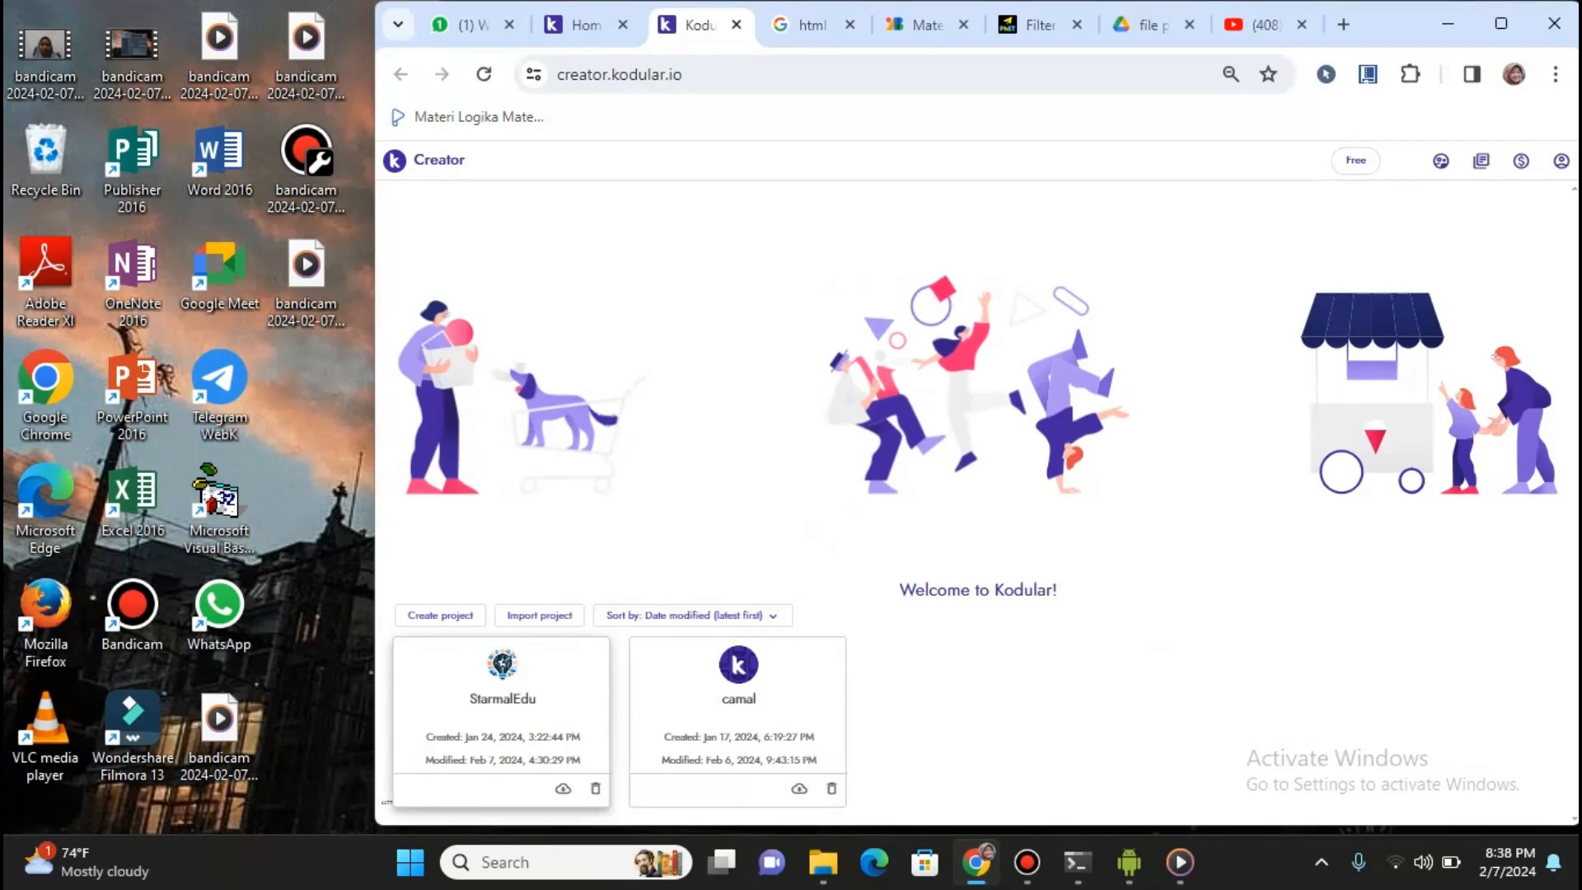
# Open the StarmalEdu project from the project list
pyautogui.click(502, 701)
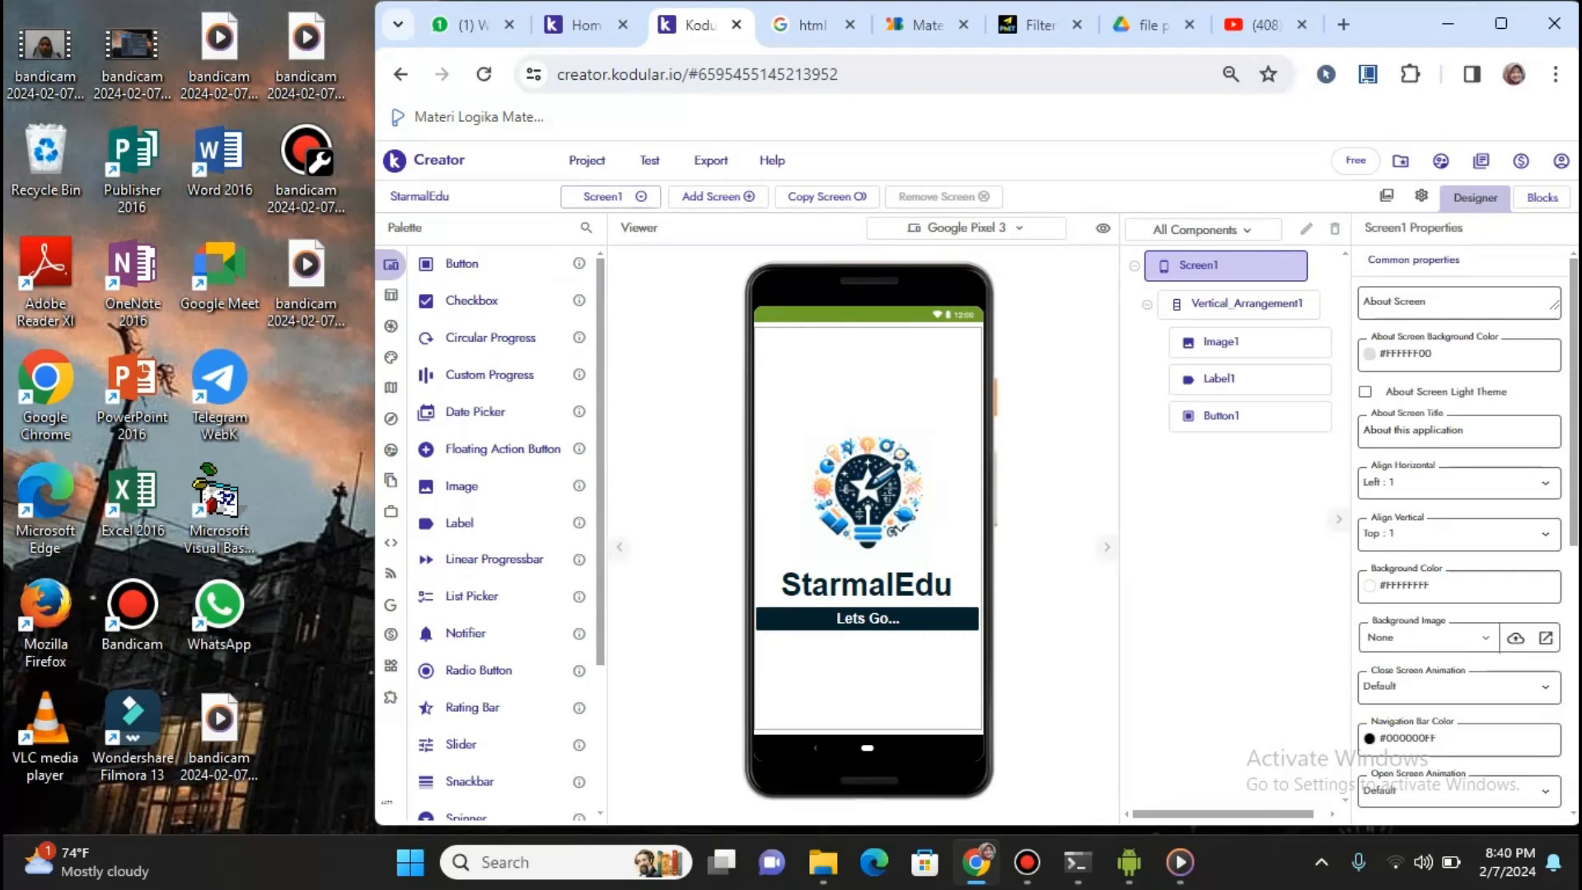
pyautogui.click(587, 159)
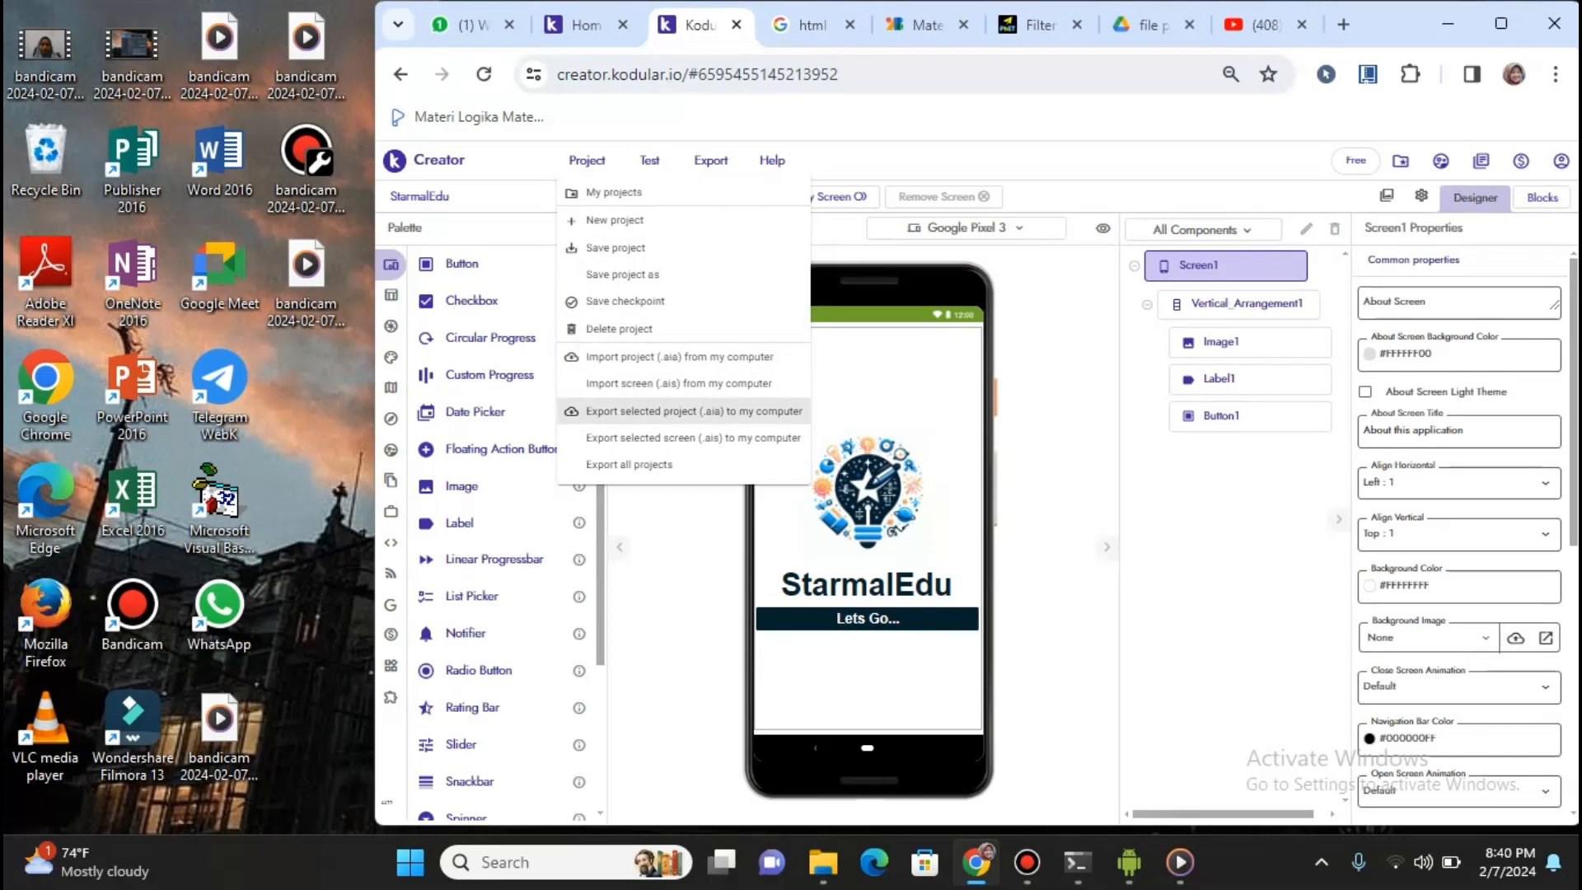
pyautogui.press('Escape')
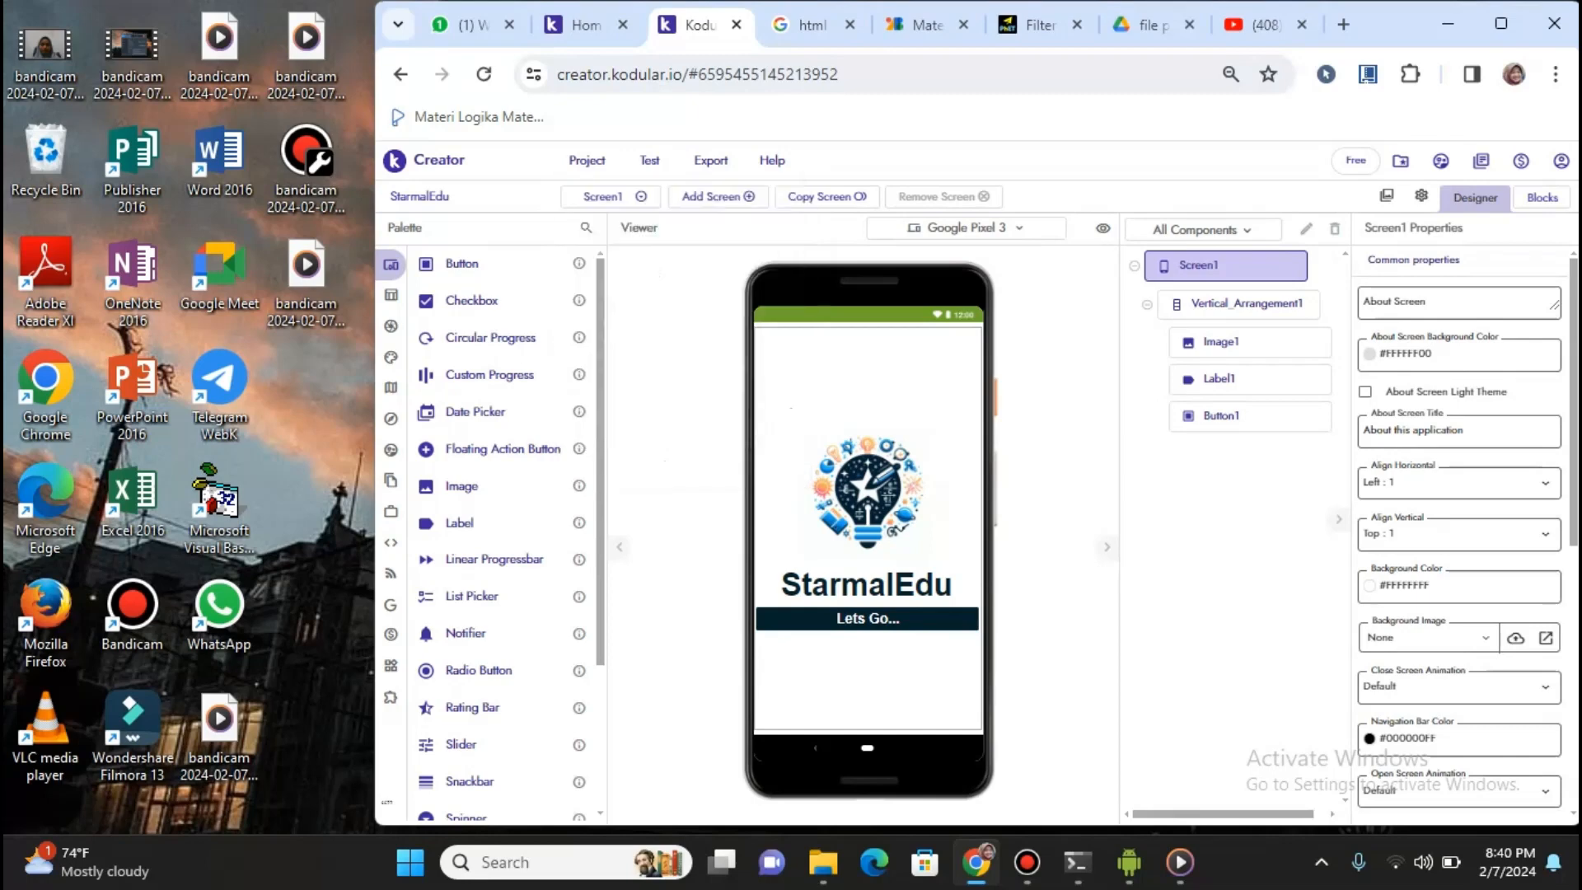
pyautogui.click(649, 160)
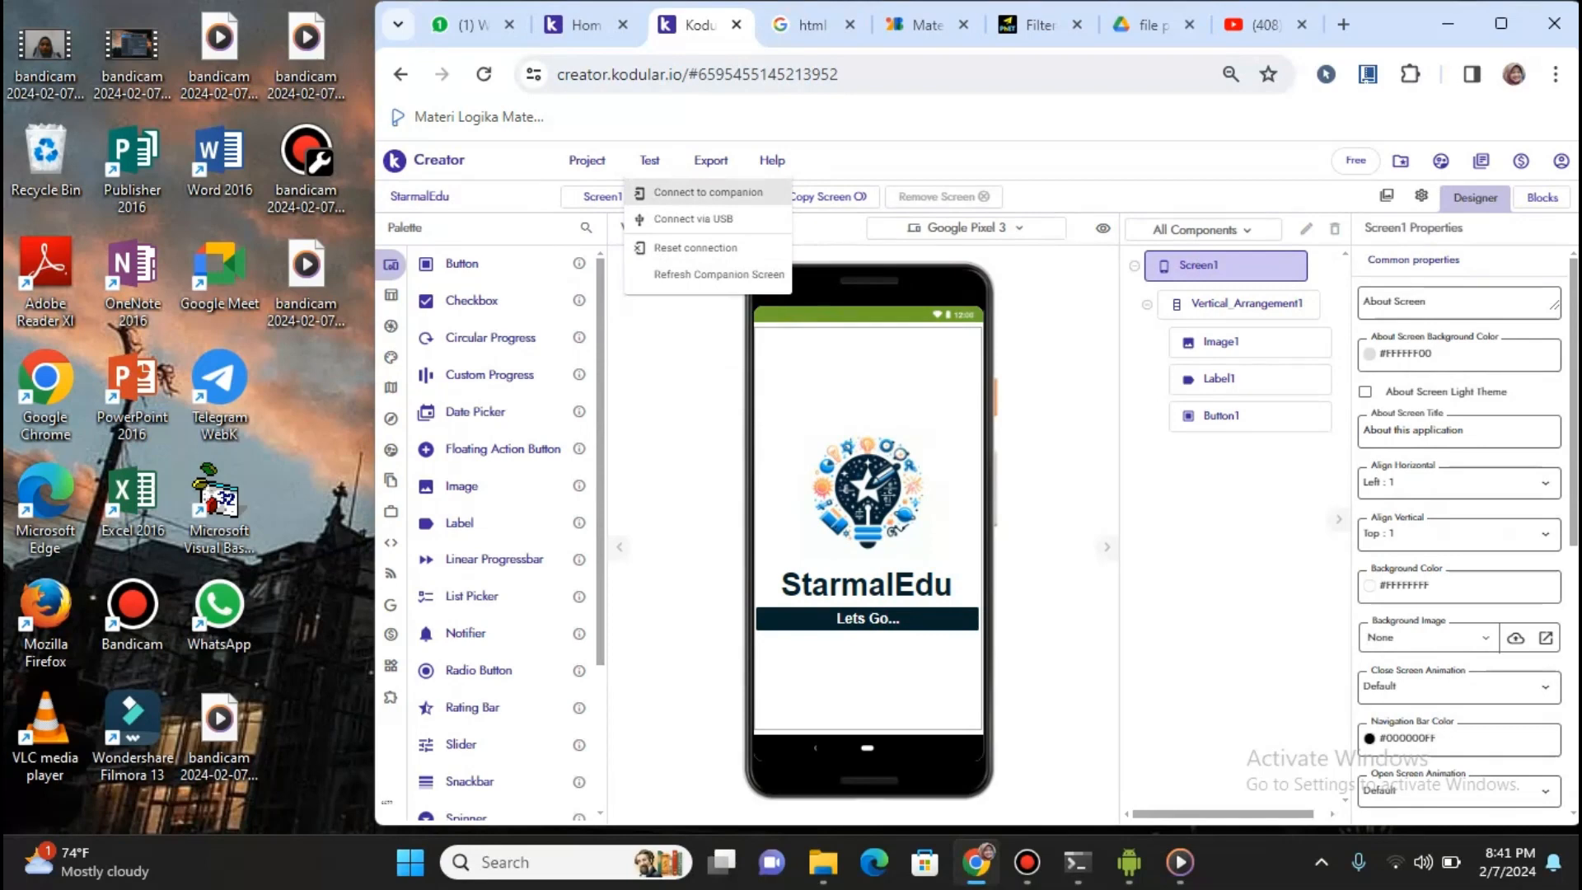
pyautogui.press('Escape')
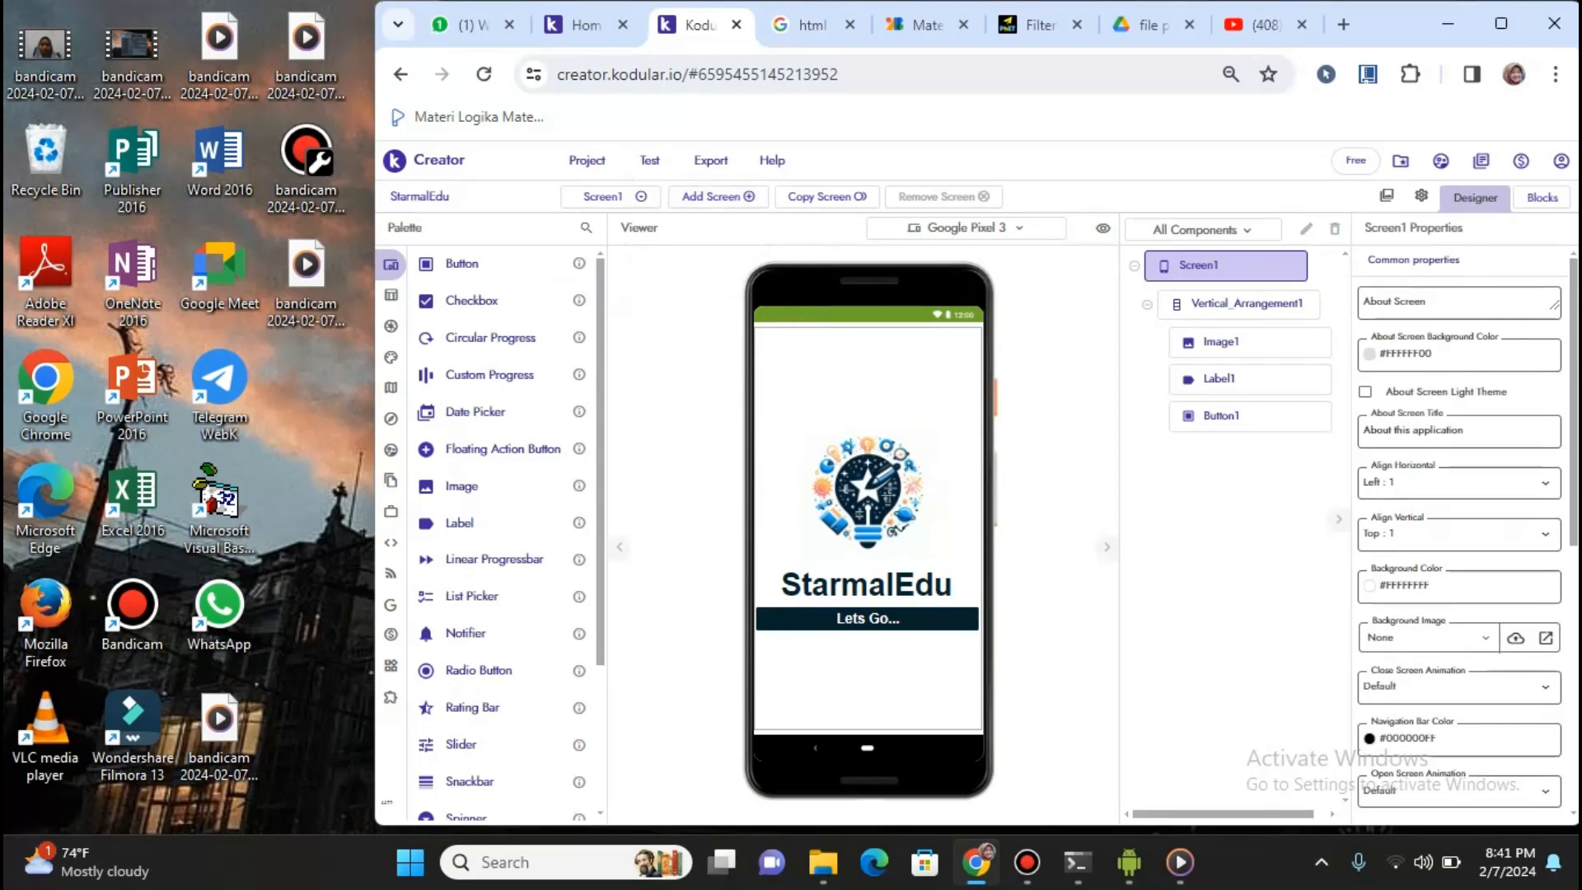
# Show the Test menu's options for connecting a test device
pyautogui.click(649, 161)
# Bring up the CPH1909 phone mirror, move it aside, and launch Kodular Companion
pyautogui.moveTo(1129, 863)
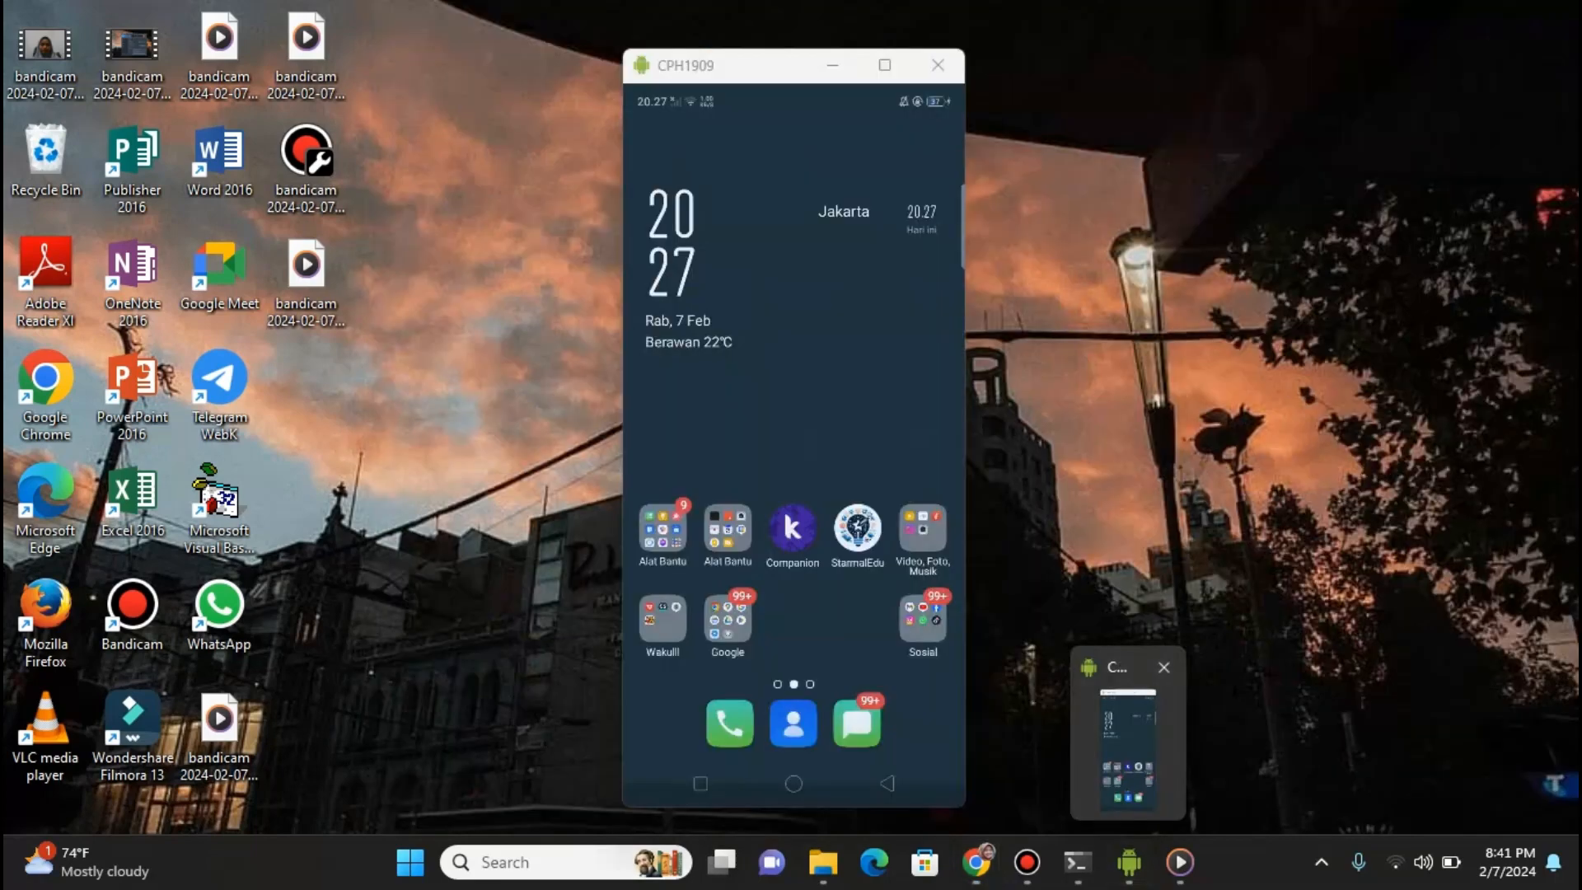
pyautogui.click(1129, 735)
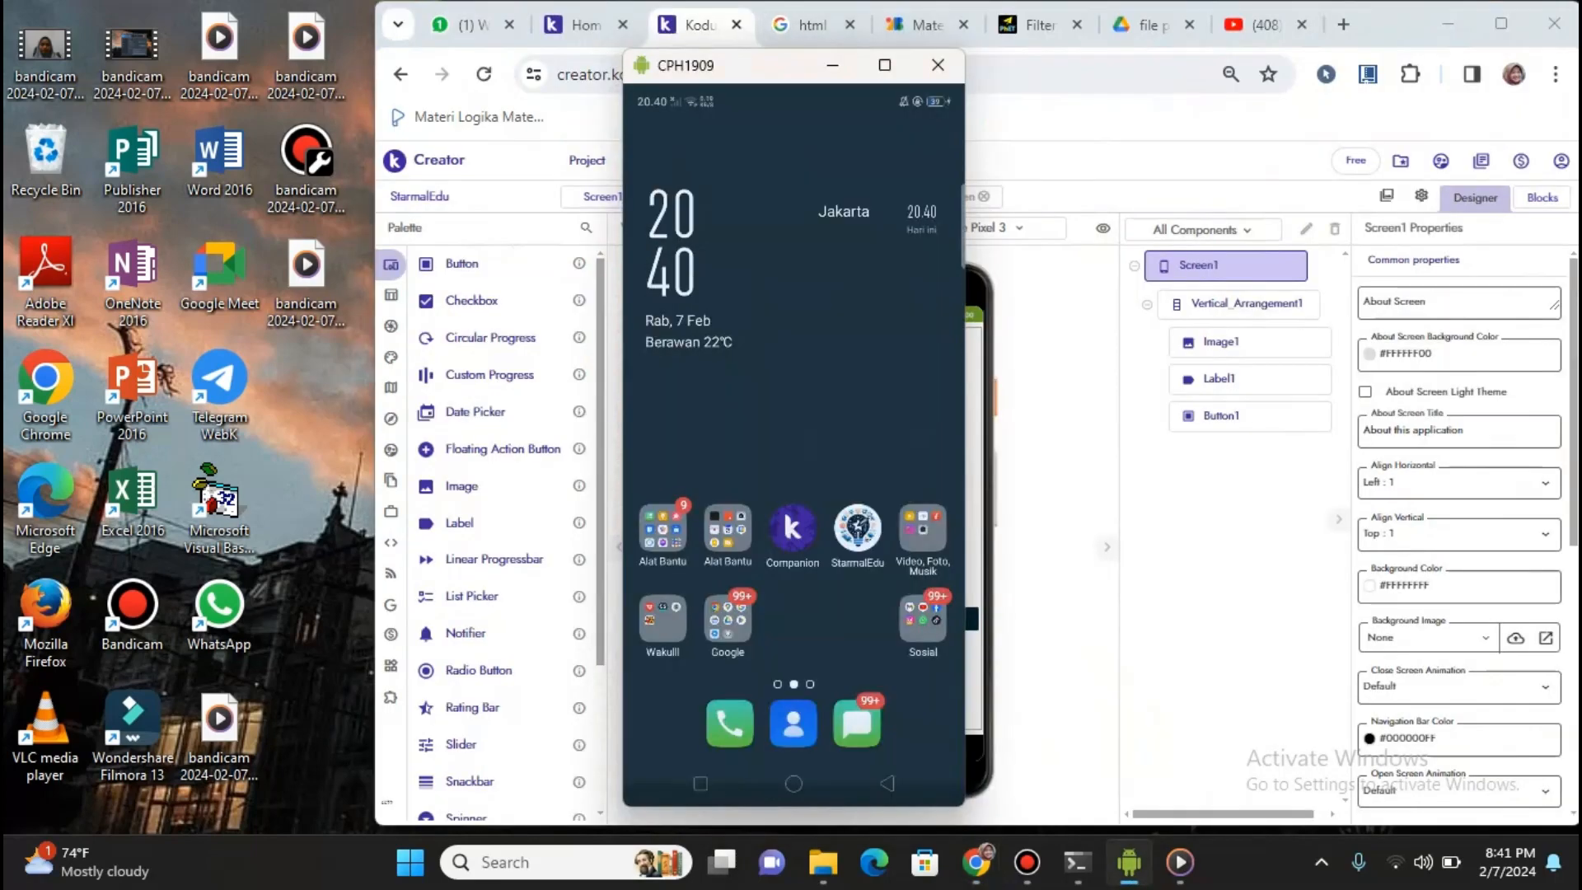
pyautogui.moveTo(768, 66); pyautogui.dragTo(165, 28)
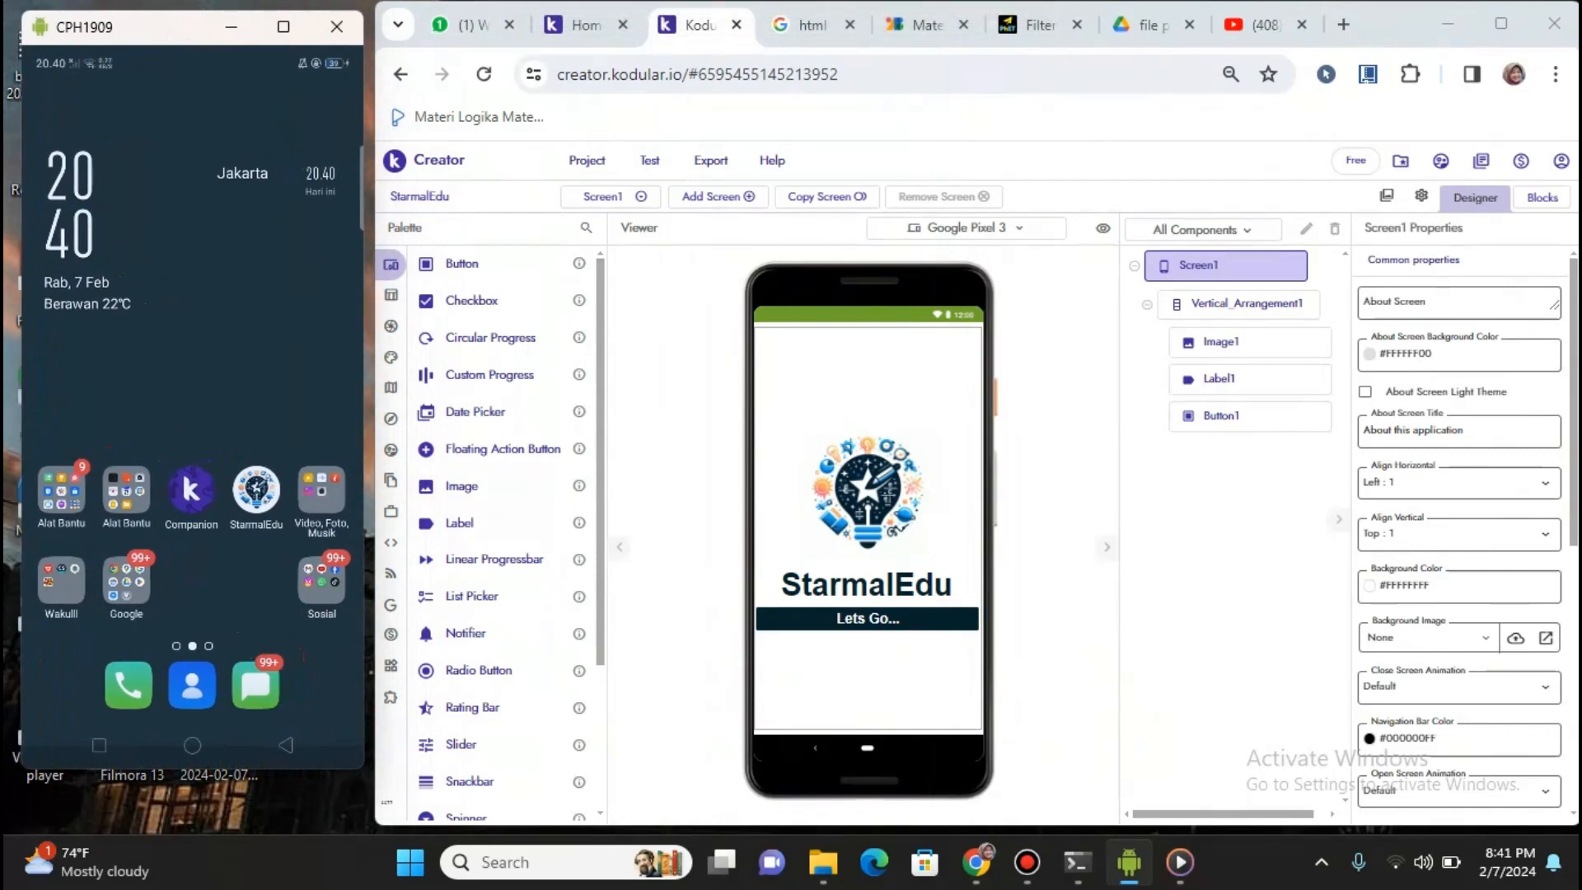
pyautogui.click(191, 492)
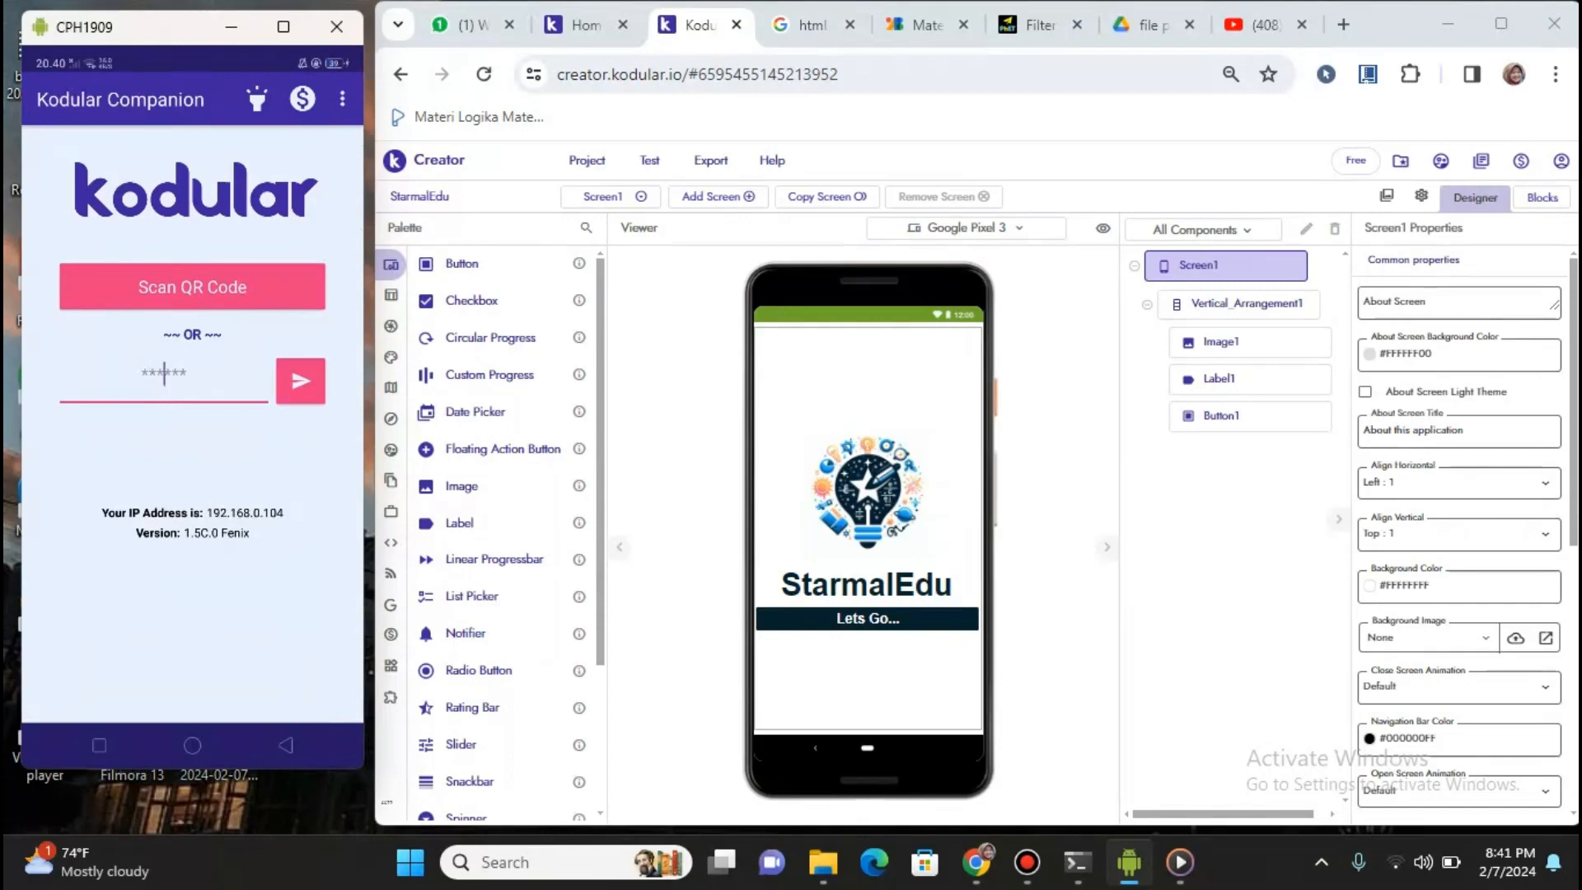
# Cancel the Connect to Companion QR dialog and minimize the CPH1909 phone mirror
pyautogui.click(650, 159)
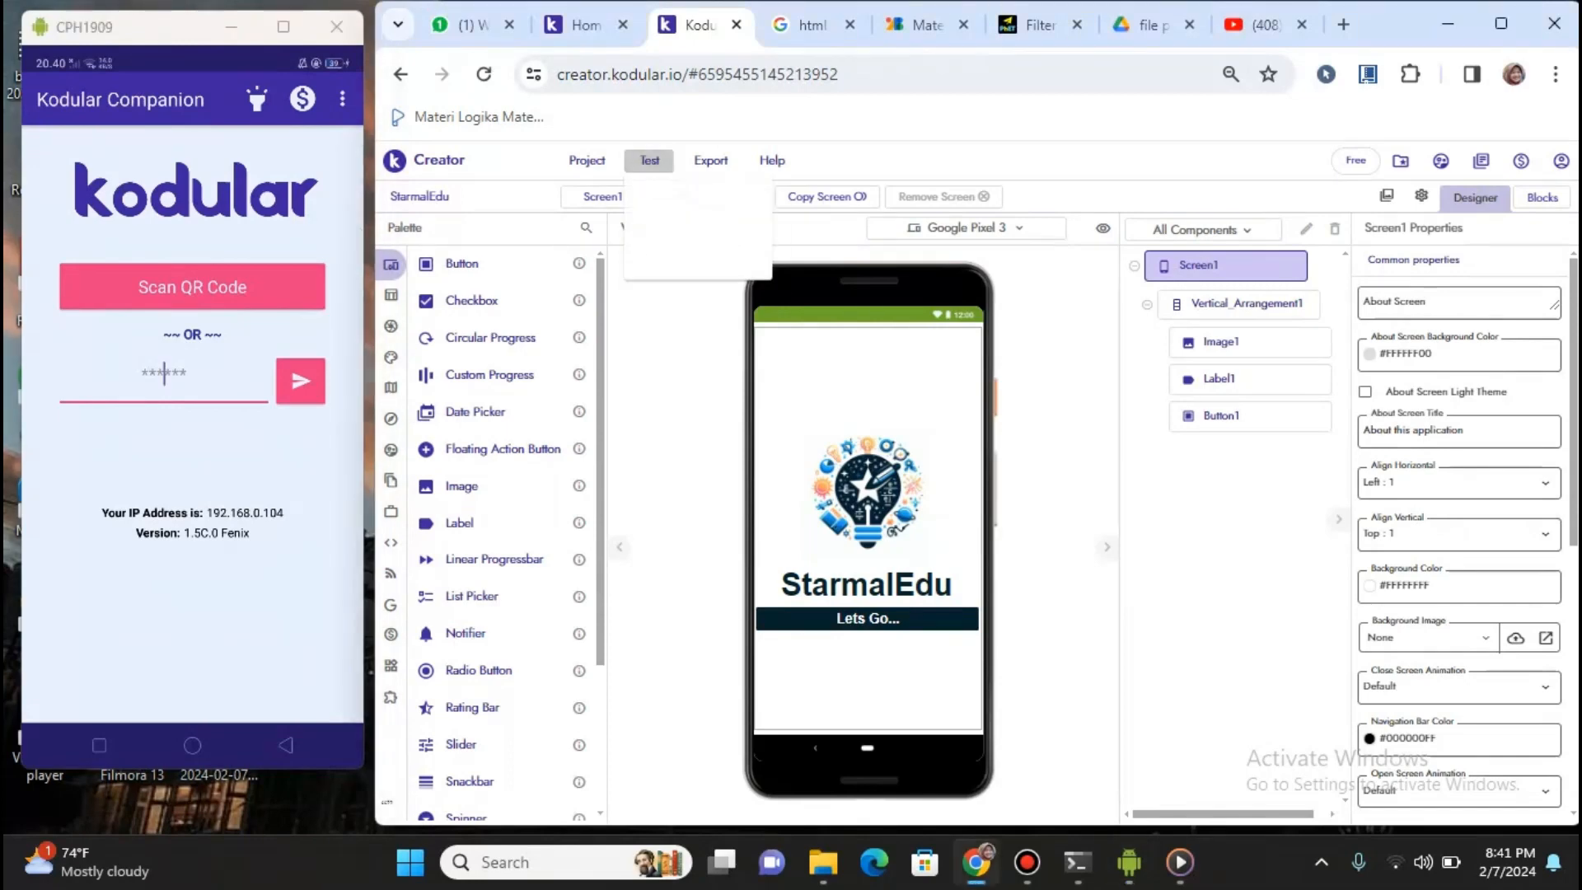
pyautogui.click(708, 192)
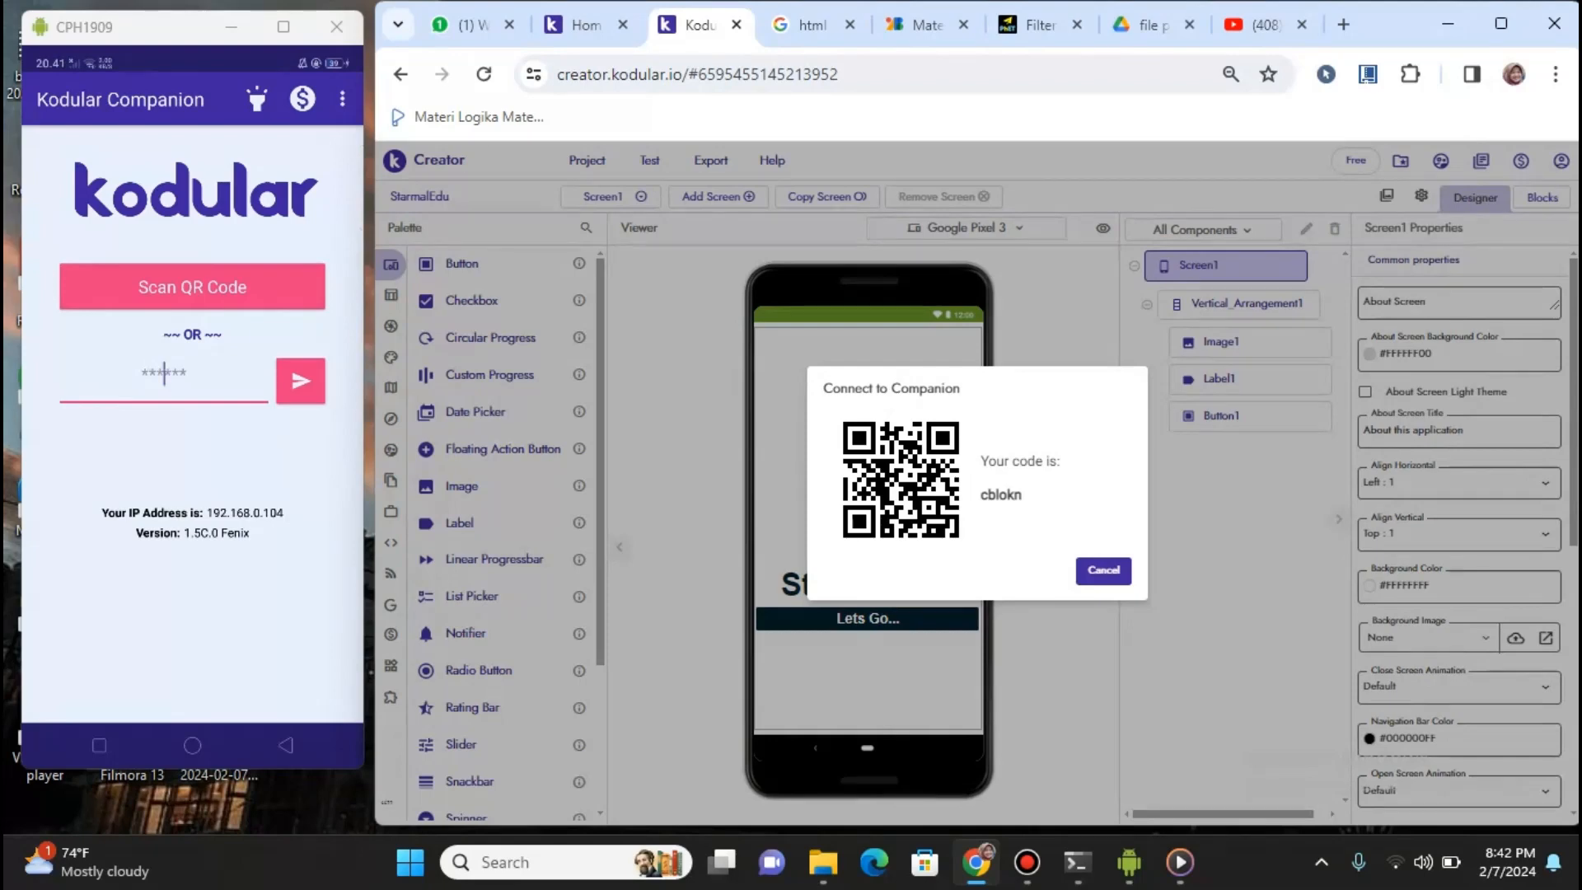
pyautogui.click(1104, 570)
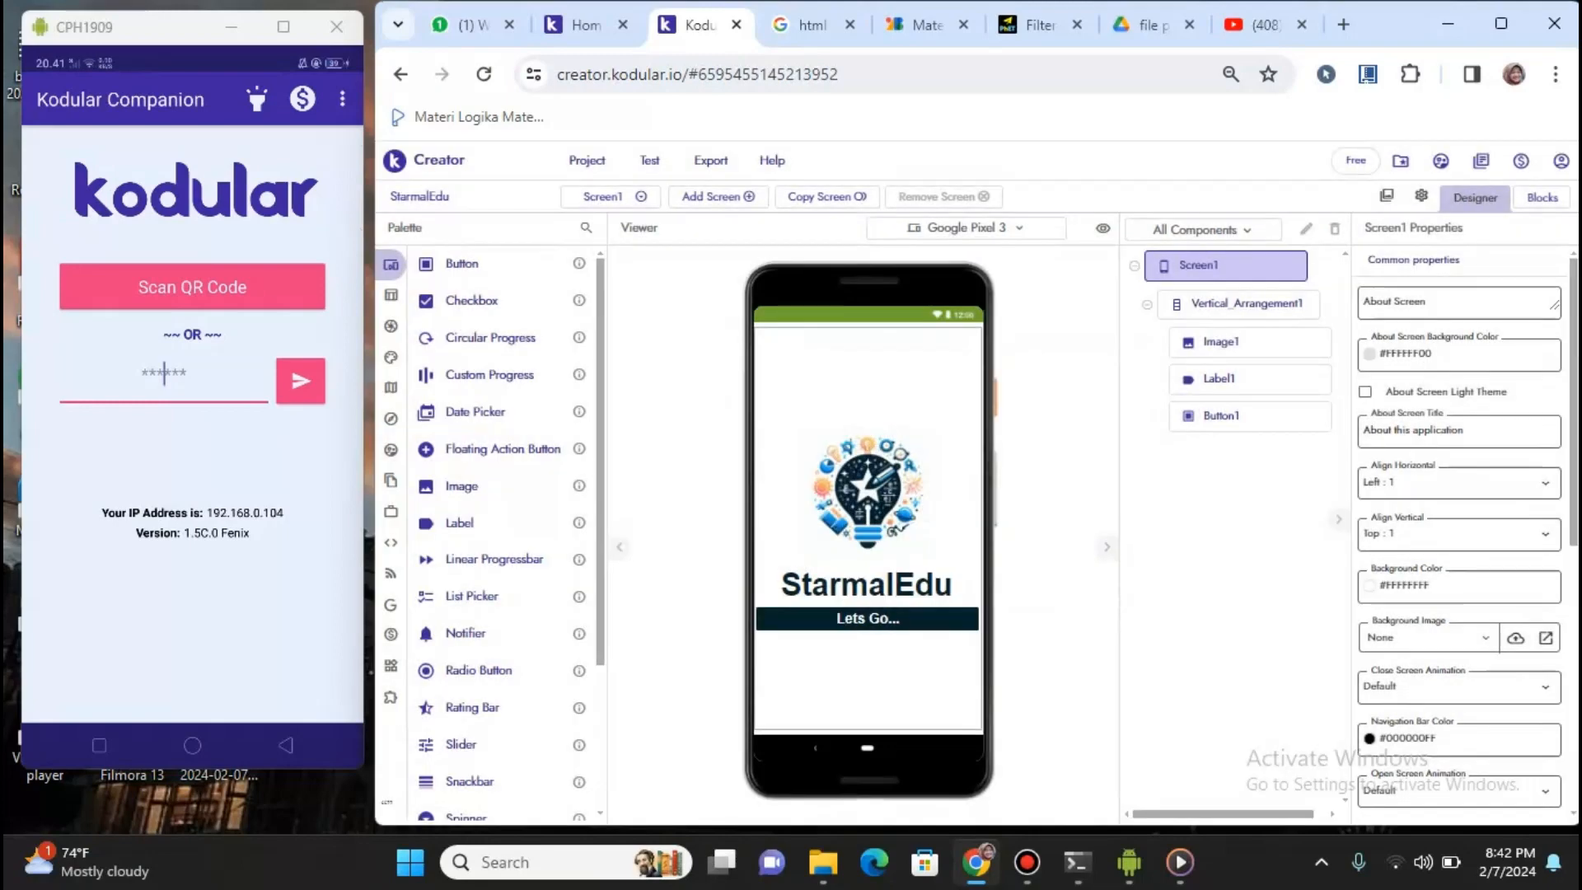
pyautogui.click(232, 27)
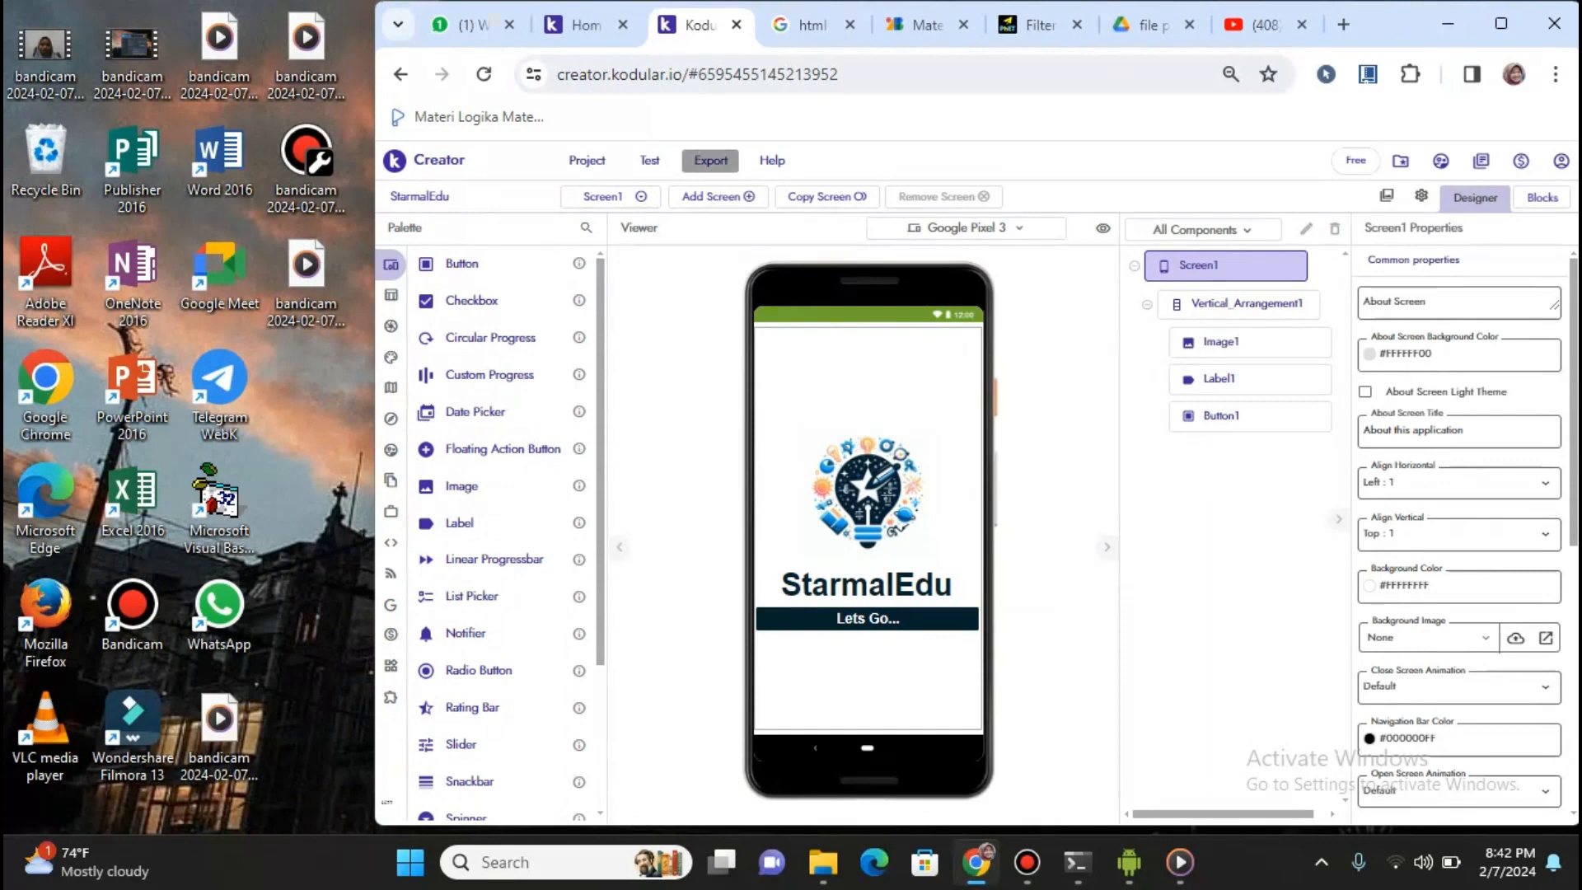
pyautogui.click(711, 160)
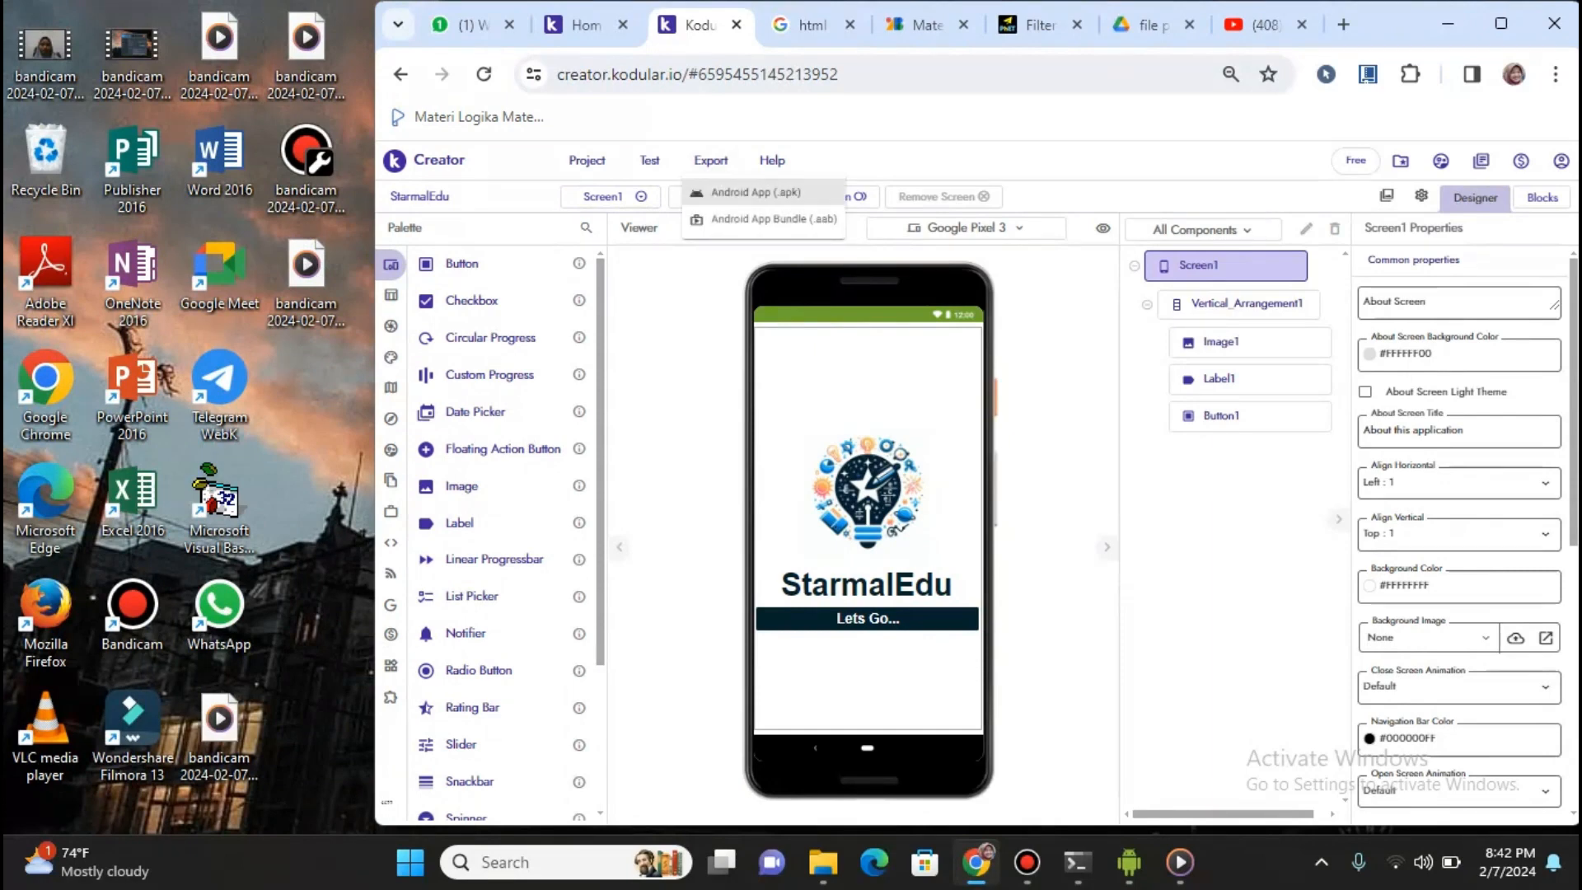
pyautogui.click(756, 193)
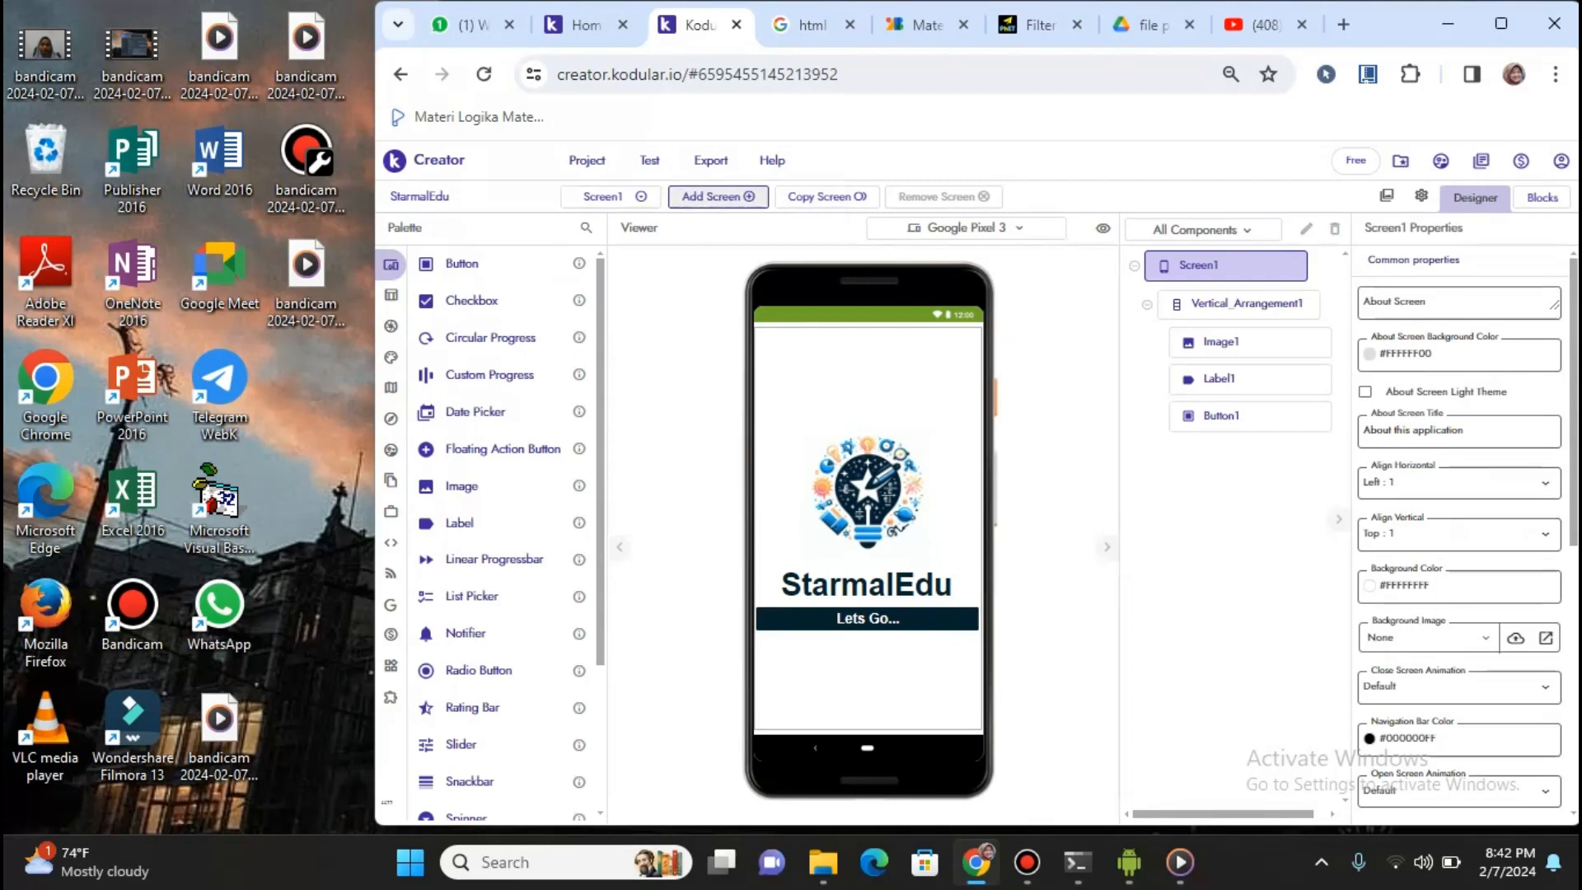
pyautogui.click(711, 160)
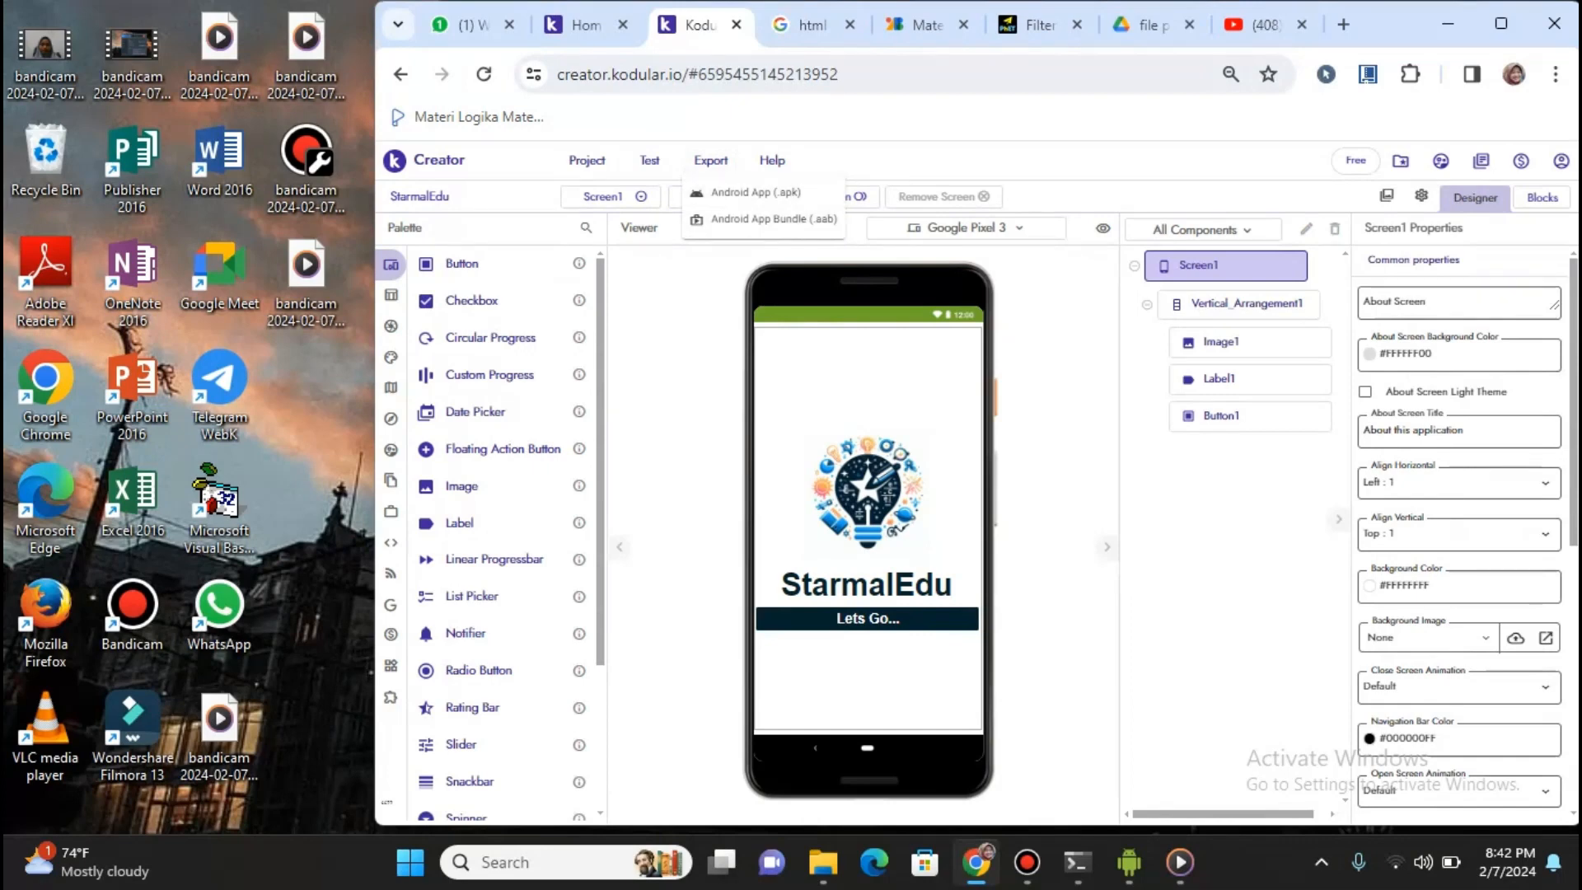
pyautogui.press('Escape')
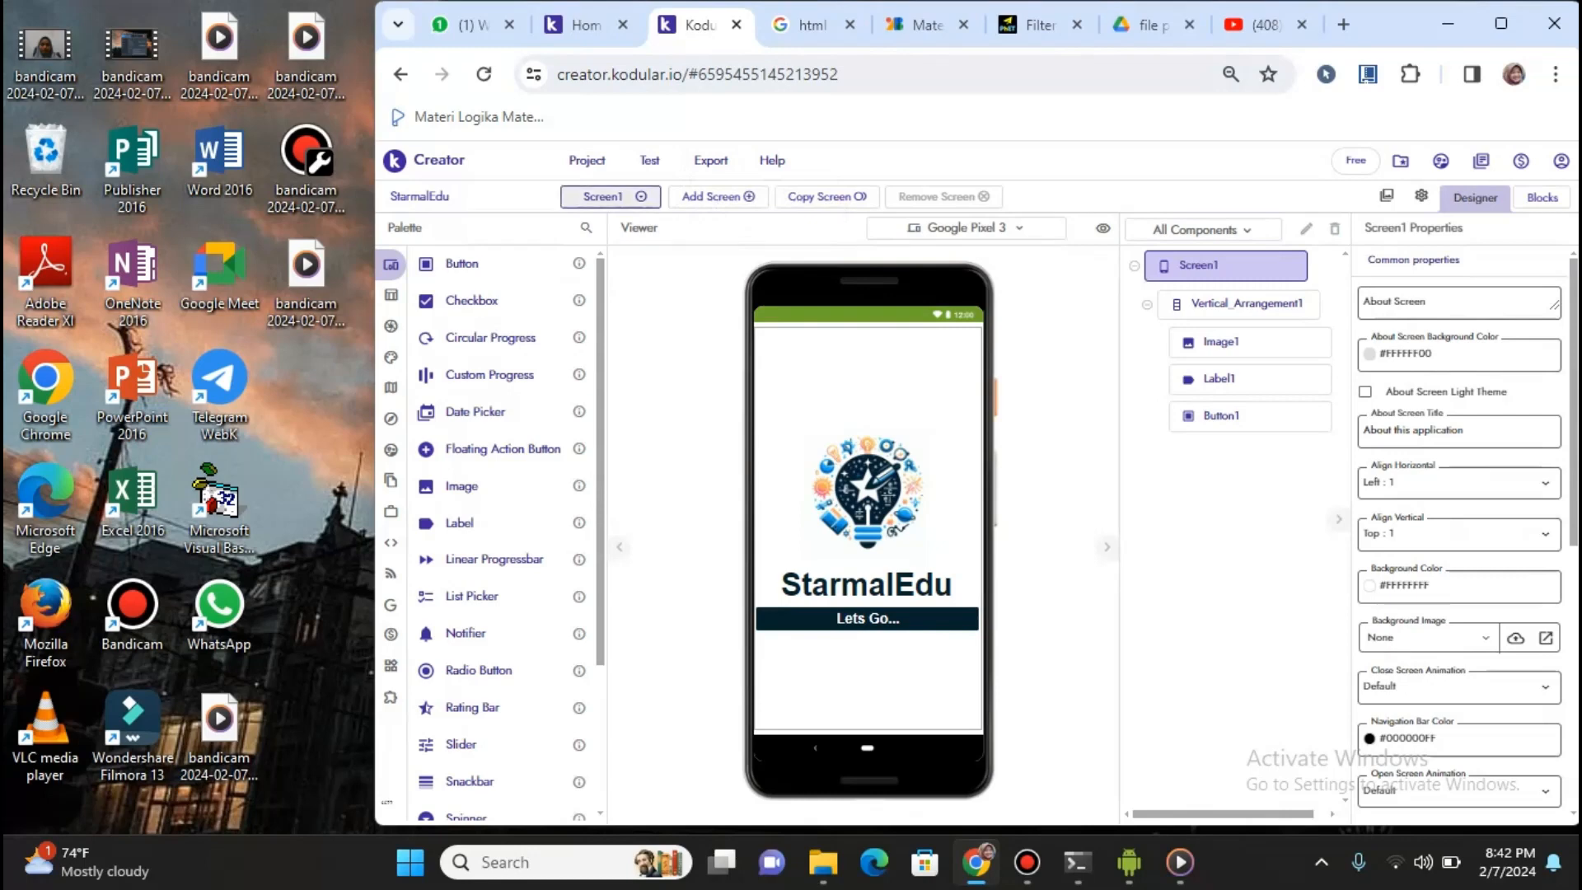
pyautogui.click(603, 196)
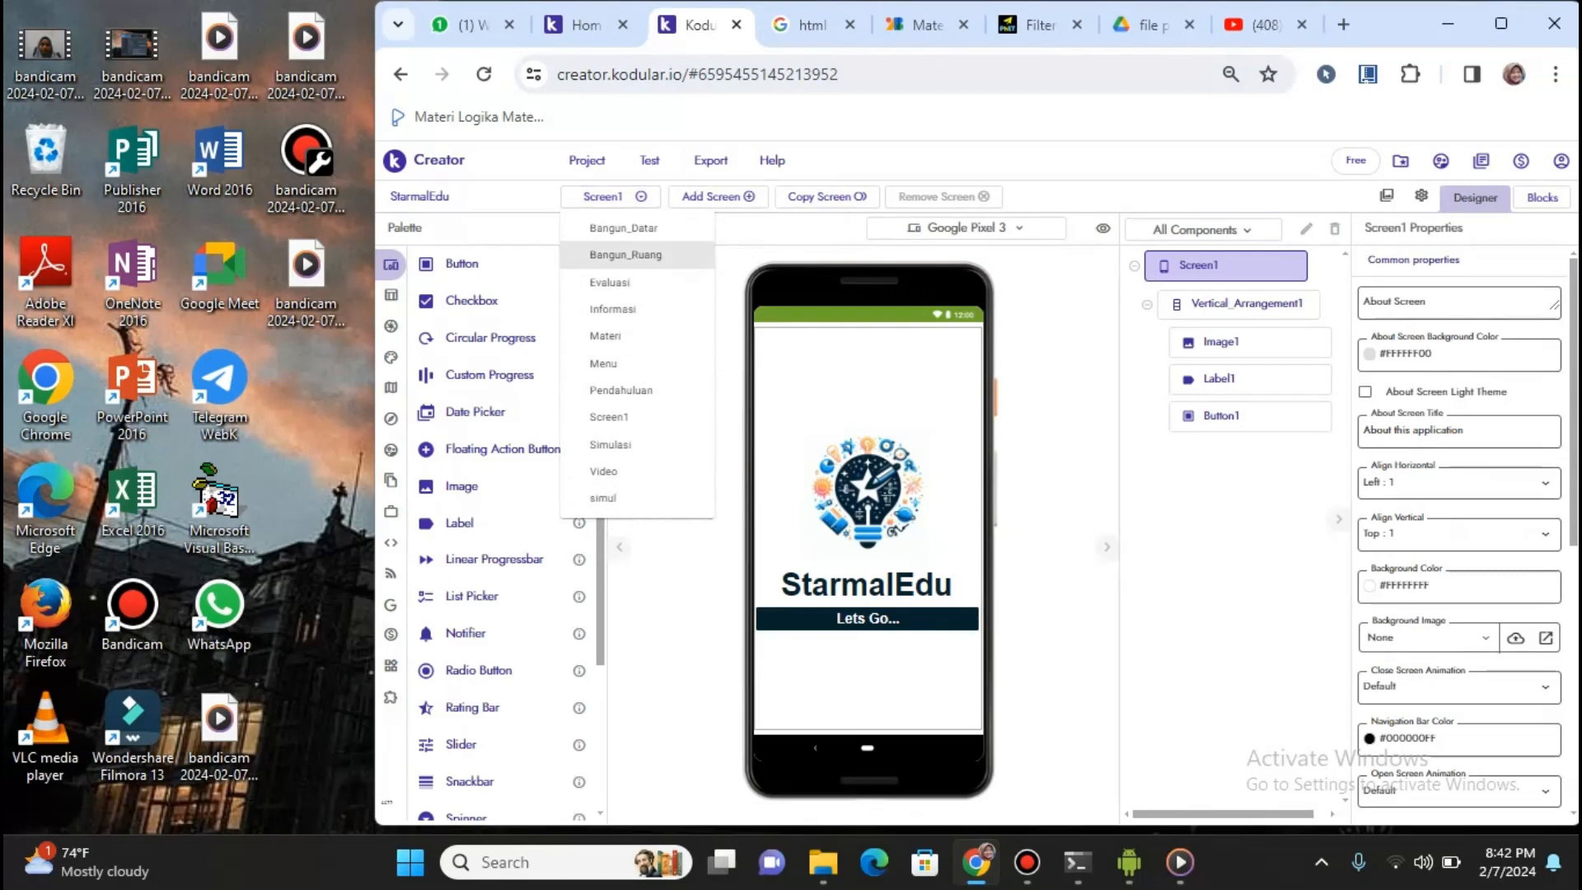
pyautogui.press('Escape')
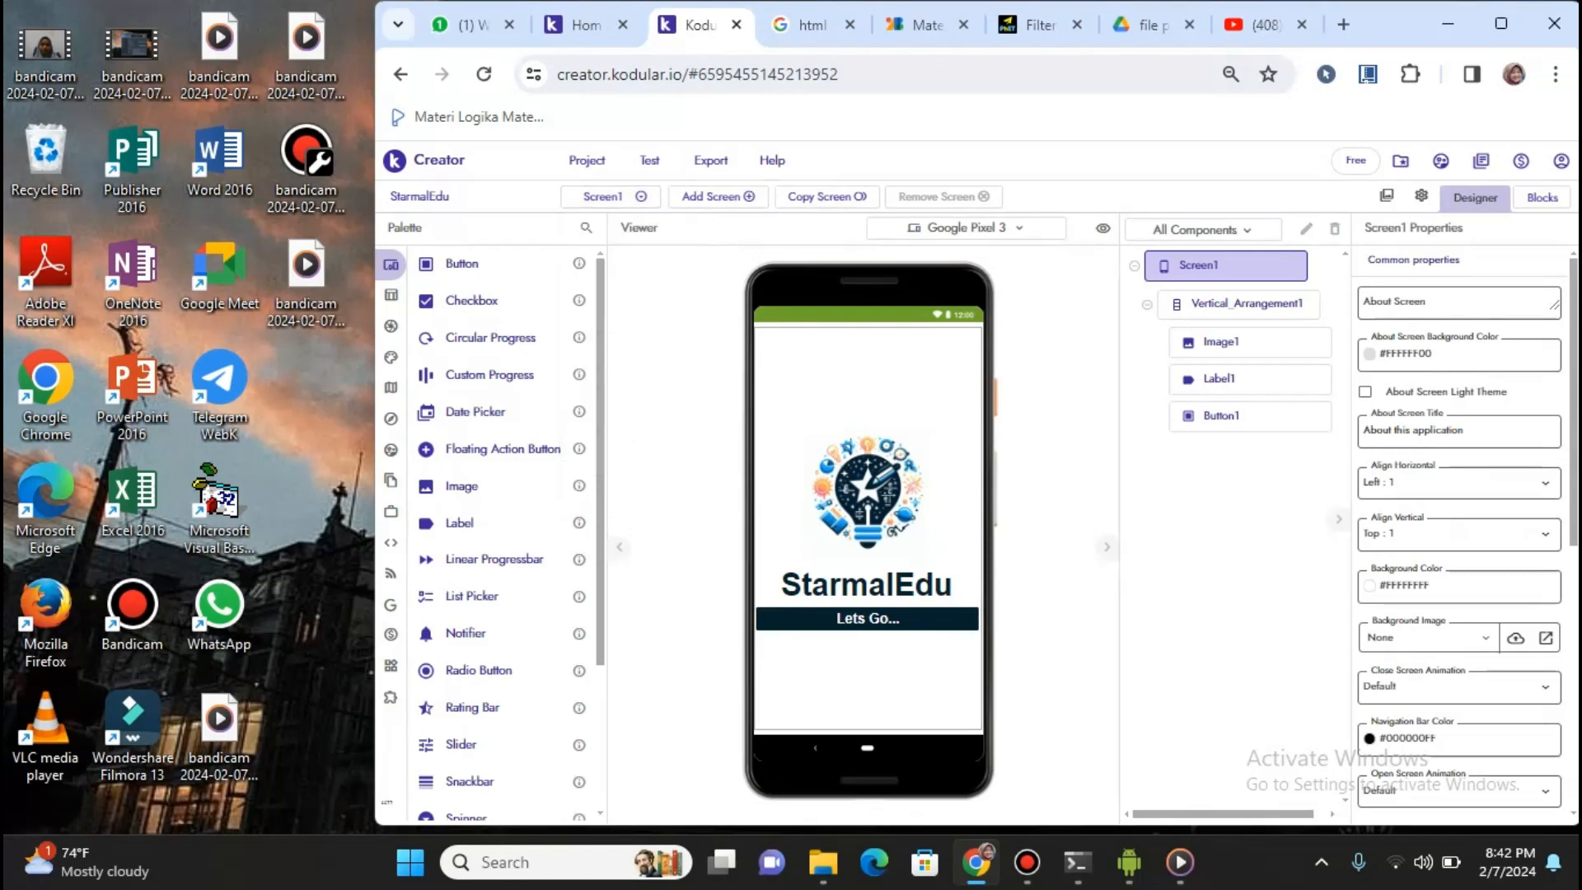
pyautogui.click(716, 196)
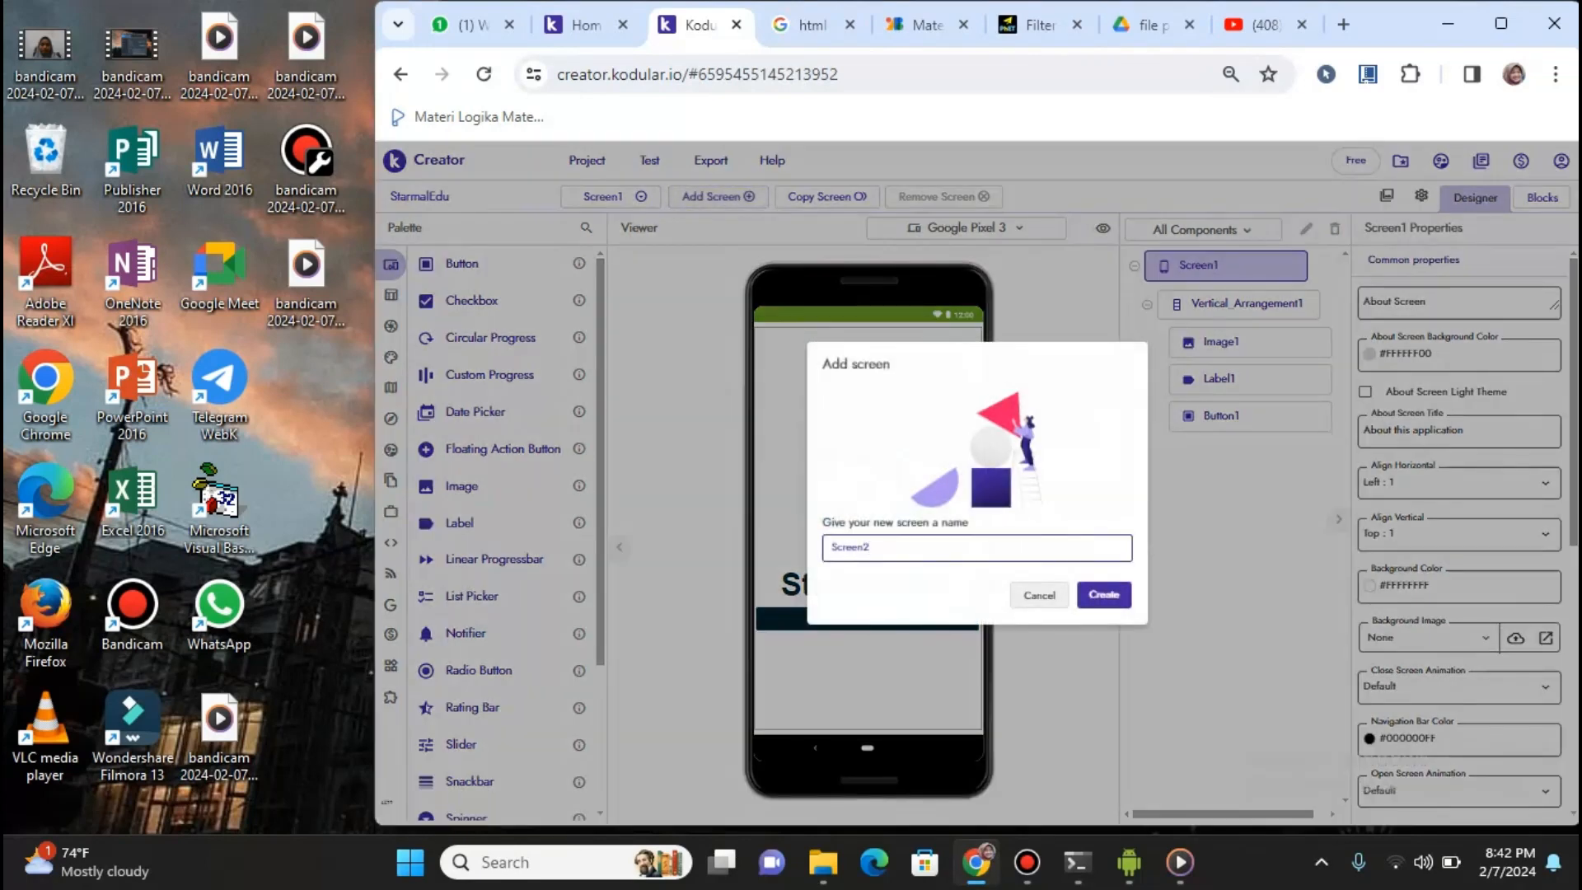
pyautogui.click(1039, 595)
pyautogui.click(827, 196)
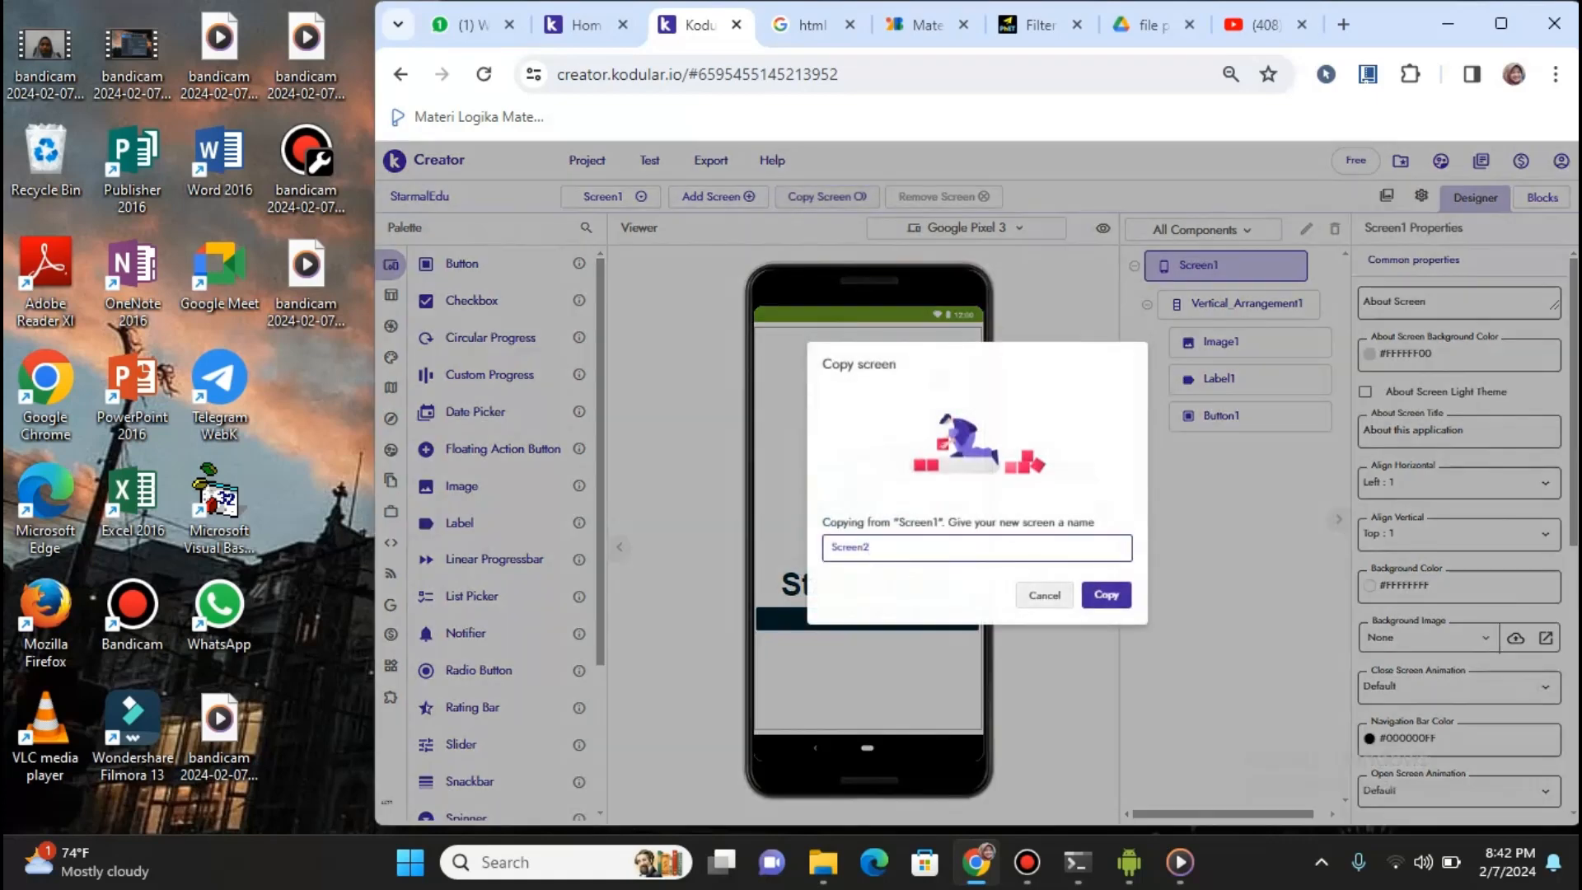
pyautogui.click(1045, 595)
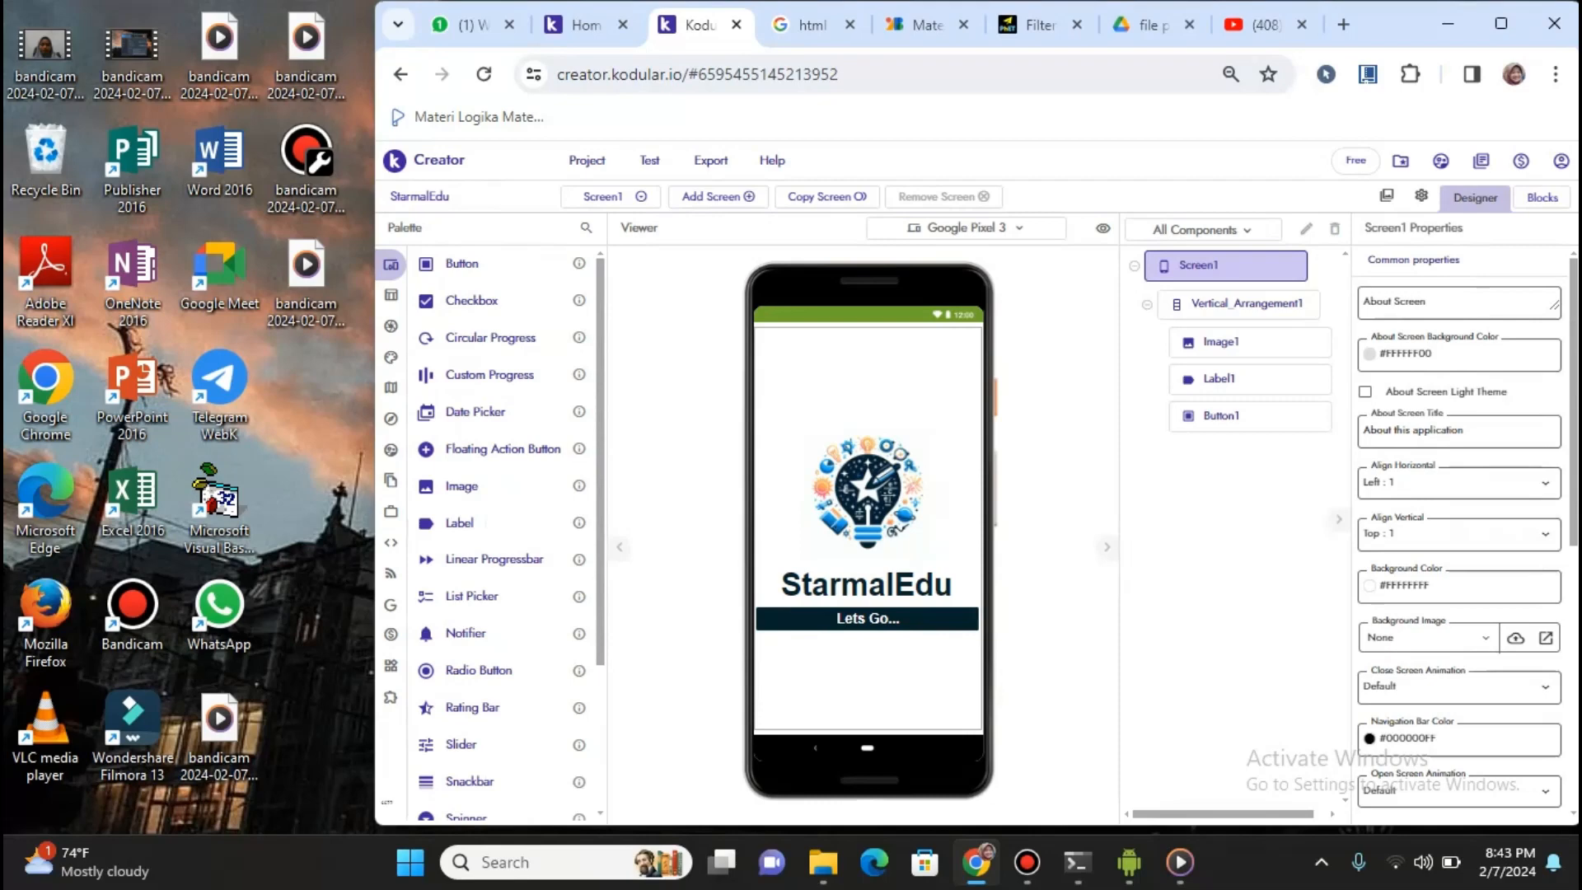
# Browse the palette's Layout General and Views groups, then list the Google components
pyautogui.moveTo(391, 449)
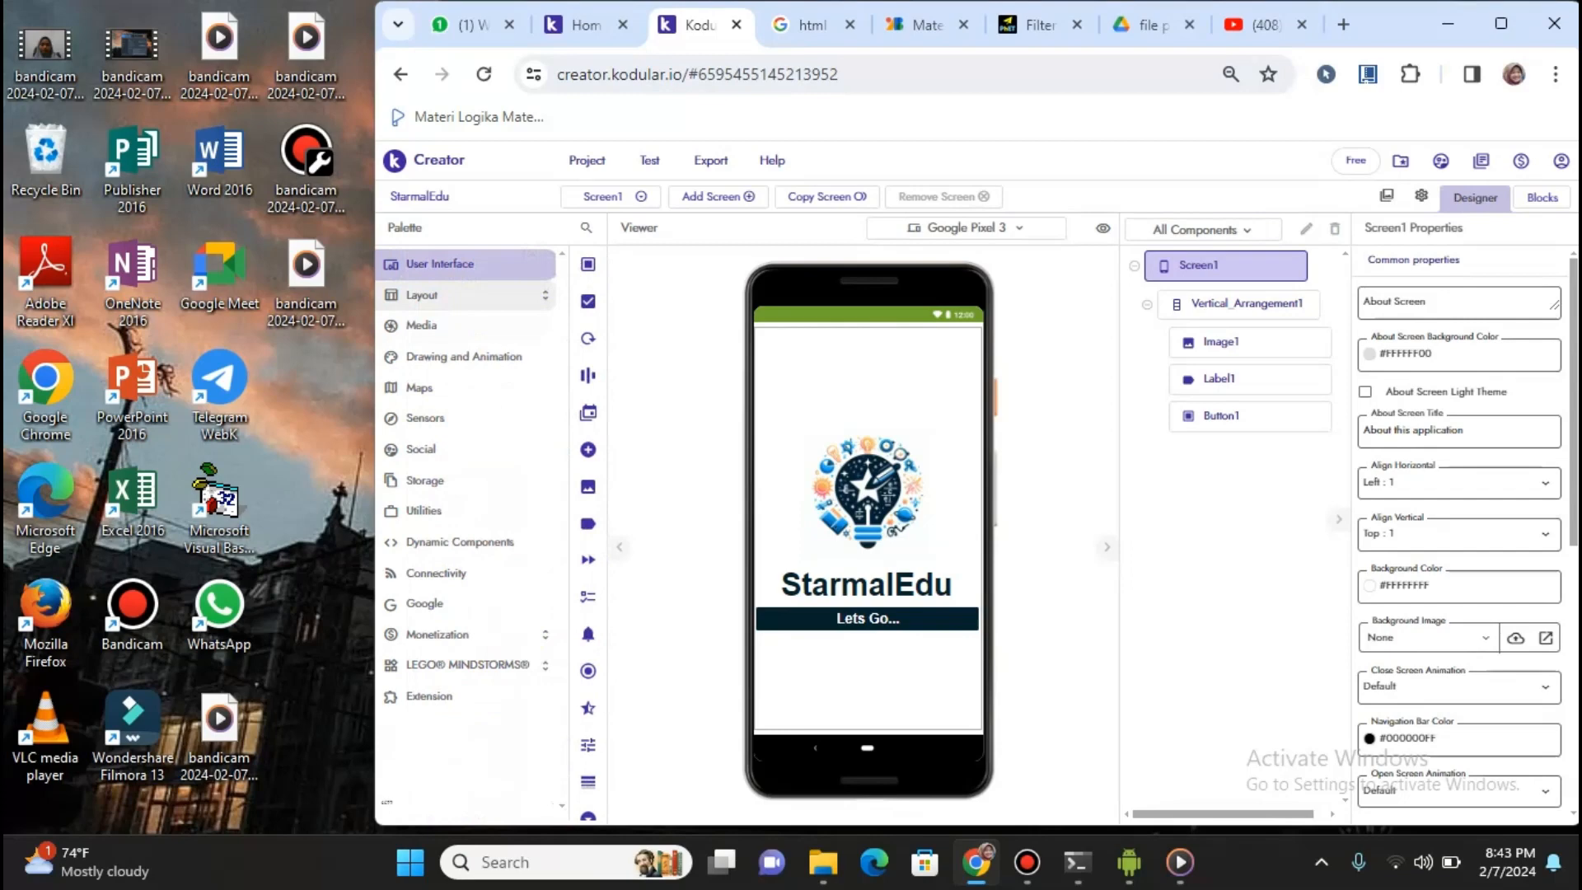
pyautogui.click(434, 297)
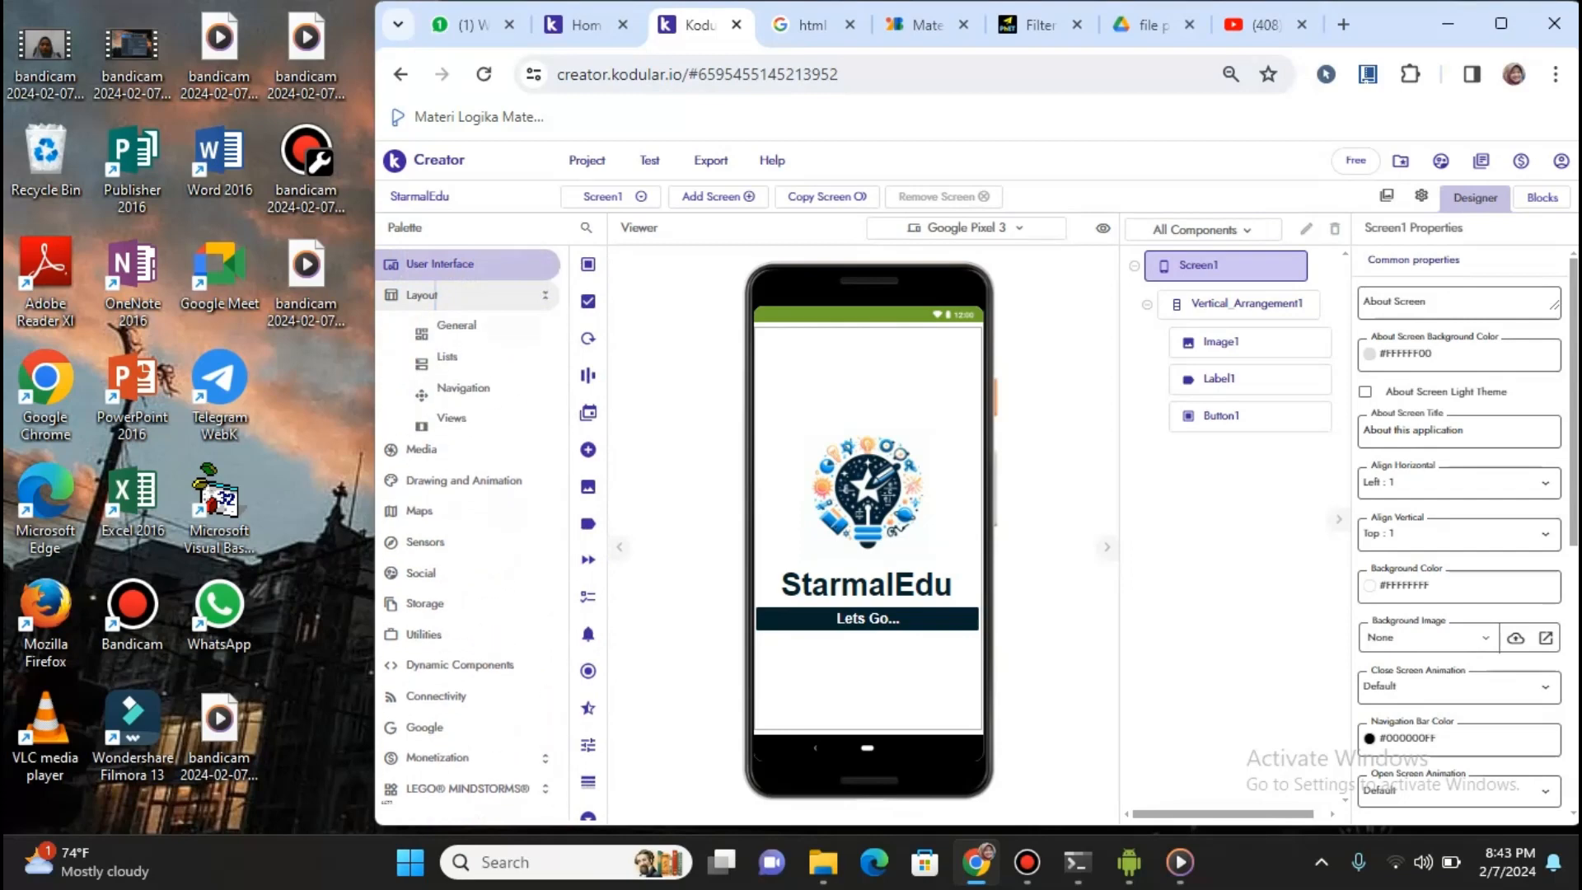
pyautogui.moveTo(435, 296)
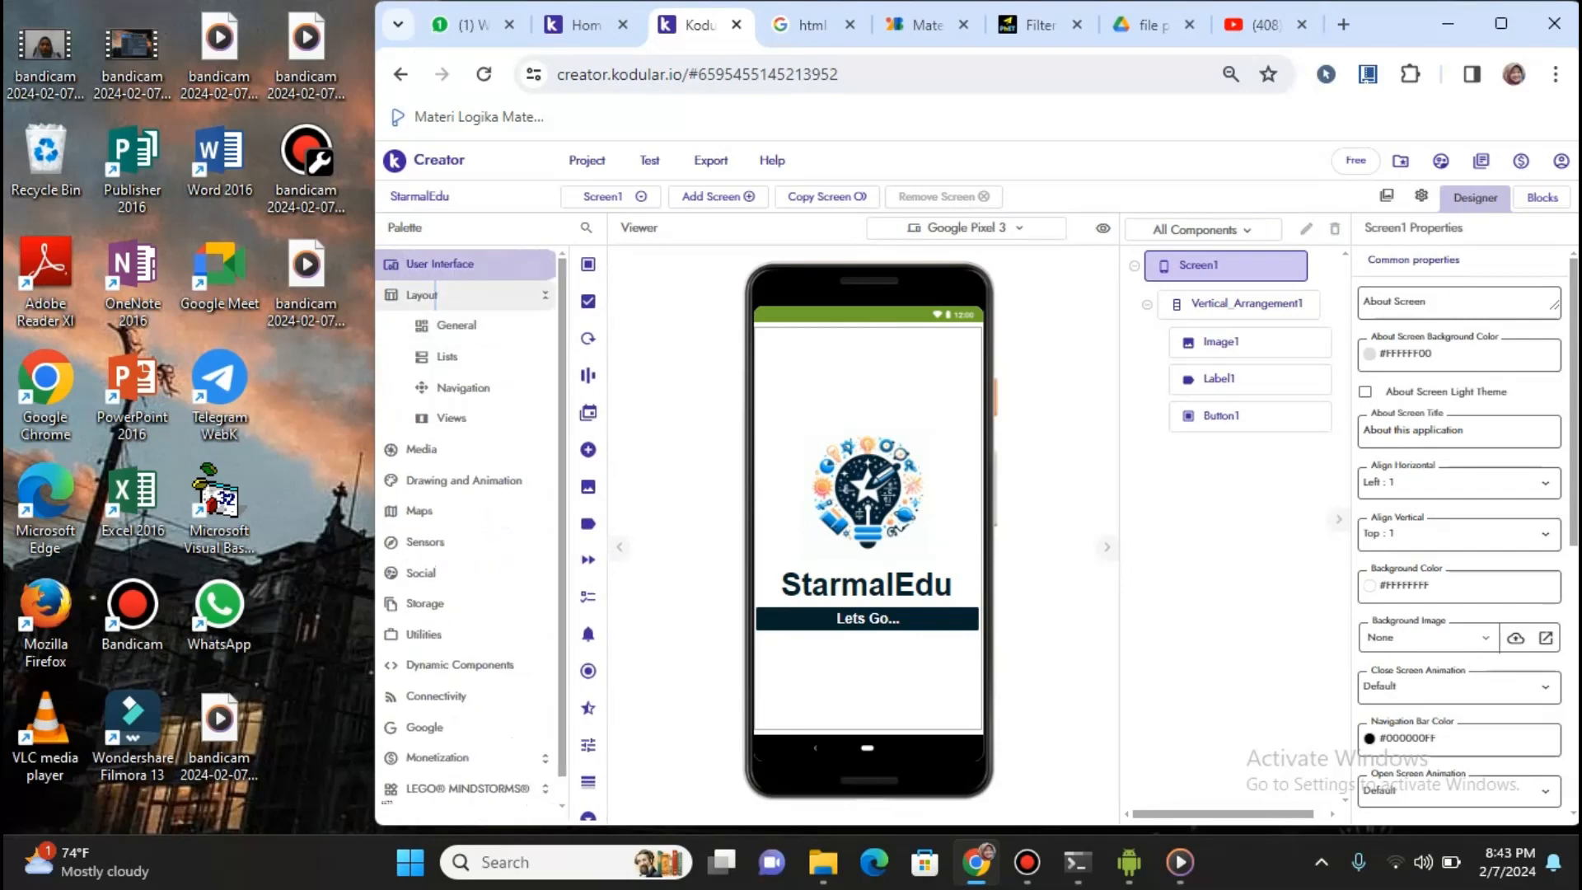
pyautogui.click(457, 325)
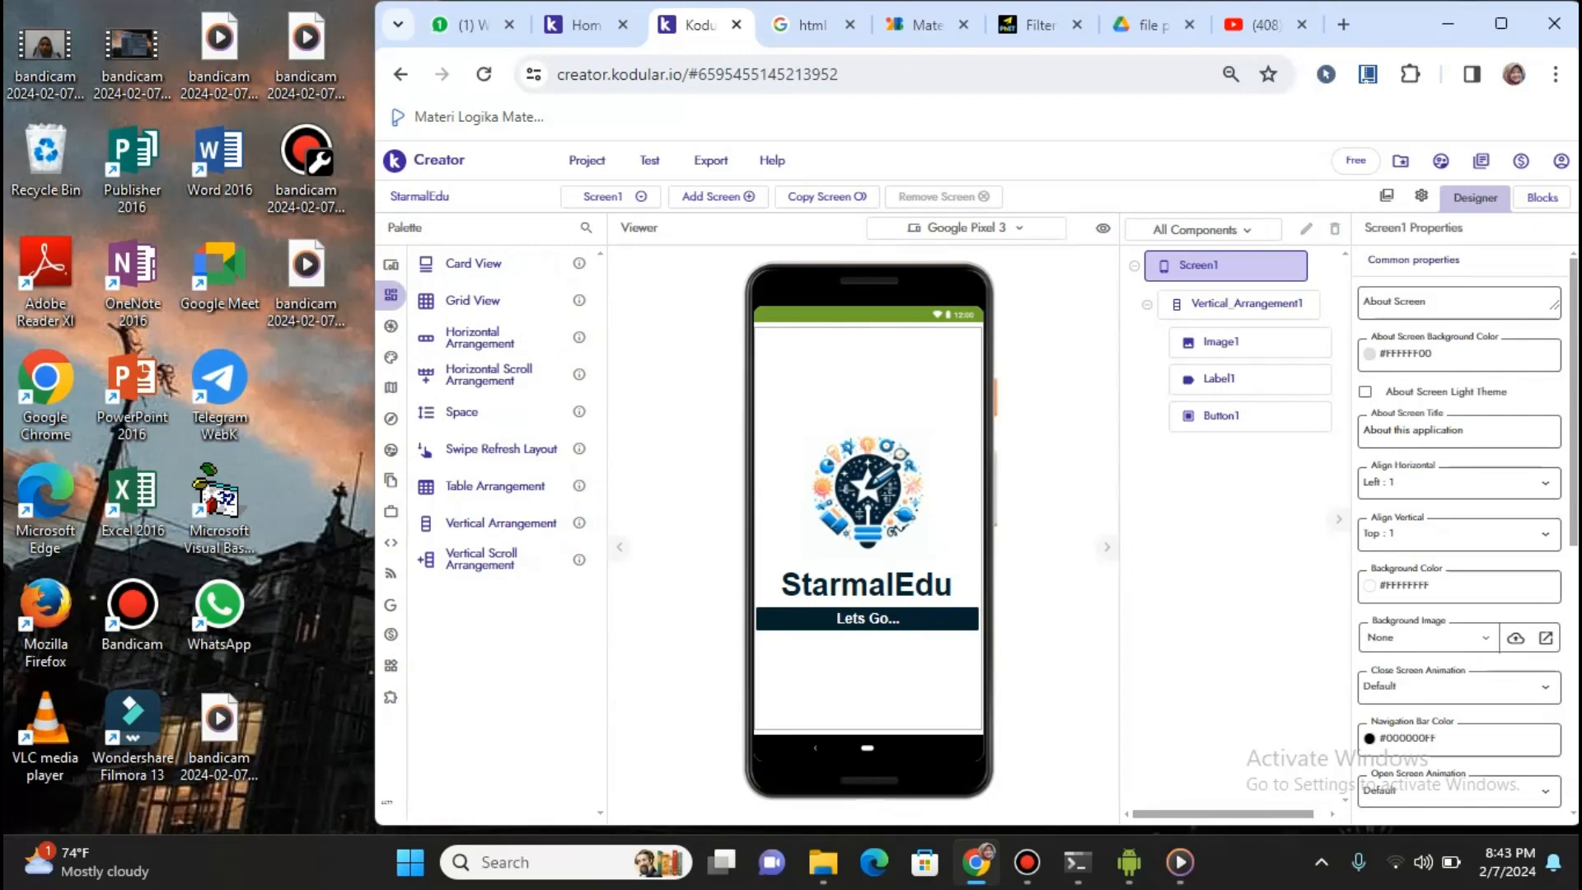
pyautogui.moveTo(391, 295)
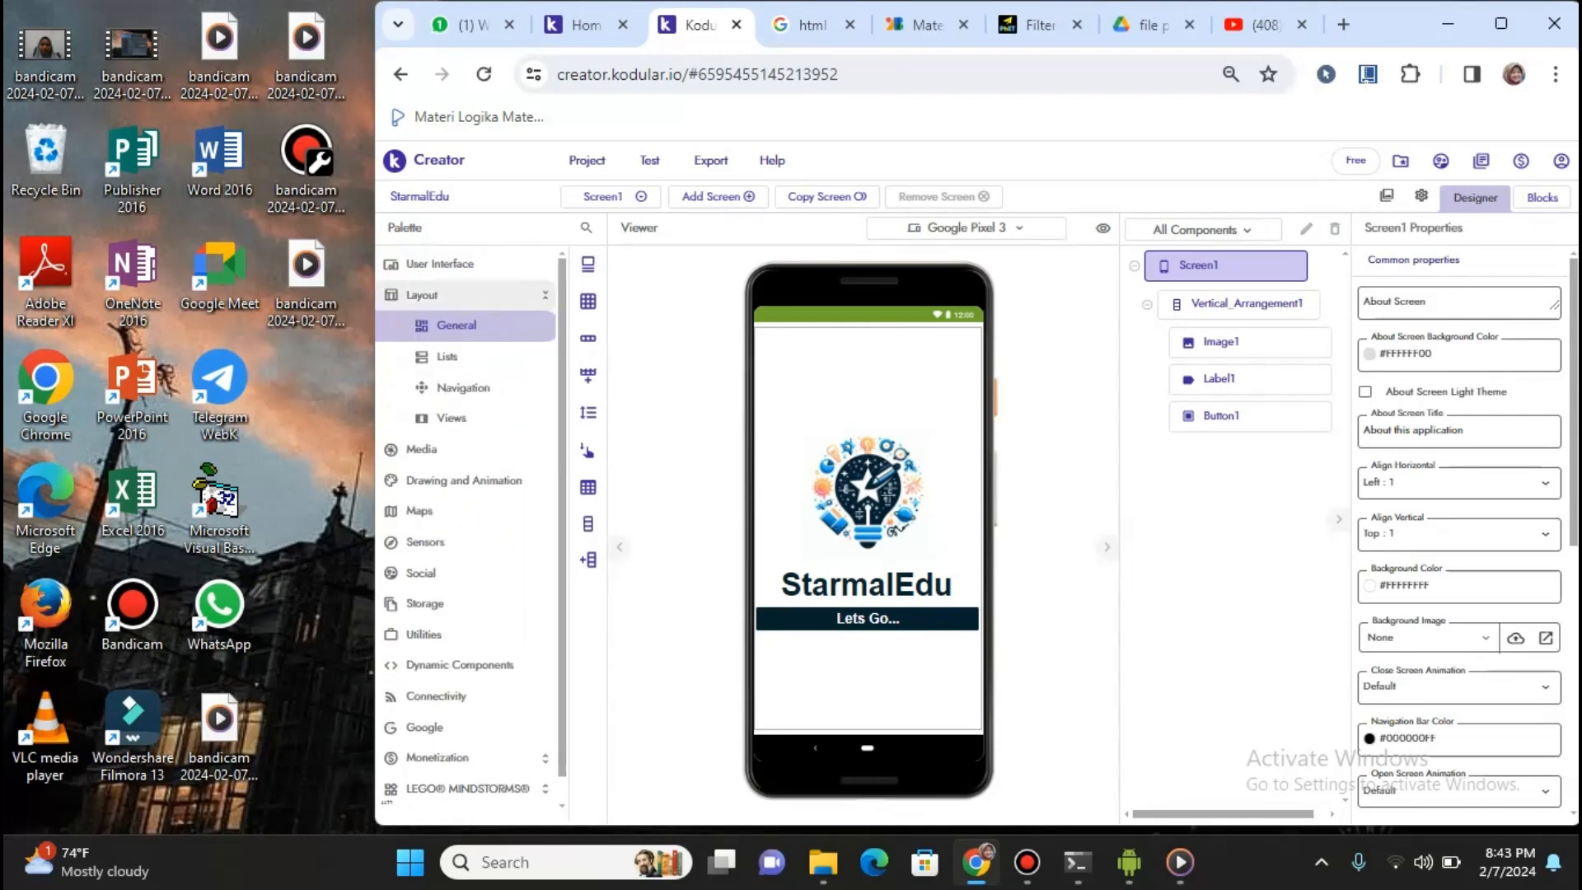
pyautogui.click(452, 418)
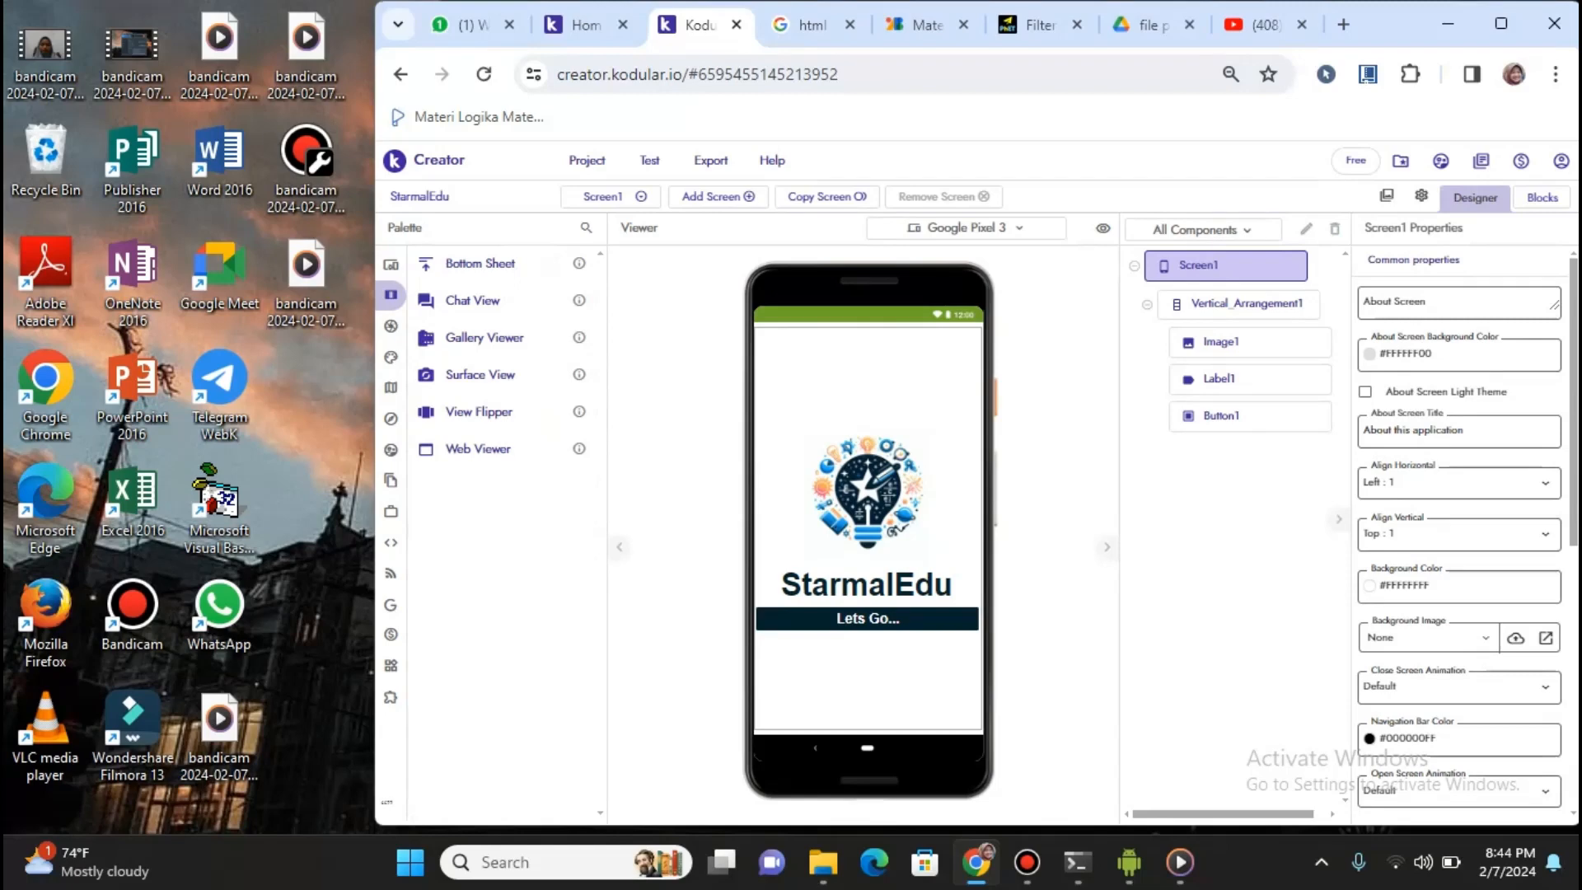
pyautogui.moveTo(393, 573)
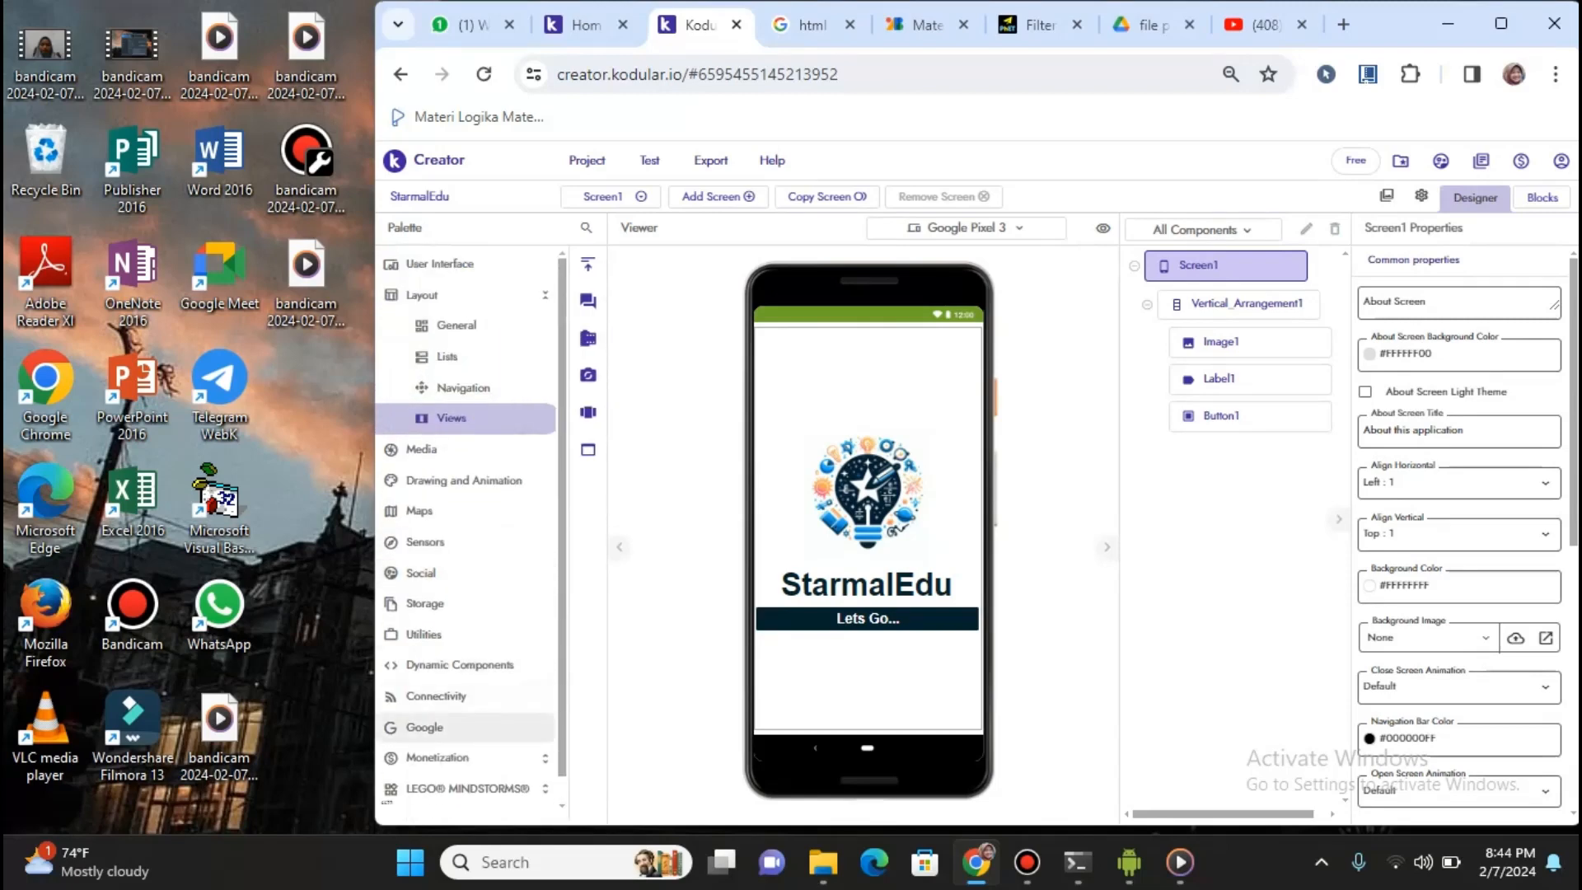
pyautogui.click(424, 727)
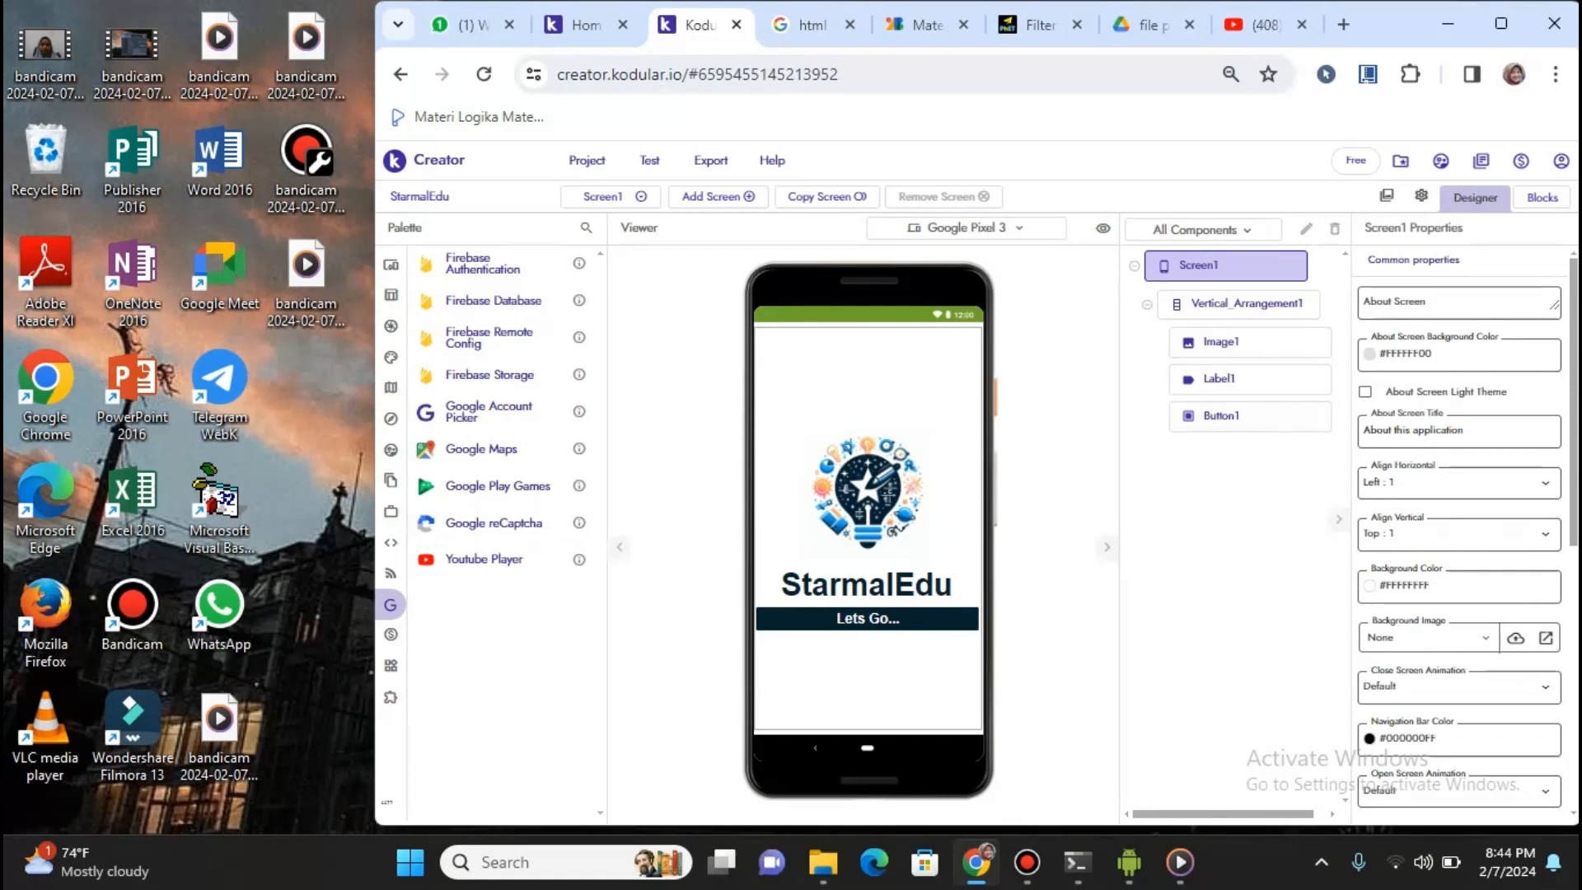
# Select Vertical_Arrangement1 to show its centred alignment and Fill parent size
pyautogui.scroll(-4, 1459, 536)
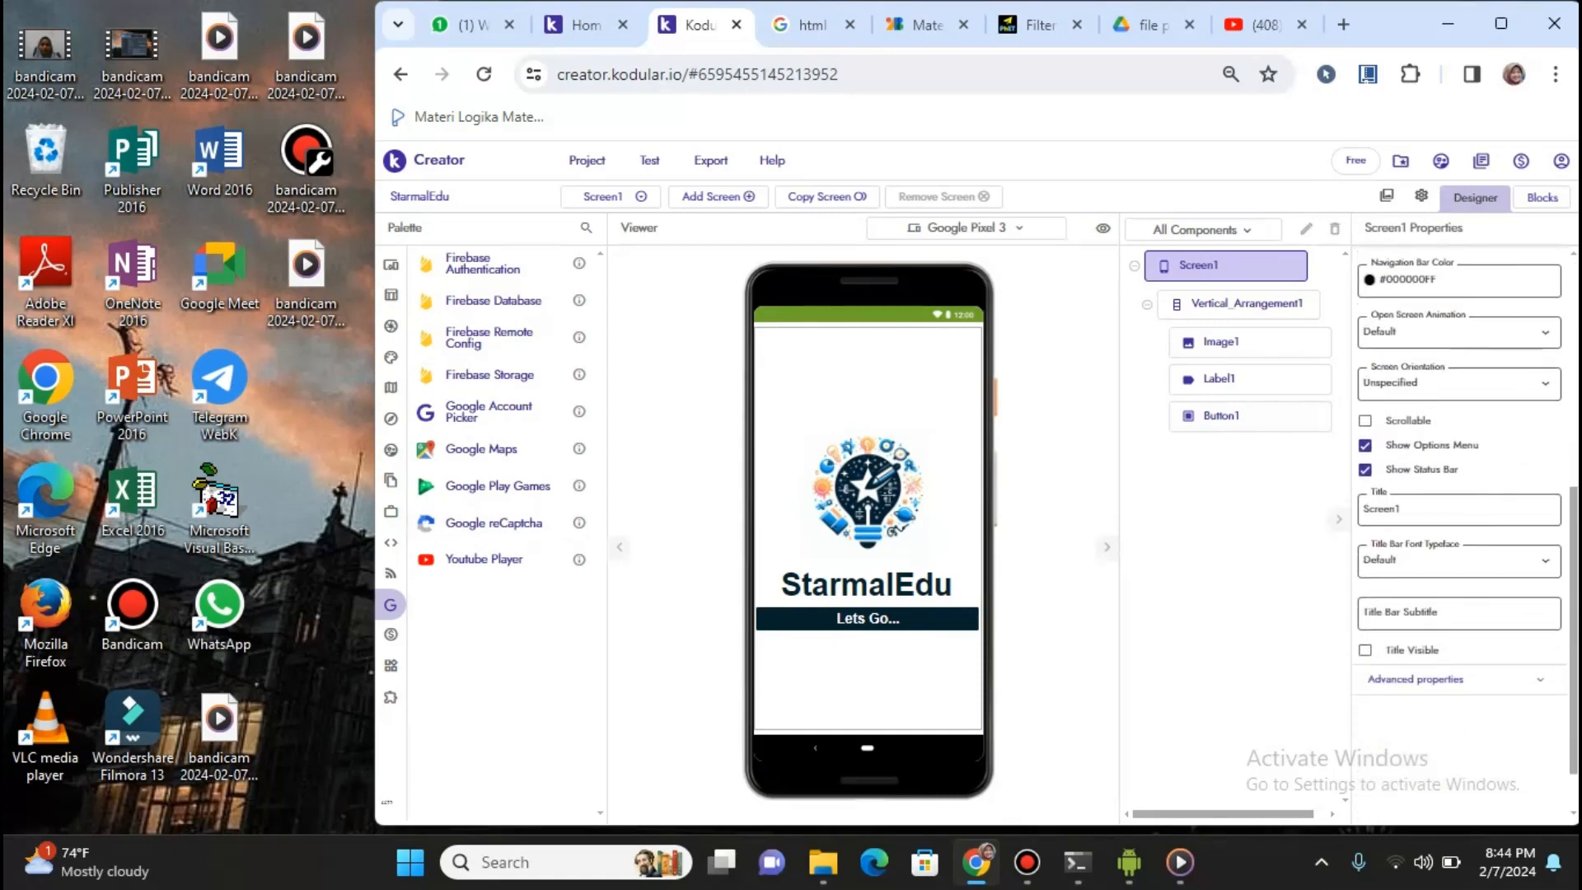
pyautogui.scroll(4, 1459, 536)
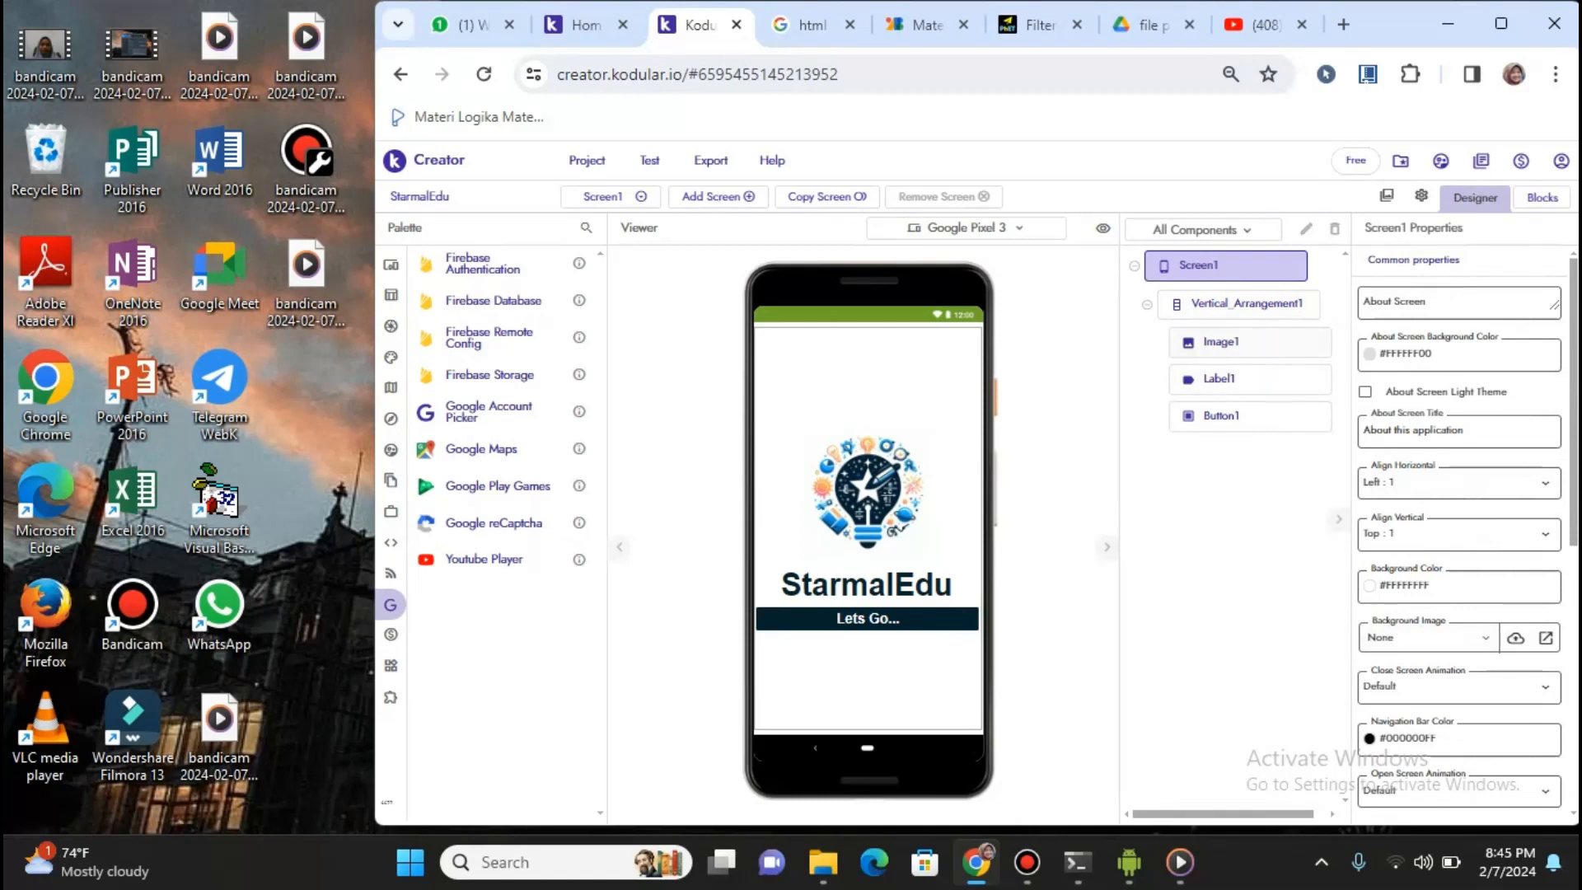
pyautogui.click(1238, 304)
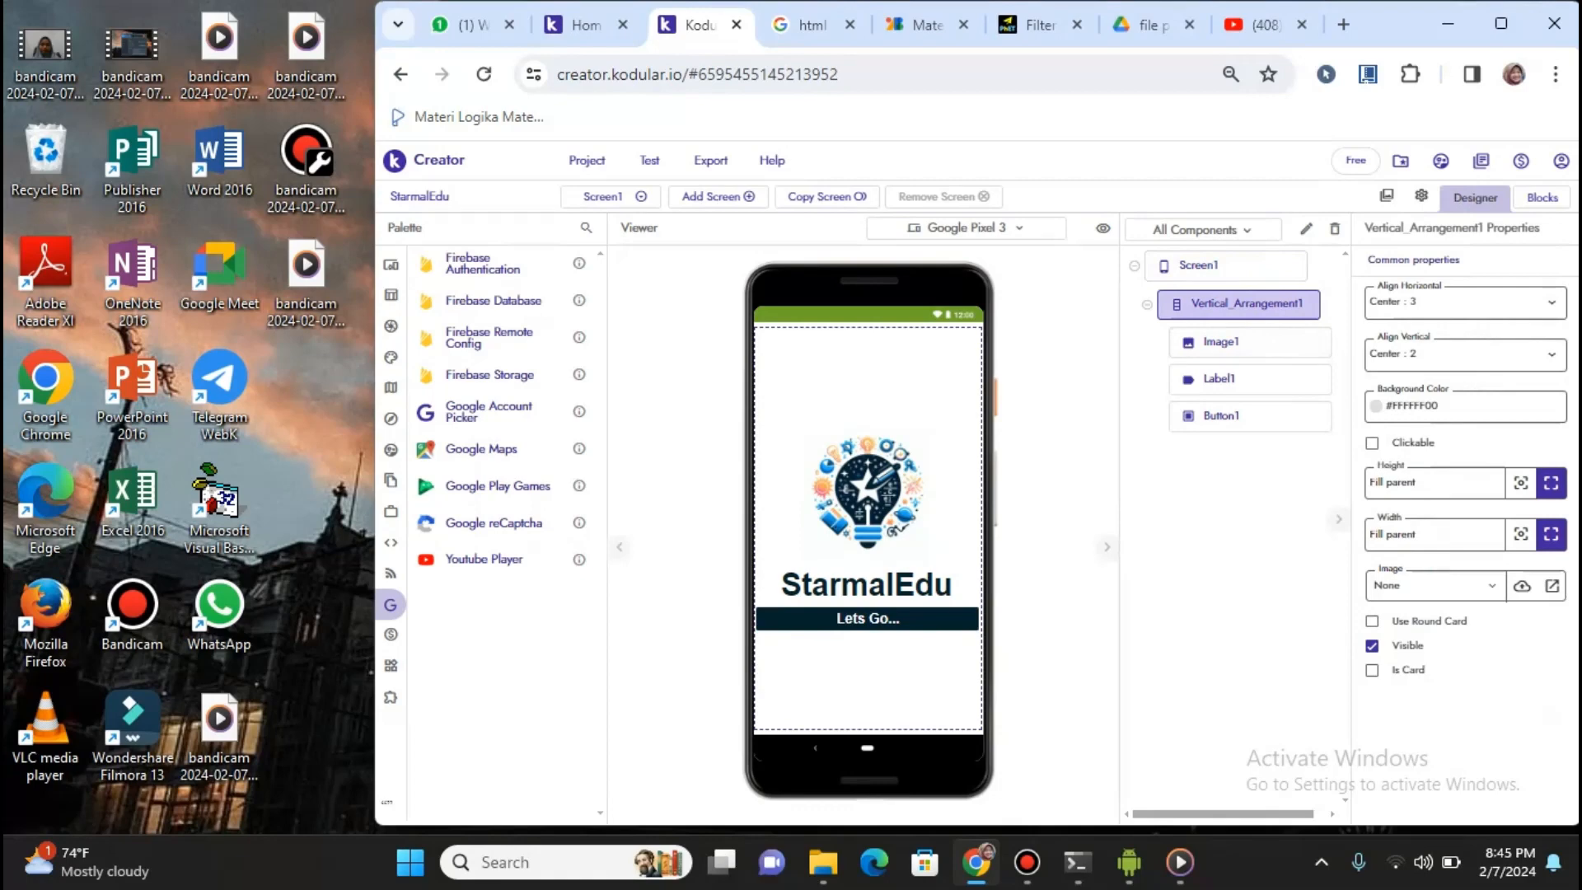
# Drag a new Vertical Arrangement from the Layout palette above the logo image
pyautogui.moveTo(429, 265)
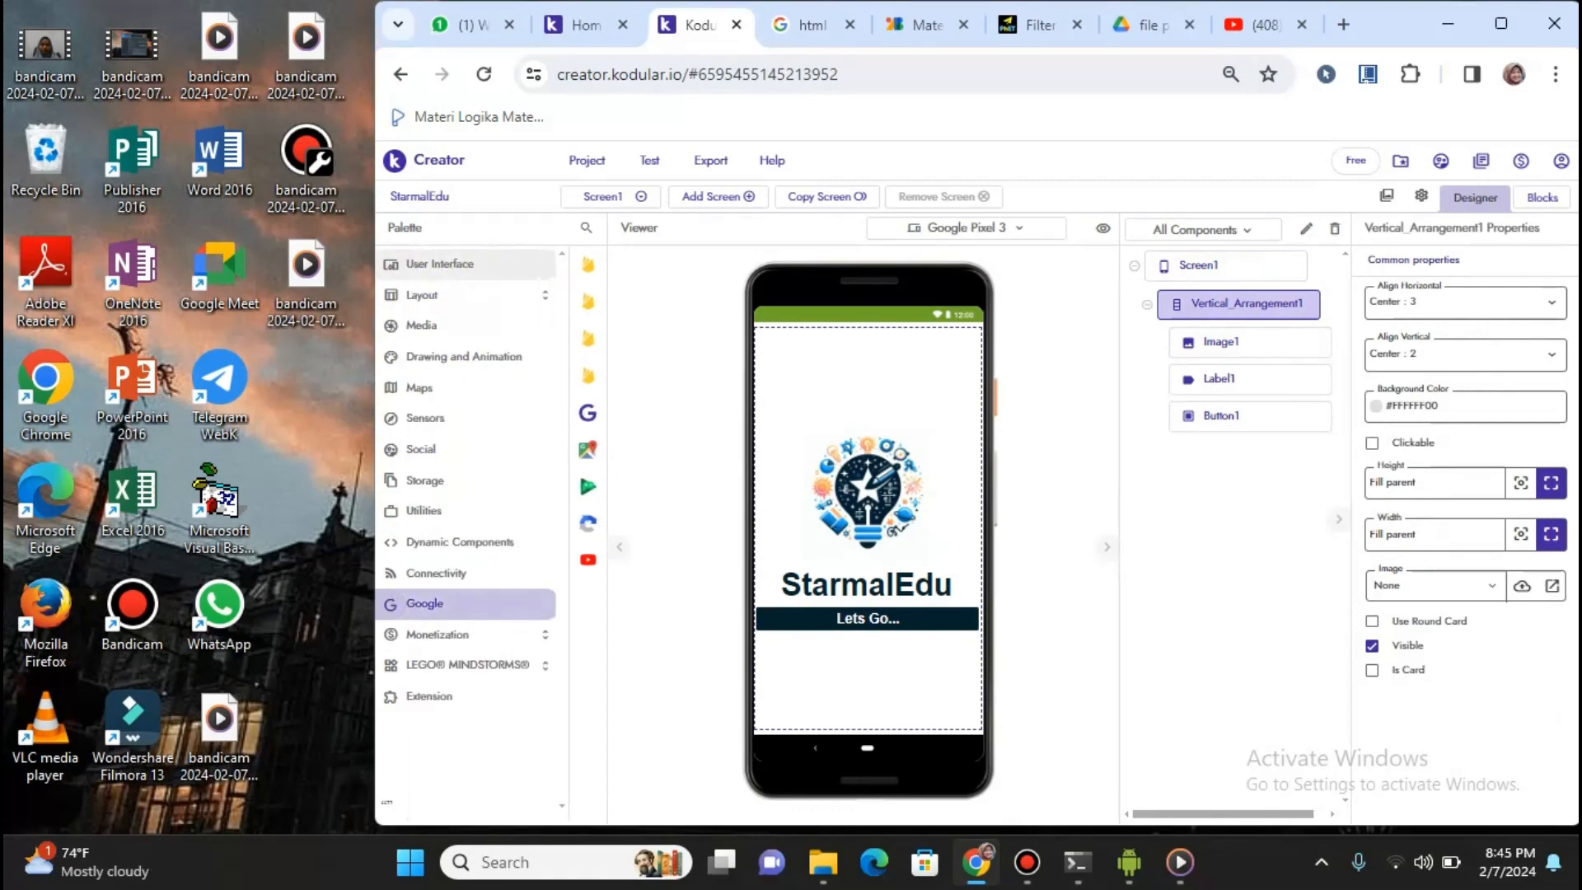
pyautogui.click(424, 295)
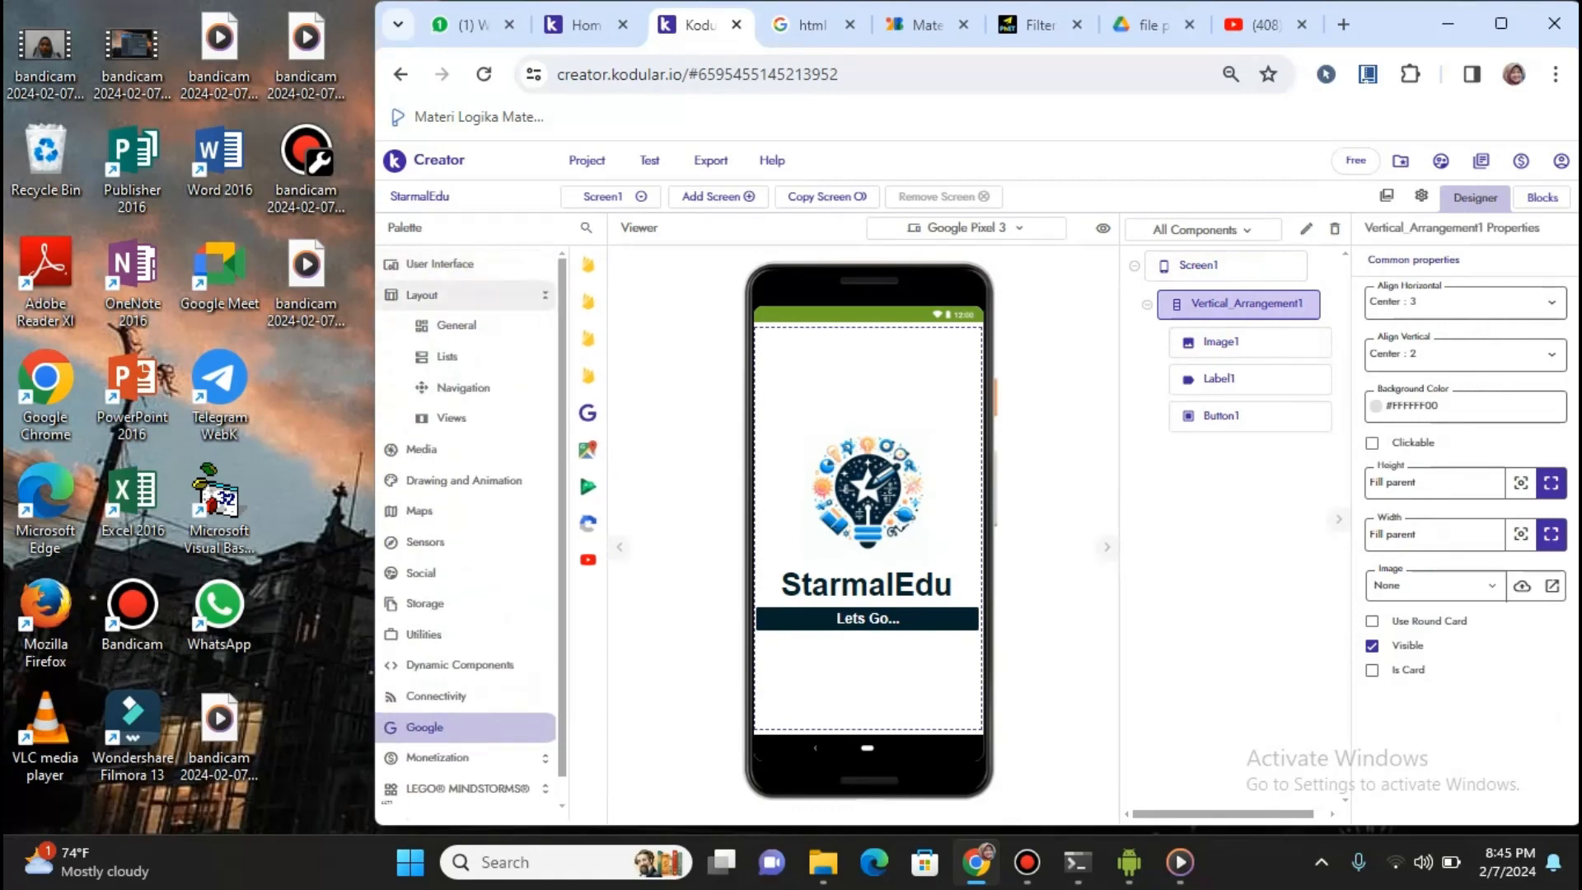
pyautogui.click(456, 325)
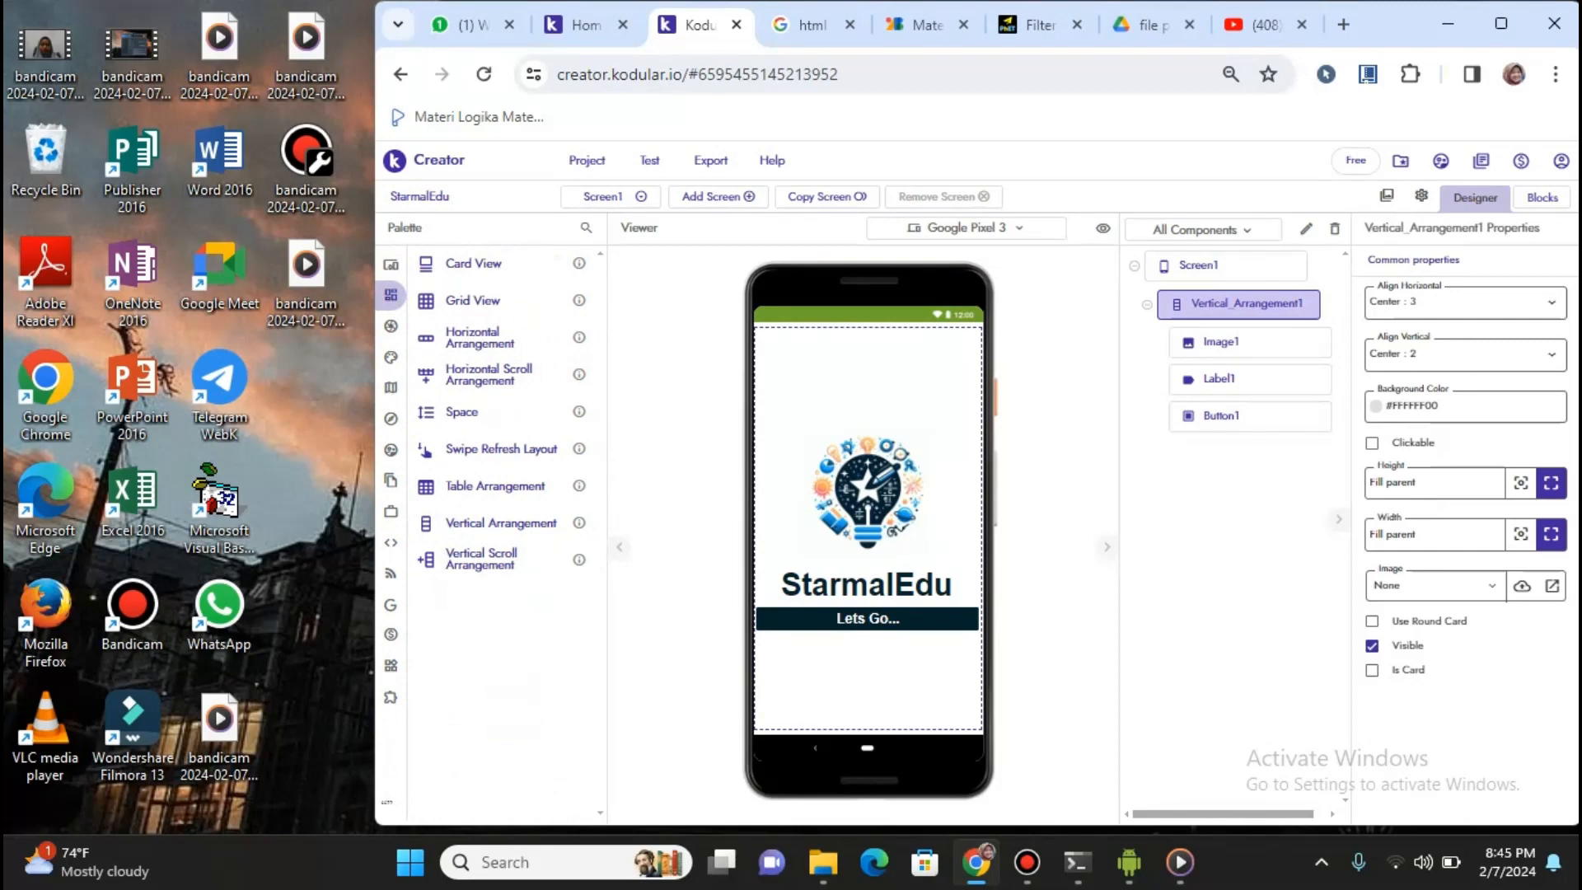
pyautogui.moveTo(494, 522); pyautogui.dragTo(461, 511)
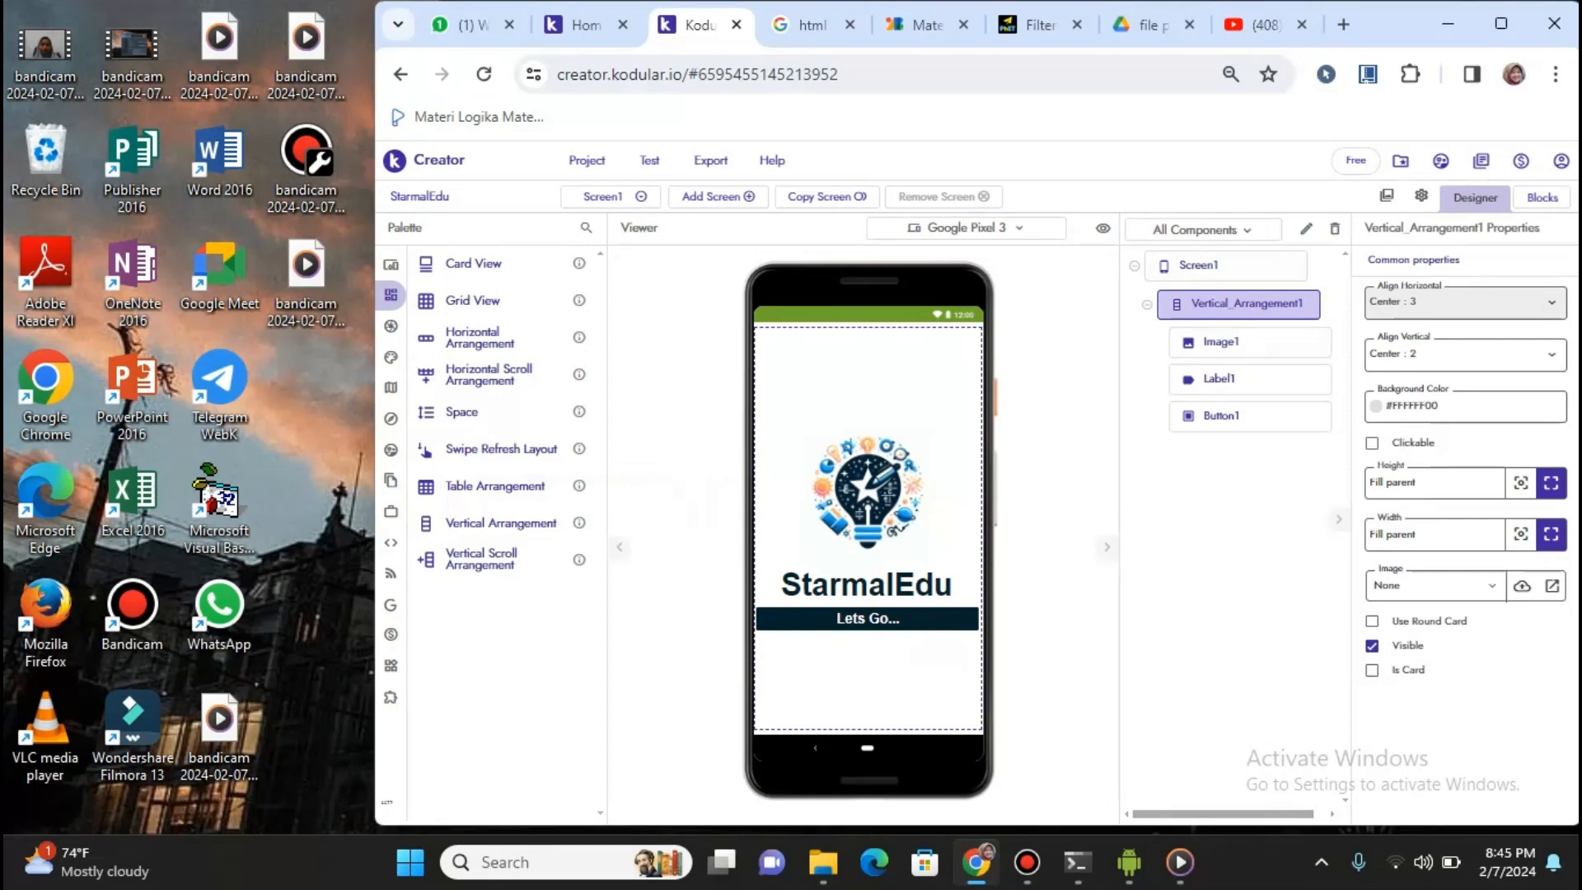
# Keep Vertical_Arrangement1 centred horizontally and vertically, then select the Image1 logo
pyautogui.click(1458, 303)
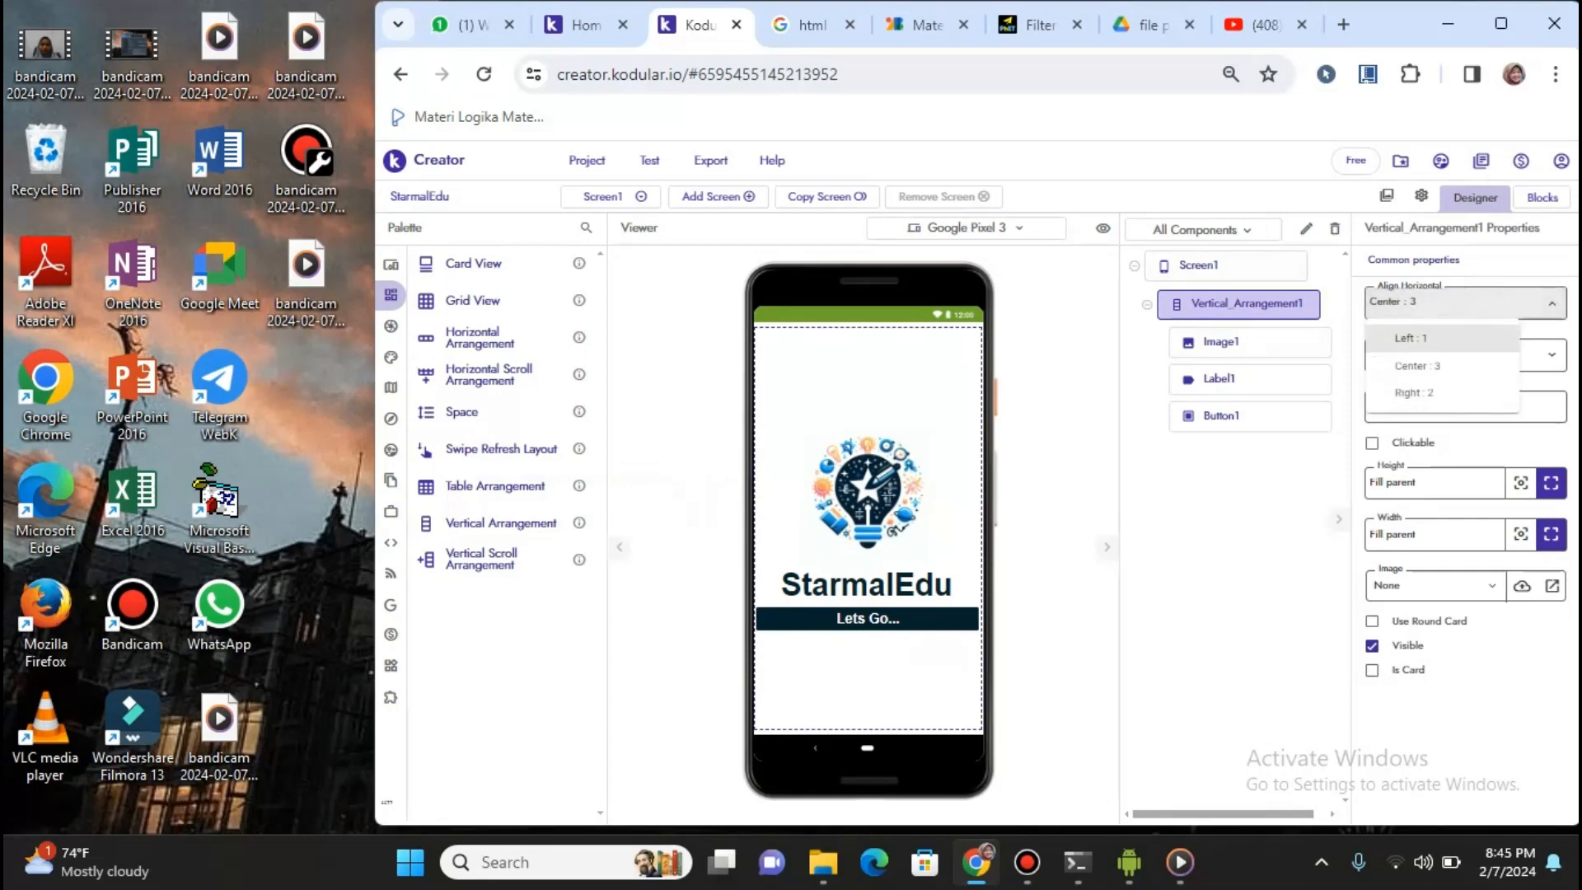
pyautogui.click(1442, 366)
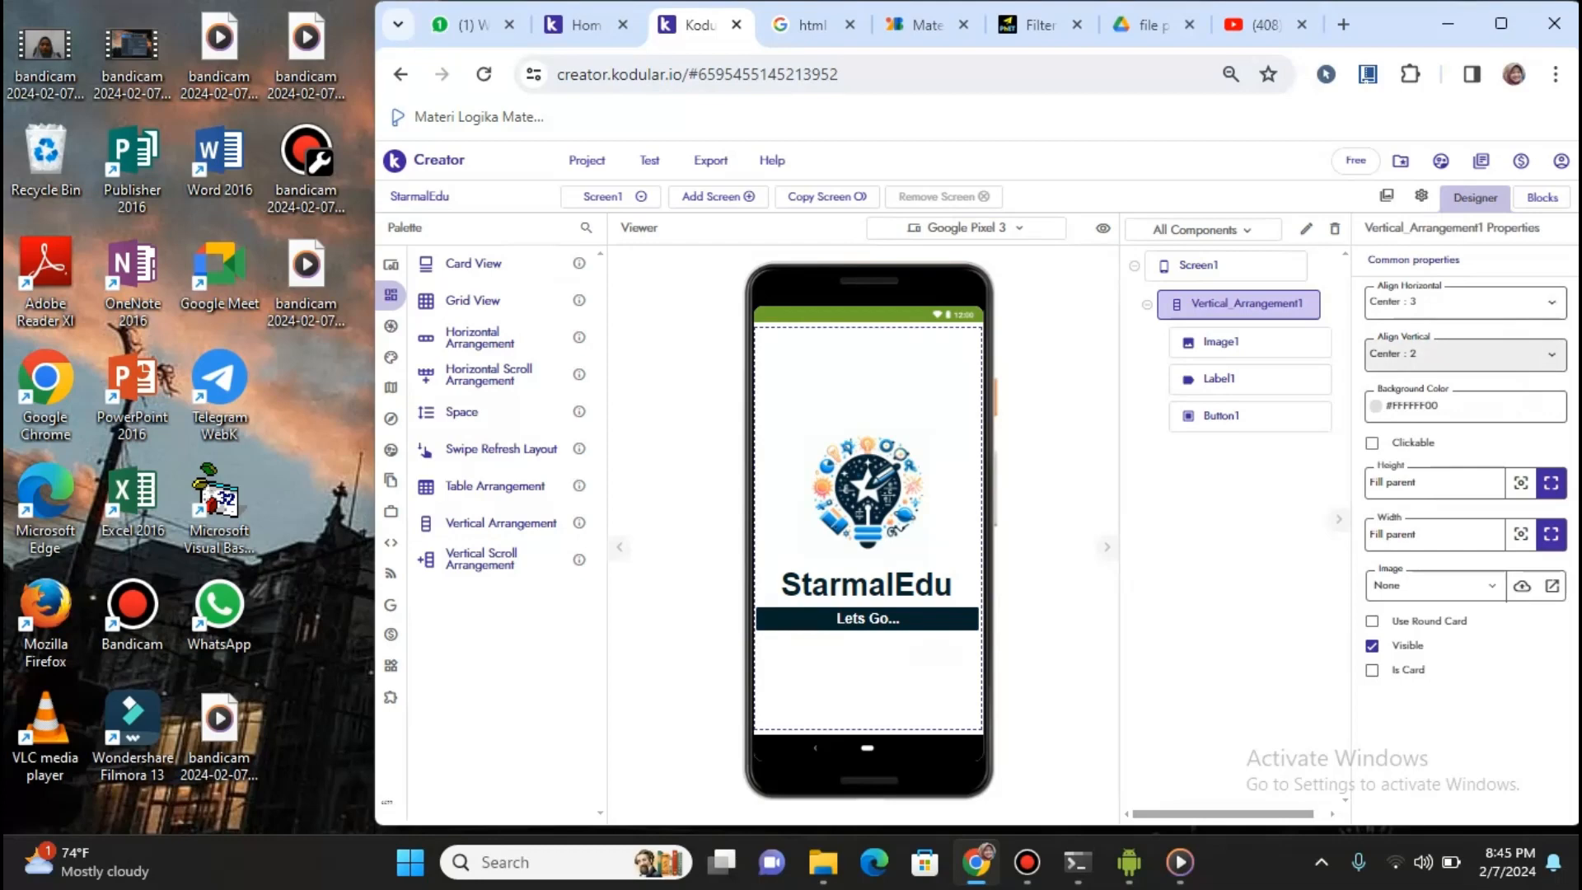
pyautogui.click(1459, 355)
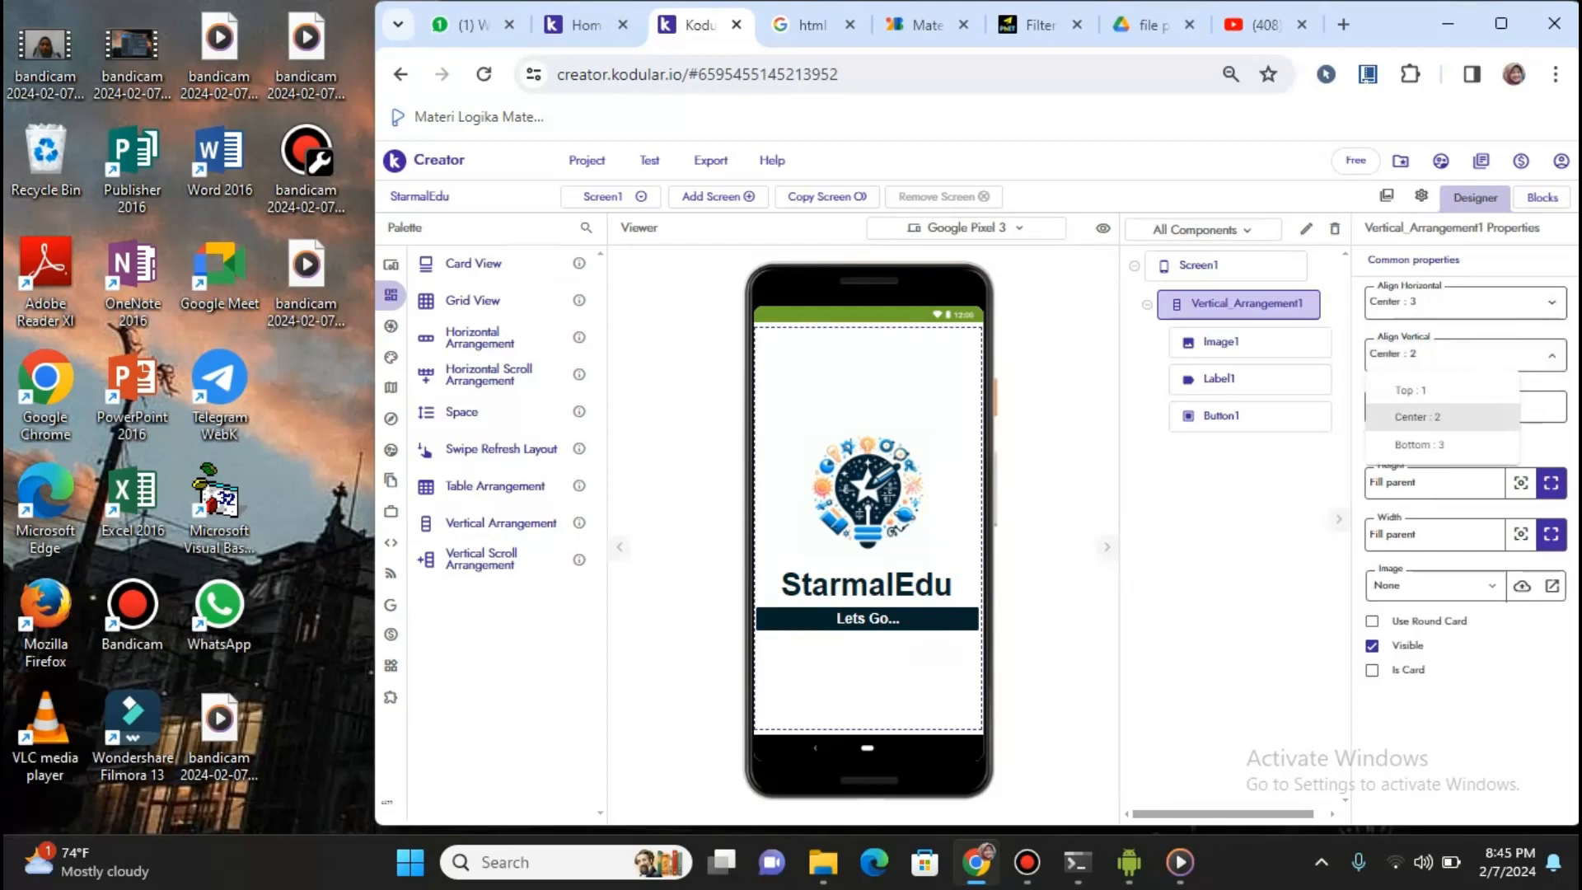
pyautogui.click(1552, 354)
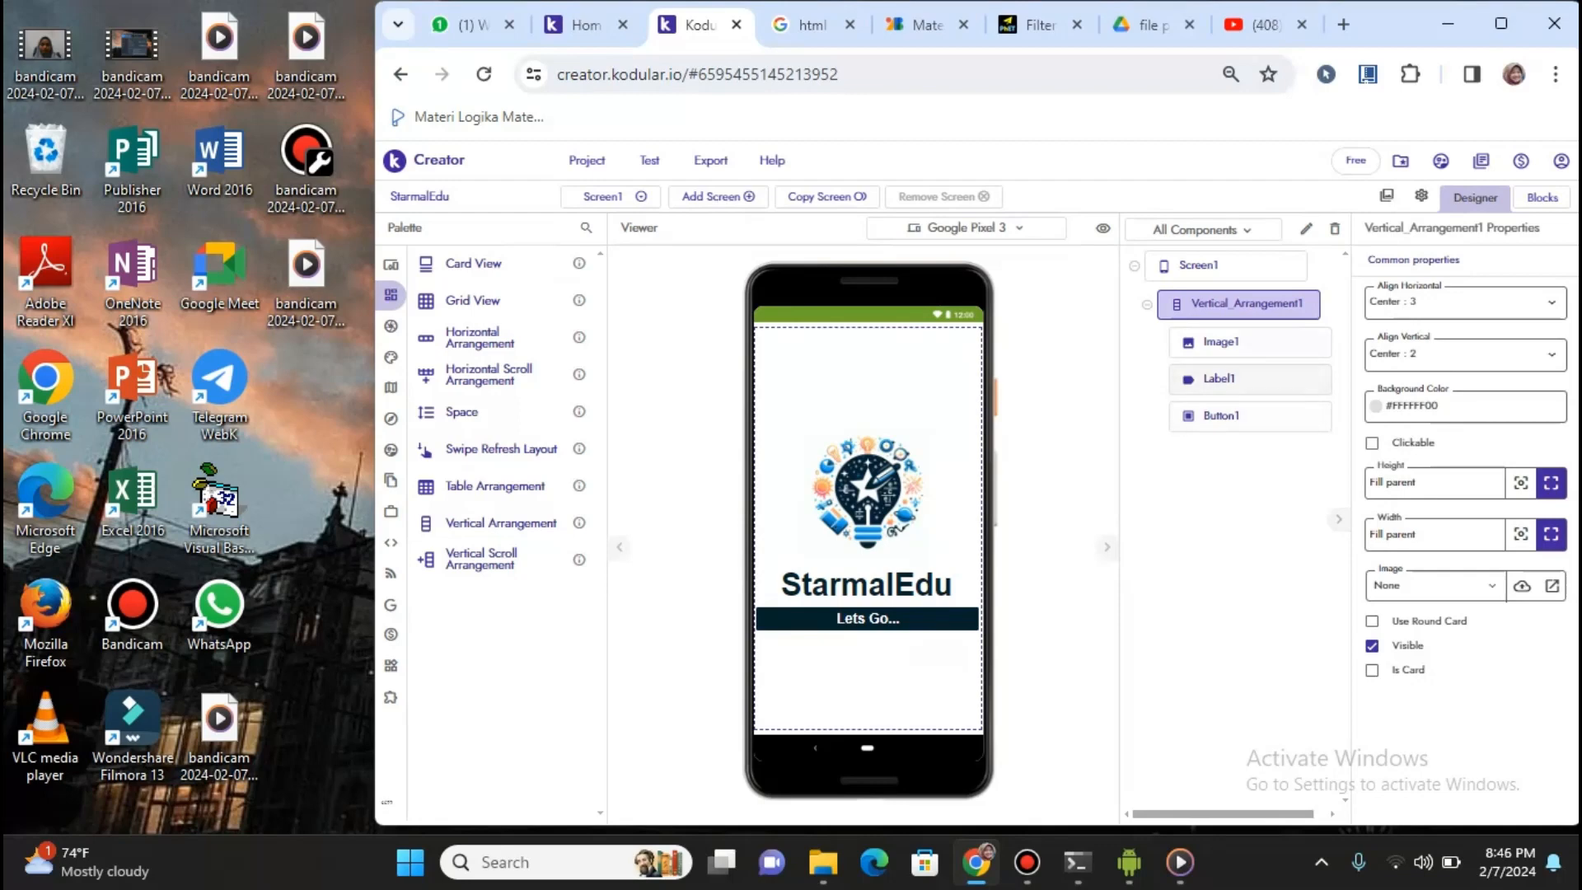
pyautogui.click(1249, 342)
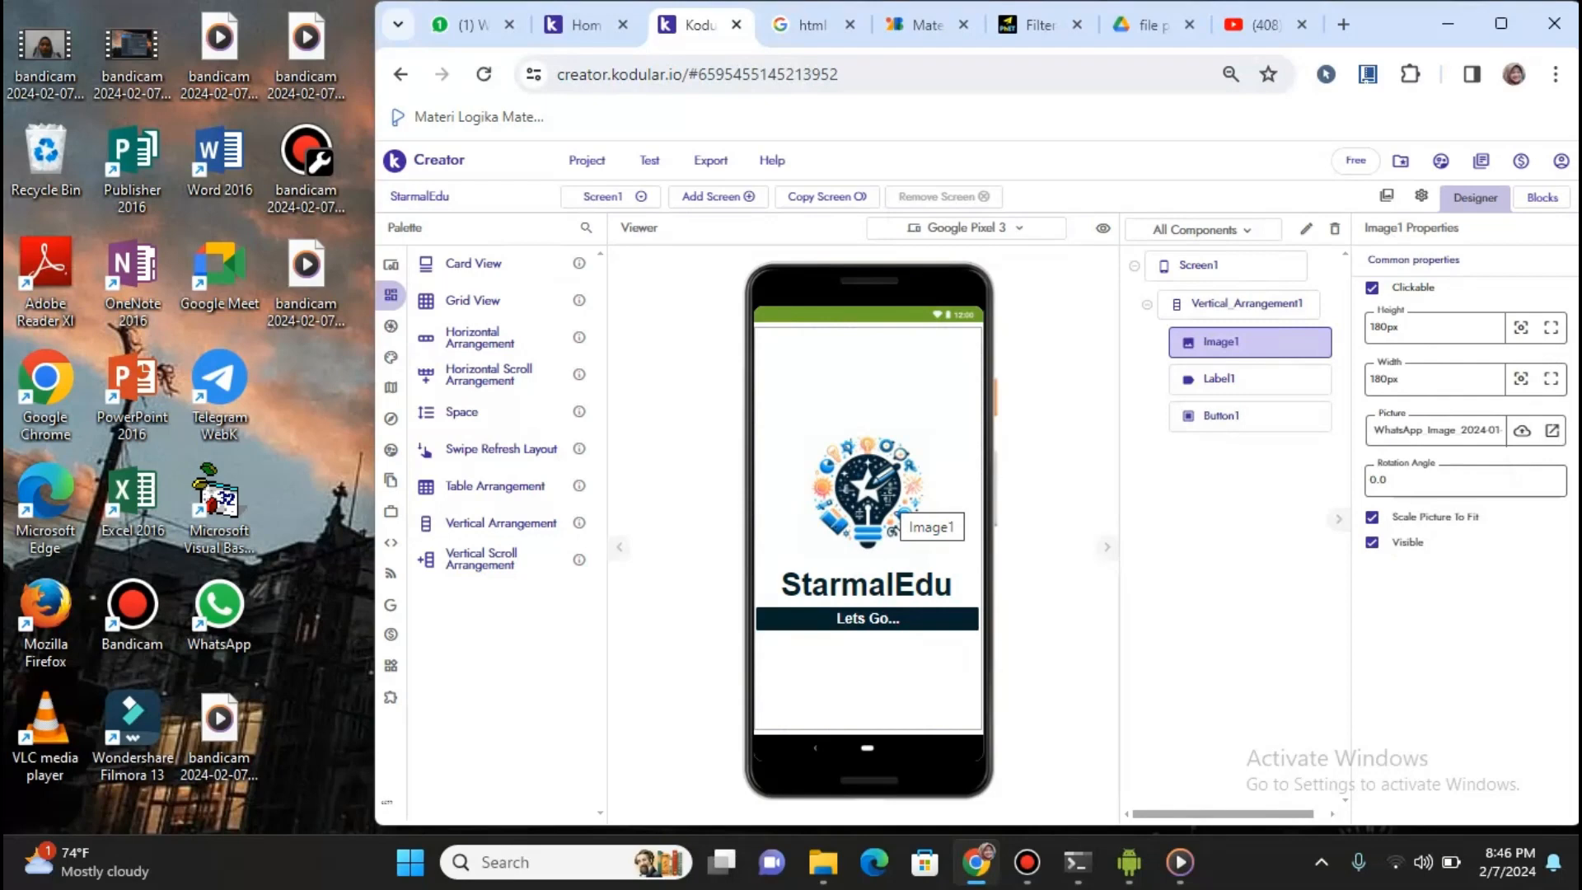
# Demo placing an Image from User Interface, then open Assets Manager from Image1's Picture property
pyautogui.moveTo(394, 265)
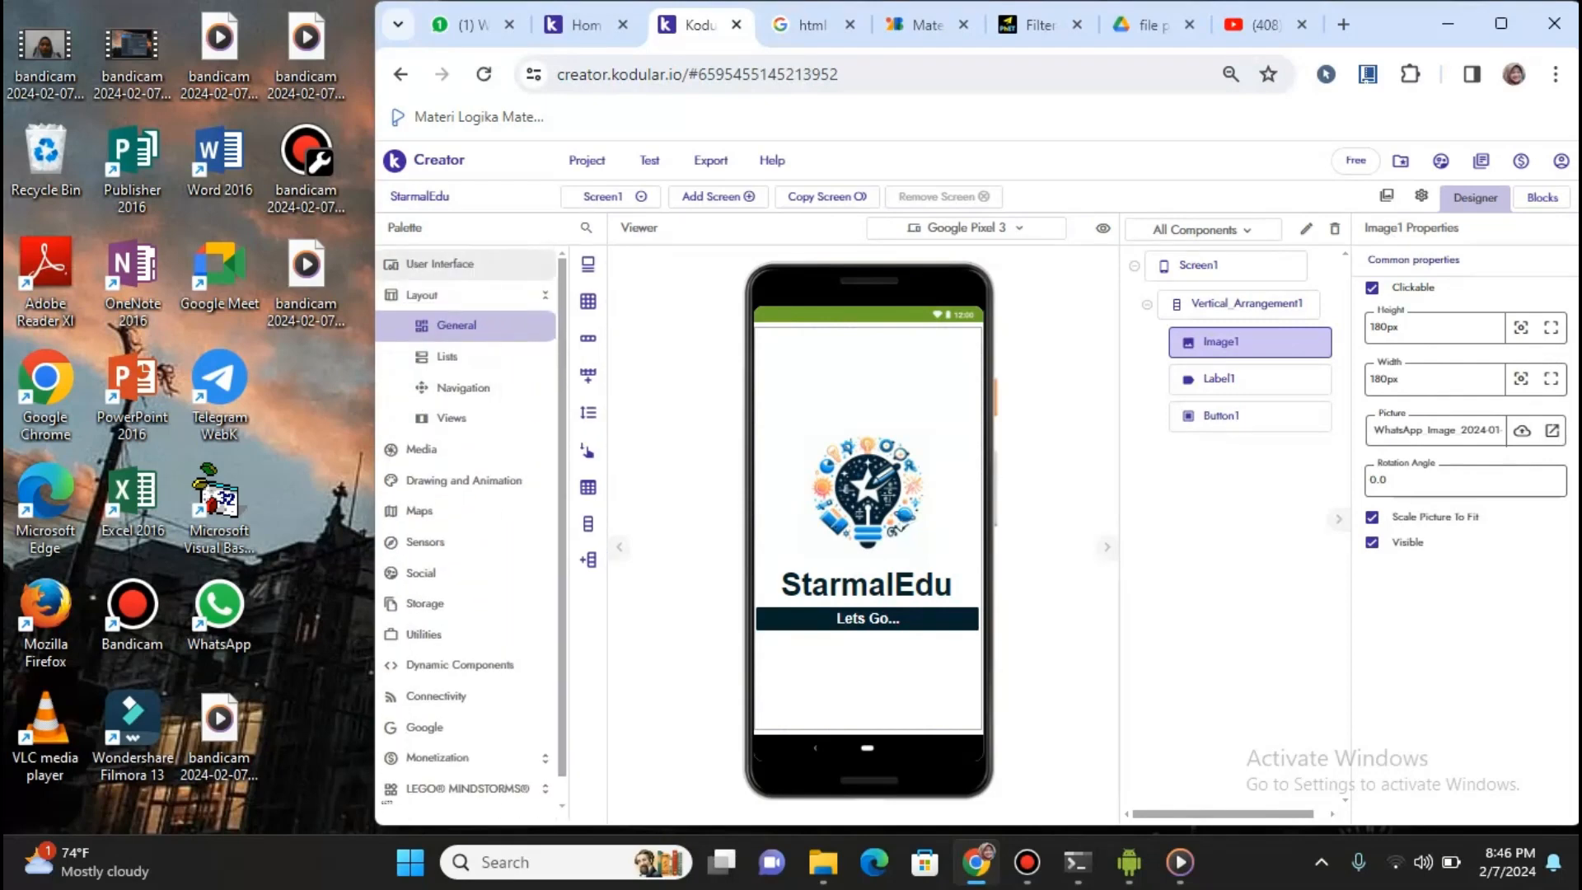
pyautogui.click(394, 265)
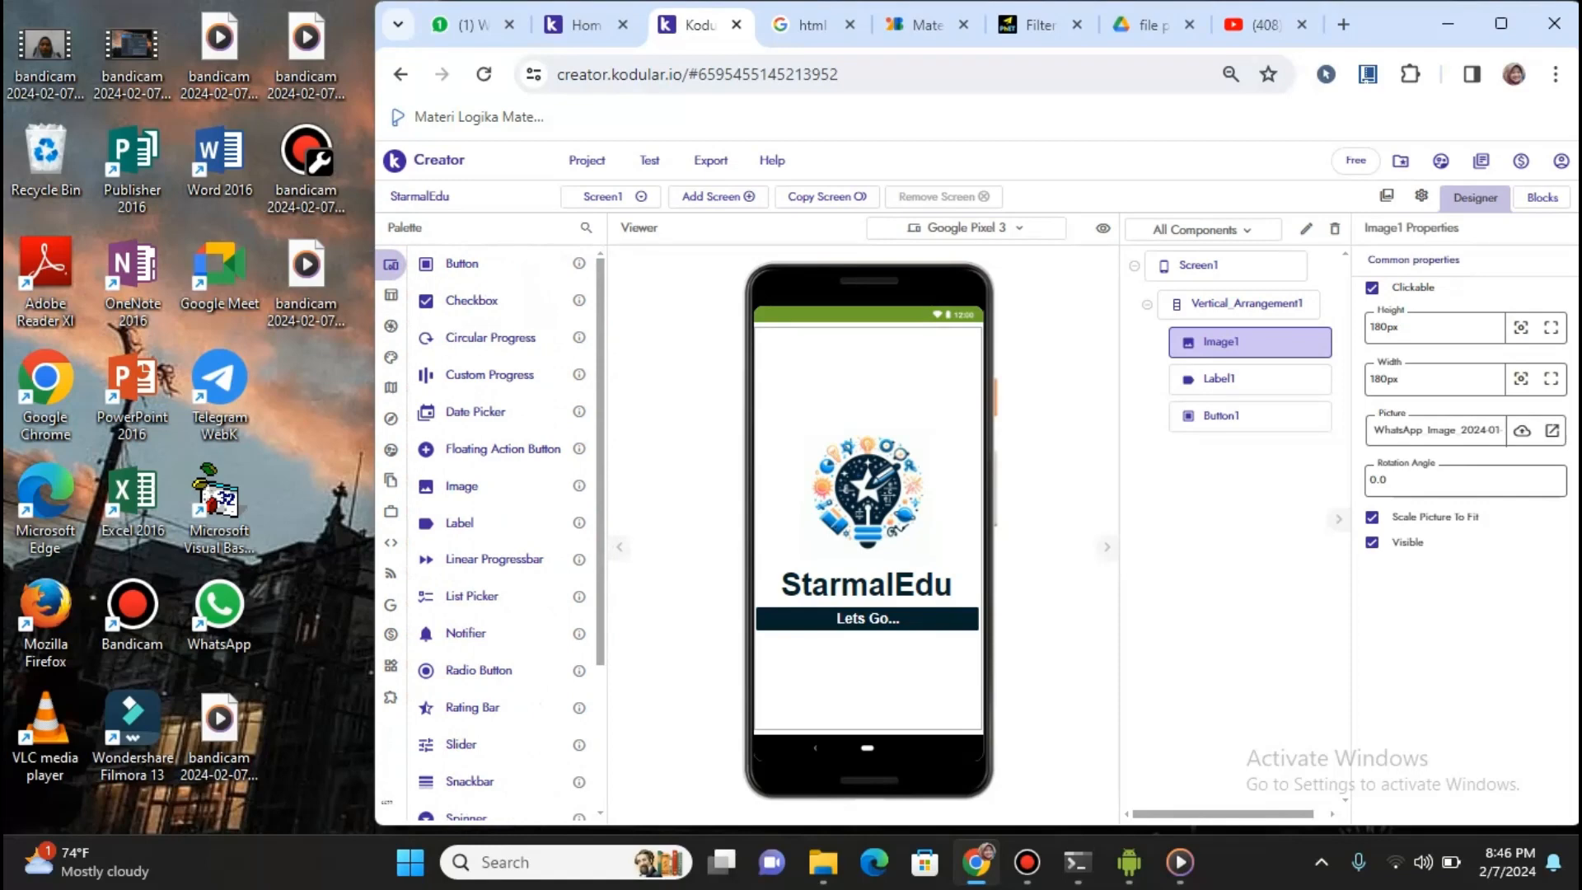
pyautogui.moveTo(453, 485)
pyautogui.mouseDown()
pyautogui.moveTo(561, 522)
pyautogui.moveTo(802, 523)
pyautogui.moveTo(801, 423)
pyautogui.moveTo(802, 468)
pyautogui.moveTo(453, 482)
pyautogui.mouseUp()
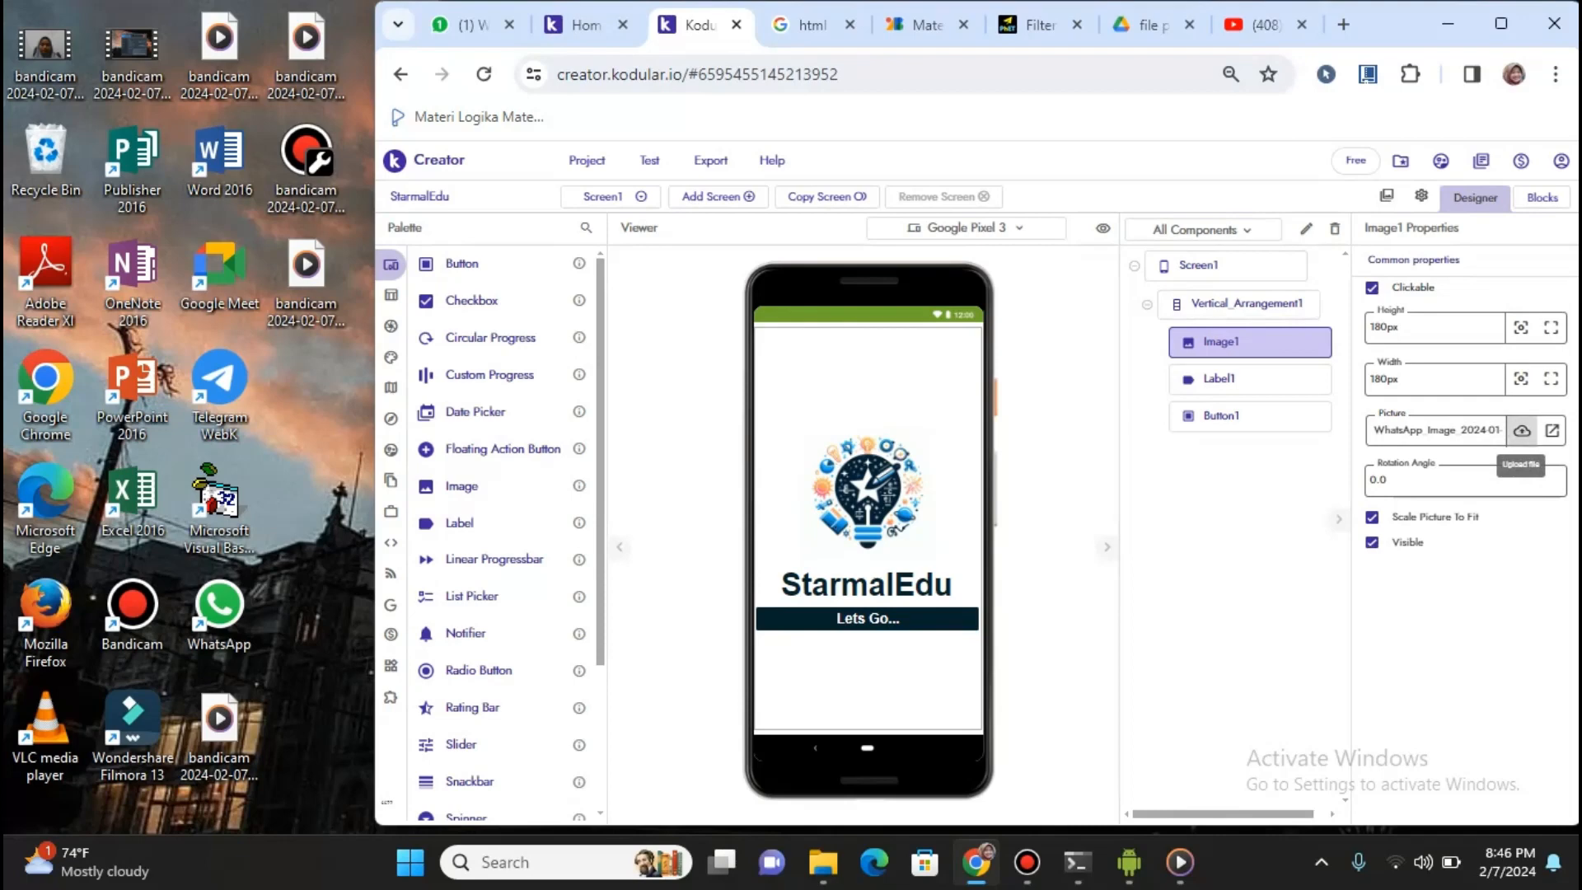
pyautogui.click(1522, 430)
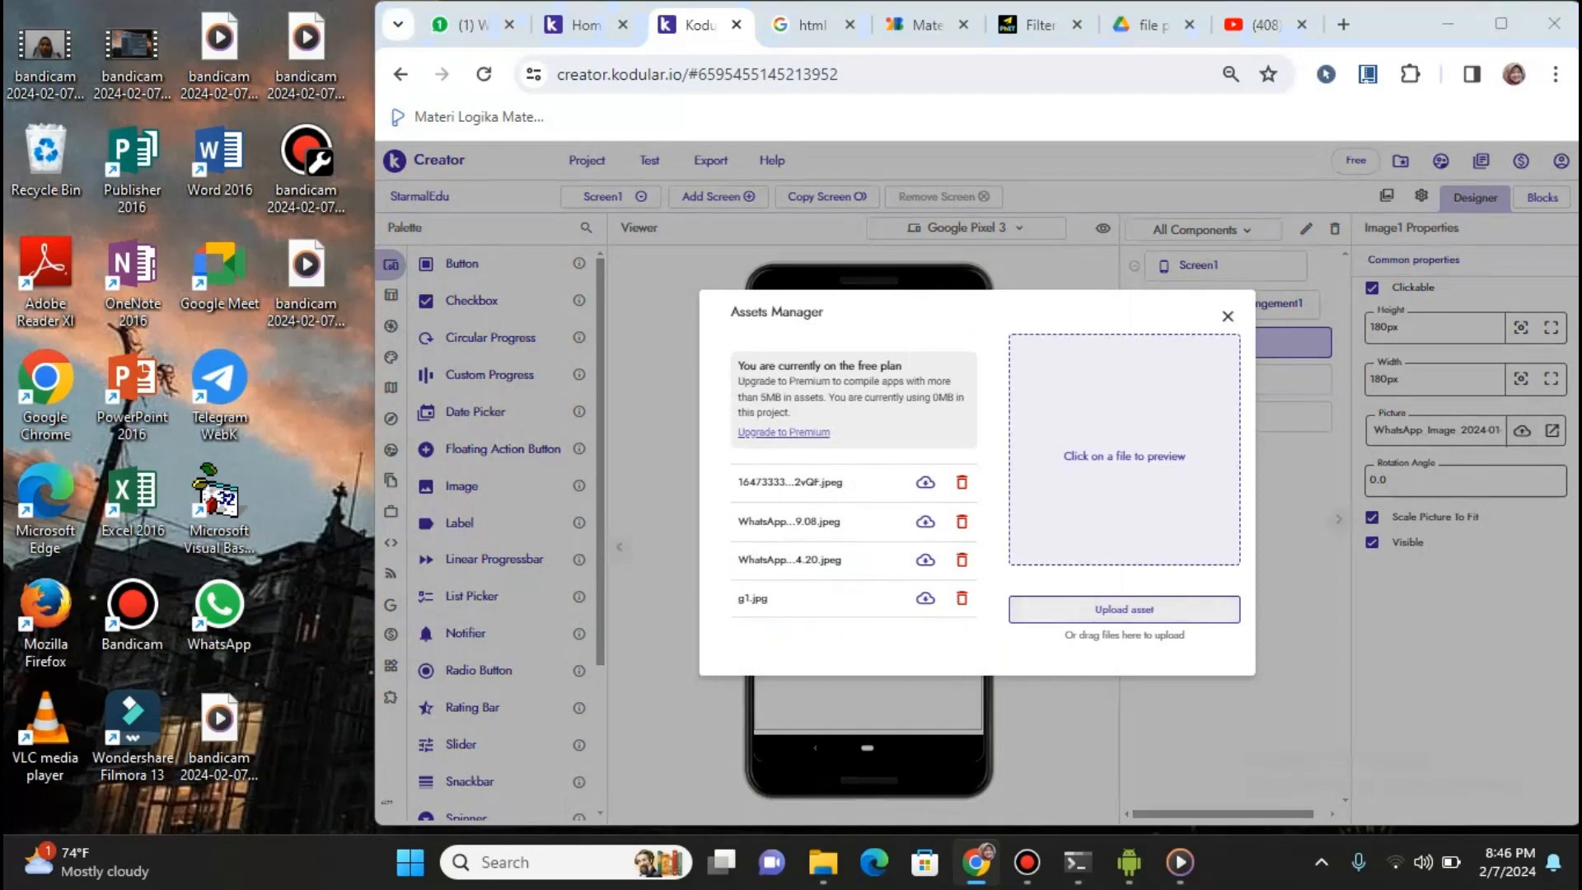
# Start an asset upload, cancel the file chooser, and close the Assets Manager
pyautogui.click(1124, 610)
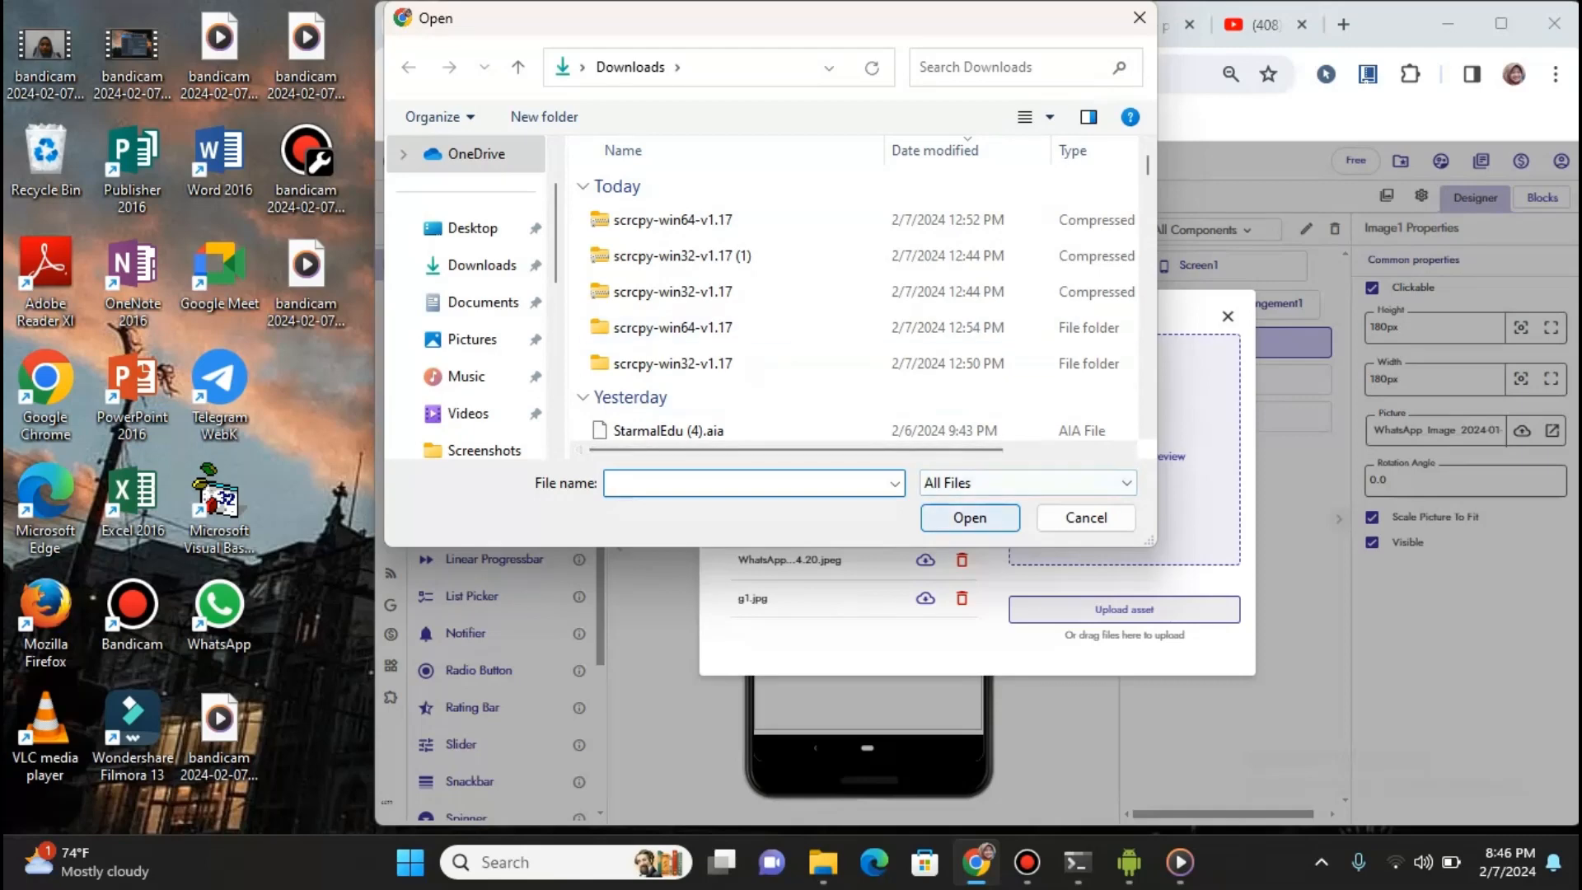
pyautogui.click(1086, 518)
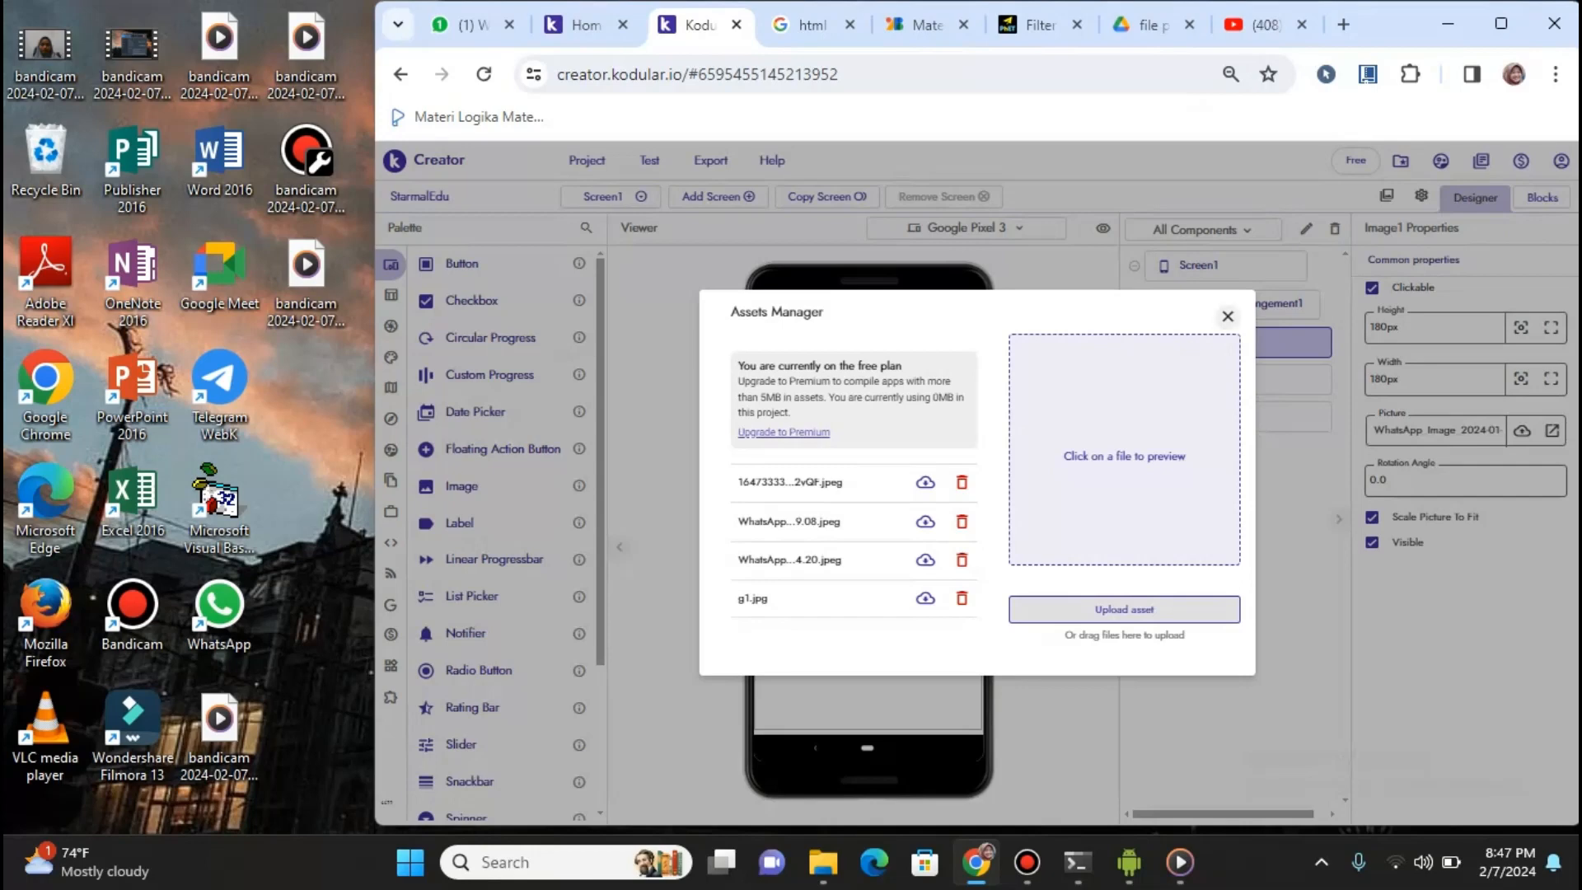
pyautogui.click(1228, 316)
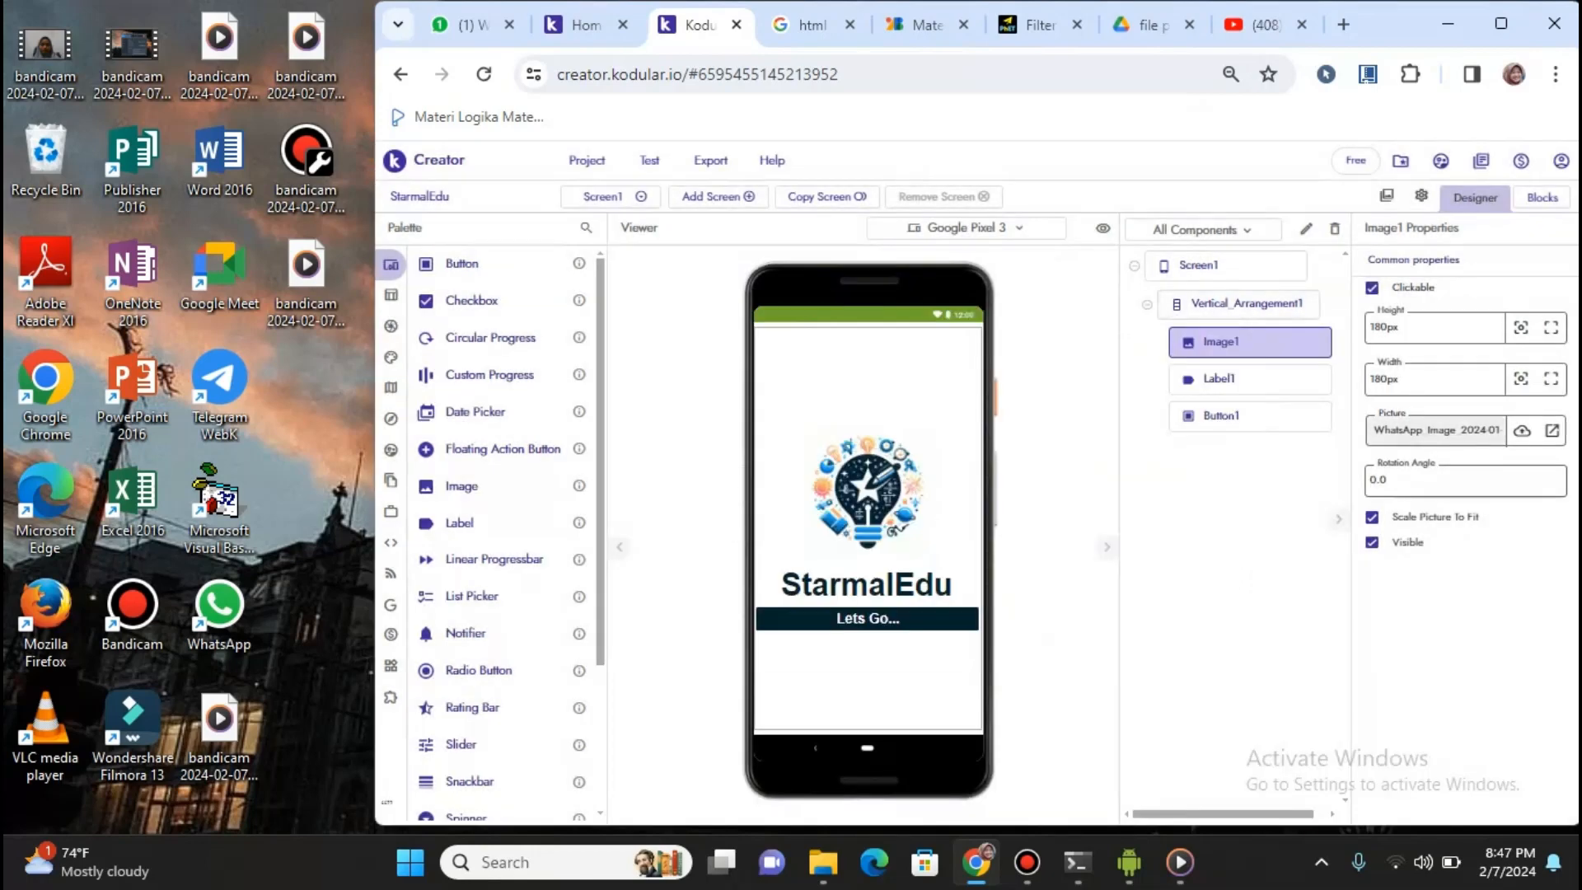
# Check the logo's Picture list without changing it, then select the Label1 StarmalEdu label
pyautogui.click(1434, 430)
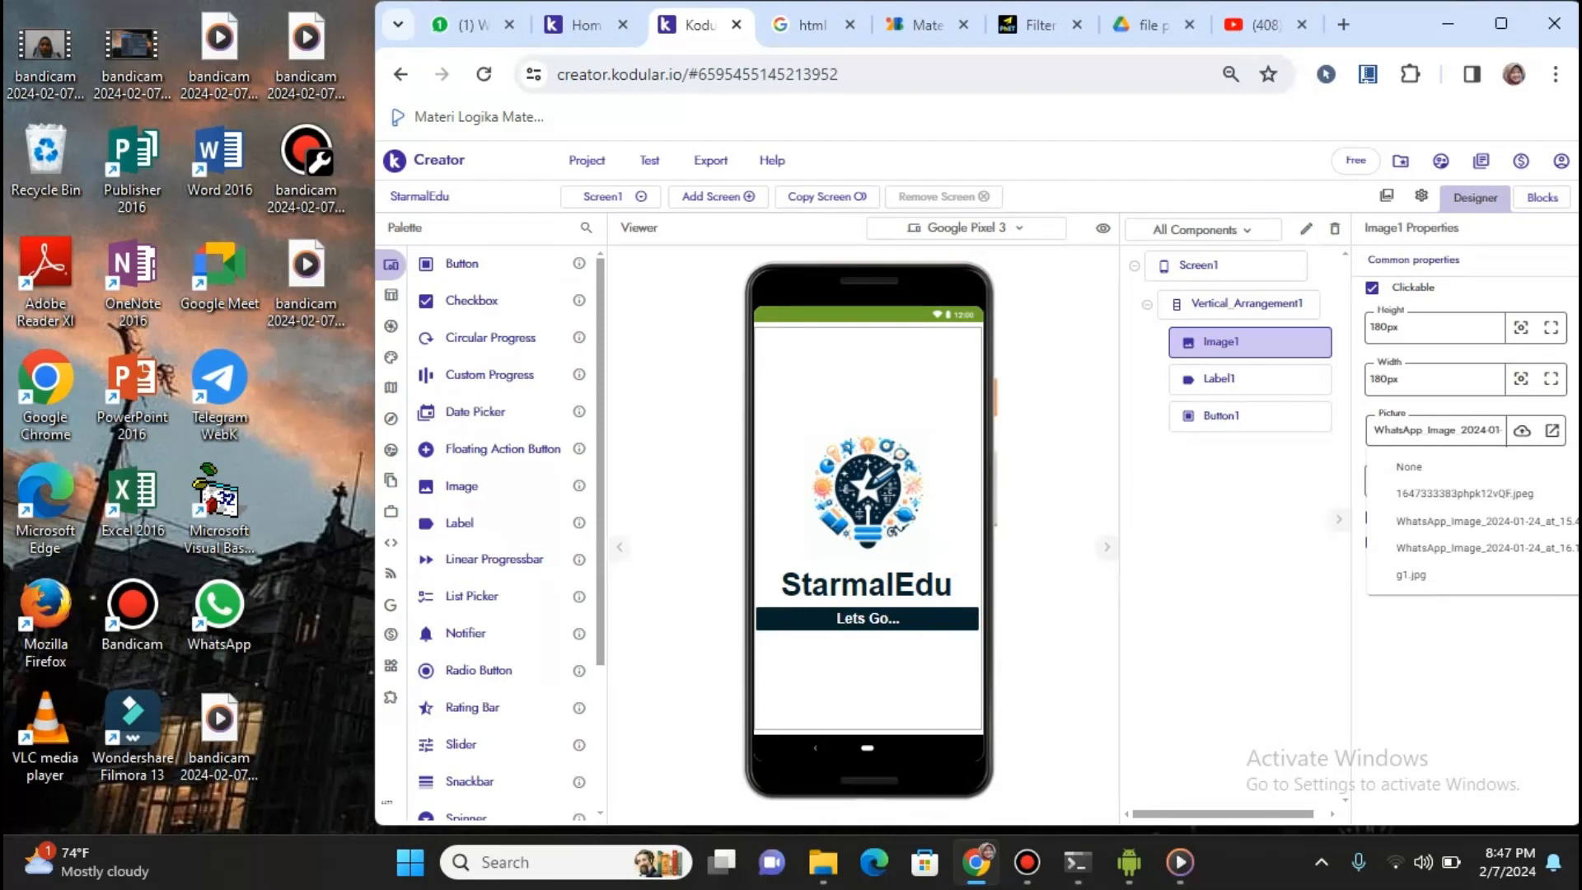
pyautogui.press('Escape')
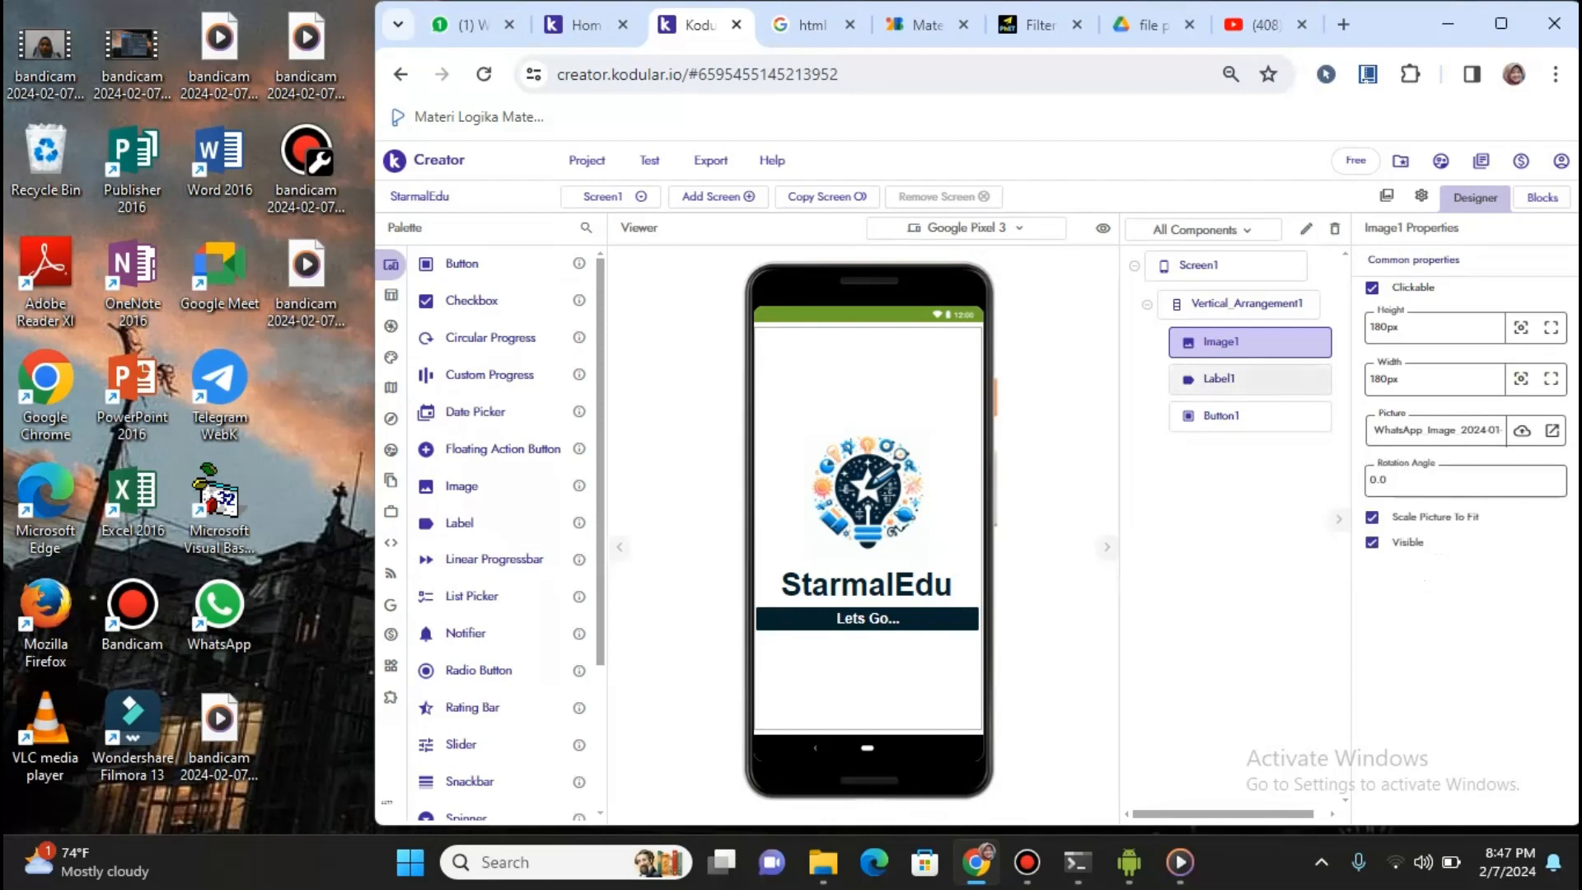
pyautogui.click(1251, 379)
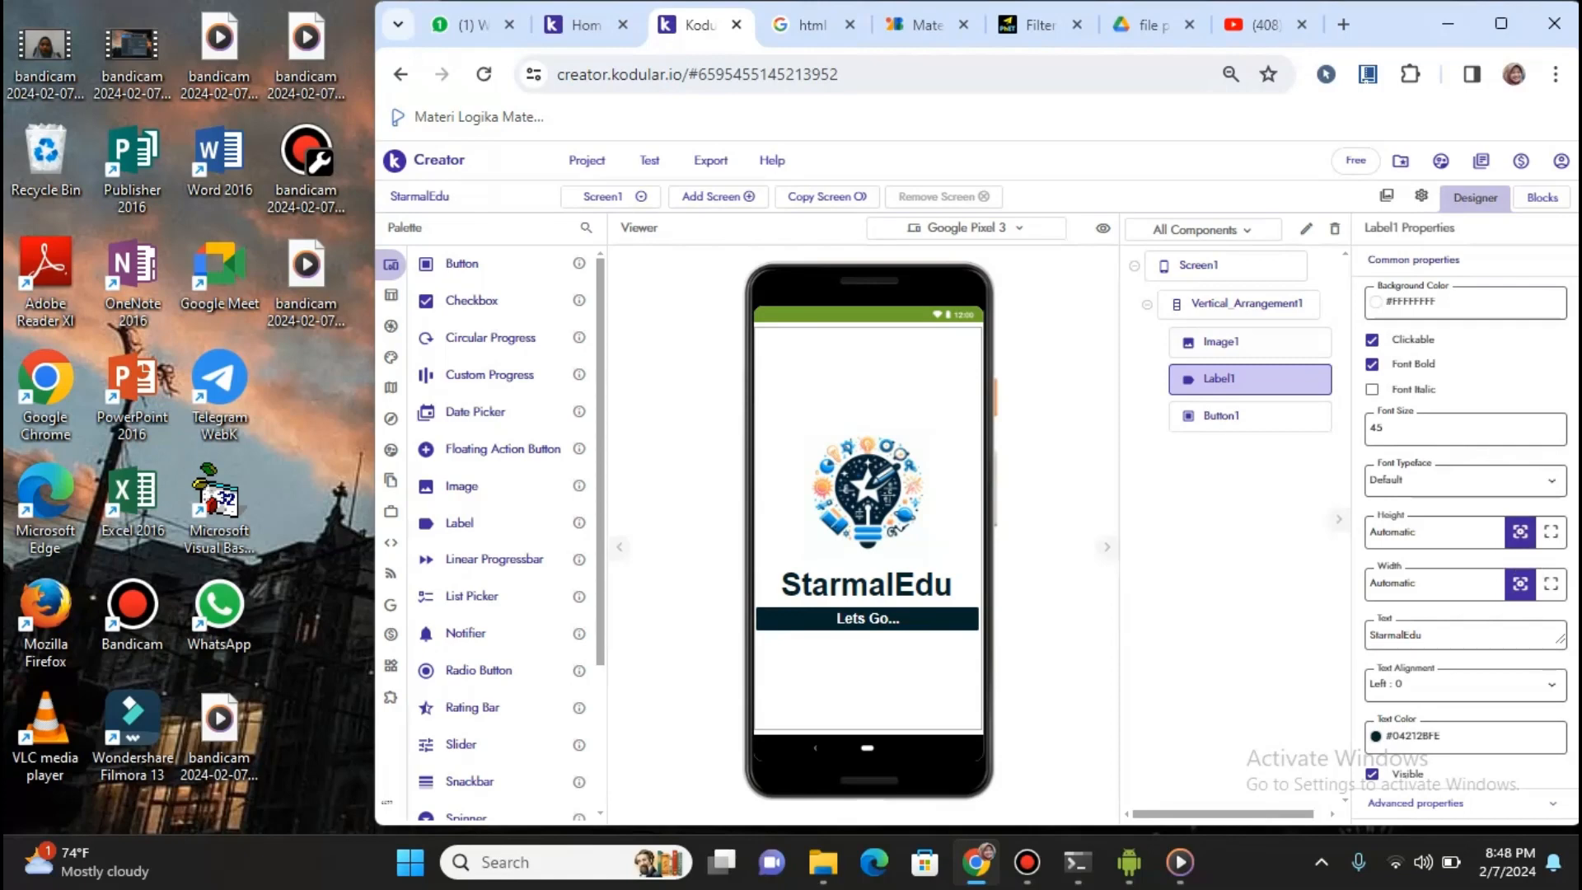
# Click into Label1's StarmalEdu text, demo placing a Label, then select Button1
pyautogui.click(1433, 635)
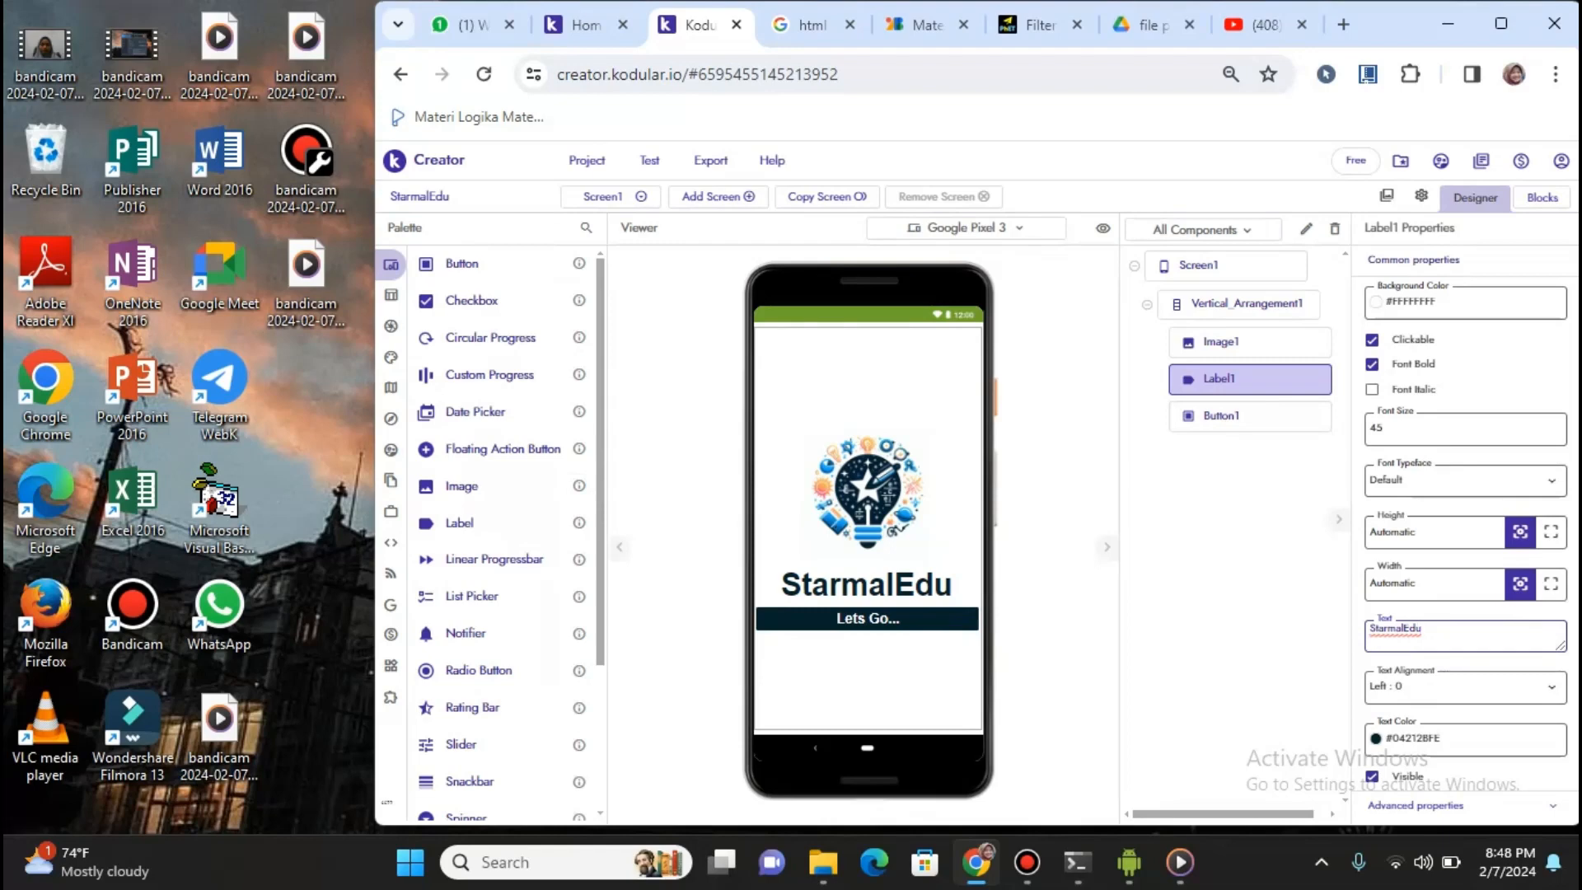
pyautogui.moveTo(460, 523)
pyautogui.mouseDown()
pyautogui.moveTo(509, 525)
pyautogui.moveTo(806, 427)
pyautogui.moveTo(872, 569)
pyautogui.moveTo(453, 513)
pyautogui.mouseUp()
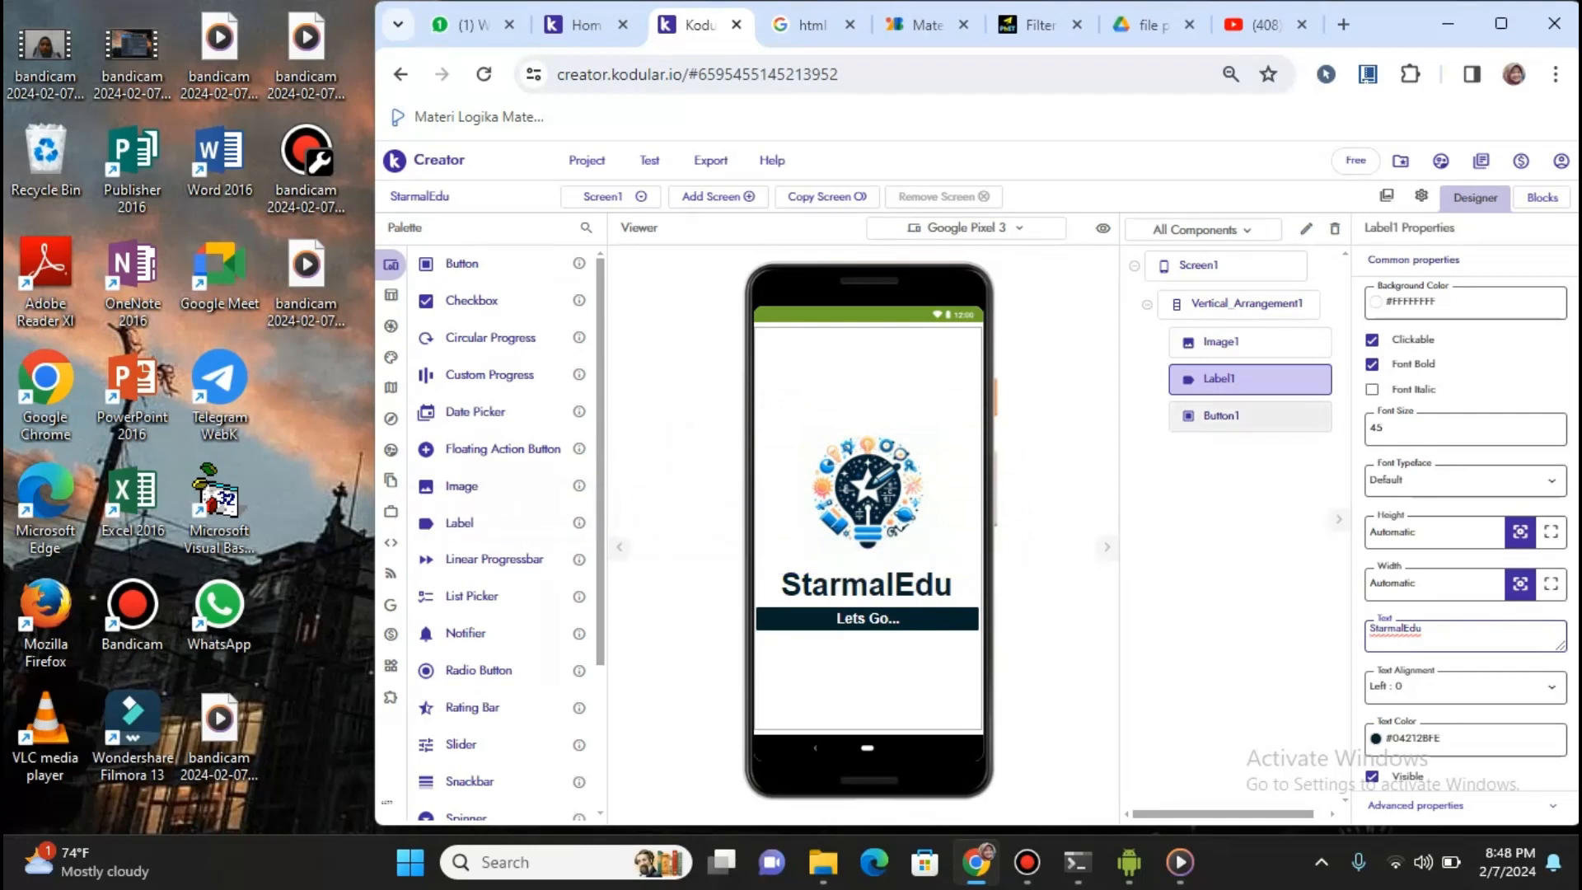
pyautogui.click(1250, 416)
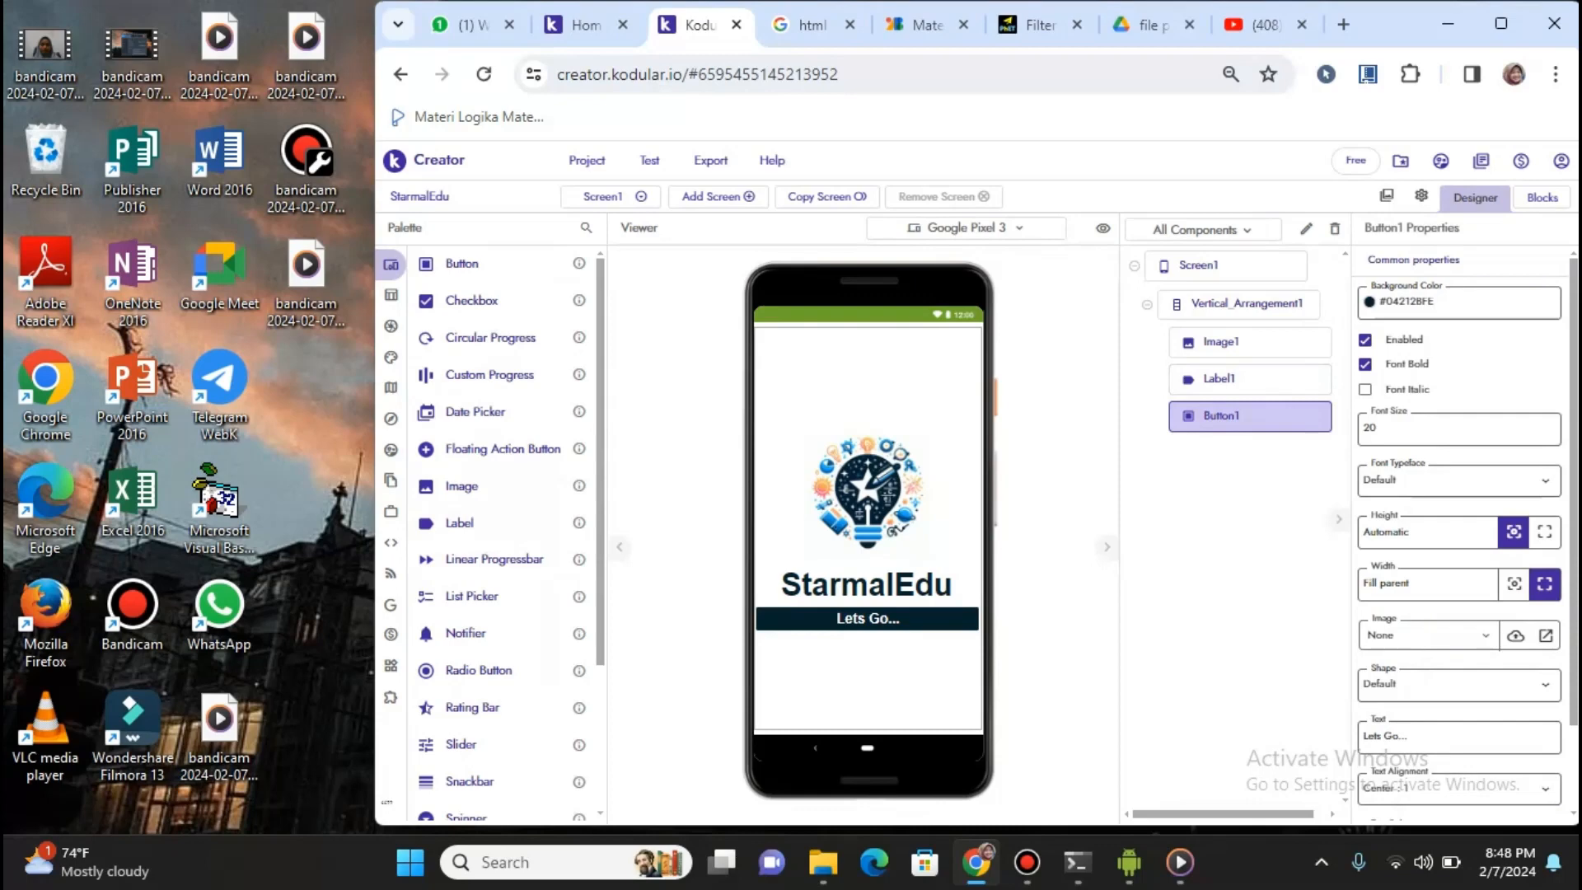
# Demo placing a Button on the screen, then switch to the Blocks editor
pyautogui.moveTo(462, 263)
pyautogui.mouseDown()
pyautogui.moveTo(820, 457)
pyautogui.moveTo(808, 487)
pyautogui.moveTo(821, 582)
pyautogui.moveTo(718, 411)
pyautogui.moveTo(463, 290)
pyautogui.moveTo(453, 264)
pyautogui.mouseUp()
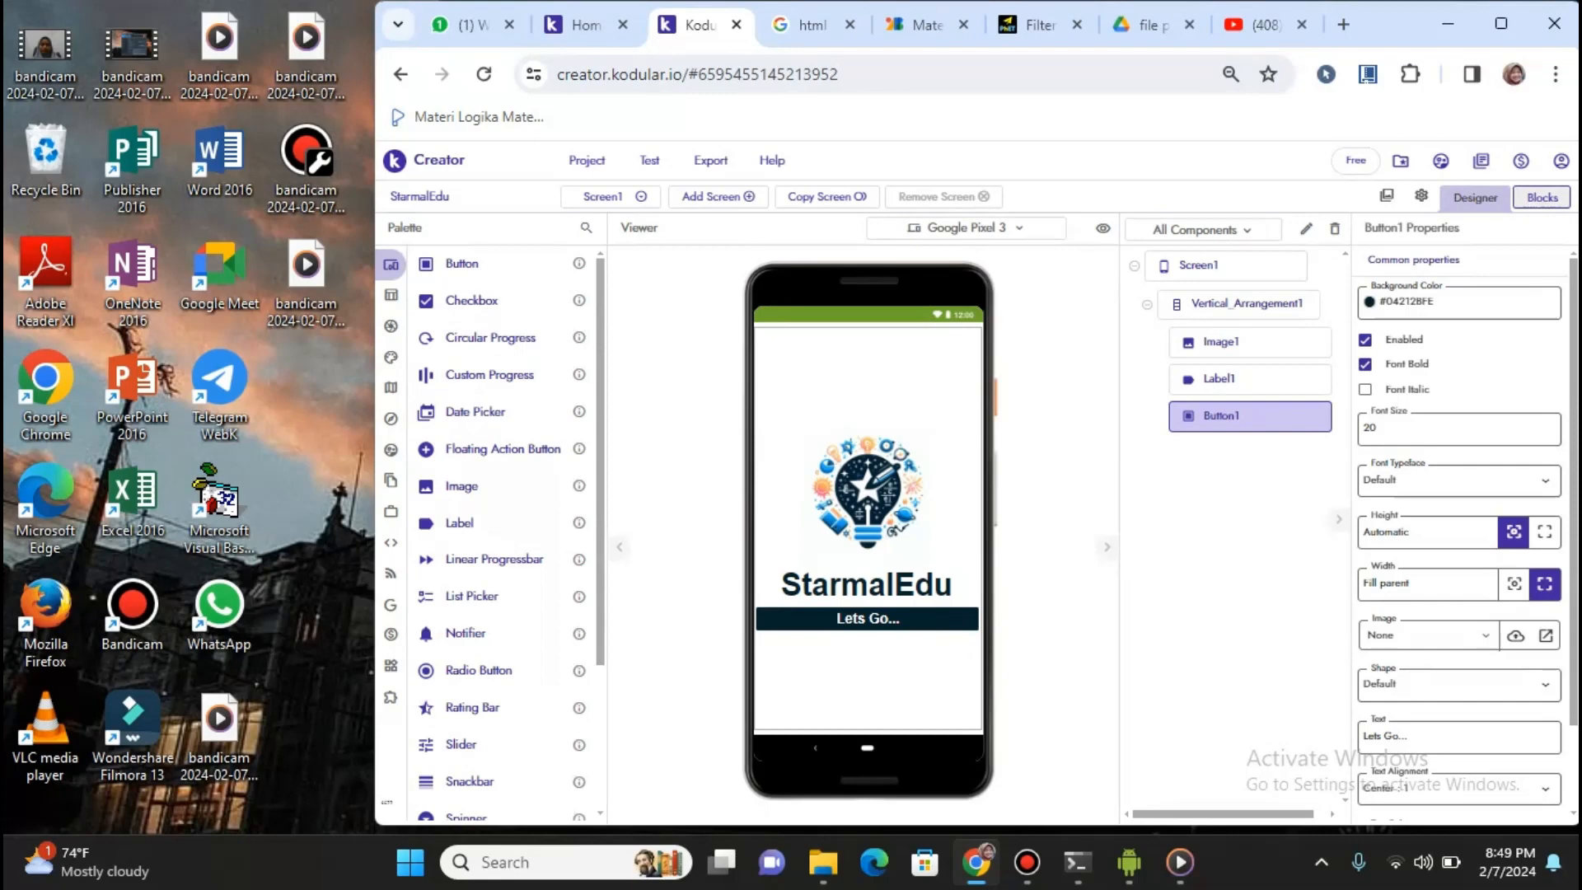
pyautogui.click(1542, 197)
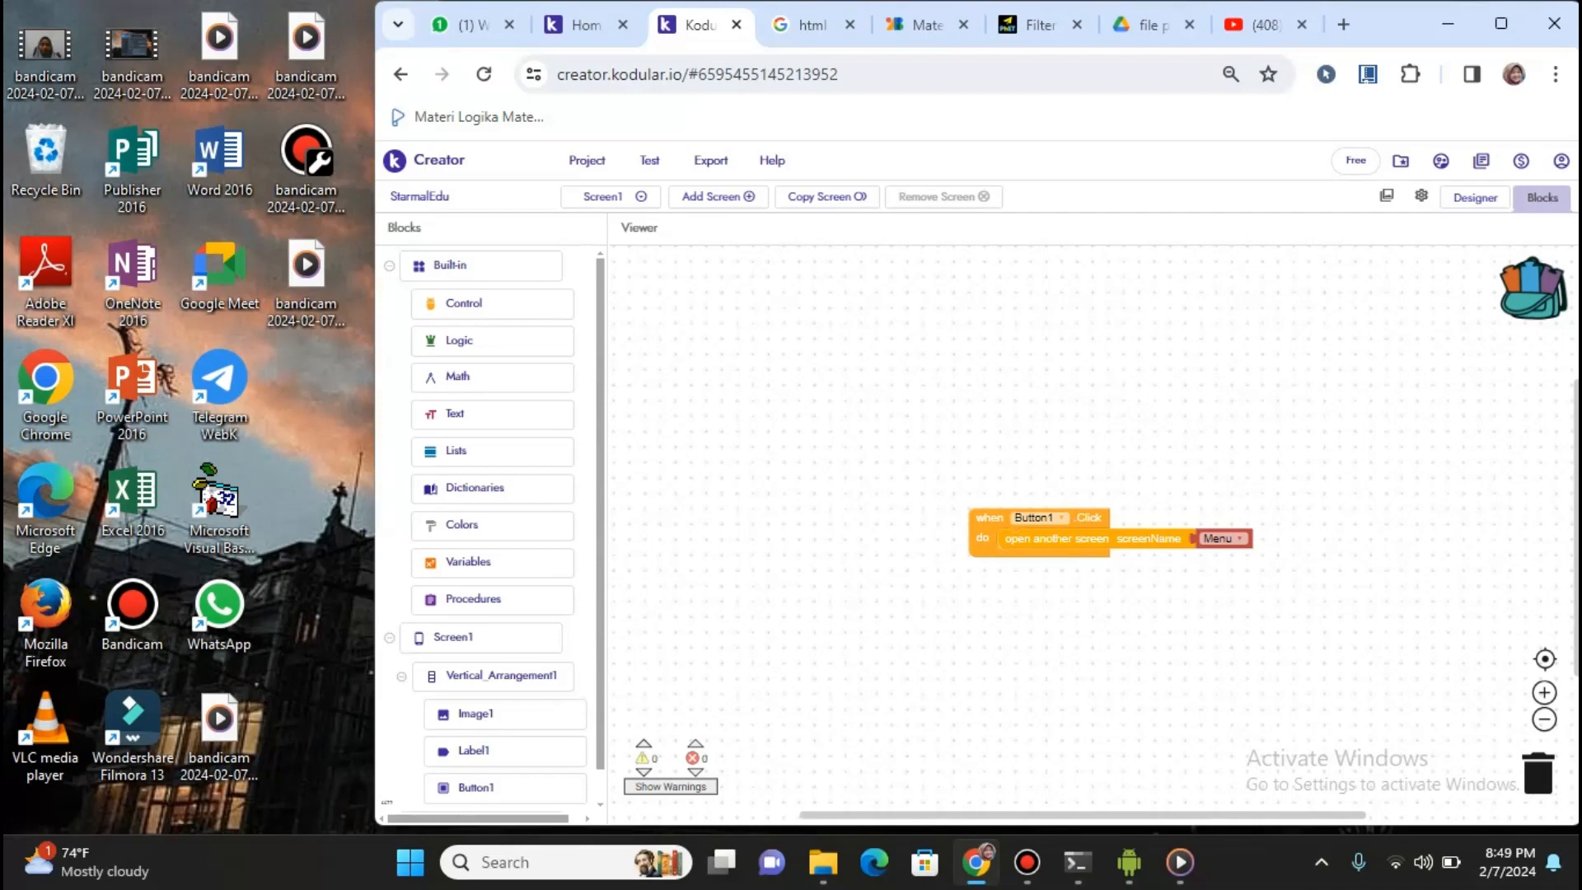
# Add an extra when Button1.Click block and browse the Control blocks drawer
pyautogui.scroll(-1, 493, 527)
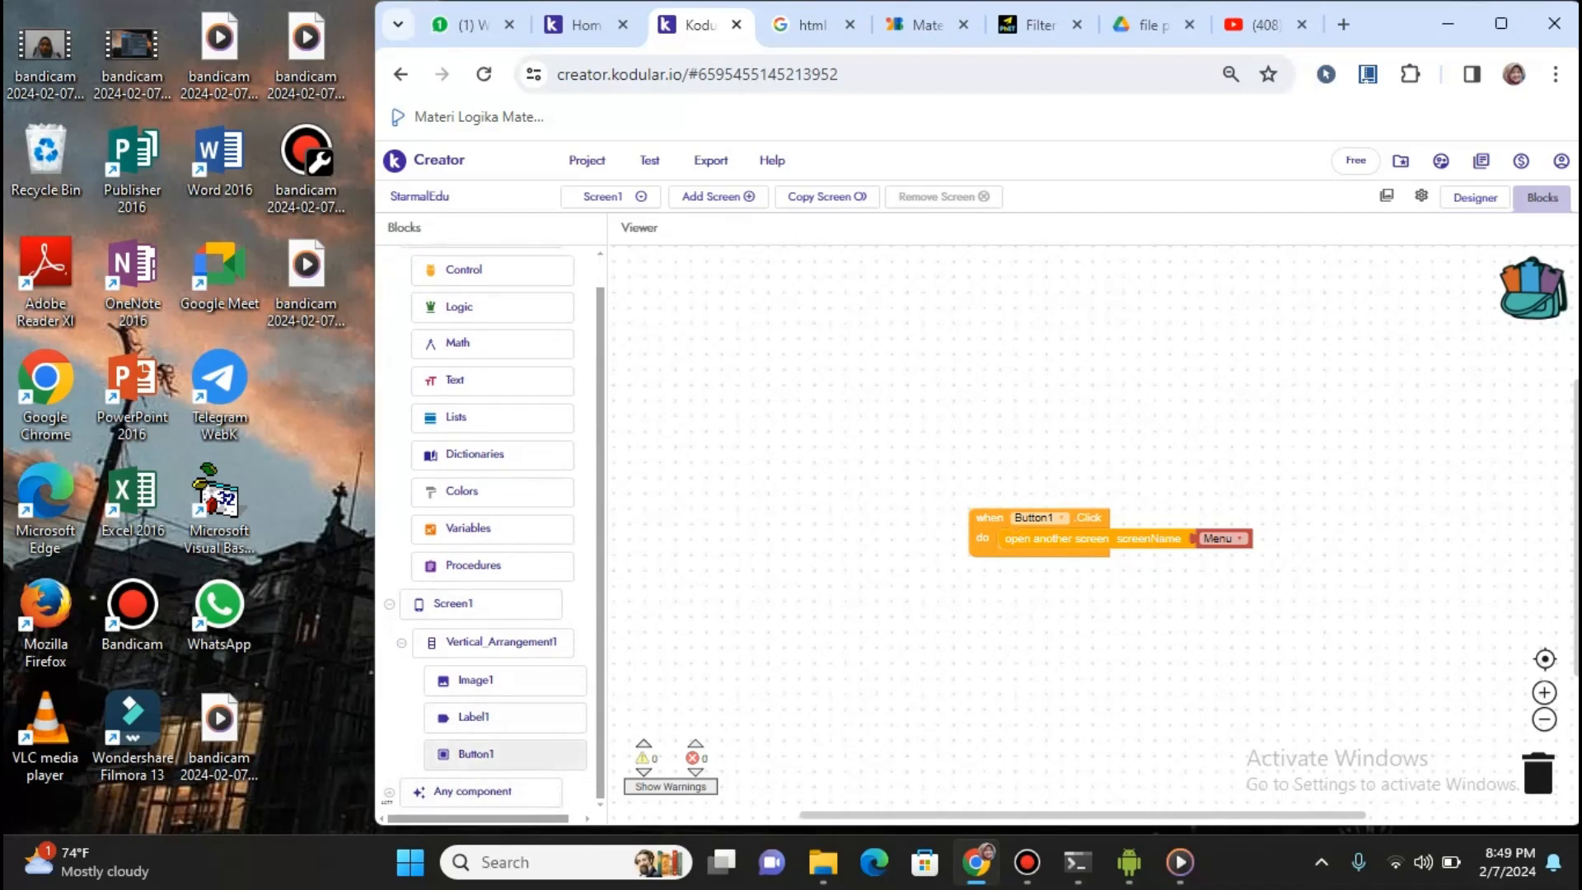
pyautogui.click(487, 753)
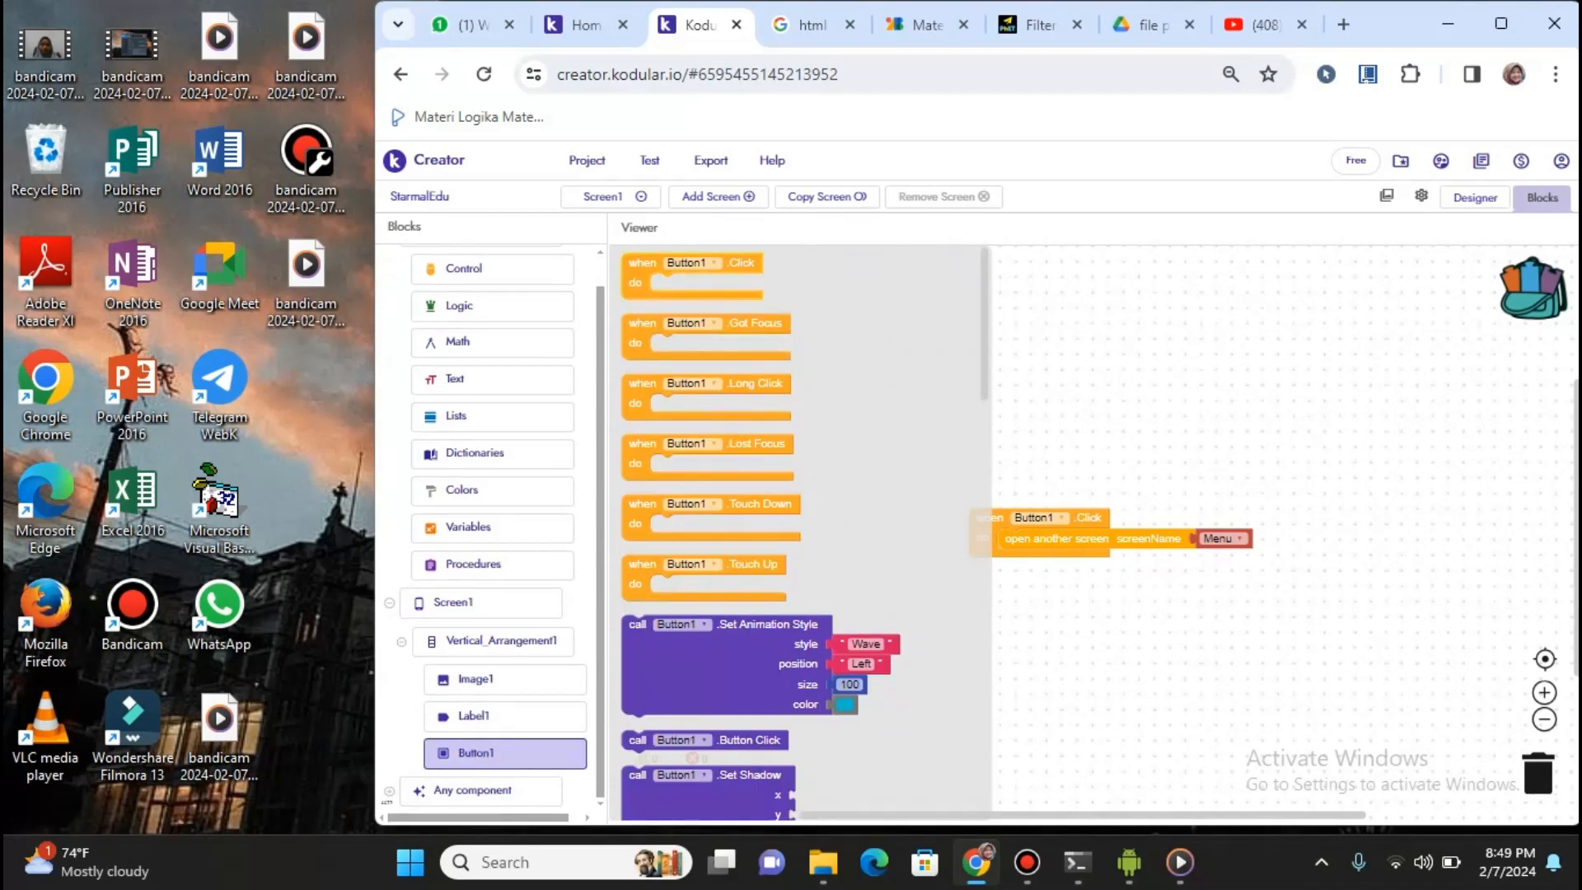
pyautogui.moveTo(651, 266); pyautogui.dragTo(911, 350)
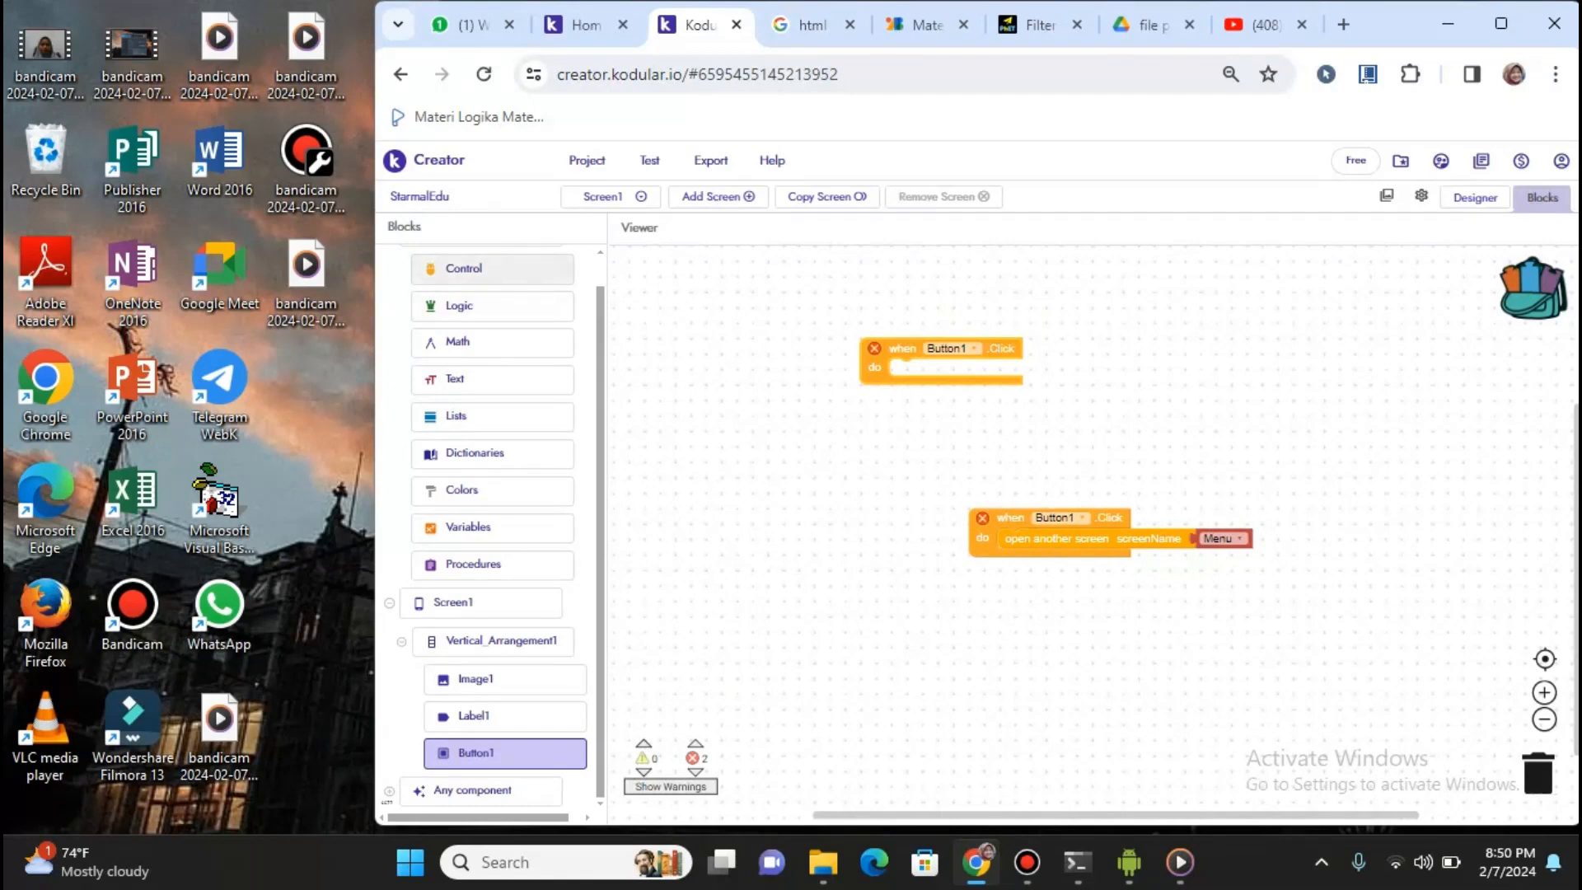
pyautogui.click(493, 268)
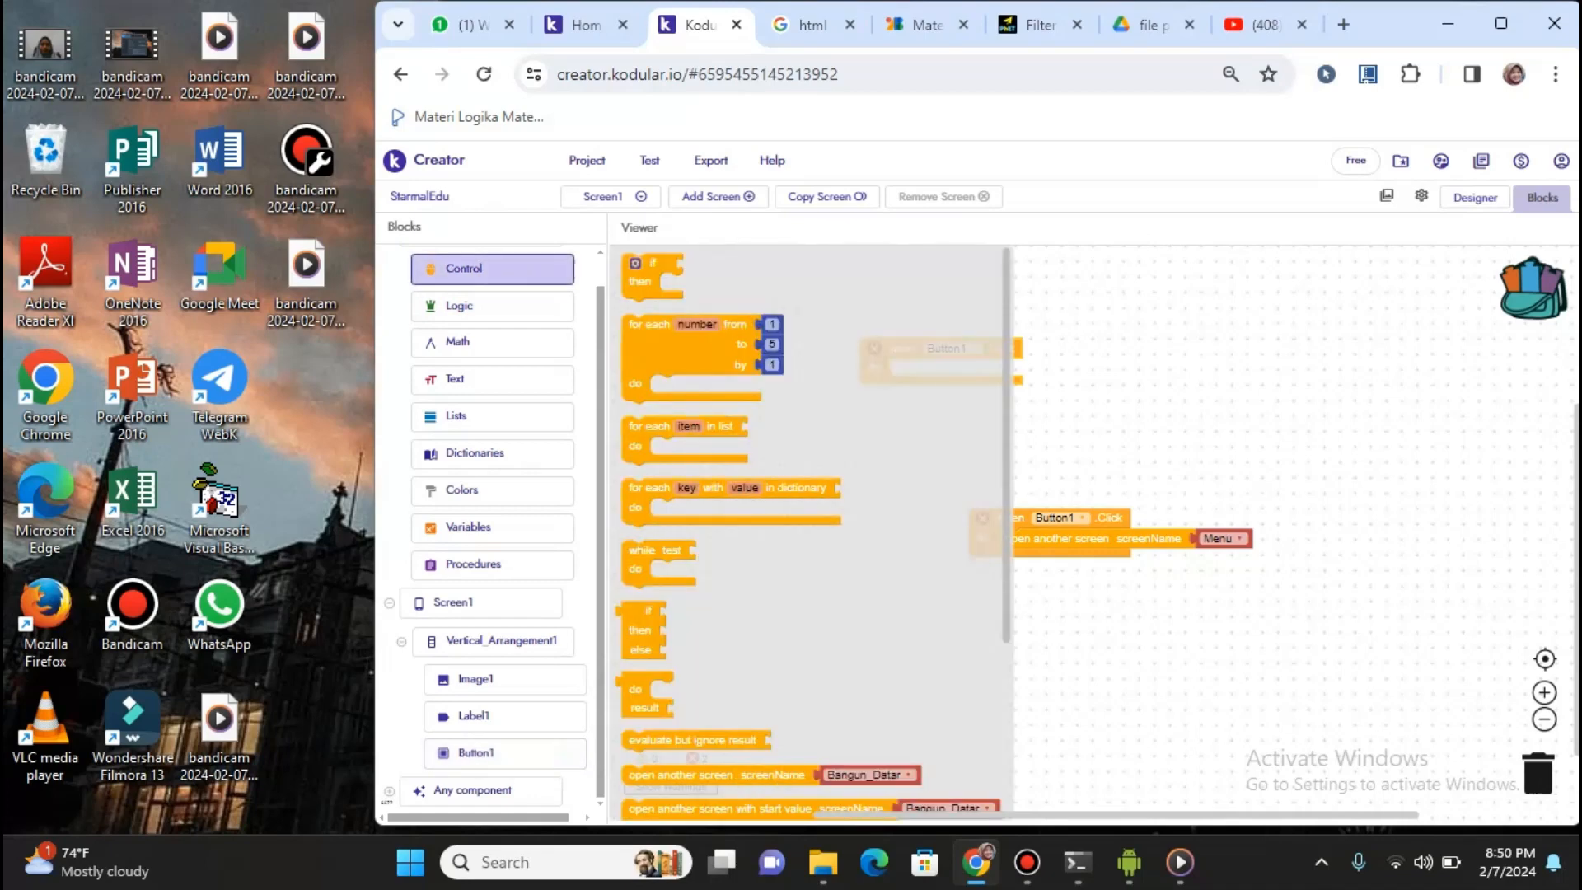
pyautogui.scroll(-3, 812, 527)
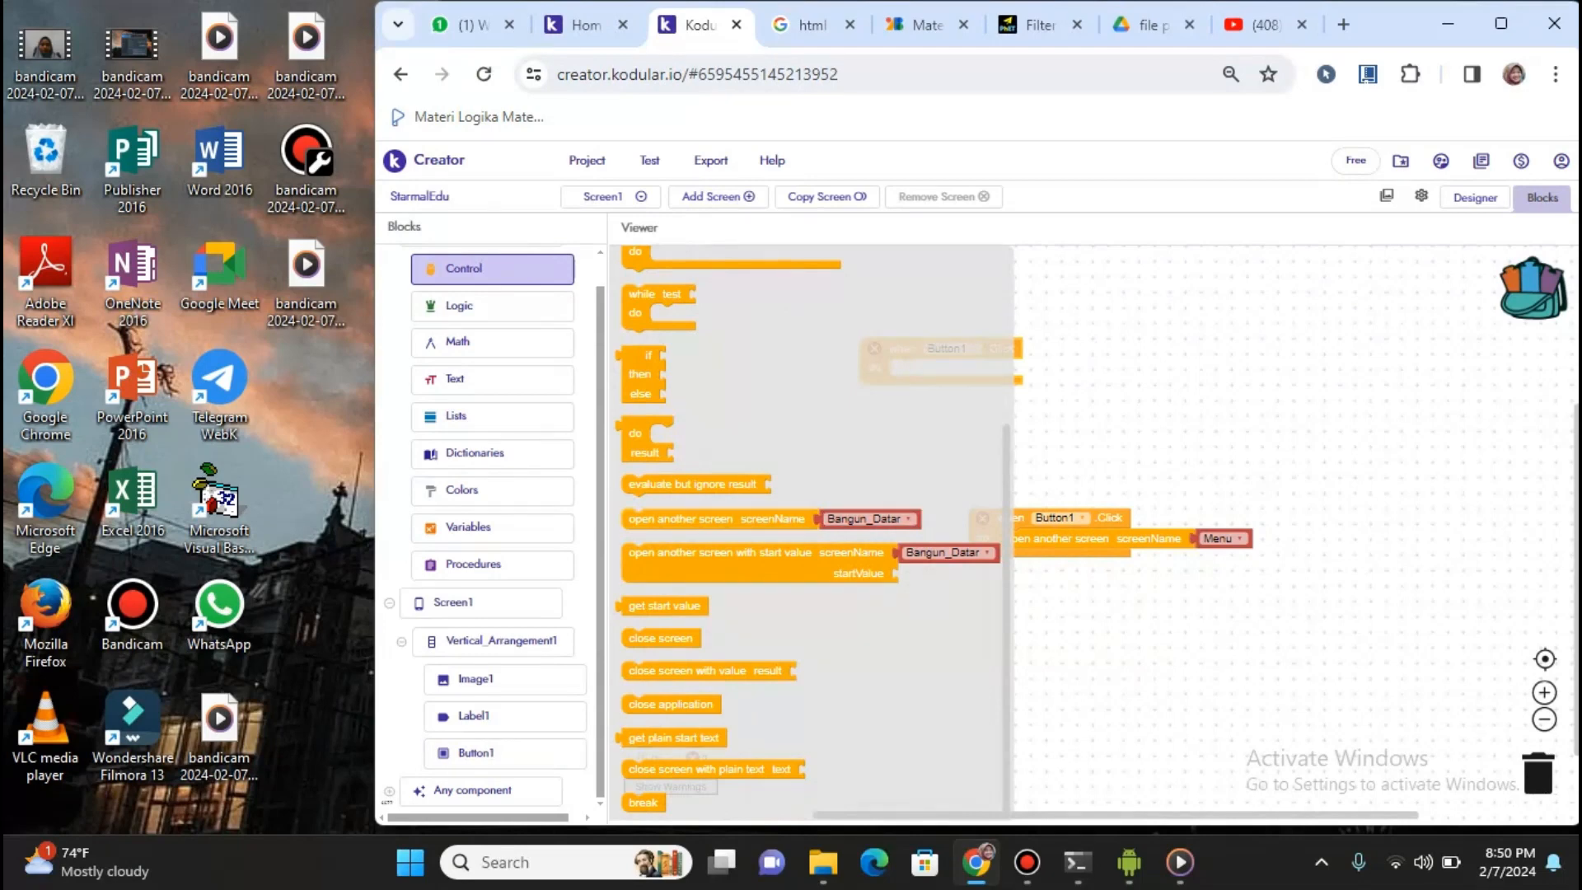
pyautogui.press('Escape')
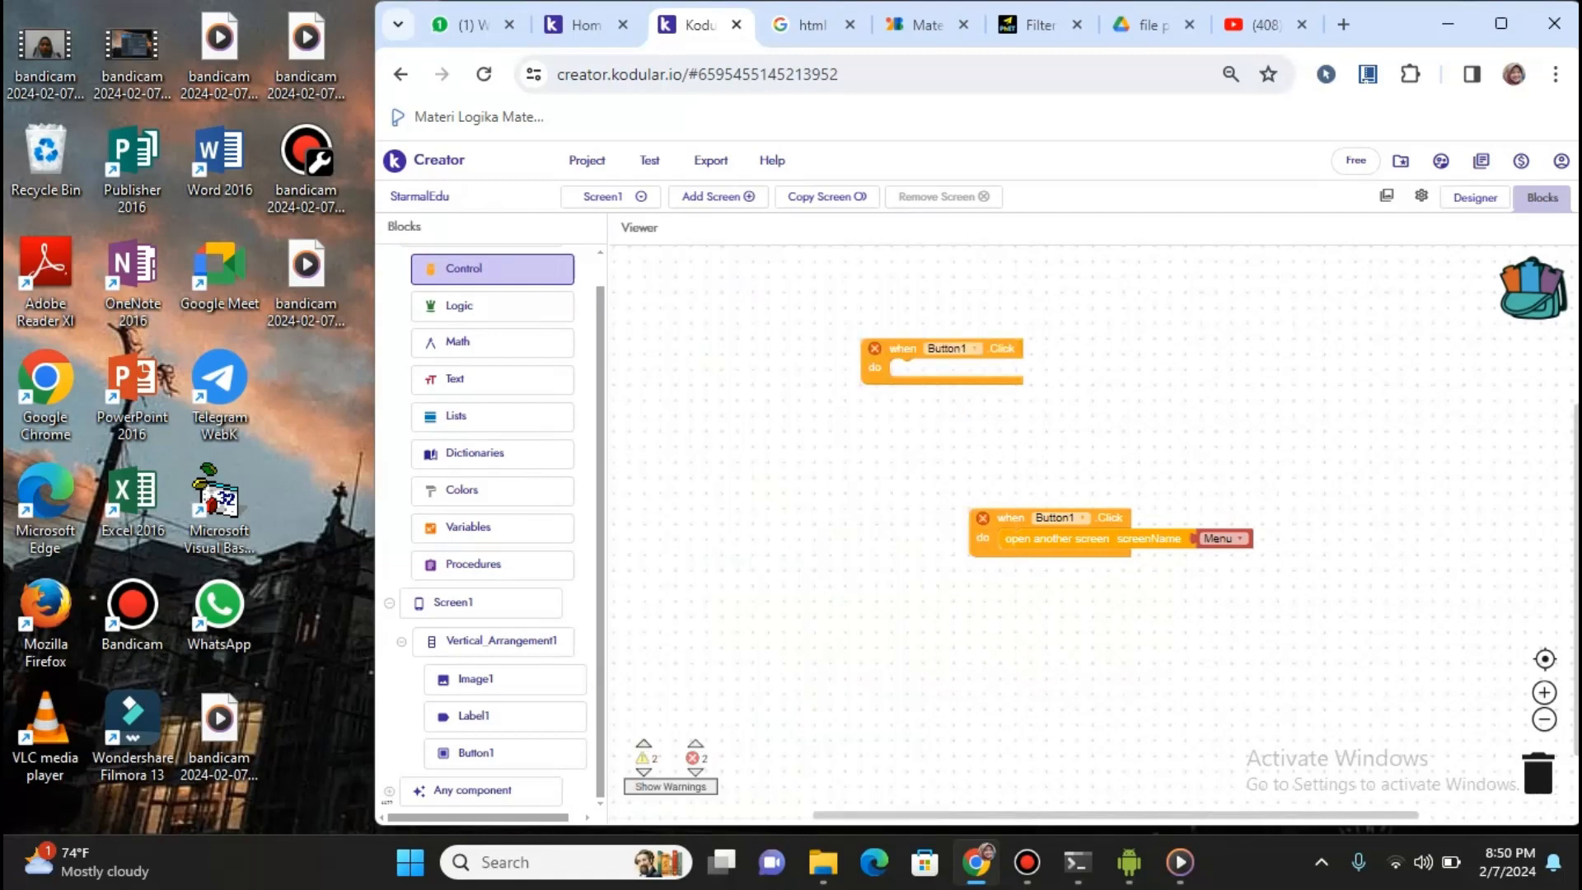
# Delete the extra Button1.Click block and return to Screen1 in the Designer
pyautogui.rightClick(1002, 350)
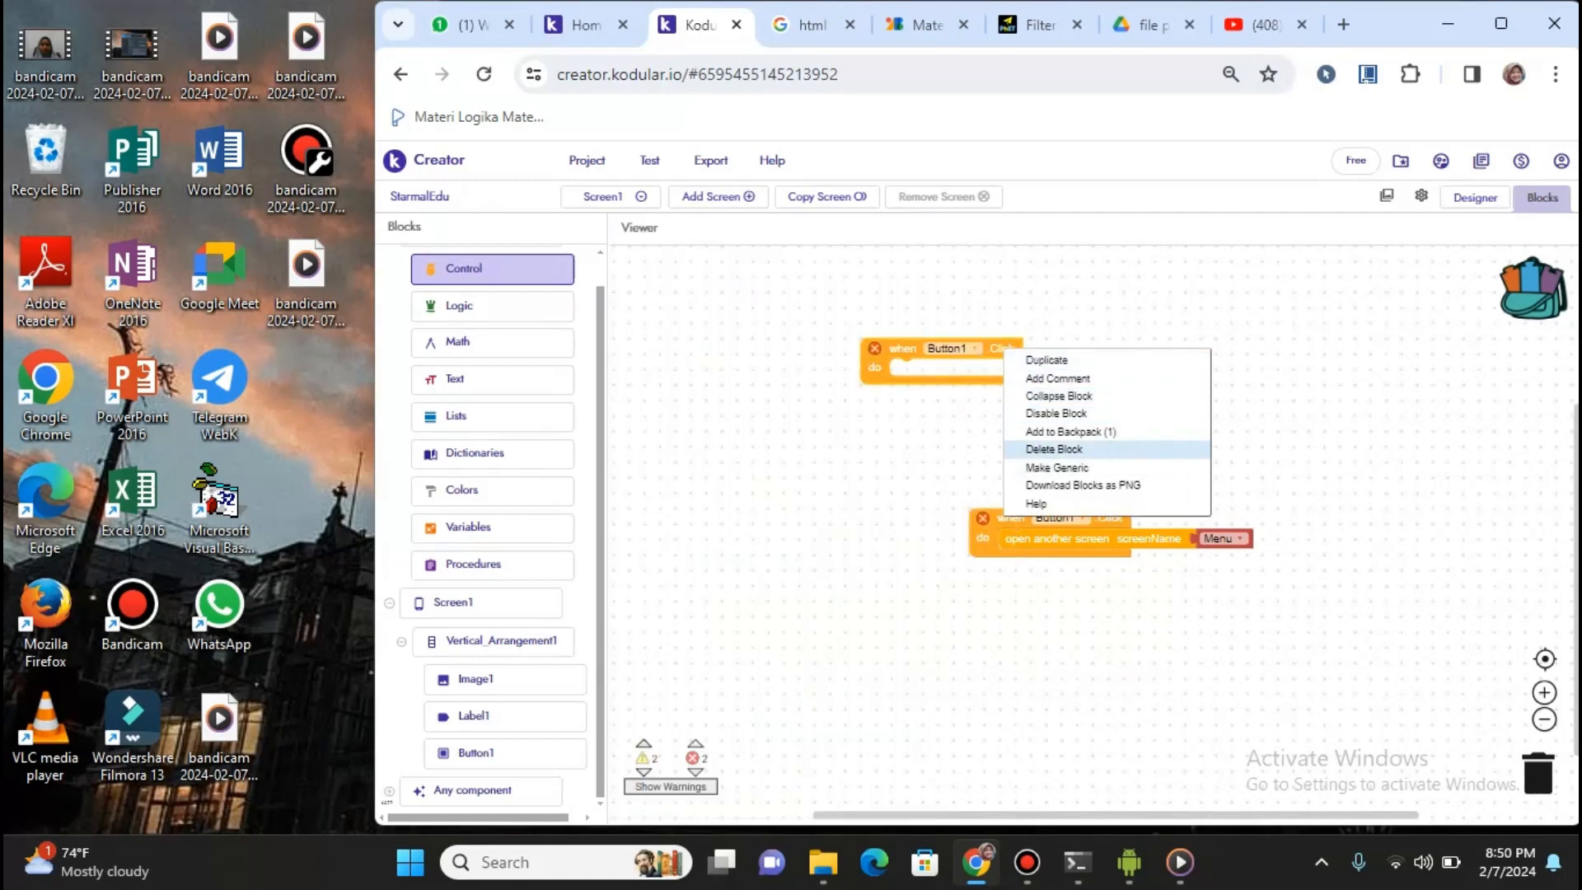
pyautogui.click(1054, 450)
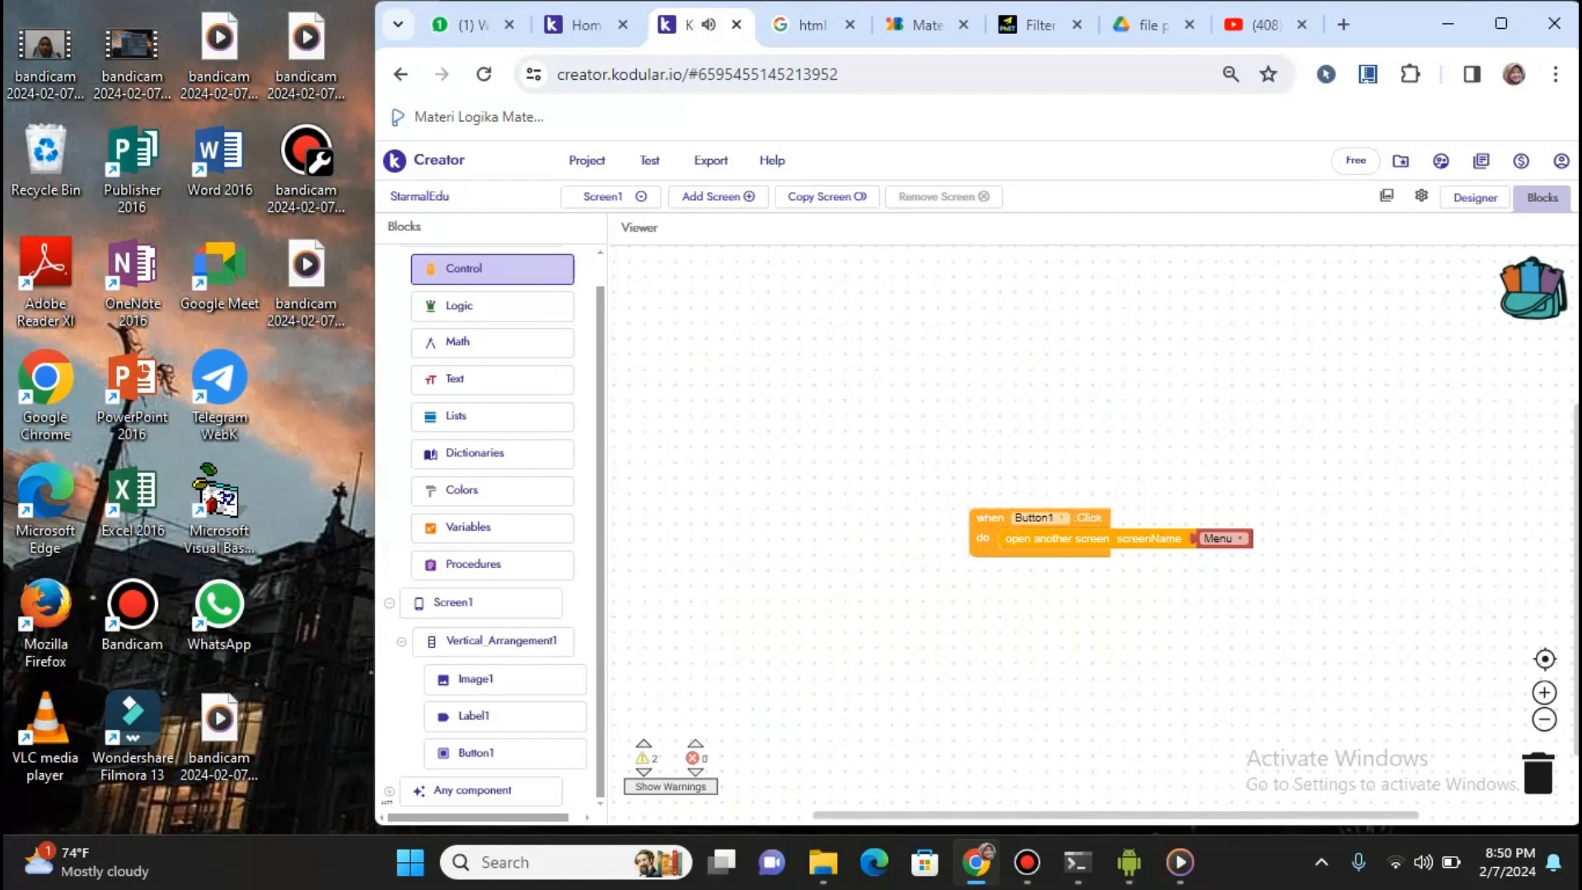
pyautogui.click(1475, 197)
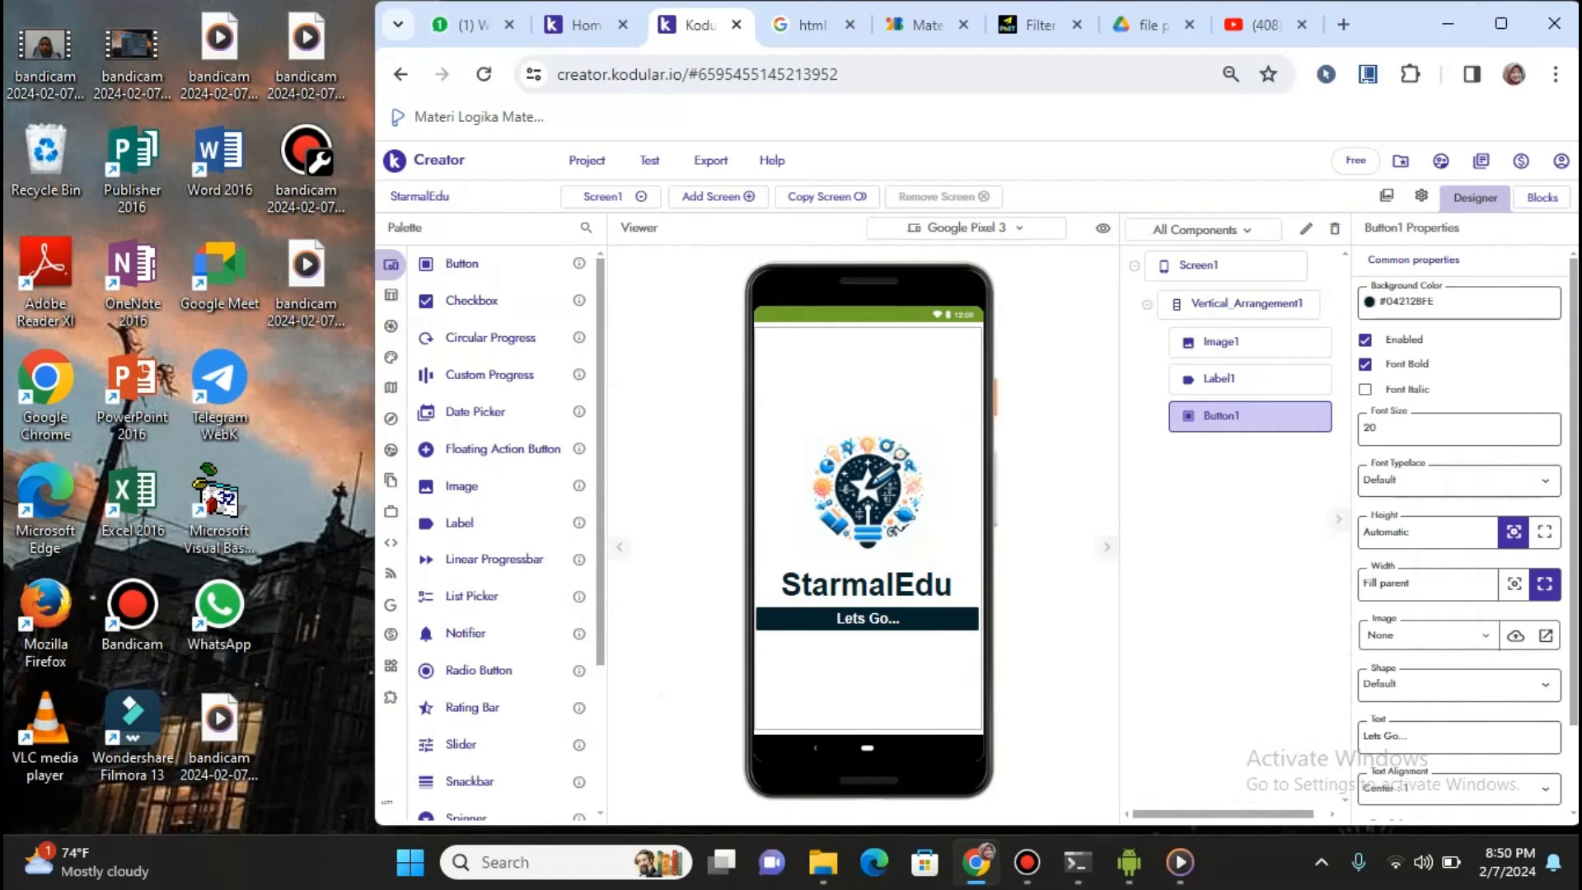
# Launch StarmalEdu on the mirrored CPH1909 phone, then reopen Blocks and dismiss the error
pyautogui.moveTo(1130, 862)
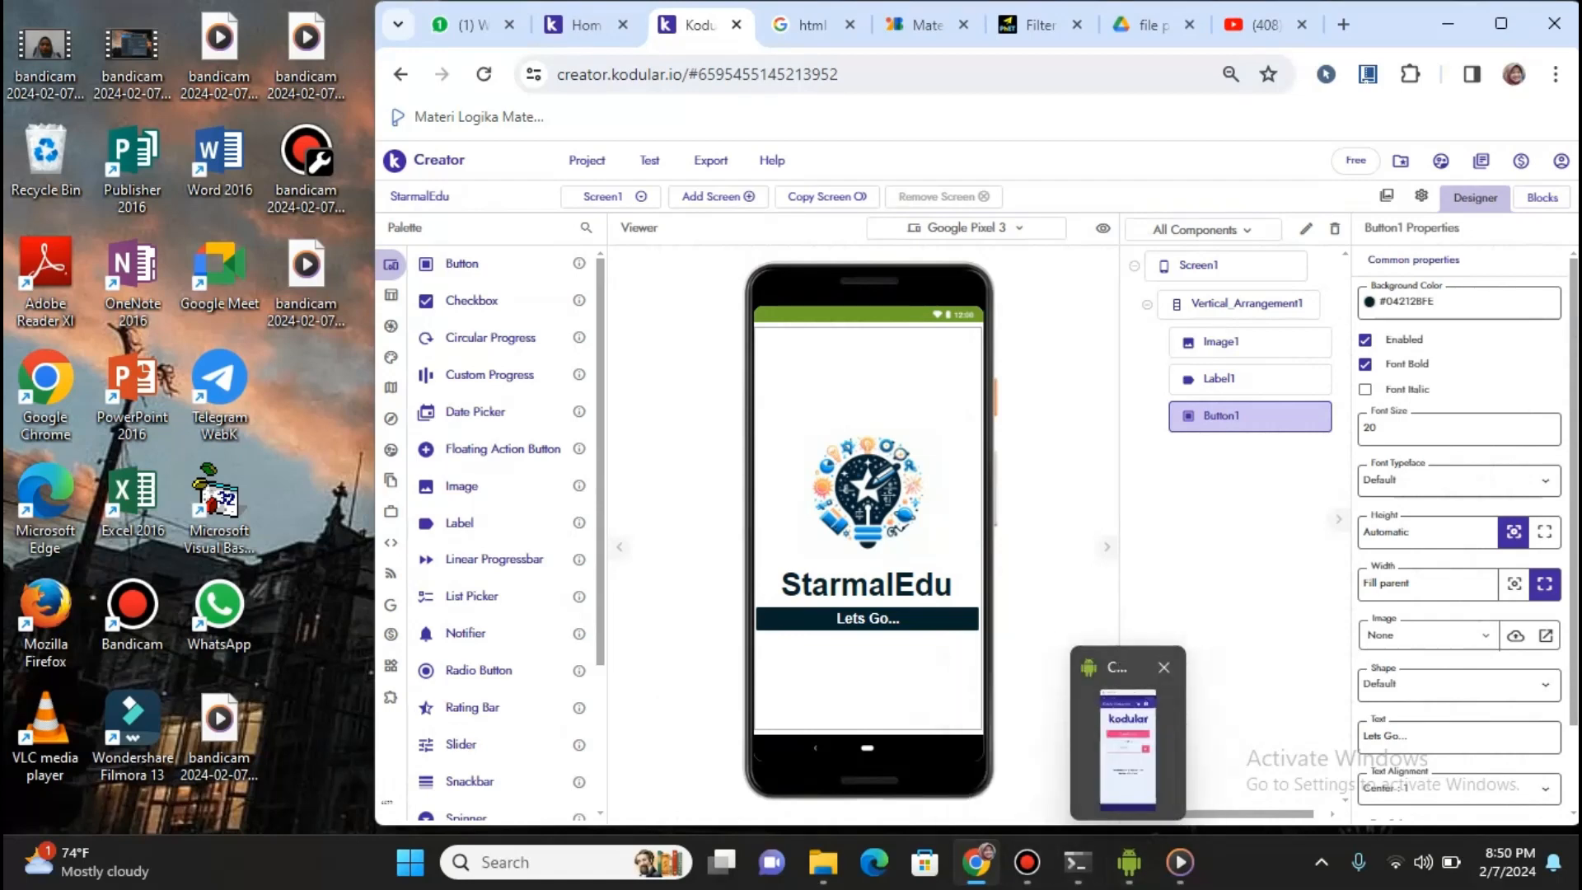
pyautogui.click(1129, 748)
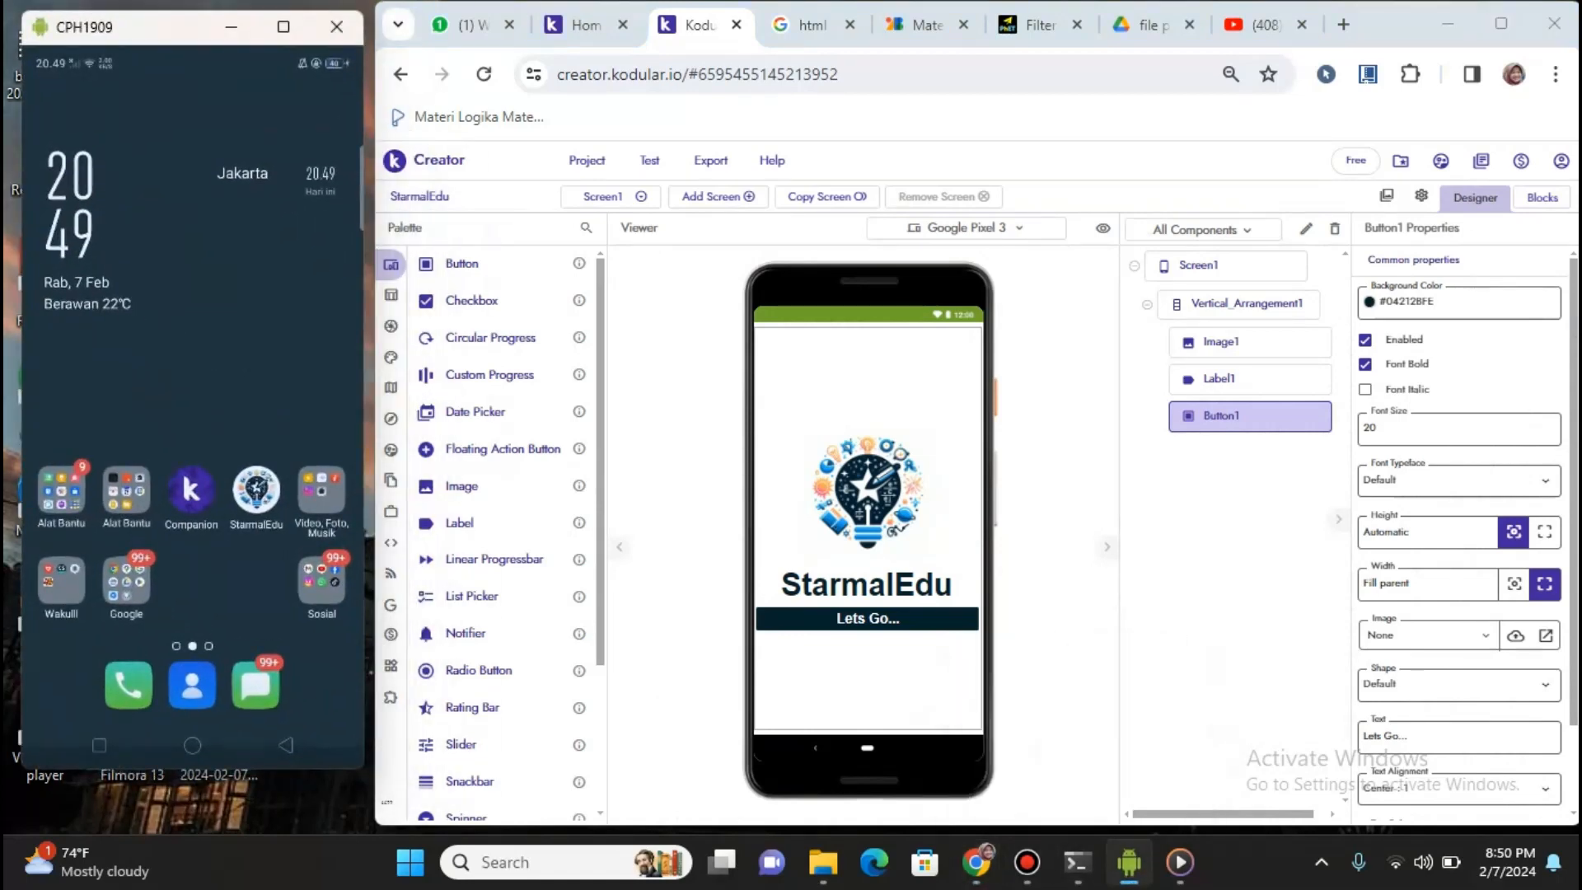
pyautogui.click(257, 490)
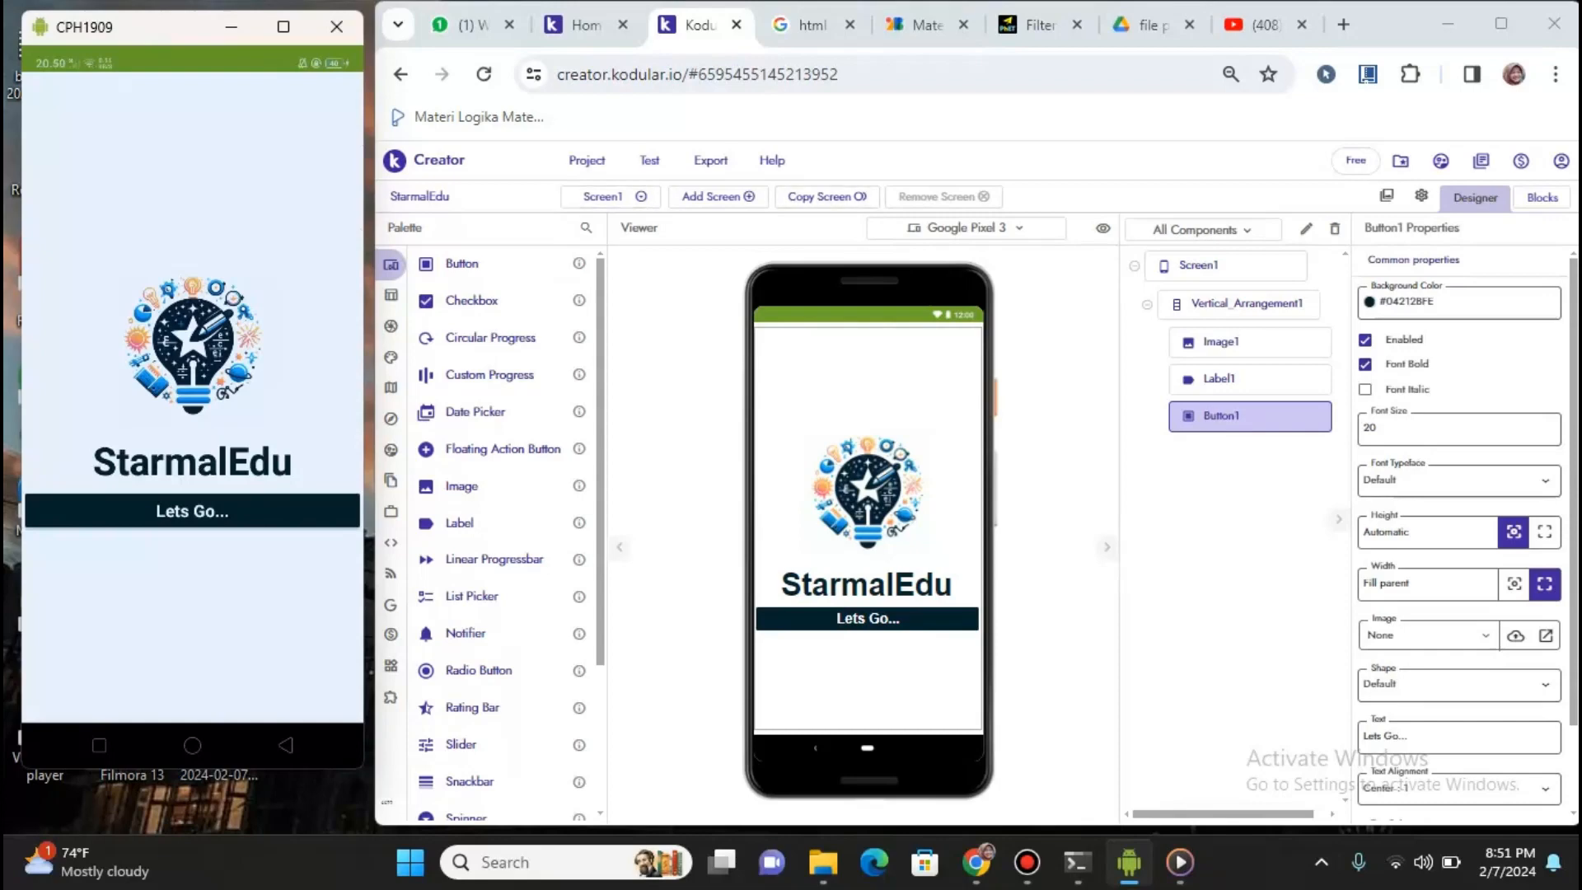
pyautogui.click(1542, 196)
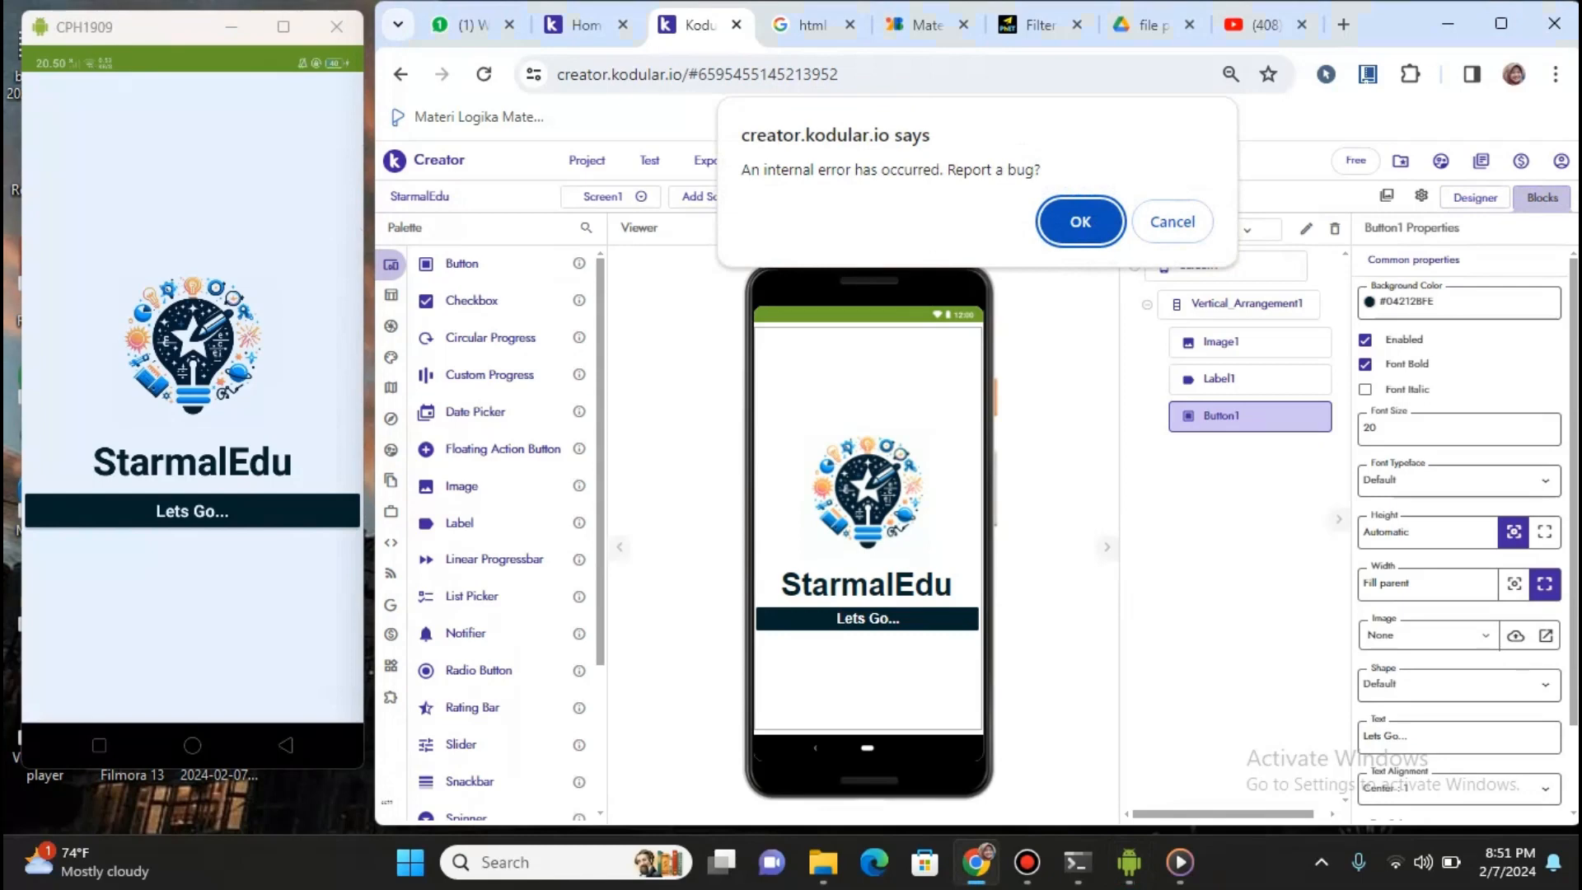
pyautogui.click(1172, 221)
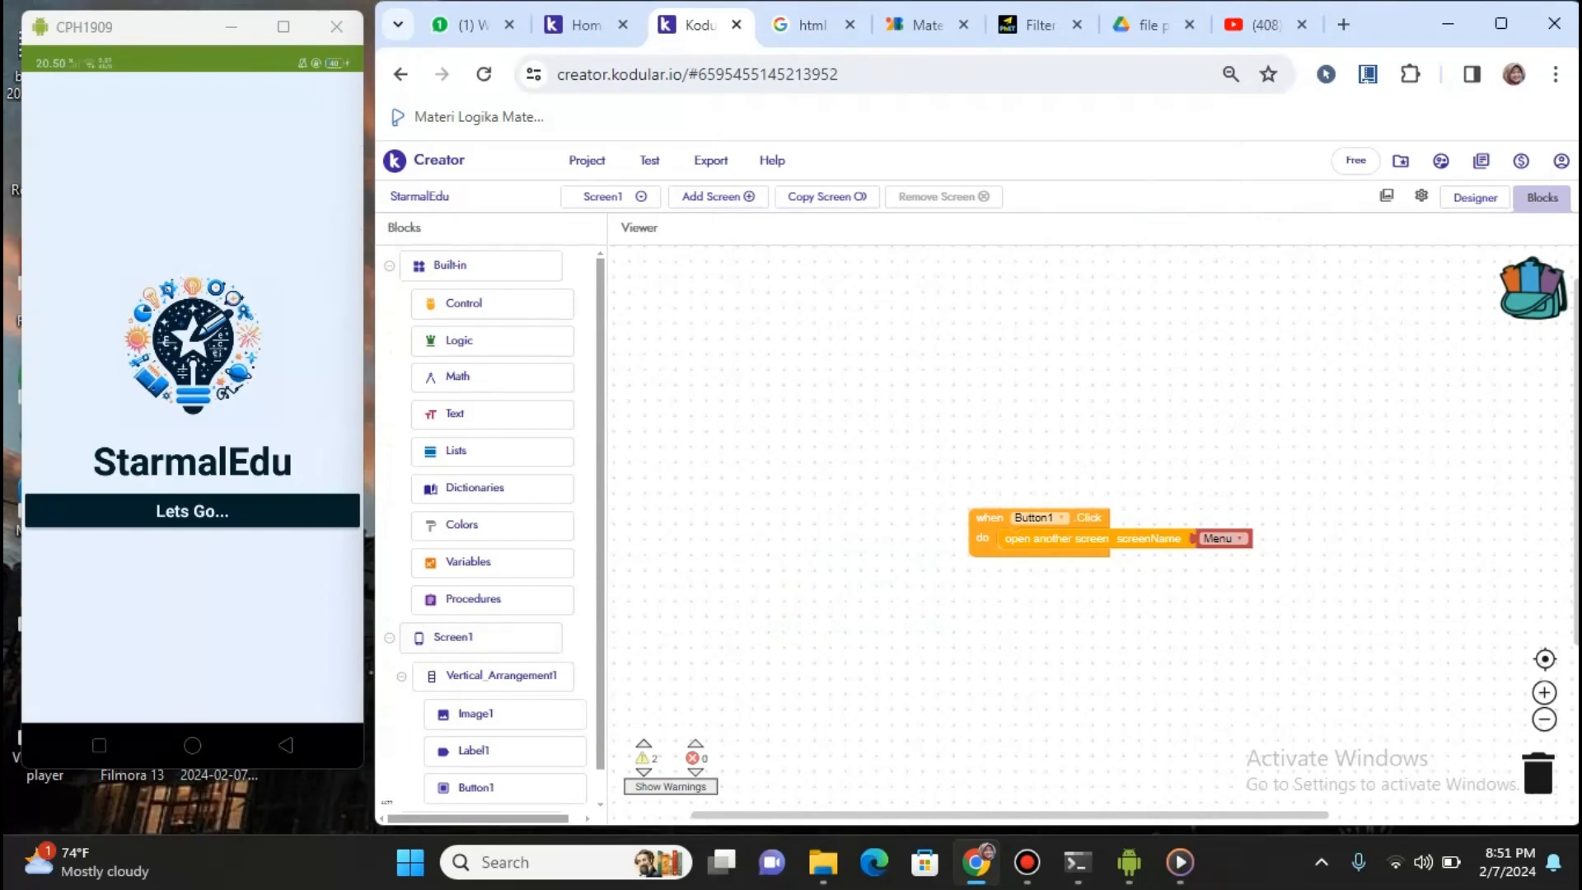
# Tap Lets Go to reach the app's MENU, widen the phone mirror, and return to Designer
pyautogui.click(192, 511)
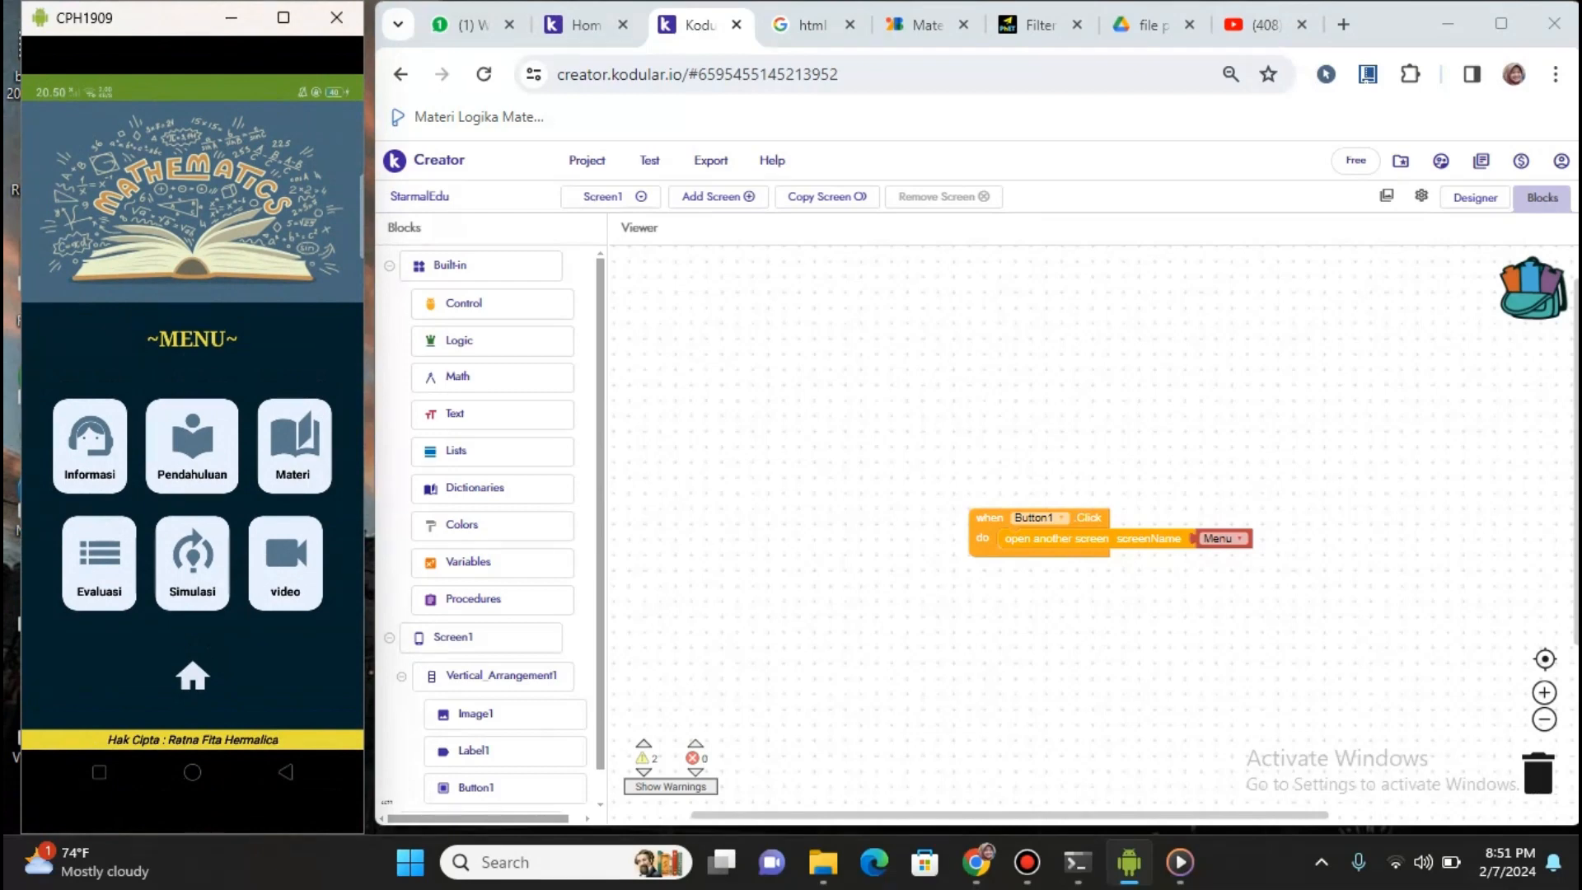
pyautogui.moveTo(21, 458); pyautogui.dragTo(10, 456)
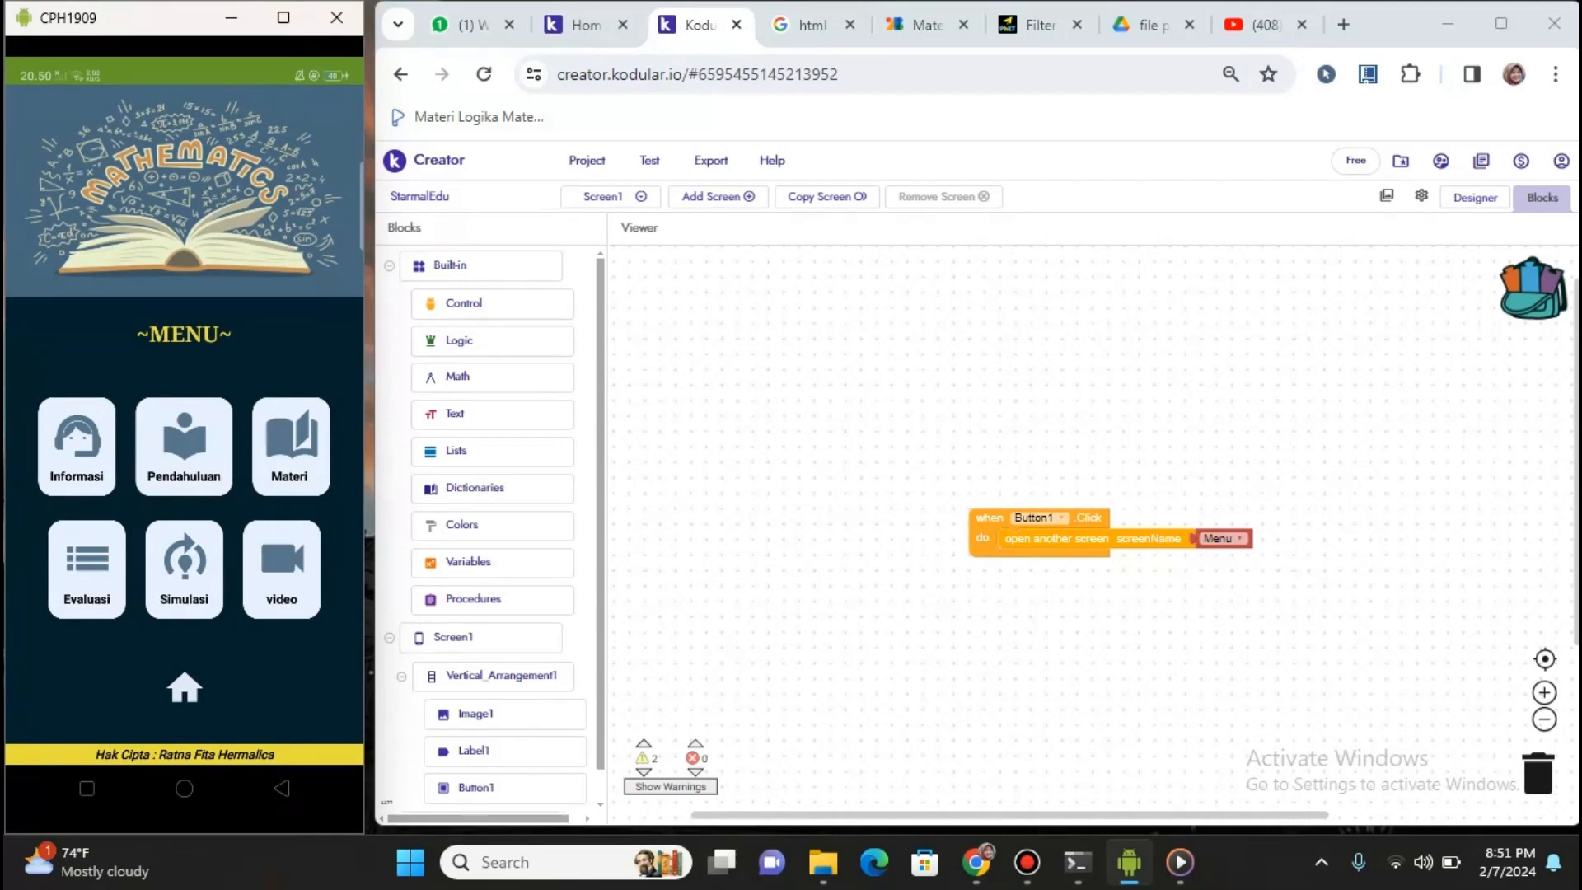
pyautogui.click(1475, 198)
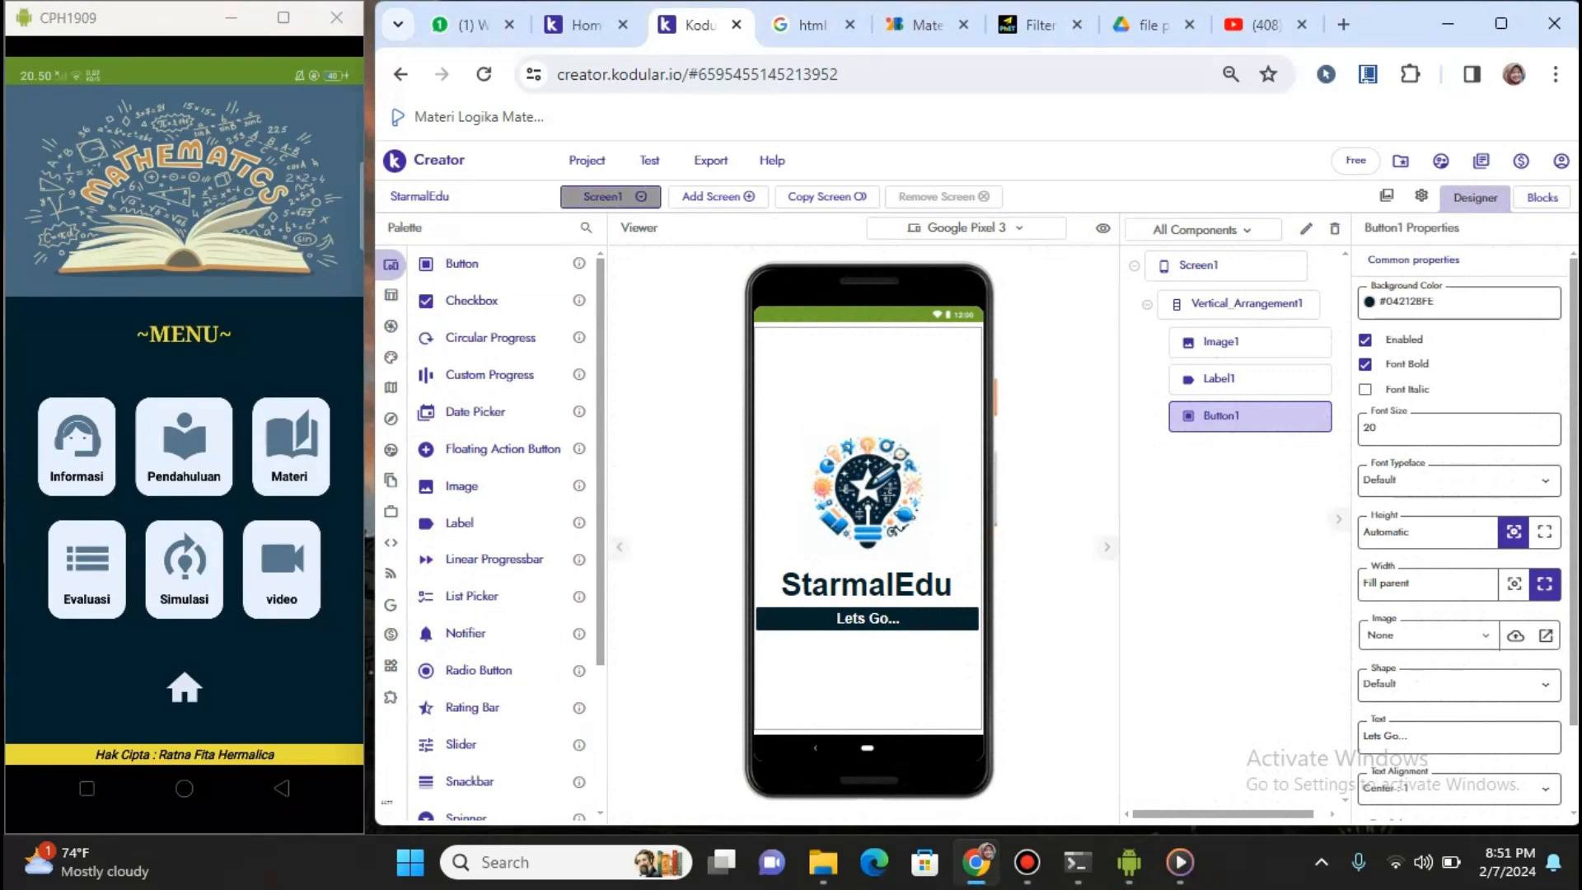
# Switch the Designer from Screen1 to the Menu screen and scroll through its layout
pyautogui.click(602, 196)
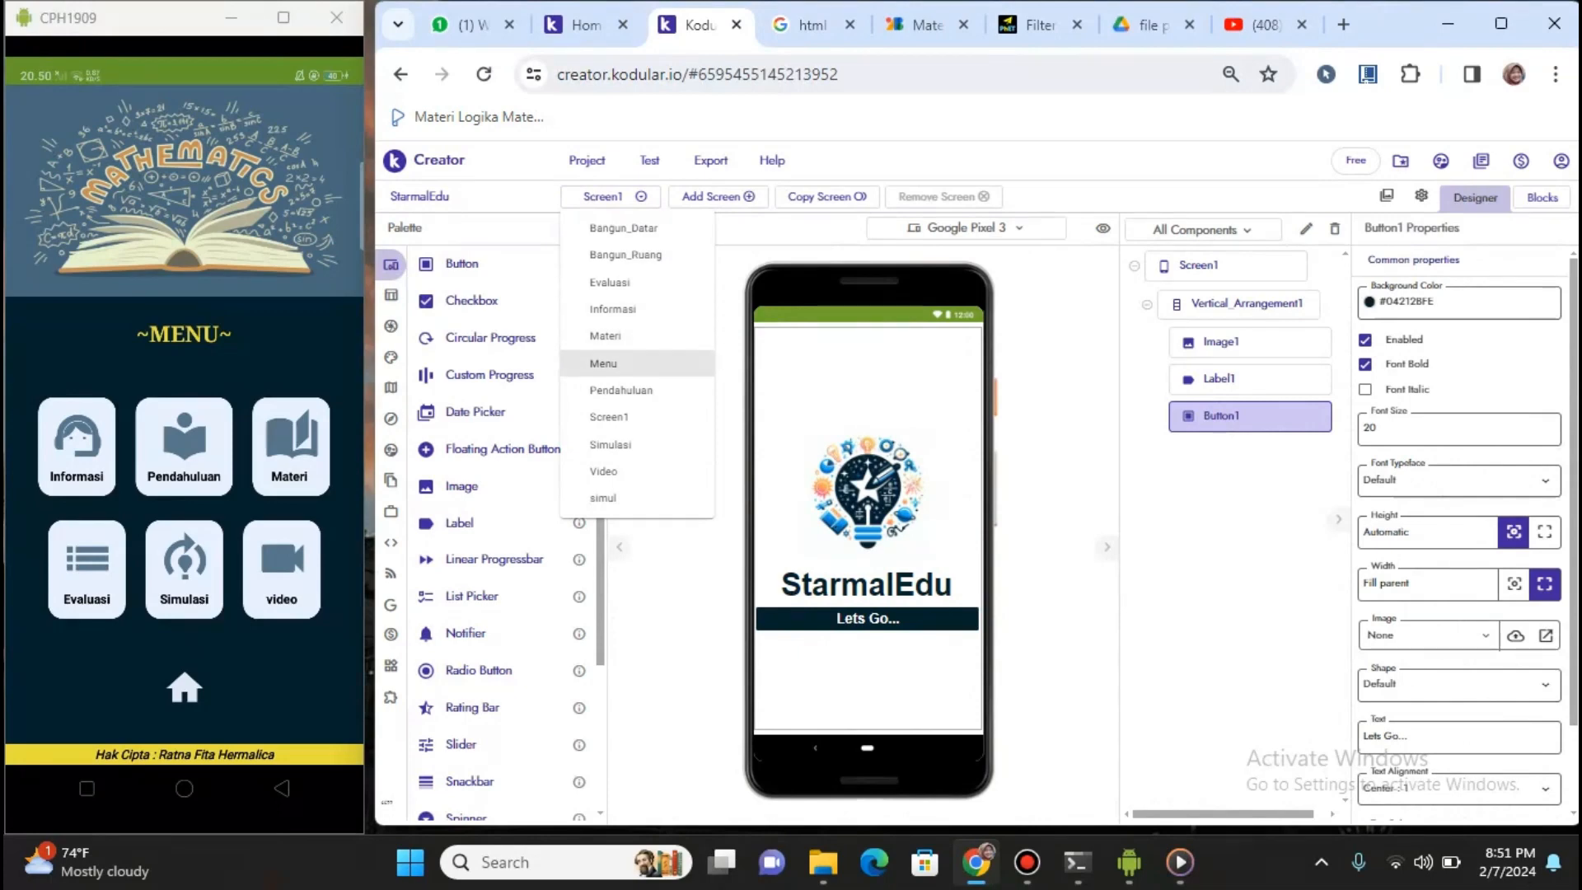
pyautogui.click(604, 364)
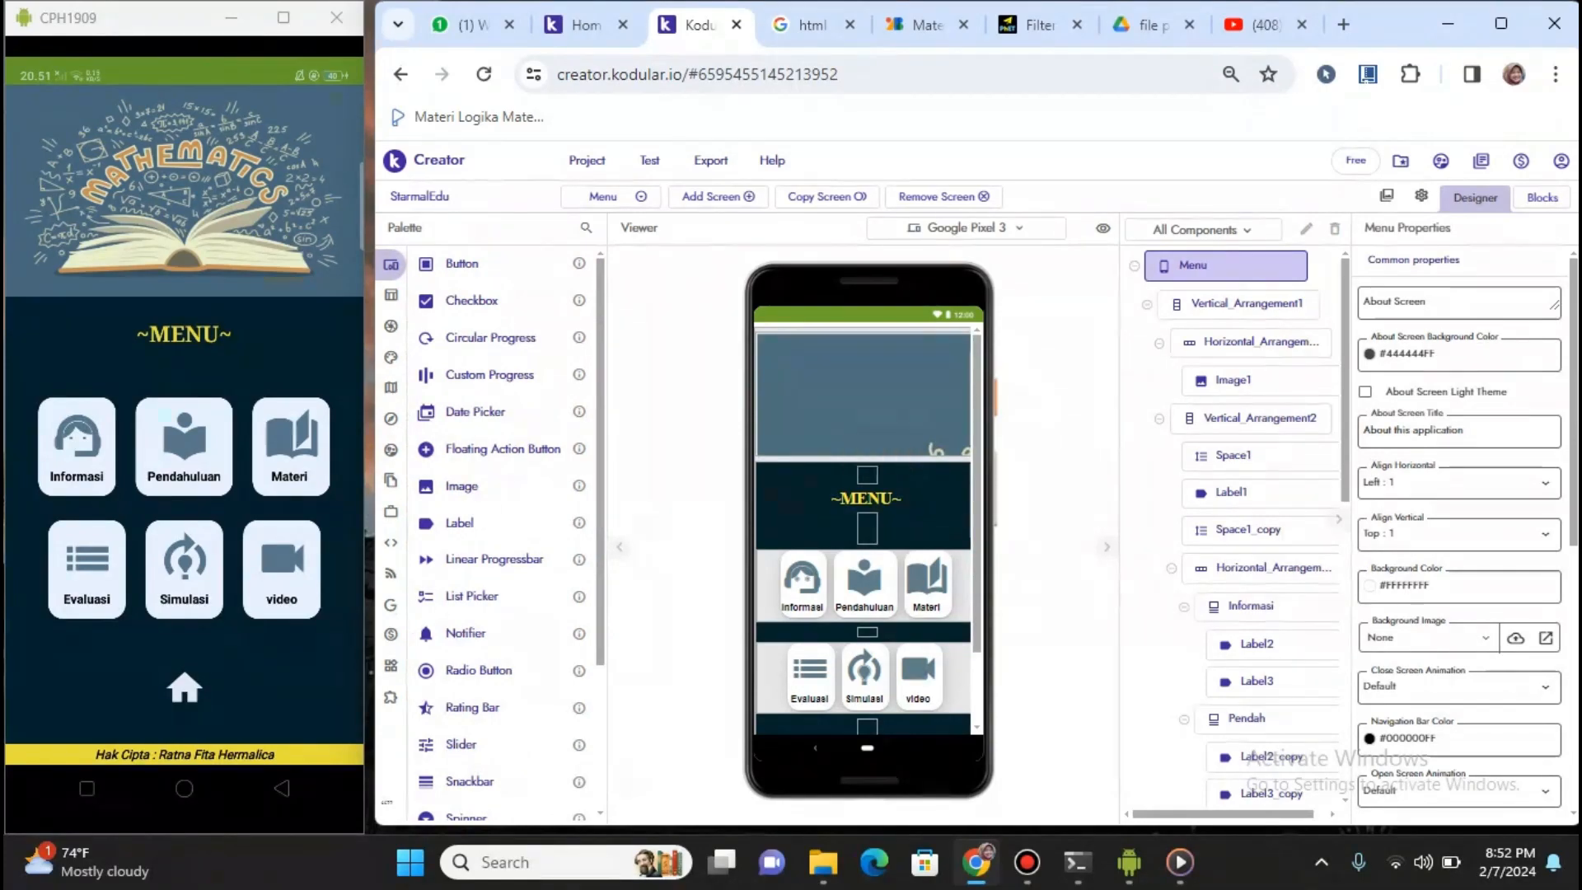
pyautogui.scroll(-1, 865, 528)
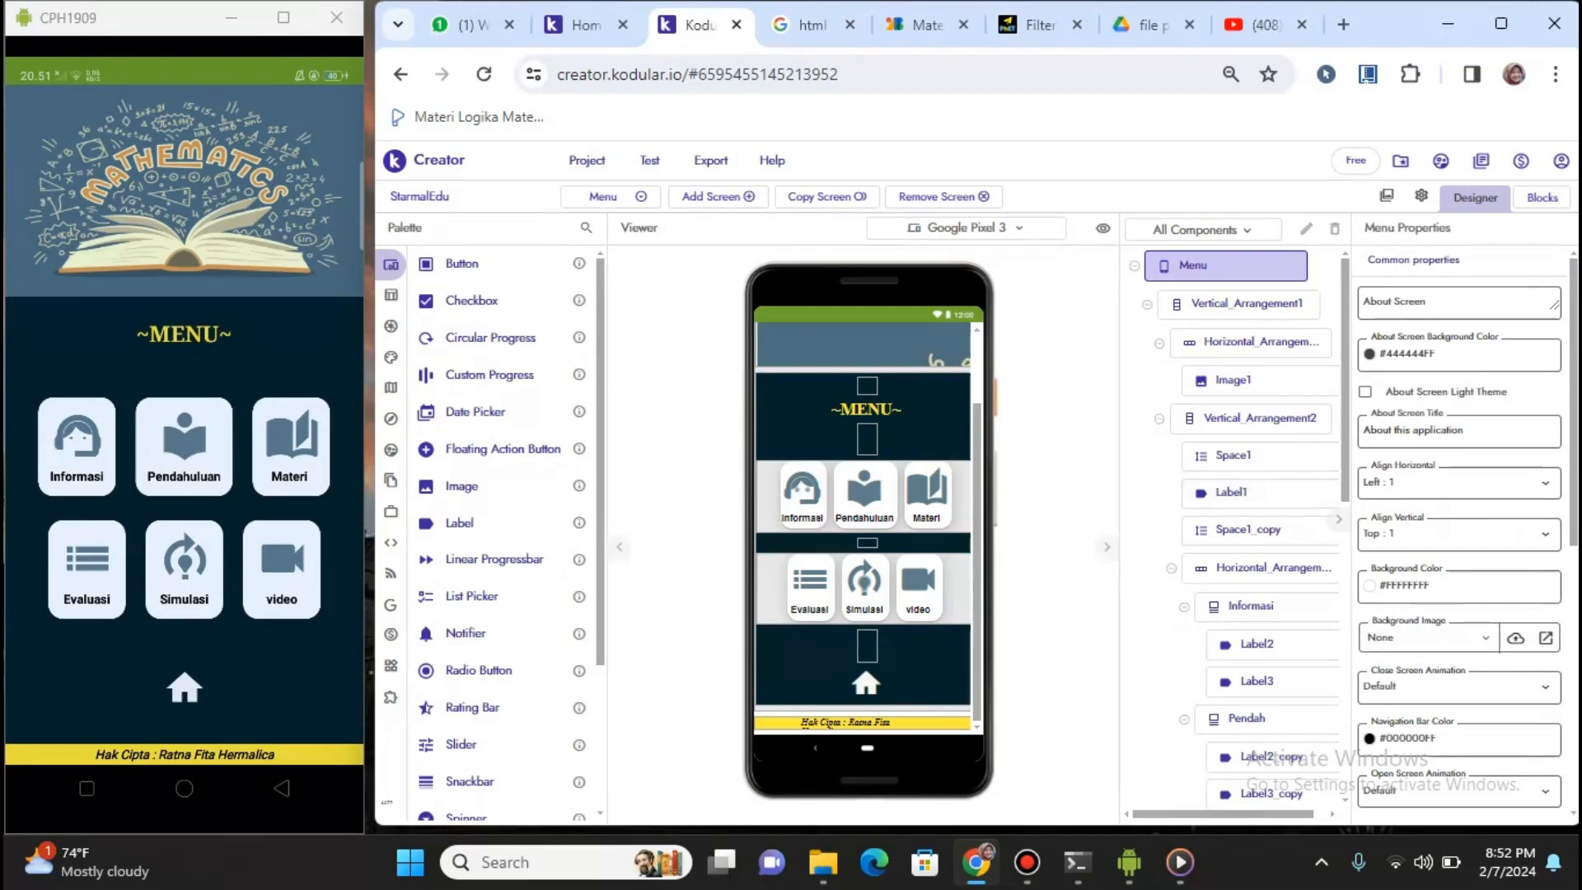
pyautogui.scroll(-1, 1261, 492)
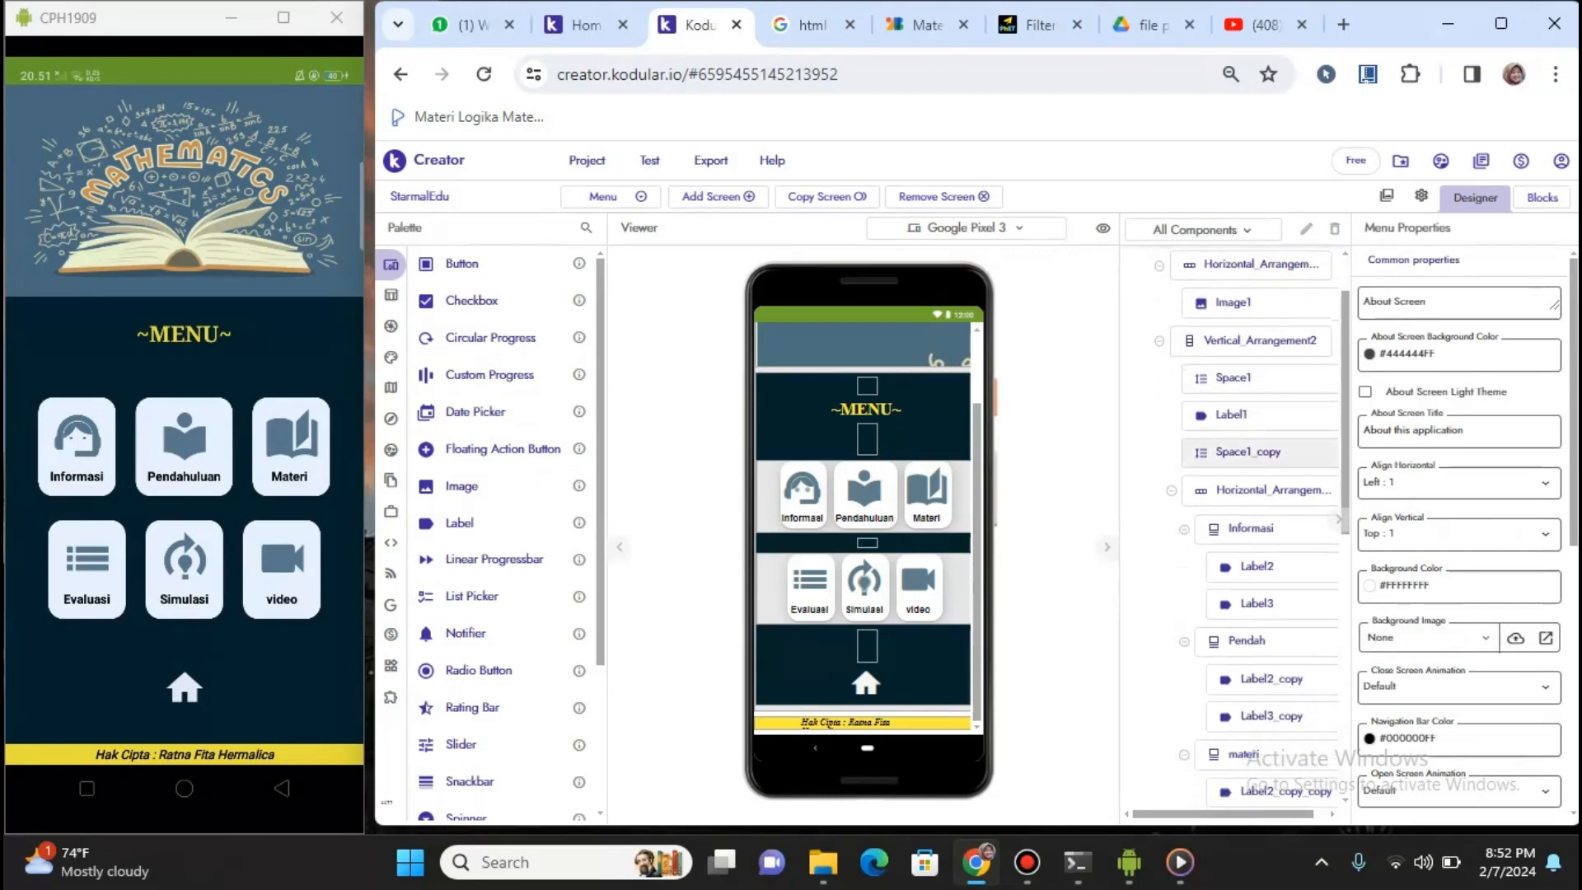
pyautogui.scroll(1, 1261, 440)
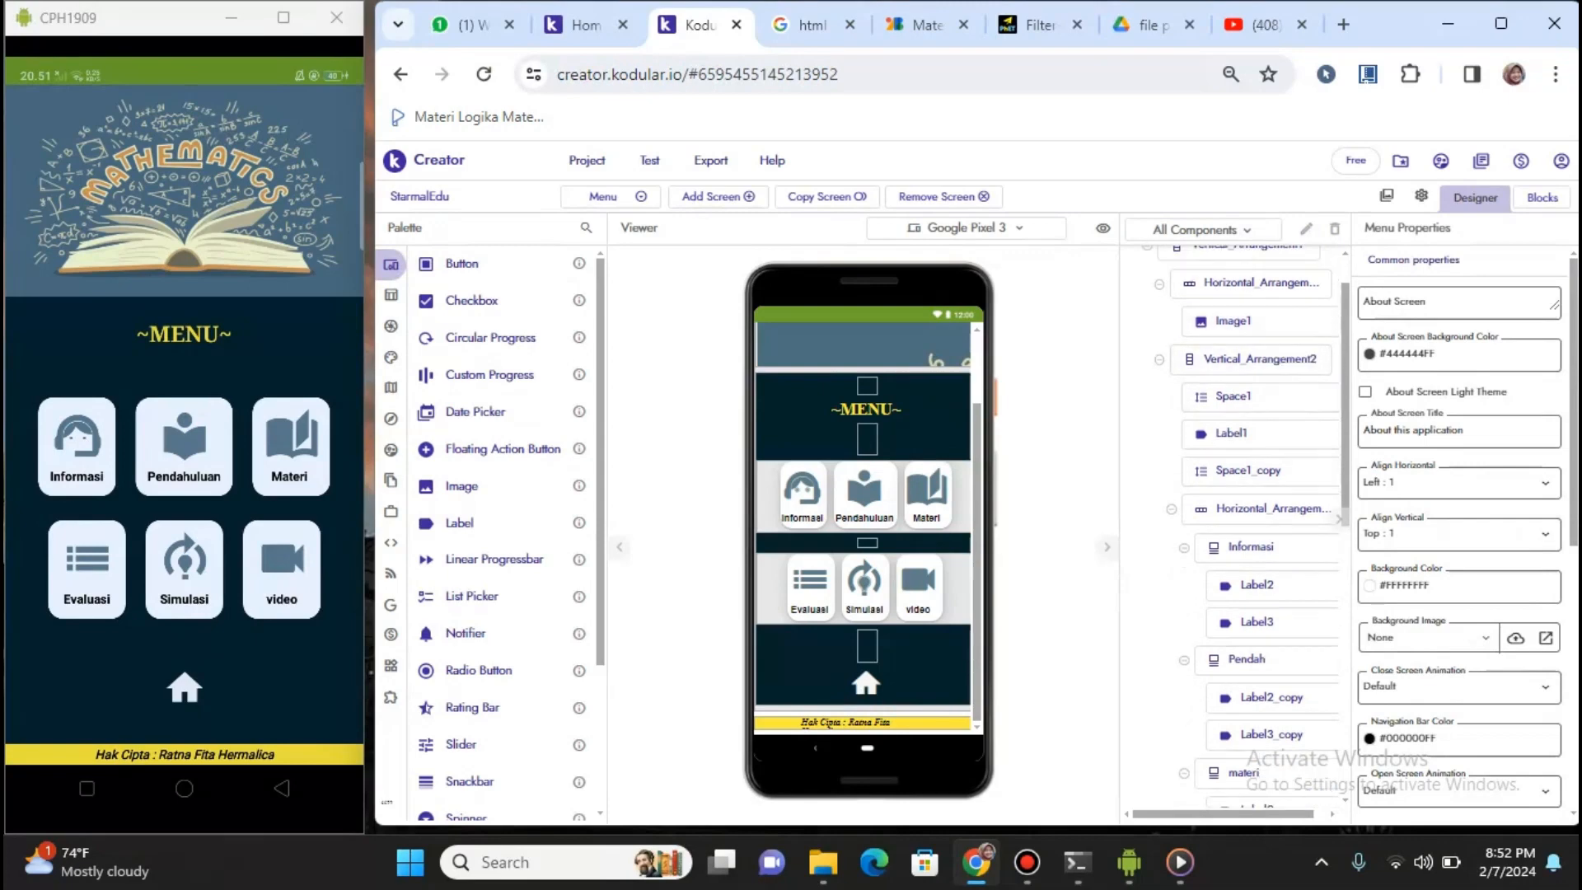
# Inspect Space1, Horizontal_Arrangement2, Informasi, Label2 and Label3 properties
pyautogui.click(1237, 440)
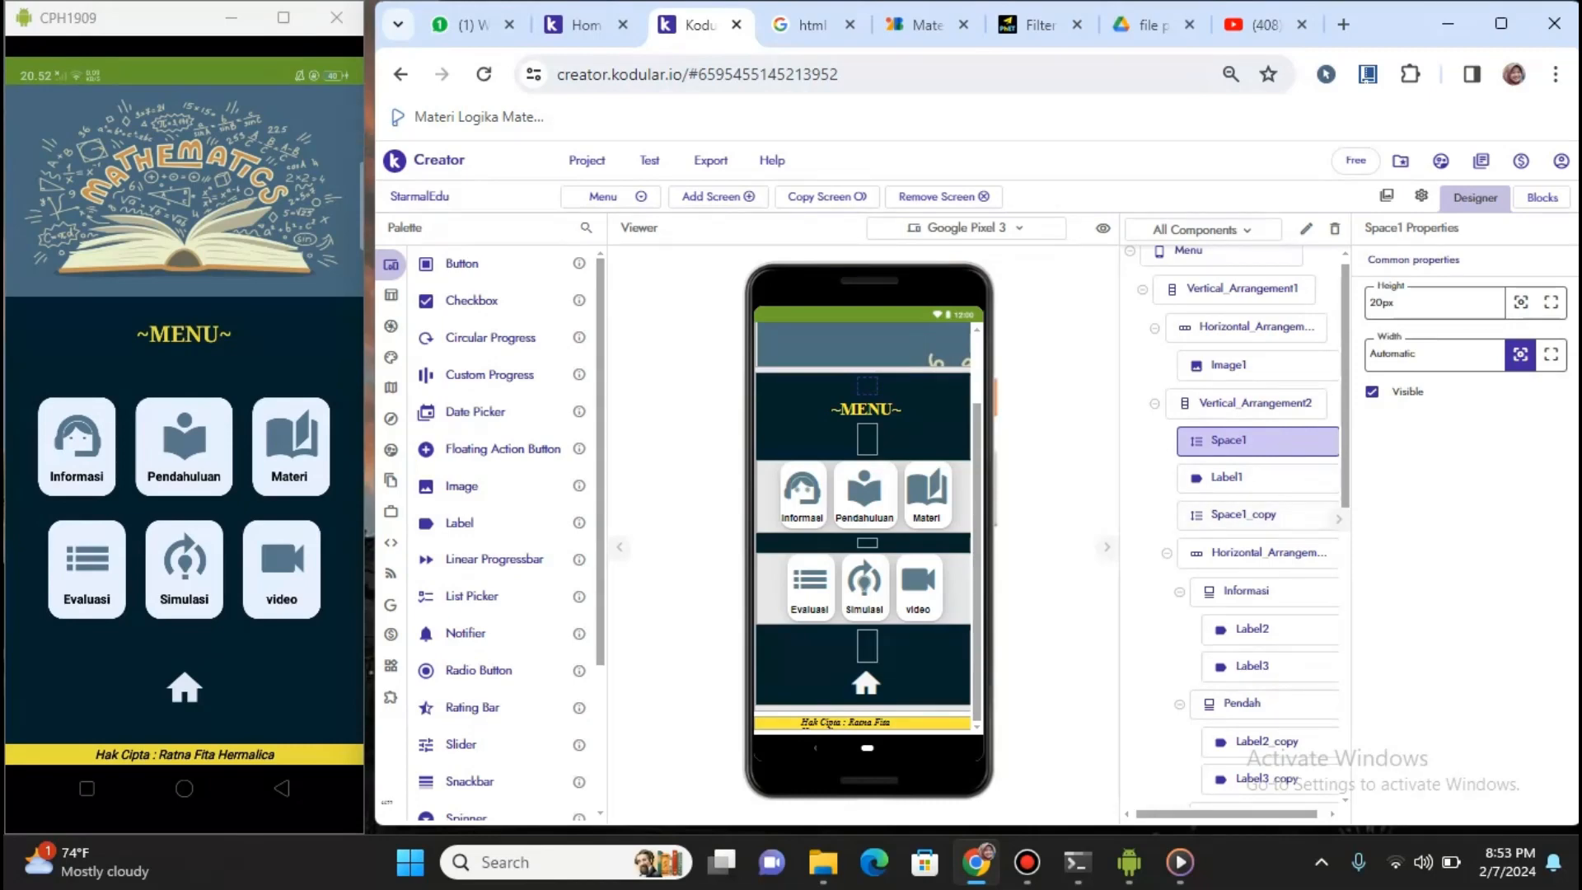
pyautogui.click(1268, 553)
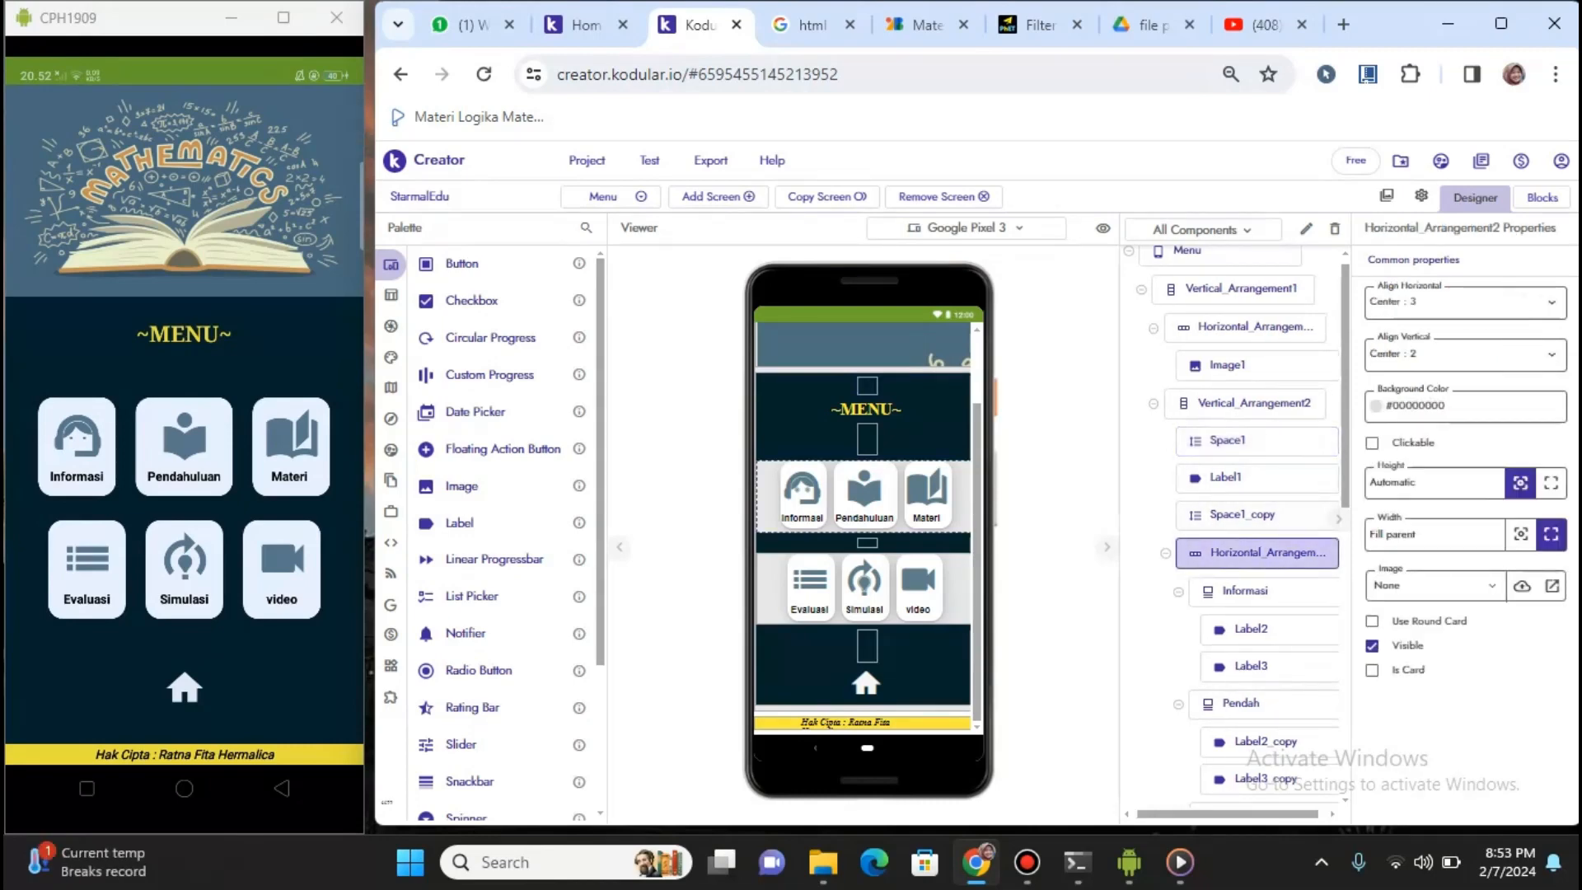
pyautogui.scroll(-3, 1245, 528)
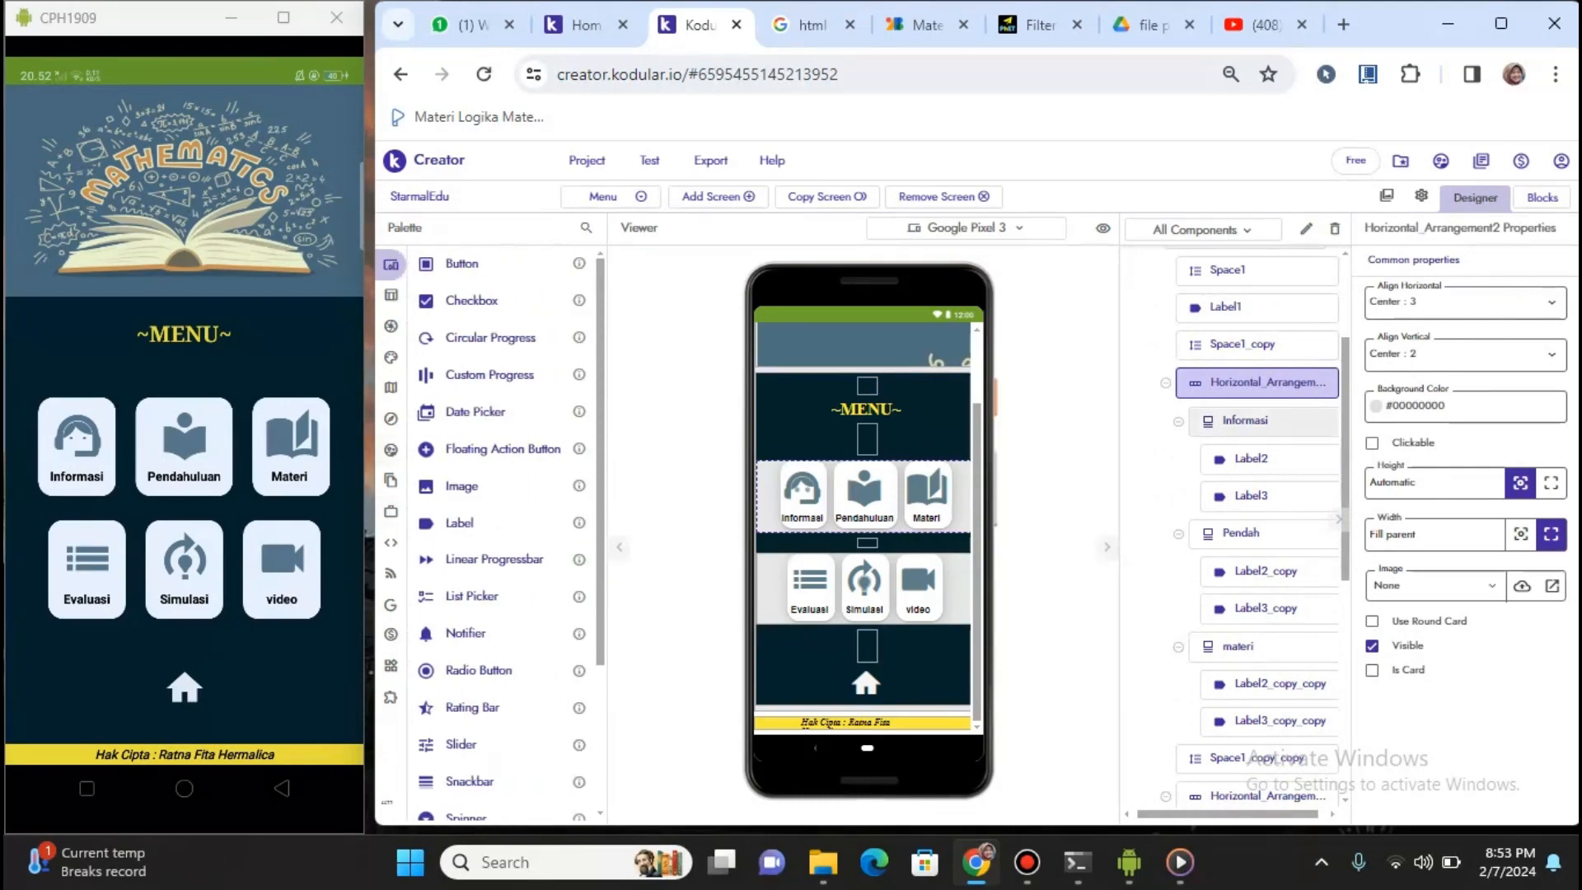
pyautogui.click(1245, 422)
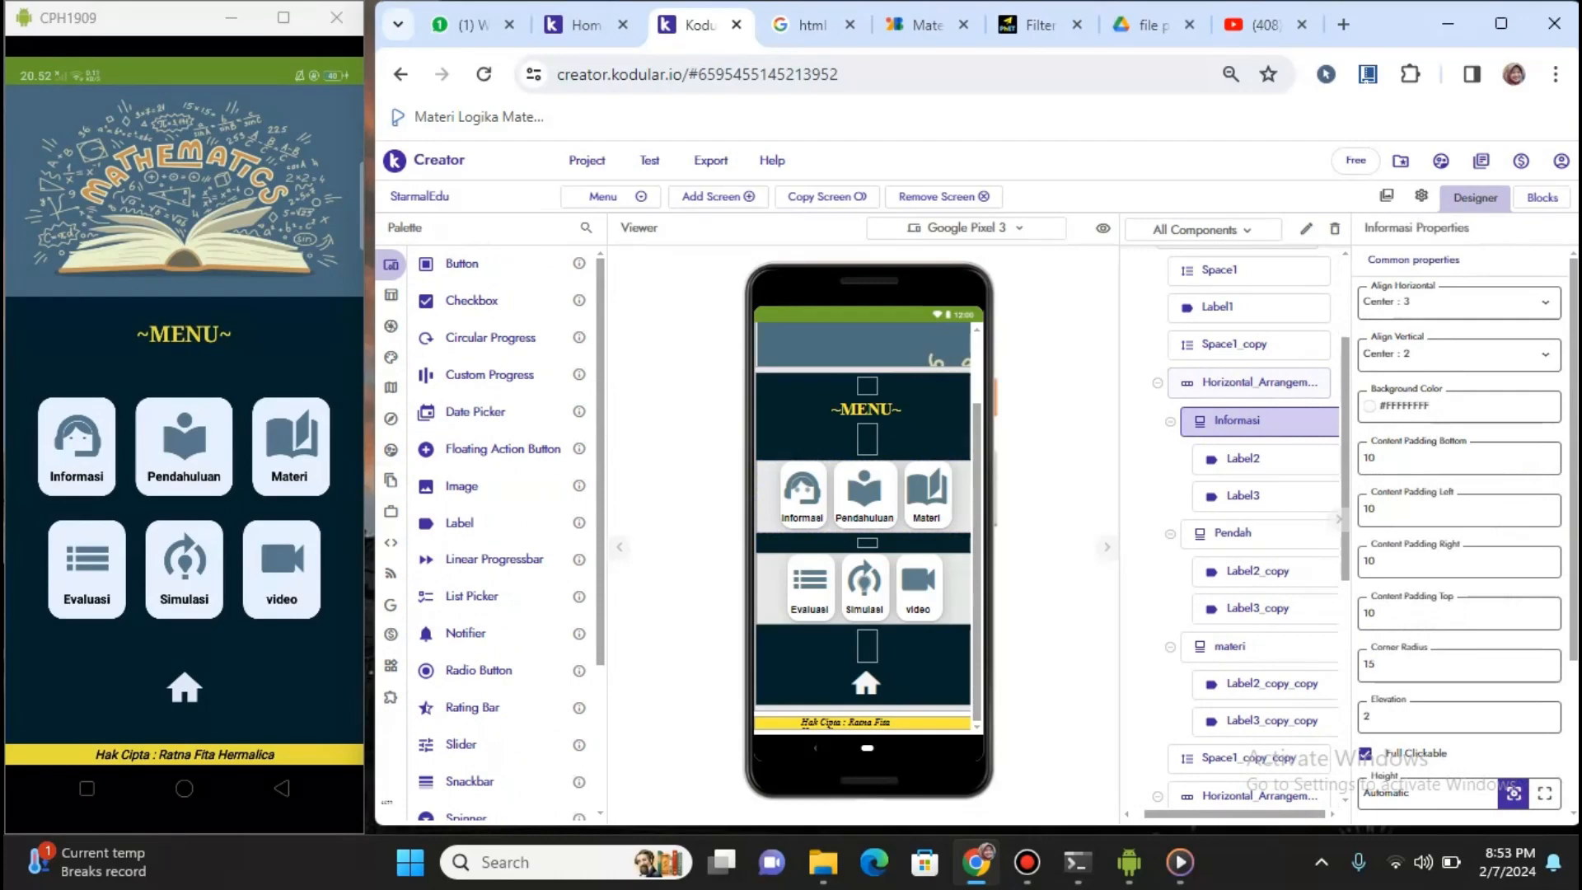
pyautogui.click(1244, 459)
pyautogui.click(1244, 496)
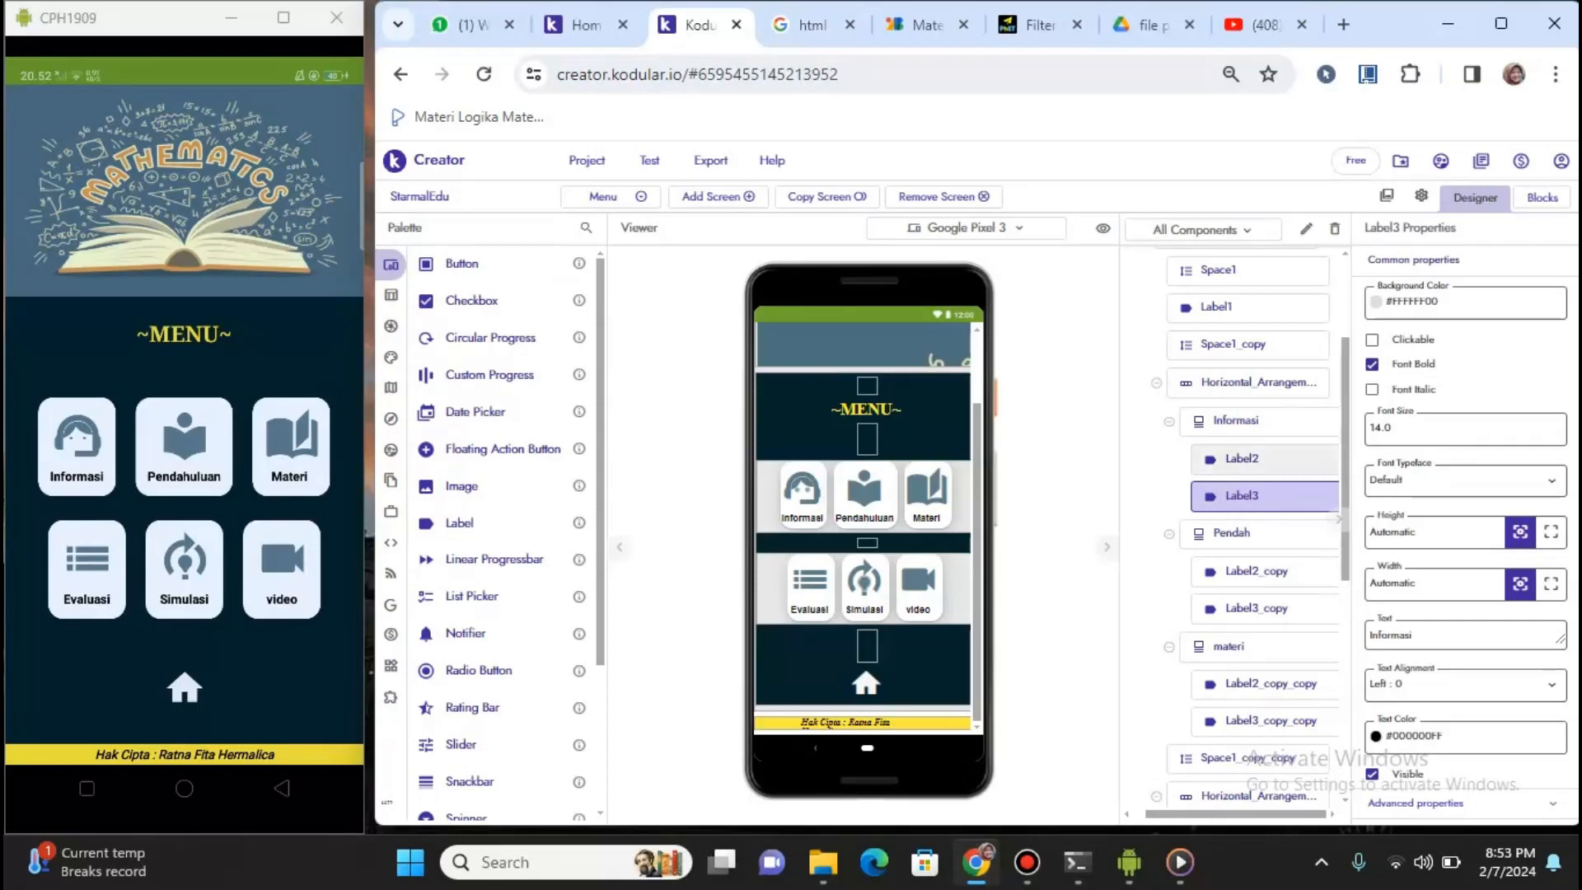
# Confirm Label2 keeps the Material Icons typeface, then switch to the Google Fonts icons page
pyautogui.click(1244, 459)
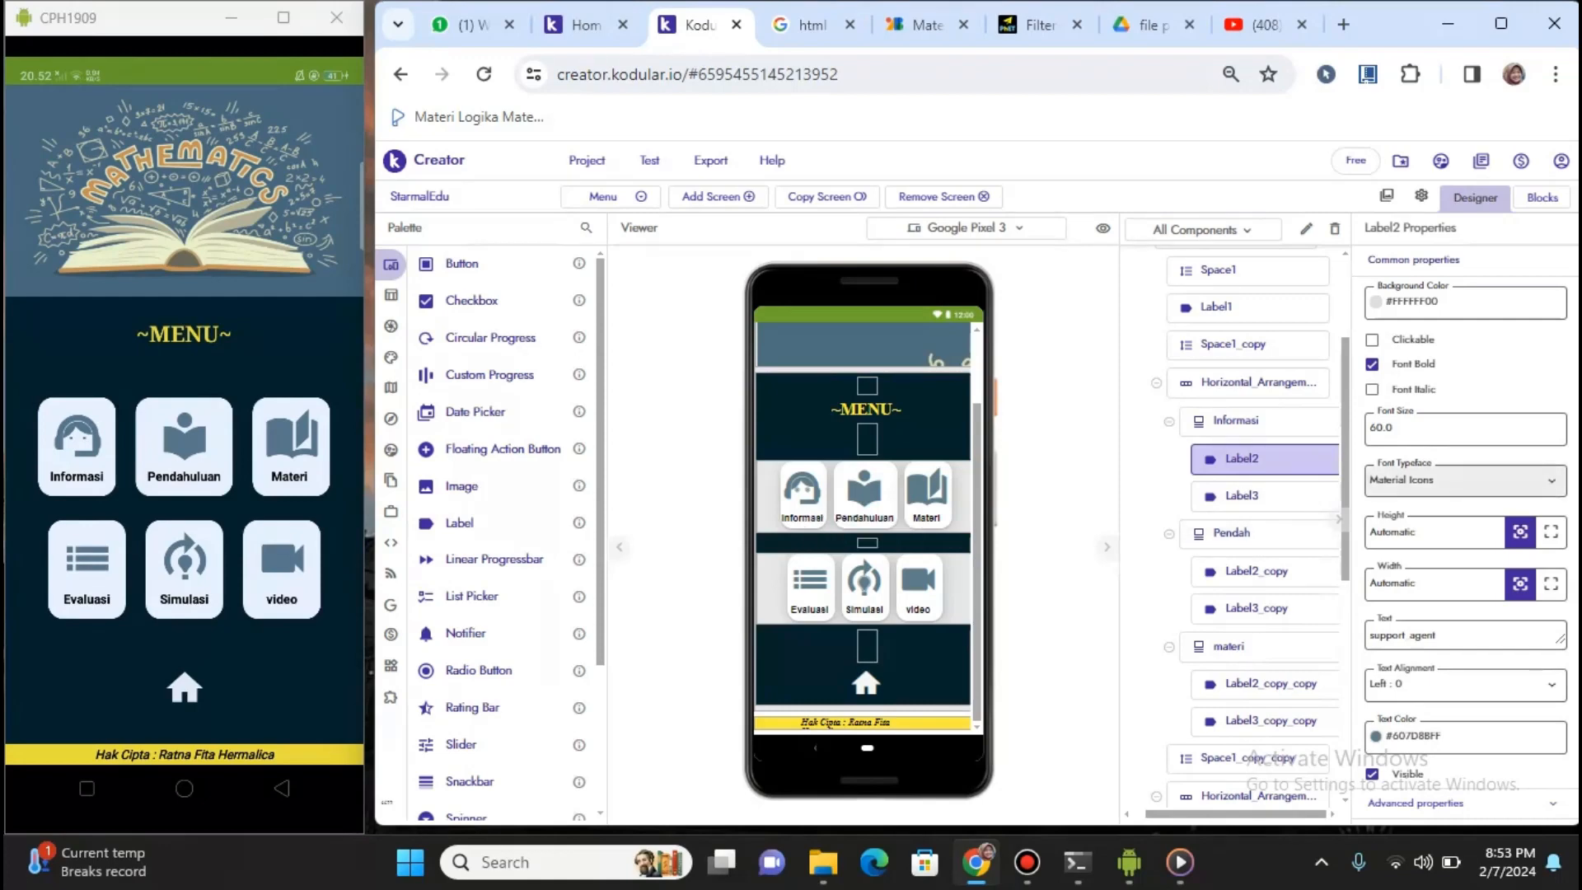
pyautogui.click(1450, 480)
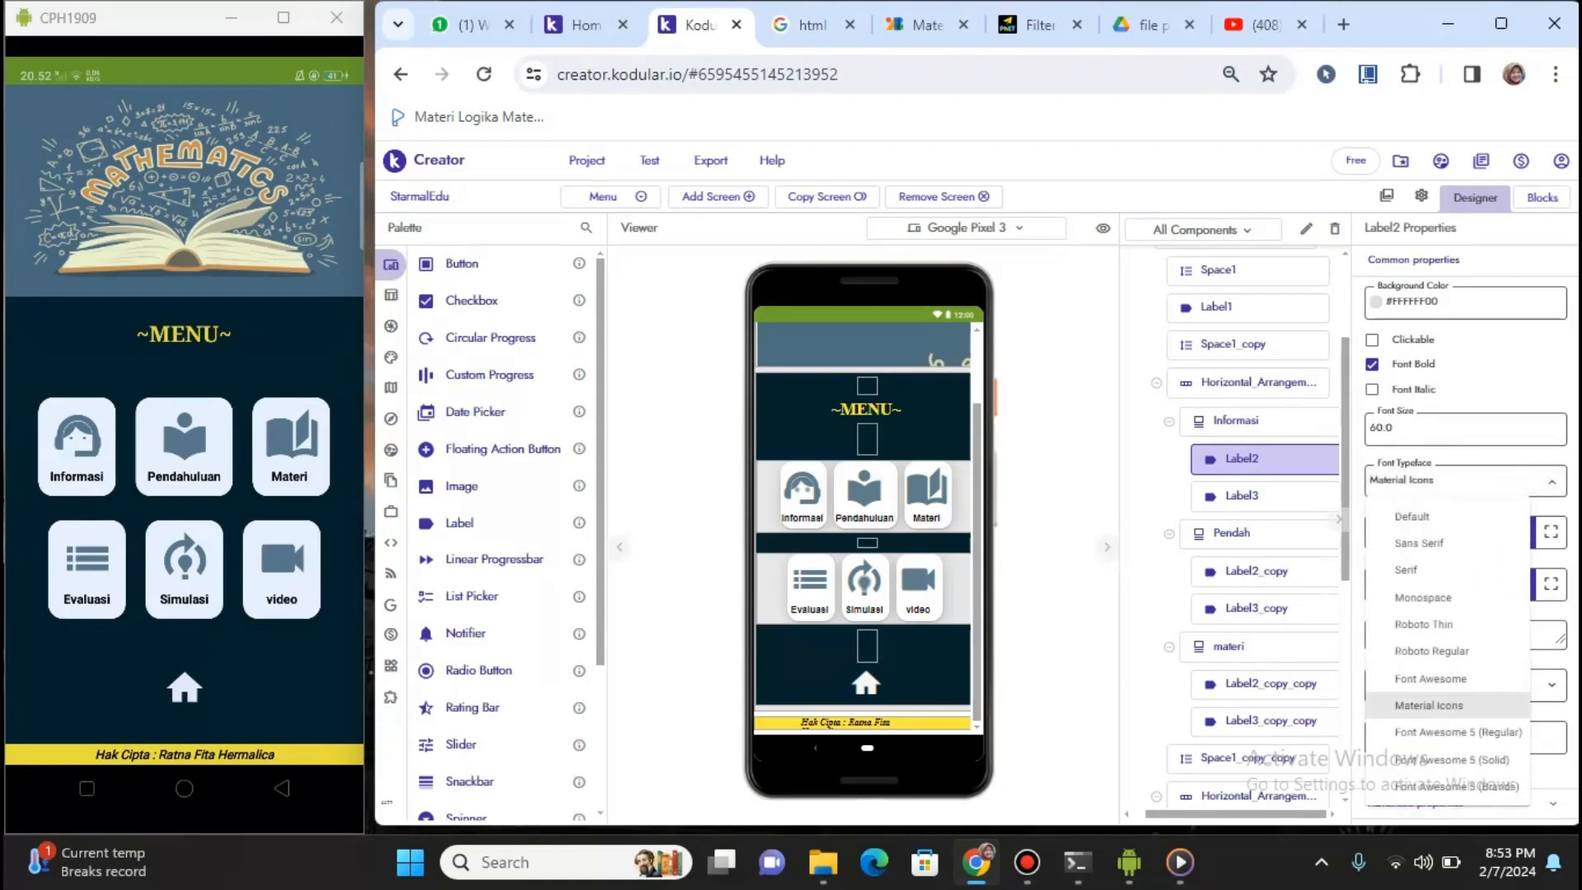
pyautogui.click(1429, 705)
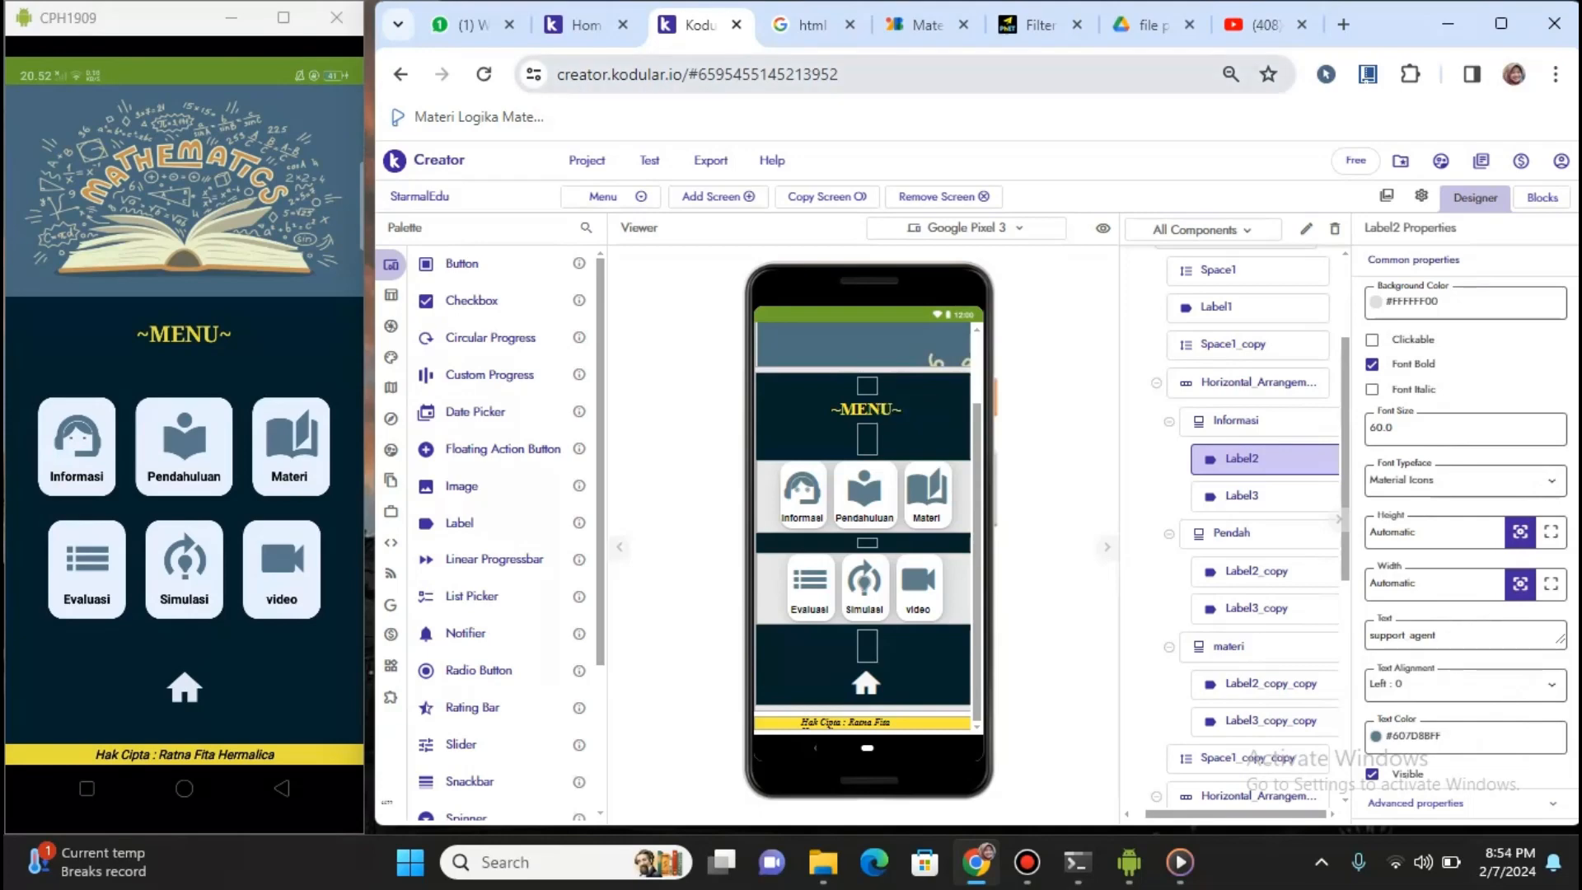
pyautogui.click(921, 25)
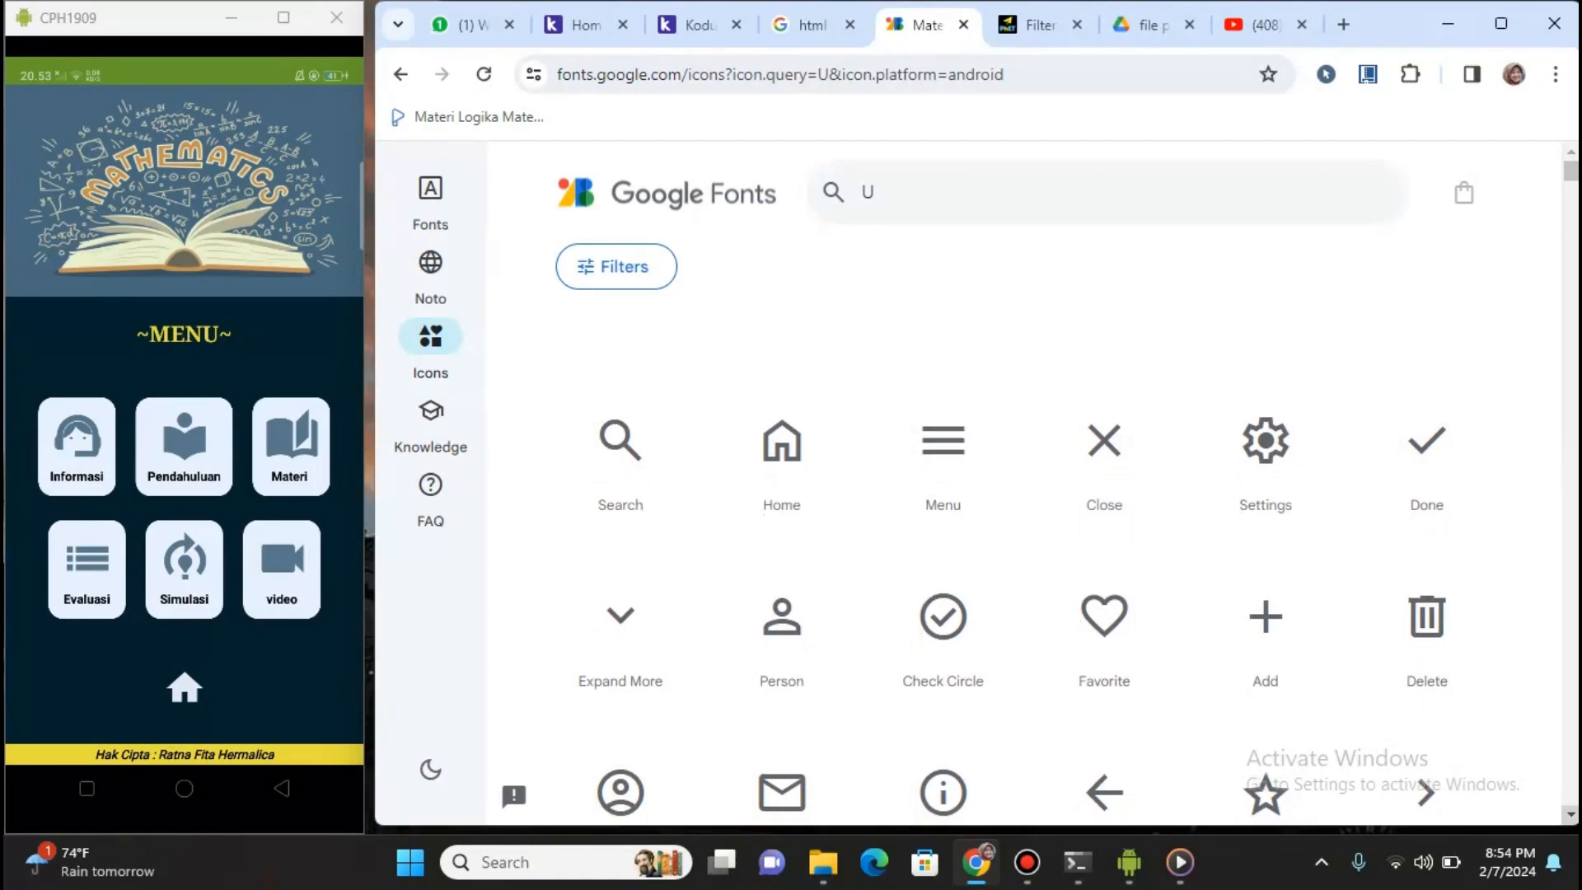
# Look up the Support Agent icon's Android name, support_agent, then return to the Kodular tab
pyautogui.scroll(-4, 1014, 618)
pyautogui.scroll(-8, 1014, 618)
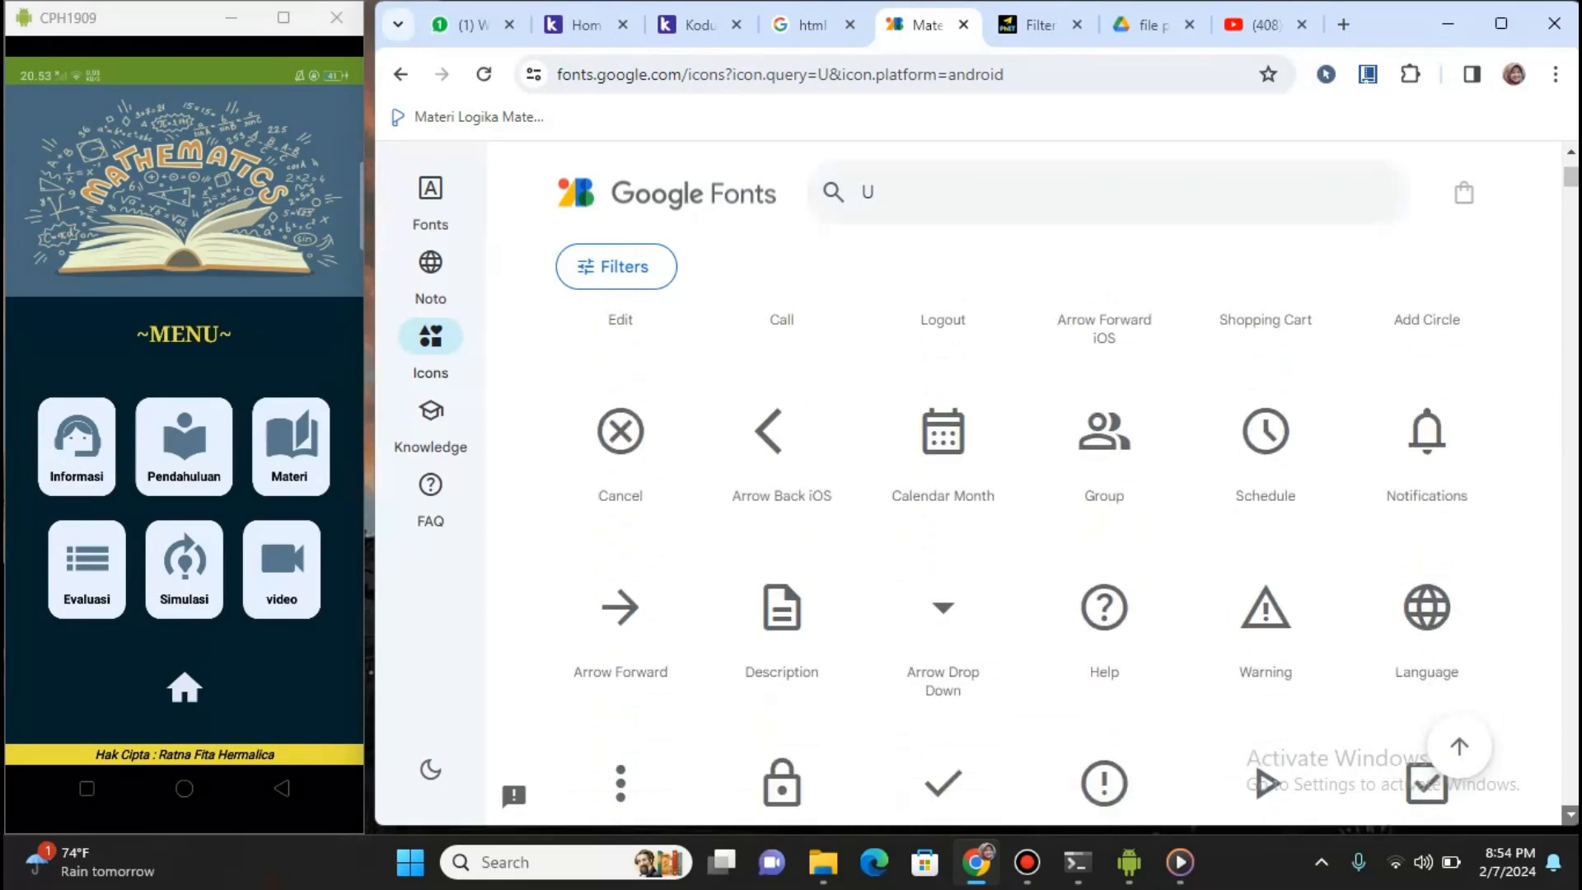
pyautogui.scroll(-3, 1014, 618)
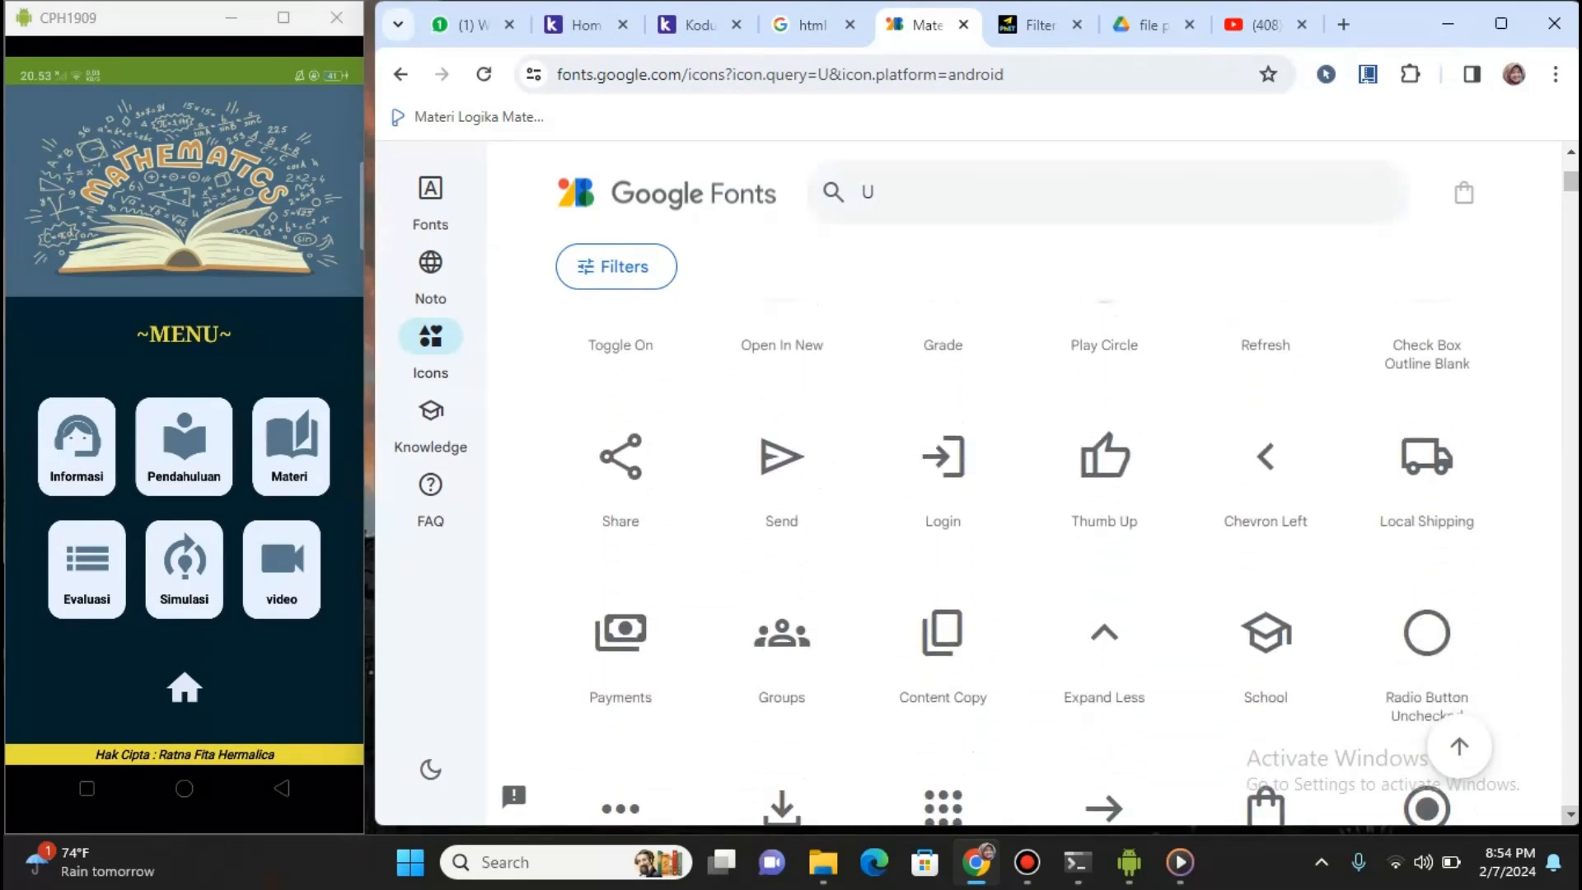
pyautogui.scroll(-2, 1014, 618)
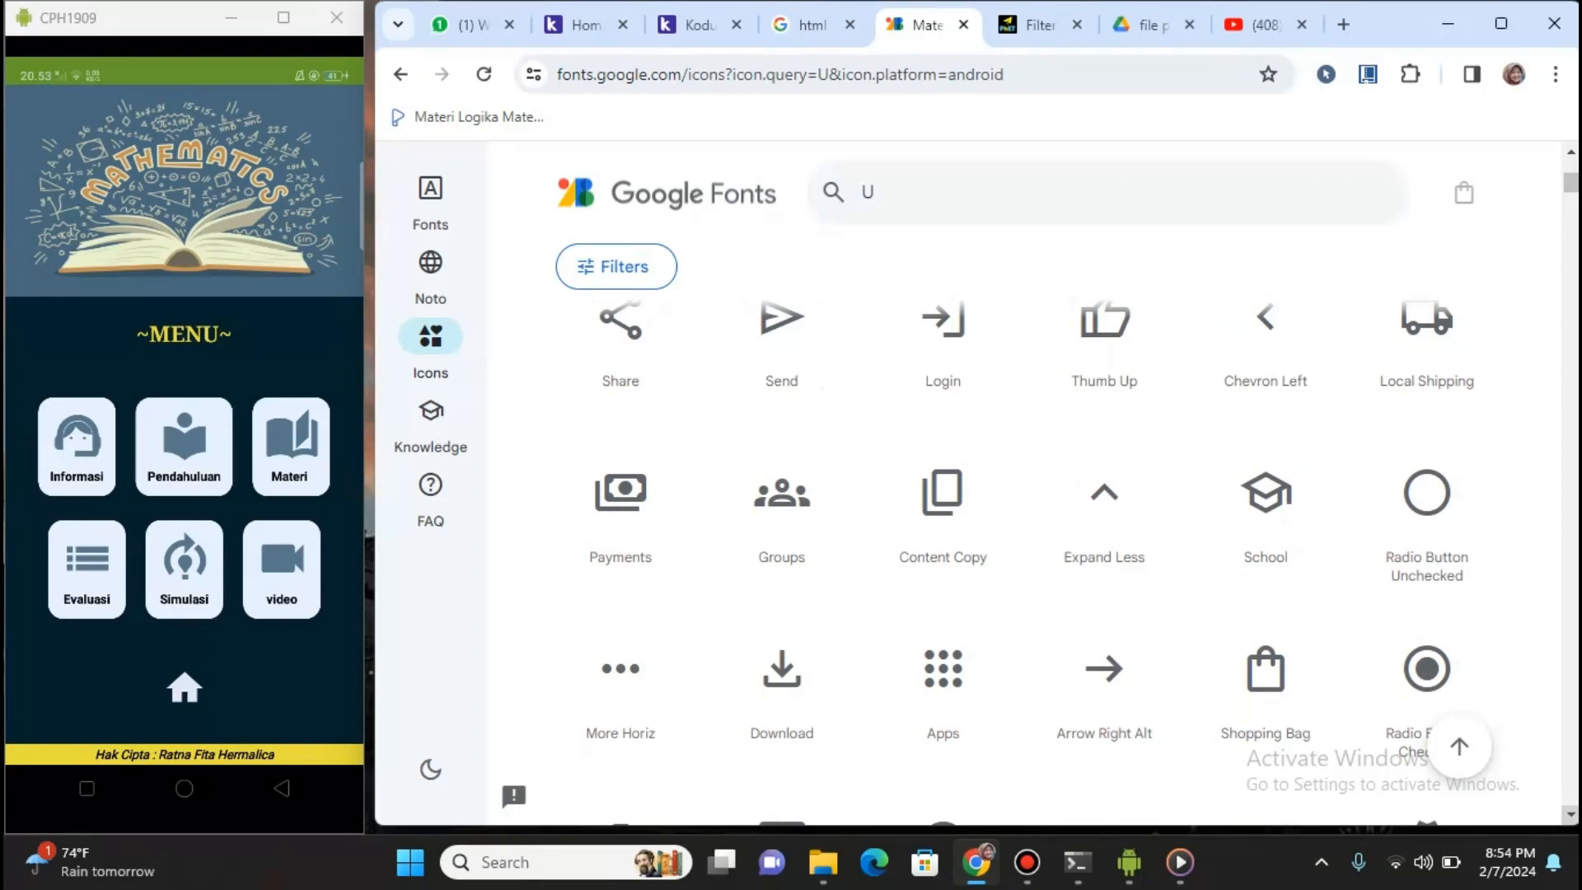
pyautogui.scroll(-3, 1013, 561)
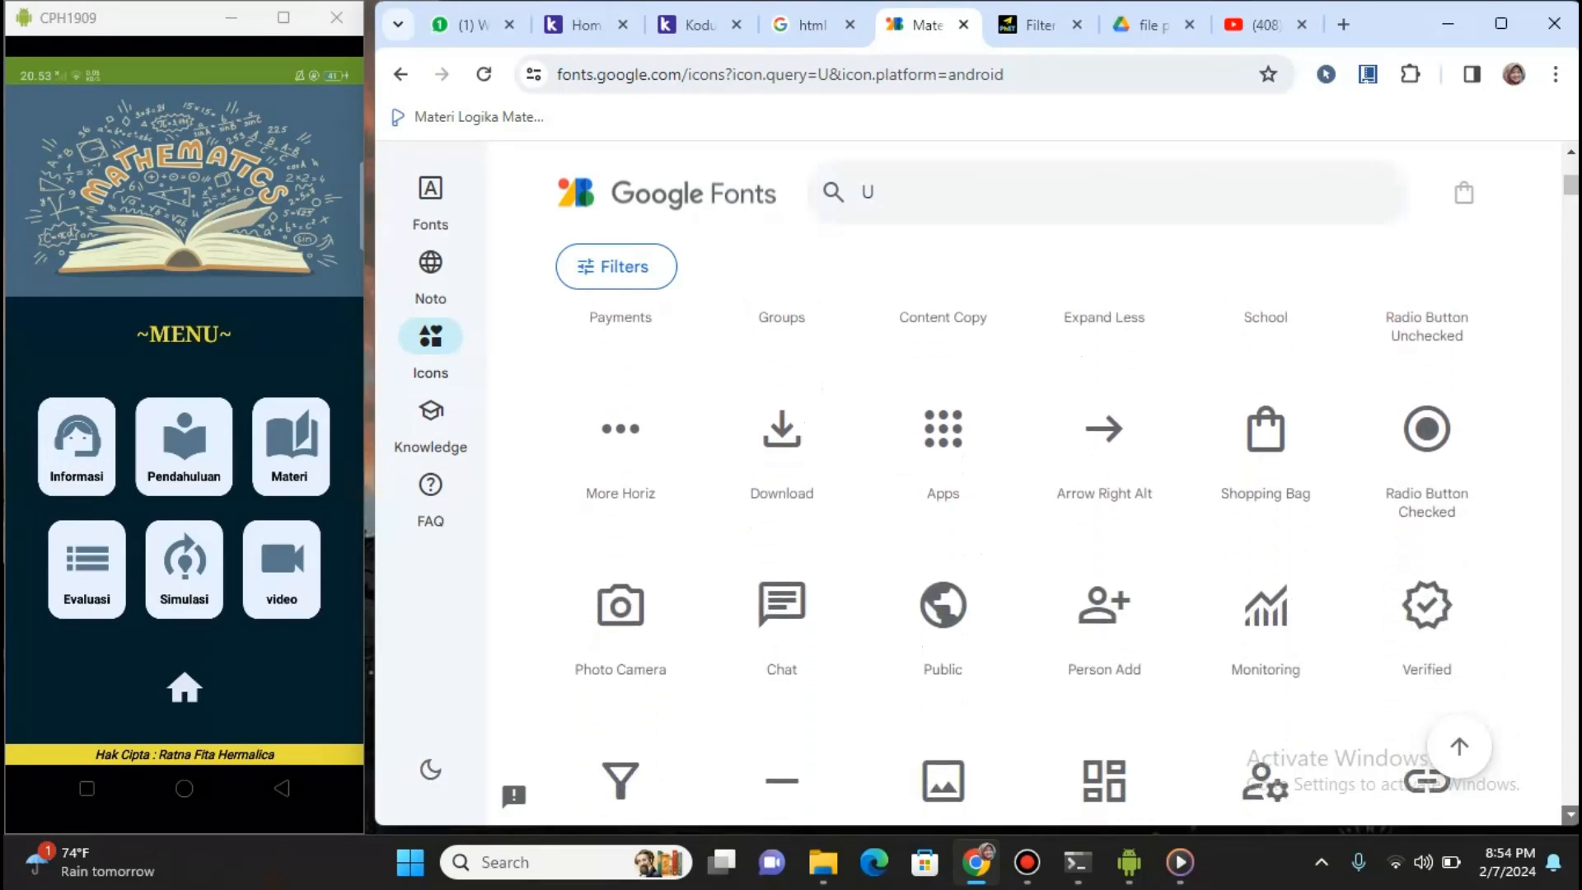
pyautogui.scroll(-4, 1014, 561)
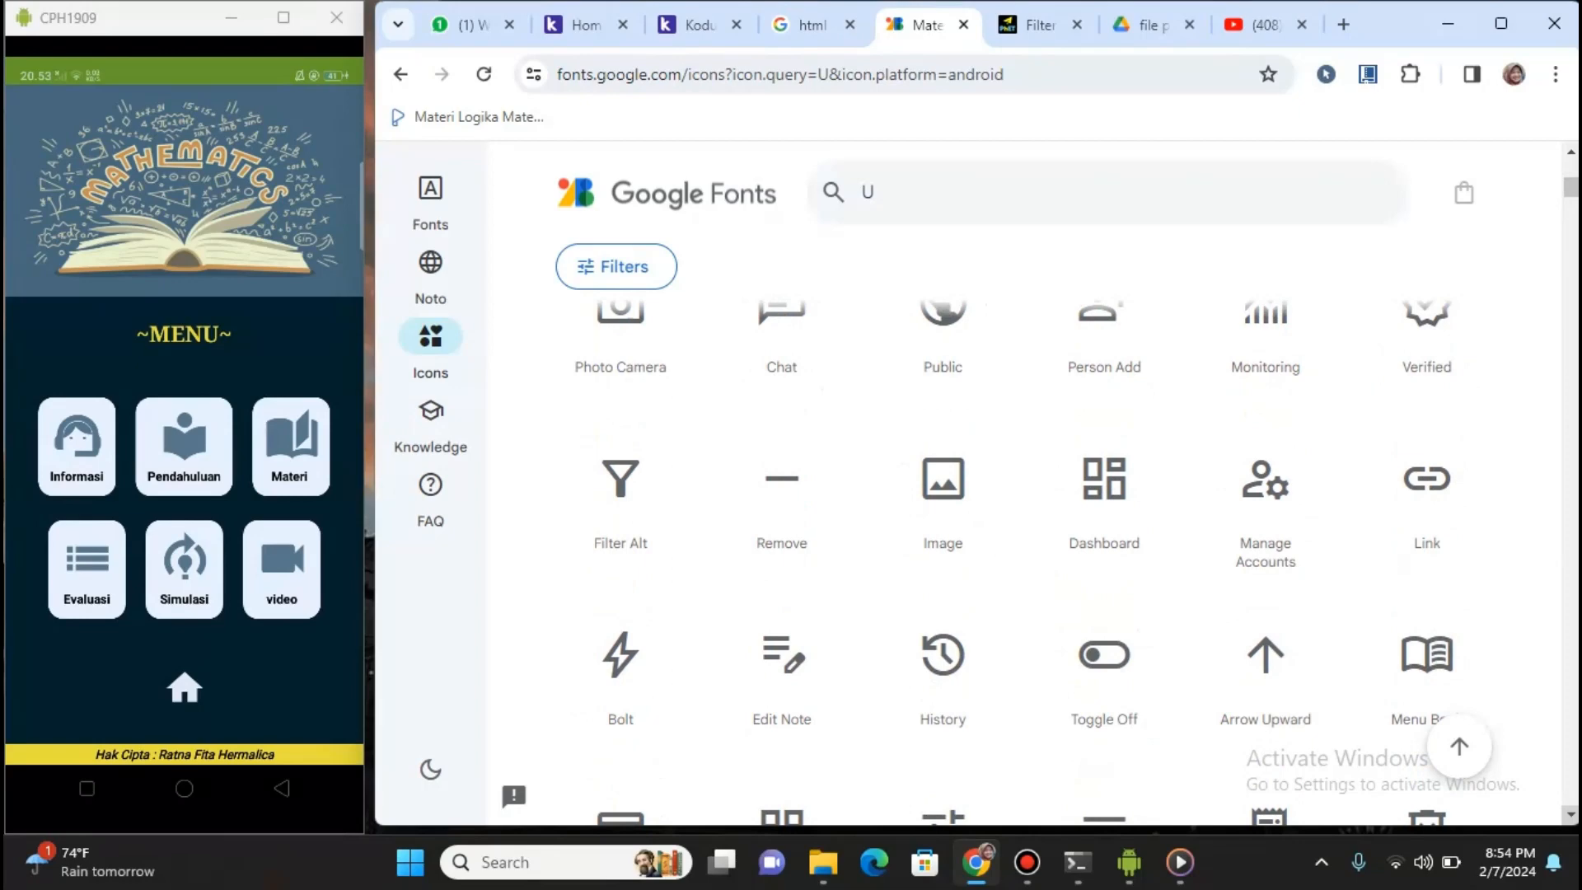
pyautogui.scroll(-4, 1014, 561)
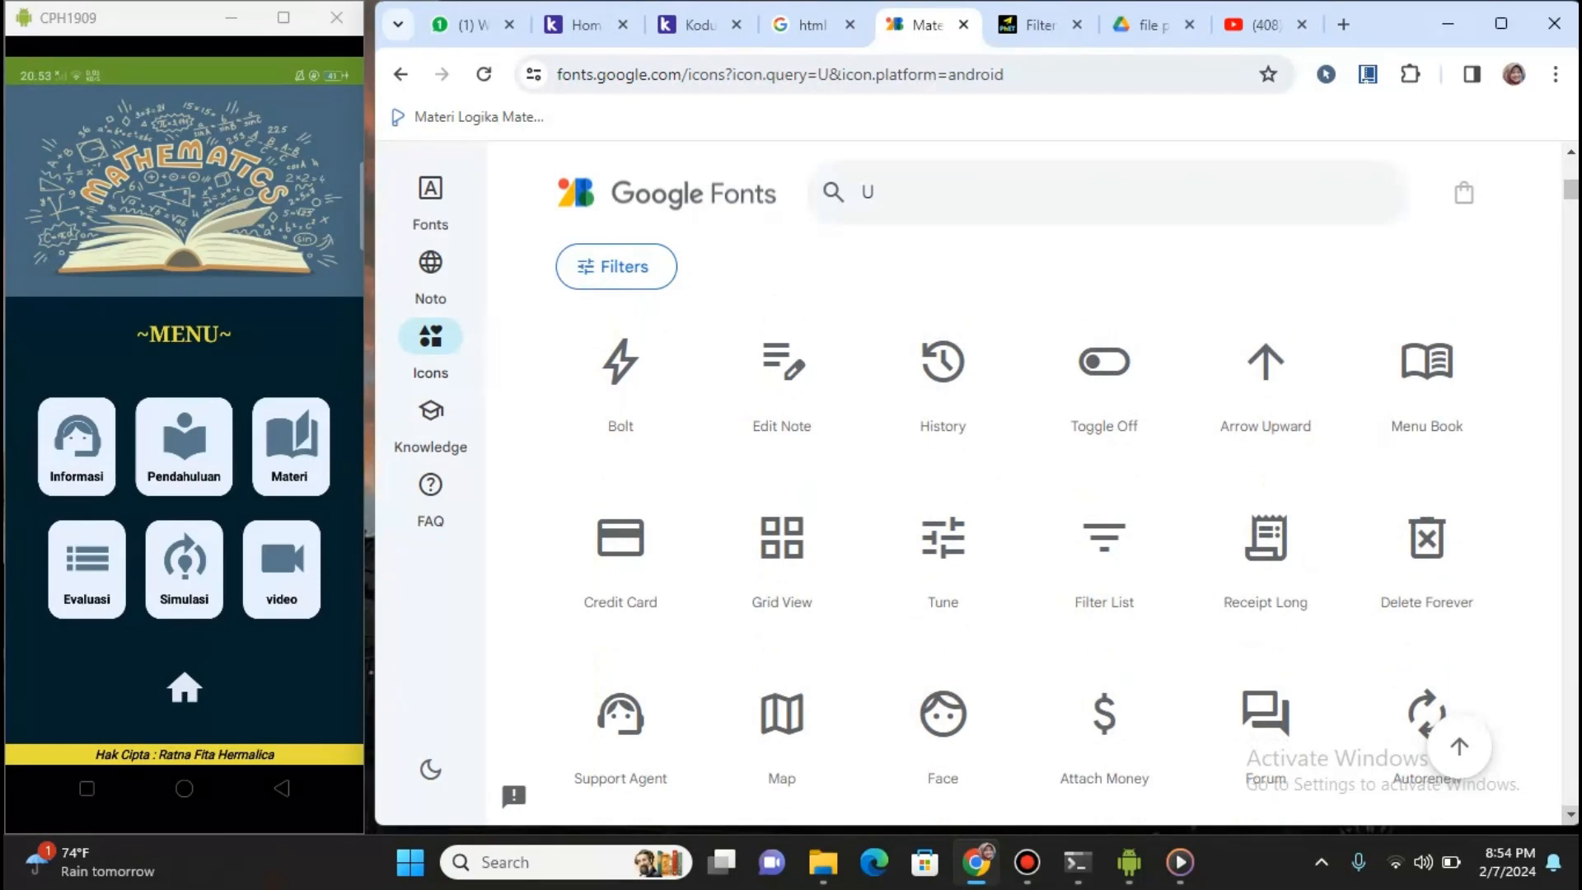
pyautogui.scroll(-3, 1014, 560)
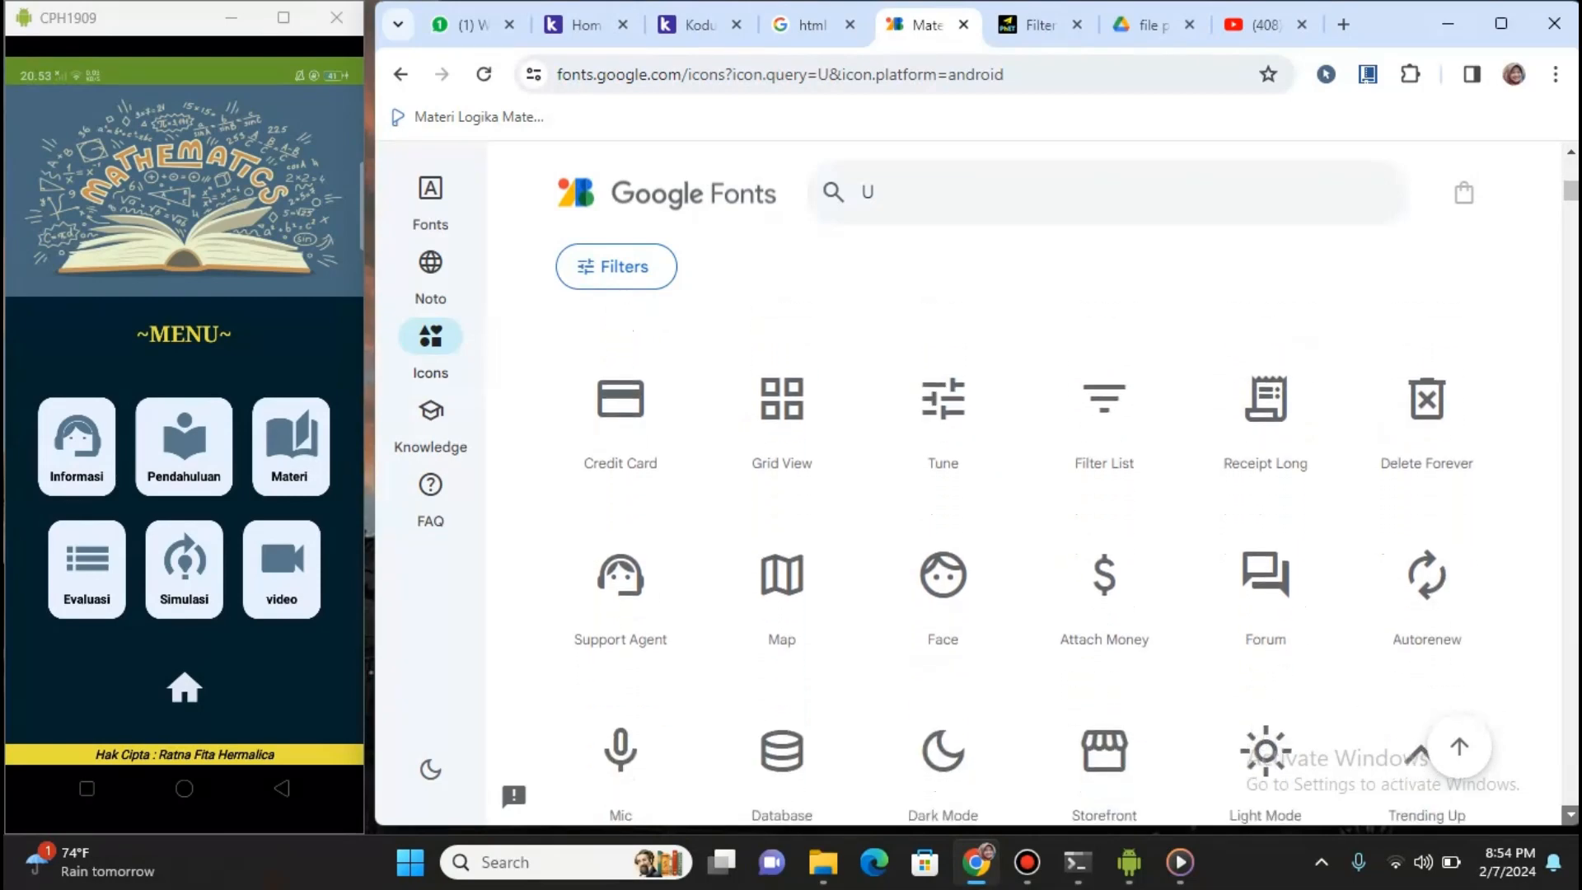
pyautogui.scroll(-3, 1014, 560)
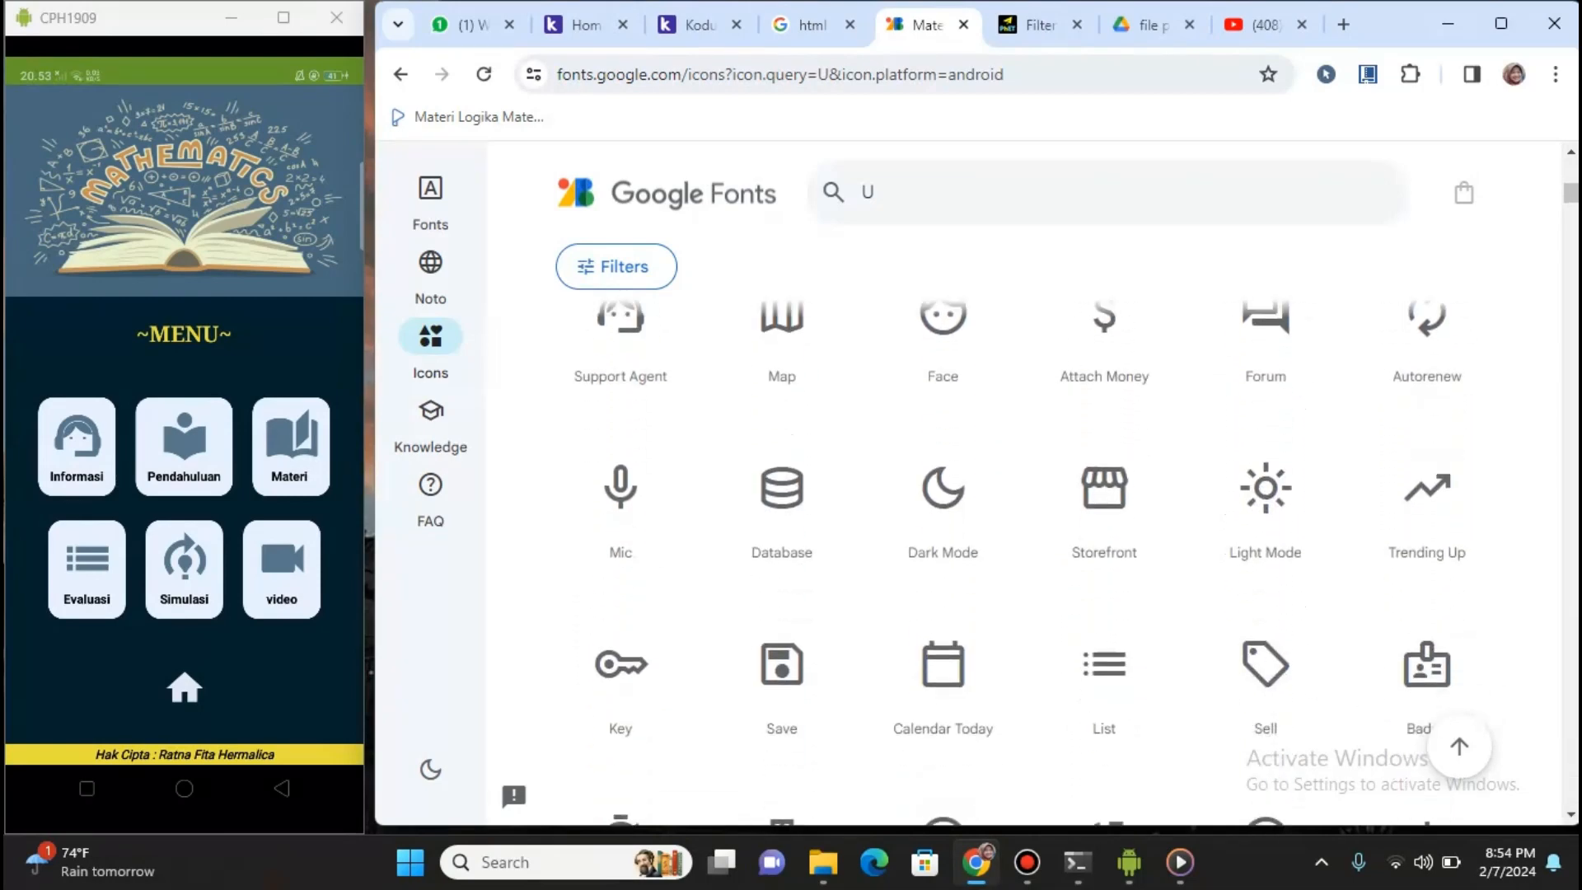
pyautogui.scroll(3, 943, 379)
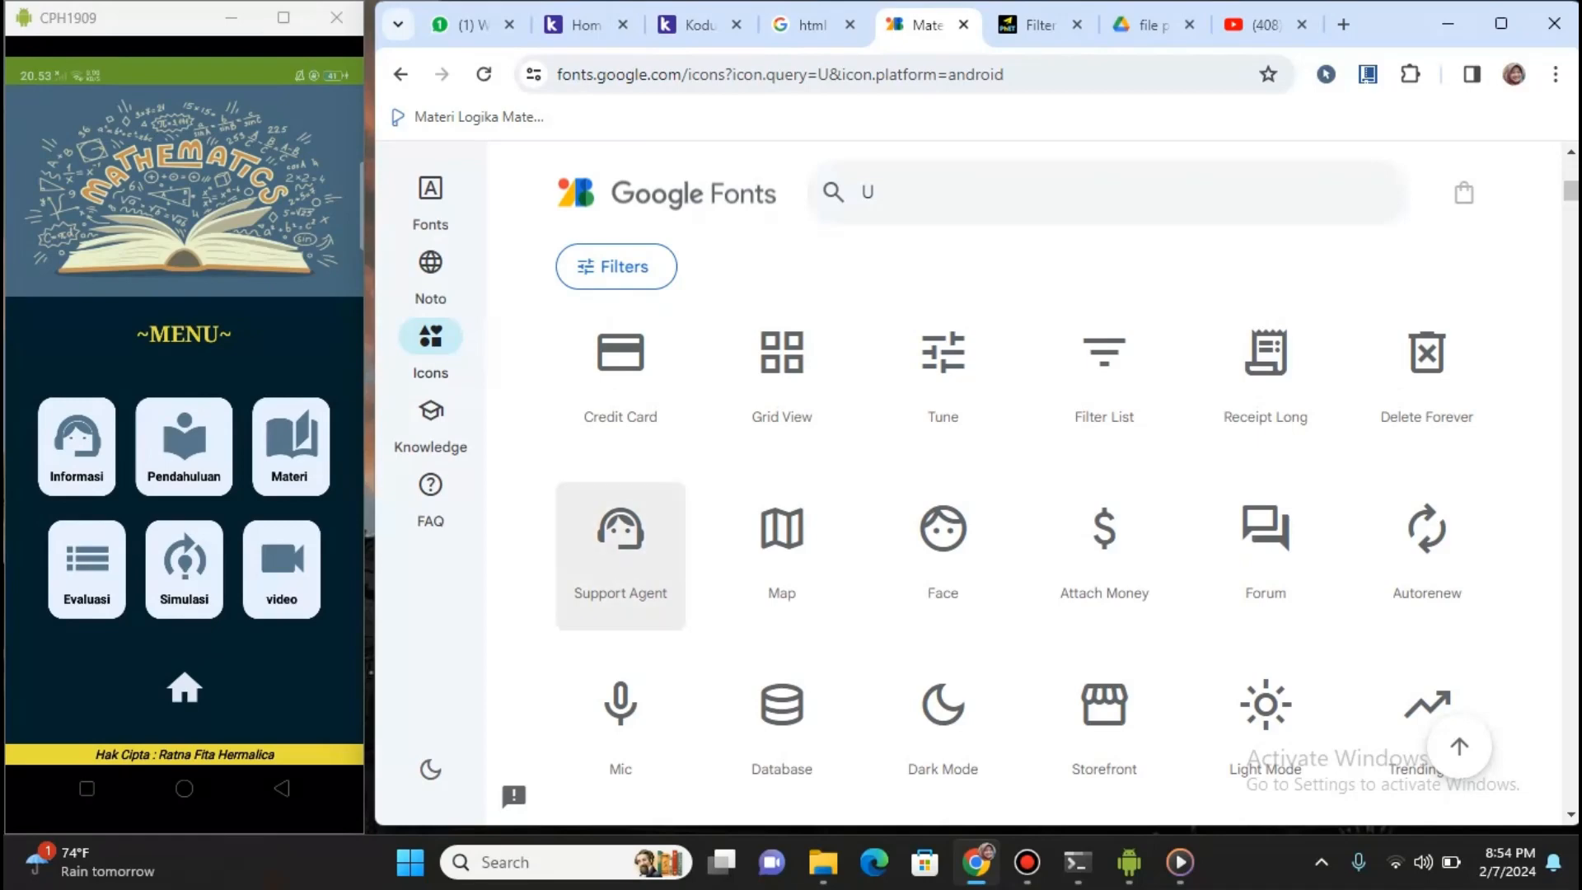
pyautogui.click(621, 544)
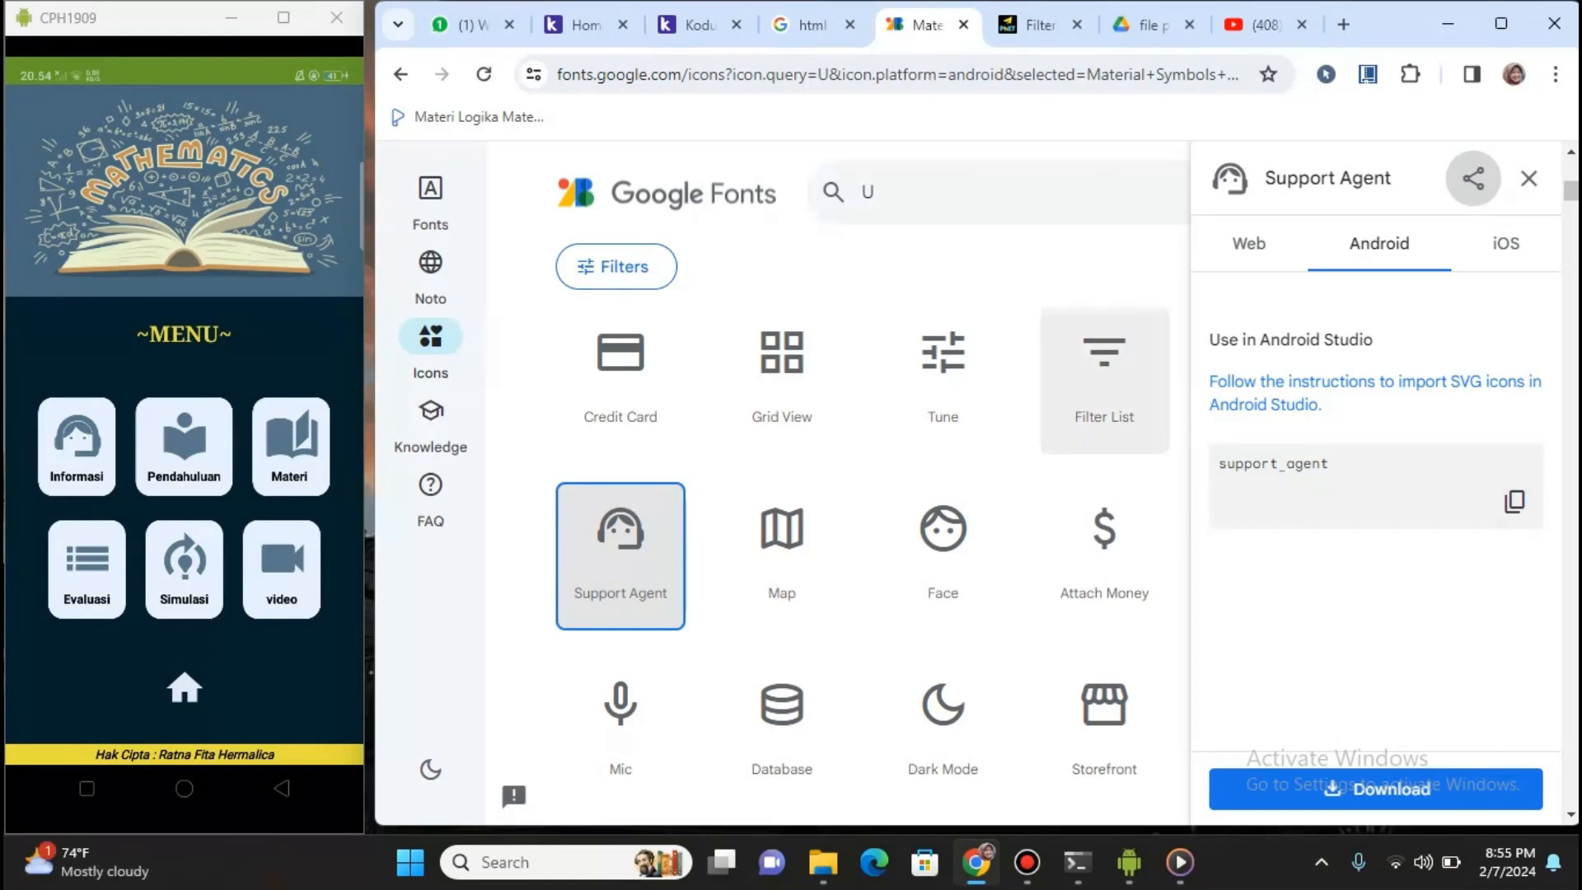
pyautogui.click(700, 25)
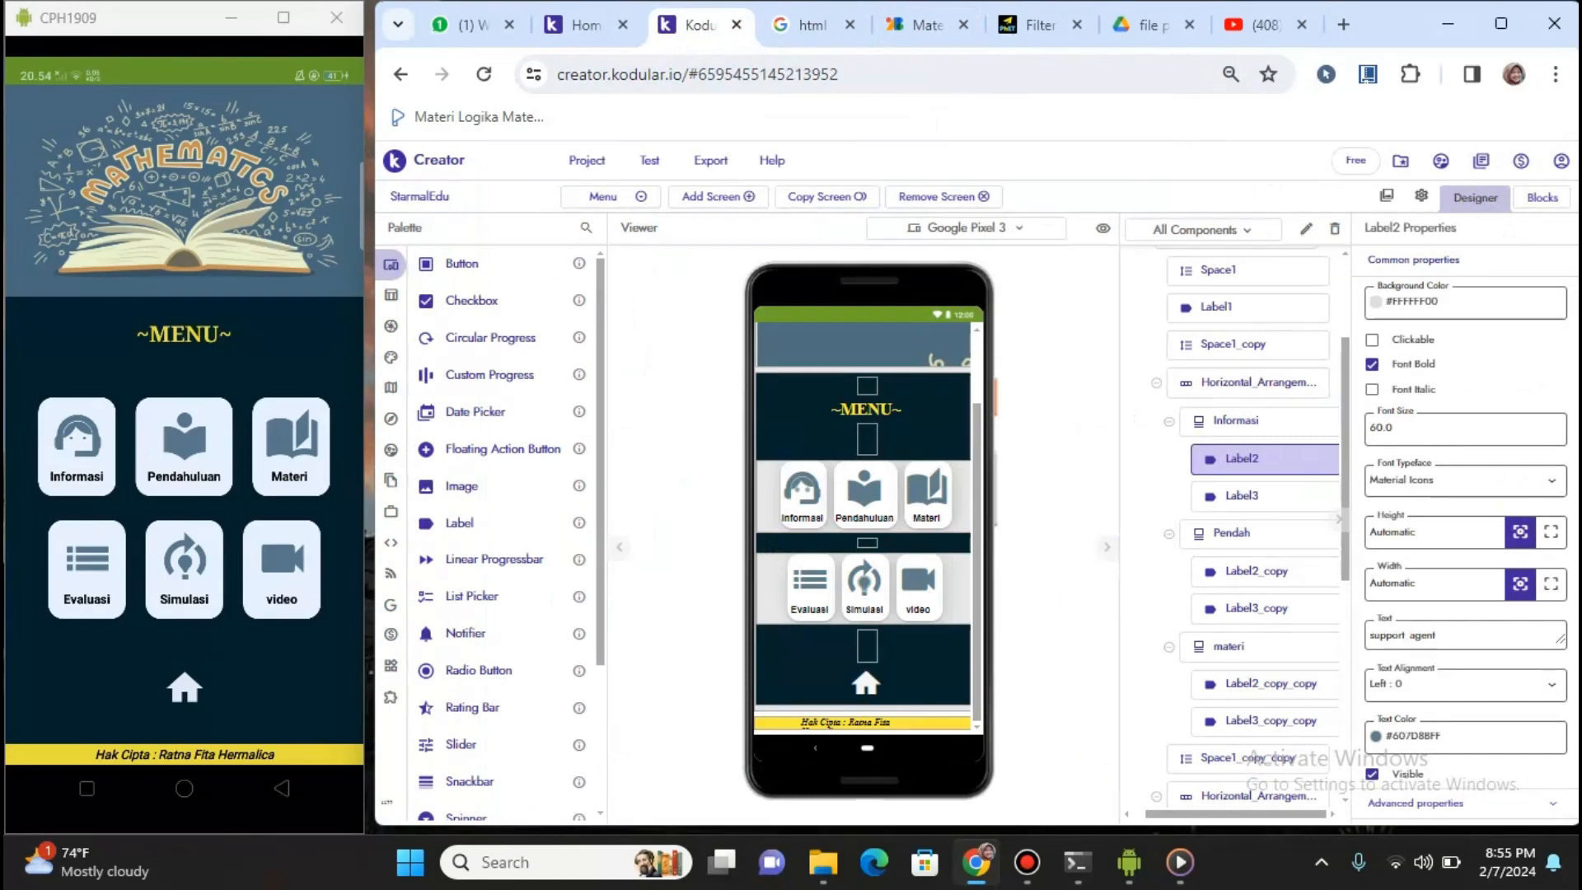
# Confirm Label2's text as support_agent, then view the Pendah and materi cards' properties
pyautogui.click(1444, 636)
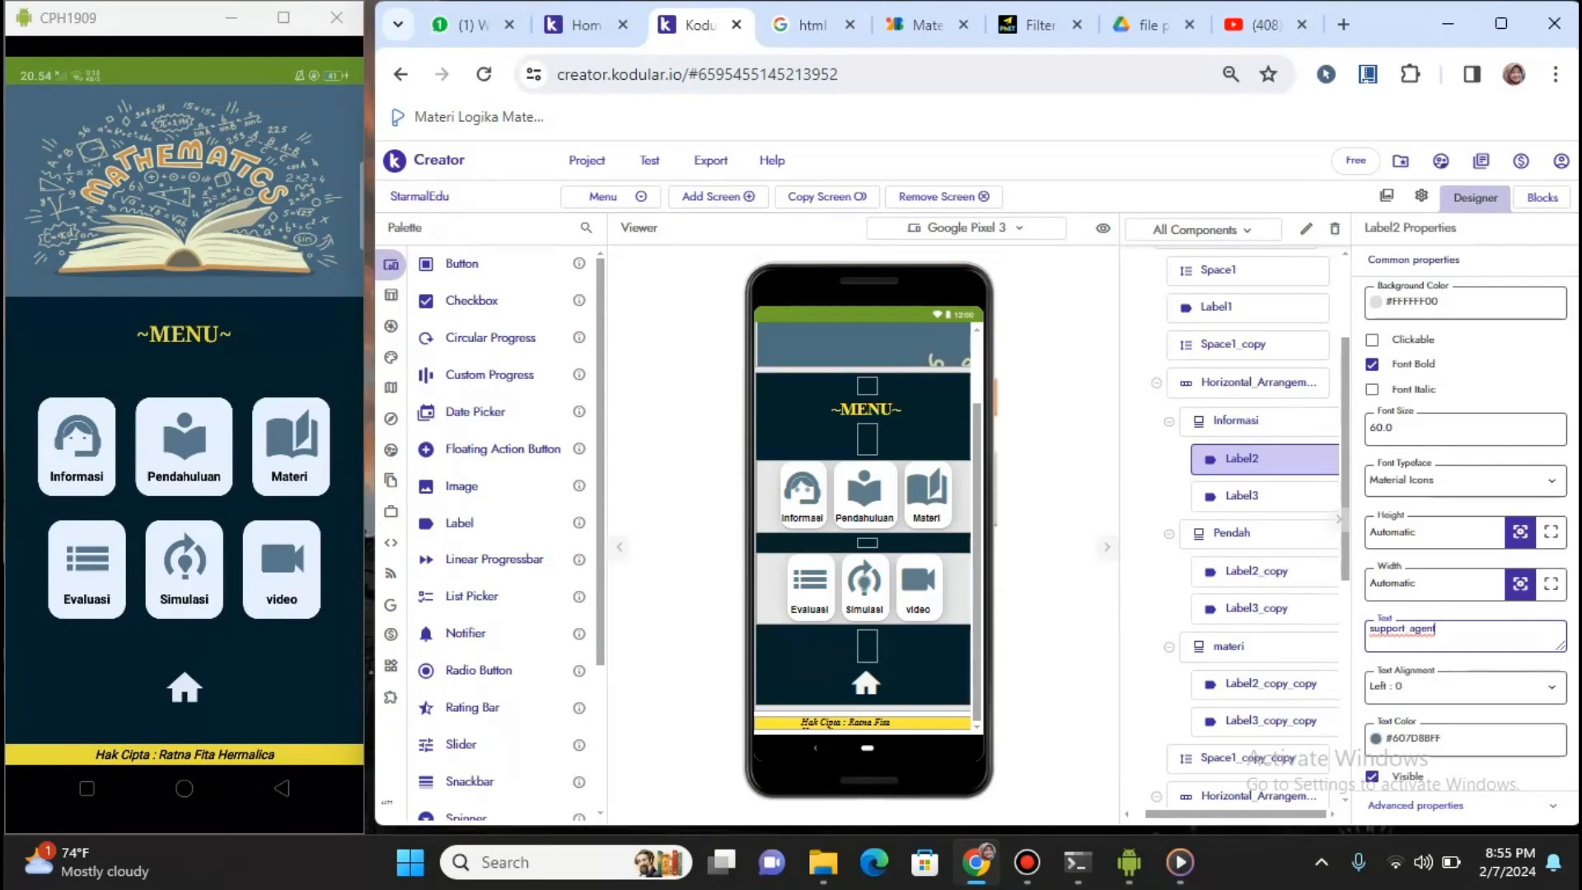
pyautogui.press('BackSpace')
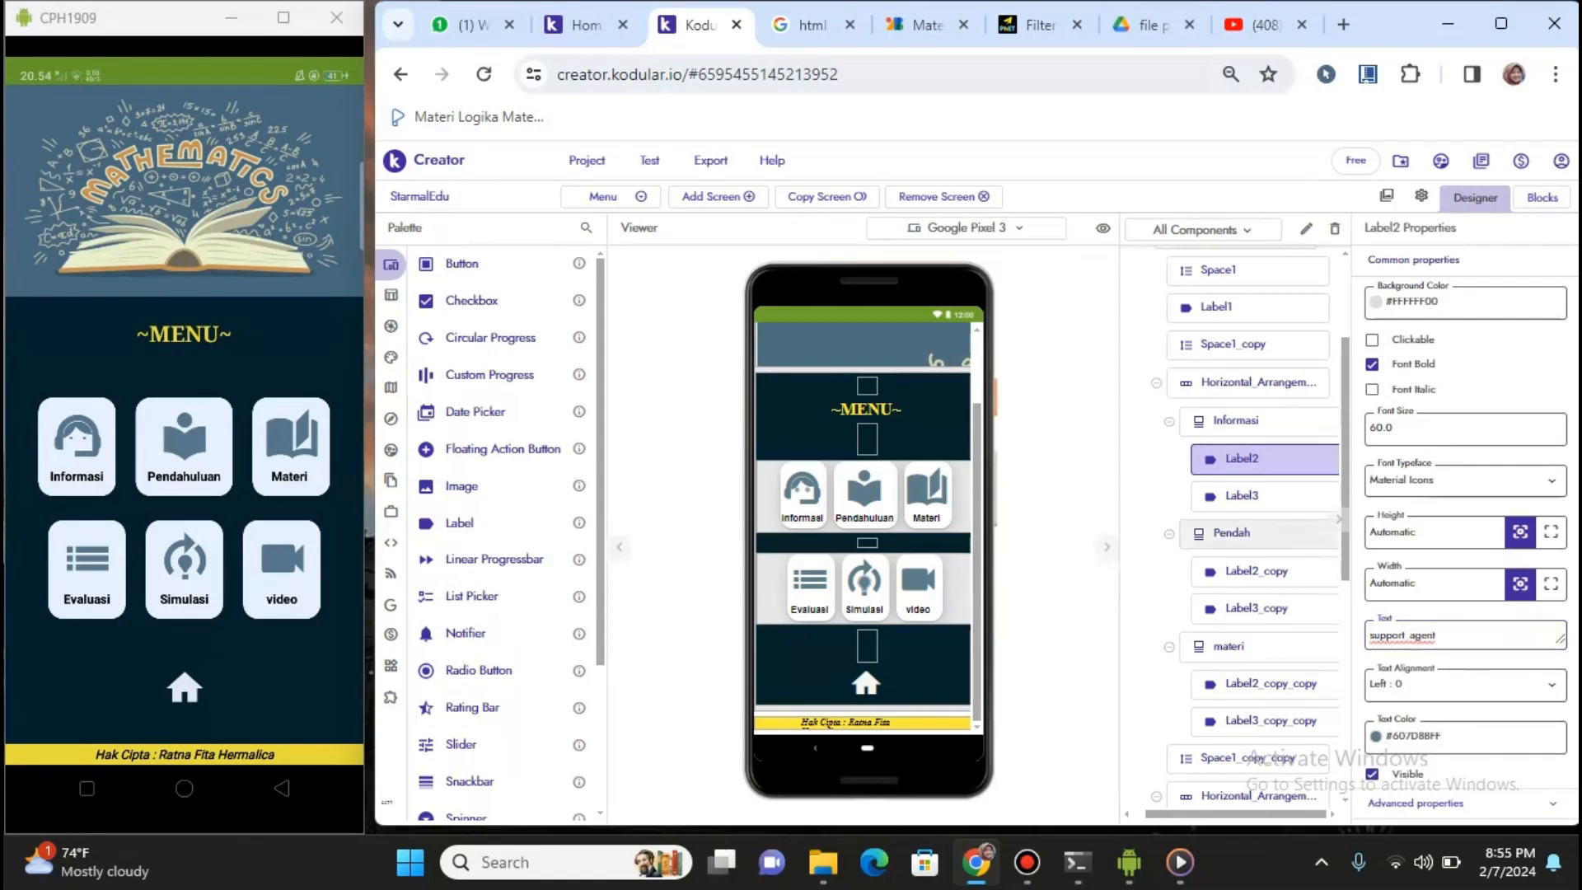
pyautogui.click(1232, 532)
pyautogui.click(1229, 646)
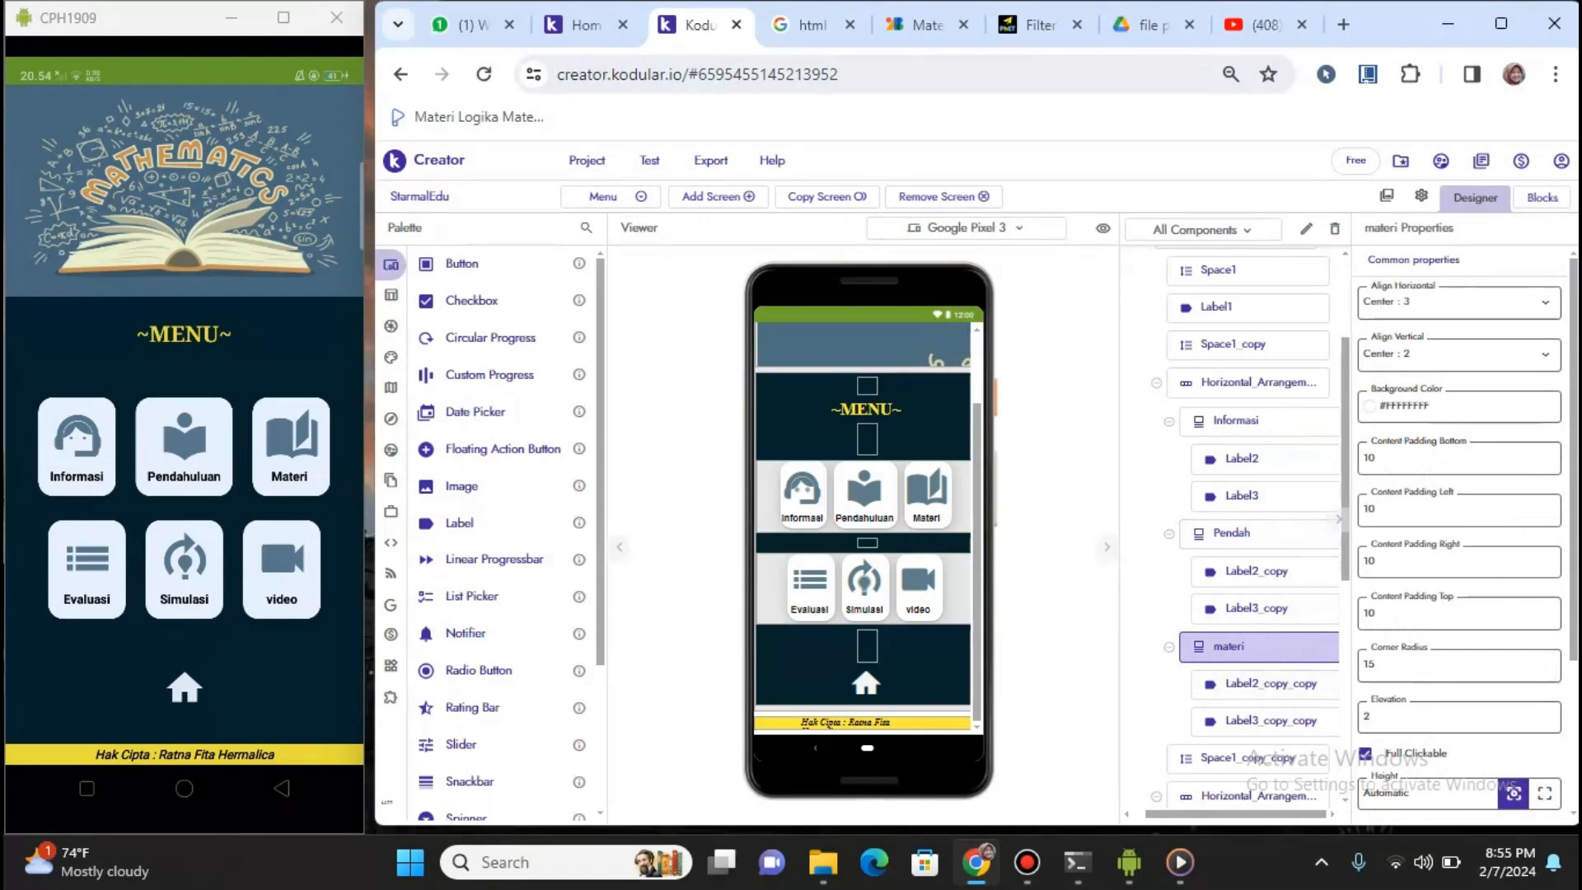
# Review the evaluasi, Simulasi and video cards, then Label5's bold size-45 'home' icon properties
pyautogui.scroll(-6, 1236, 527)
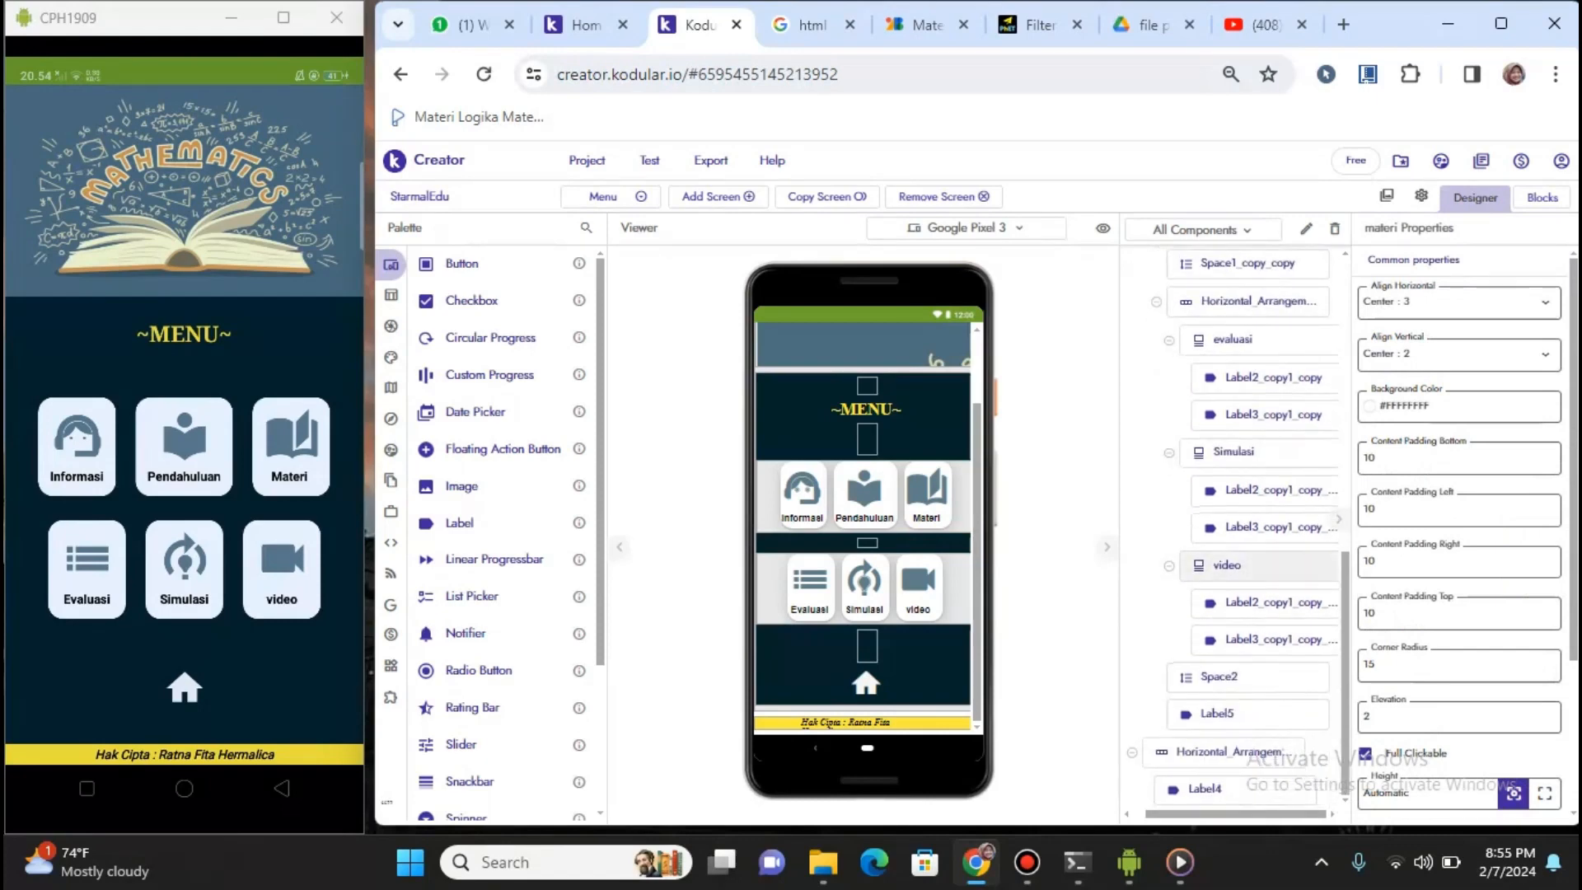
pyautogui.click(1234, 339)
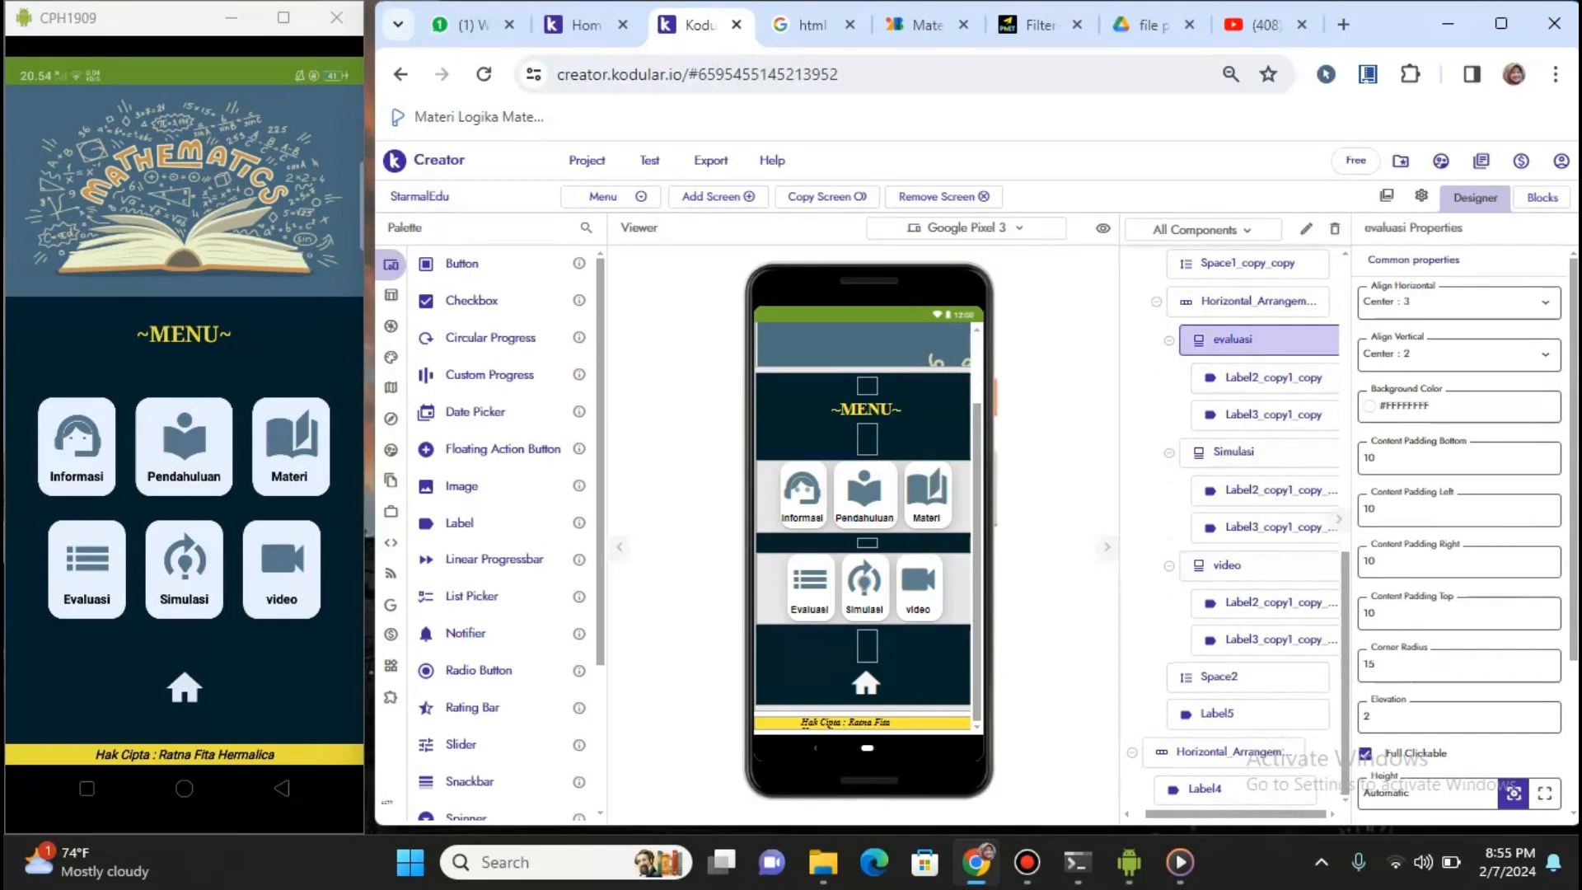
pyautogui.click(1234, 452)
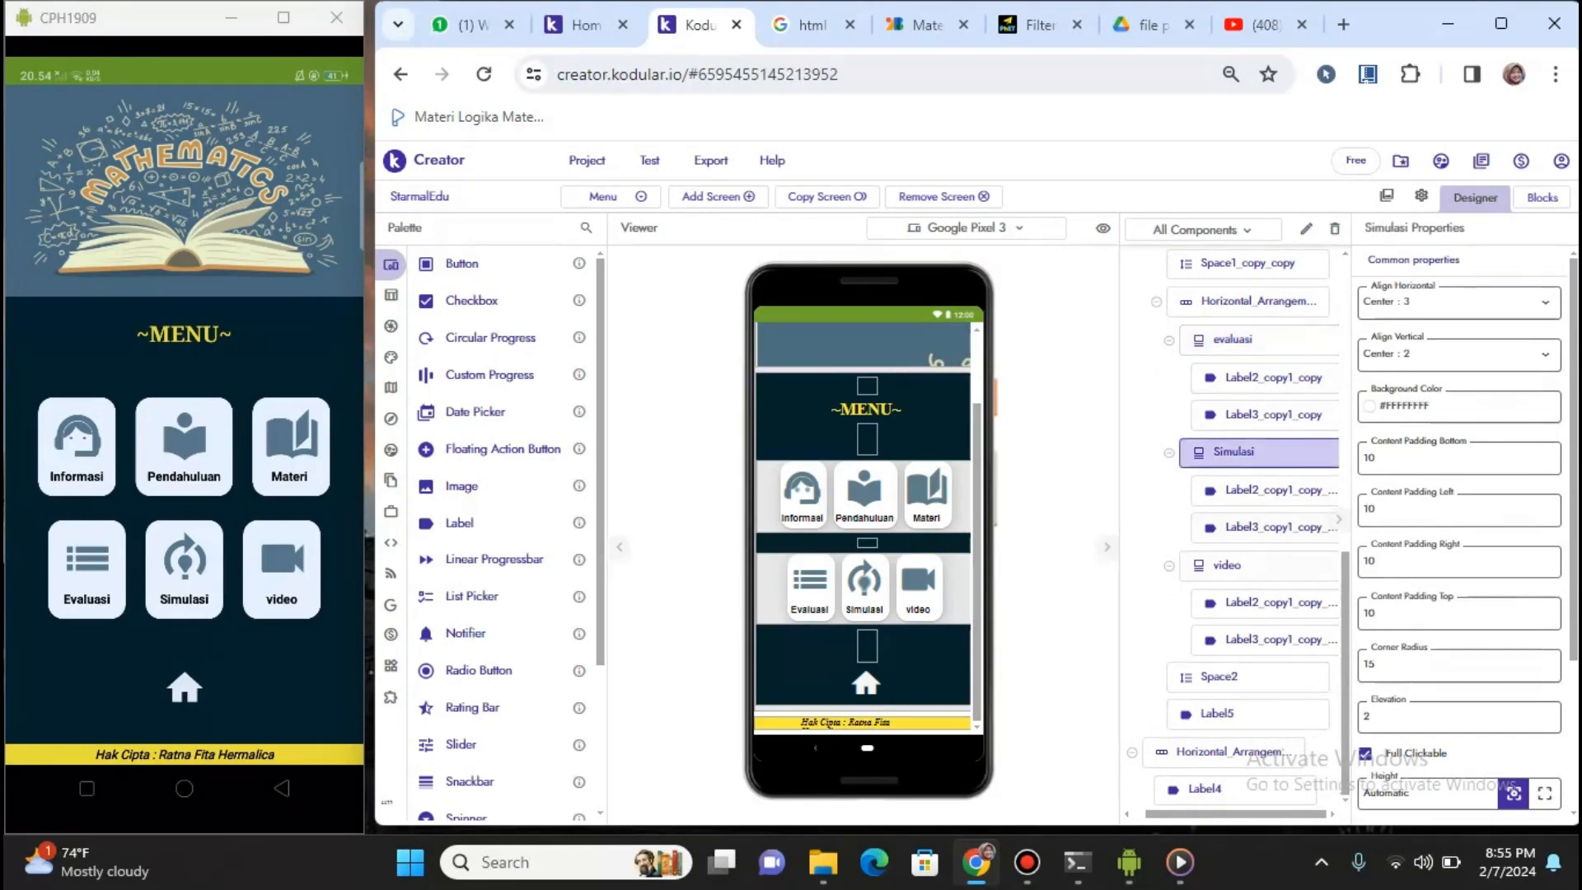
pyautogui.click(1228, 566)
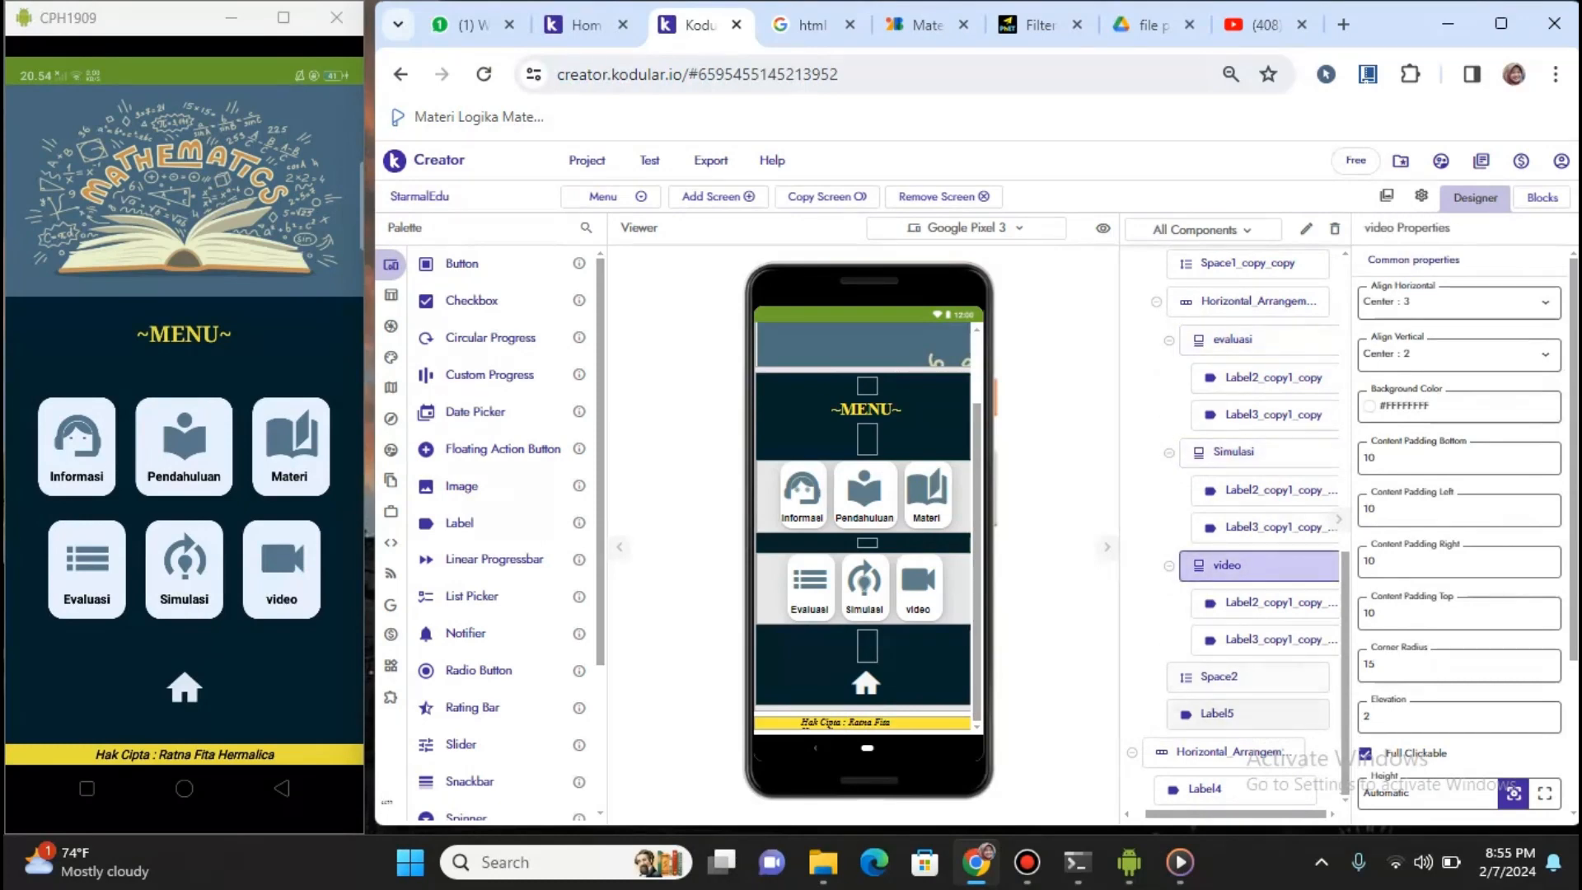
pyautogui.click(1217, 714)
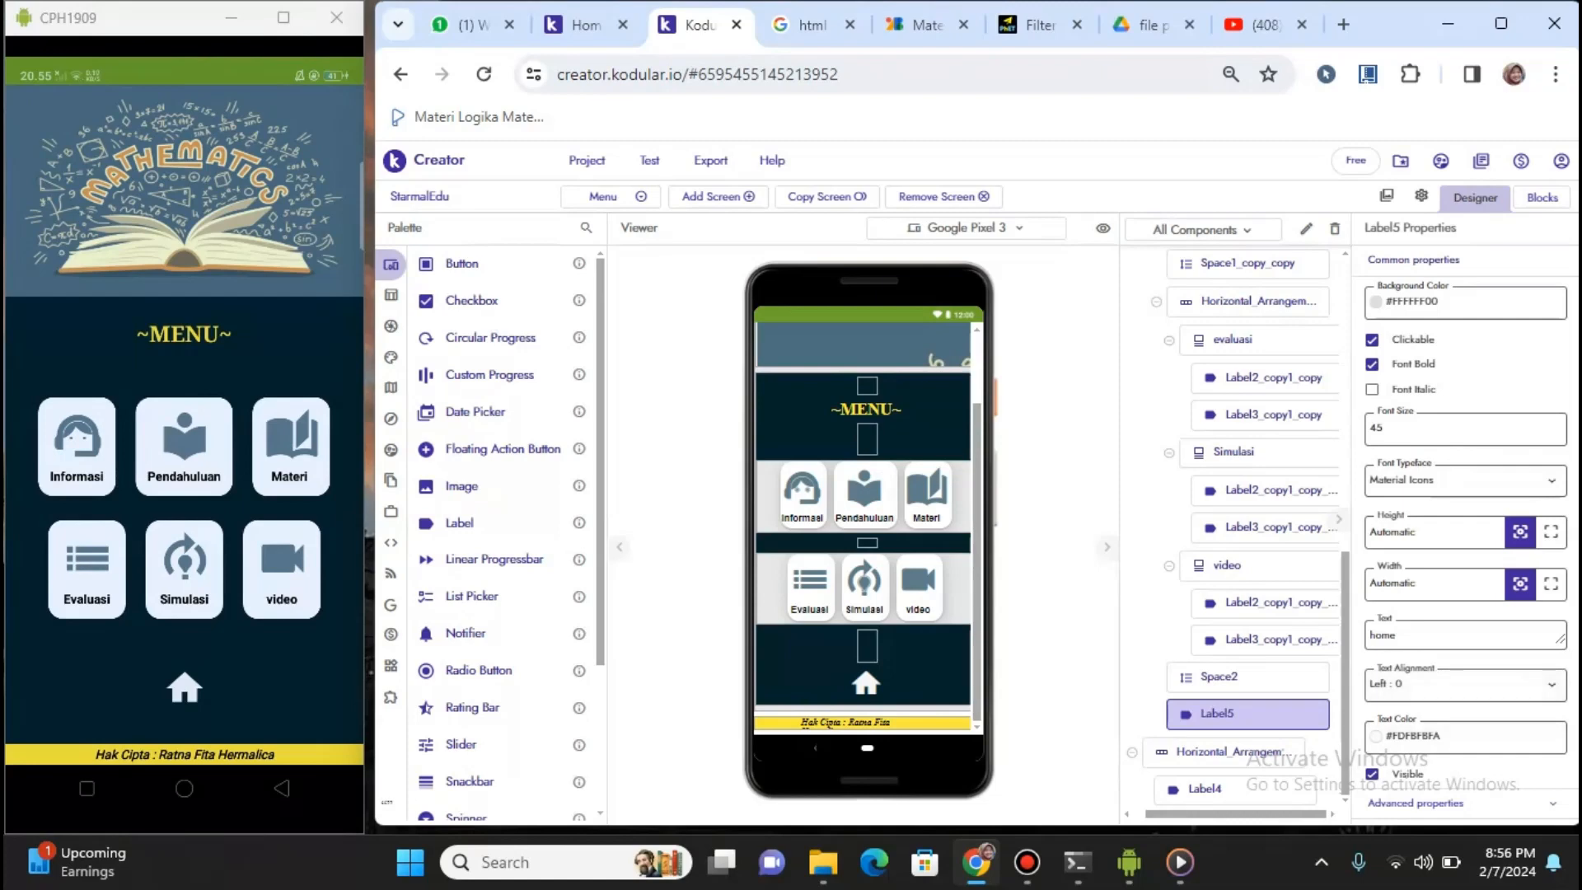
pyautogui.hotkey('ctrl', 'a')
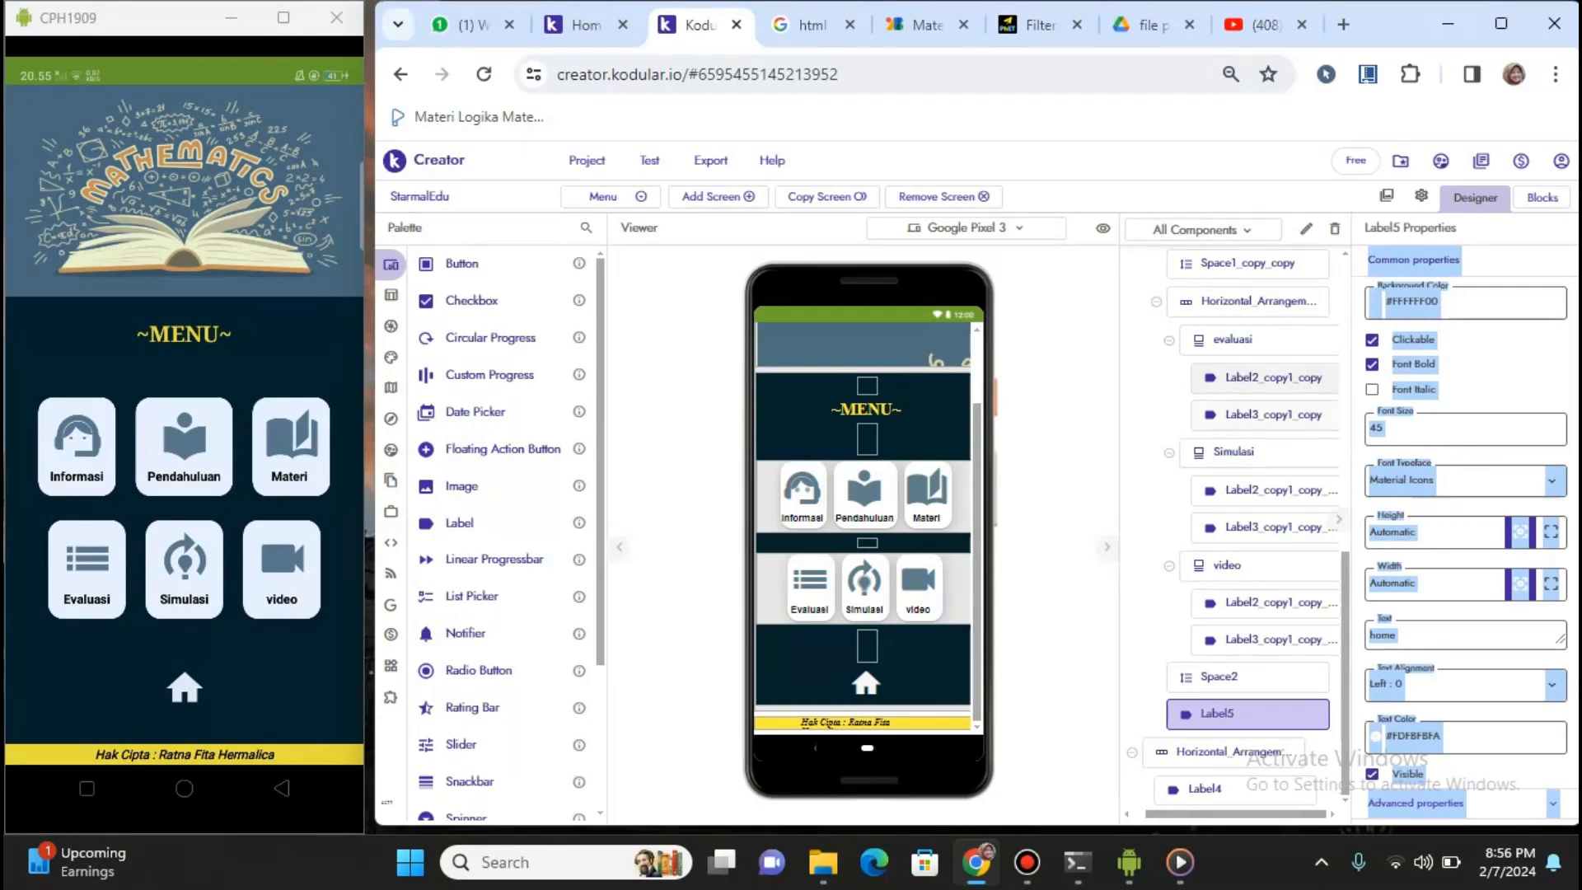
# Minimize the phone mirror, select the Informasi card, and switch to the Menu screen's Blocks view
pyautogui.click(1059, 445)
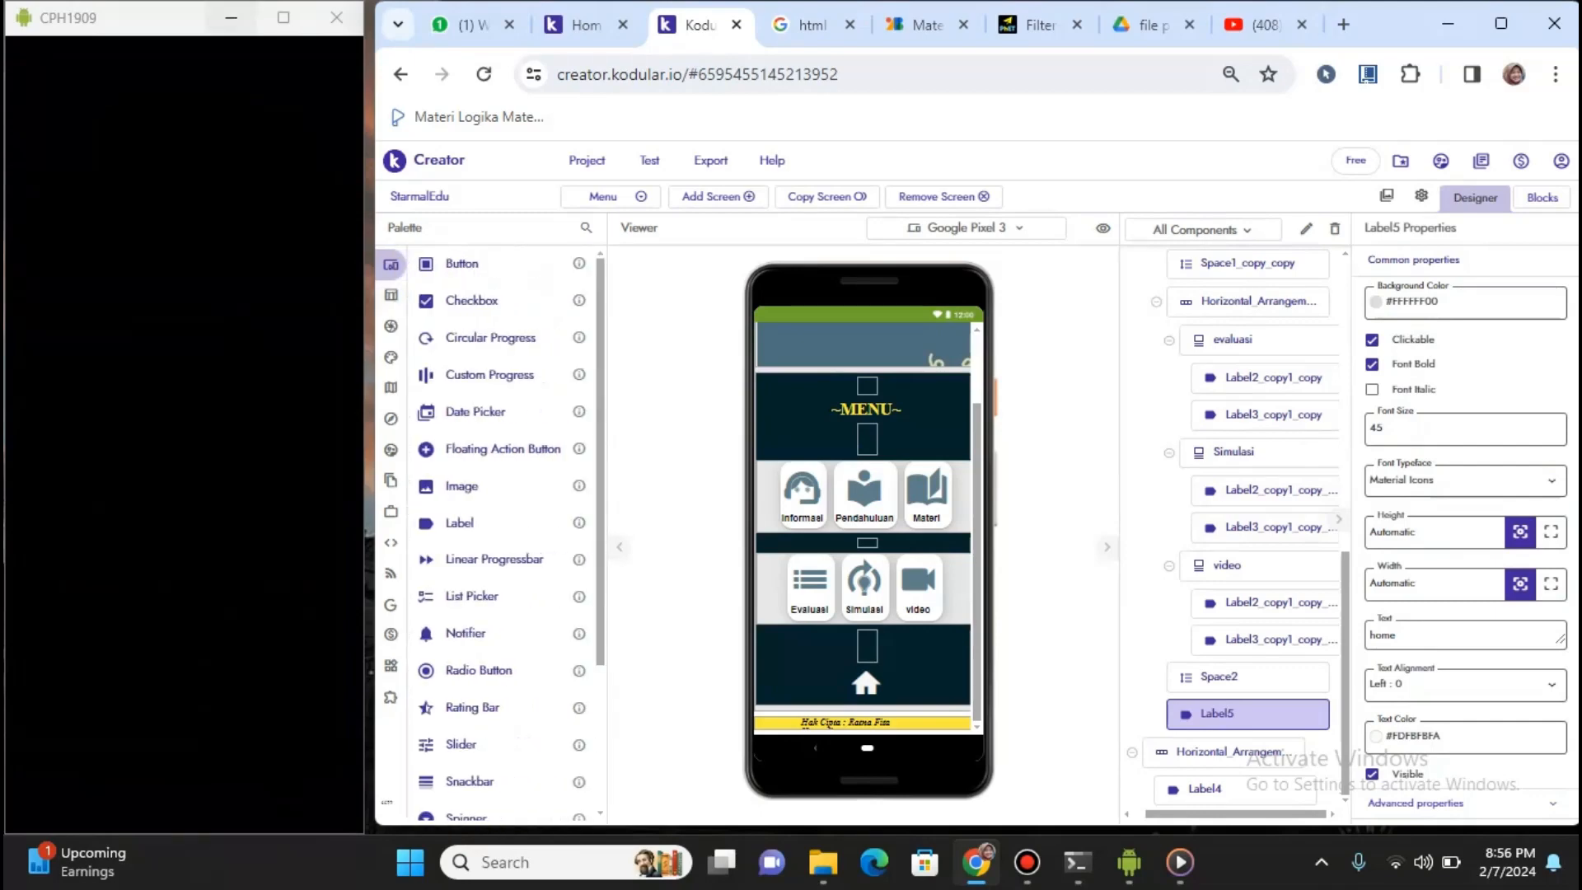
pyautogui.click(232, 18)
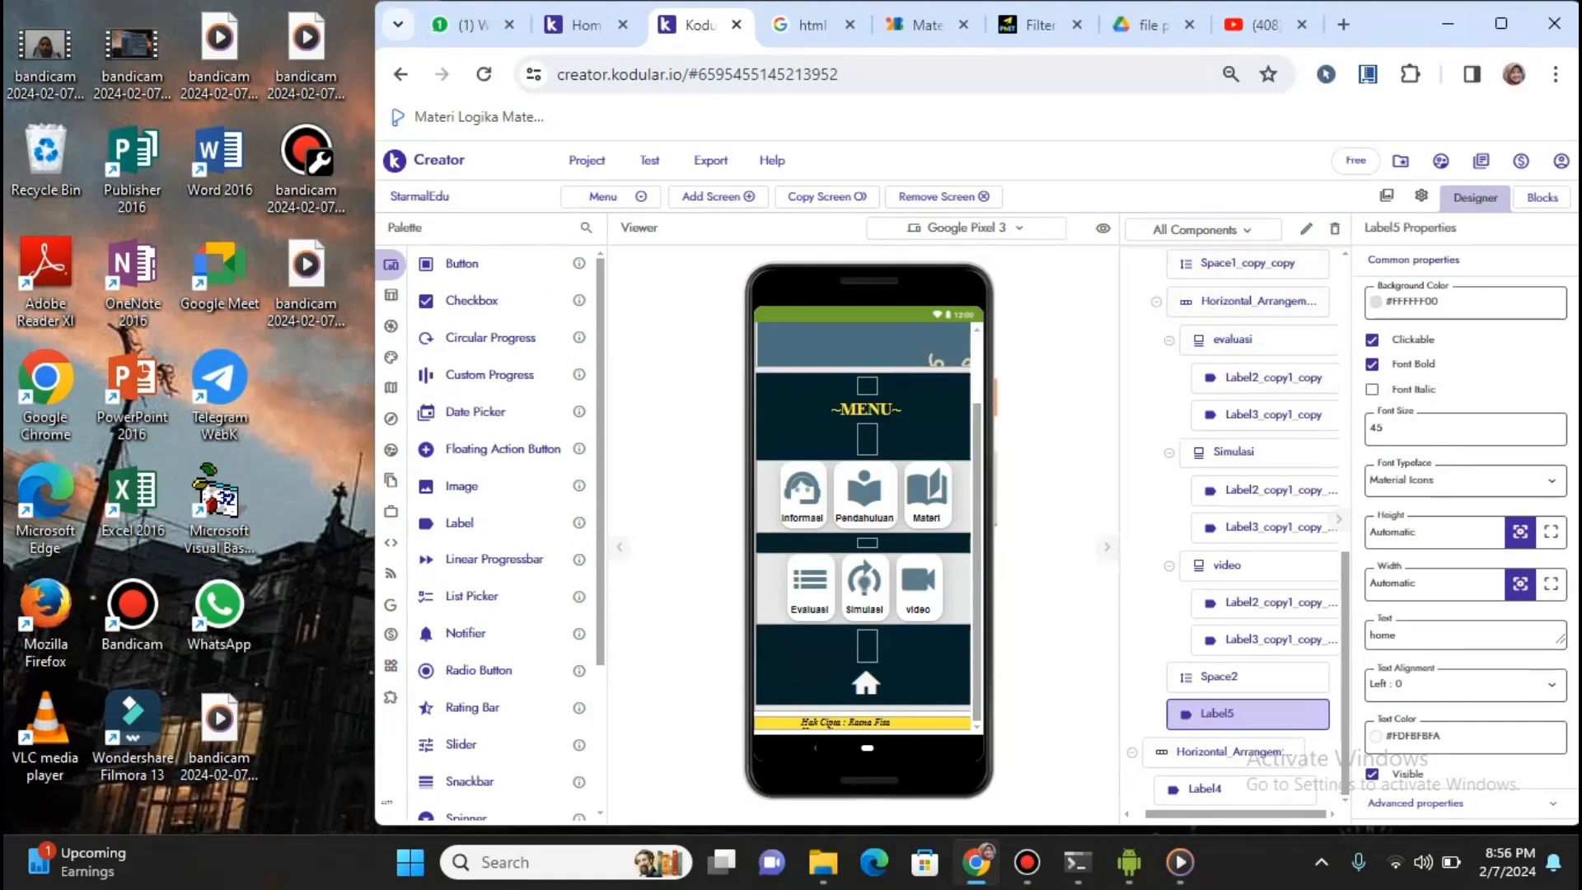
pyautogui.scroll(10, 1236, 494)
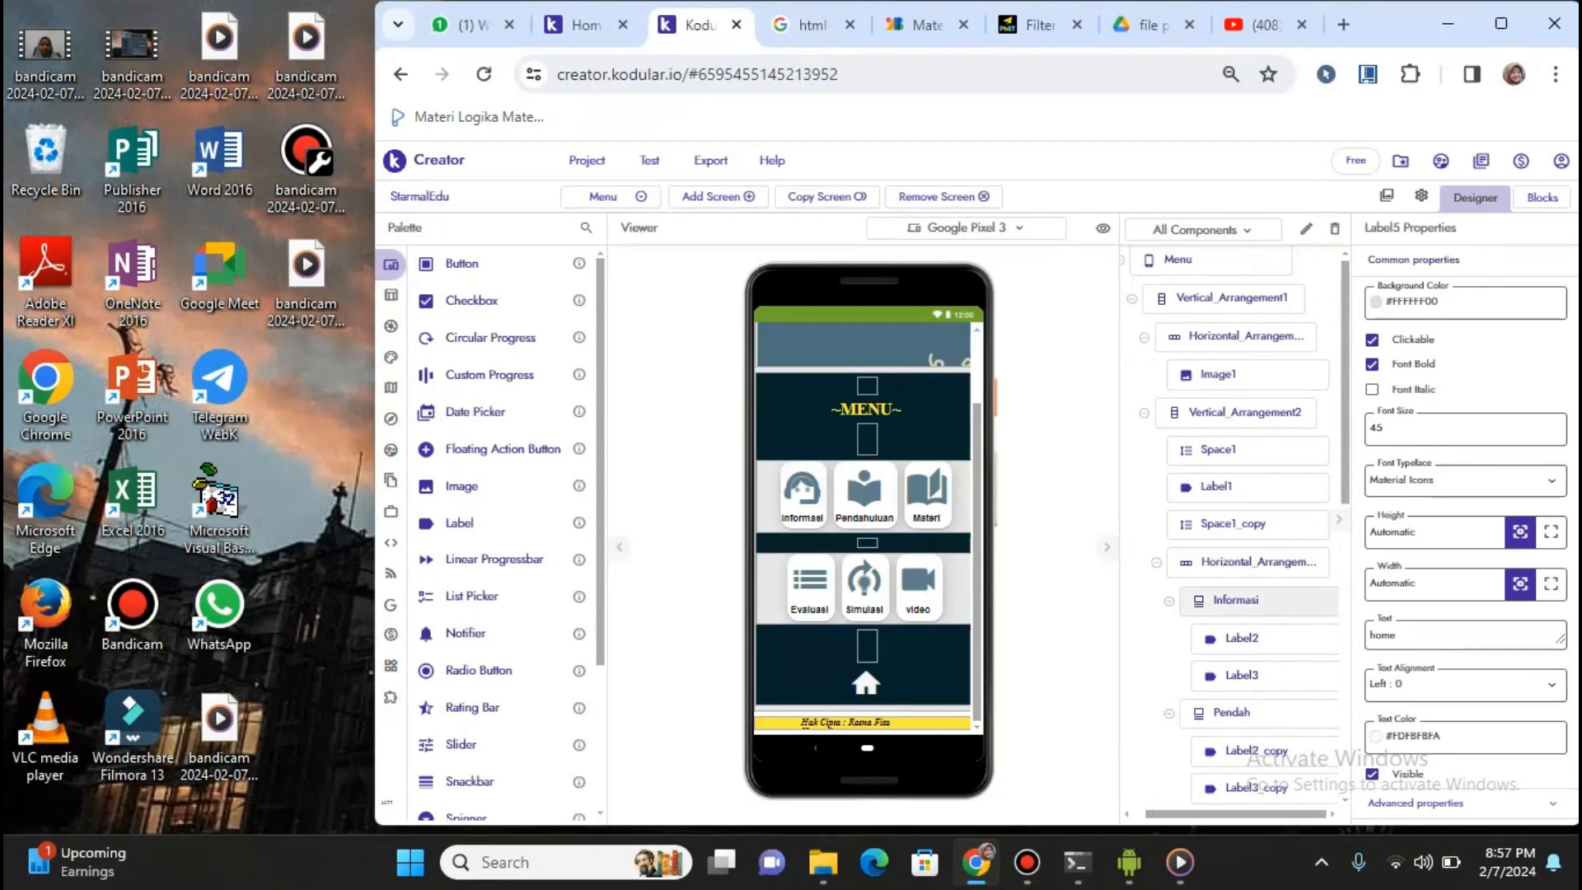
pyautogui.click(1236, 601)
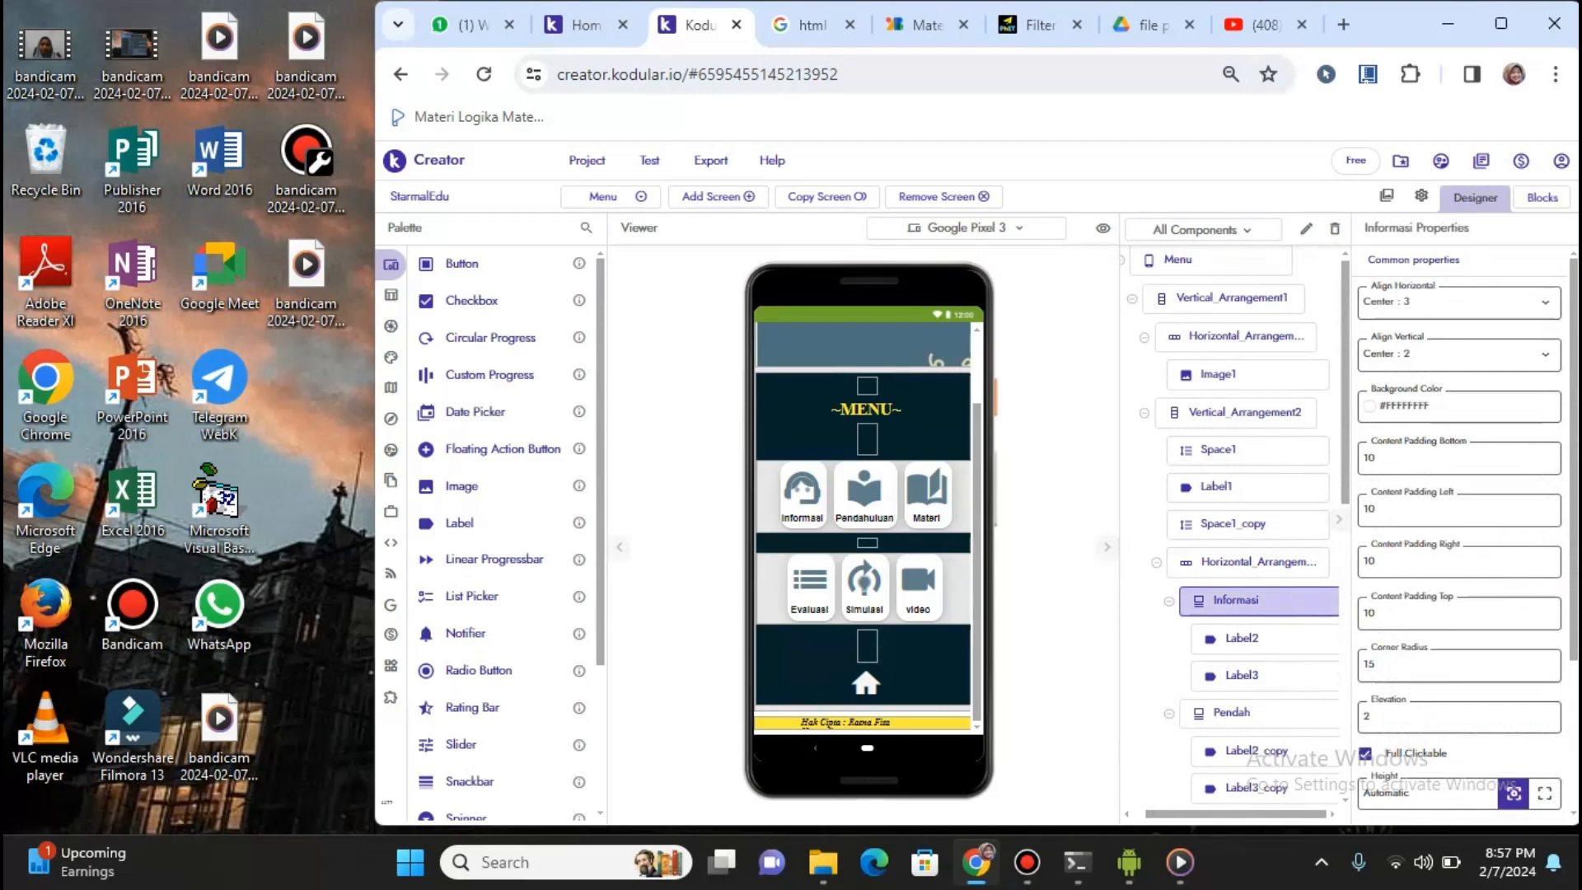
pyautogui.click(1543, 197)
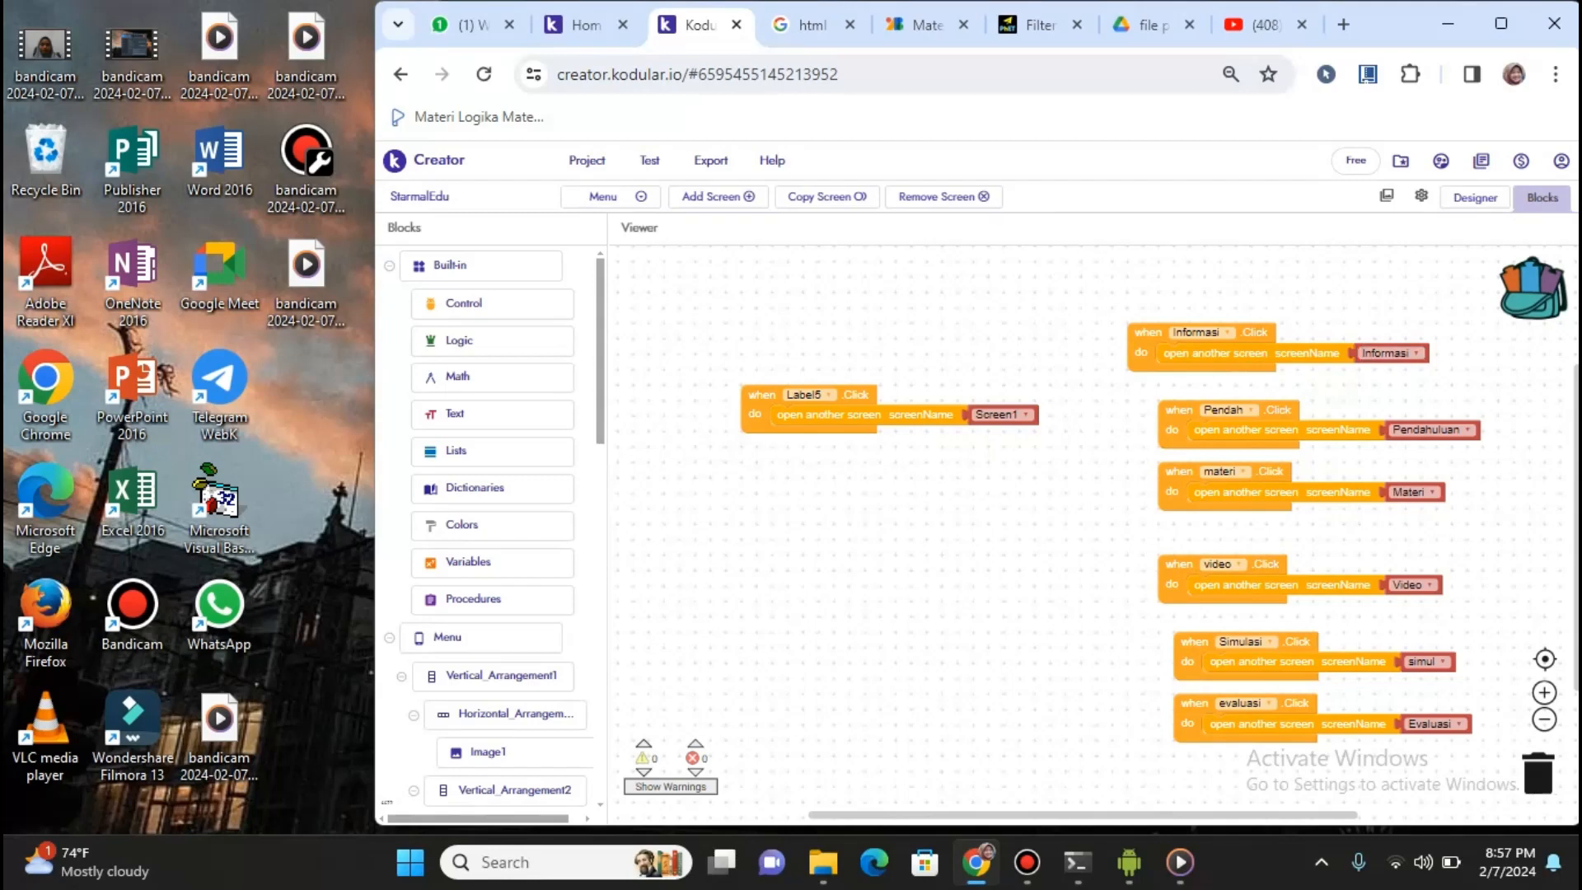
# Place a 'when Informasi.Click' block from the Informasi drawer onto the workspace
pyautogui.scroll(-3, 495, 528)
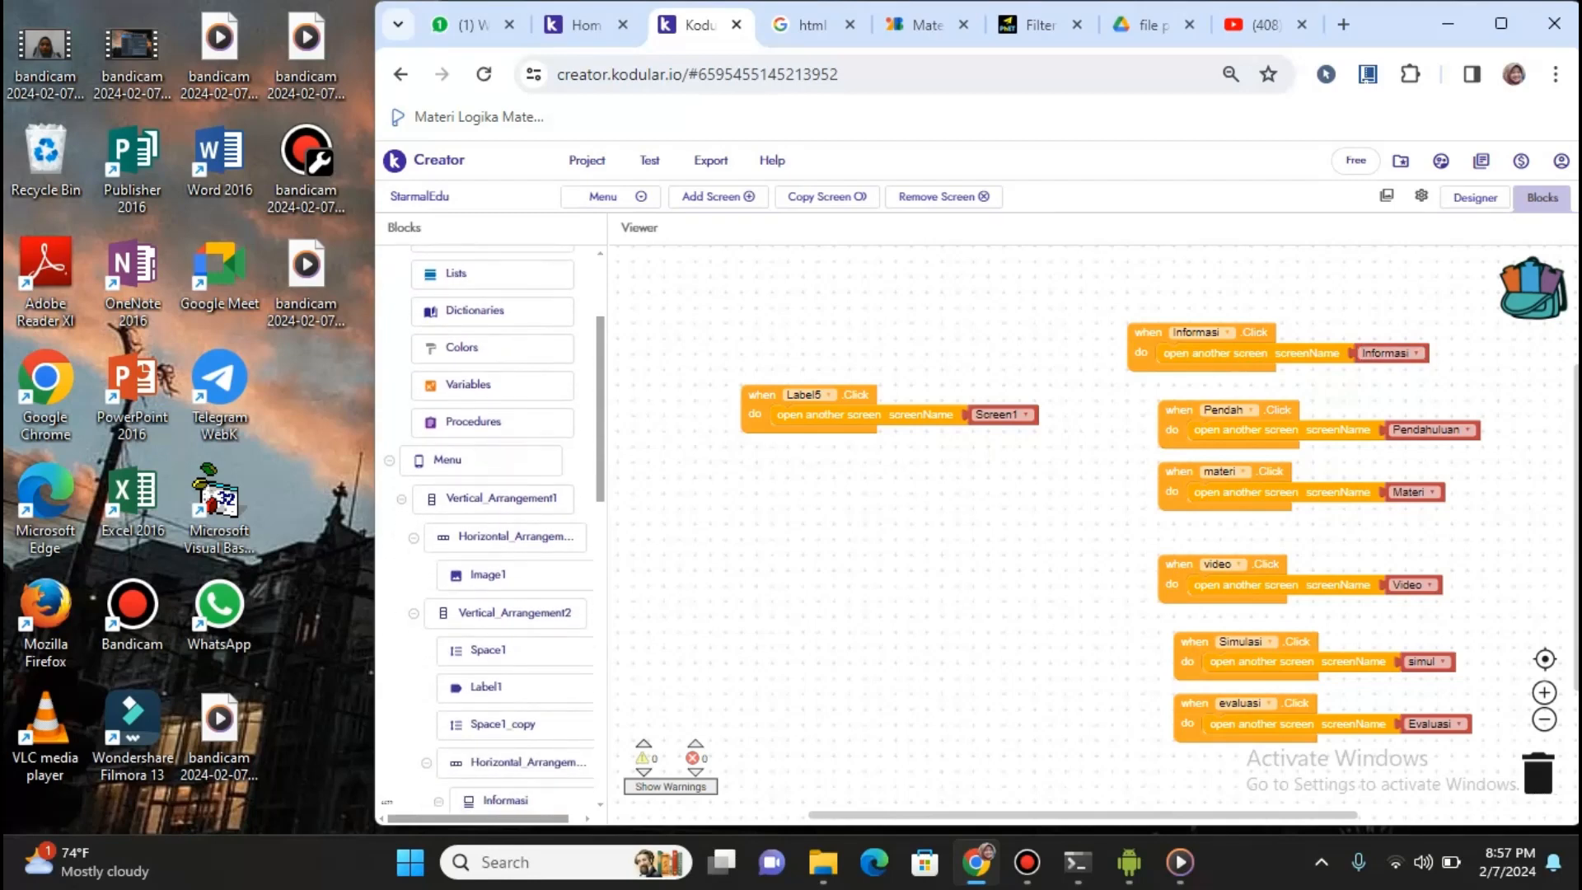
pyautogui.scroll(-8, 495, 528)
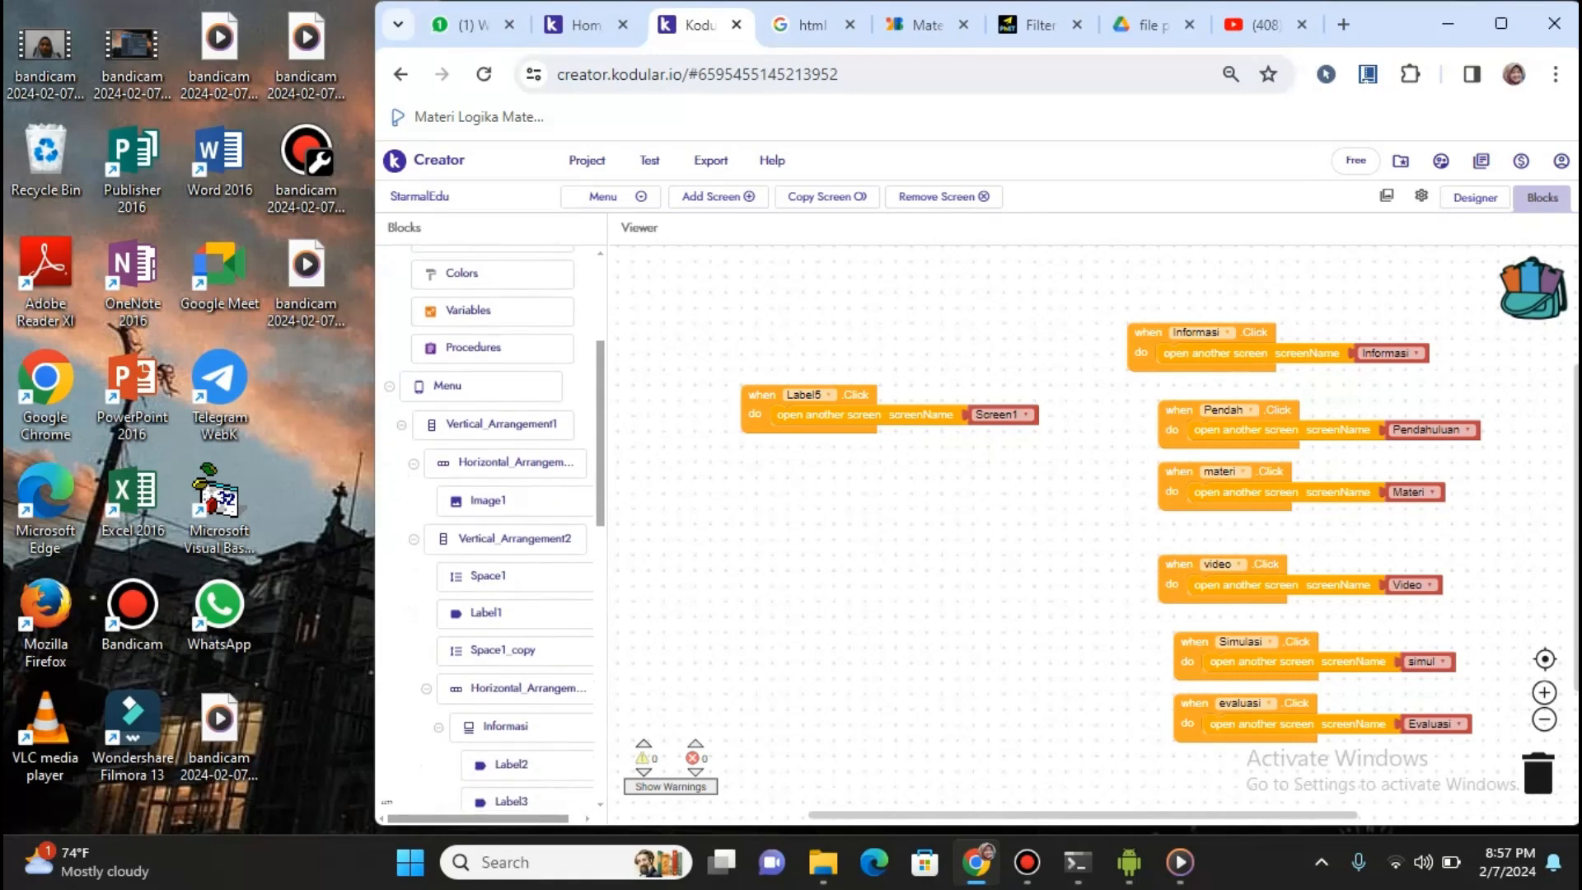
pyautogui.scroll(-1, 527, 424)
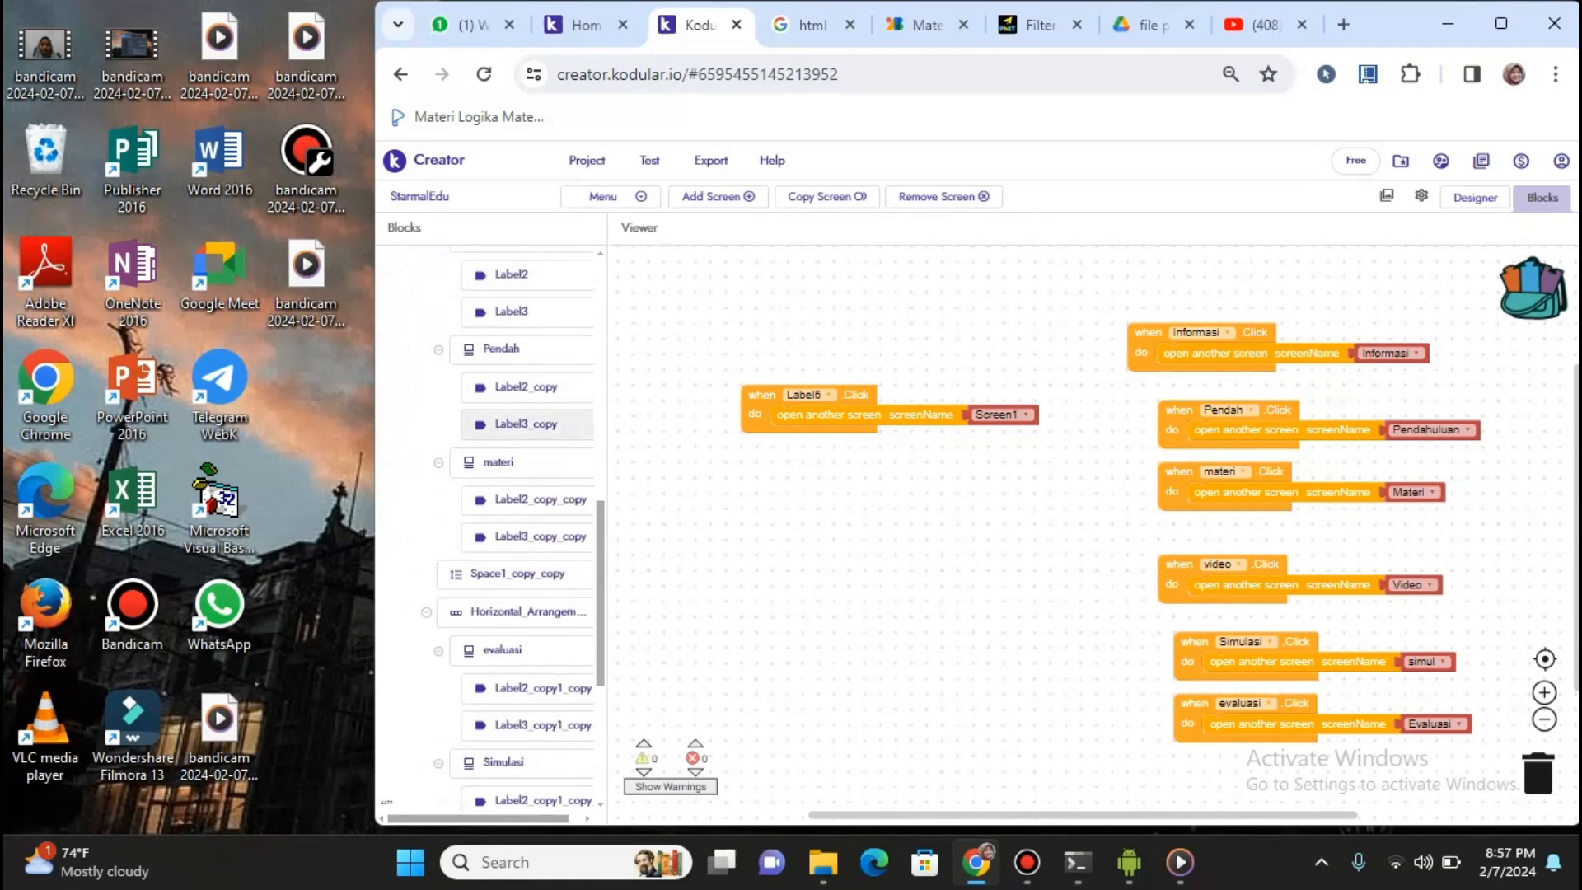
pyautogui.scroll(1, 527, 424)
pyautogui.scroll(1, 511, 363)
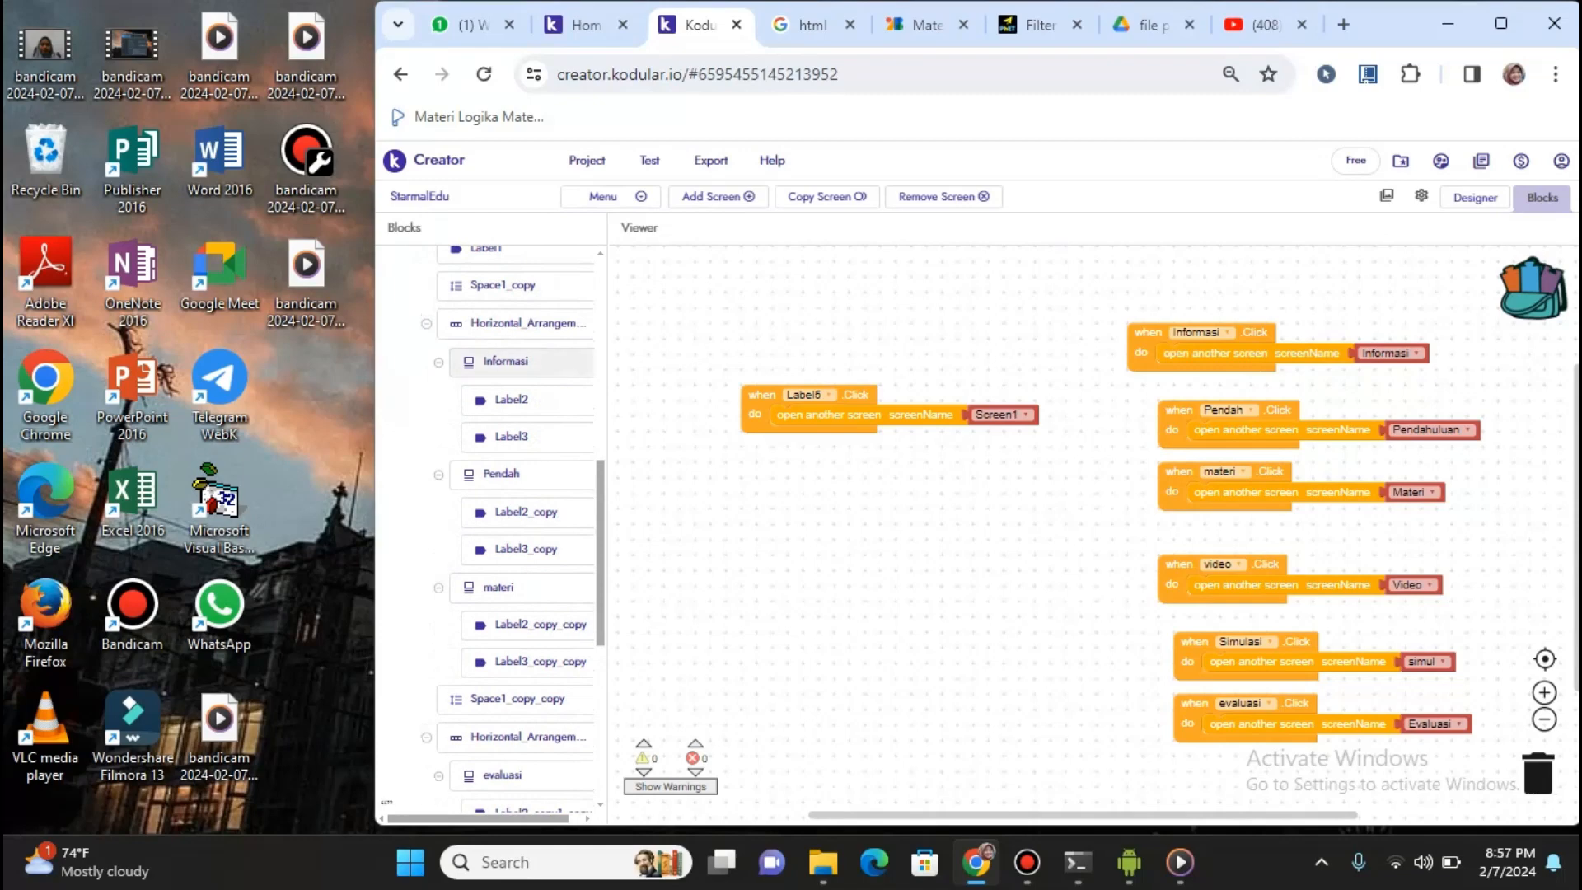
pyautogui.click(505, 361)
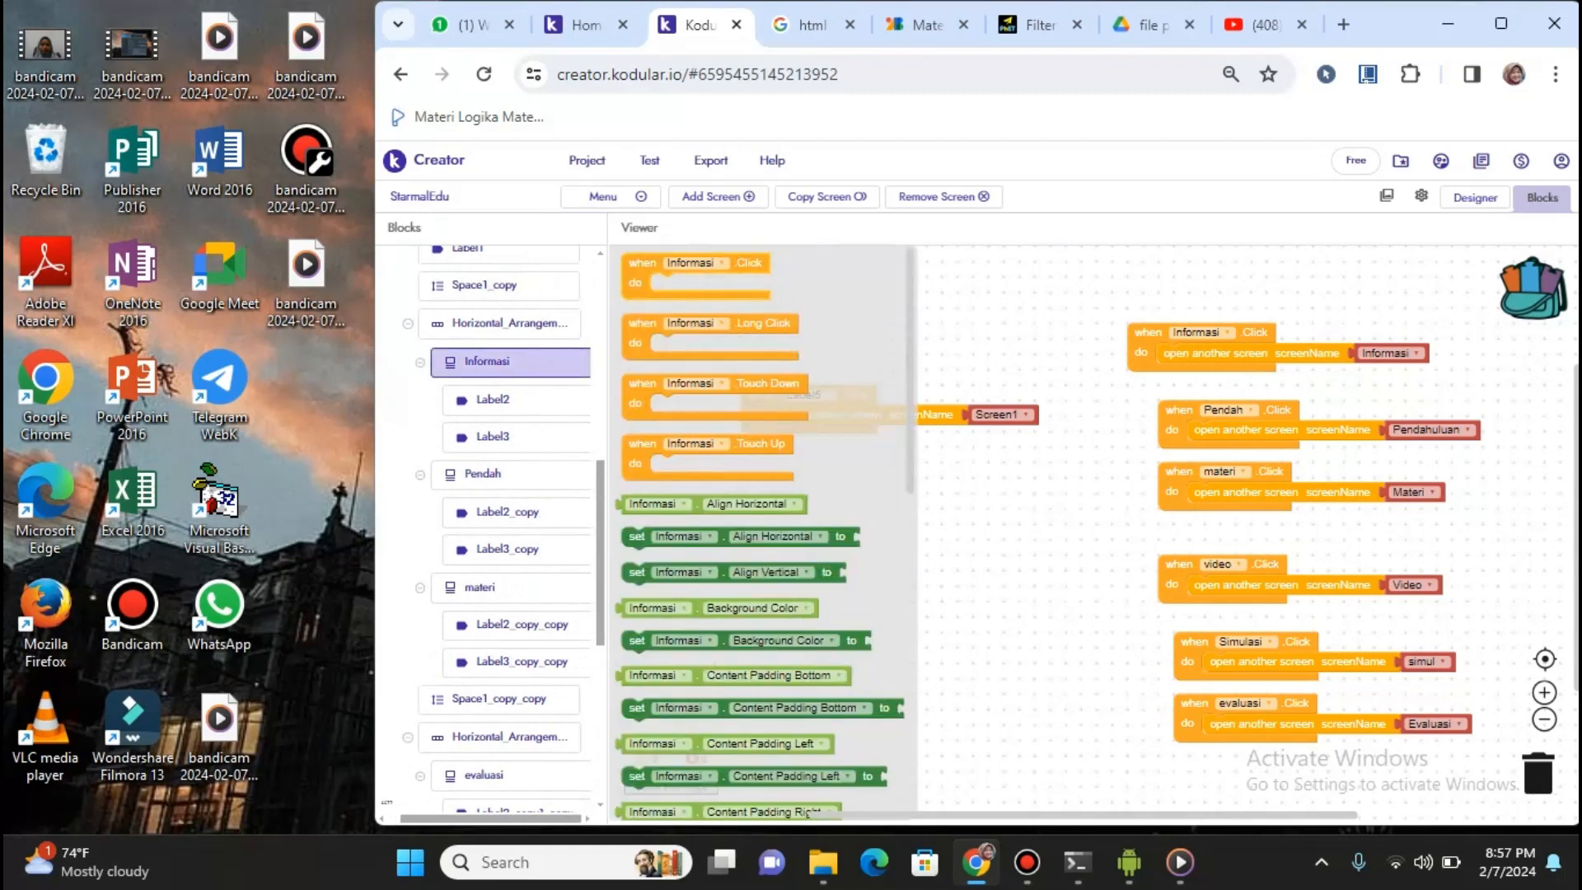
pyautogui.moveTo(643, 264); pyautogui.dragTo(751, 305)
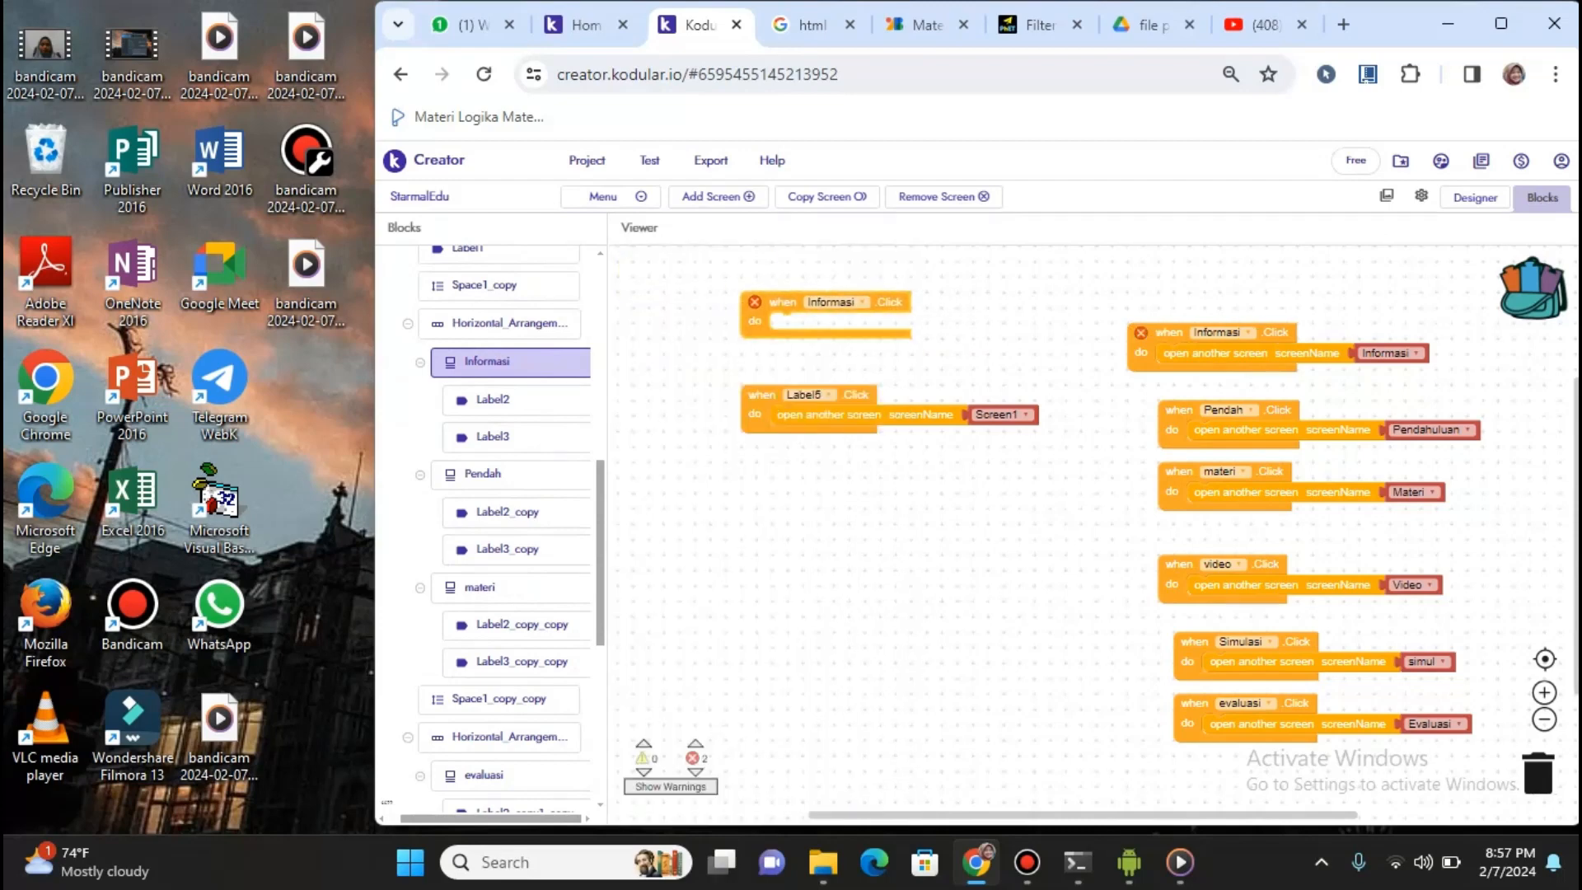
# Delete the empty duplicate 'when Informasi.Click' block
pyautogui.scroll(5, 495, 528)
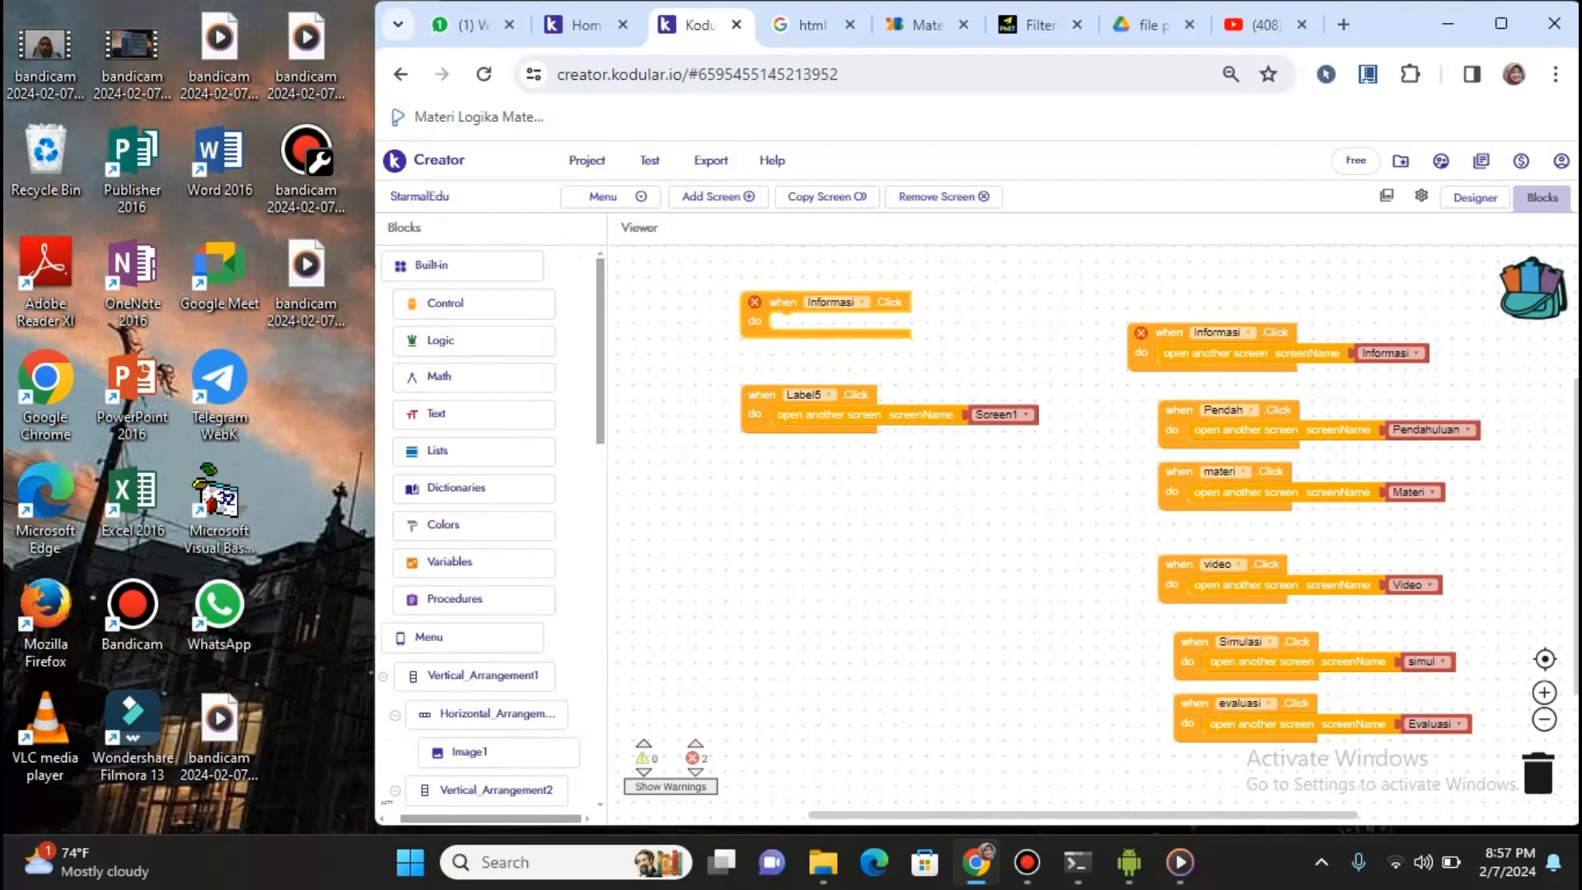
pyautogui.click(474, 304)
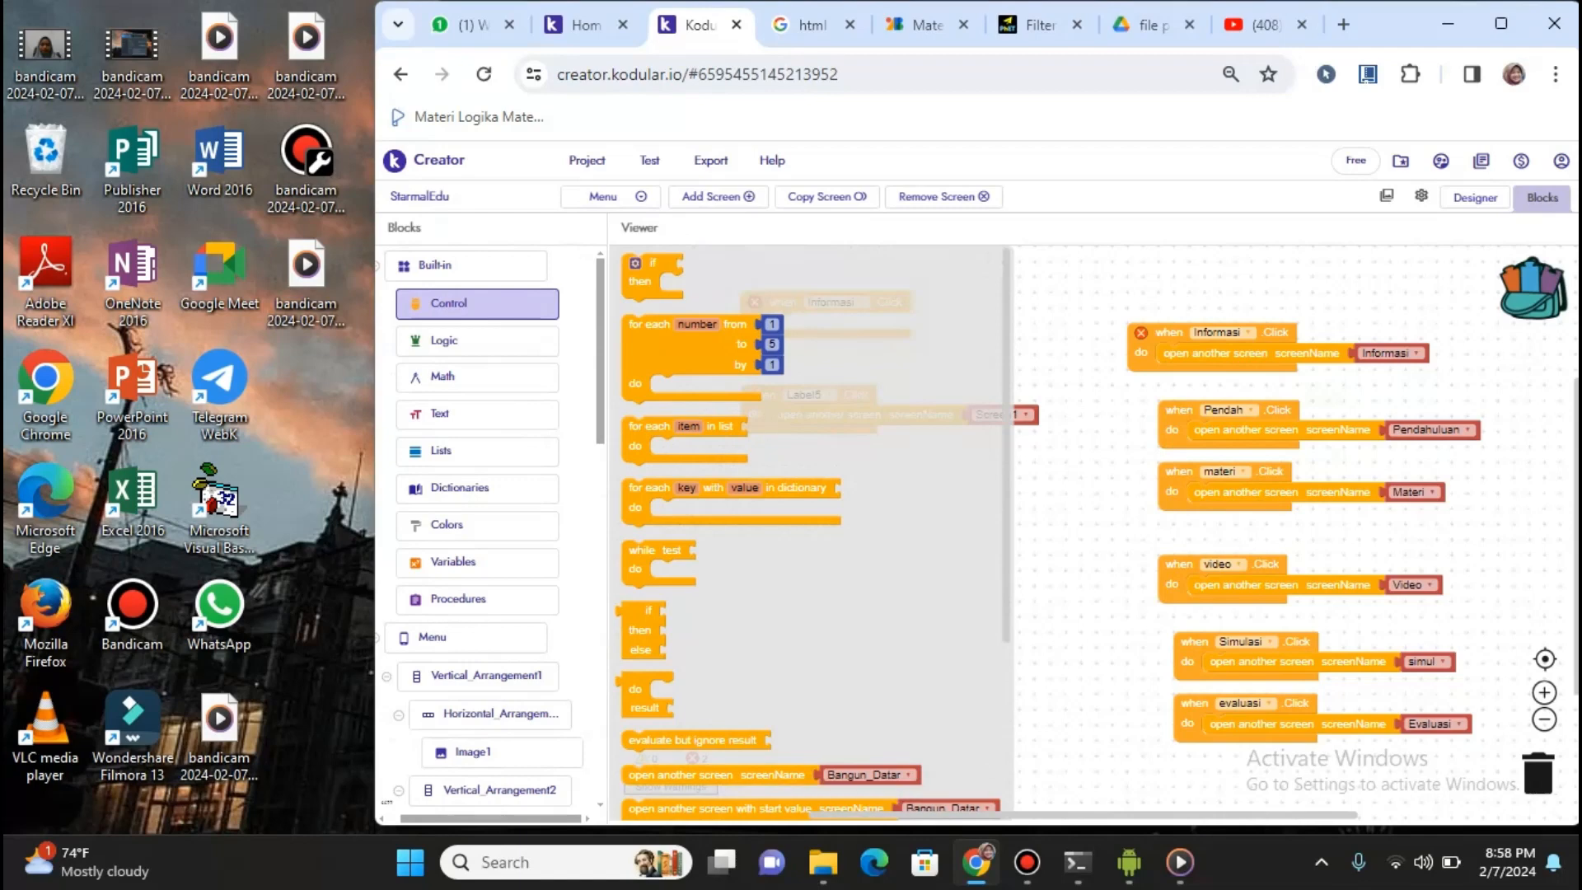
pyautogui.press('Escape')
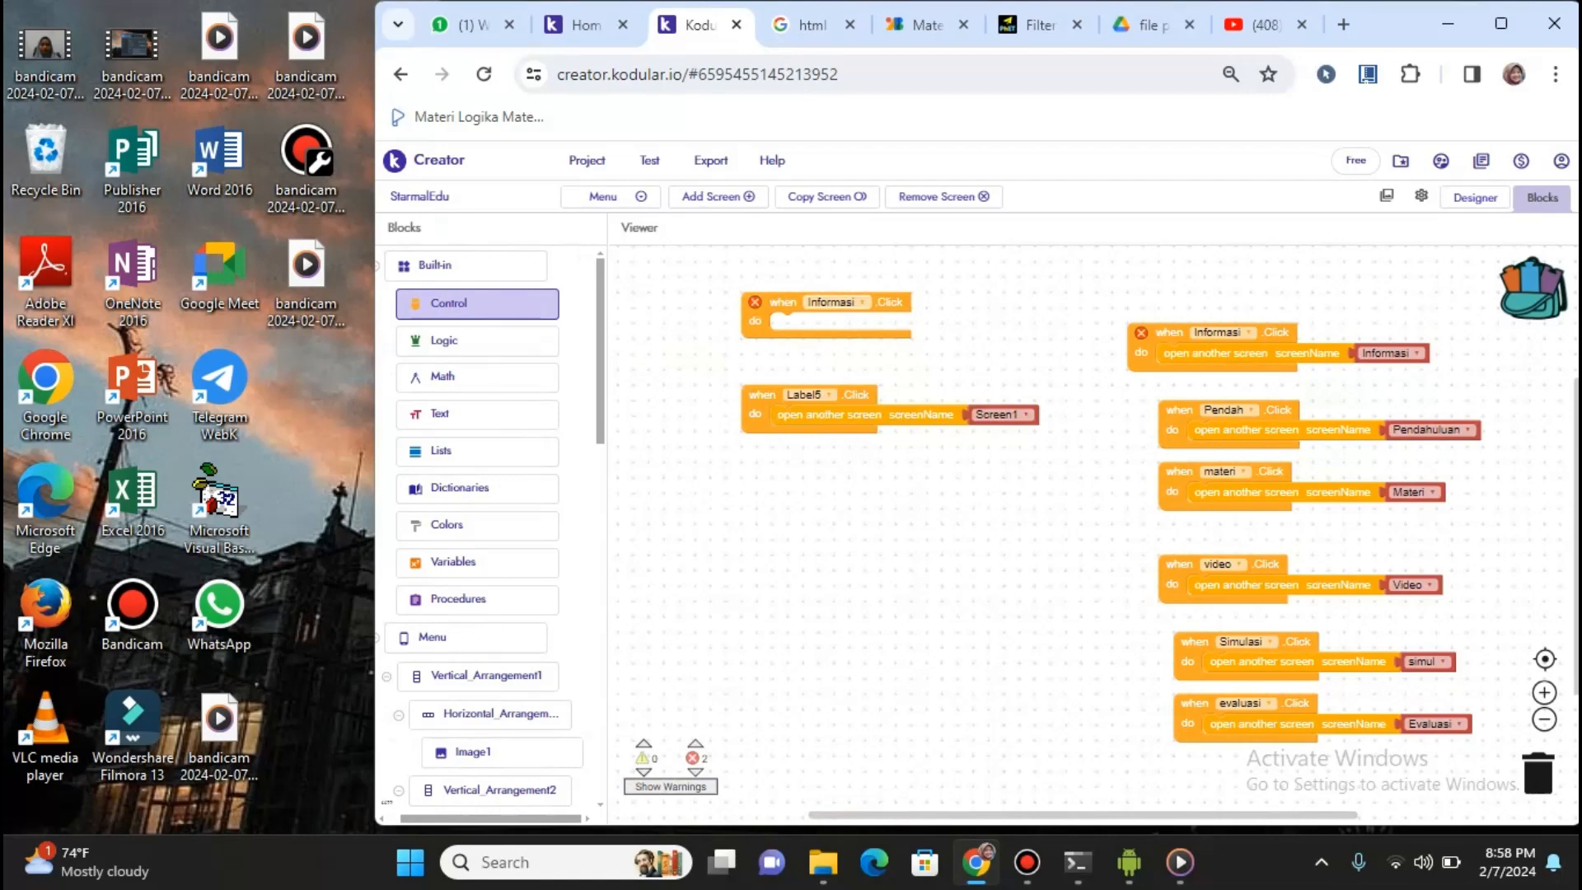
pyautogui.rightClick(885, 302)
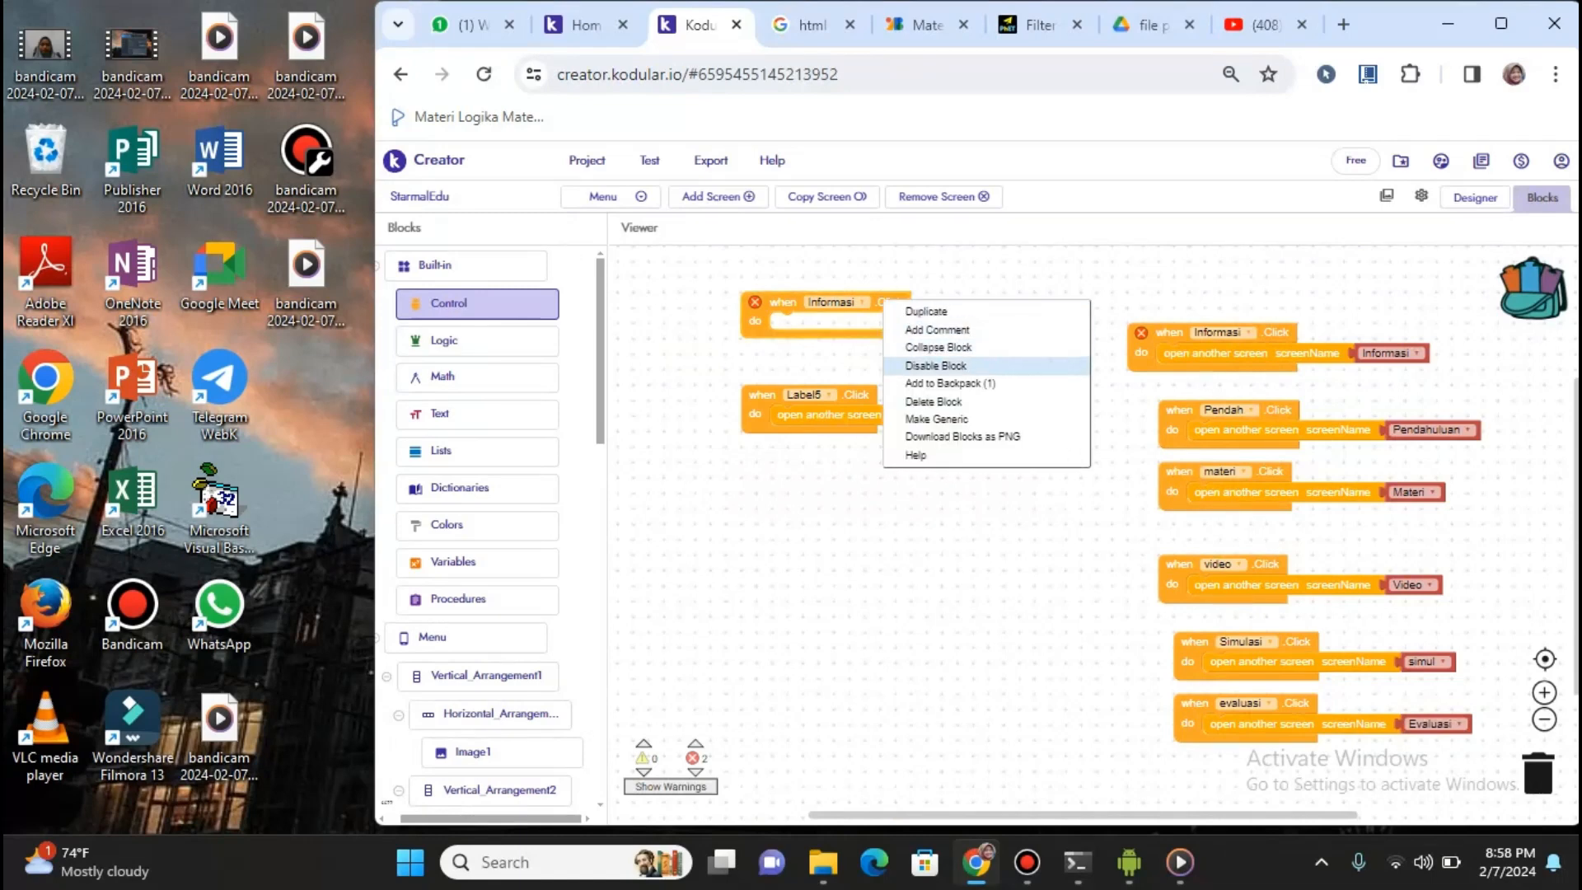
pyautogui.click(933, 401)
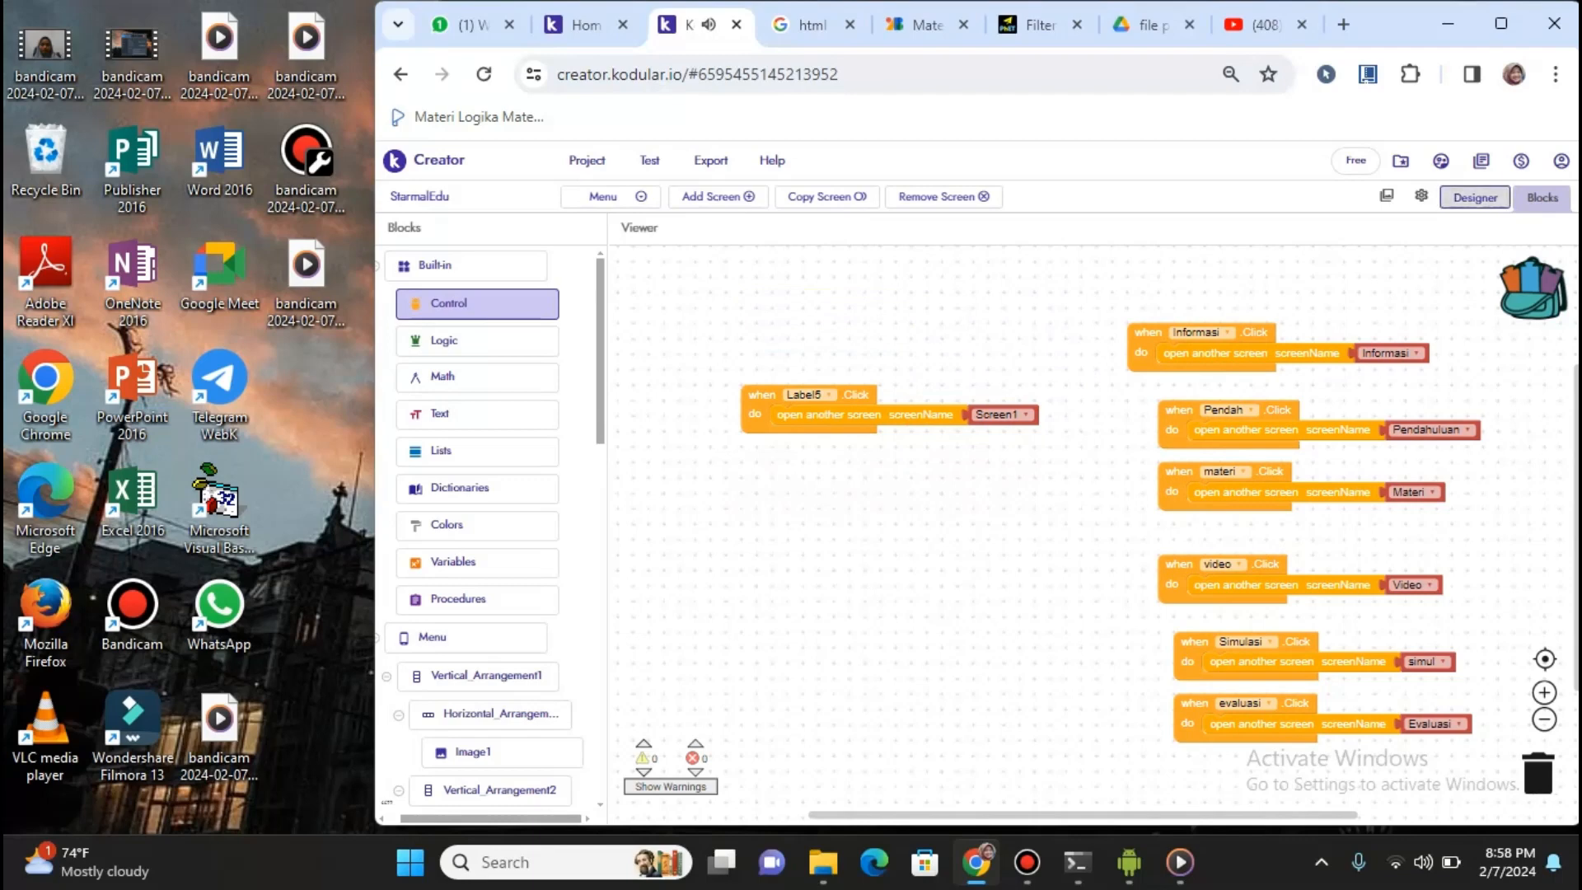
# In the Menu screen's Designer, check Image1's Picture in the assets and picture list without changing it
pyautogui.click(1475, 198)
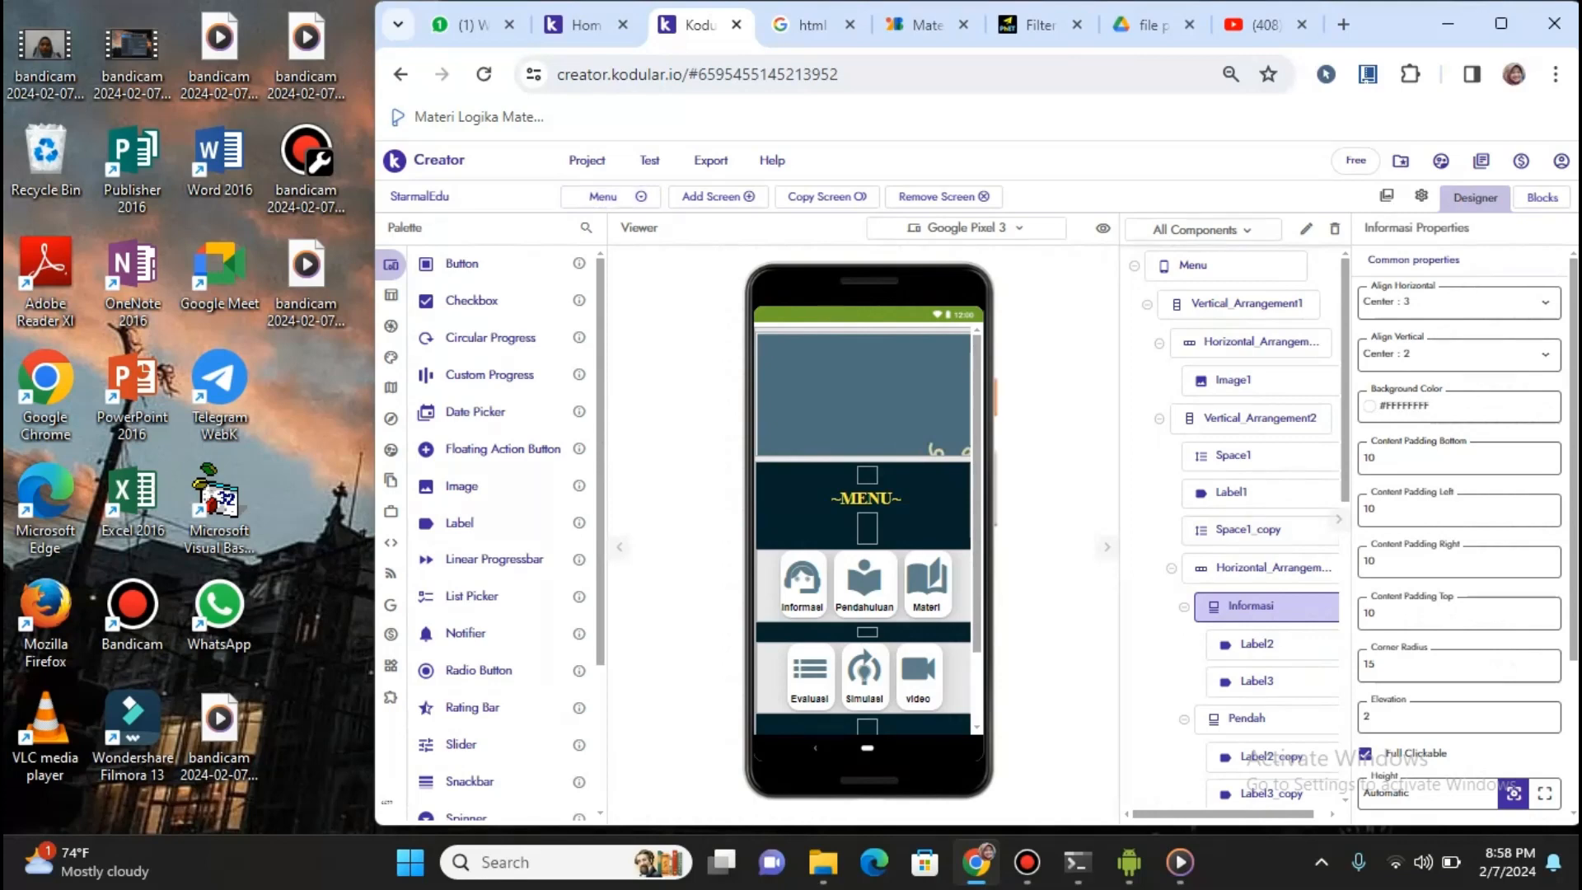
pyautogui.scroll(-1, 865, 527)
pyautogui.scroll(1, 866, 528)
pyautogui.moveTo(462, 486)
pyautogui.mouseDown()
pyautogui.moveTo(754, 455)
pyautogui.moveTo(466, 474)
pyautogui.mouseUp()
pyautogui.click(1244, 381)
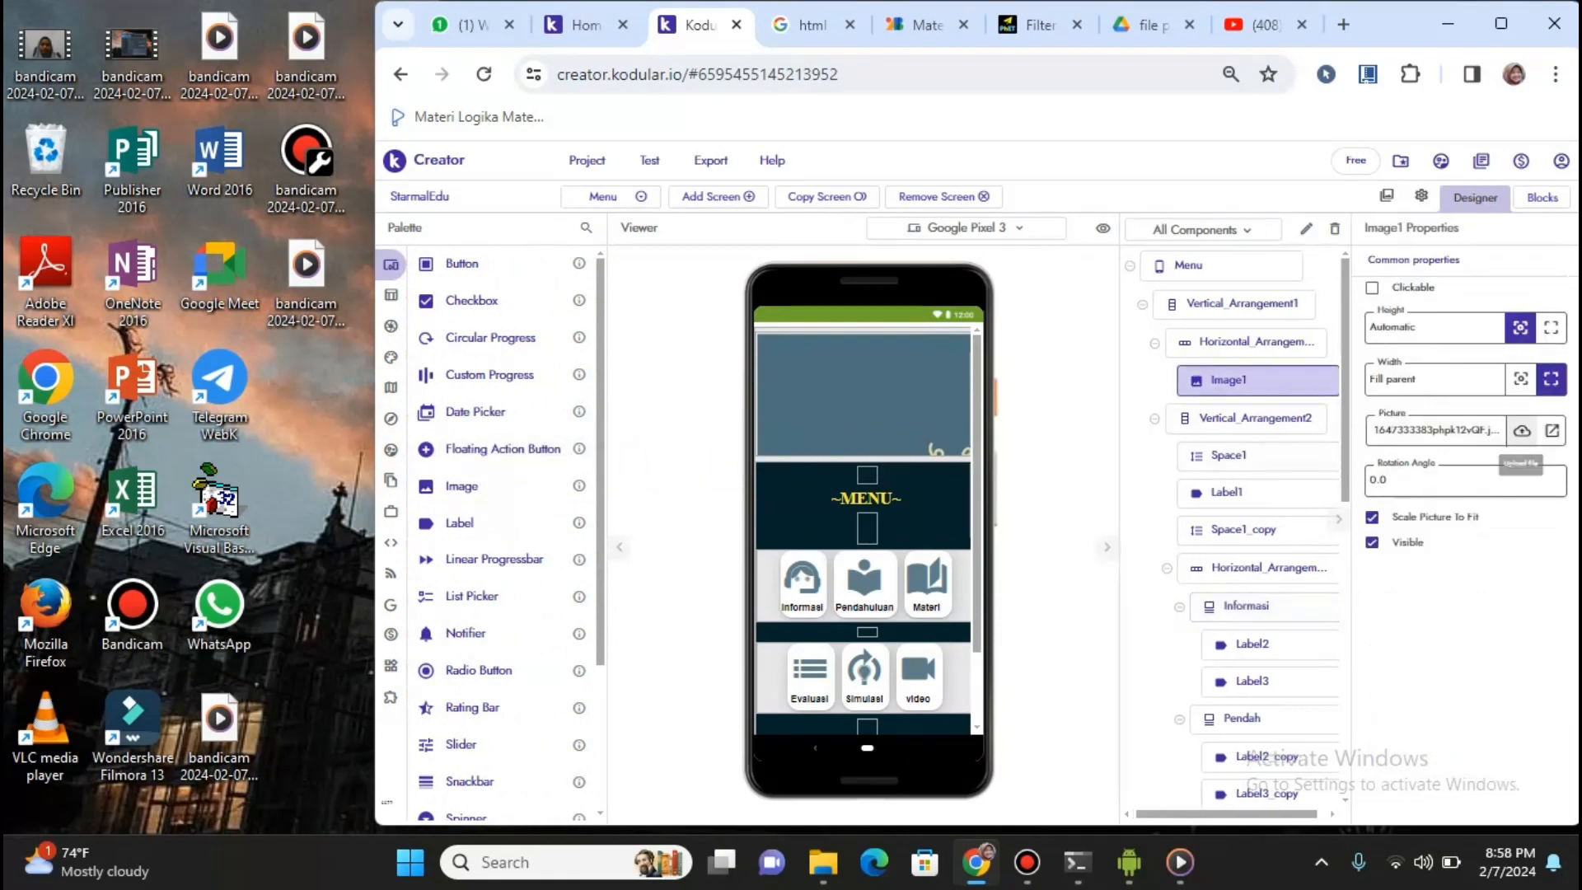
pyautogui.click(1522, 431)
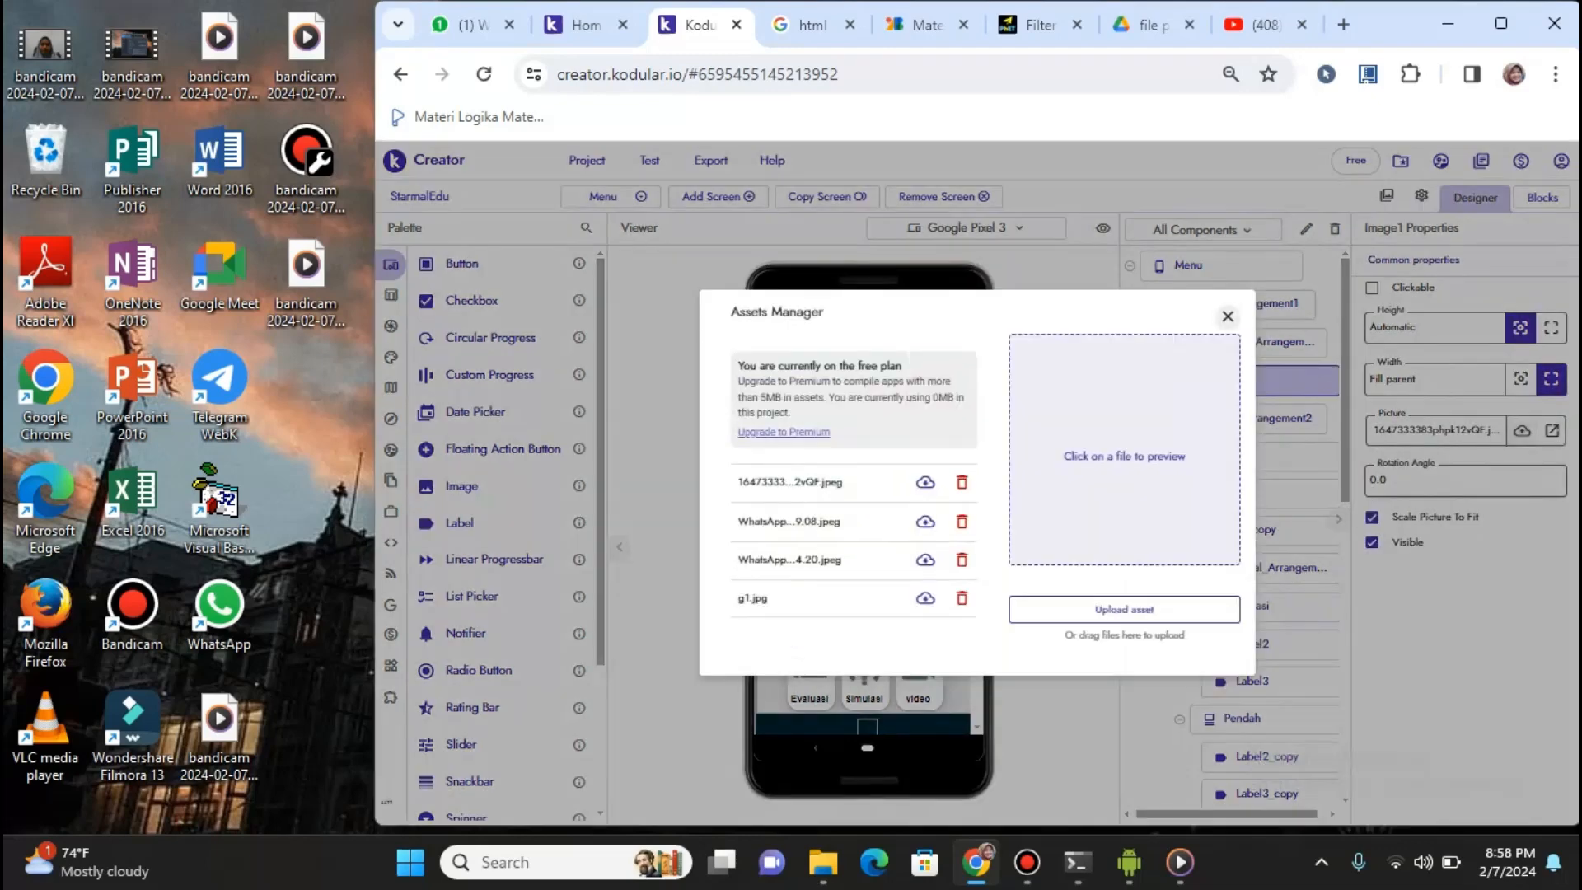
pyautogui.click(1228, 317)
pyautogui.click(1434, 430)
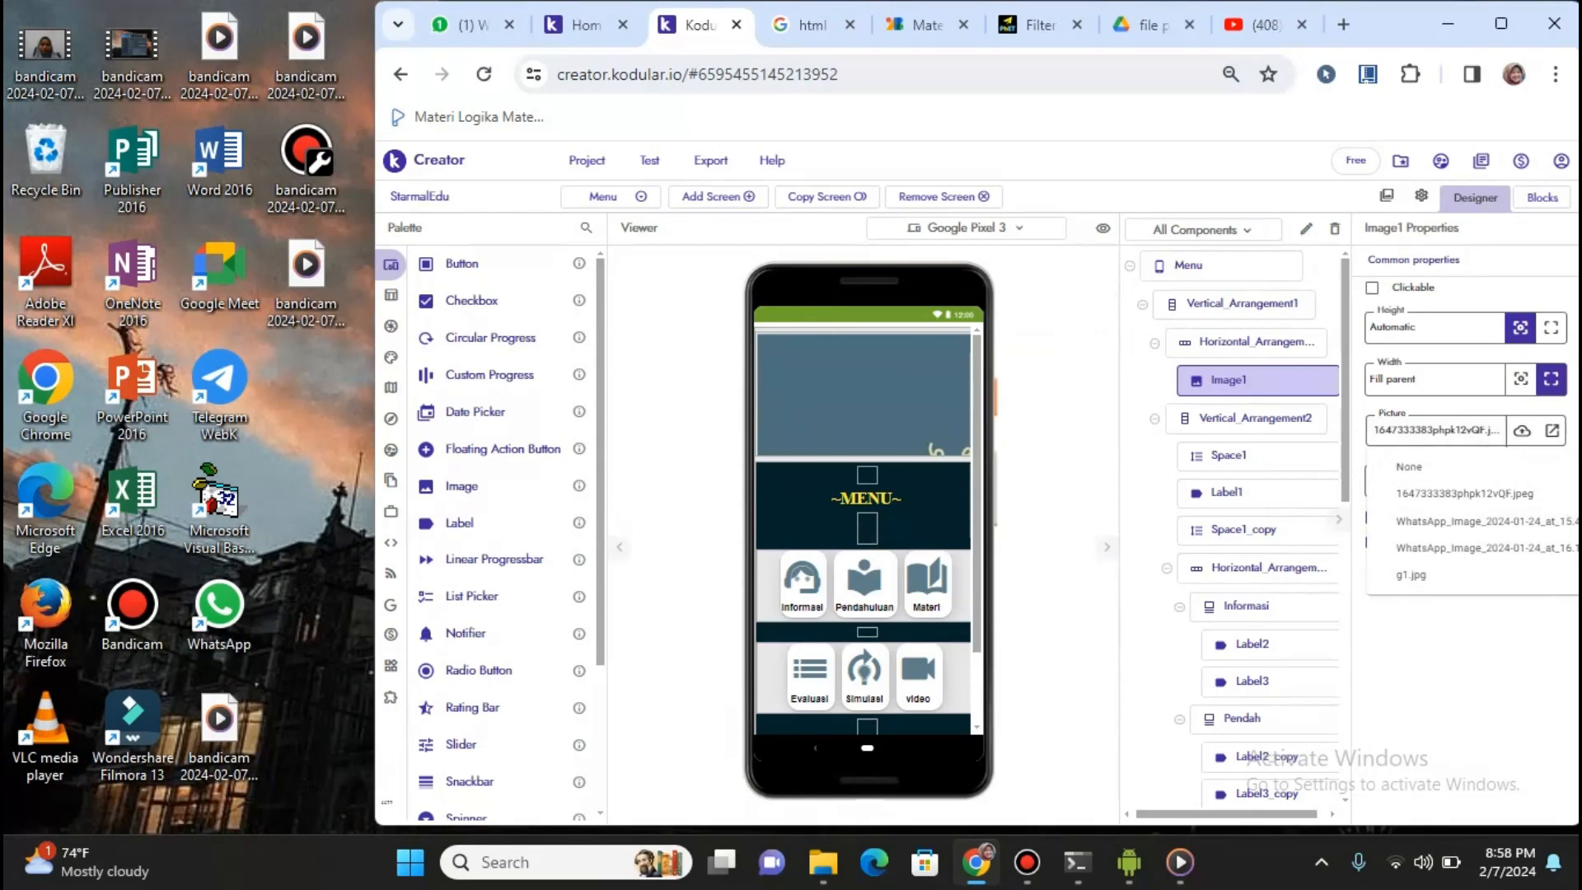
pyautogui.click(1451, 645)
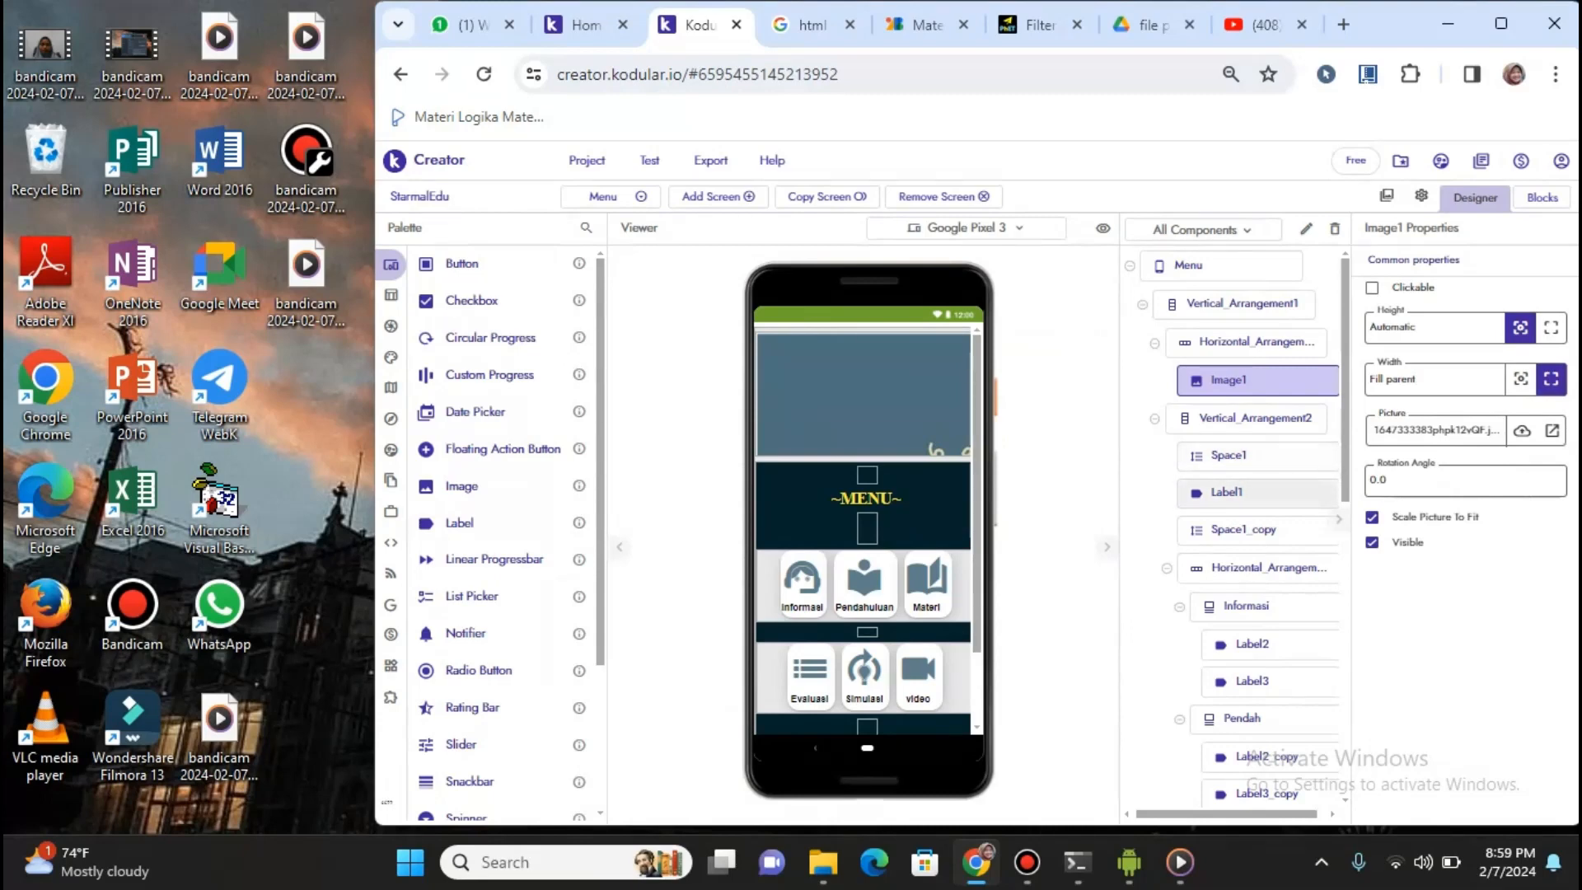
# Inspect Label1's '~MENU~' title styling, including its #FEEA3BFF text colour
pyautogui.click(1228, 493)
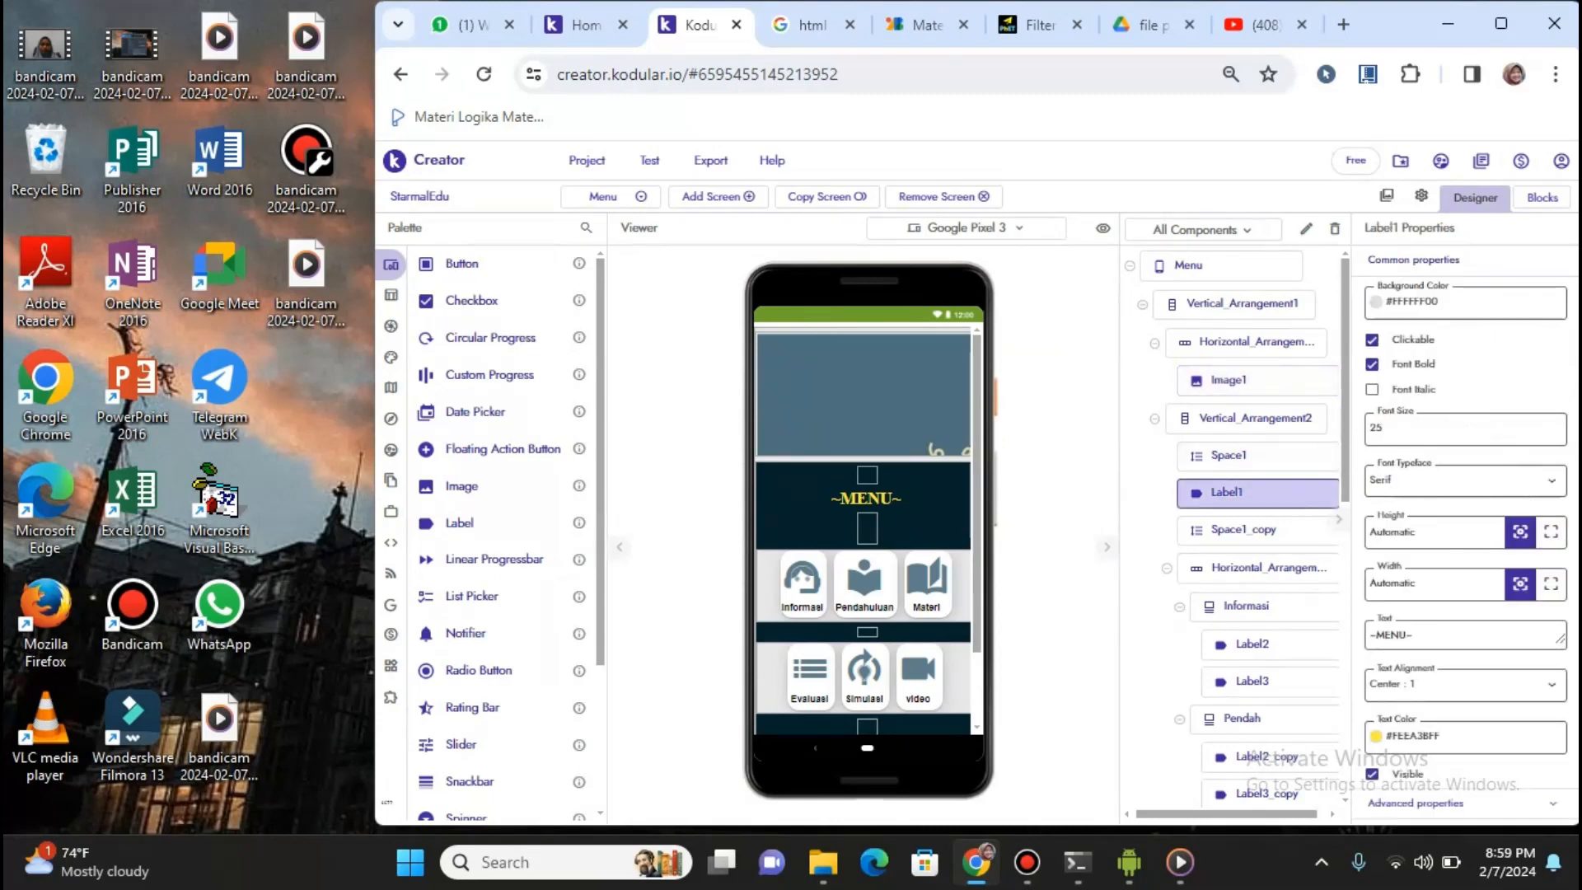
pyautogui.moveTo(459, 522)
pyautogui.mouseDown()
pyautogui.moveTo(824, 502)
pyautogui.moveTo(610, 535)
pyautogui.moveTo(470, 528)
pyautogui.mouseUp()
pyautogui.moveTo(1372, 715); pyautogui.dragTo(1475, 736)
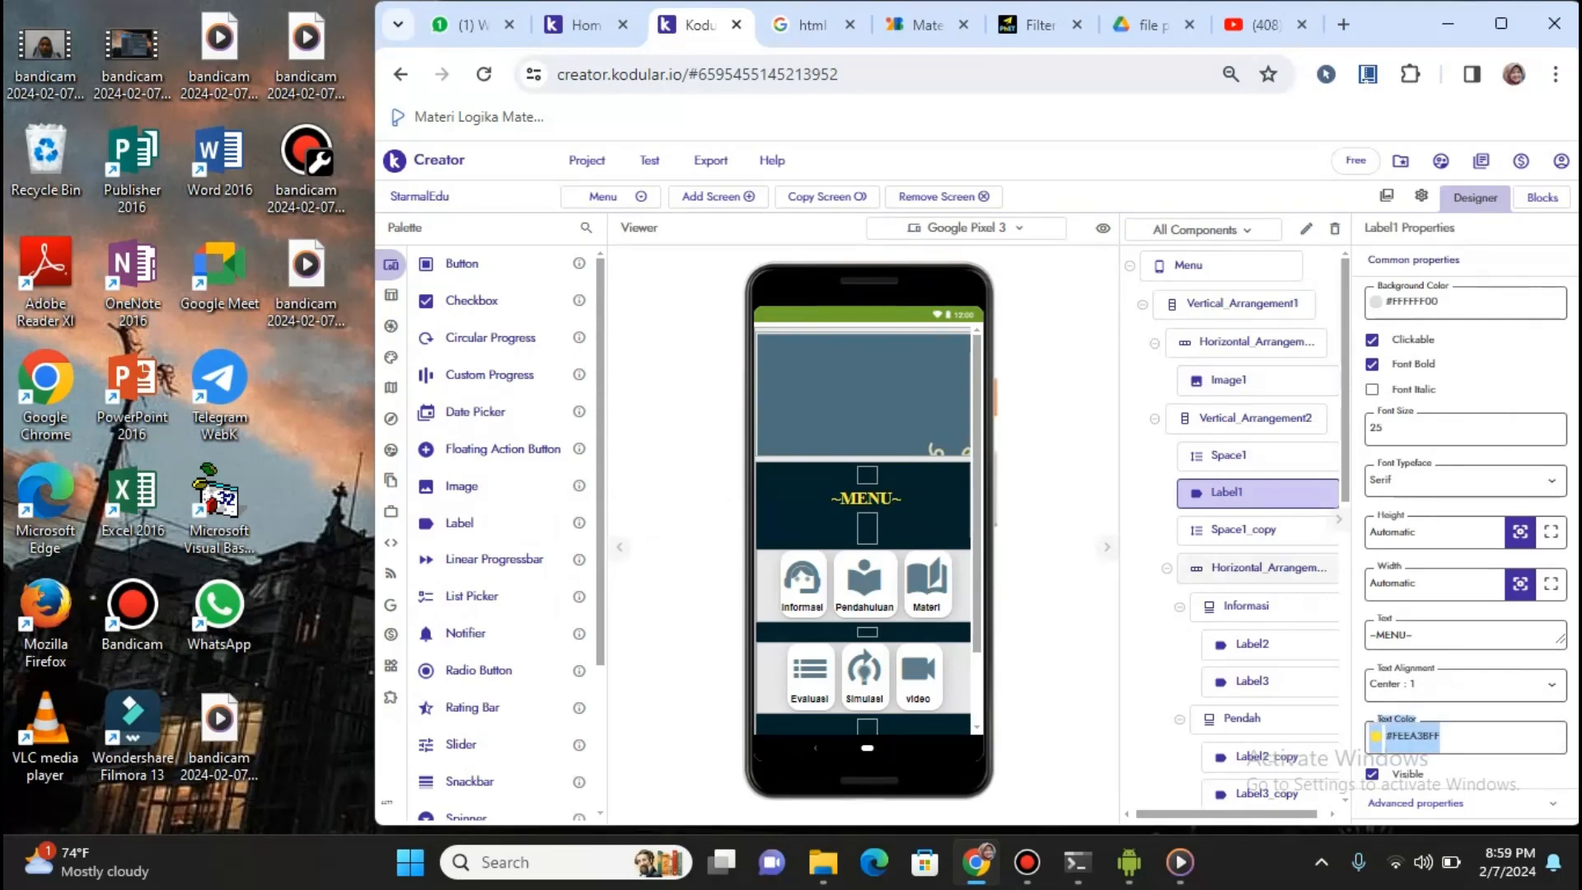
pyautogui.click(1059, 570)
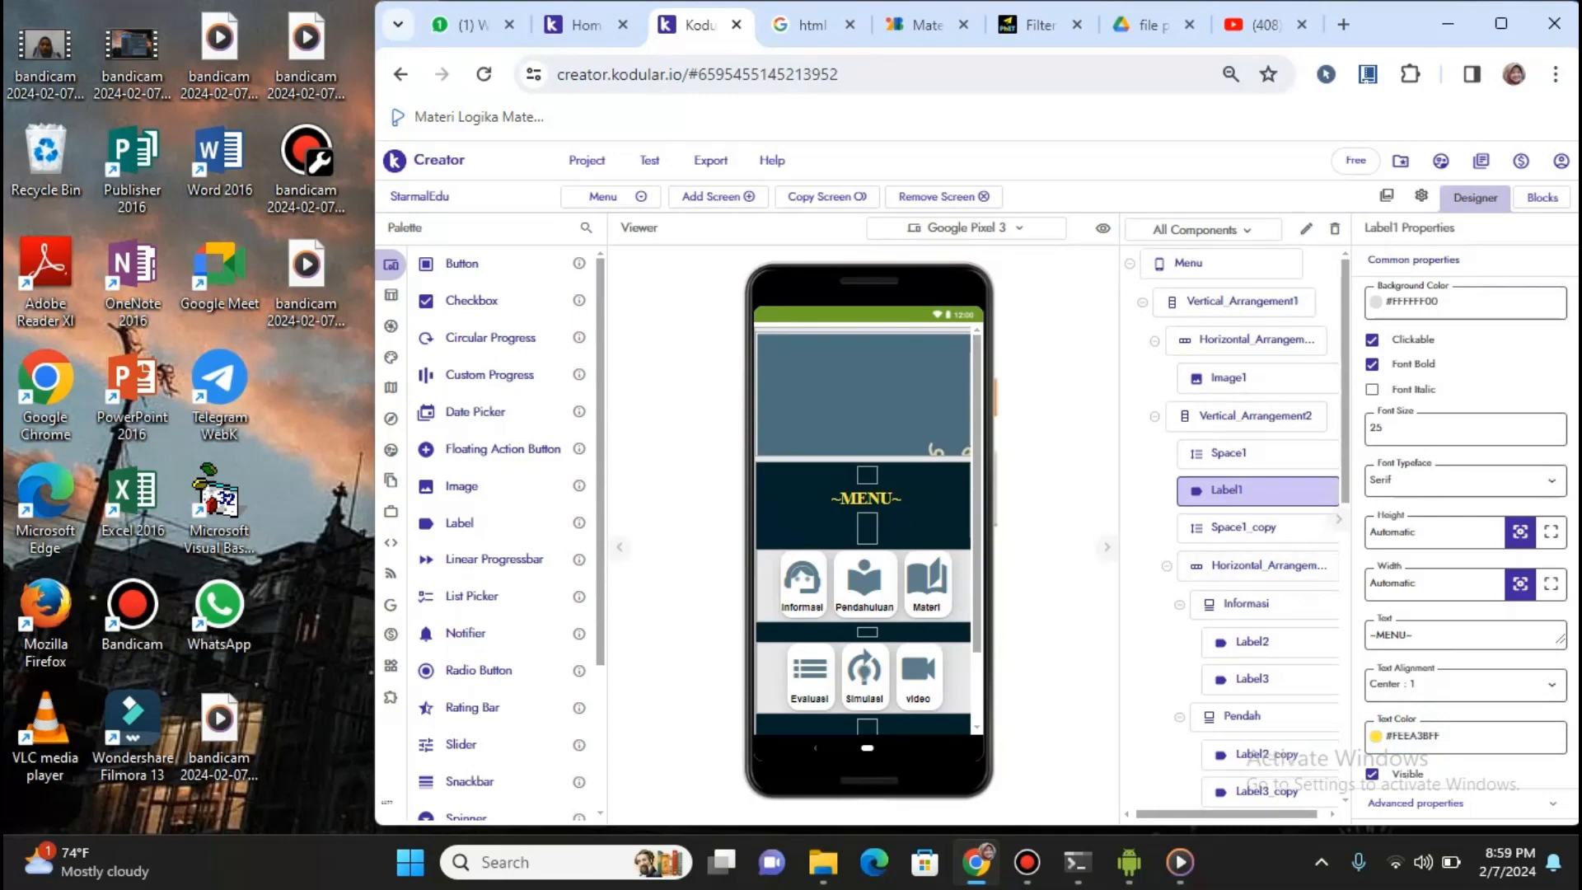
pyautogui.scroll(-3, 1236, 527)
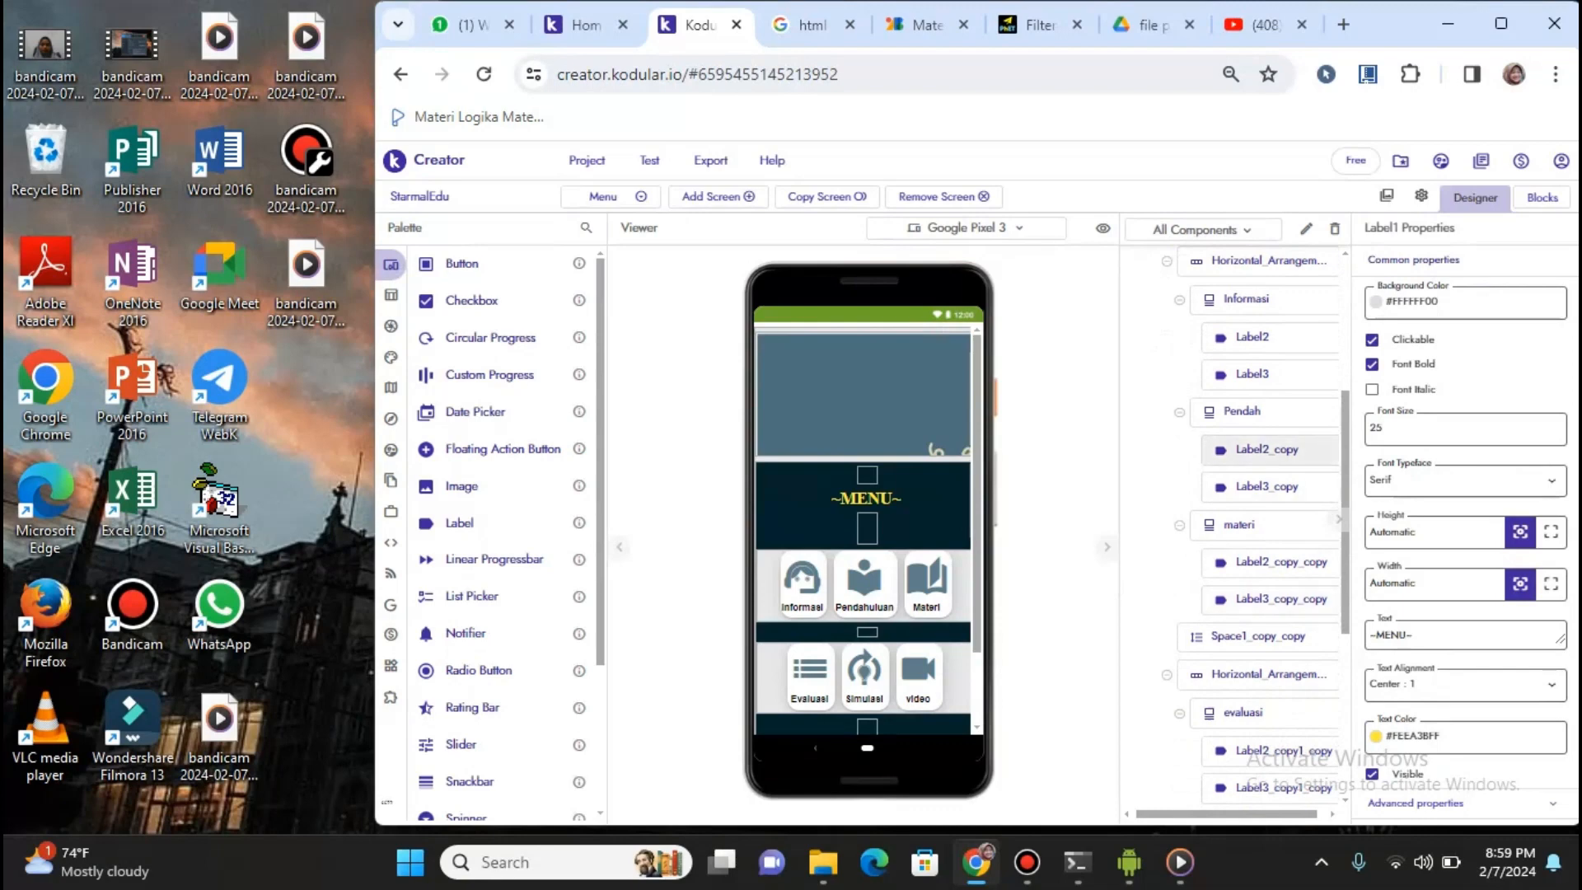
# Keep Label2_copy's local_library icon in Material Icons, then open the screen selector
pyautogui.click(1269, 450)
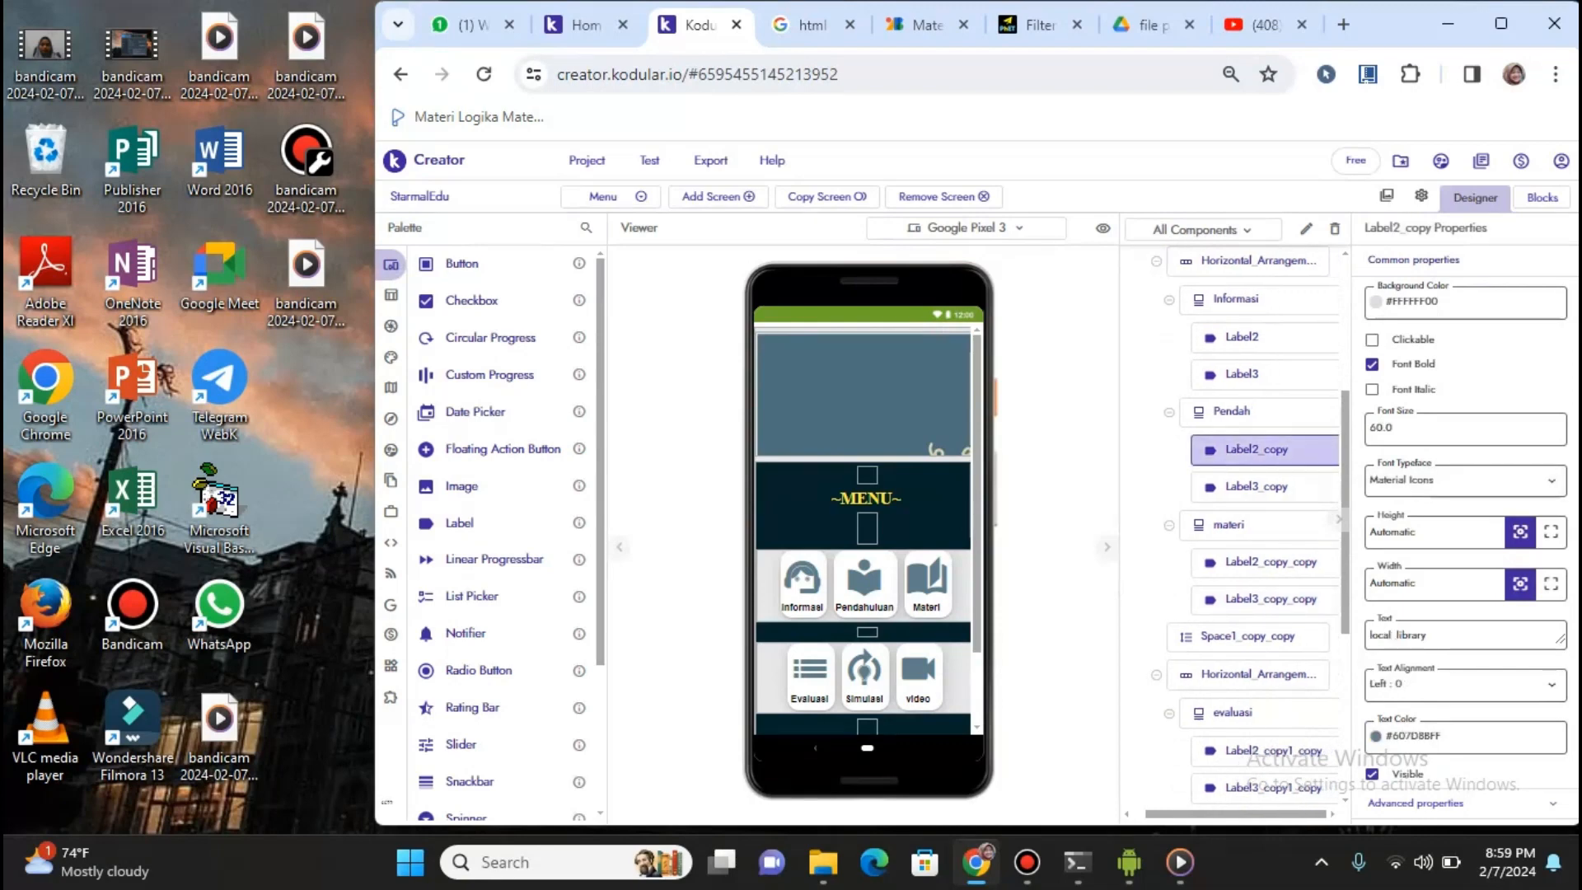
pyautogui.click(1465, 480)
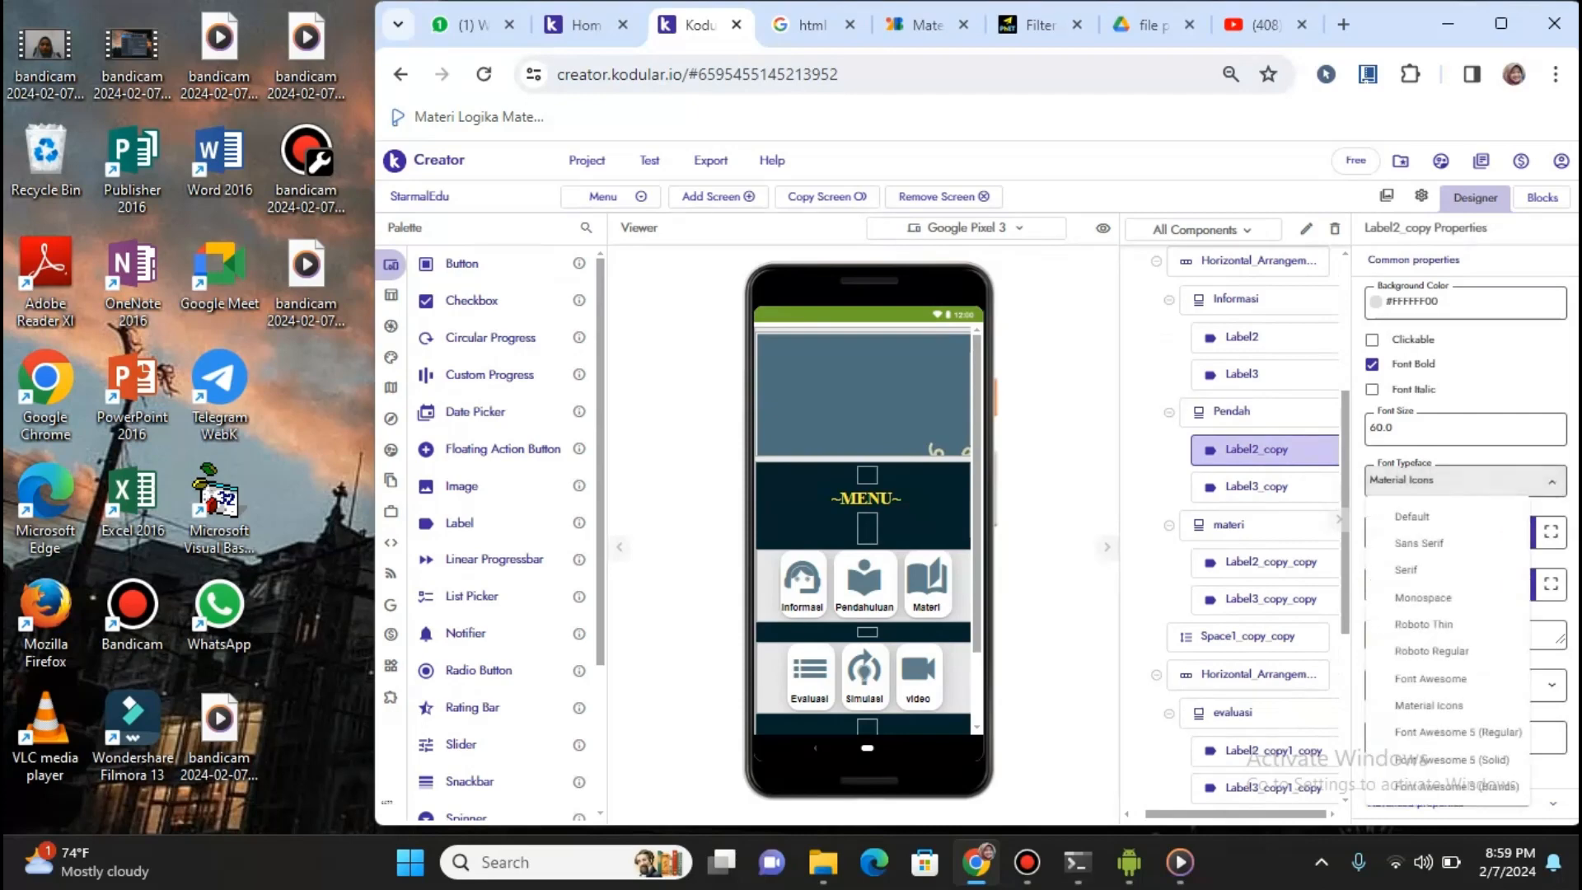
pyautogui.click(1430, 707)
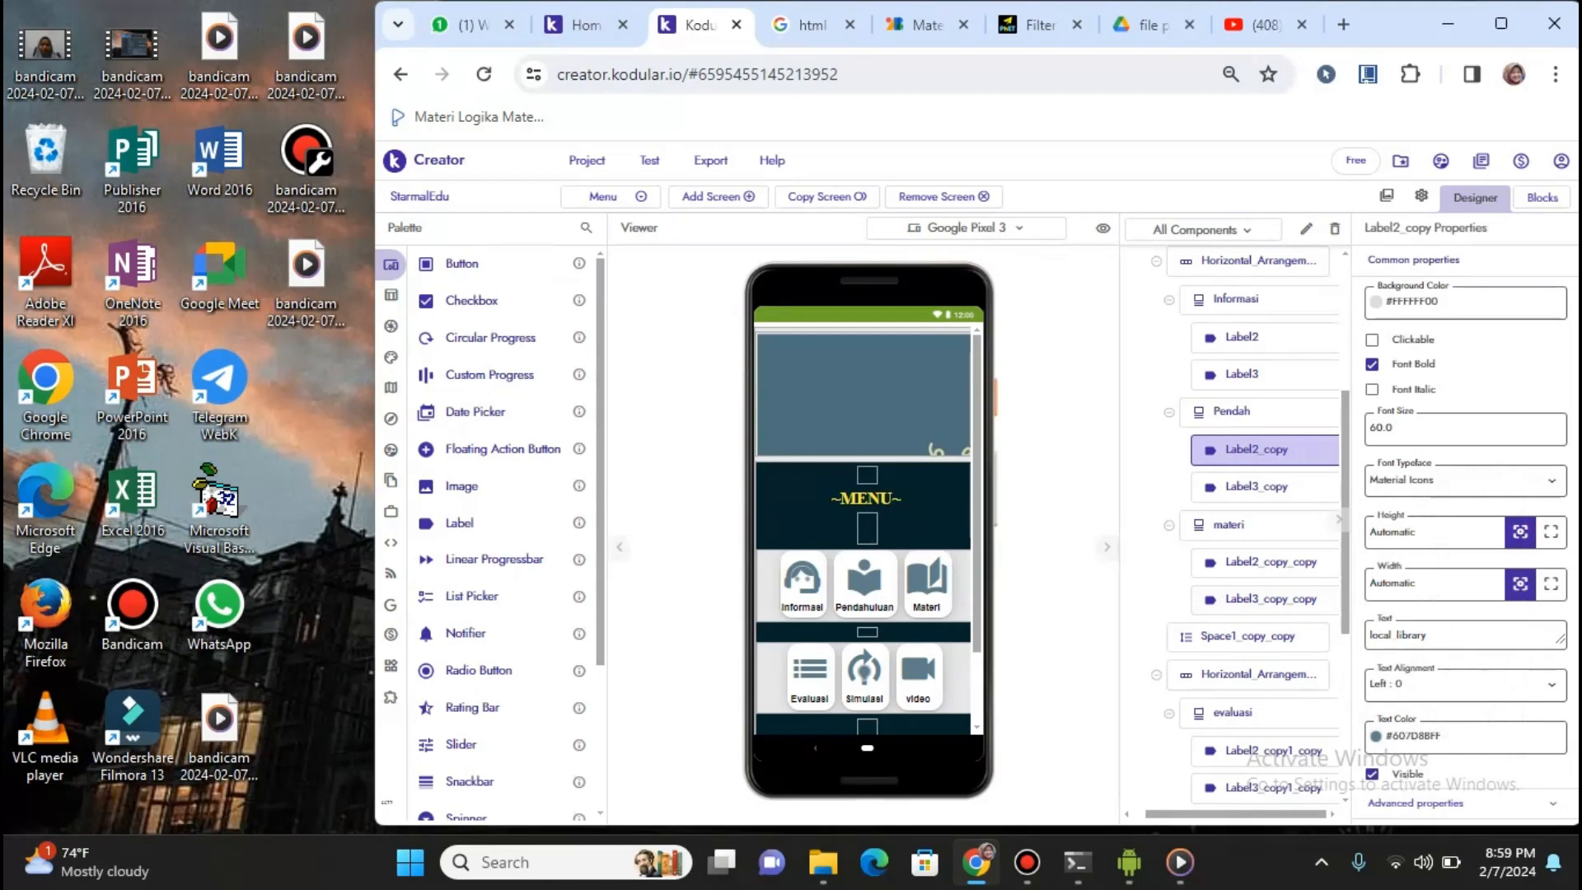
pyautogui.scroll(-2, 866, 528)
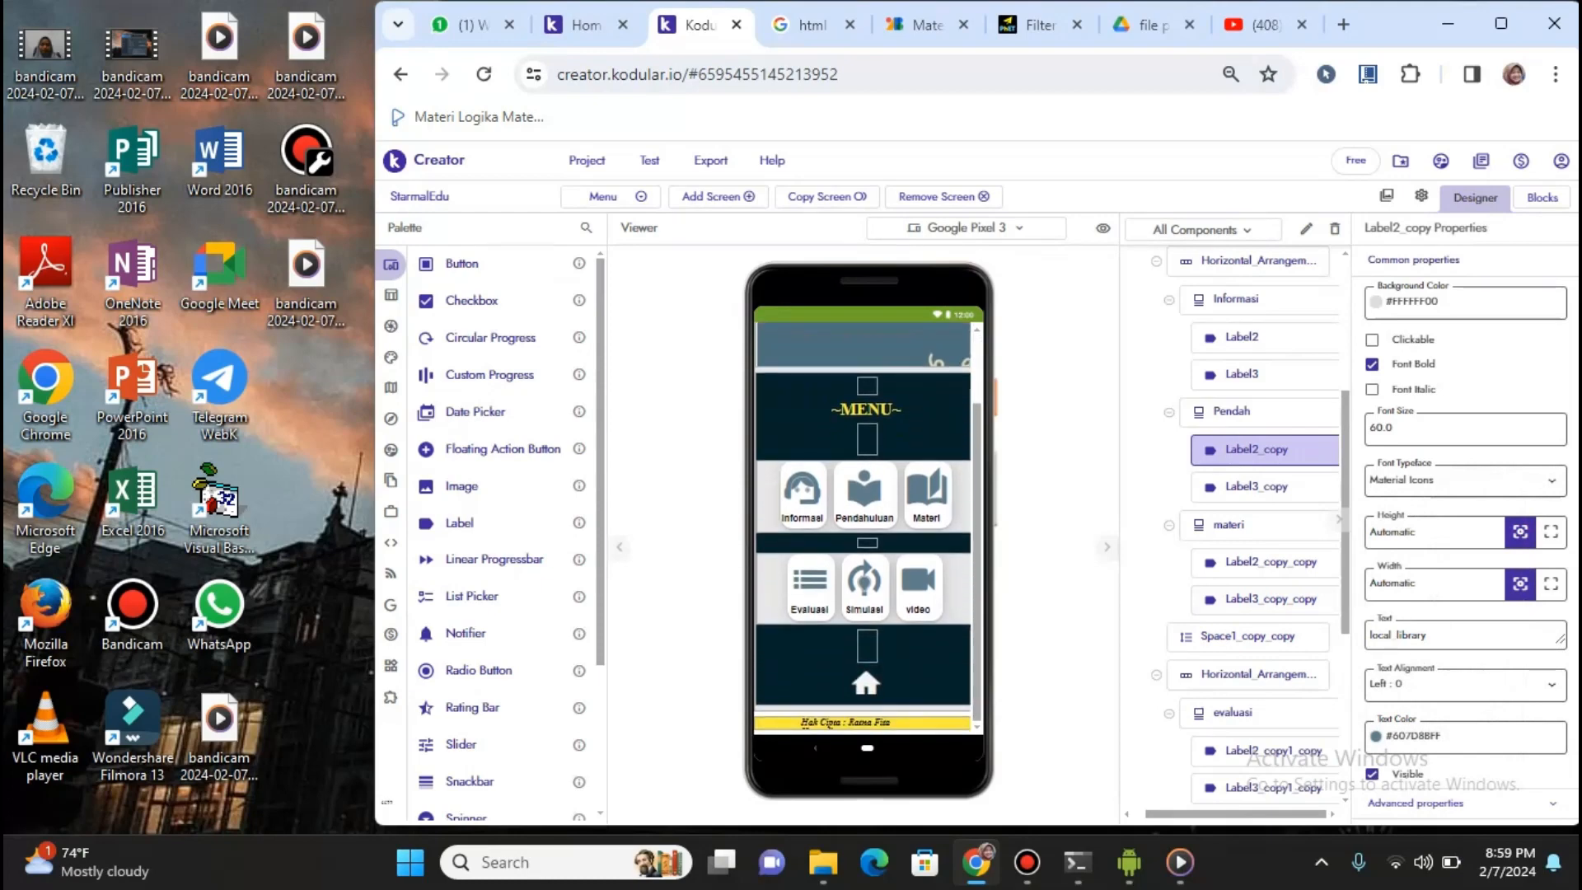
pyautogui.scroll(2, 865, 528)
pyautogui.scroll(-1, 865, 527)
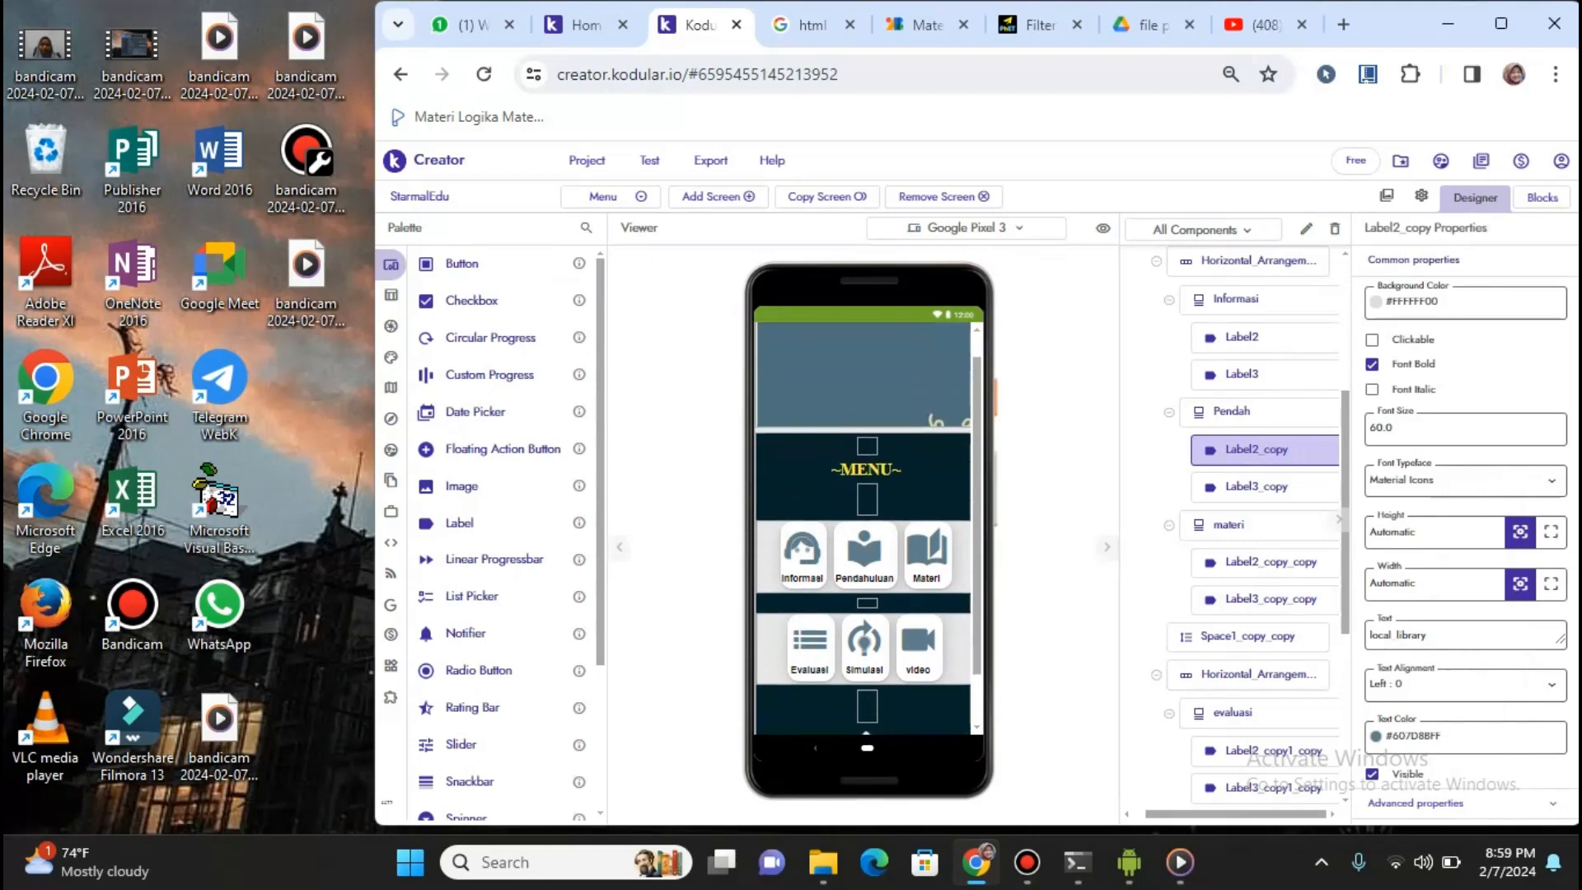
pyautogui.scroll(-1, 866, 527)
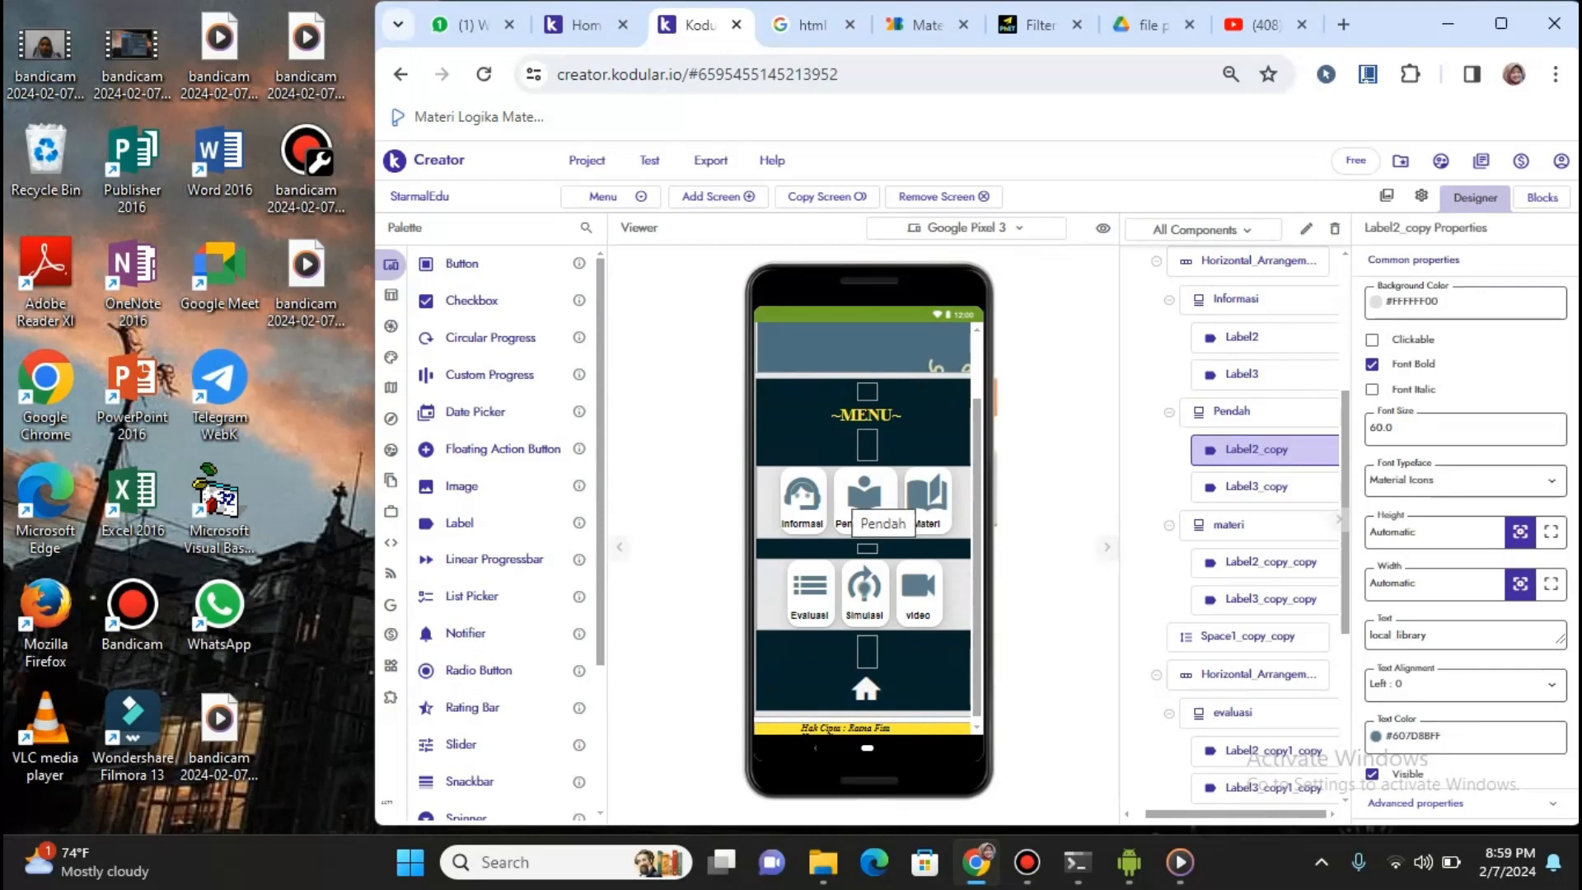
pyautogui.click(611, 197)
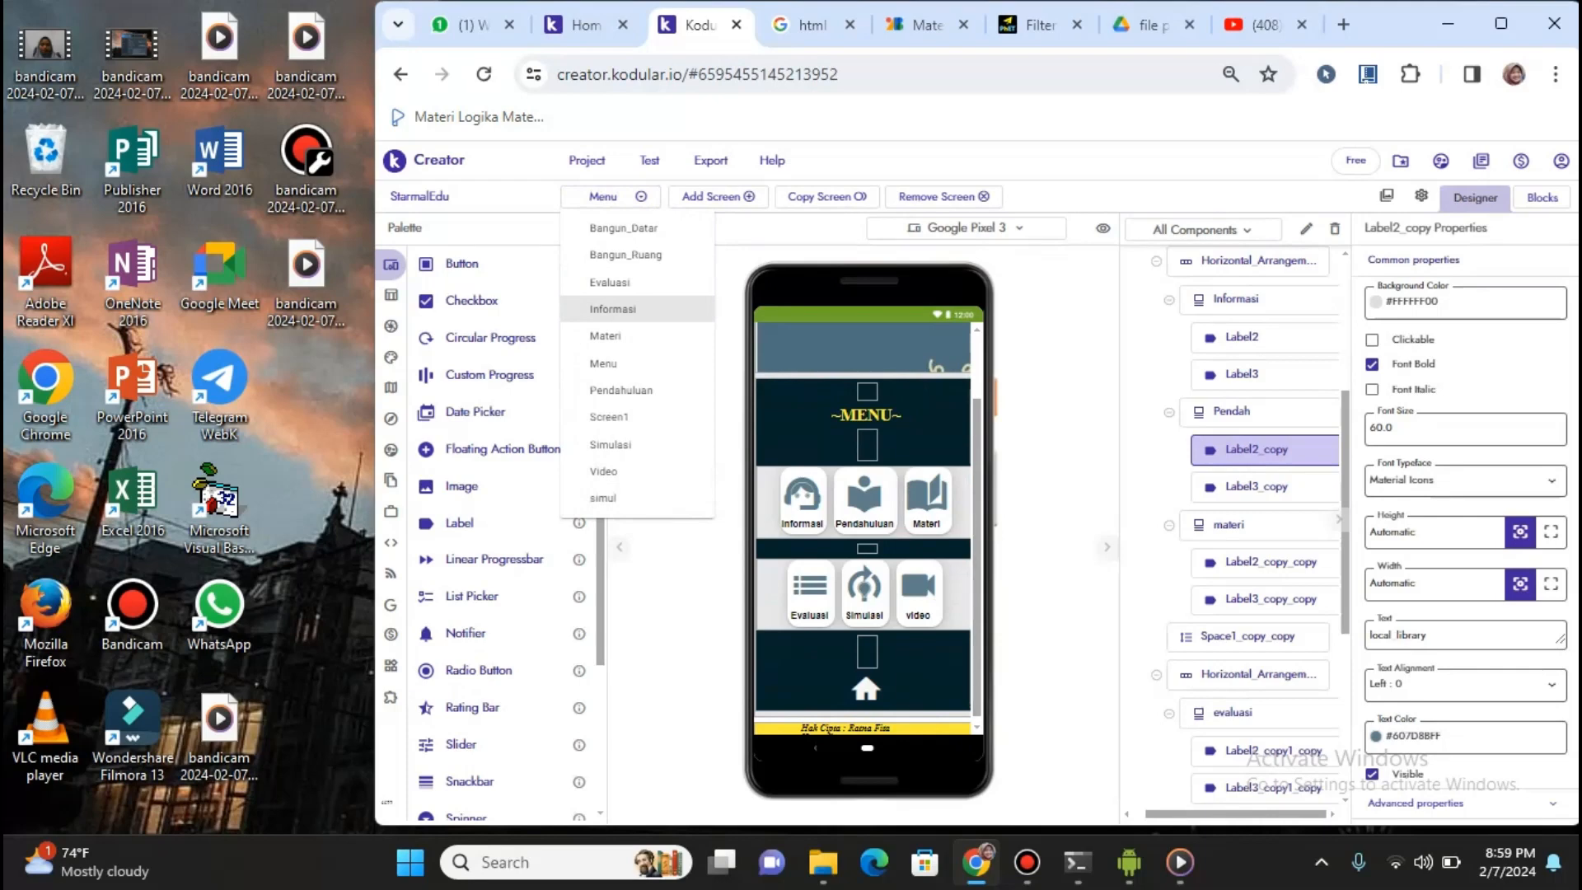
# Switch to the Informasi screen, then start adding a new screen and cancel it
pyautogui.click(613, 310)
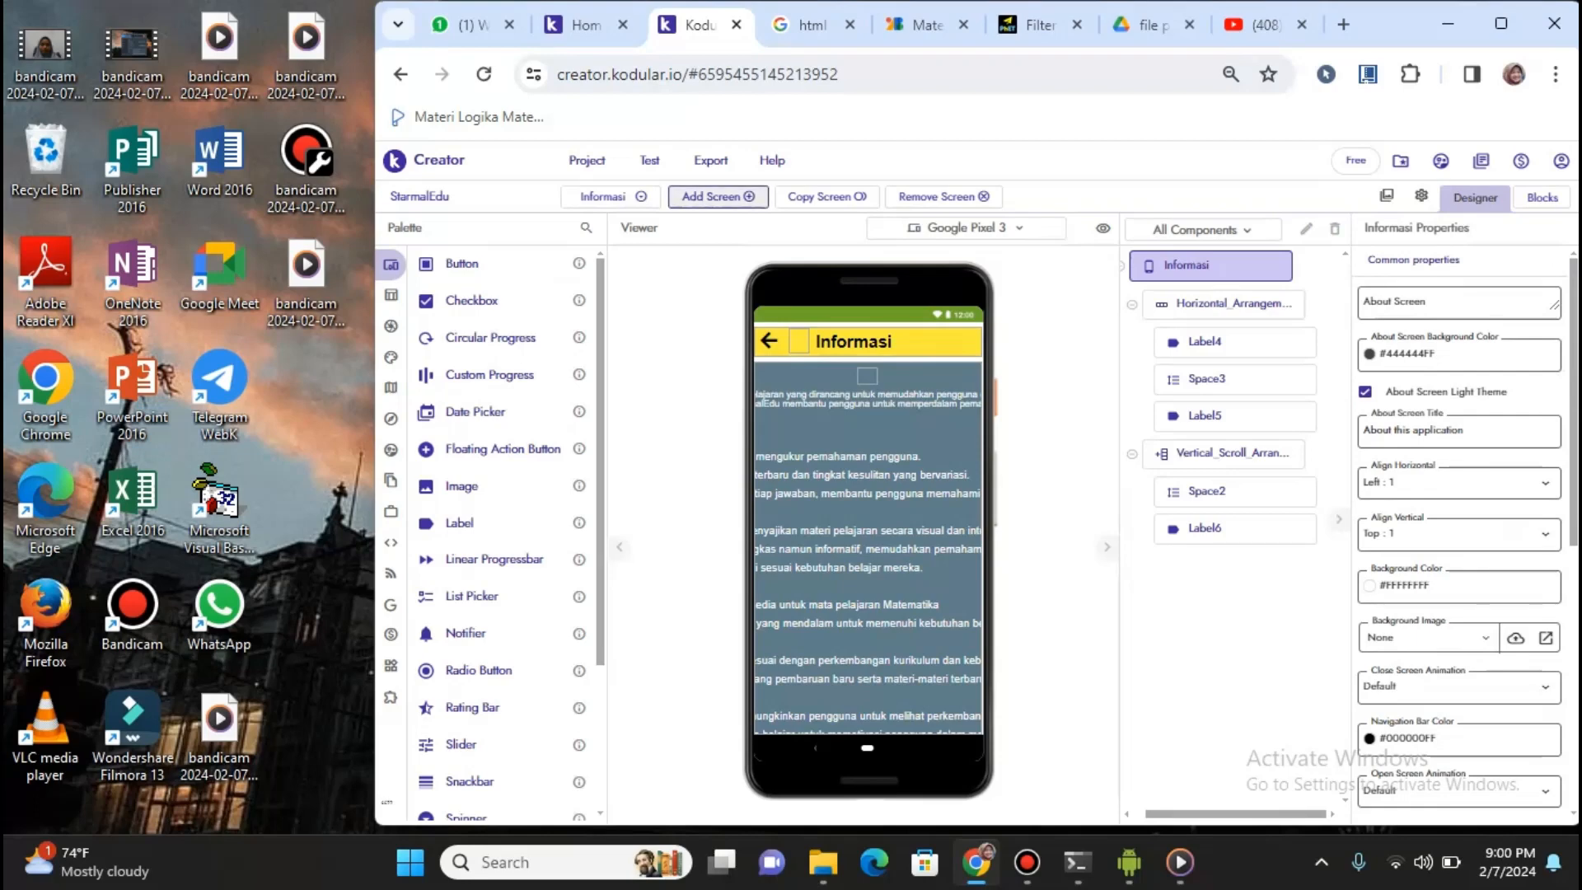
pyautogui.click(718, 196)
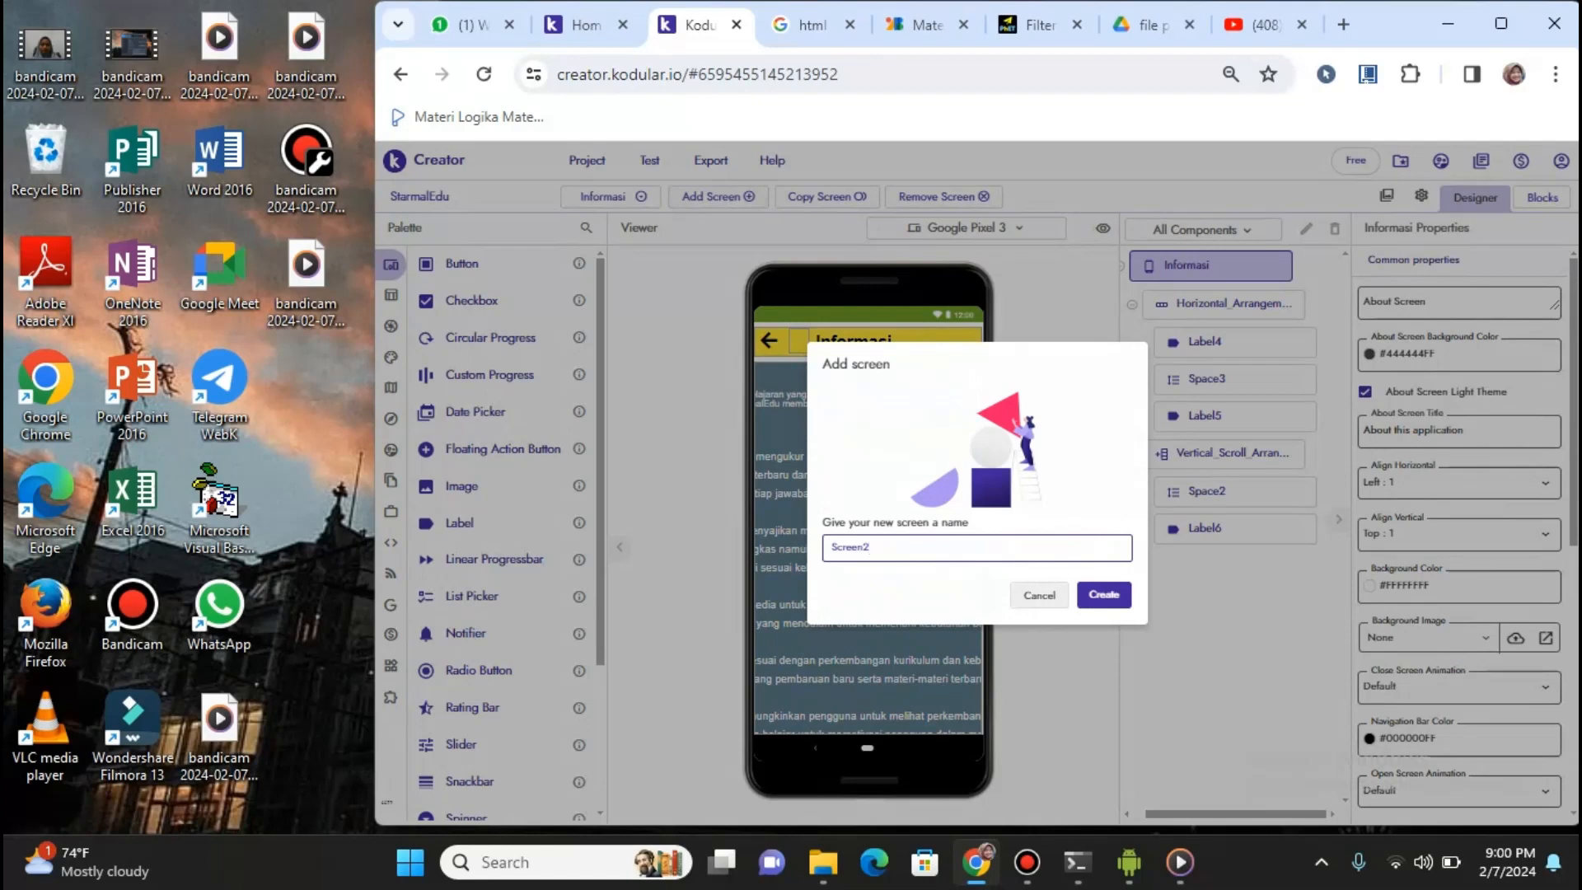
pyautogui.click(1040, 595)
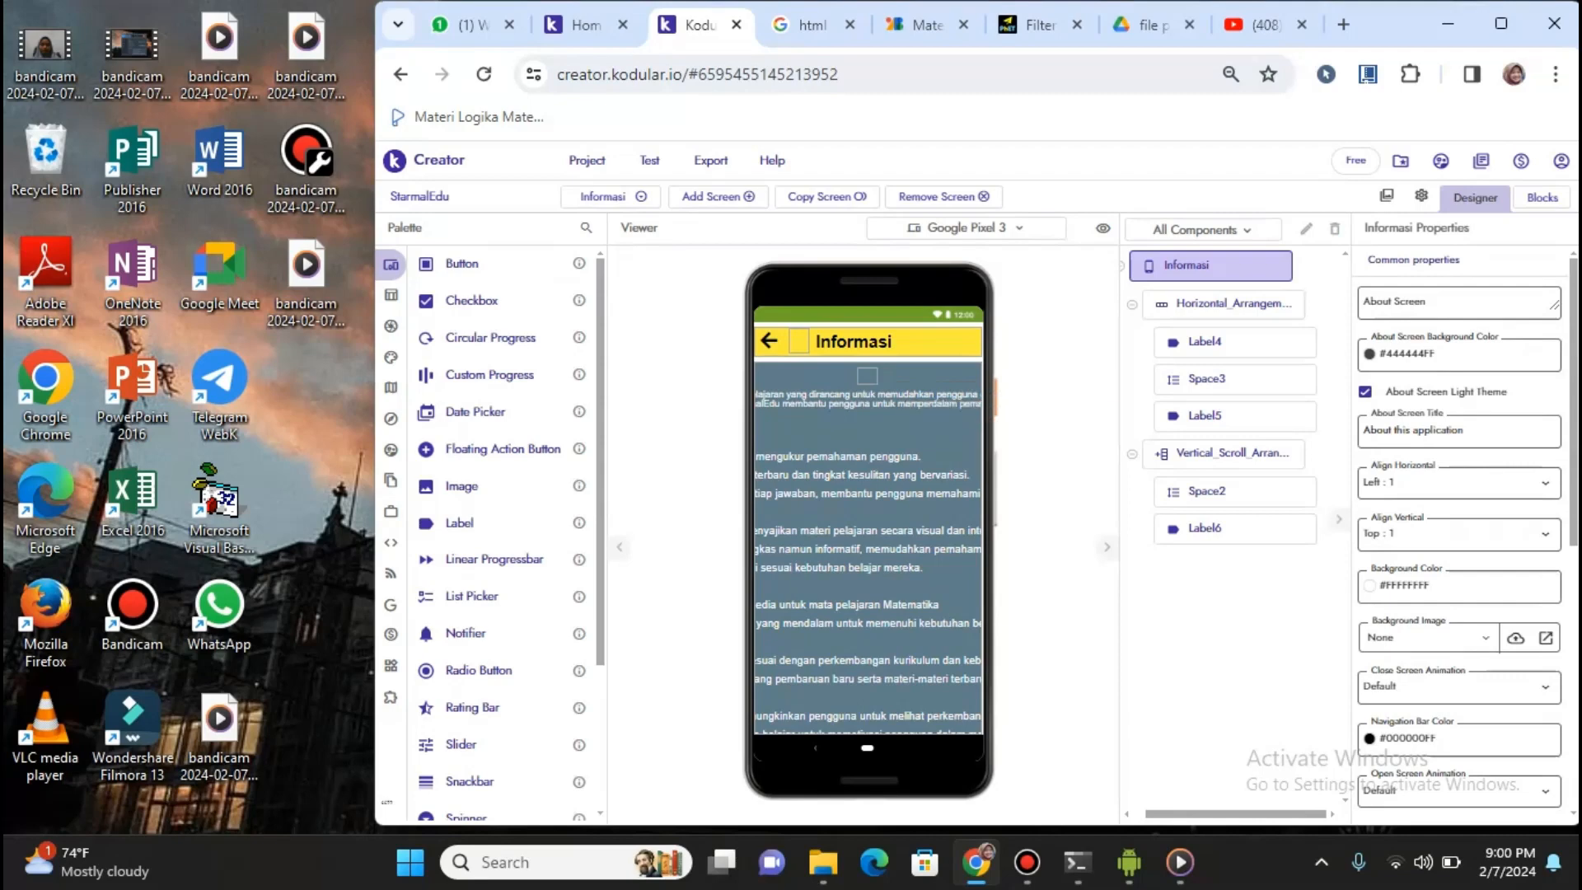
# Select Label6 on the Informasi screen to show its HTML-formatted 'Deskripsi' text properties
pyautogui.click(1205, 527)
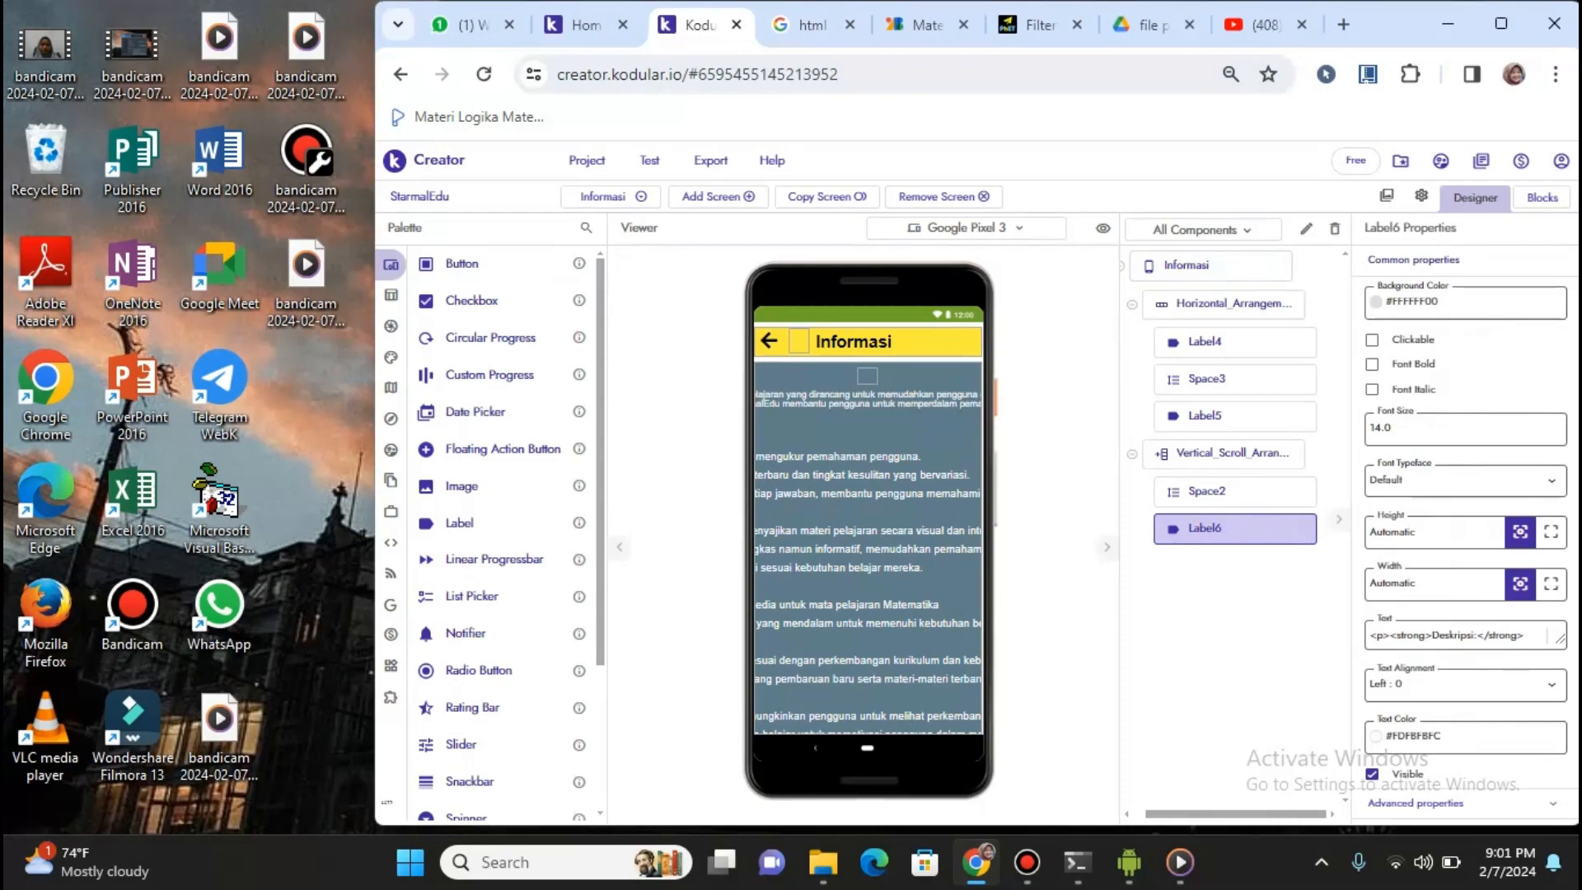
pyautogui.moveTo(1129, 862)
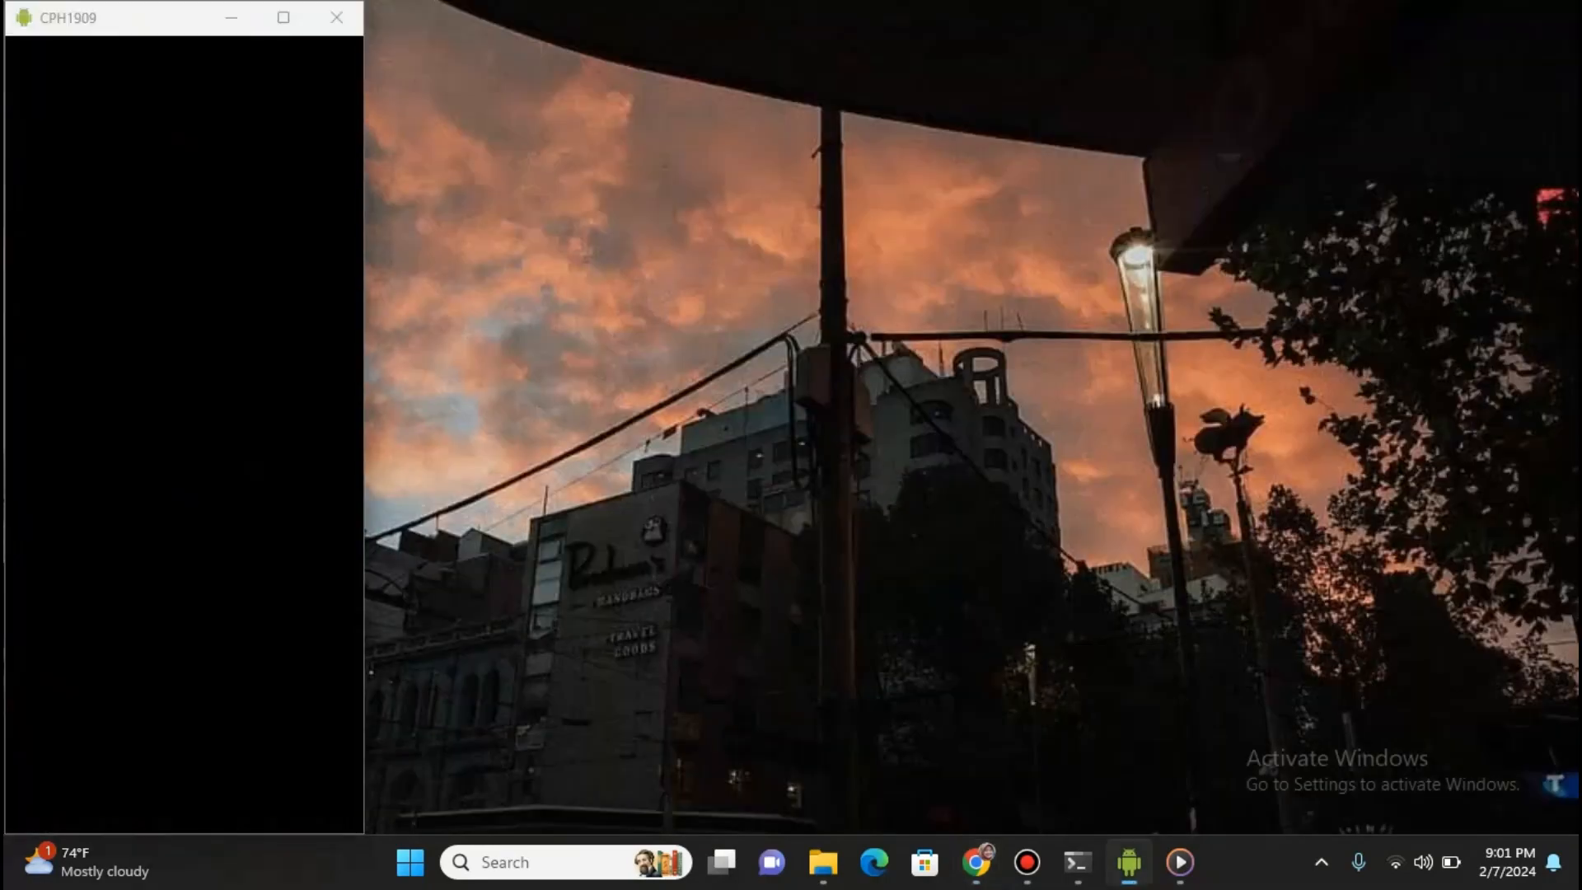
pyautogui.click(1121, 725)
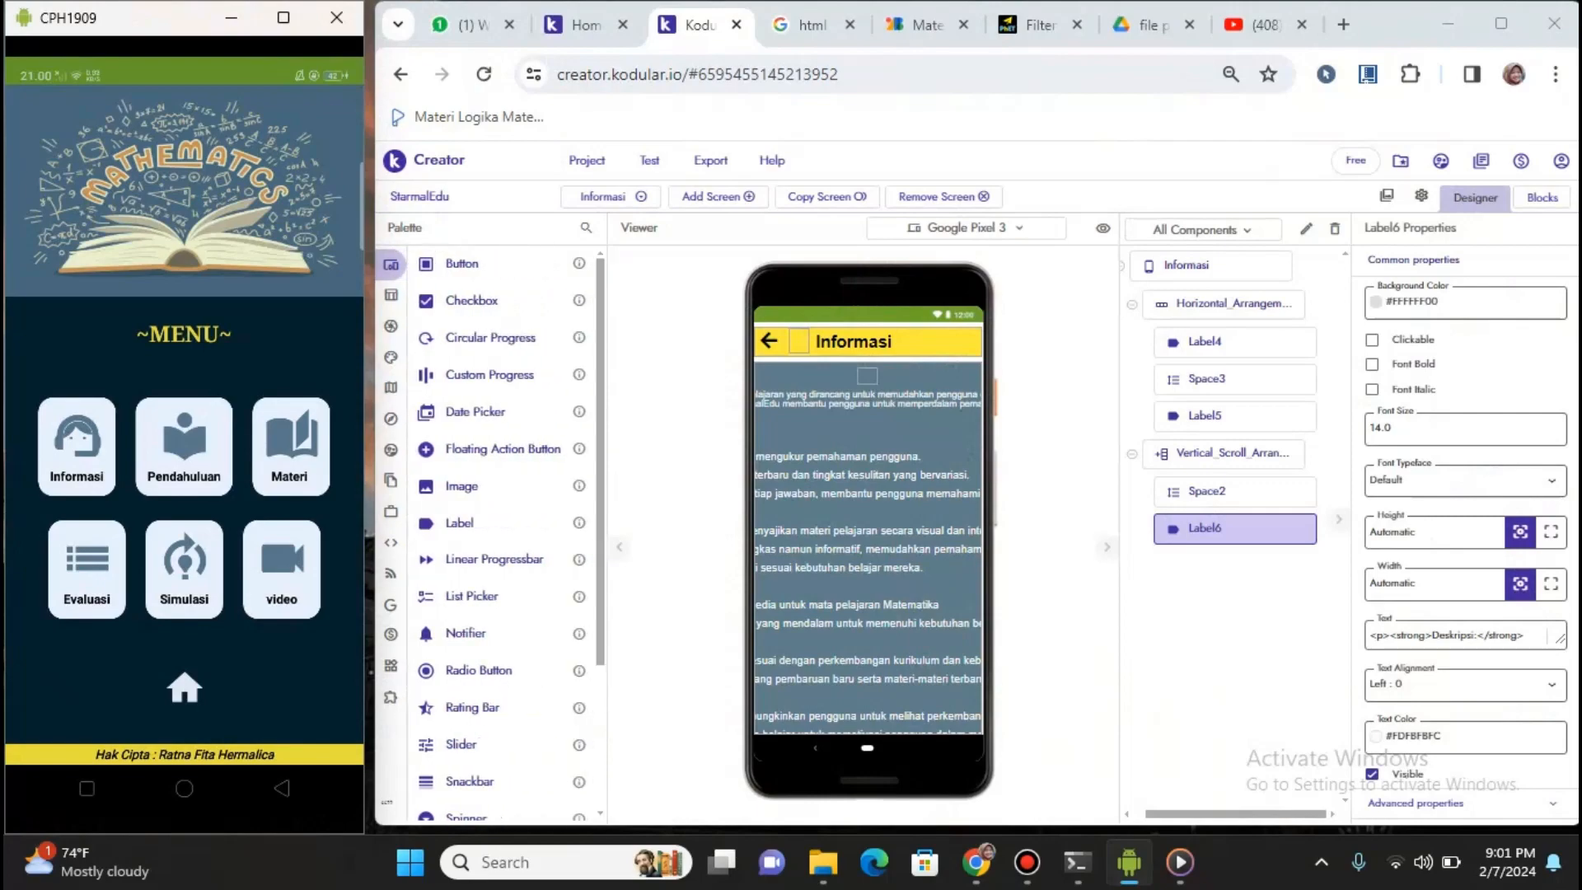
pyautogui.click(76, 447)
pyautogui.click(232, 17)
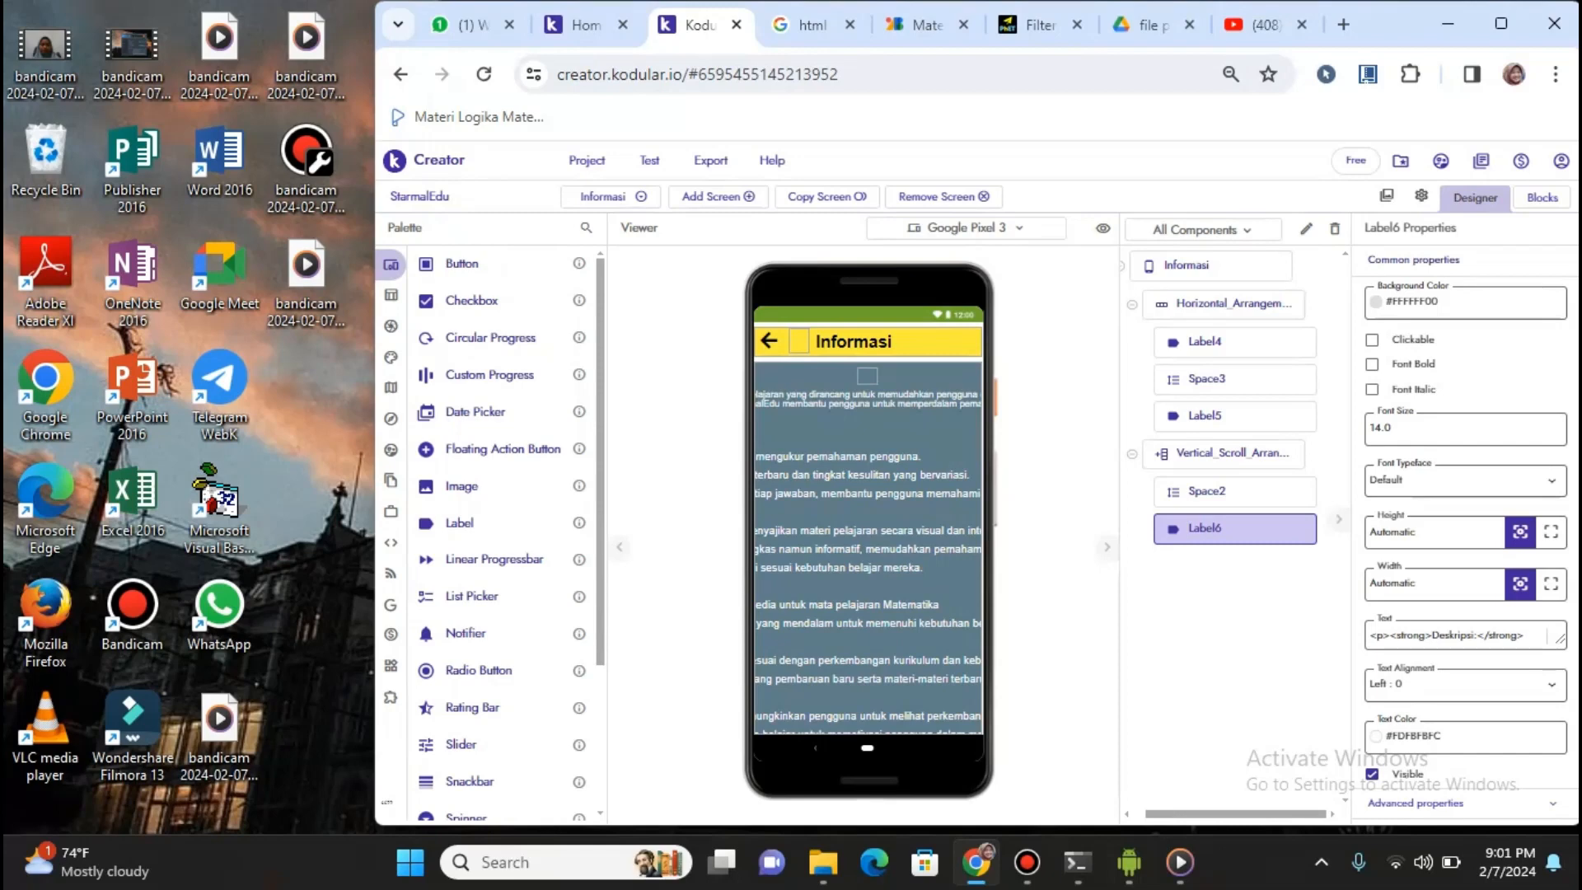
# Review Label6's HTML text and Label4, switch to Pendahuluan, then open the 'html online' search results
pyautogui.click(1411, 633)
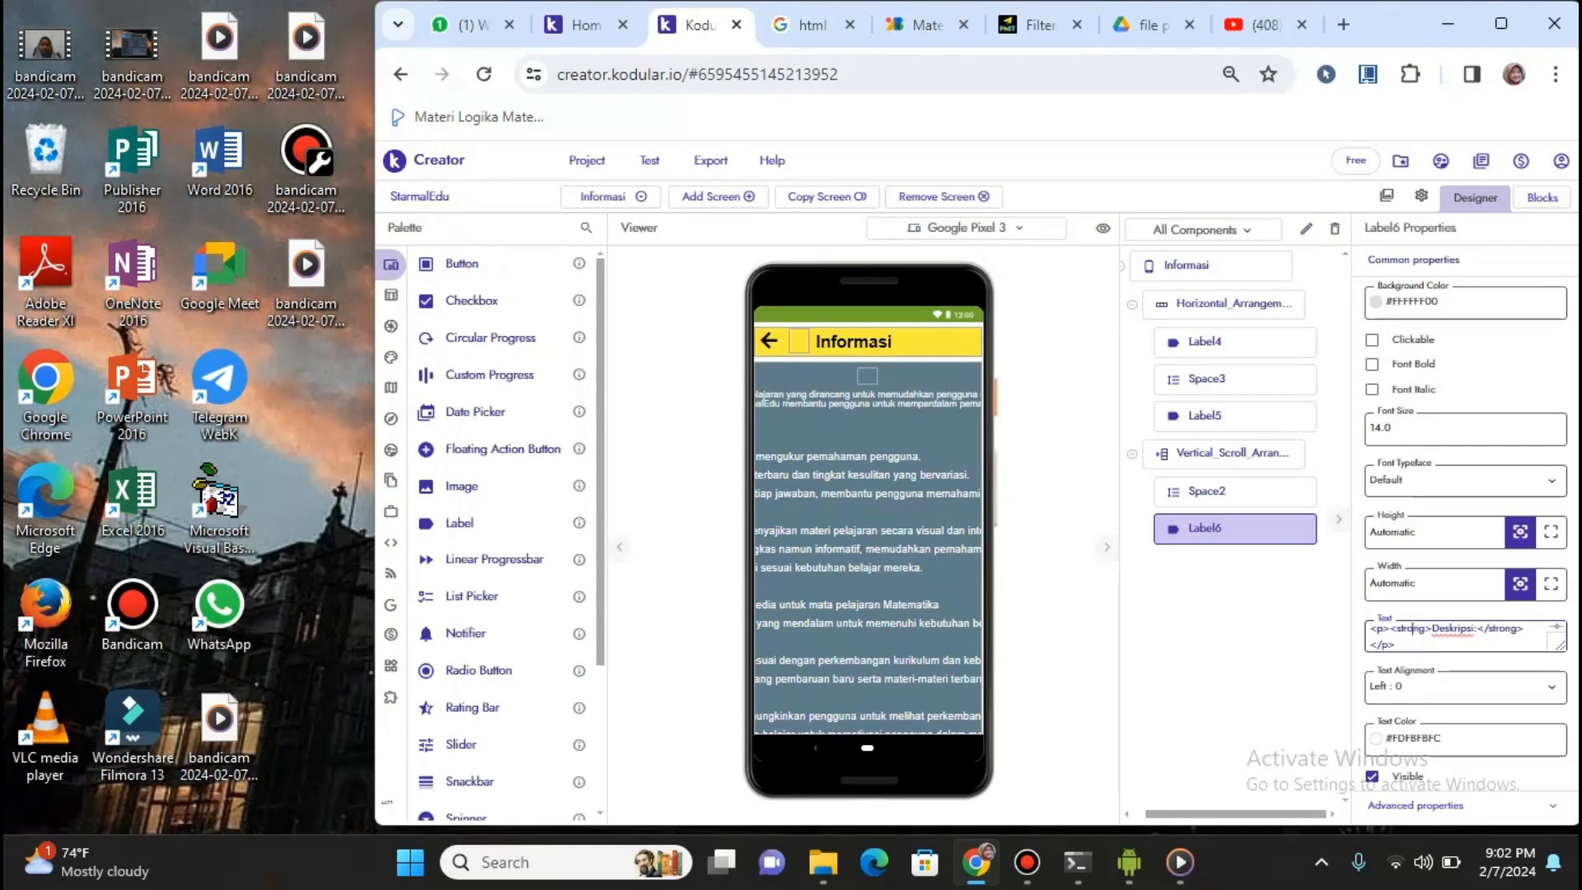
pyautogui.click(1235, 342)
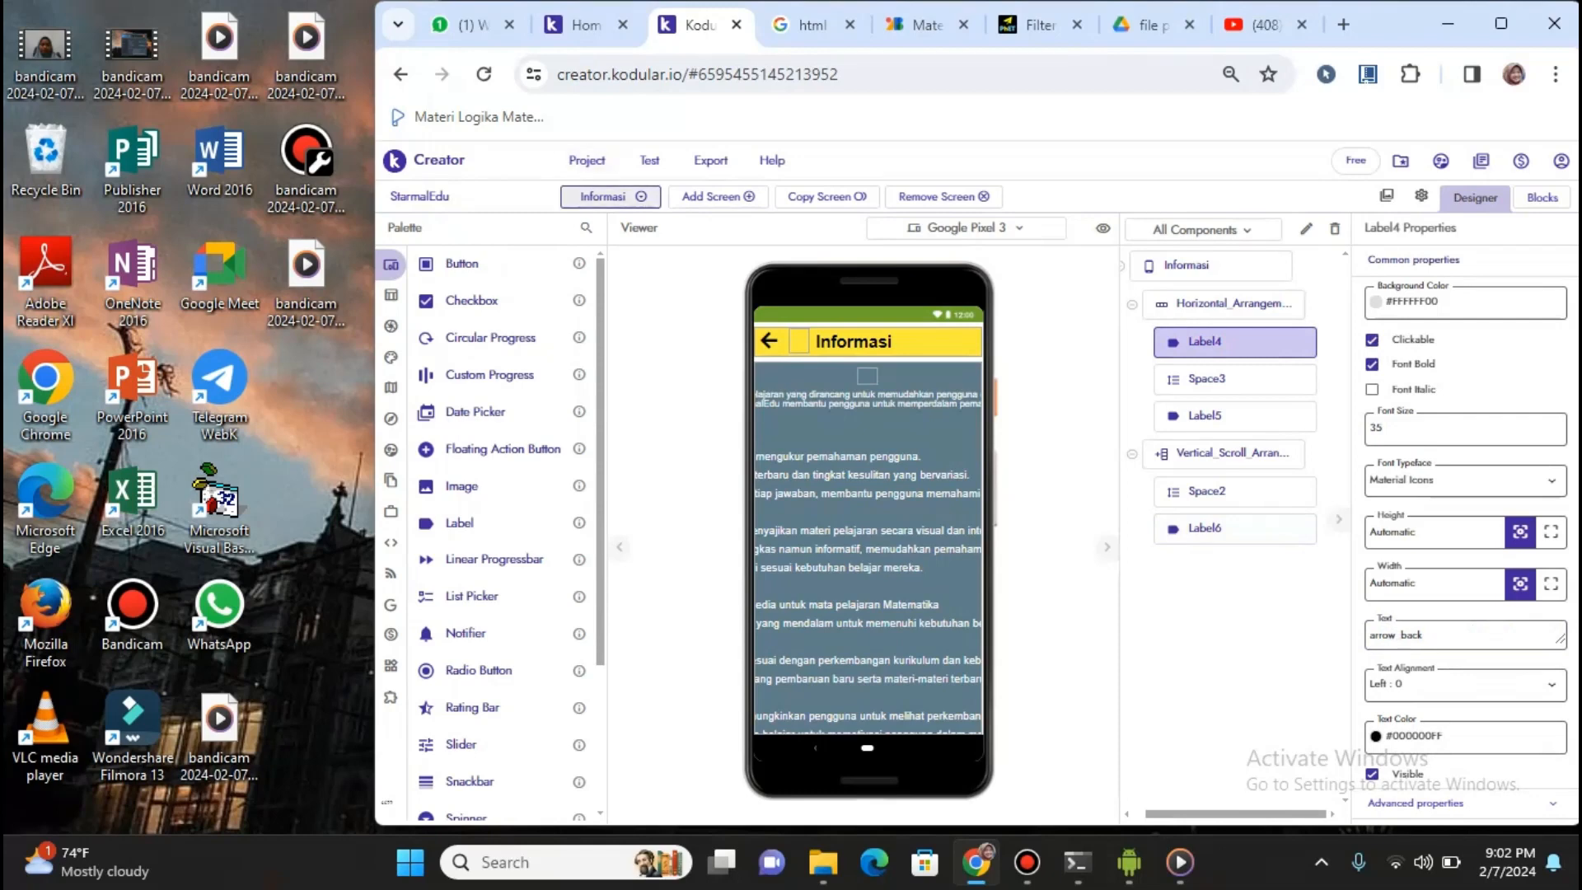
pyautogui.click(603, 196)
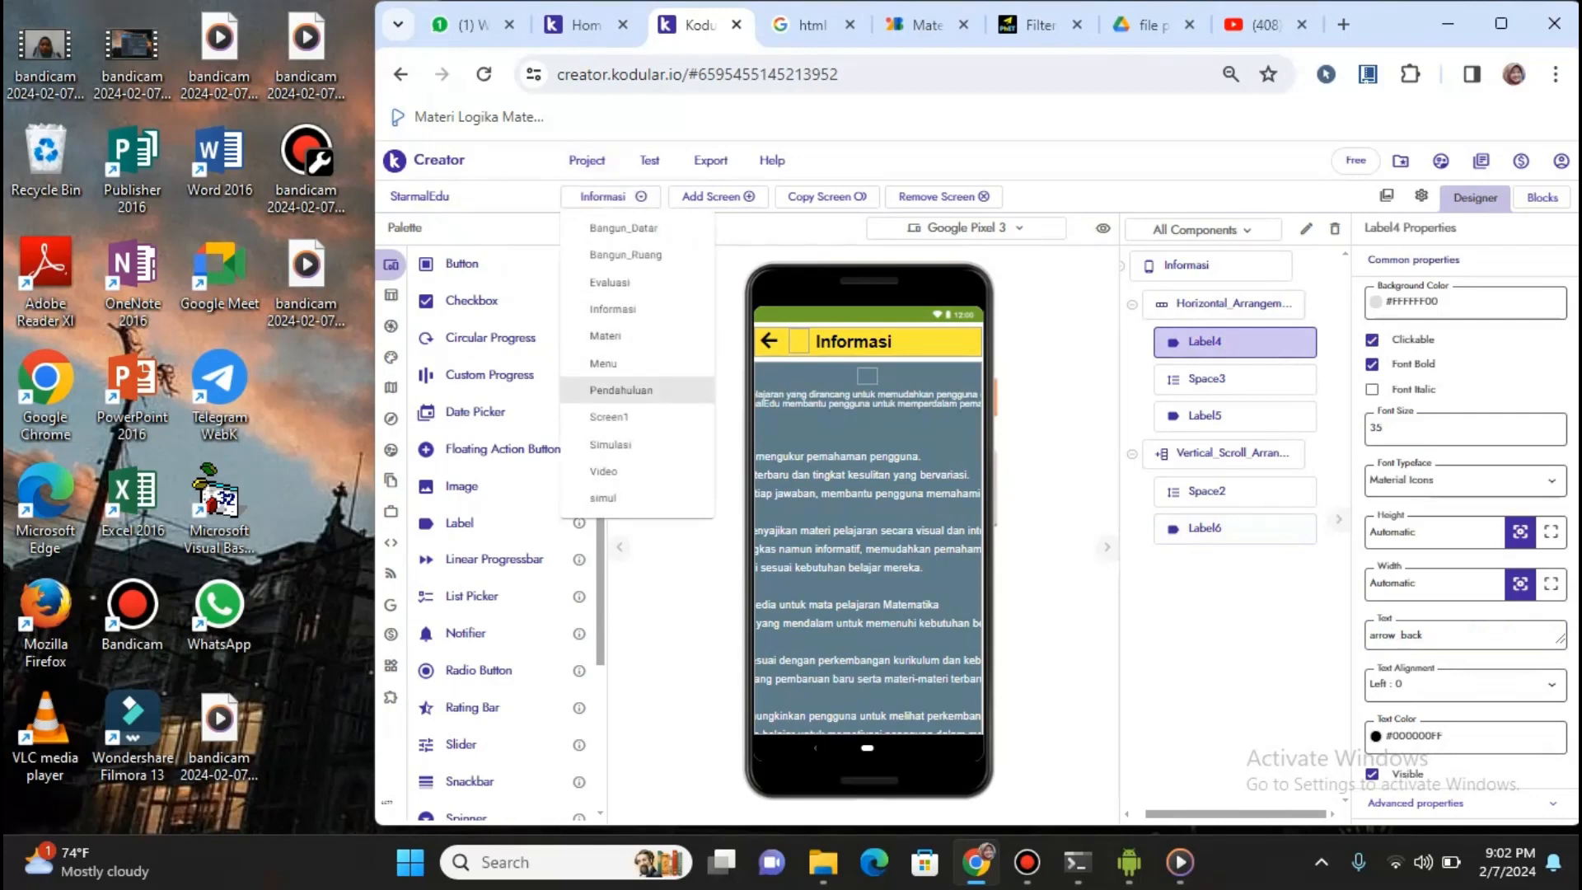
pyautogui.click(621, 389)
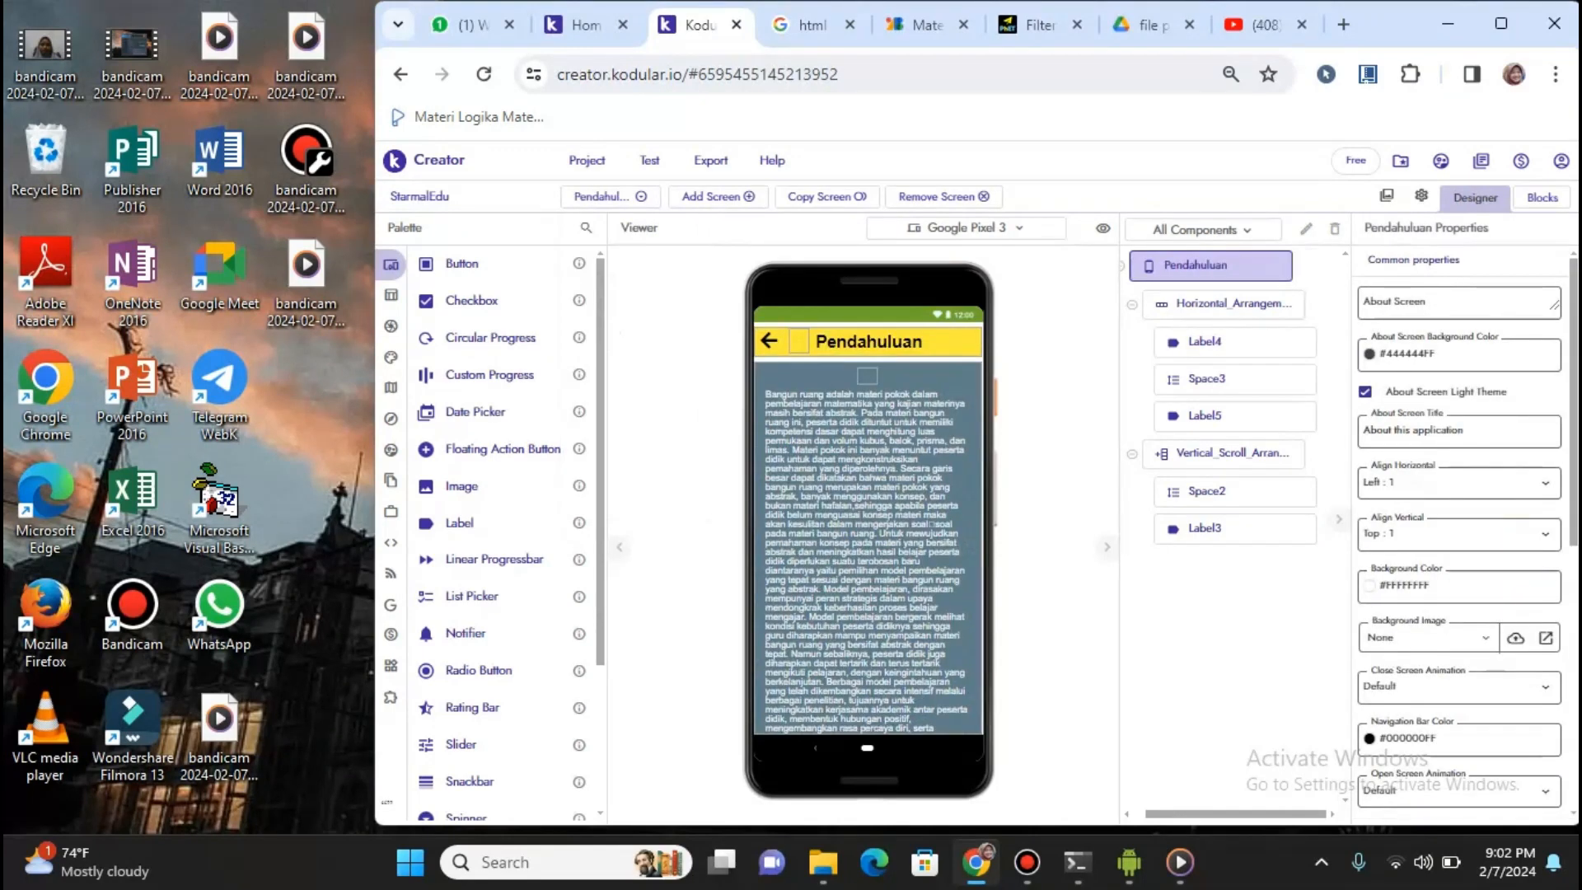
pyautogui.click(610, 196)
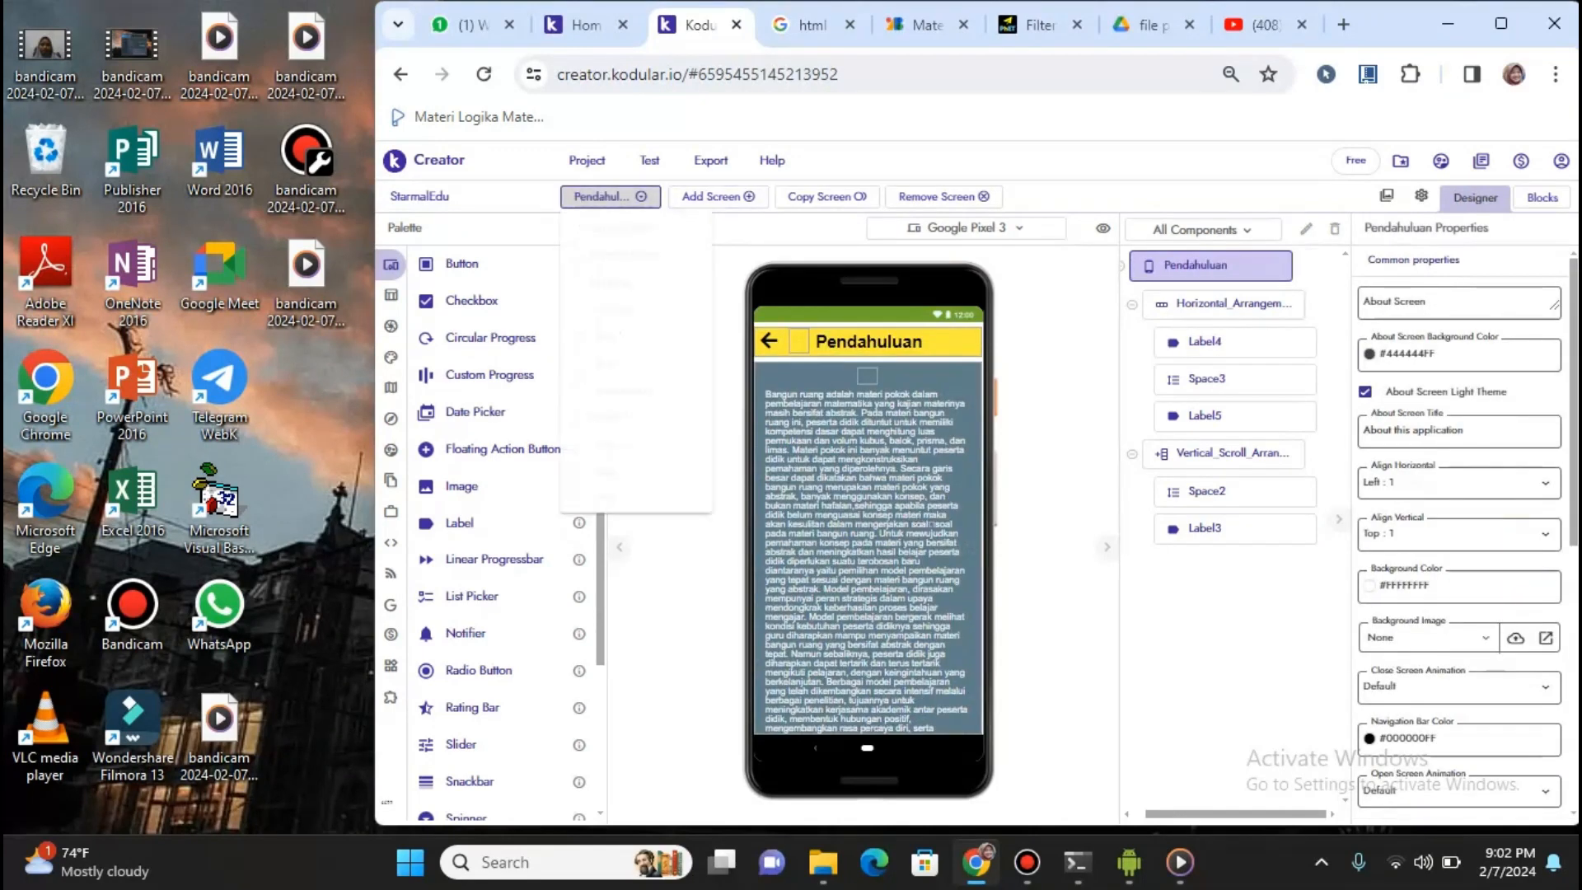
pyautogui.click(808, 25)
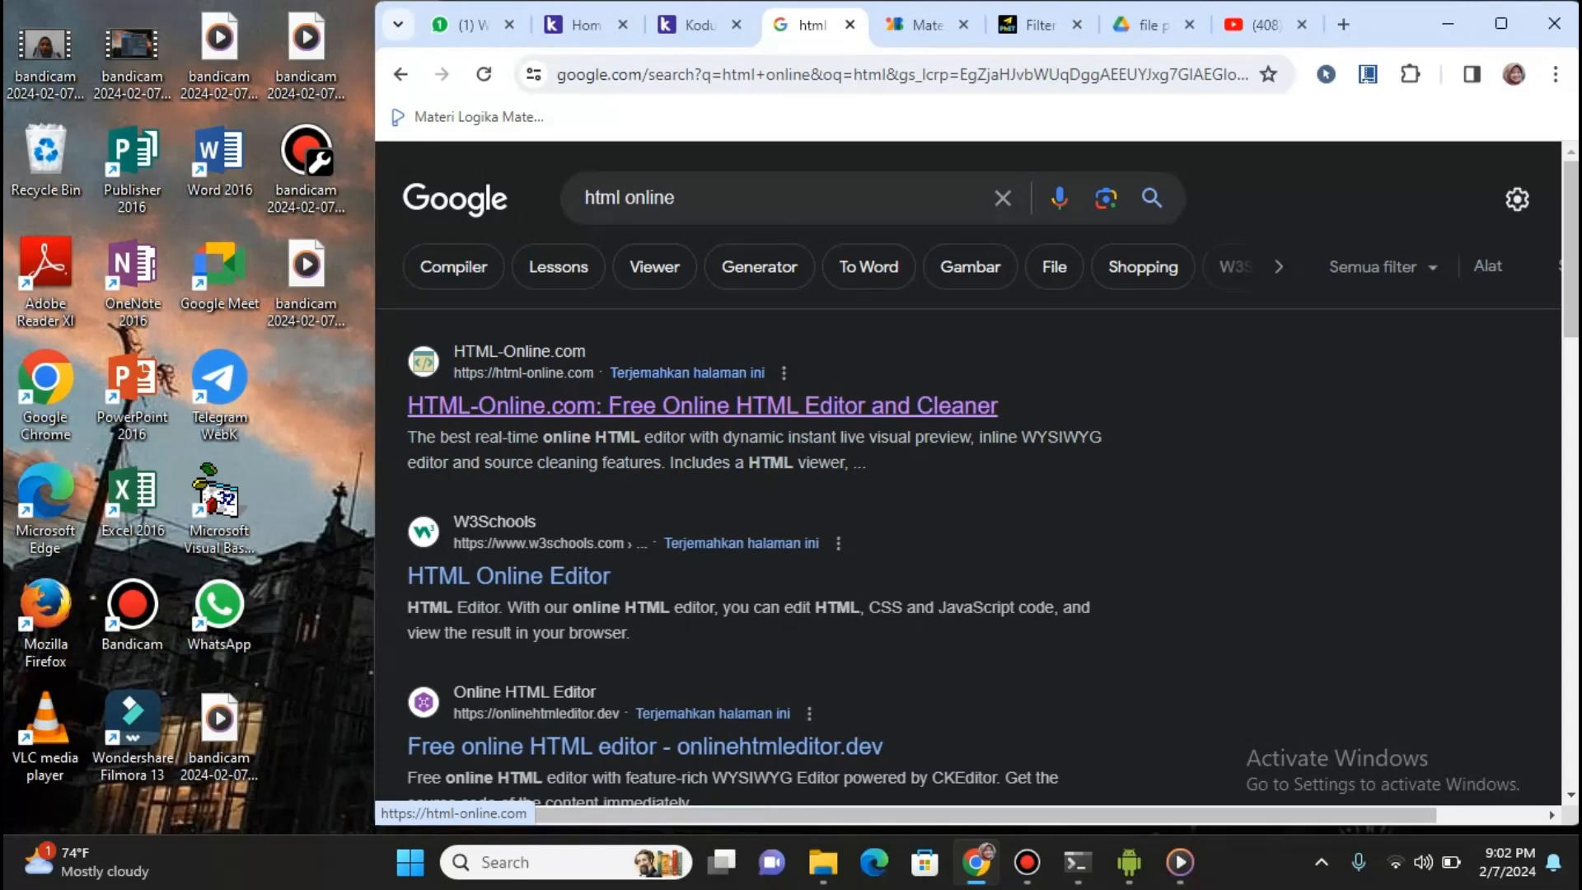
# Type 'gjgyuu' in the HTML-Online.com editor to see its HTML code, then return to Kodular
pyautogui.click(702, 406)
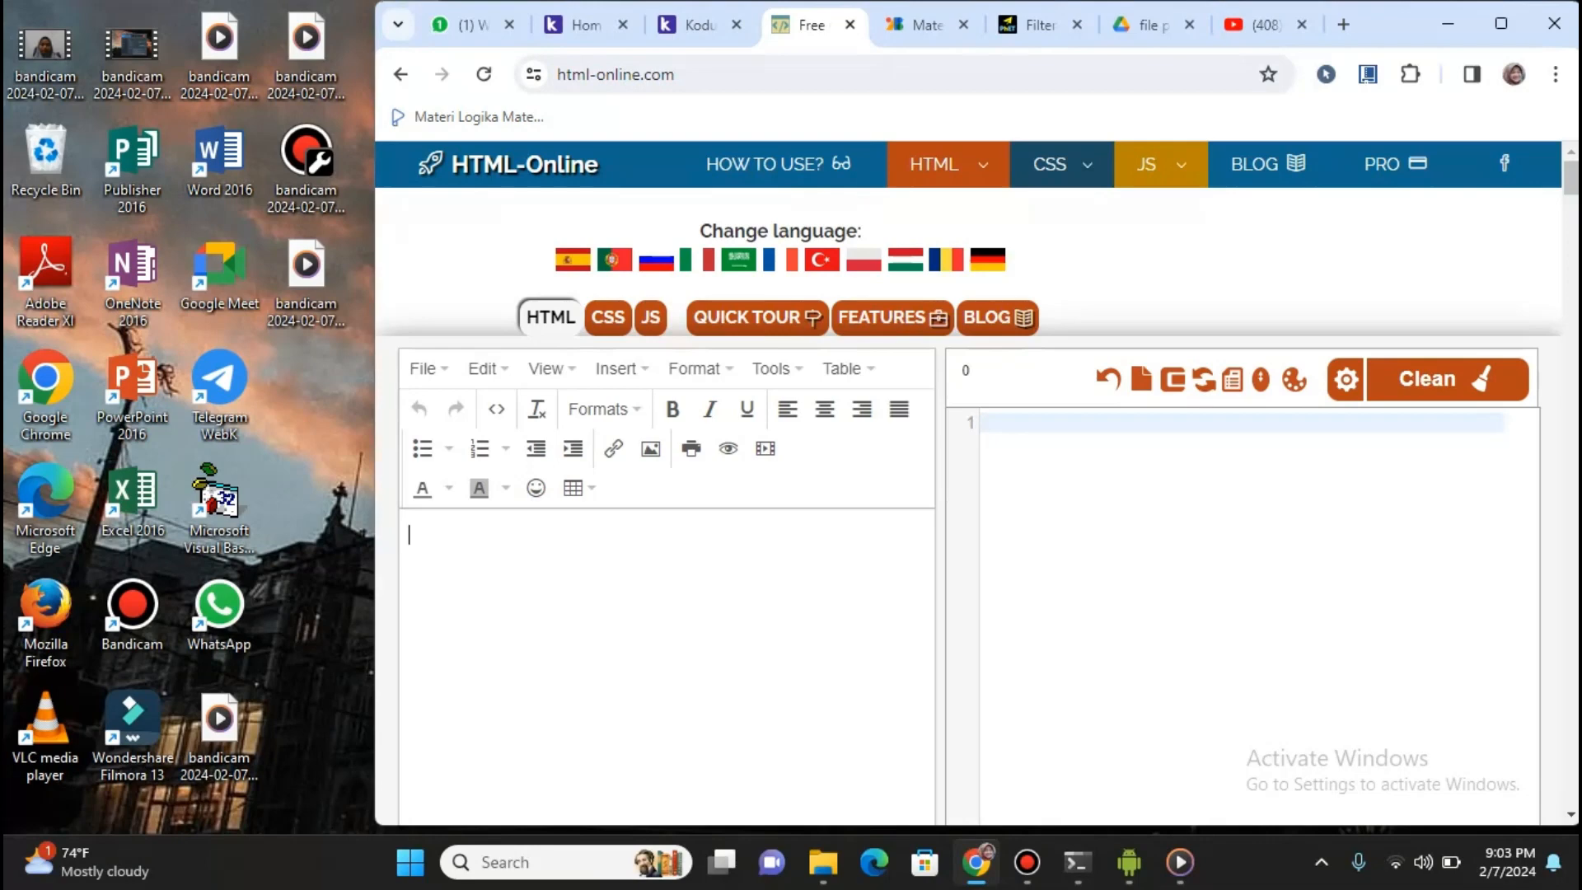
pyautogui.write('gjgyuu')
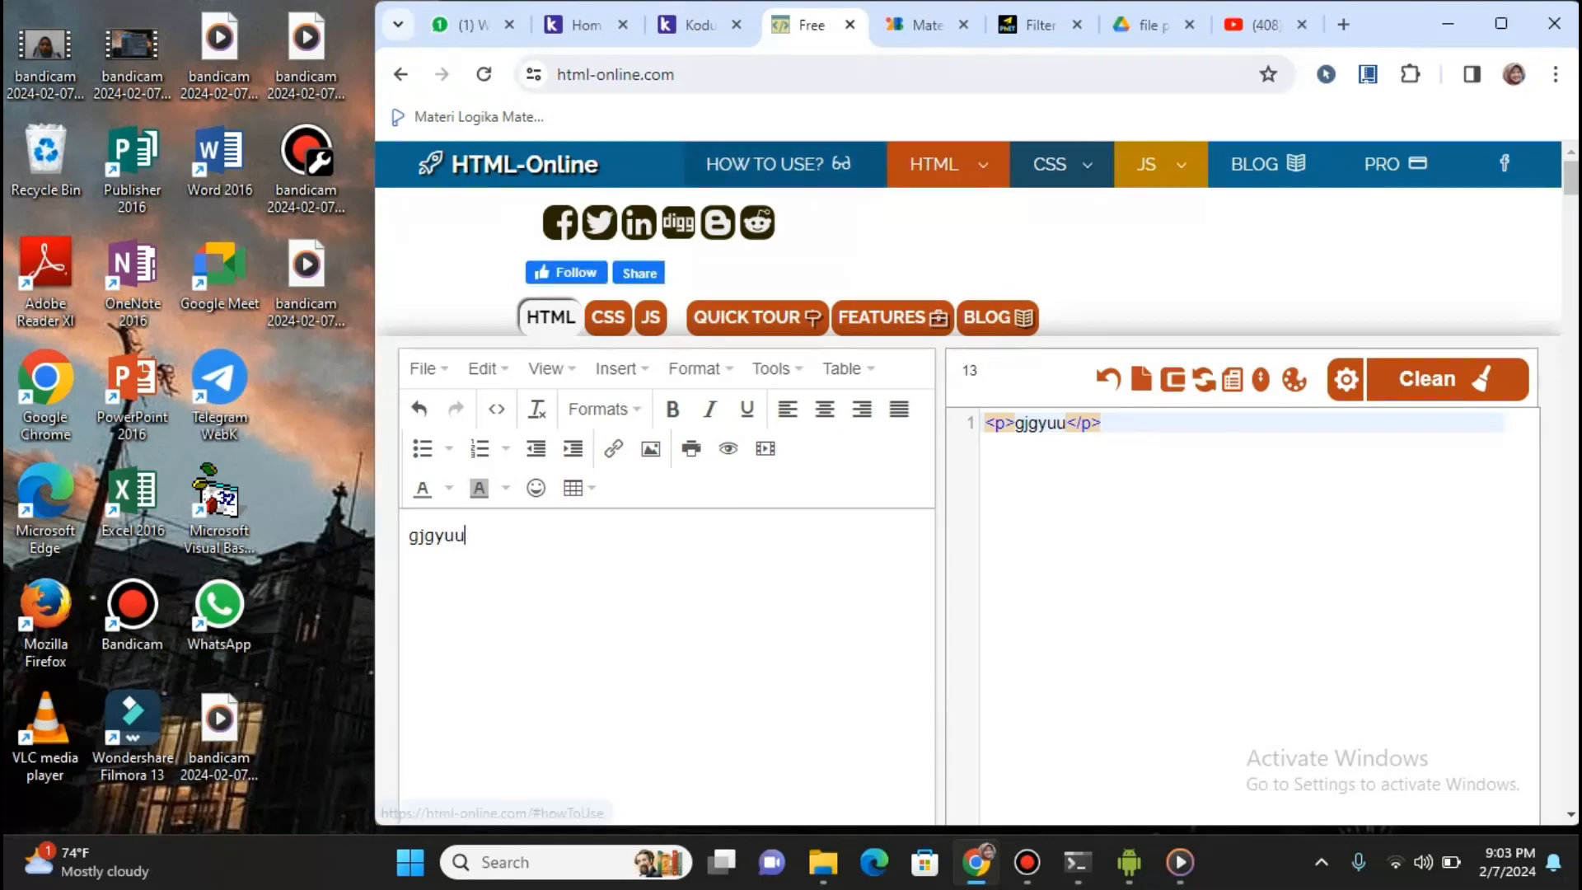
pyautogui.click(700, 25)
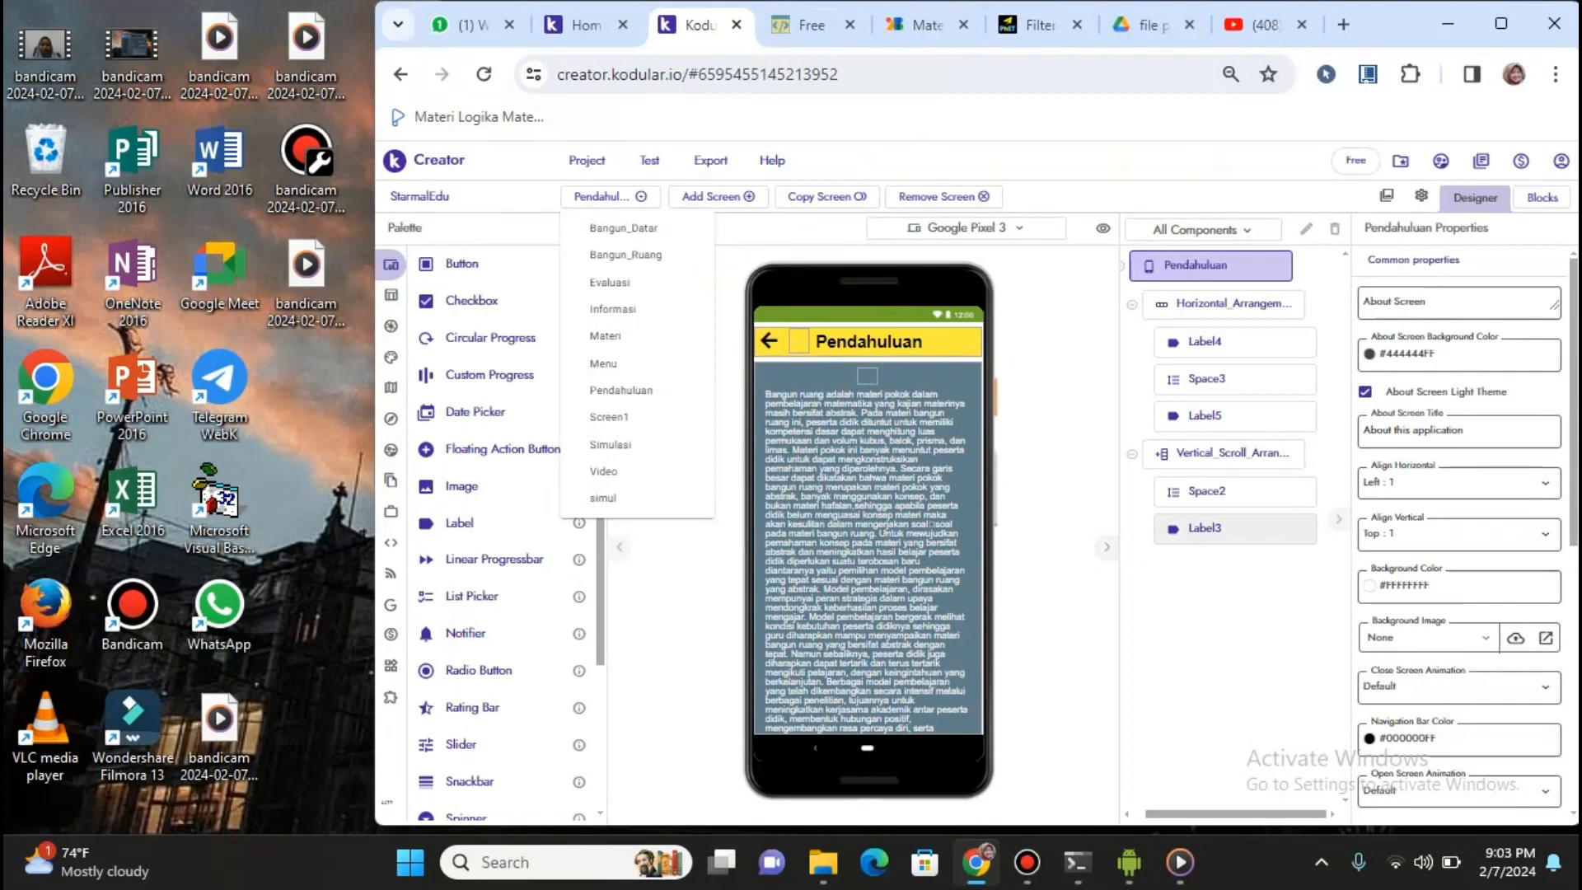
# Select Label3 on Pendahuluan, view its text, and expand Advanced properties showing HTML Format enabled
pyautogui.click(1220, 529)
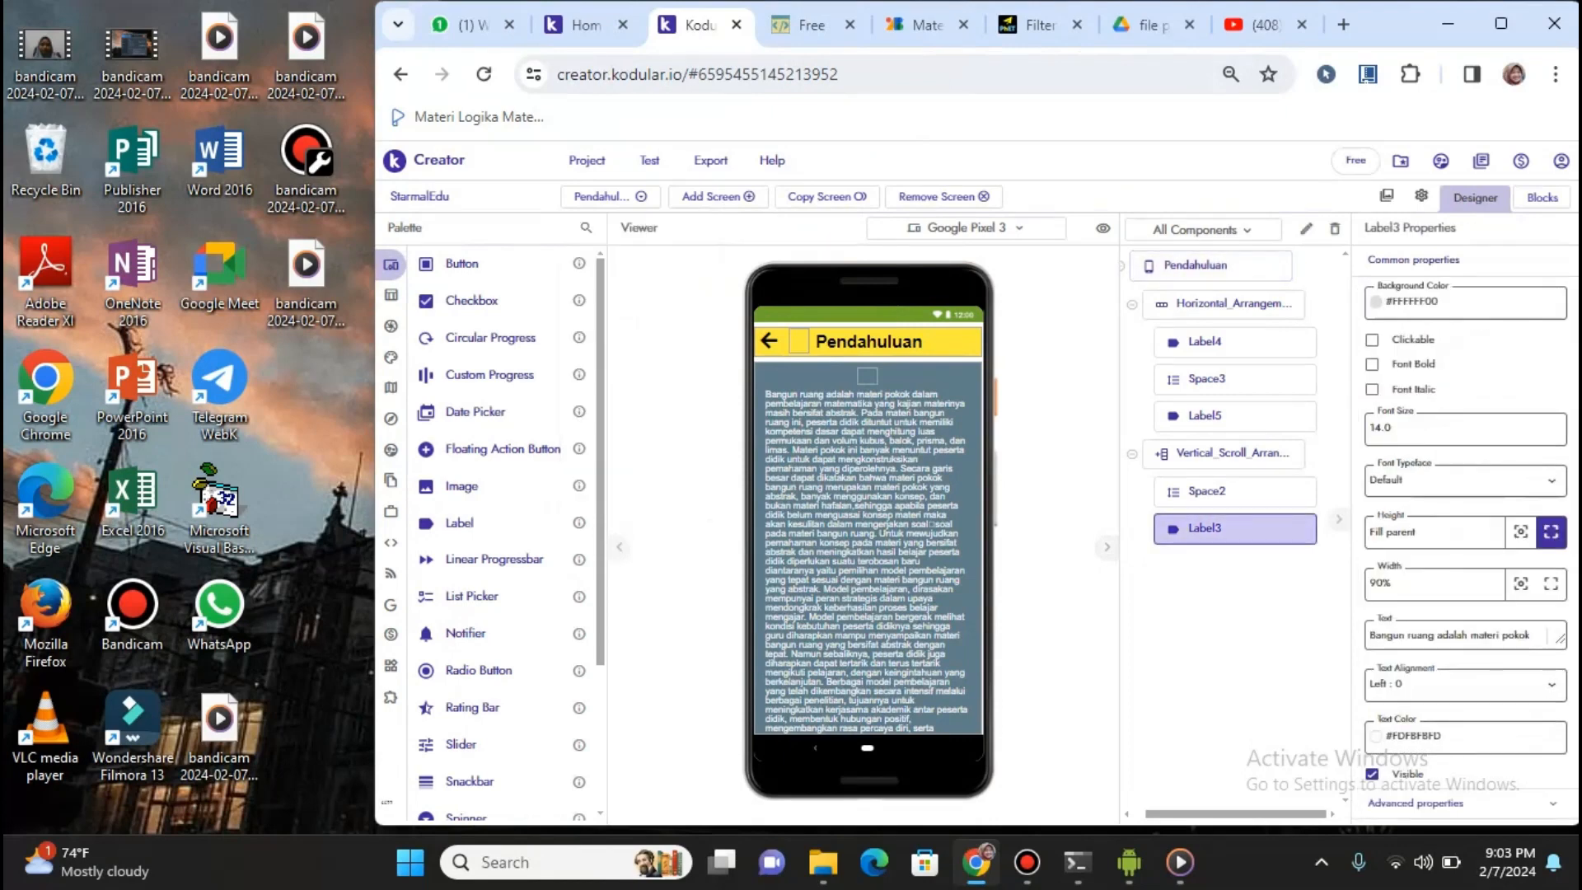
pyautogui.click(1393, 634)
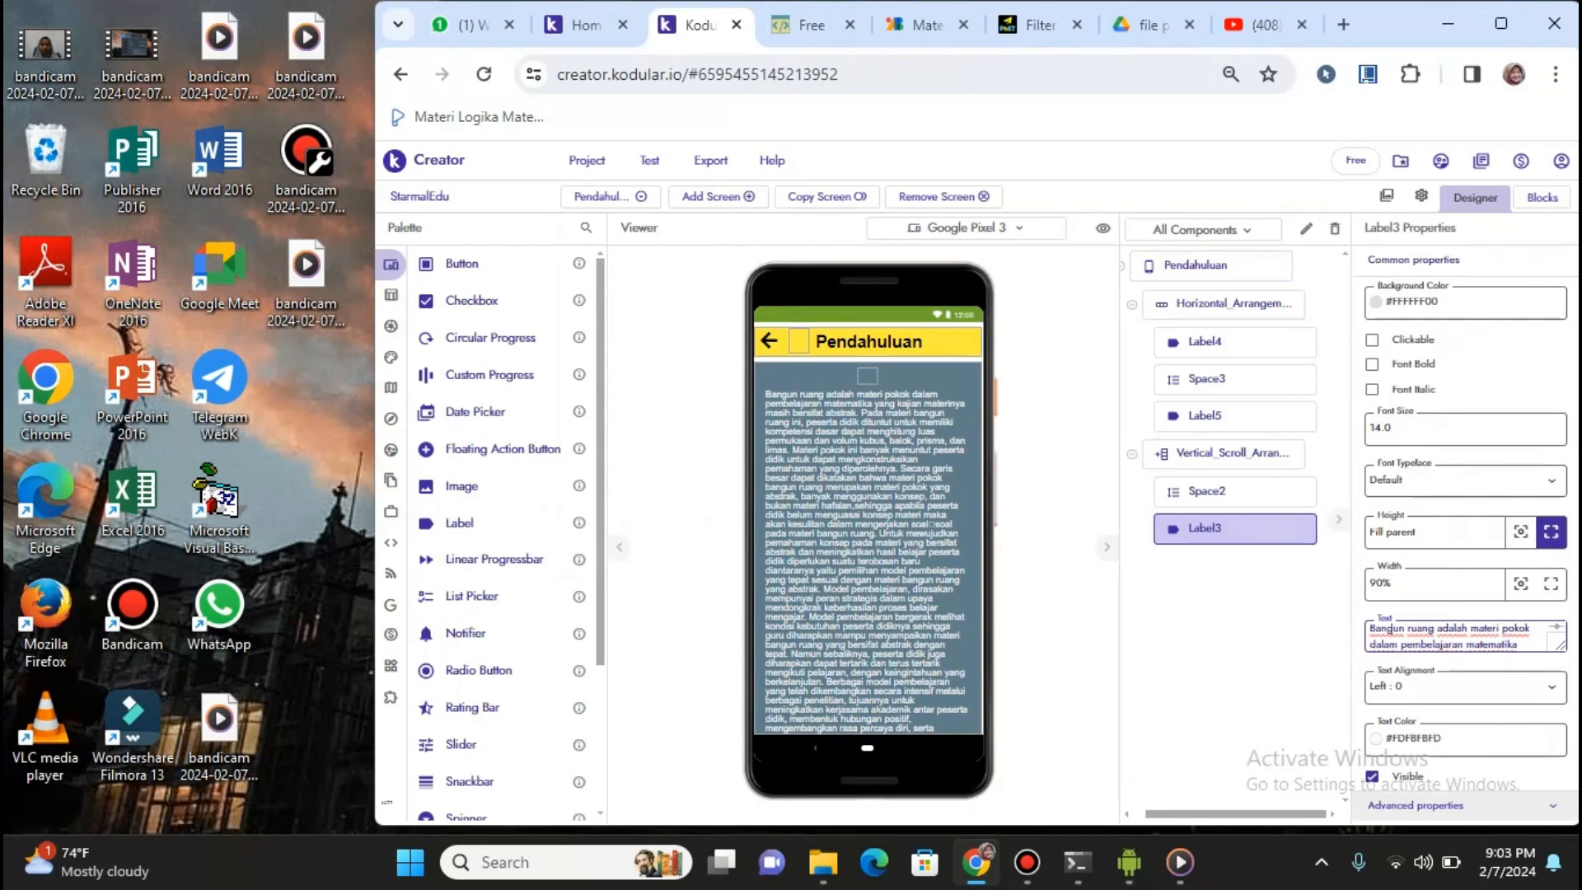
pyautogui.click(1416, 805)
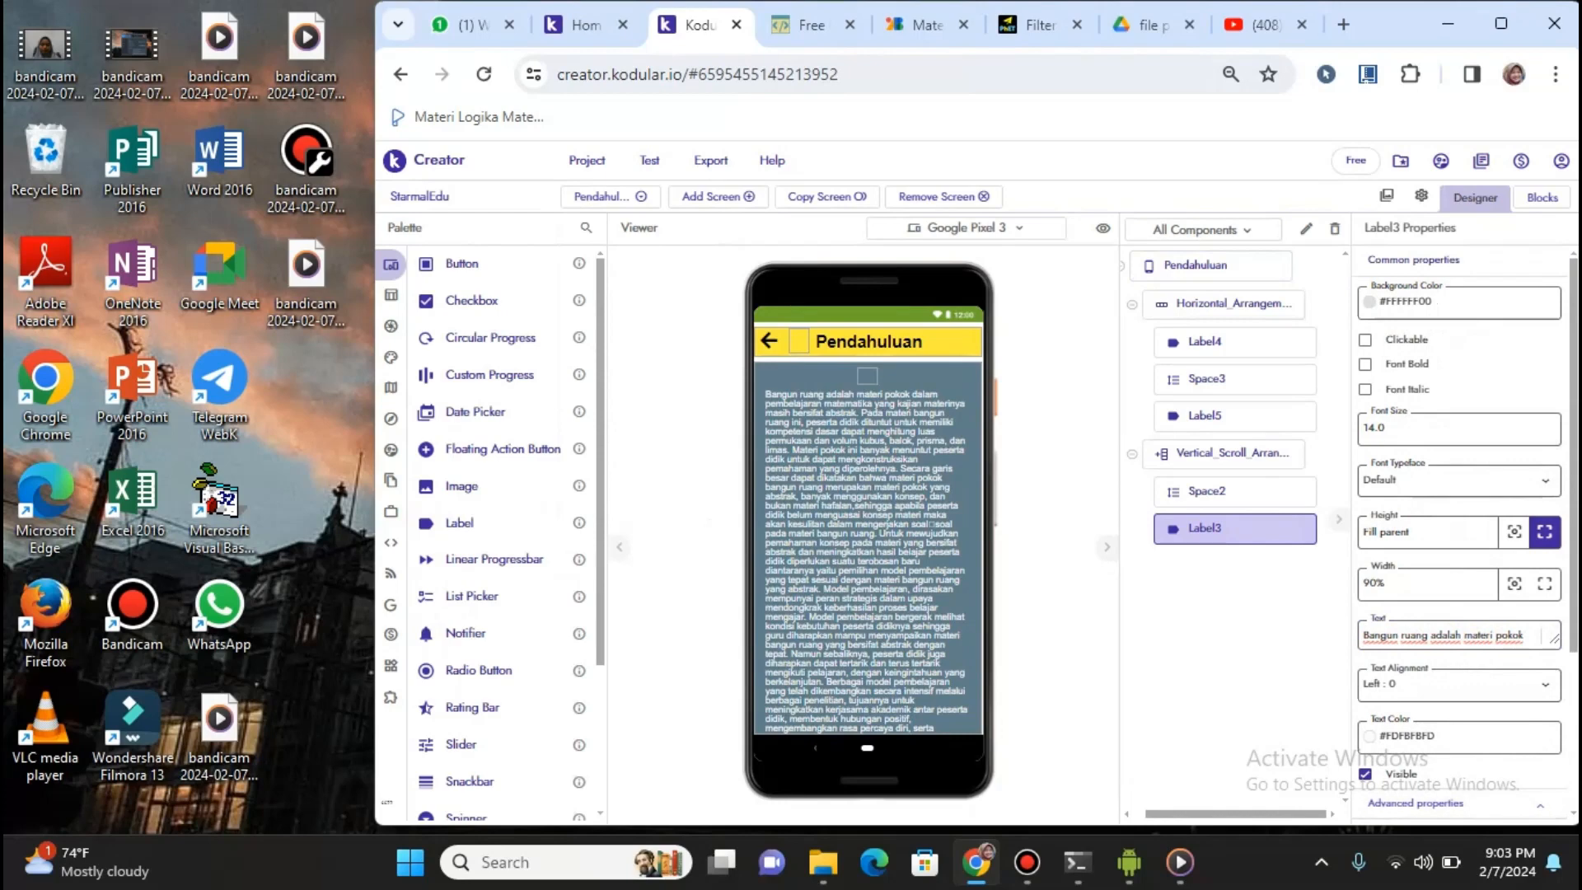
pyautogui.scroll(-3, 1459, 536)
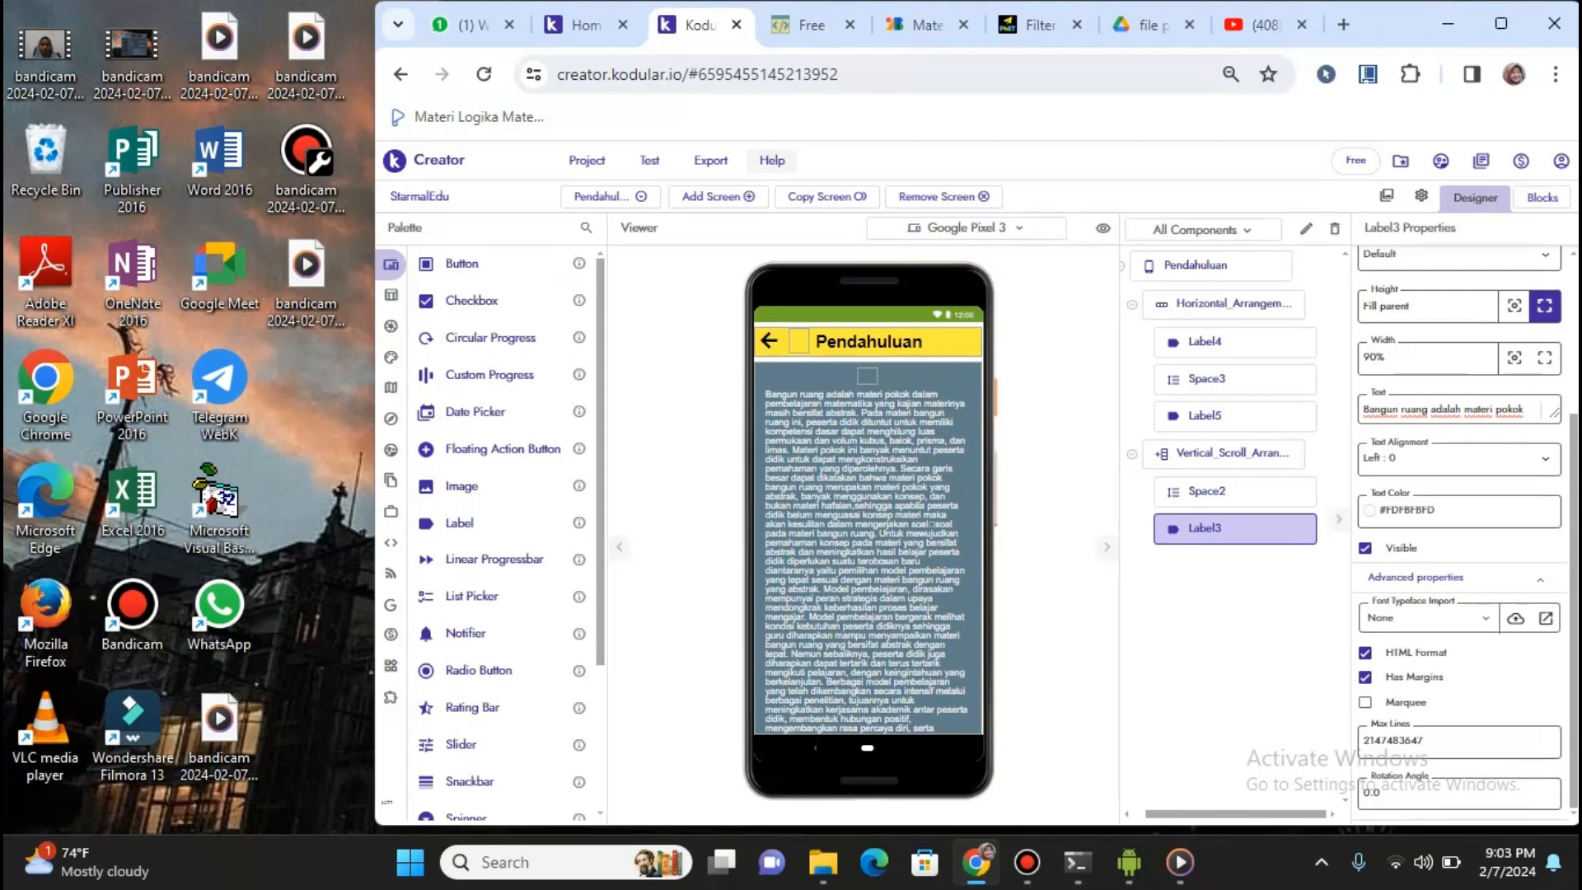
pyautogui.click(919, 25)
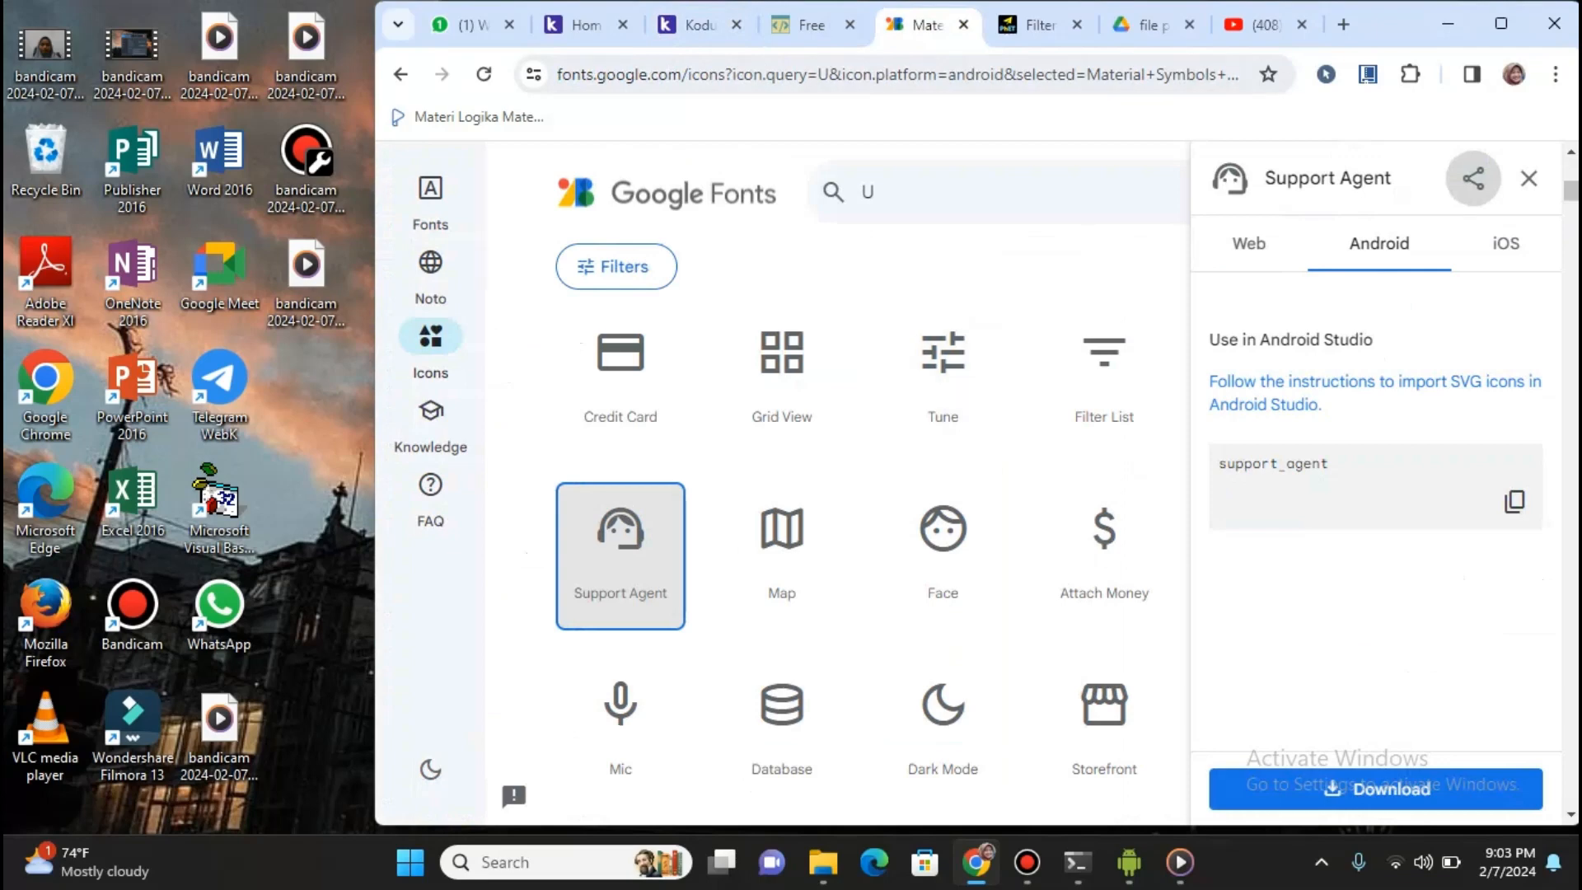
pyautogui.click(812, 25)
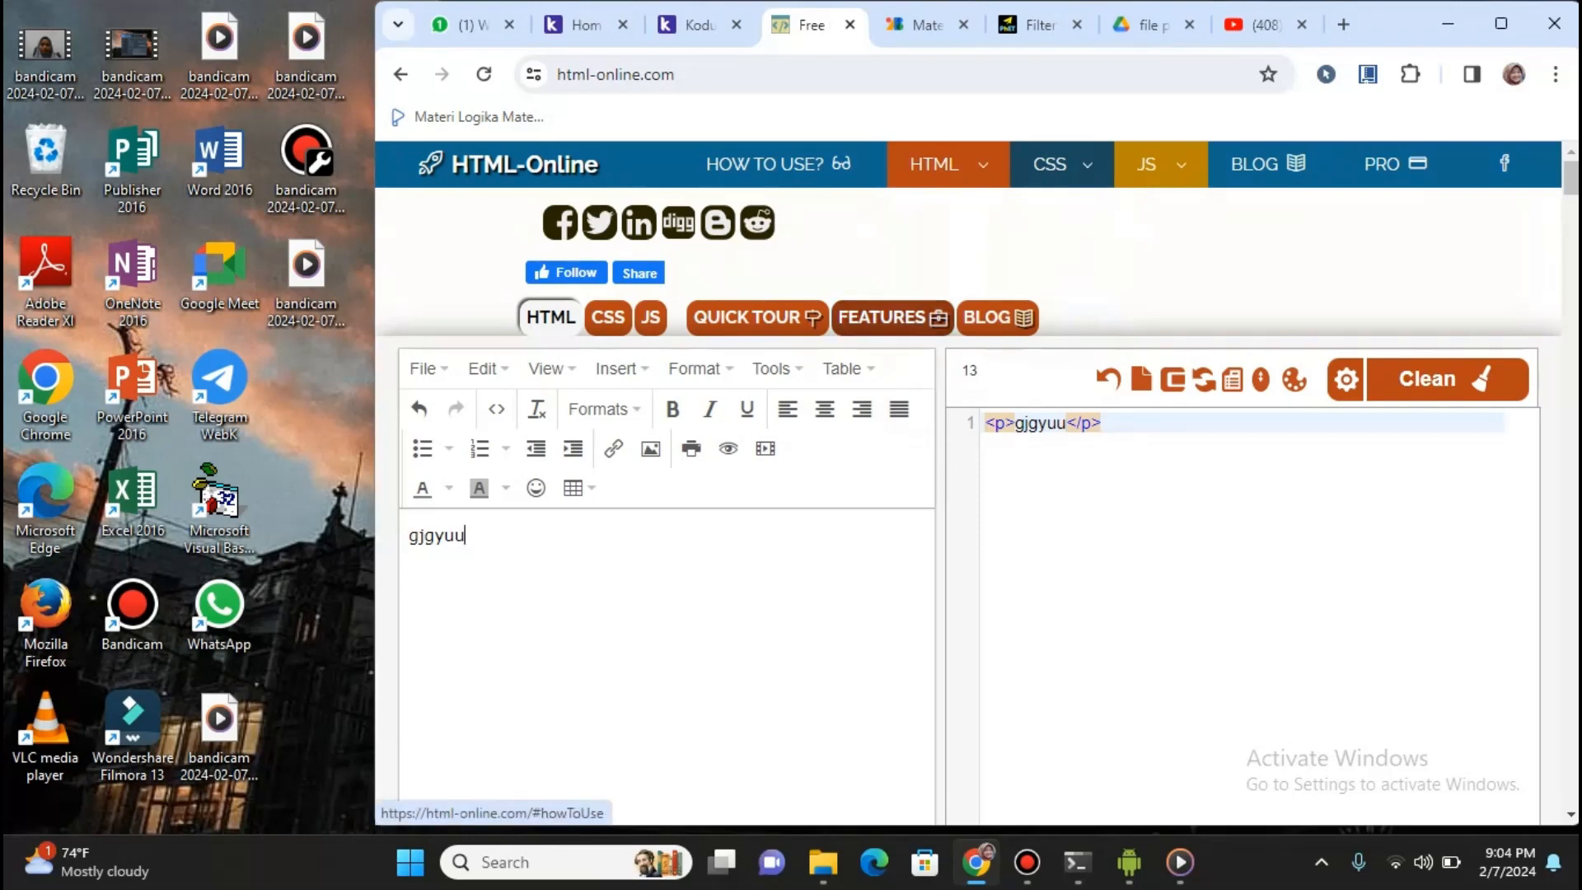
pyautogui.click(697, 25)
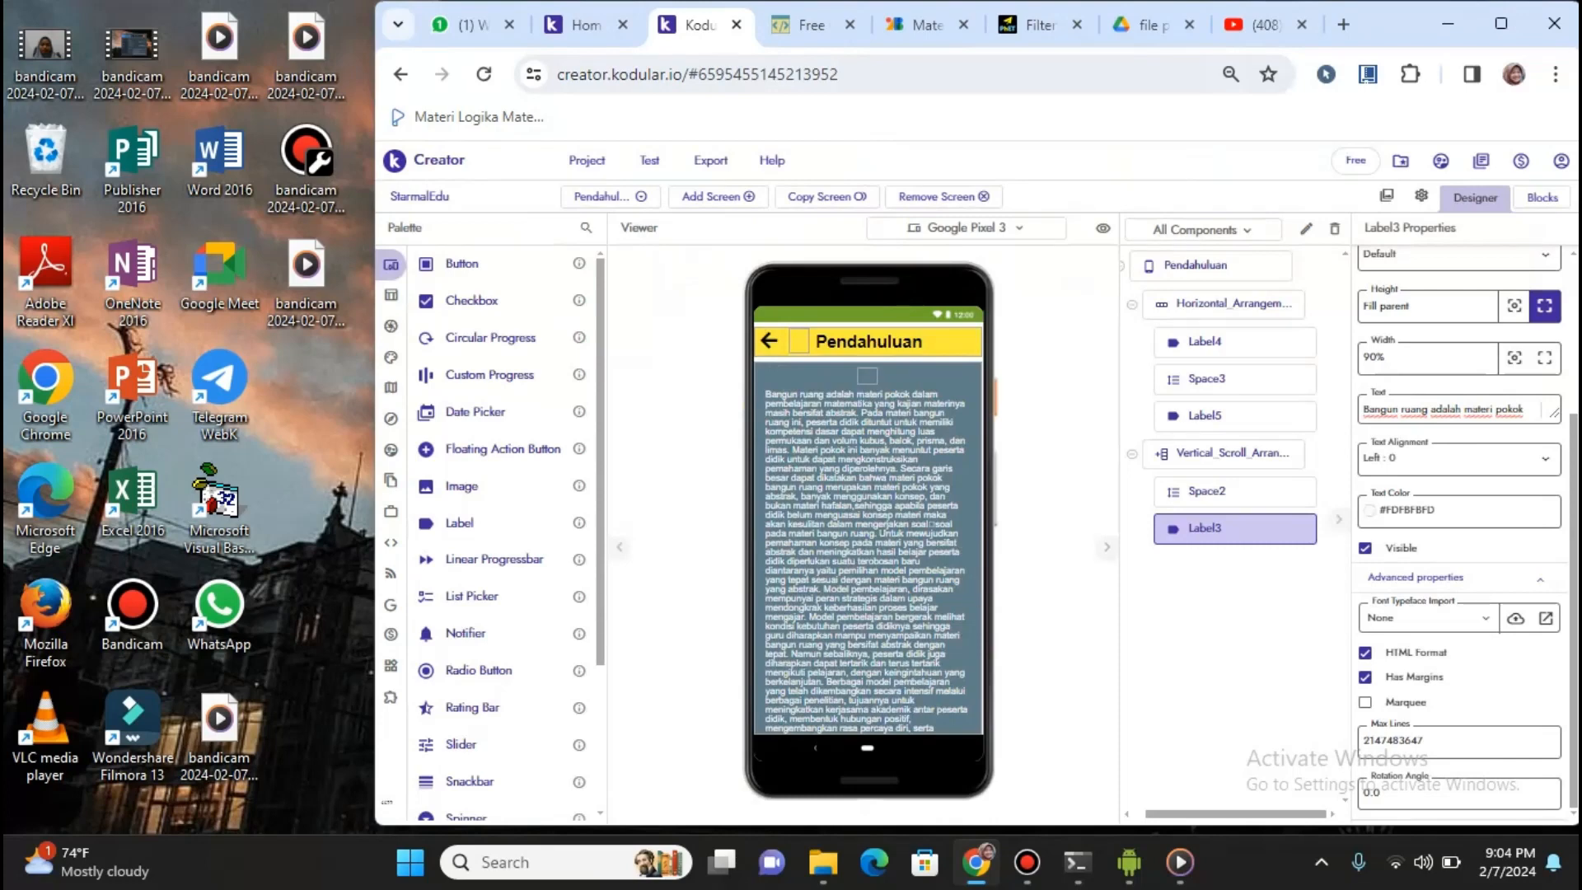
# Select Label4, toggle to Informasi and back to Pendahuluan, then view the Label4 Click blocks
pyautogui.click(769, 342)
pyautogui.click(611, 197)
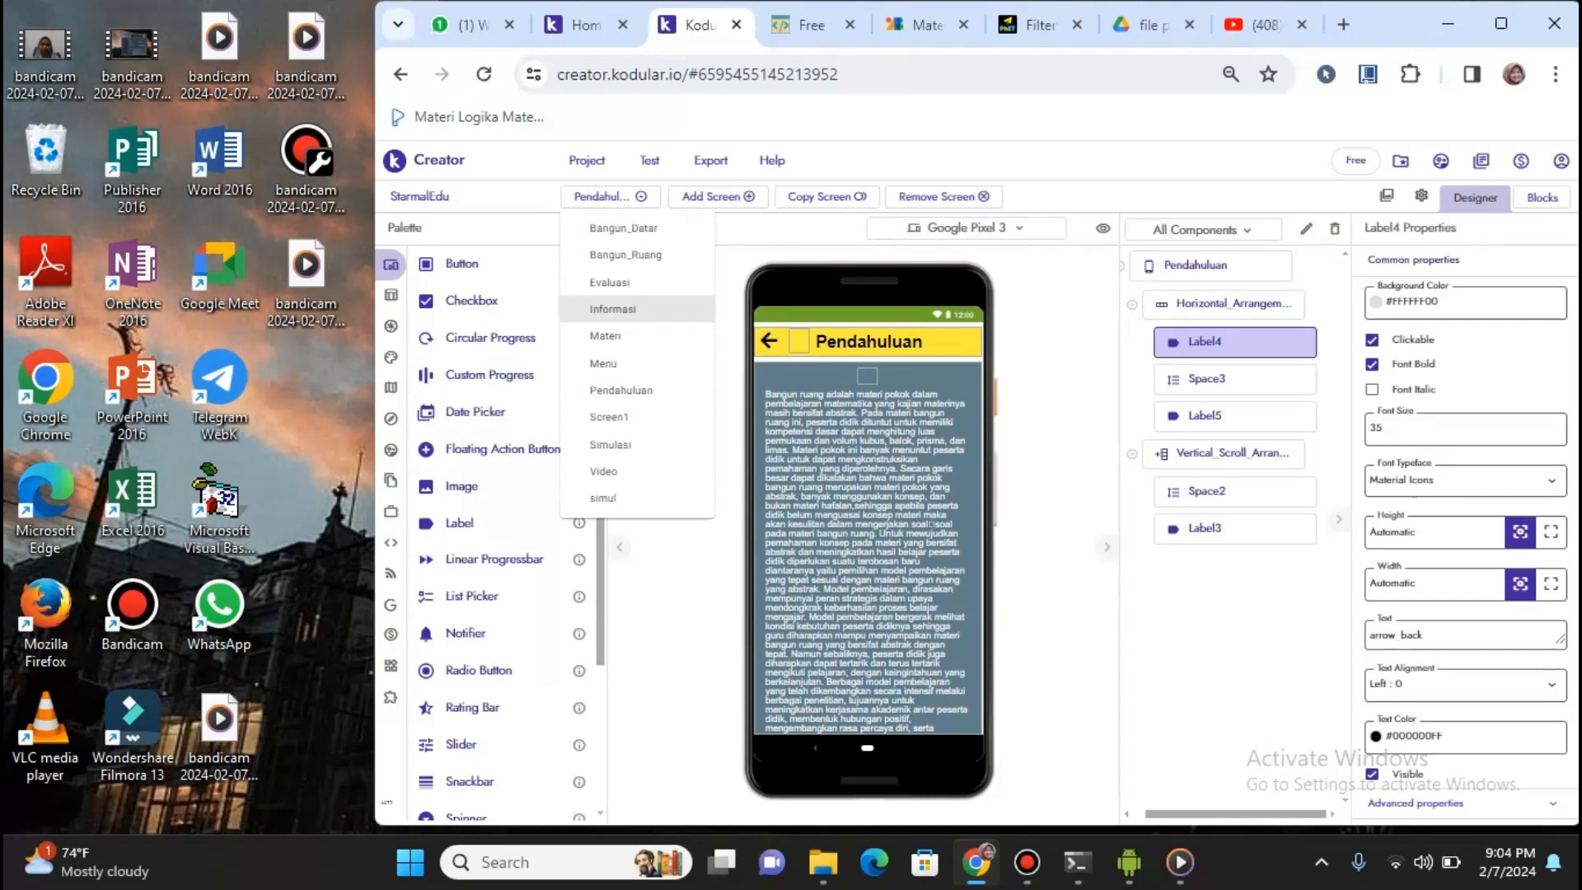
pyautogui.click(612, 310)
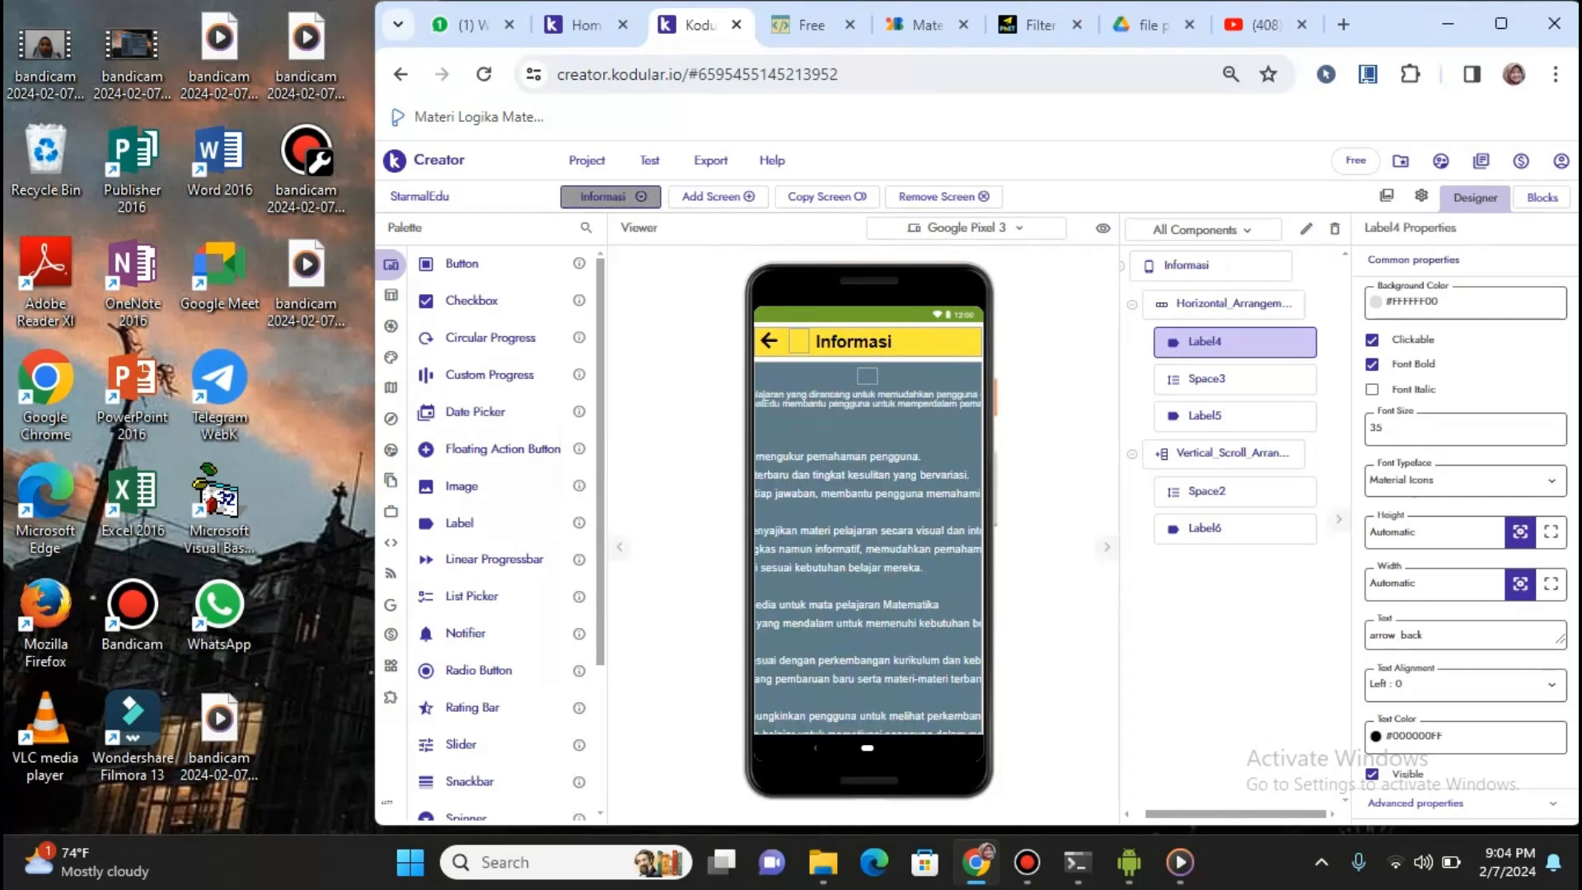
pyautogui.click(605, 196)
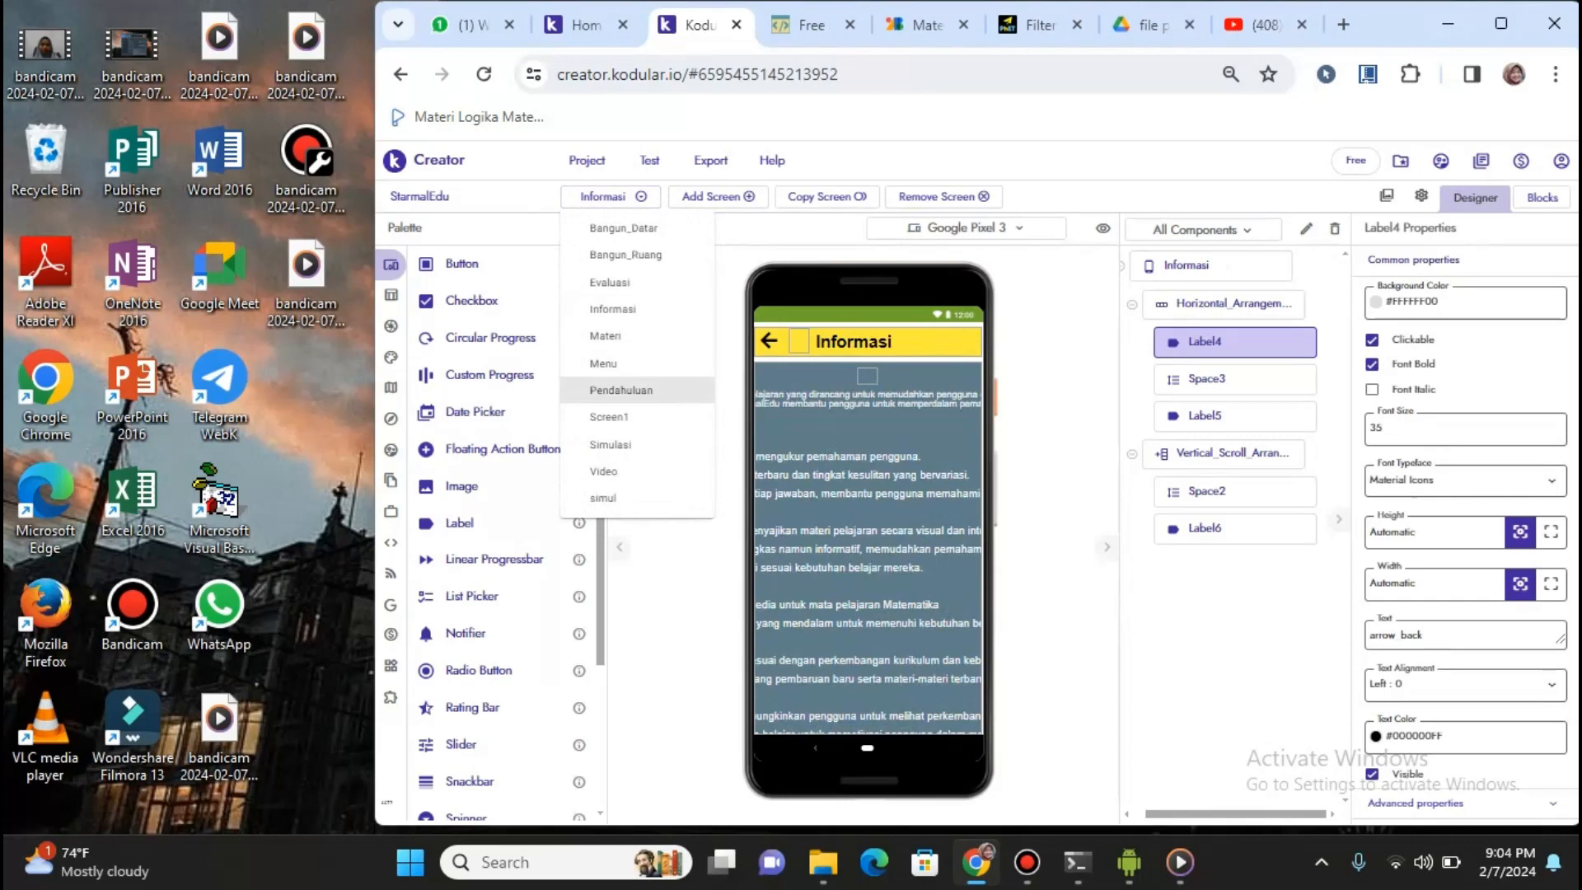
pyautogui.click(621, 390)
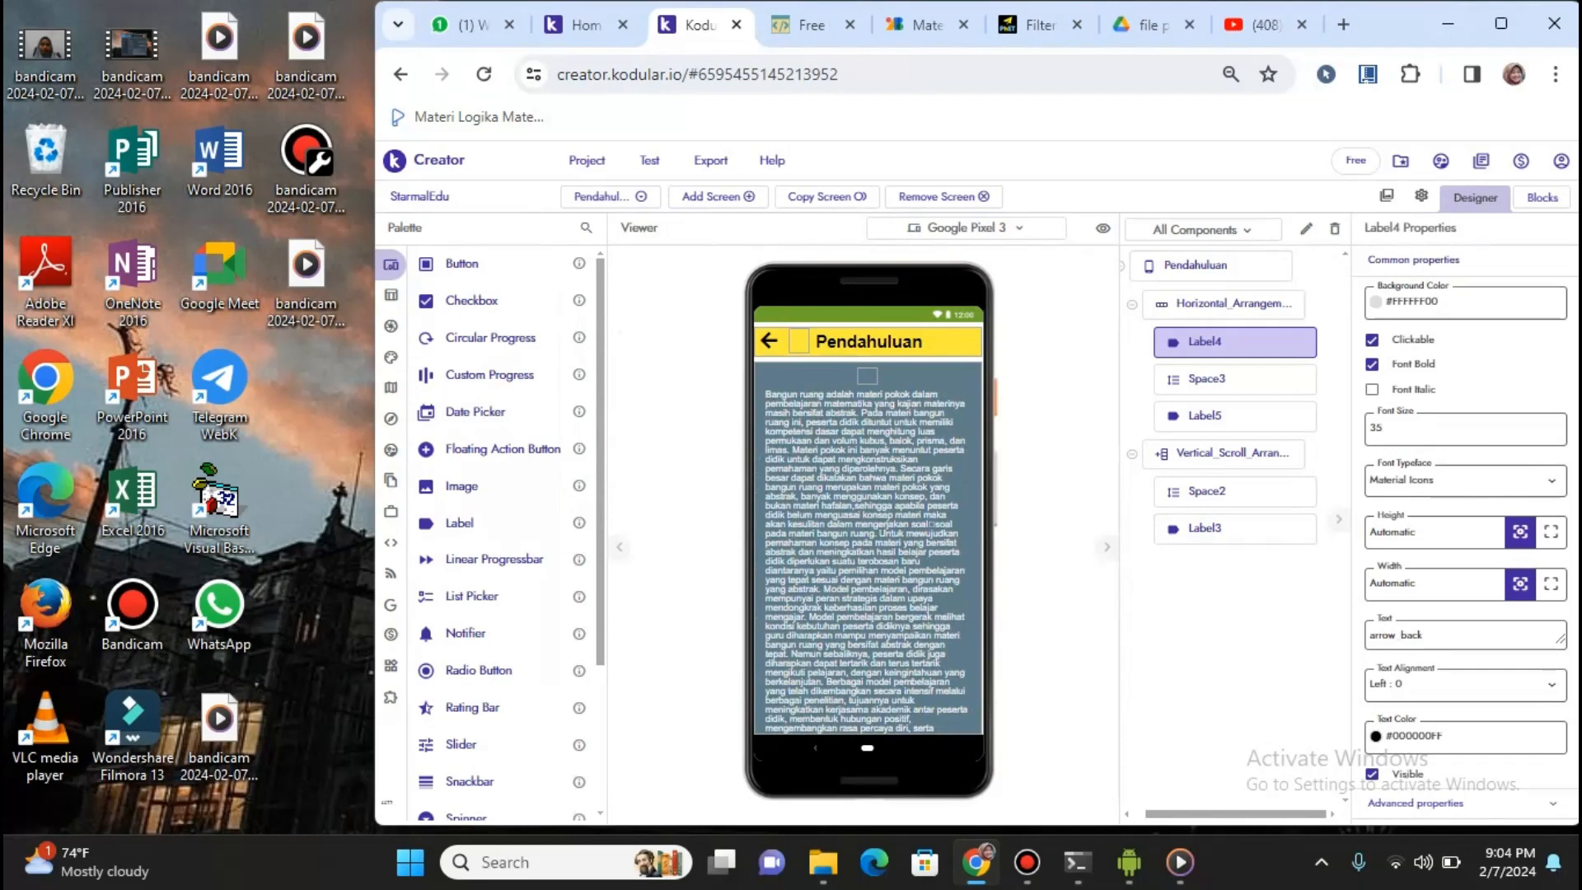
pyautogui.click(1542, 197)
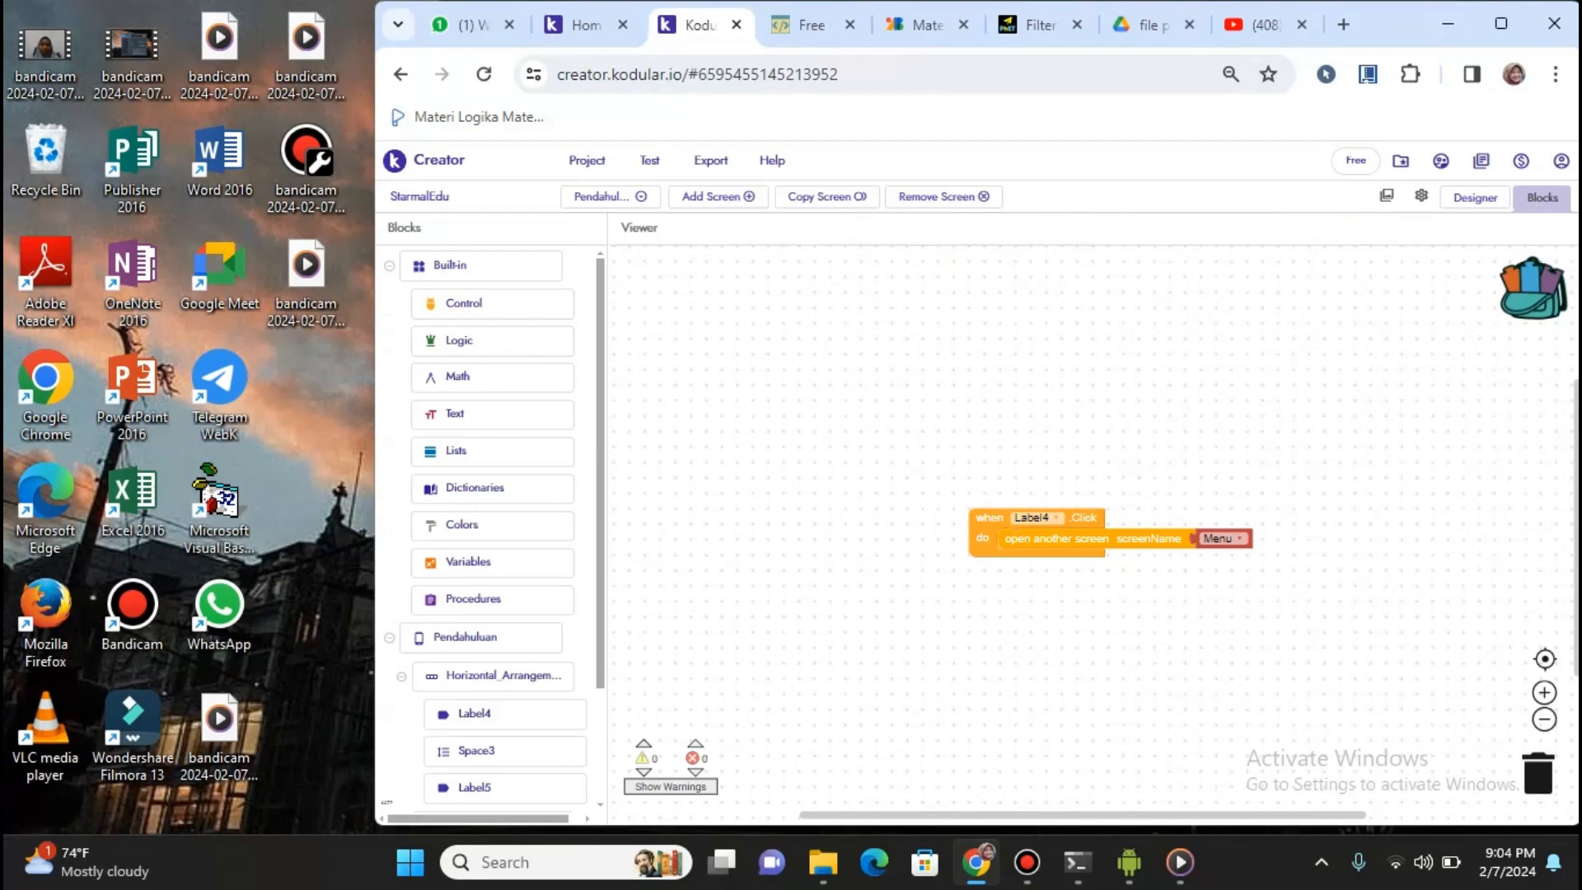
# Scroll the Pendahuluan blocks, then return to the Designer showing Label4's 'arrow_back' icon
pyautogui.scroll(-2, 492, 528)
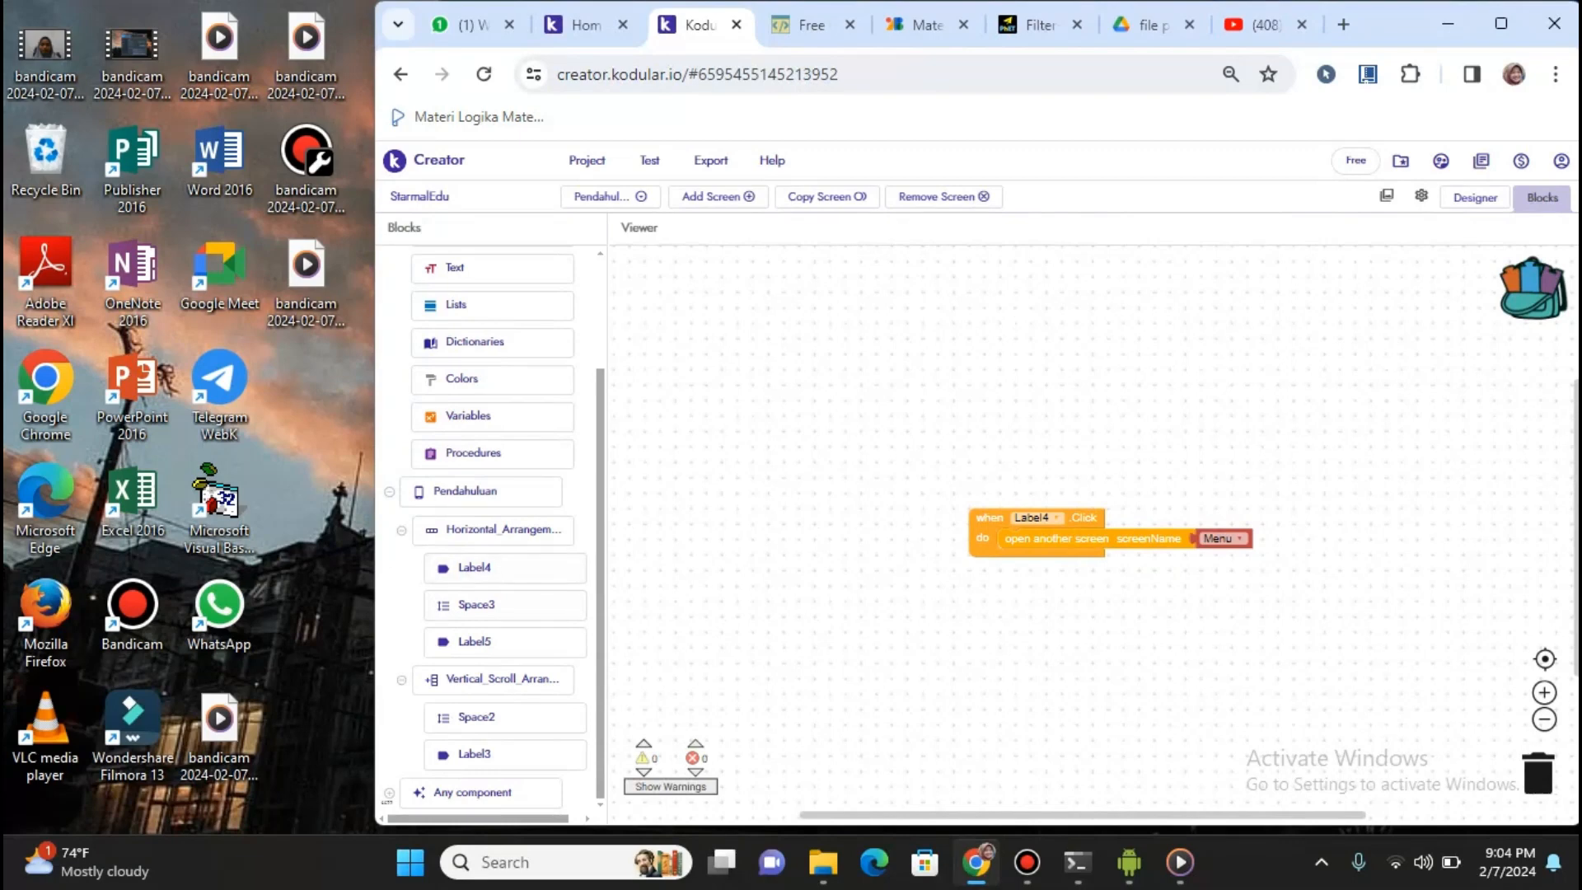
pyautogui.click(583, 24)
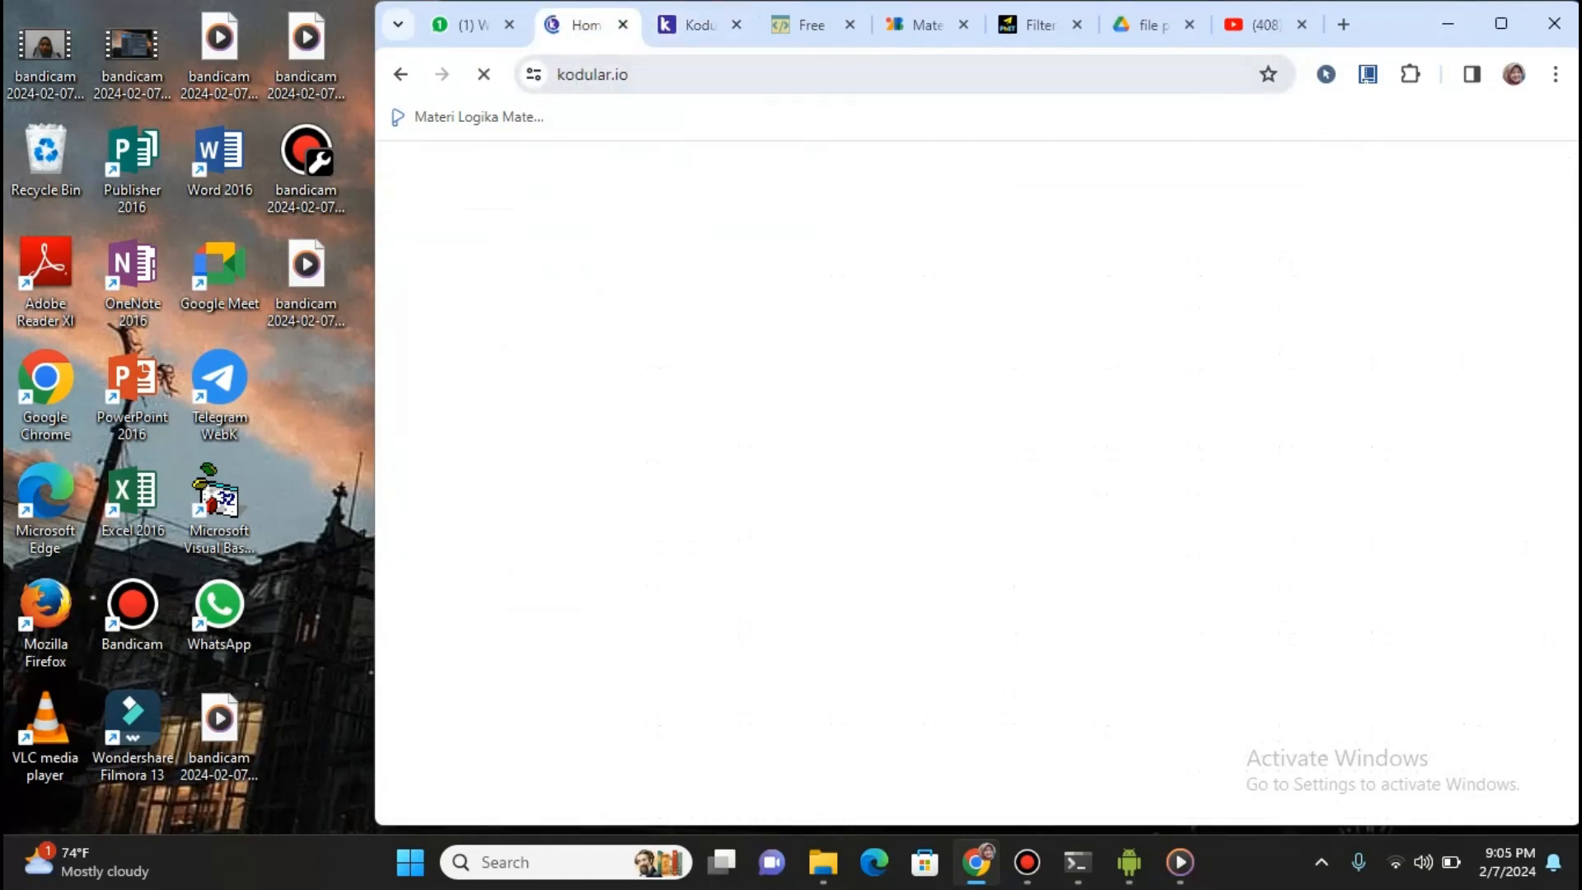
pyautogui.click(699, 25)
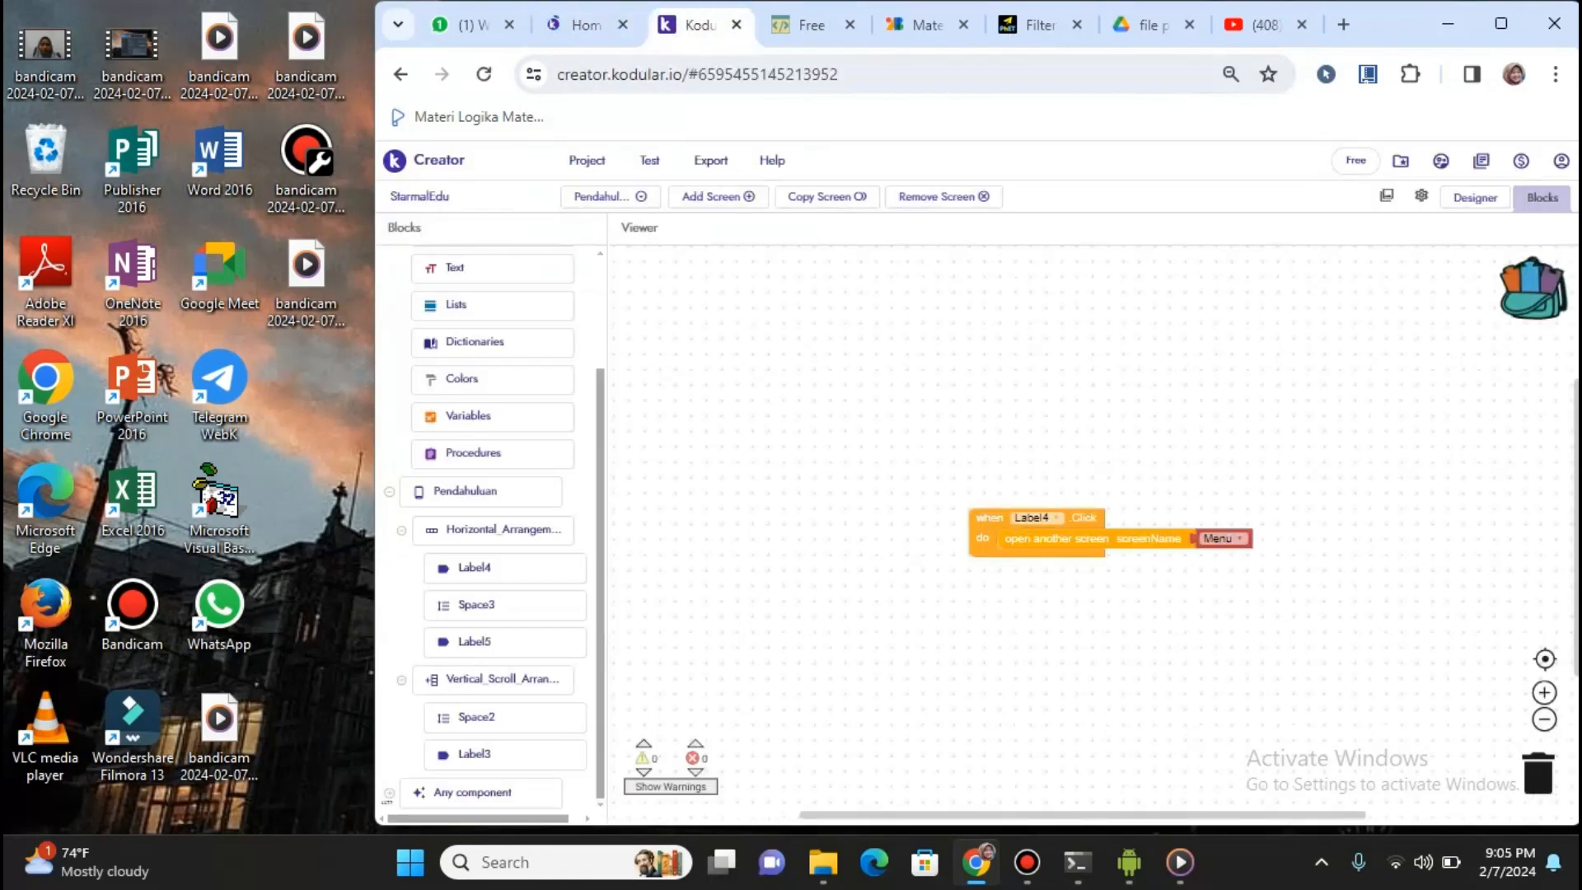
pyautogui.click(1476, 196)
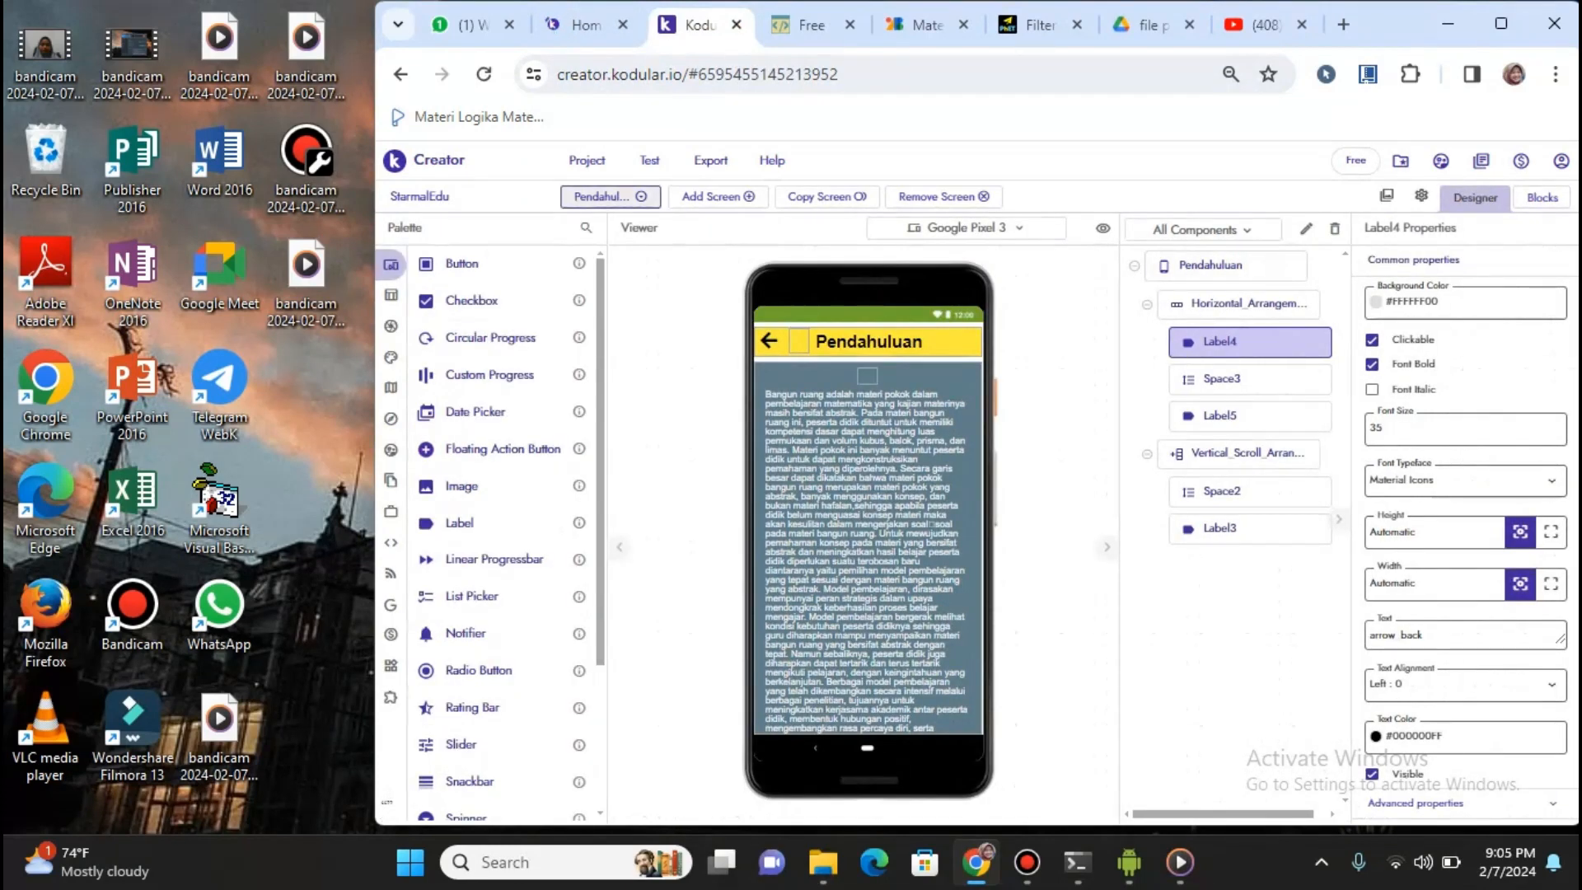
# Switch to the Menu screen, scroll to its home icon and copyright footer, then list the screens
pyautogui.click(611, 197)
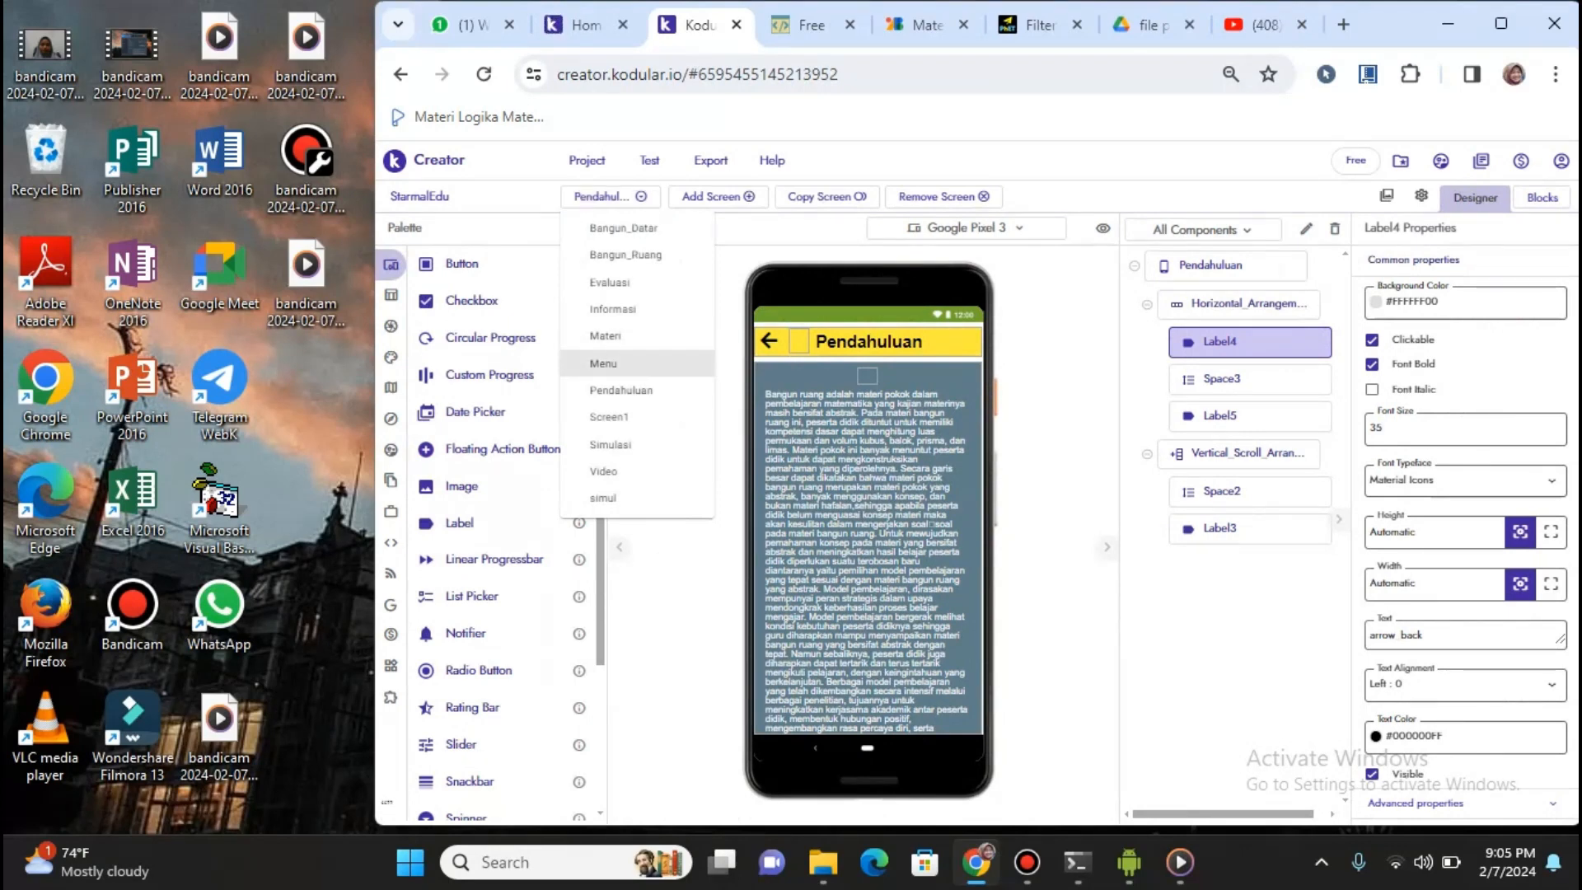
pyautogui.click(603, 363)
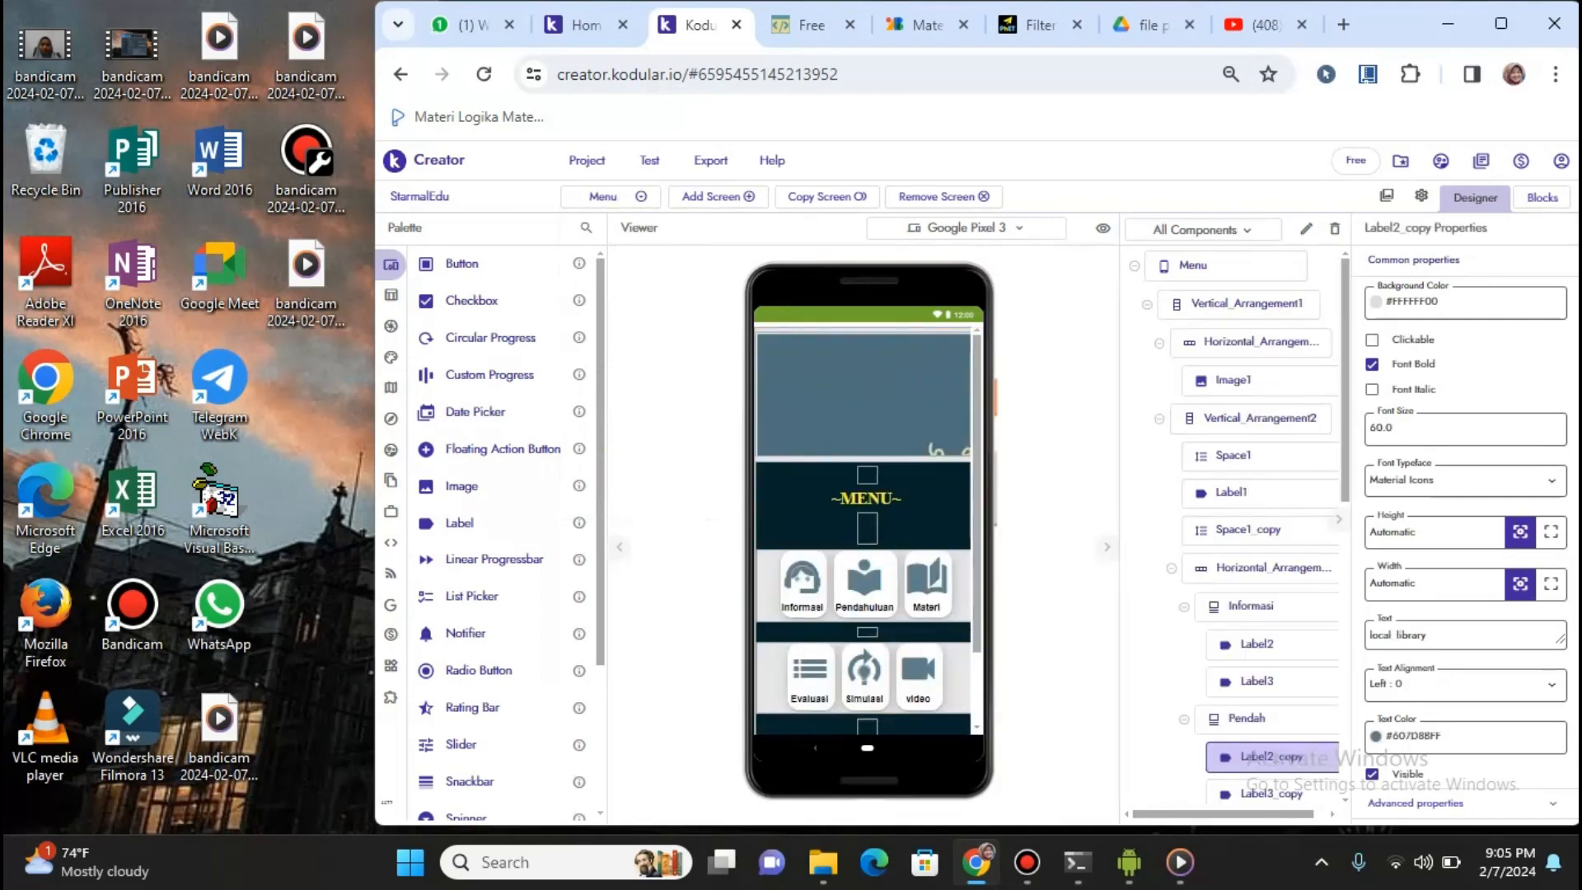
pyautogui.scroll(-2, 868, 528)
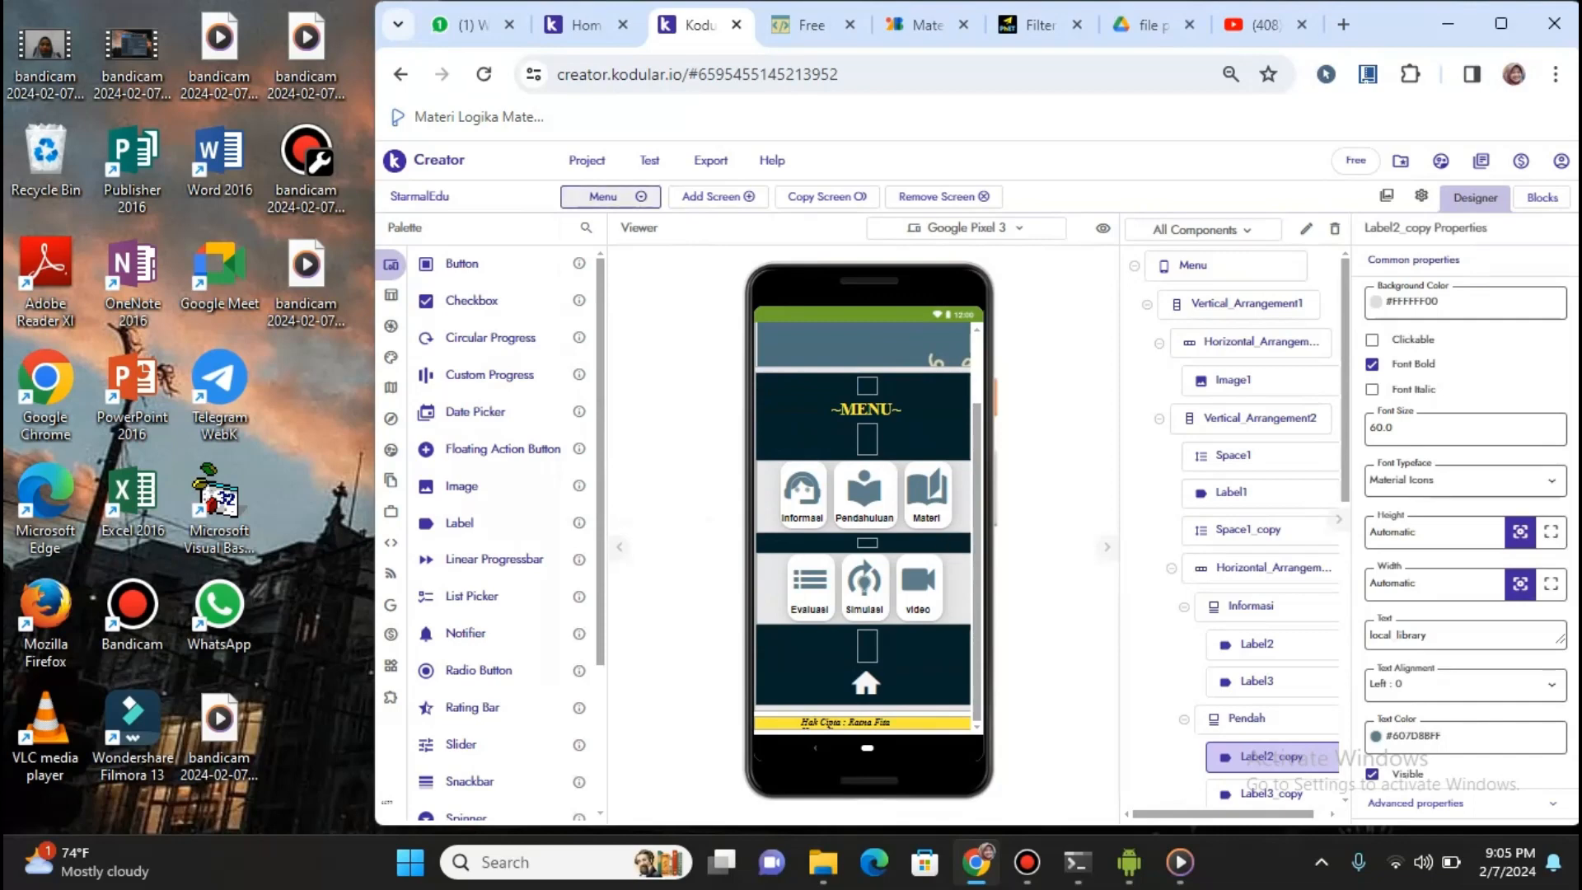
pyautogui.click(611, 197)
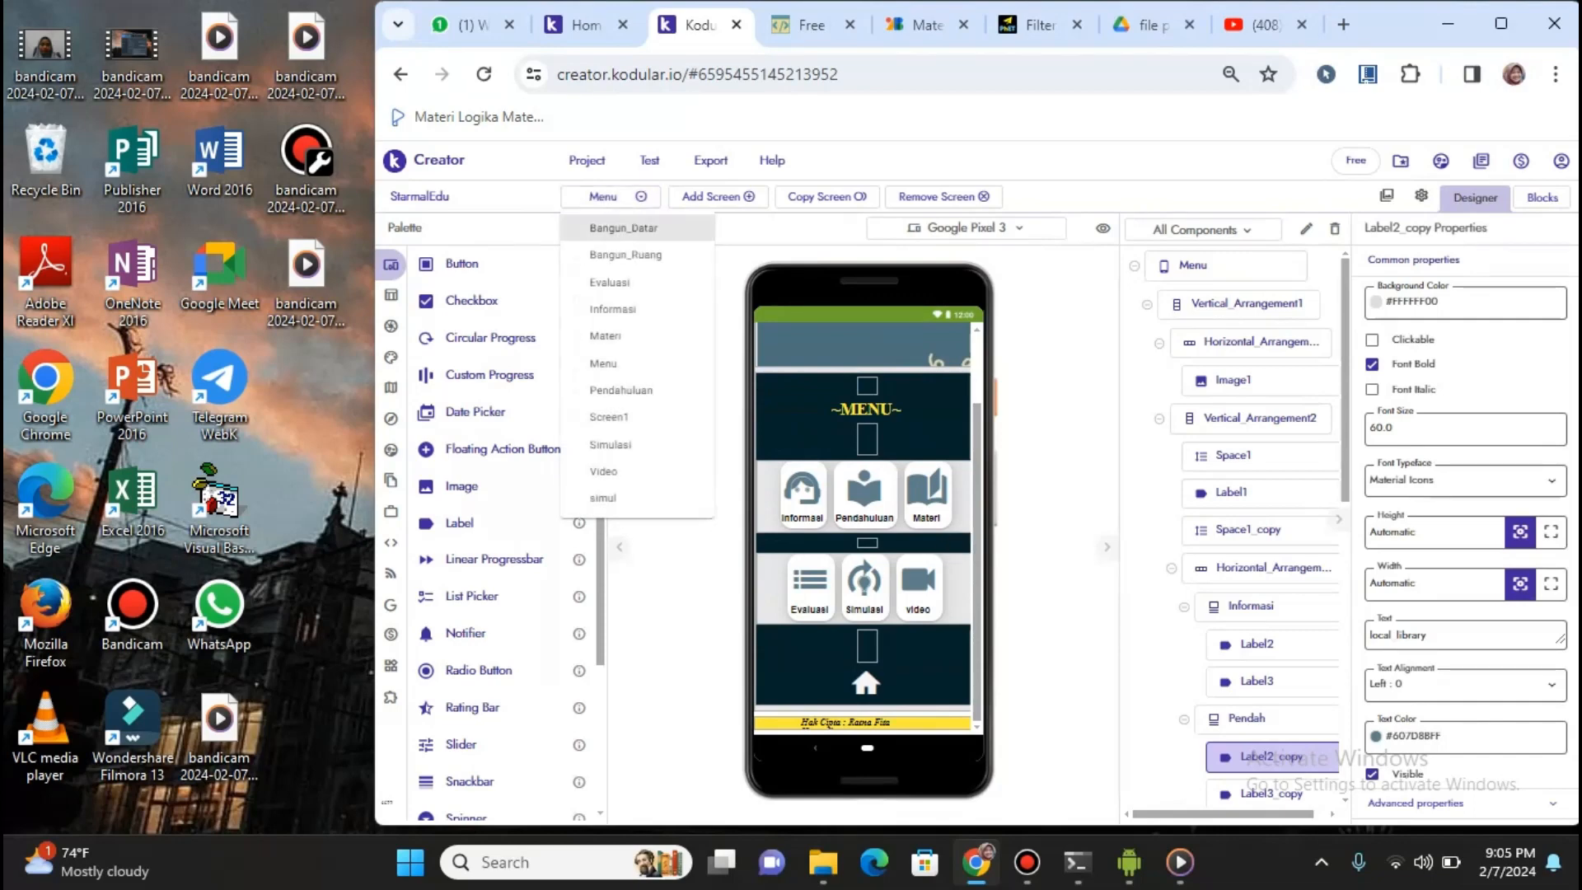
# Open the Materi screen with 'Bangun Datar' and 'Bangun Ruang' buttons, then go to the Drive PDF folder
pyautogui.click(605, 335)
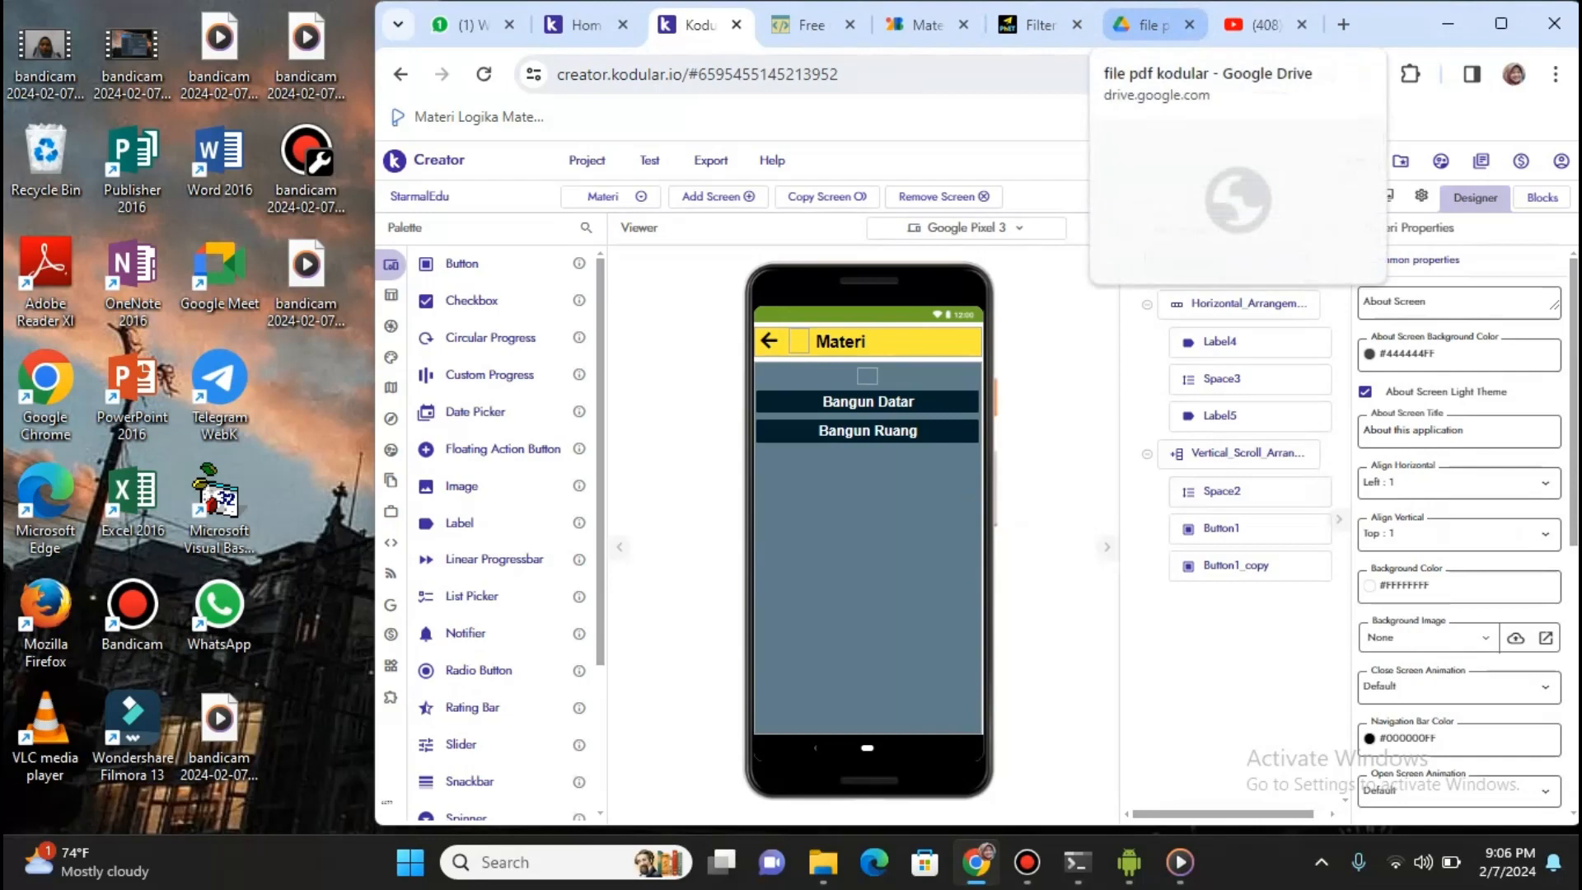
pyautogui.click(1150, 25)
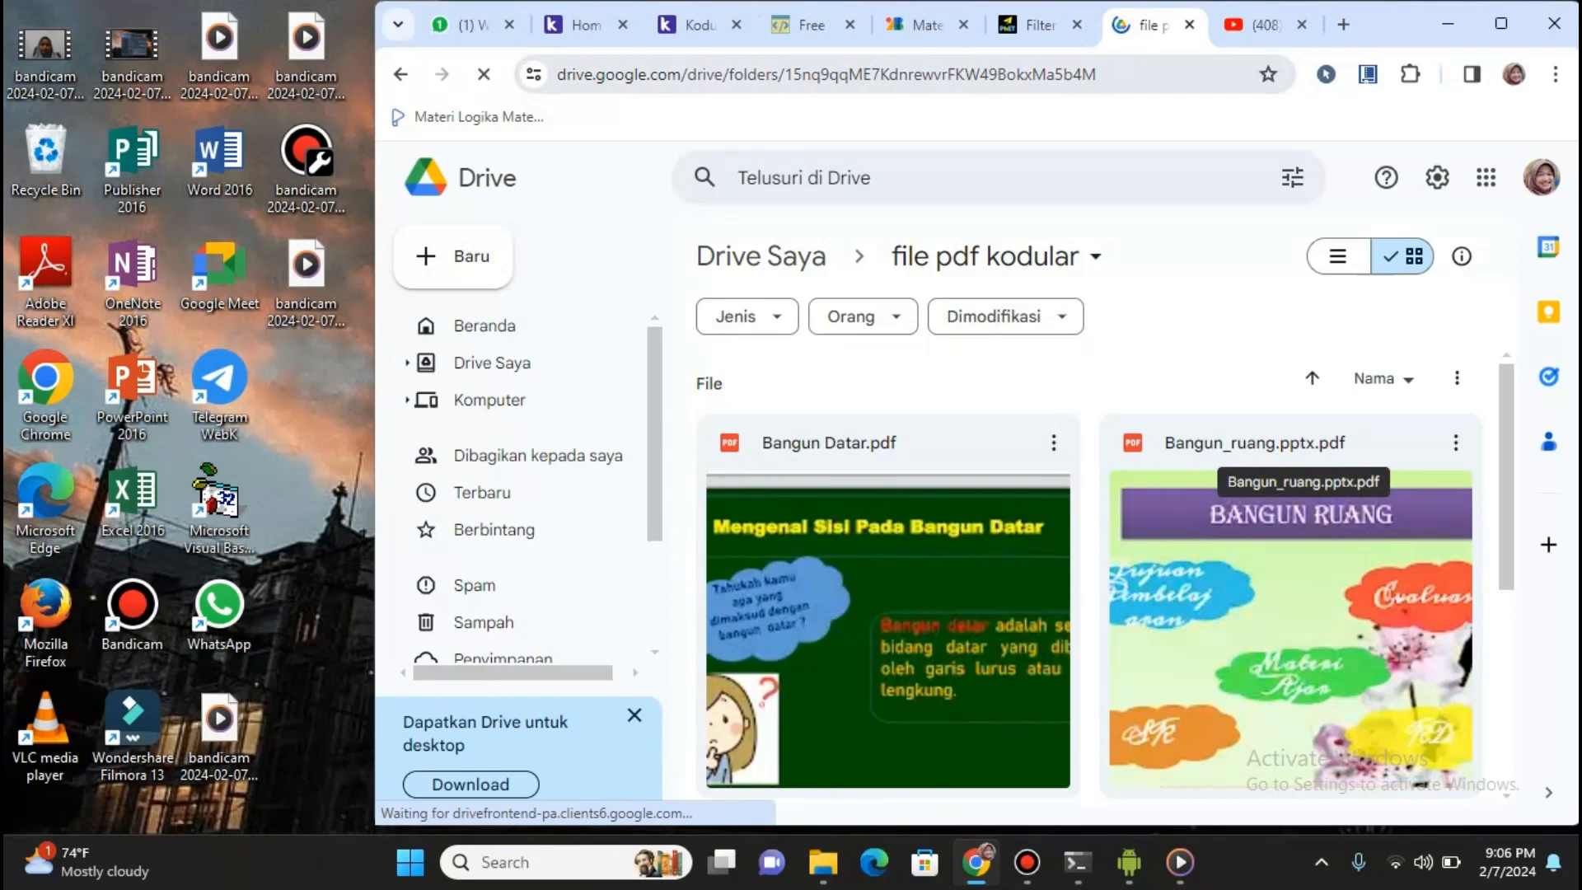
# After viewing Bangun Datar.pdf and Bangun_ruang.pptx.pdf in Drive, return to Kodular's Materi screen
pyautogui.click(699, 26)
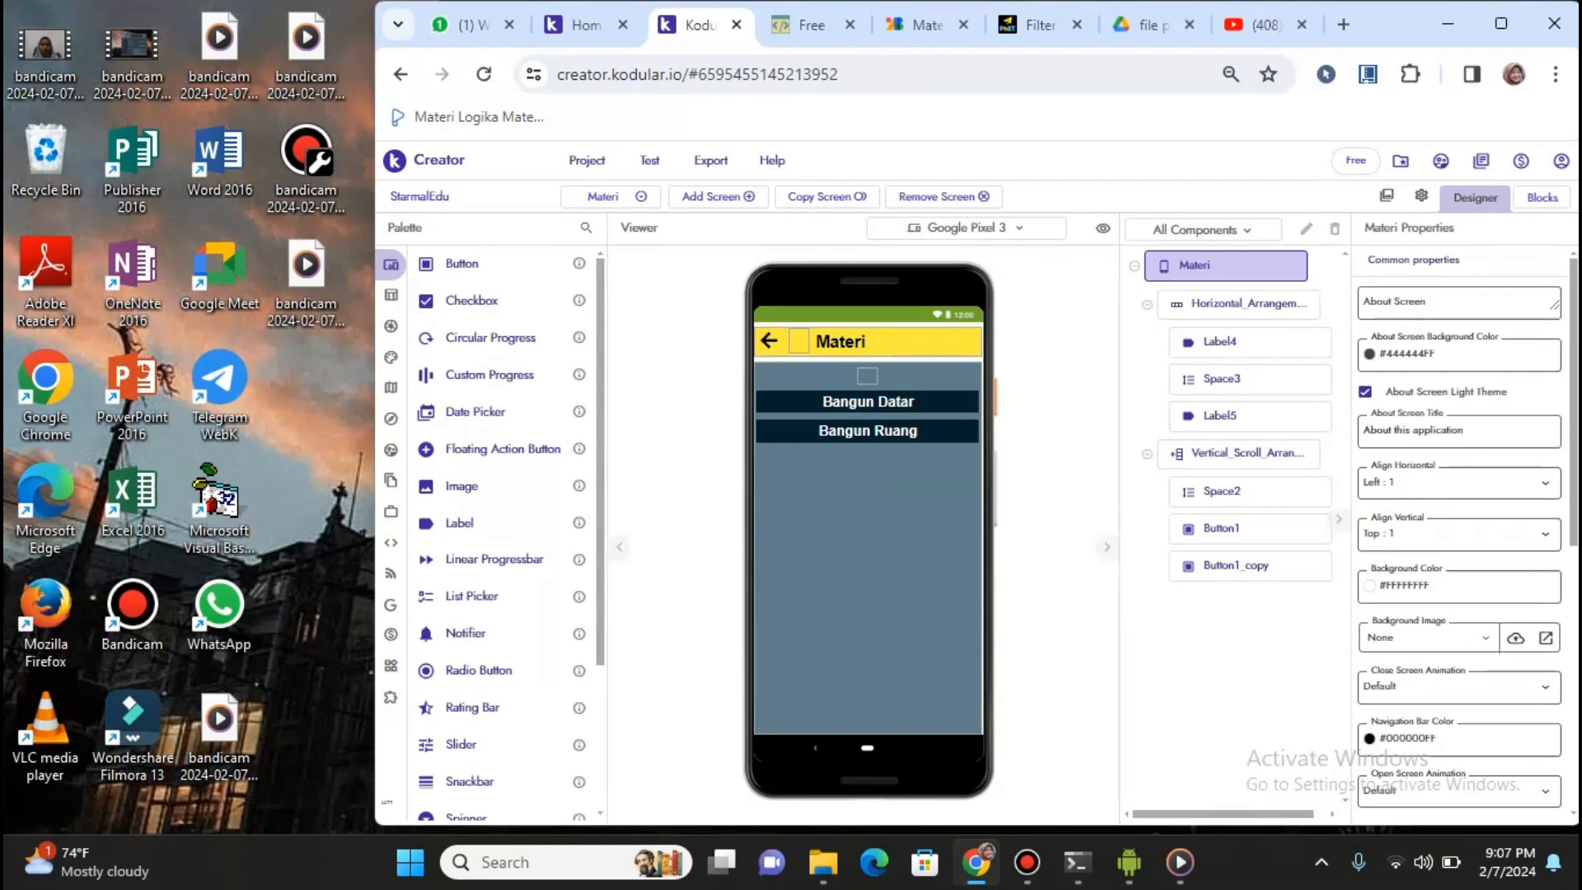
# Switch the Designer to the Bangun_Datar screen containing Web_Viewer1
pyautogui.click(610, 196)
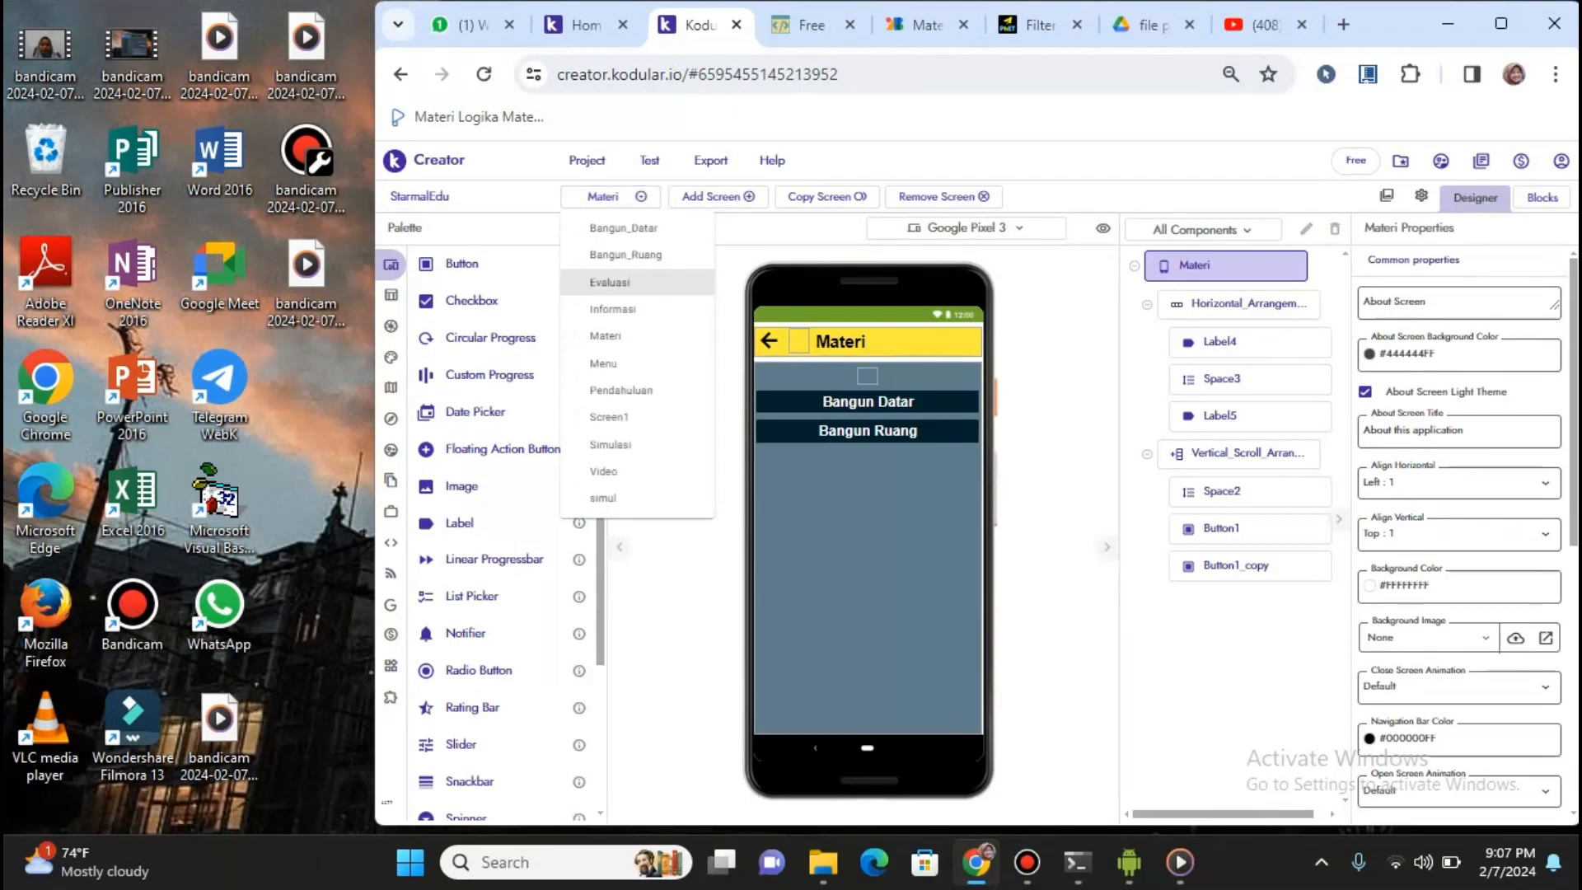
pyautogui.click(624, 228)
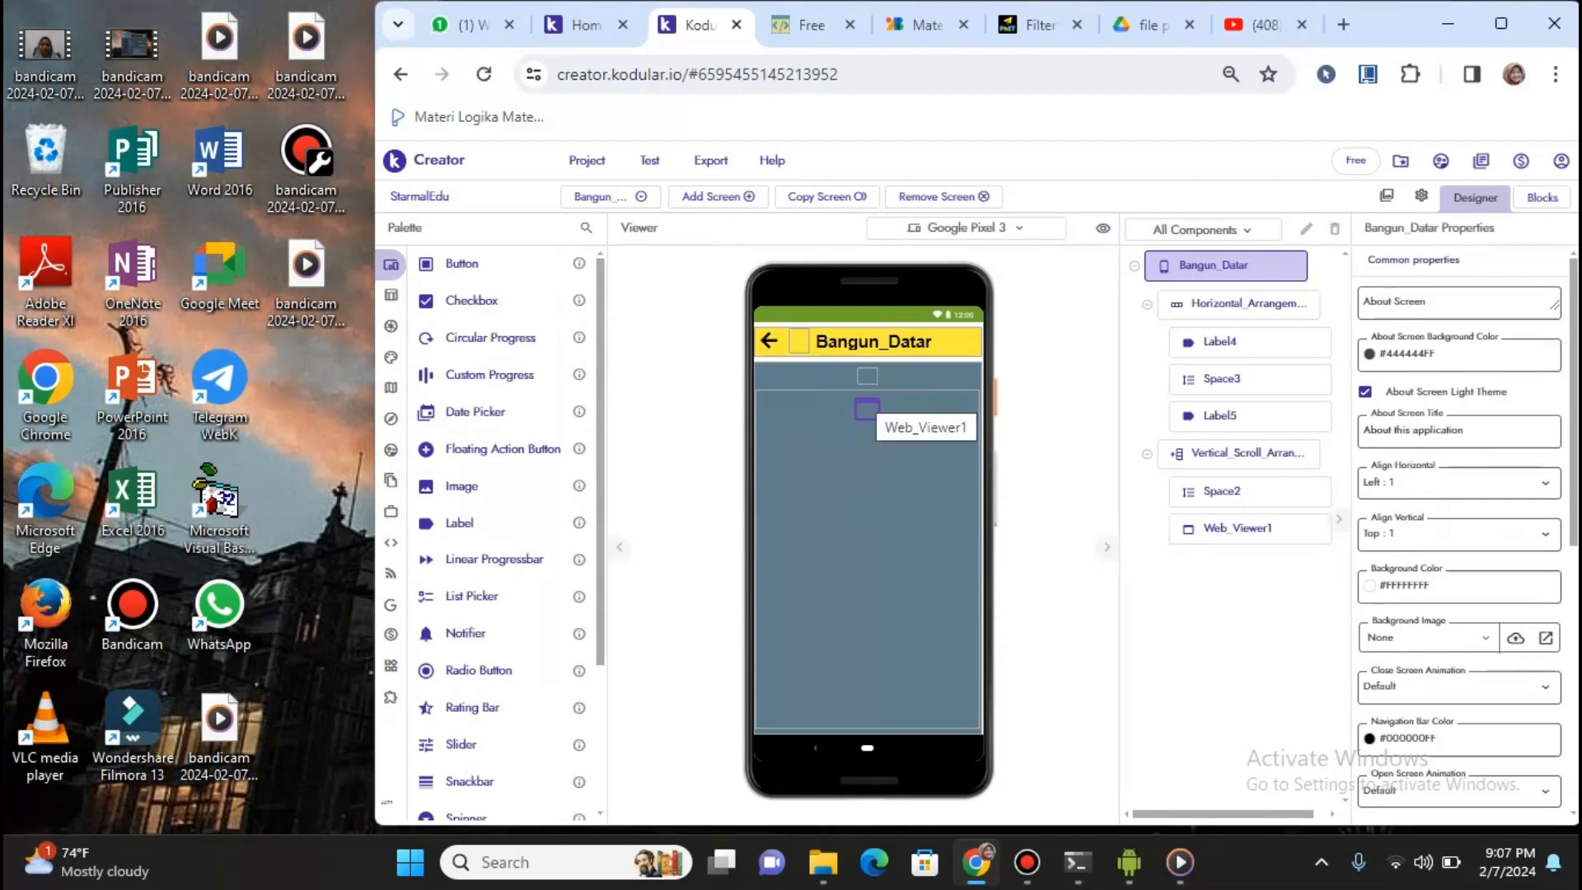
# Select Bangun_Datar's Web_Viewer1 to see its Google Drive Home Url, JavaScript enabled and 100% zoom
pyautogui.click(1238, 529)
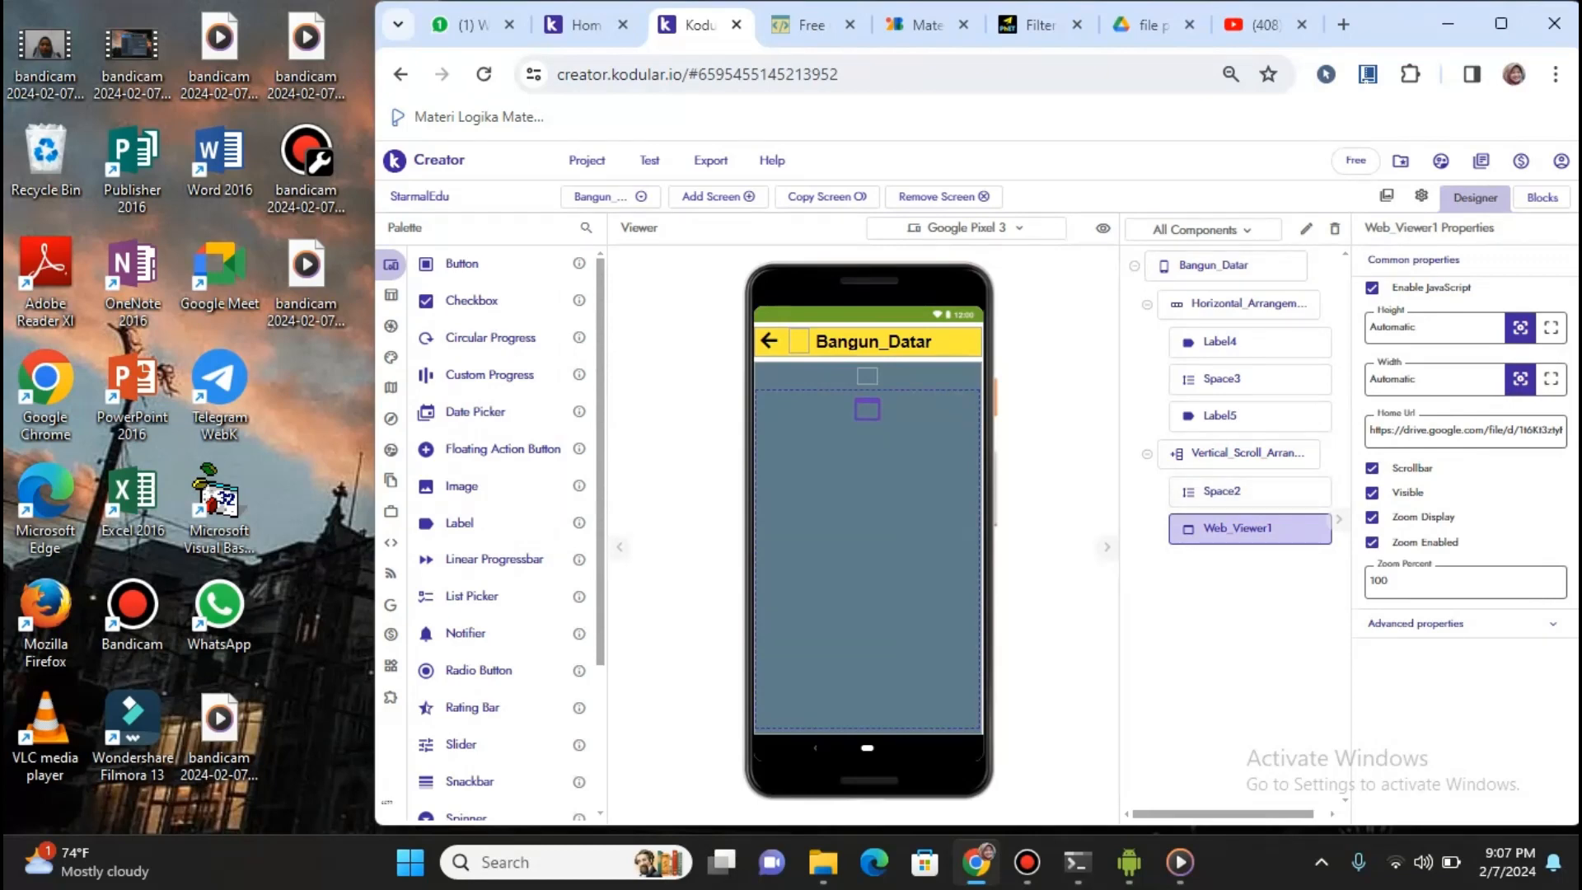
pyautogui.moveTo(394, 295)
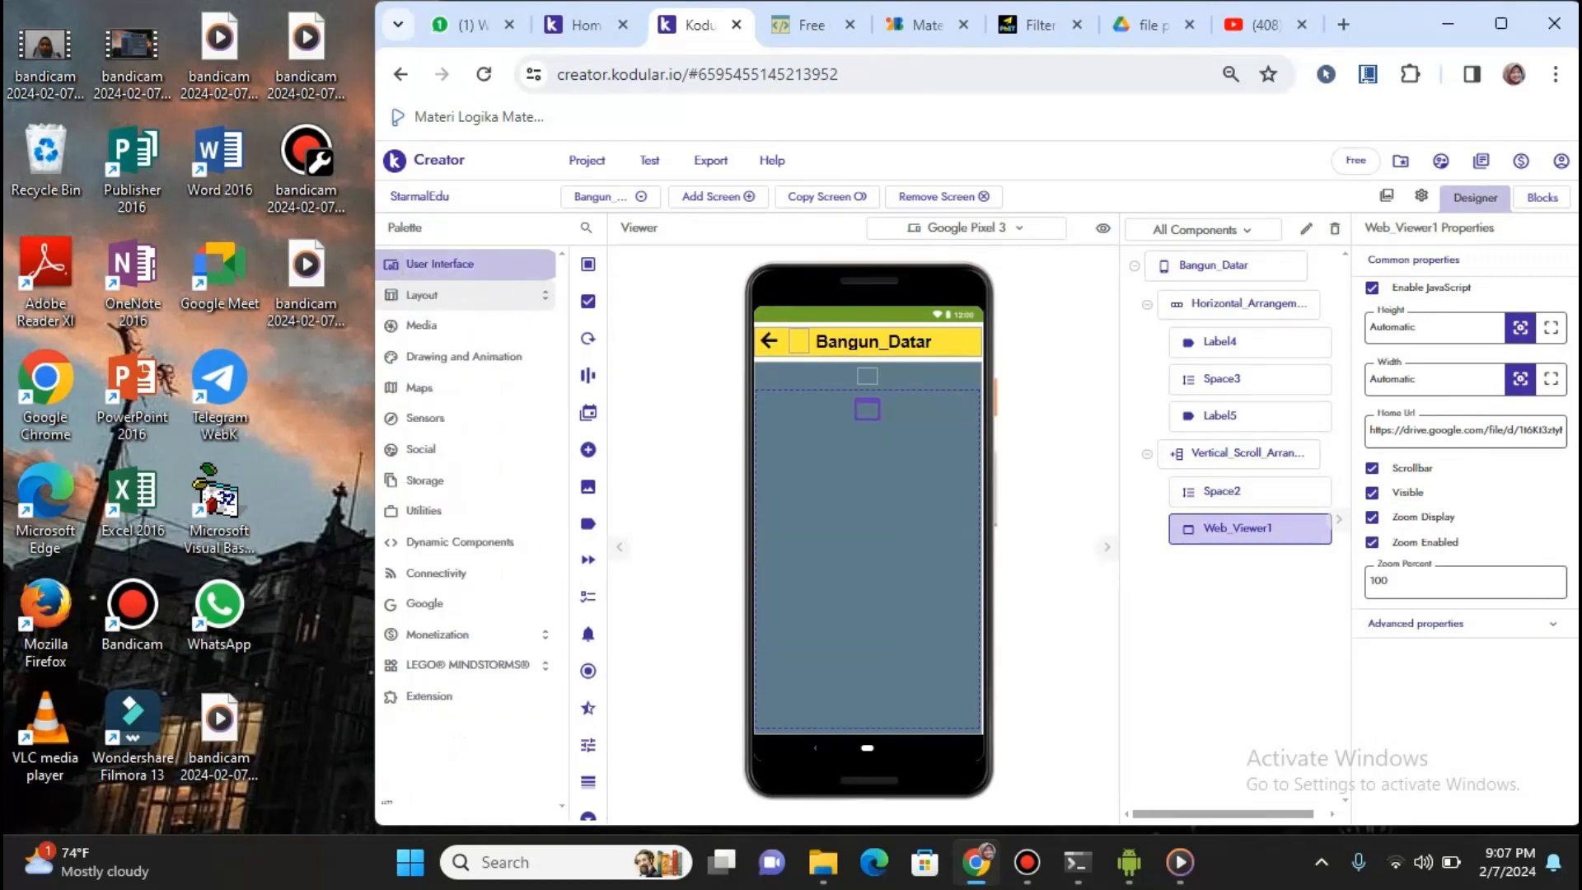
# Expand the Palette's Layout › Views, inspect the web viewer's Home Url, then switch to the Drive PDF folder
pyautogui.click(421, 295)
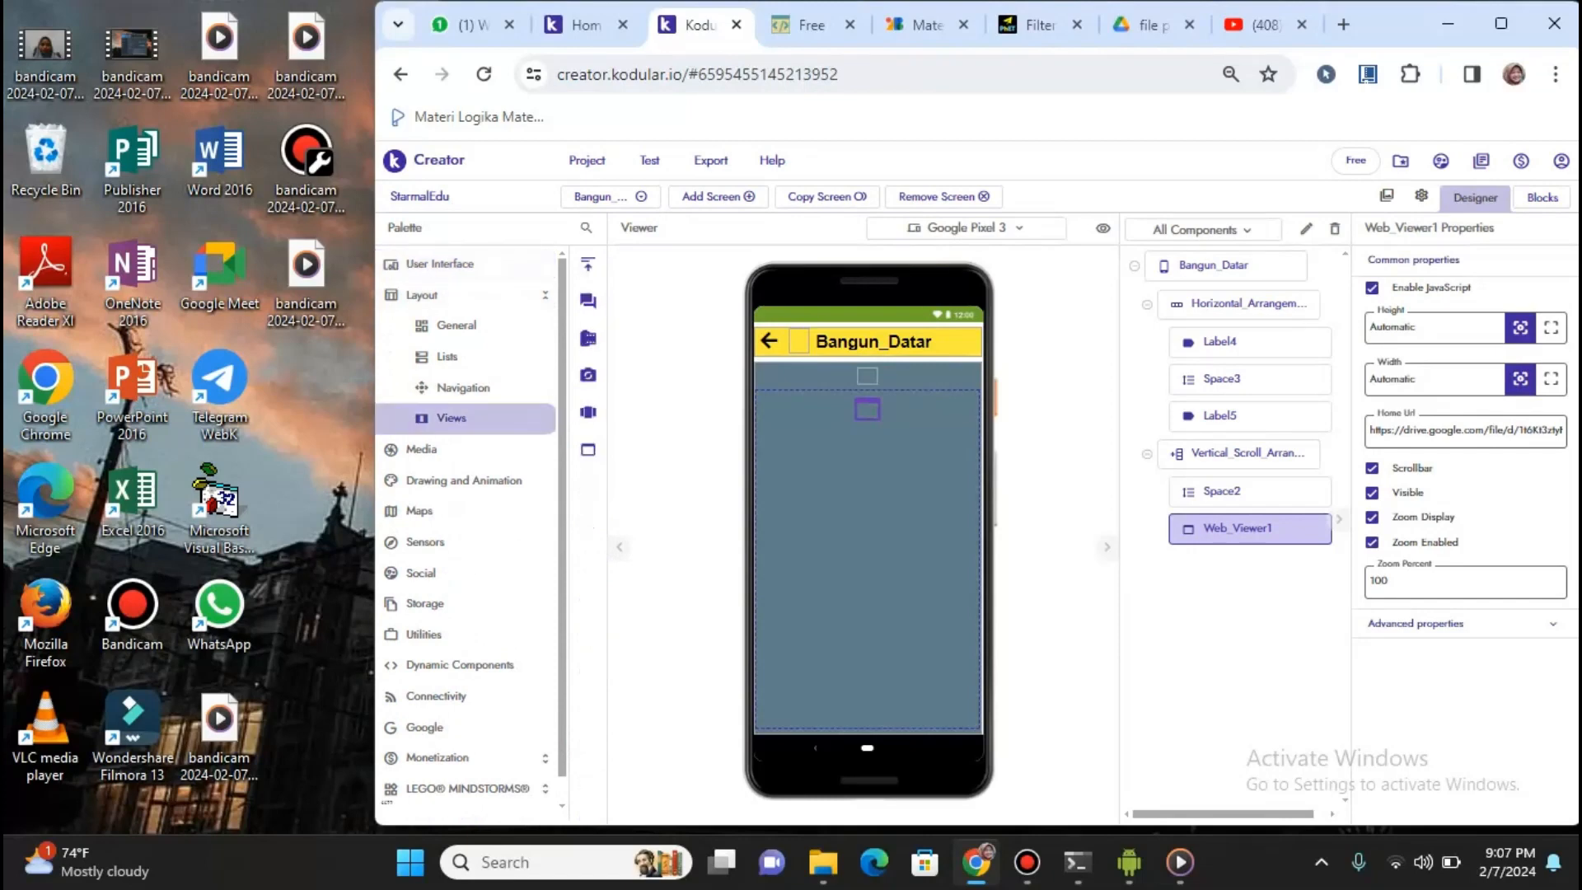
pyautogui.click(452, 418)
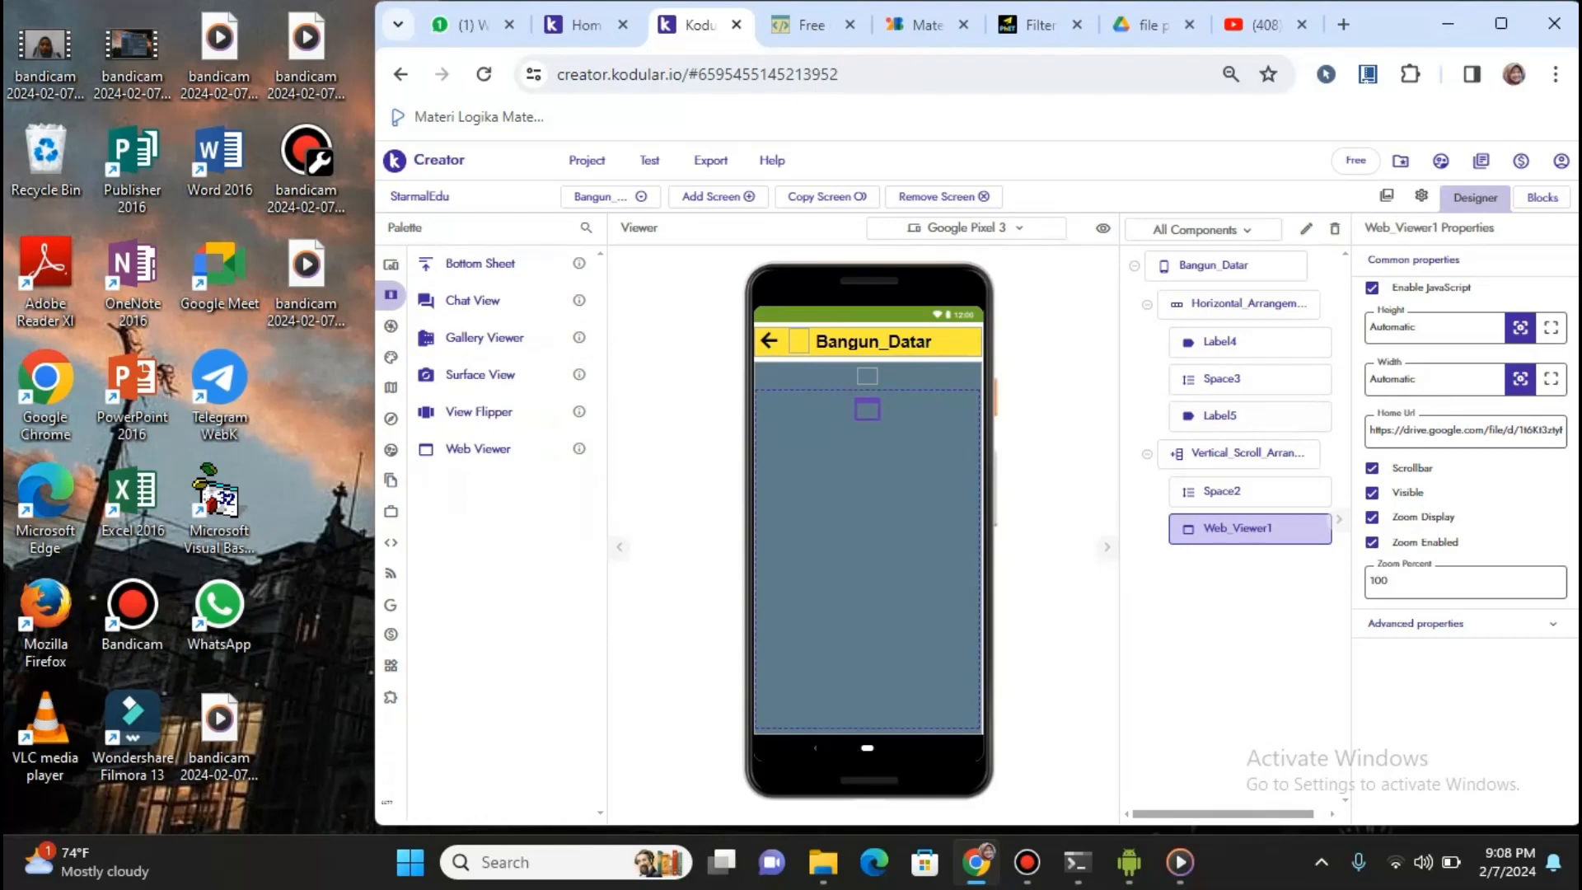
pyautogui.click(1430, 431)
pyautogui.click(1149, 25)
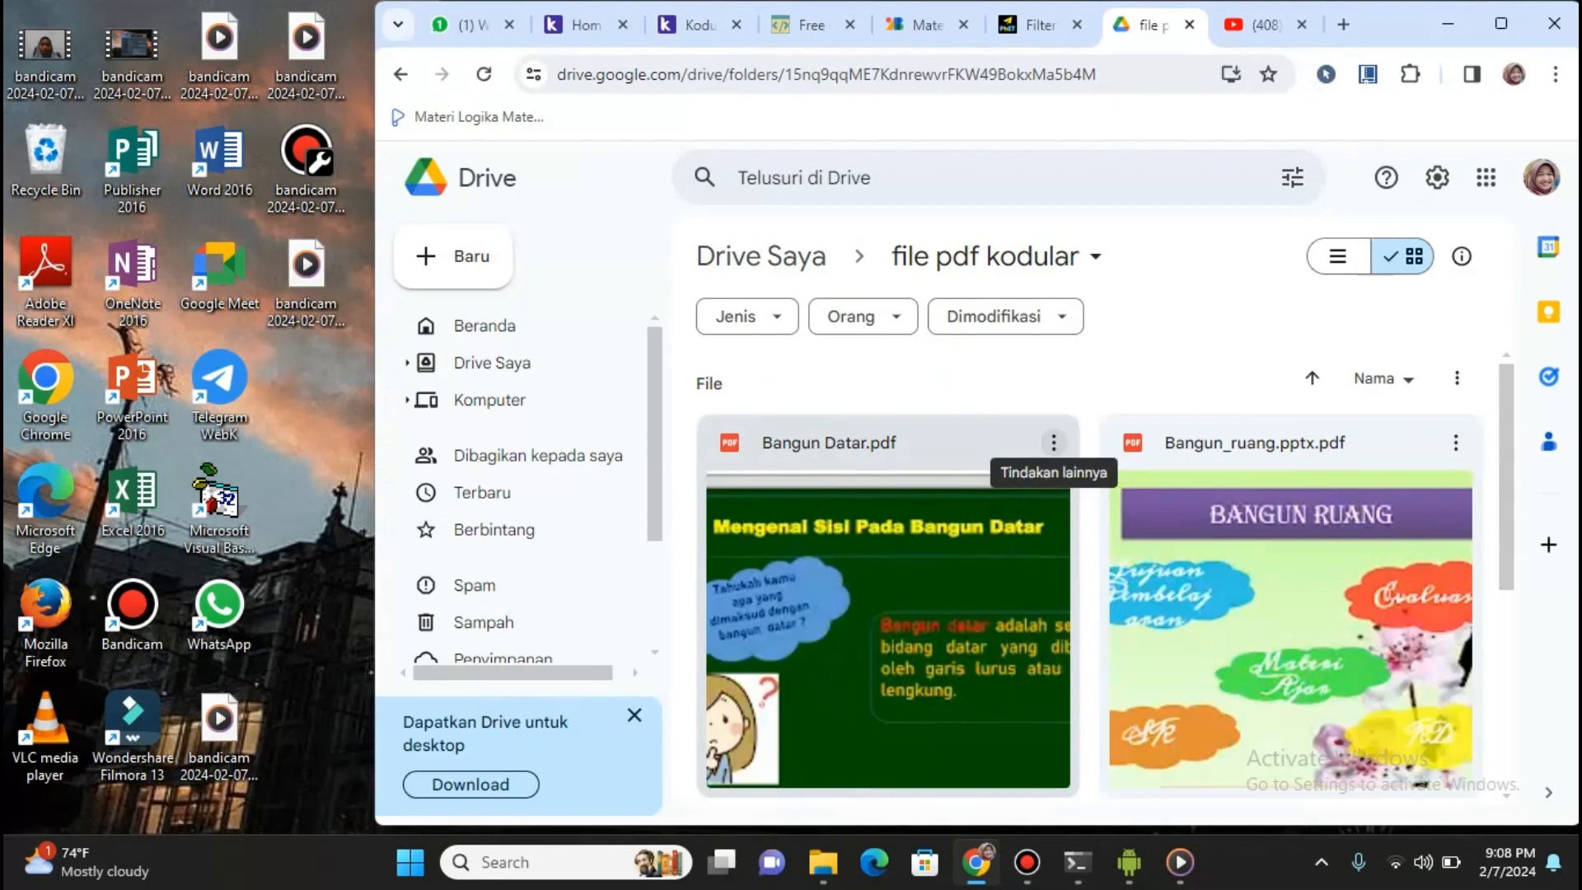
# Review Bangun Datar.pdf's sharing settings, confirming anyone with the link can view, then return to Kodular
pyautogui.click(1054, 442)
pyautogui.moveTo(1088, 458)
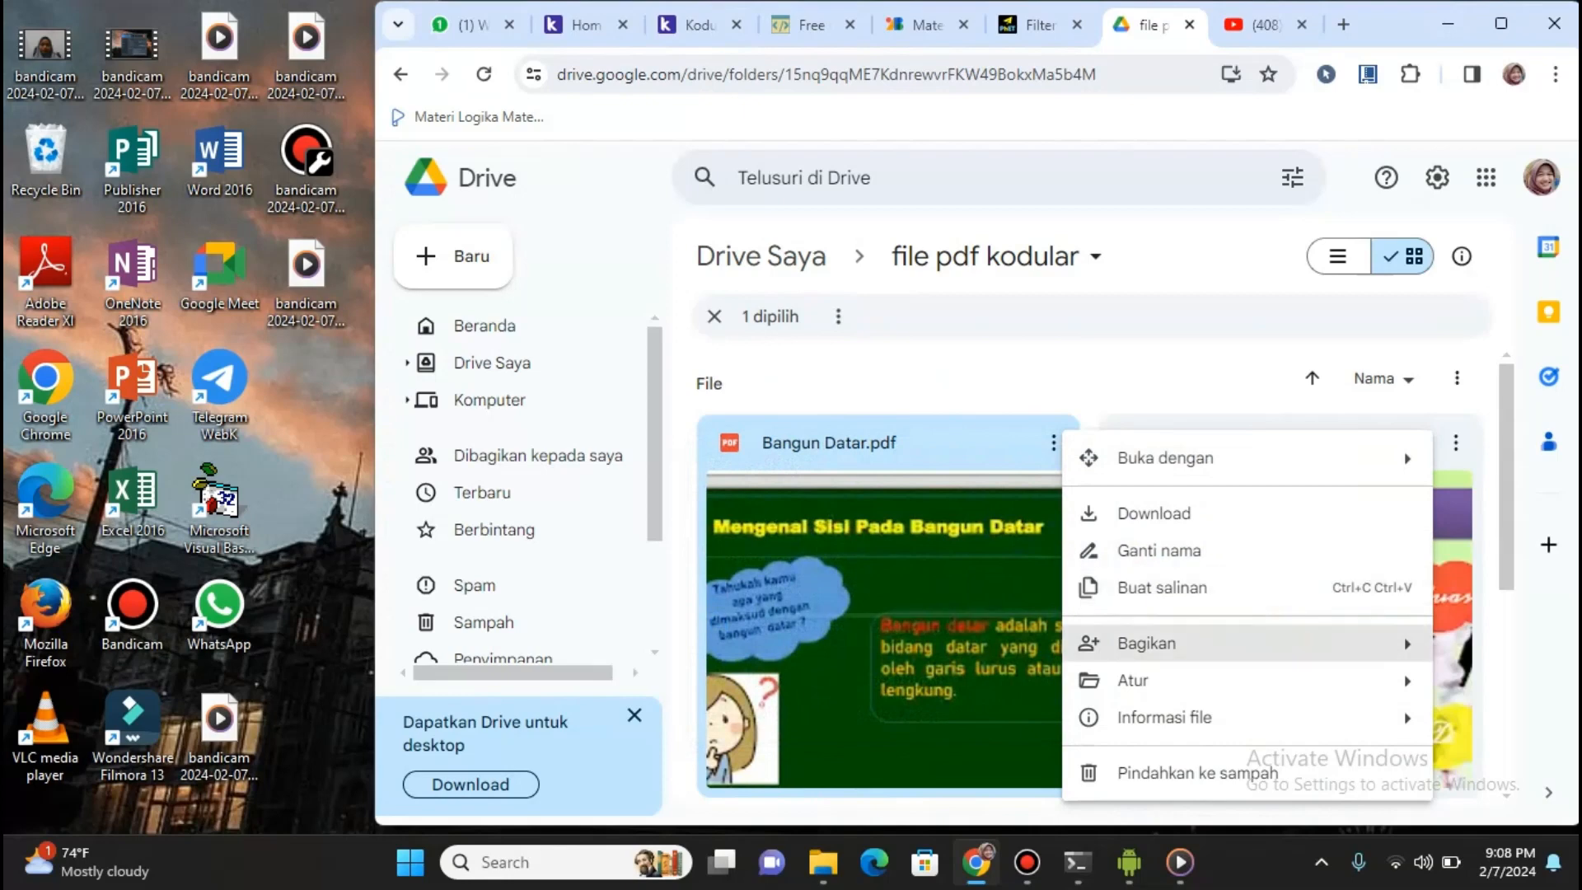
pyautogui.moveTo(1147, 643)
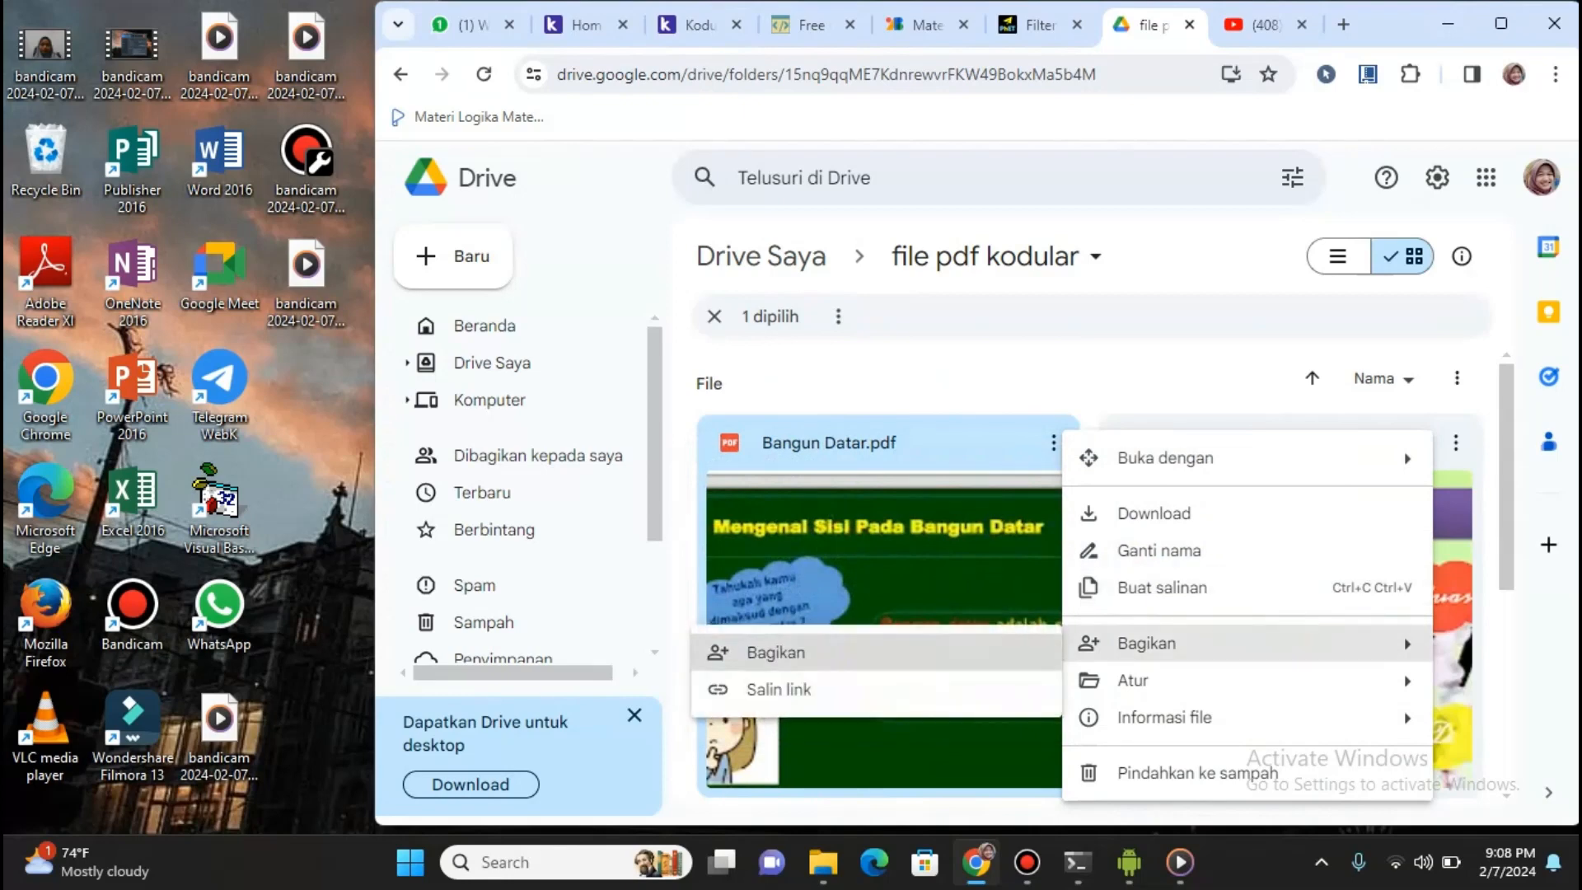
pyautogui.click(767, 652)
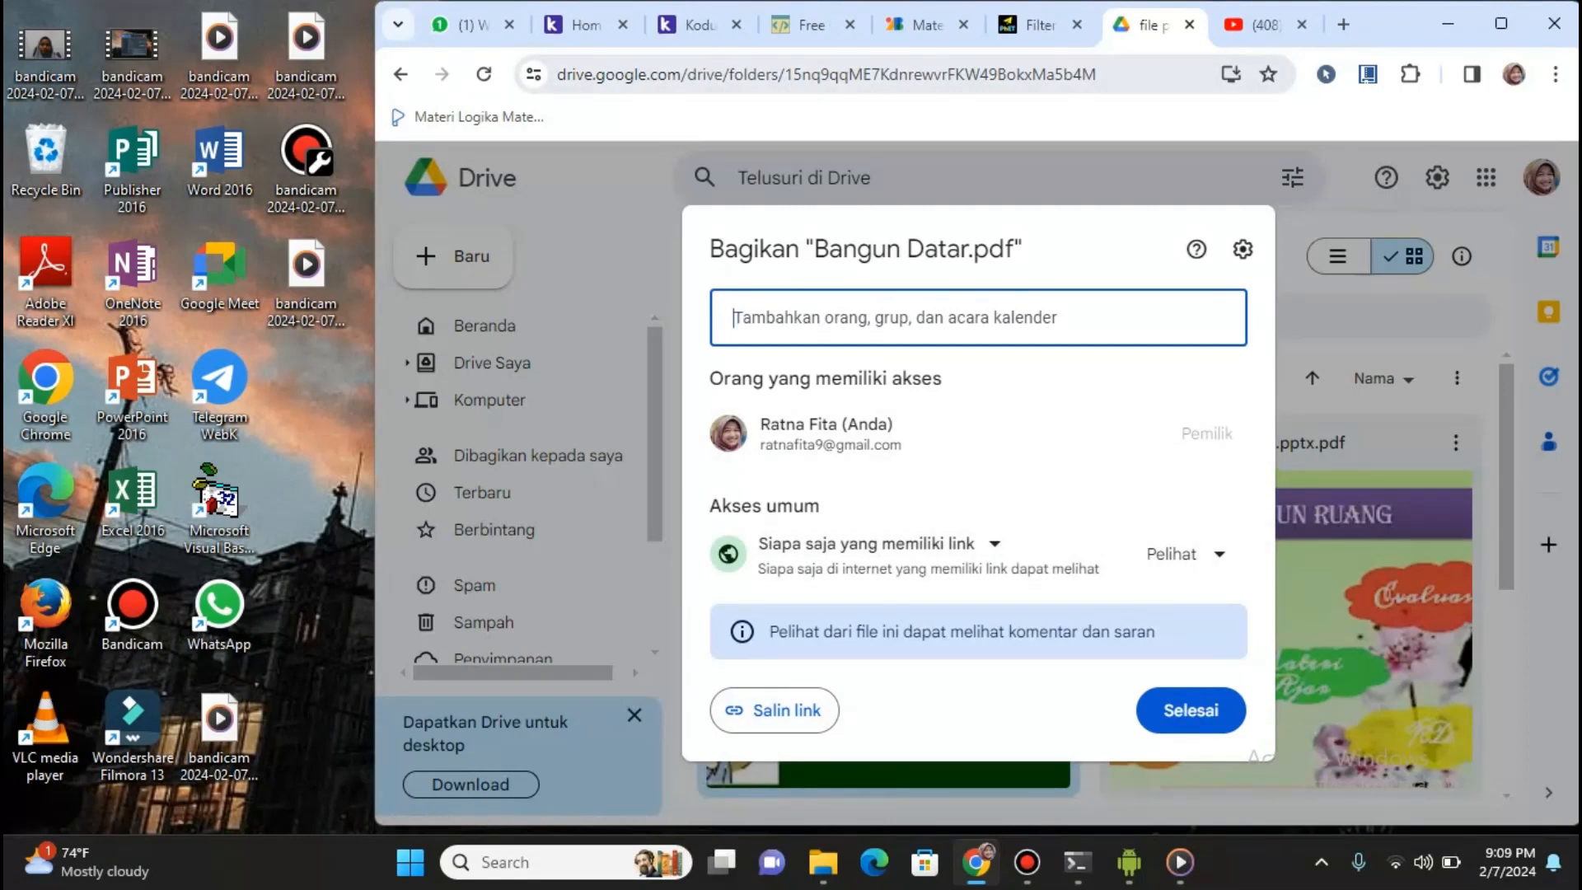
pyautogui.click(697, 25)
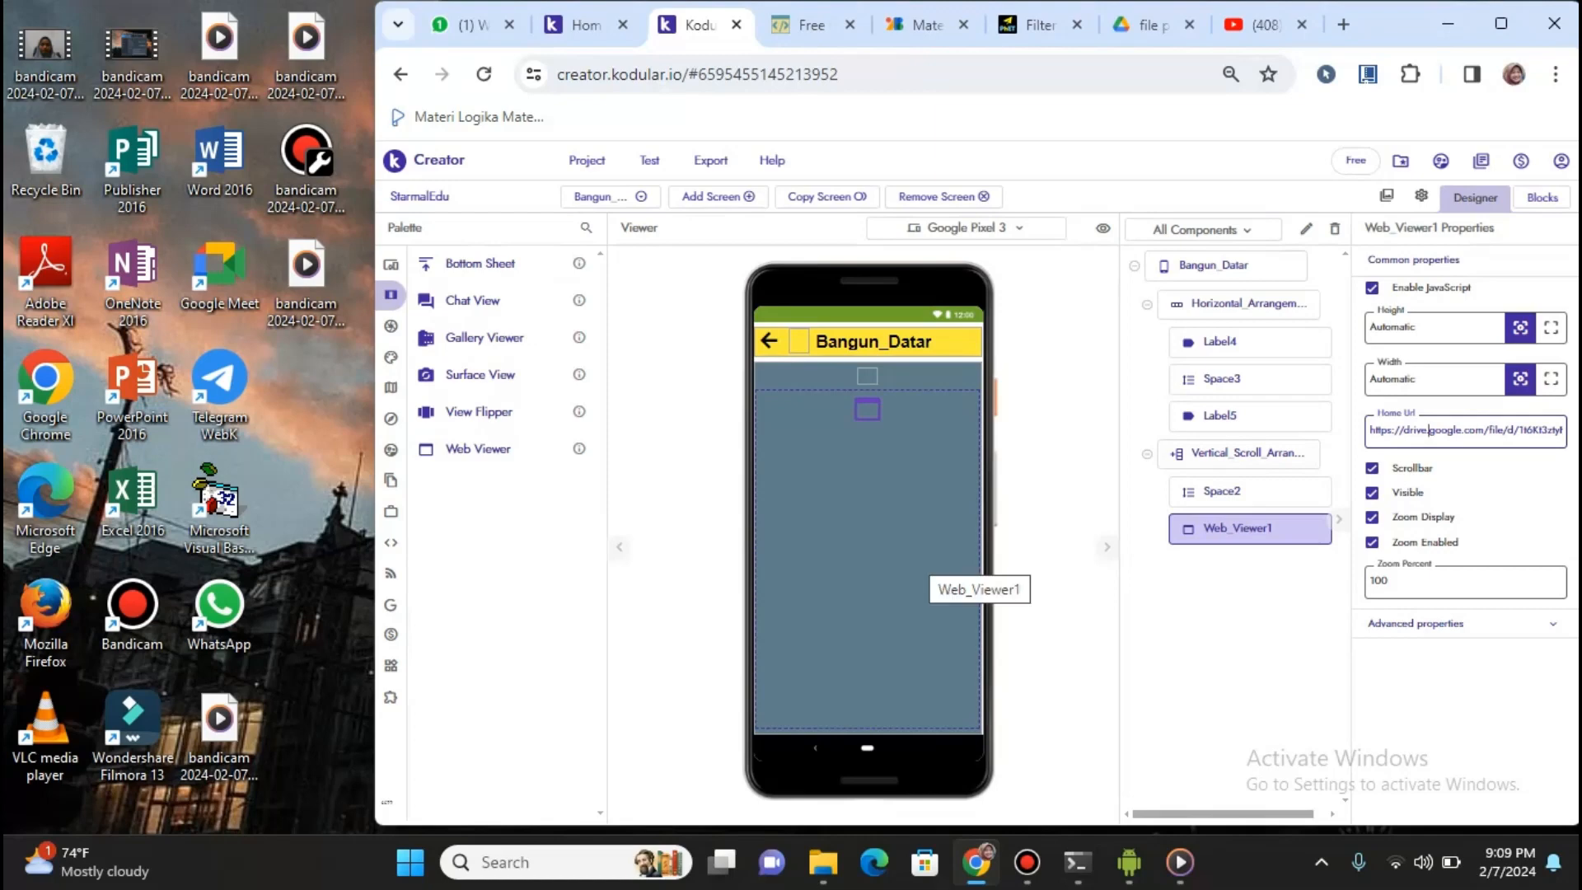
pyautogui.moveTo(1129, 862)
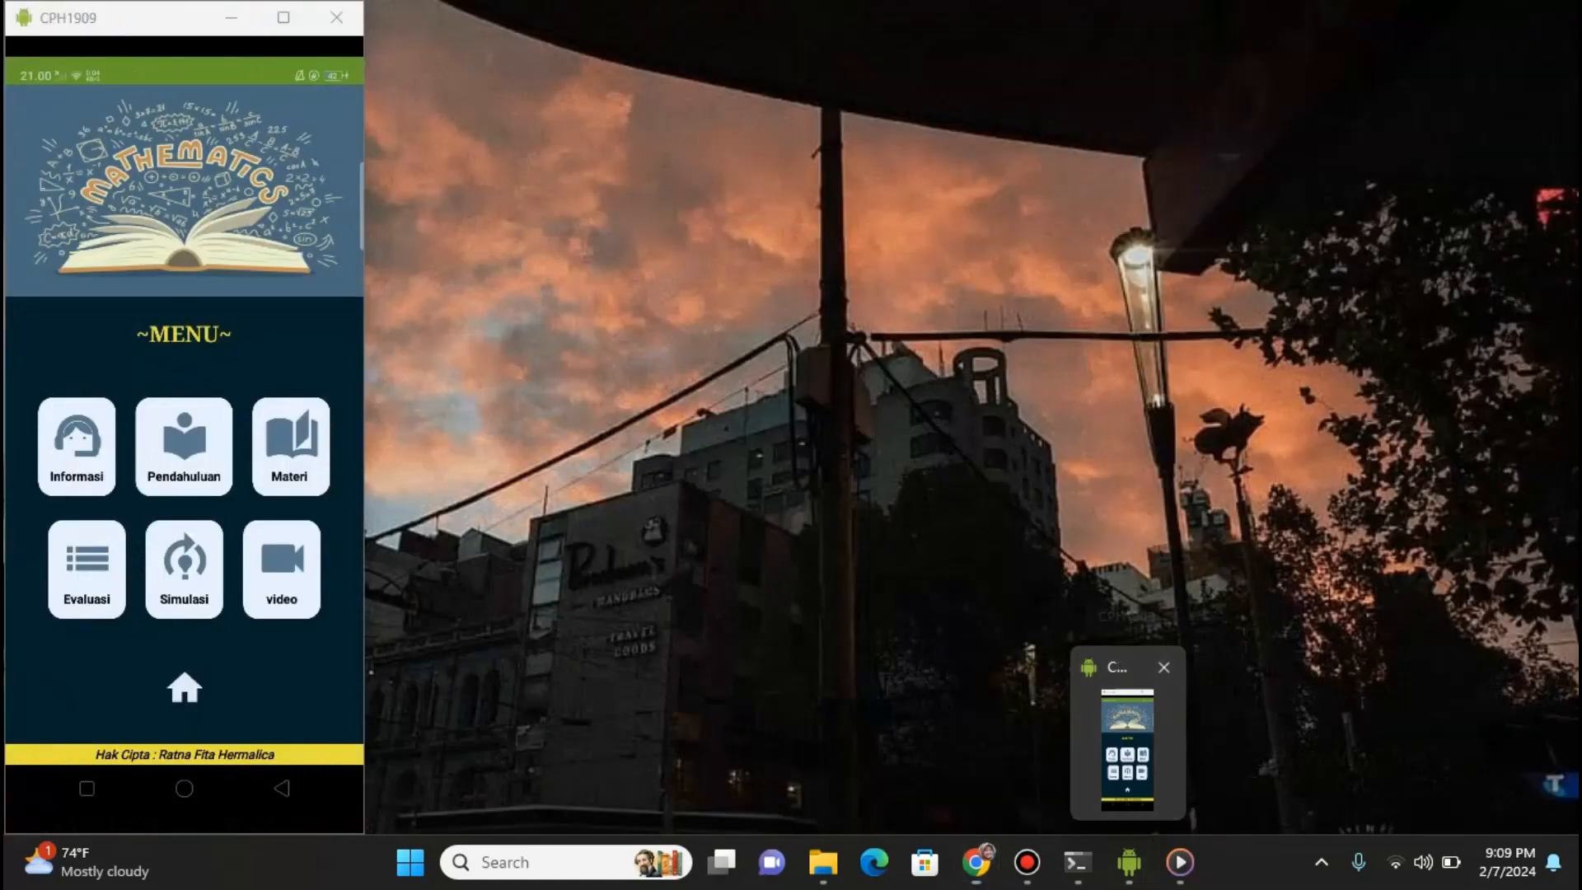
pyautogui.click(1128, 746)
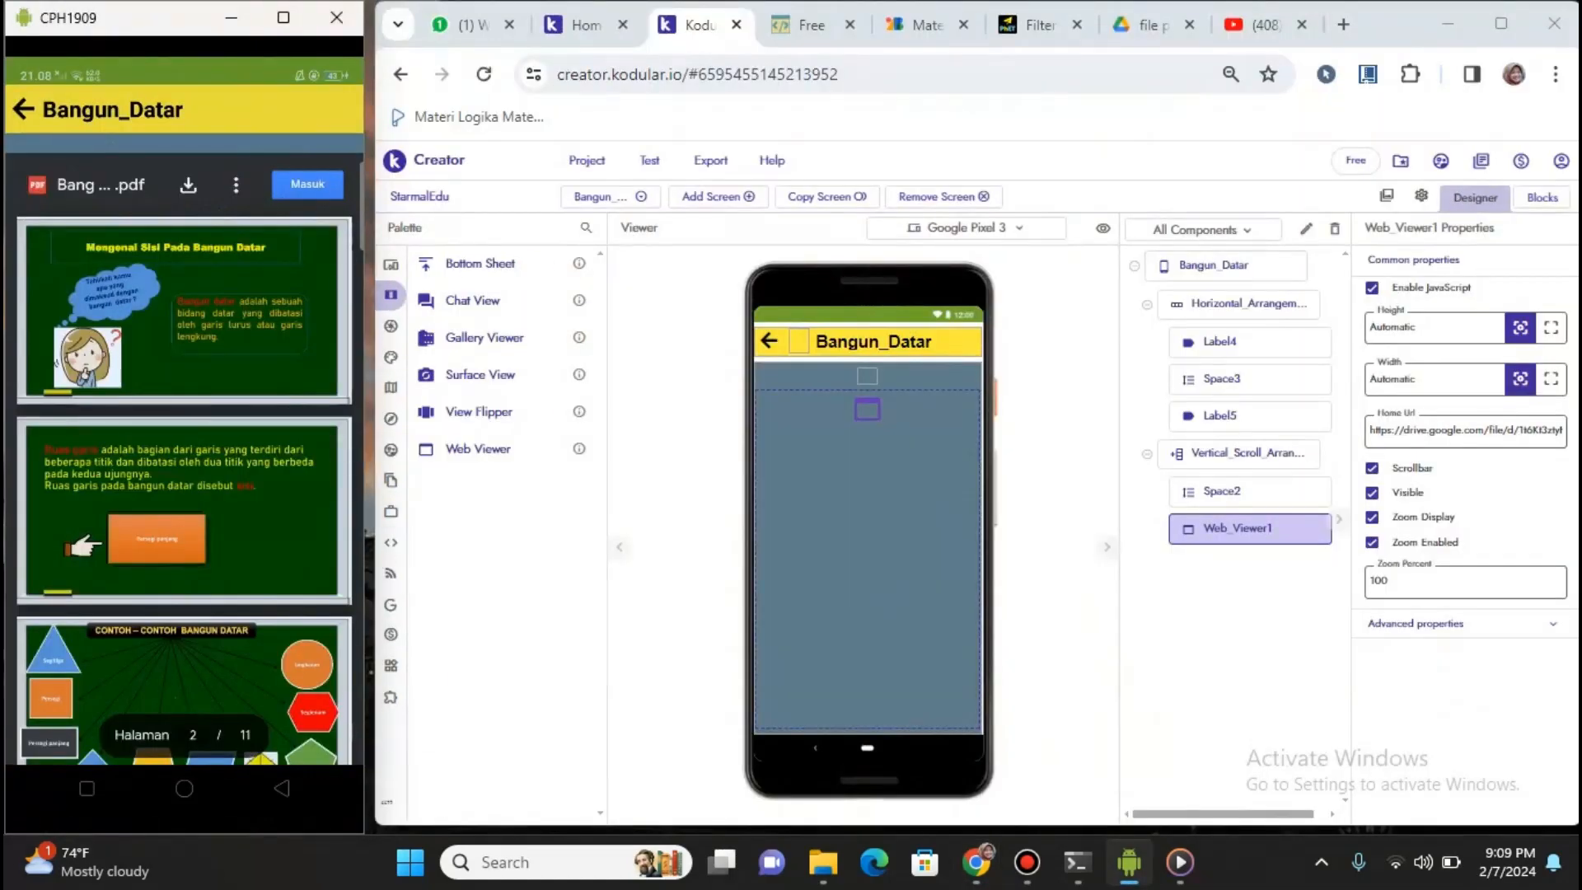
pyautogui.click(23, 110)
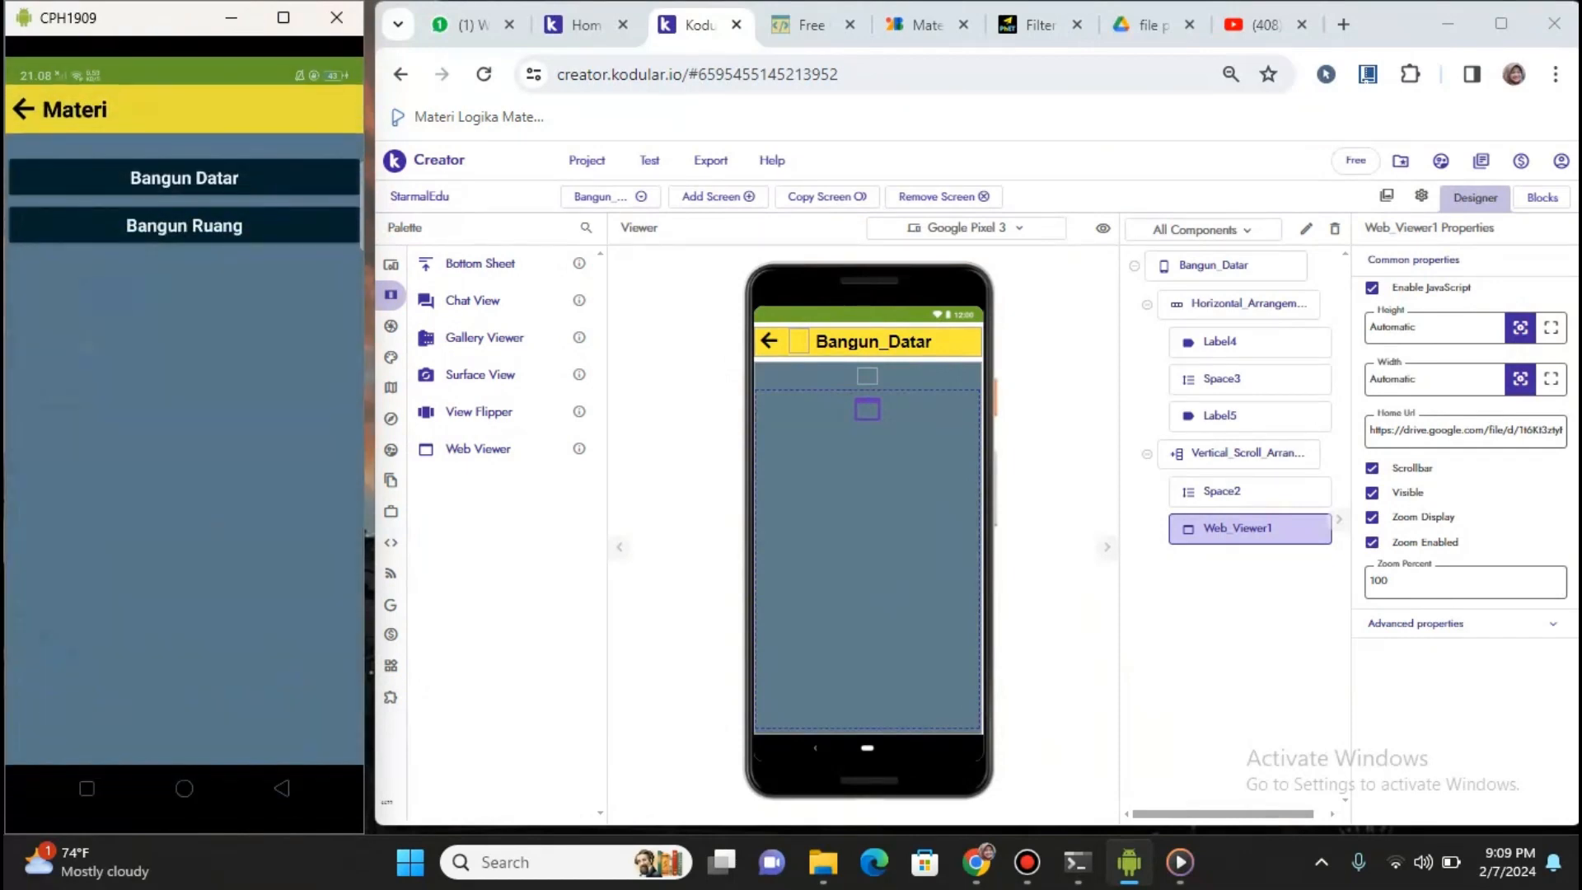
pyautogui.click(184, 177)
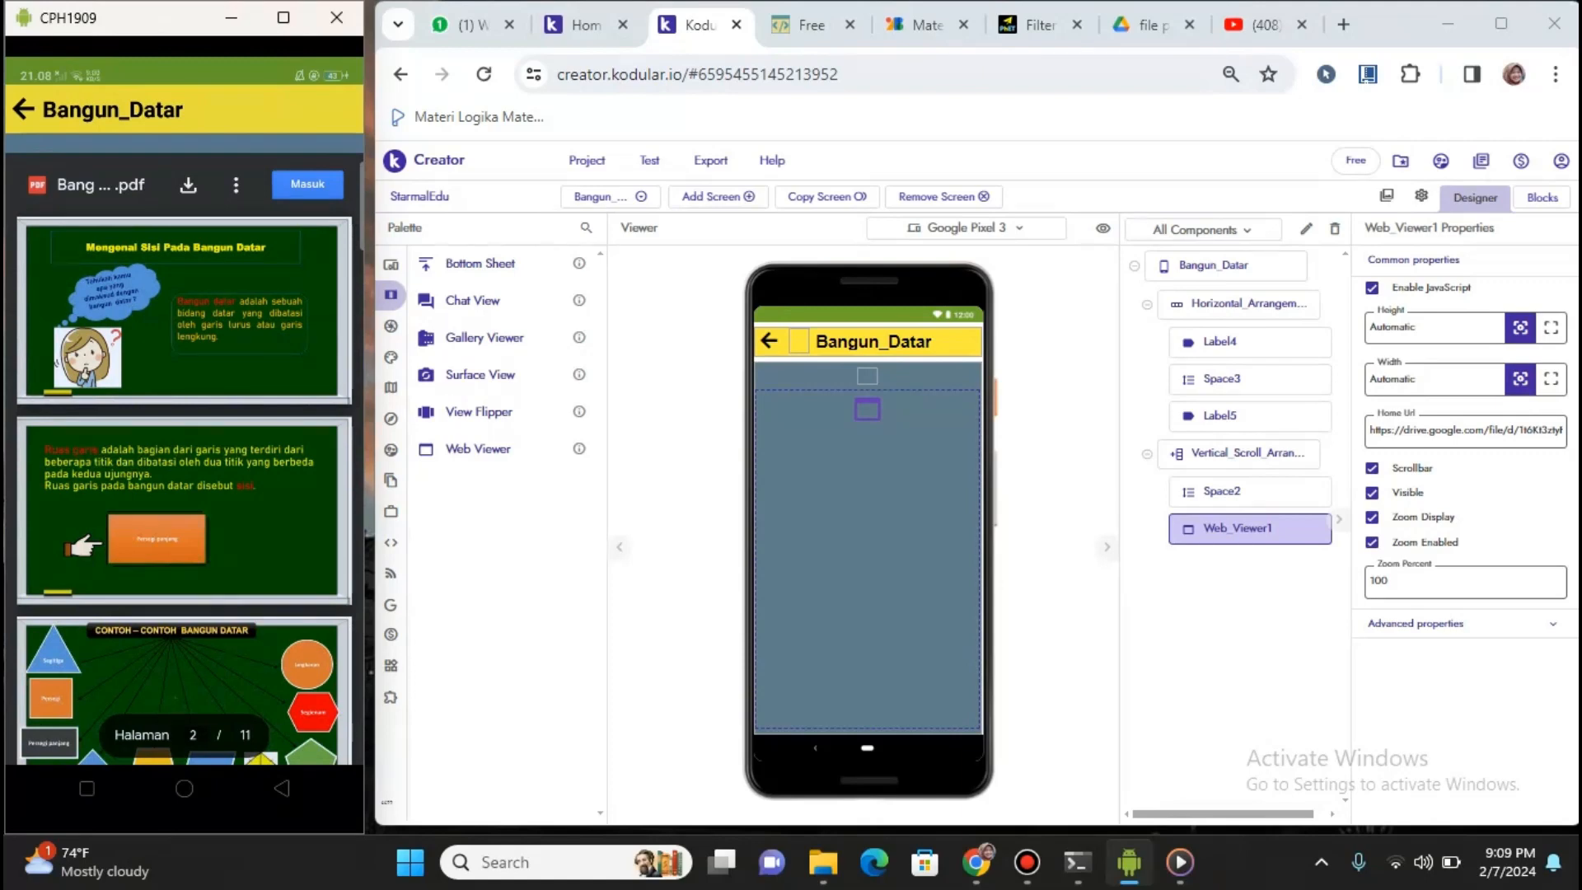
pyautogui.scroll(-12, 184, 462)
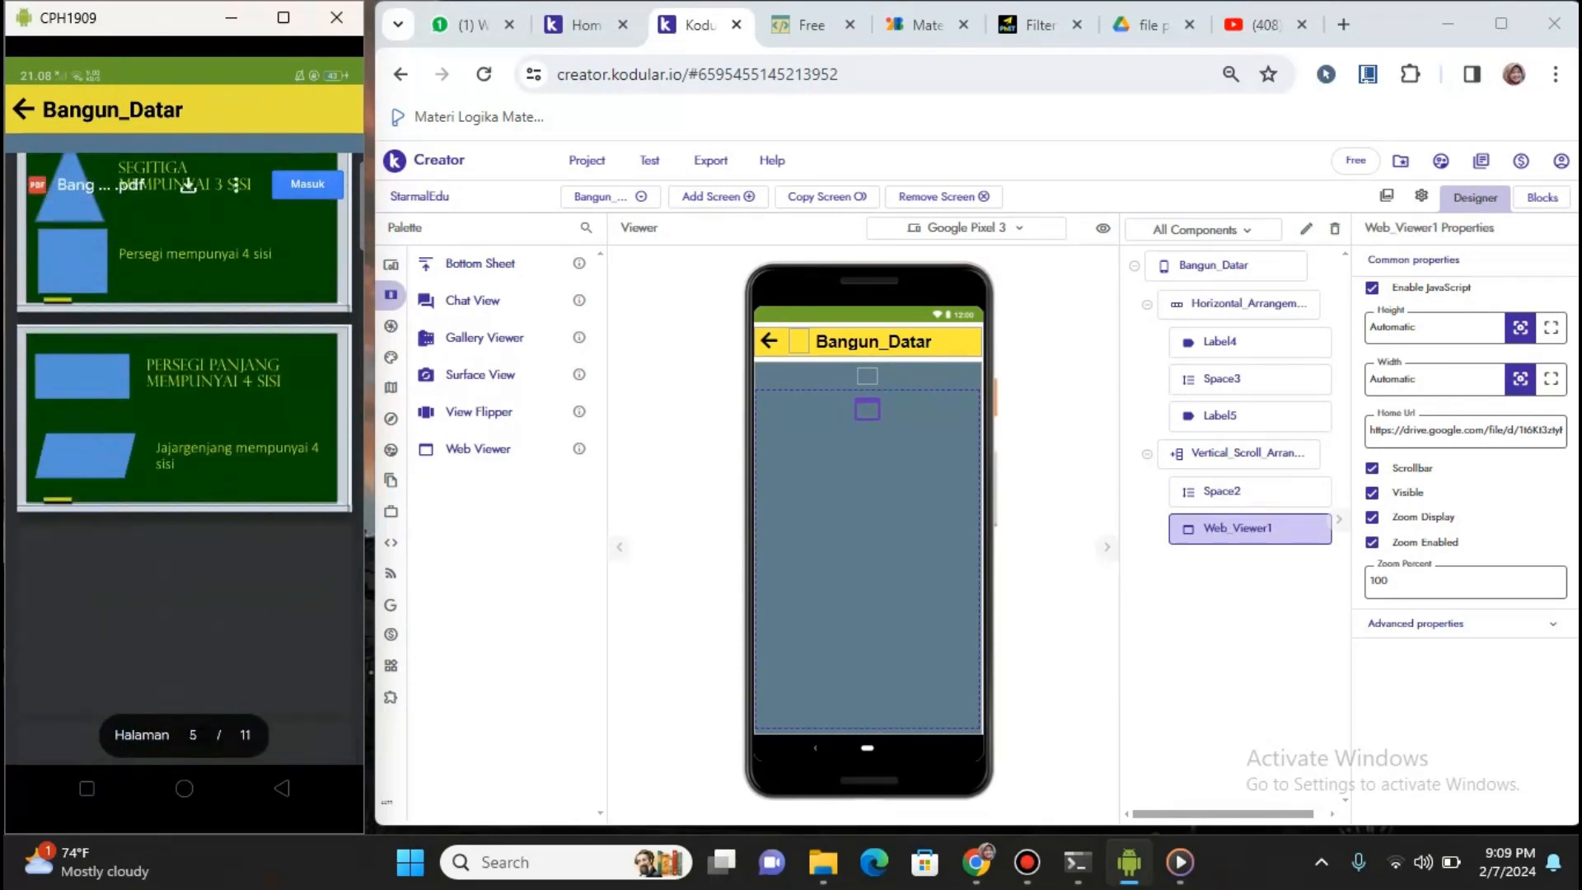
pyautogui.scroll(5, 184, 462)
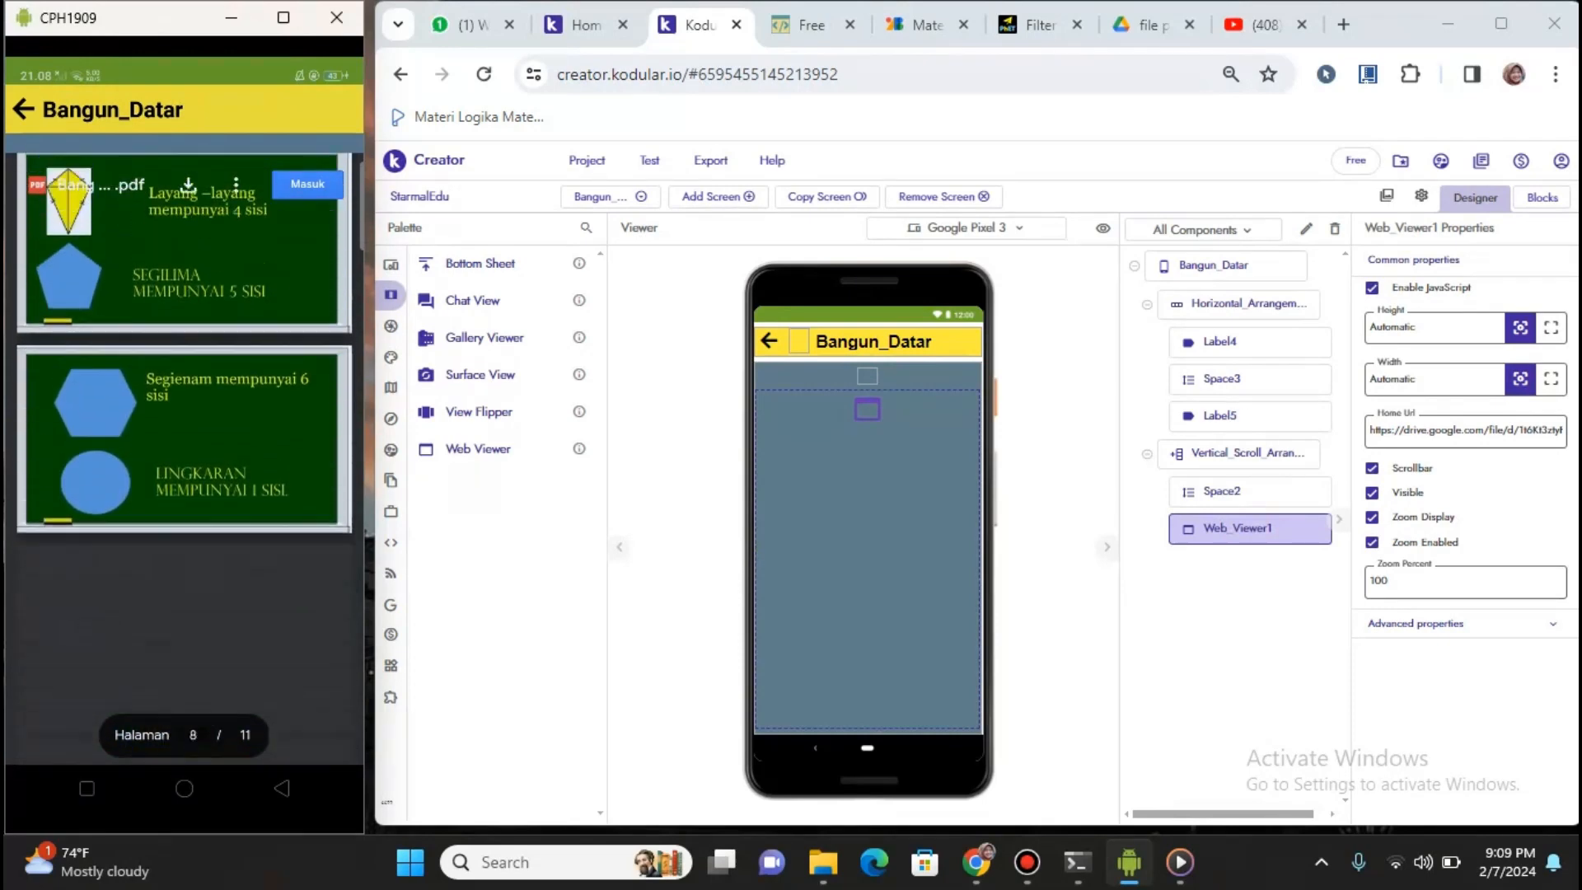
pyautogui.scroll(8, 184, 462)
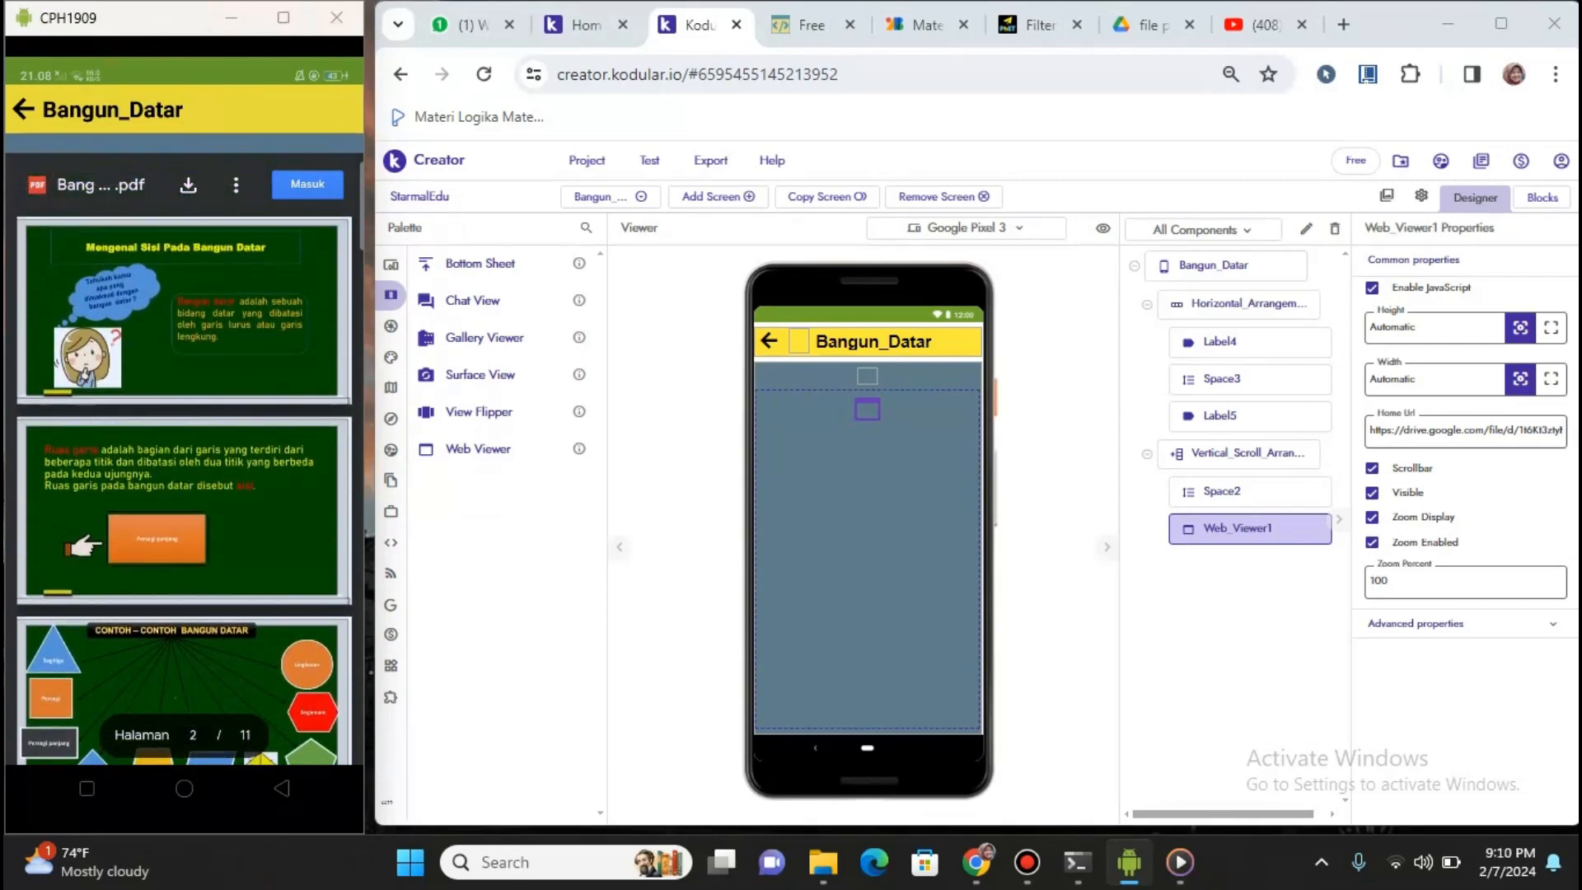
pyautogui.click(232, 18)
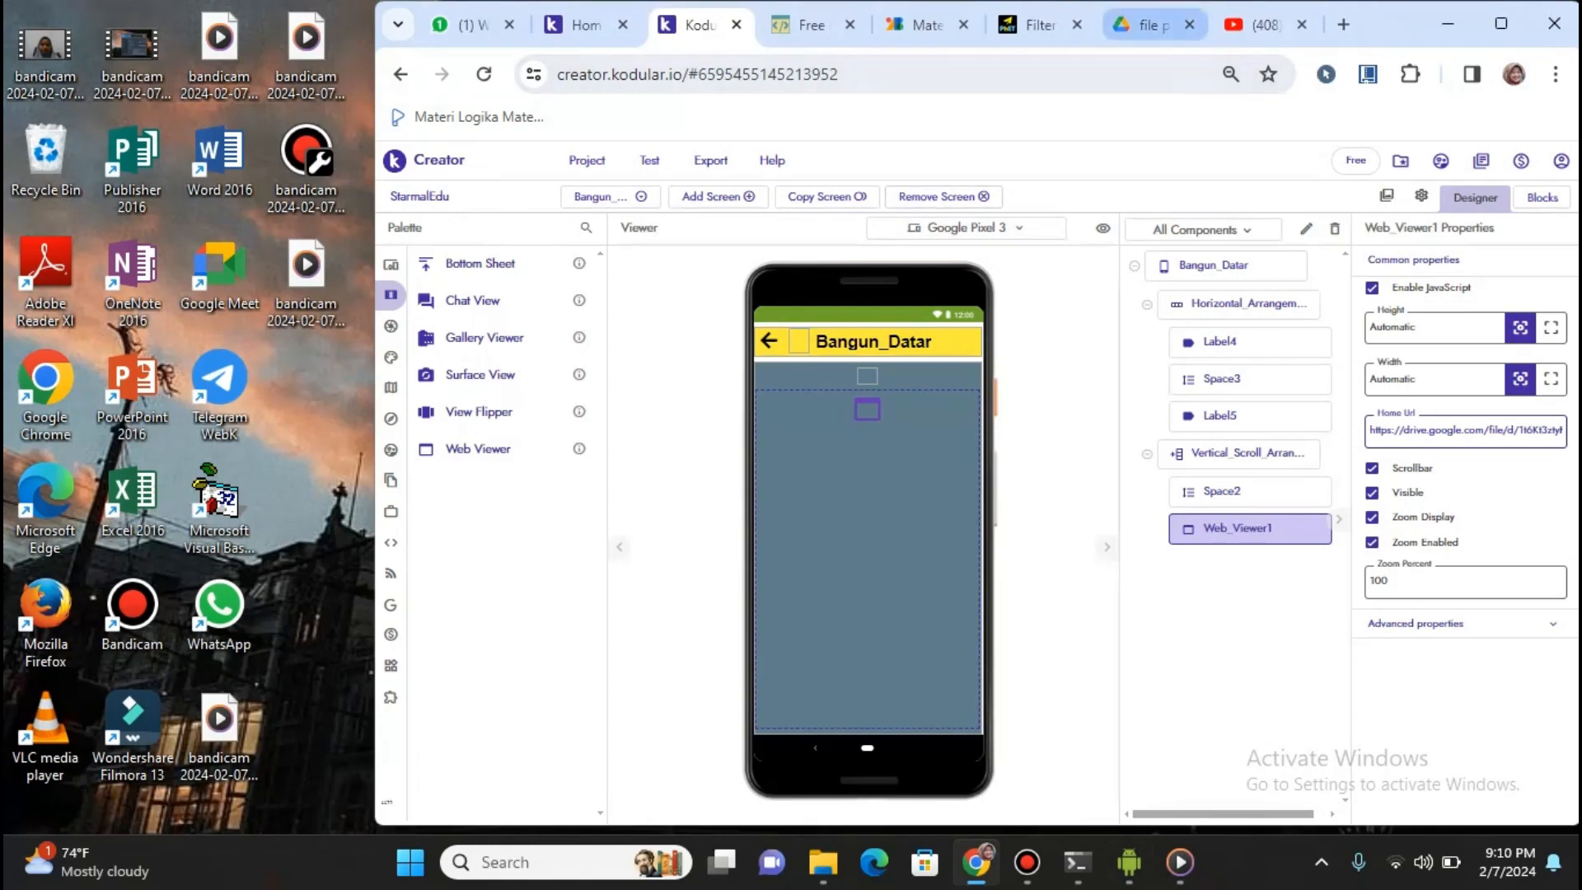
pyautogui.click(1154, 25)
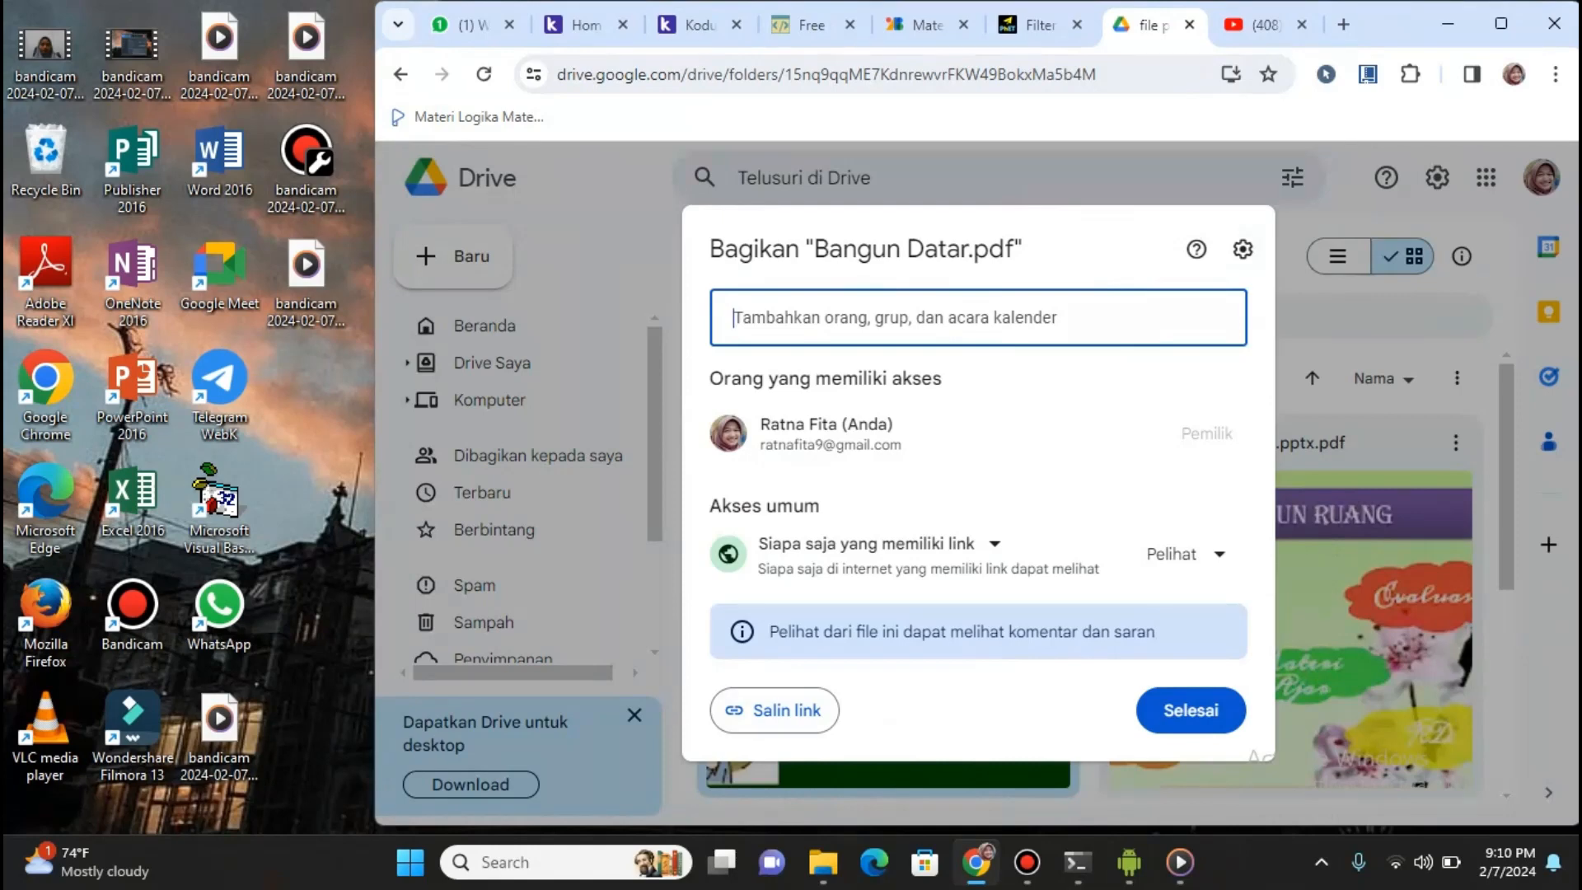
pyautogui.click(696, 25)
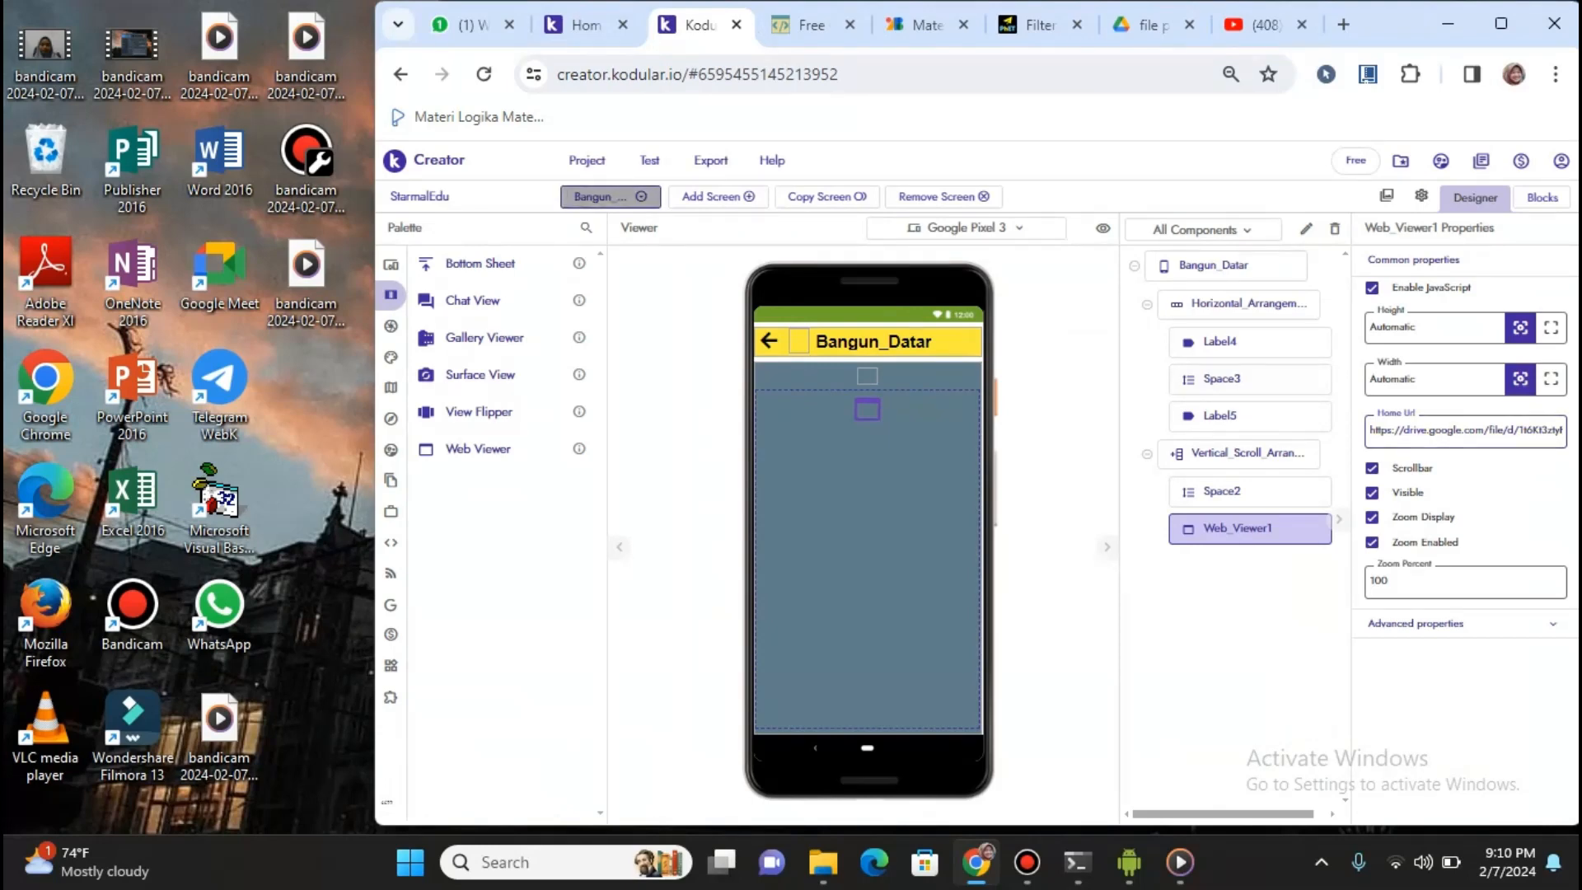
# Preview the Bangun_Ruang screen, switch back to Materi, then return to the Bangun Datar.pdf sharing dialog
pyautogui.click(608, 196)
pyautogui.click(626, 255)
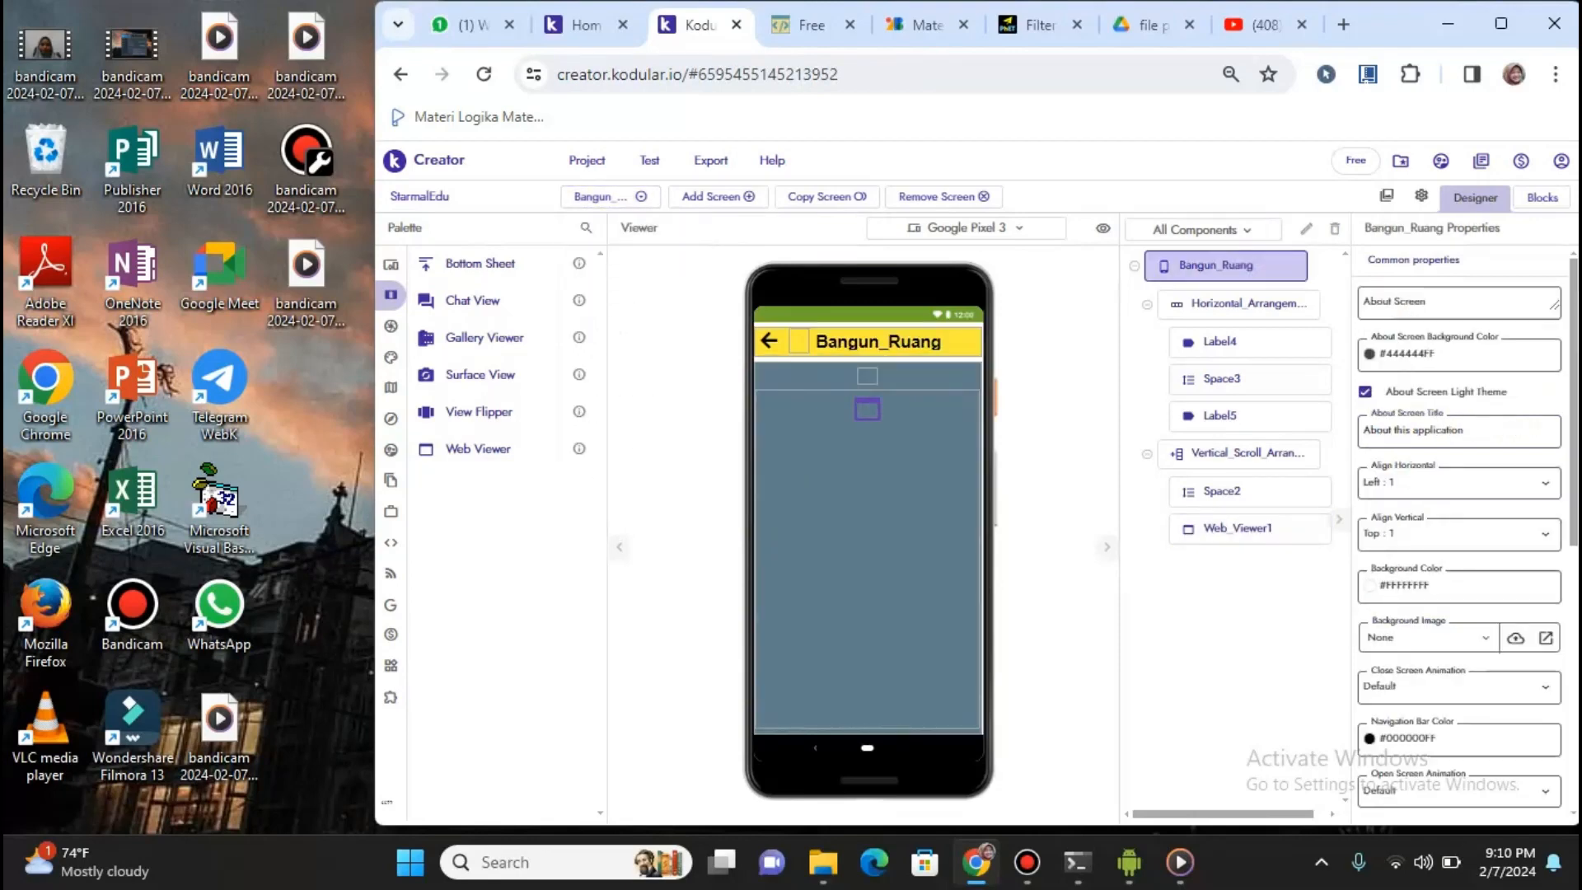
pyautogui.click(607, 196)
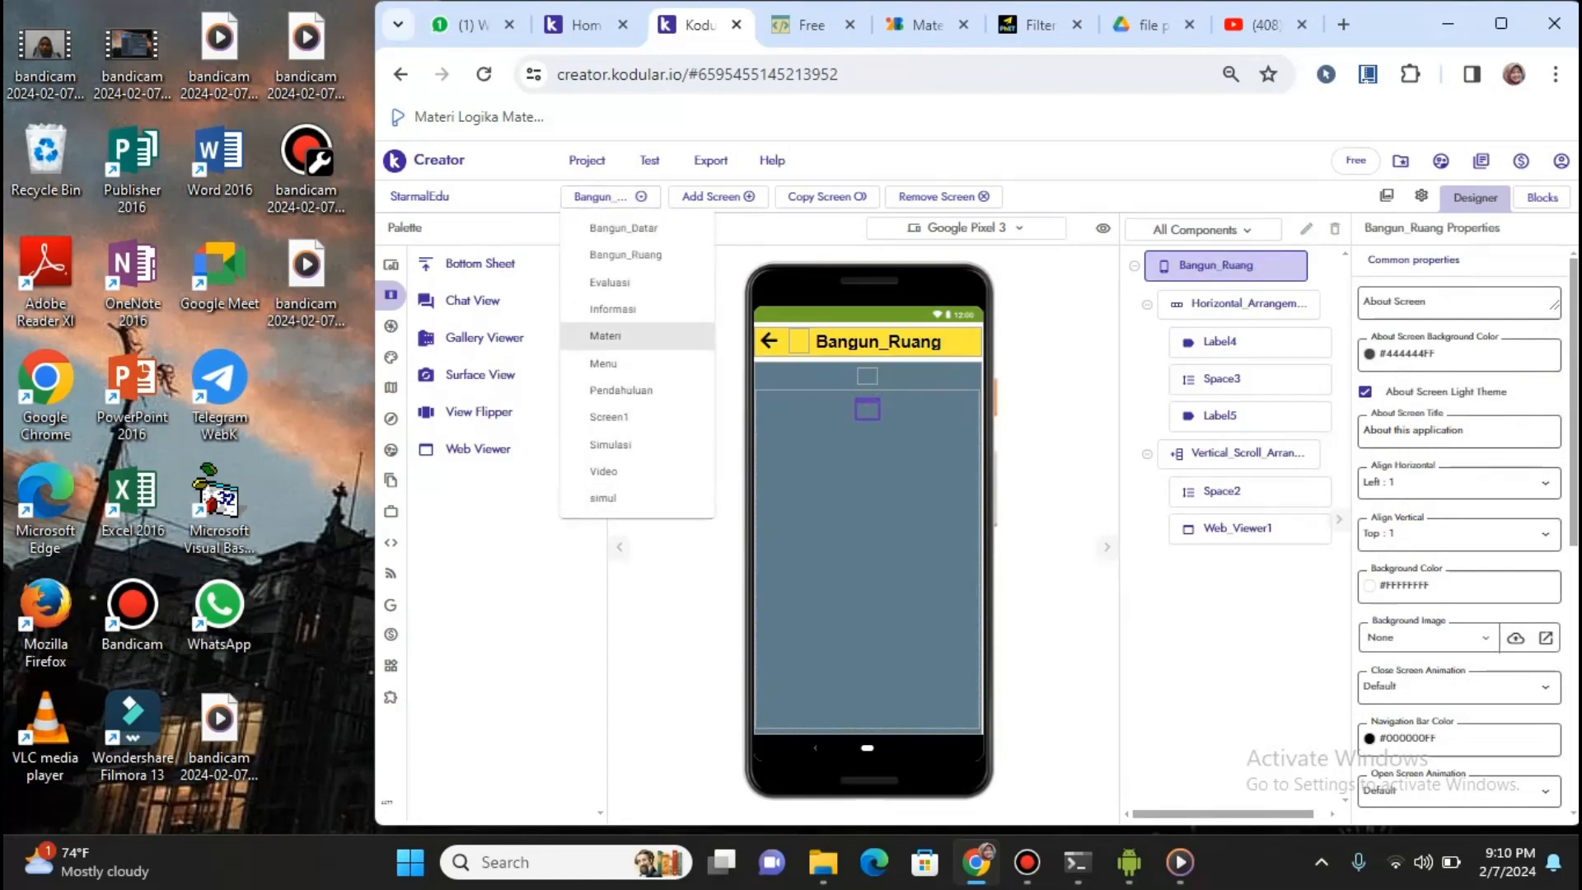
pyautogui.click(607, 336)
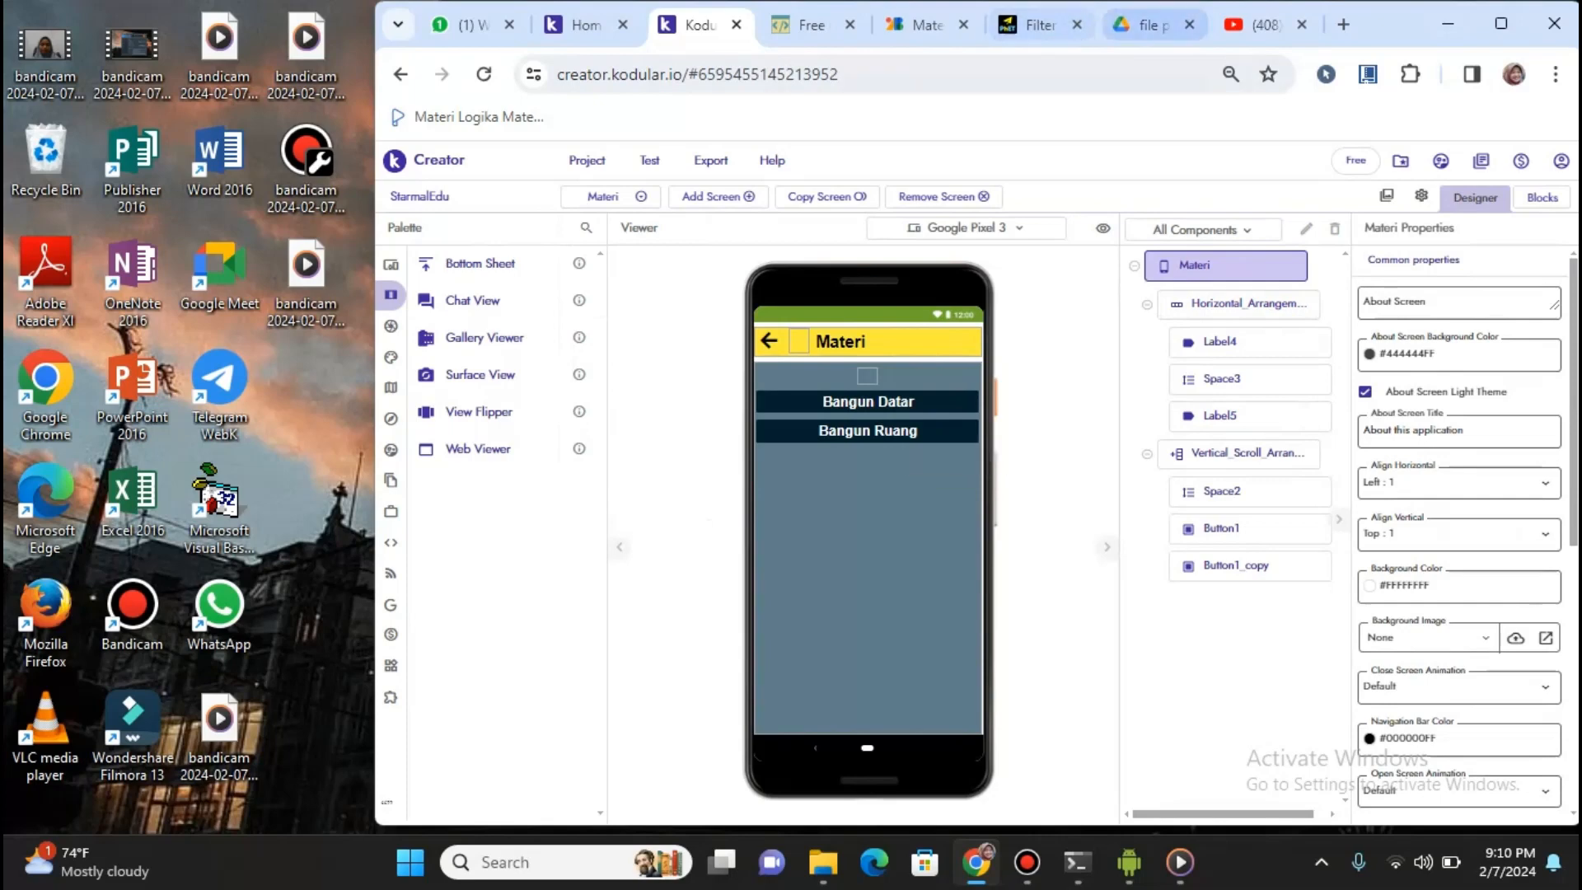
pyautogui.click(1154, 25)
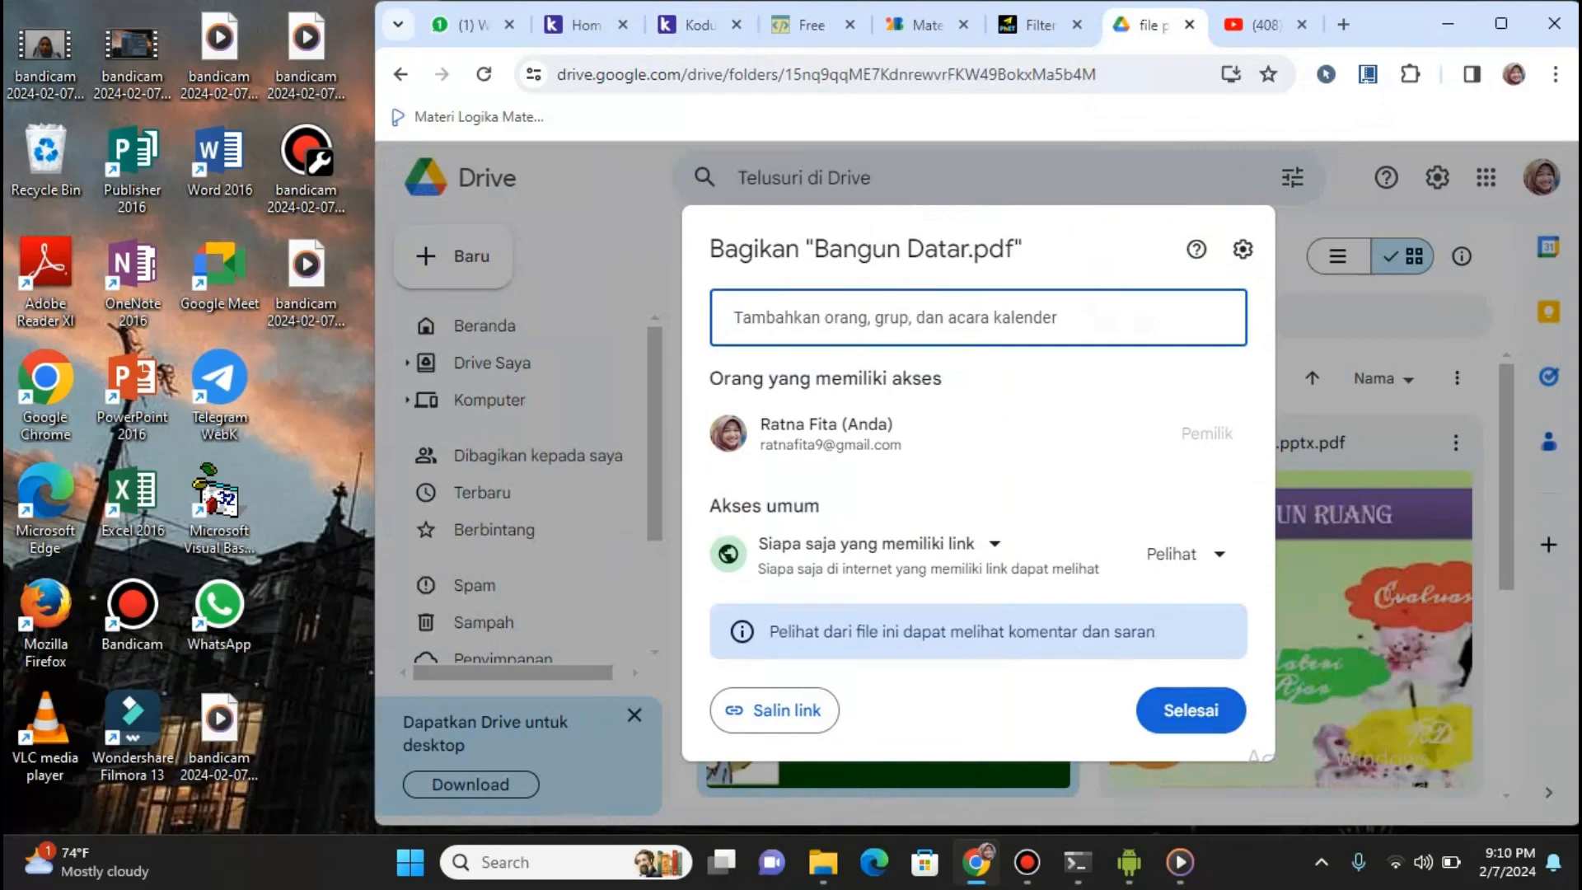
# Close Bangun Datar.pdf's sharing, confirm Bangun_ruang.pptx.pdf is viewable by anyone with the link, then return to Kodular
pyautogui.click(1191, 710)
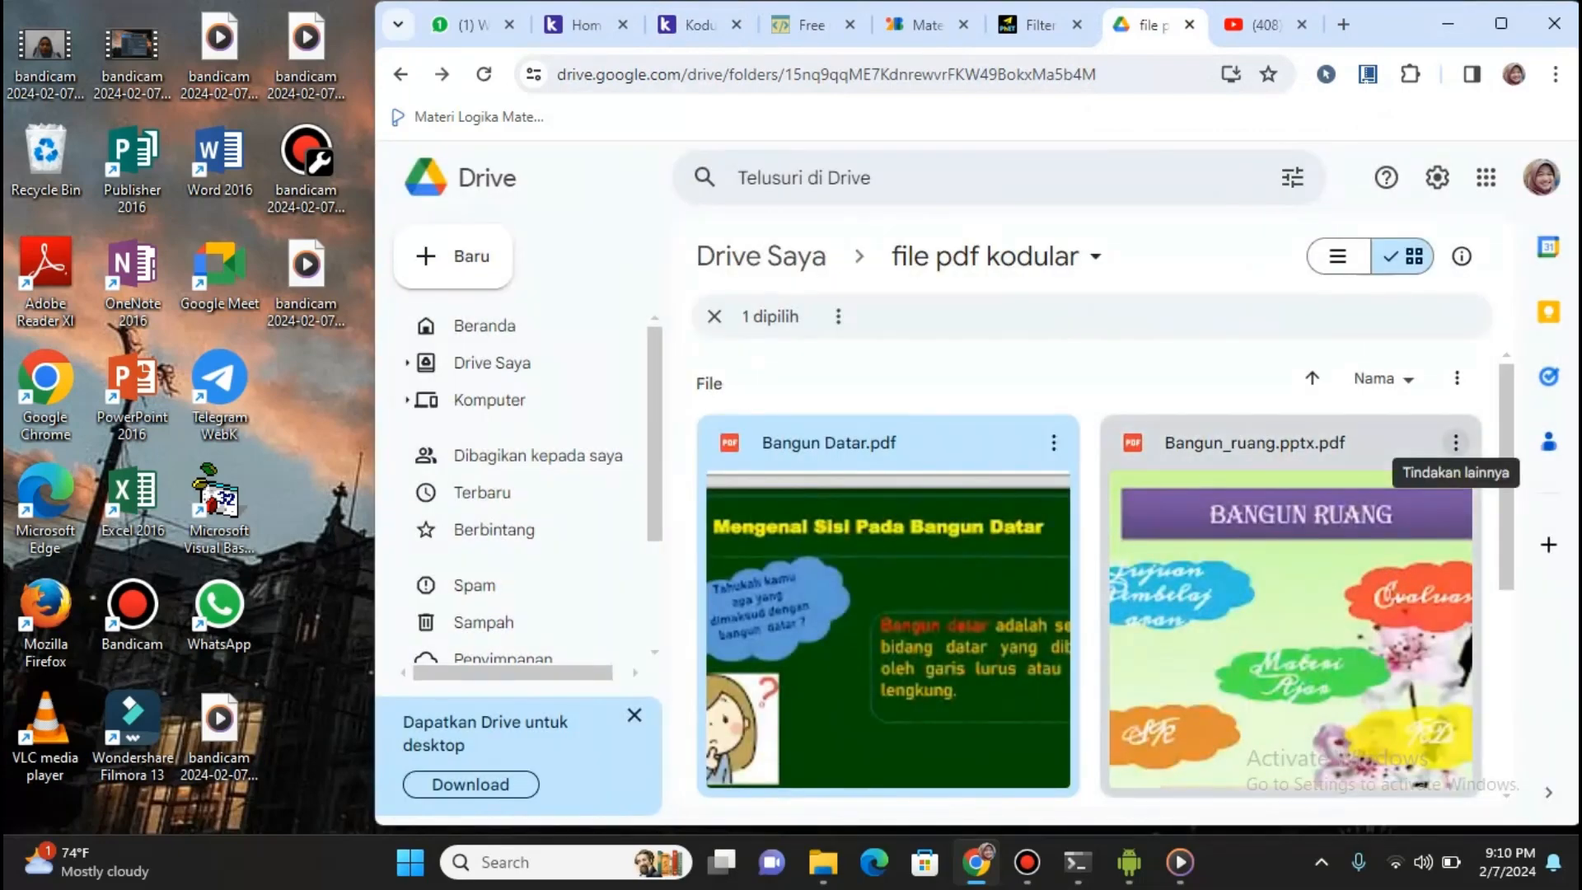
pyautogui.click(1457, 442)
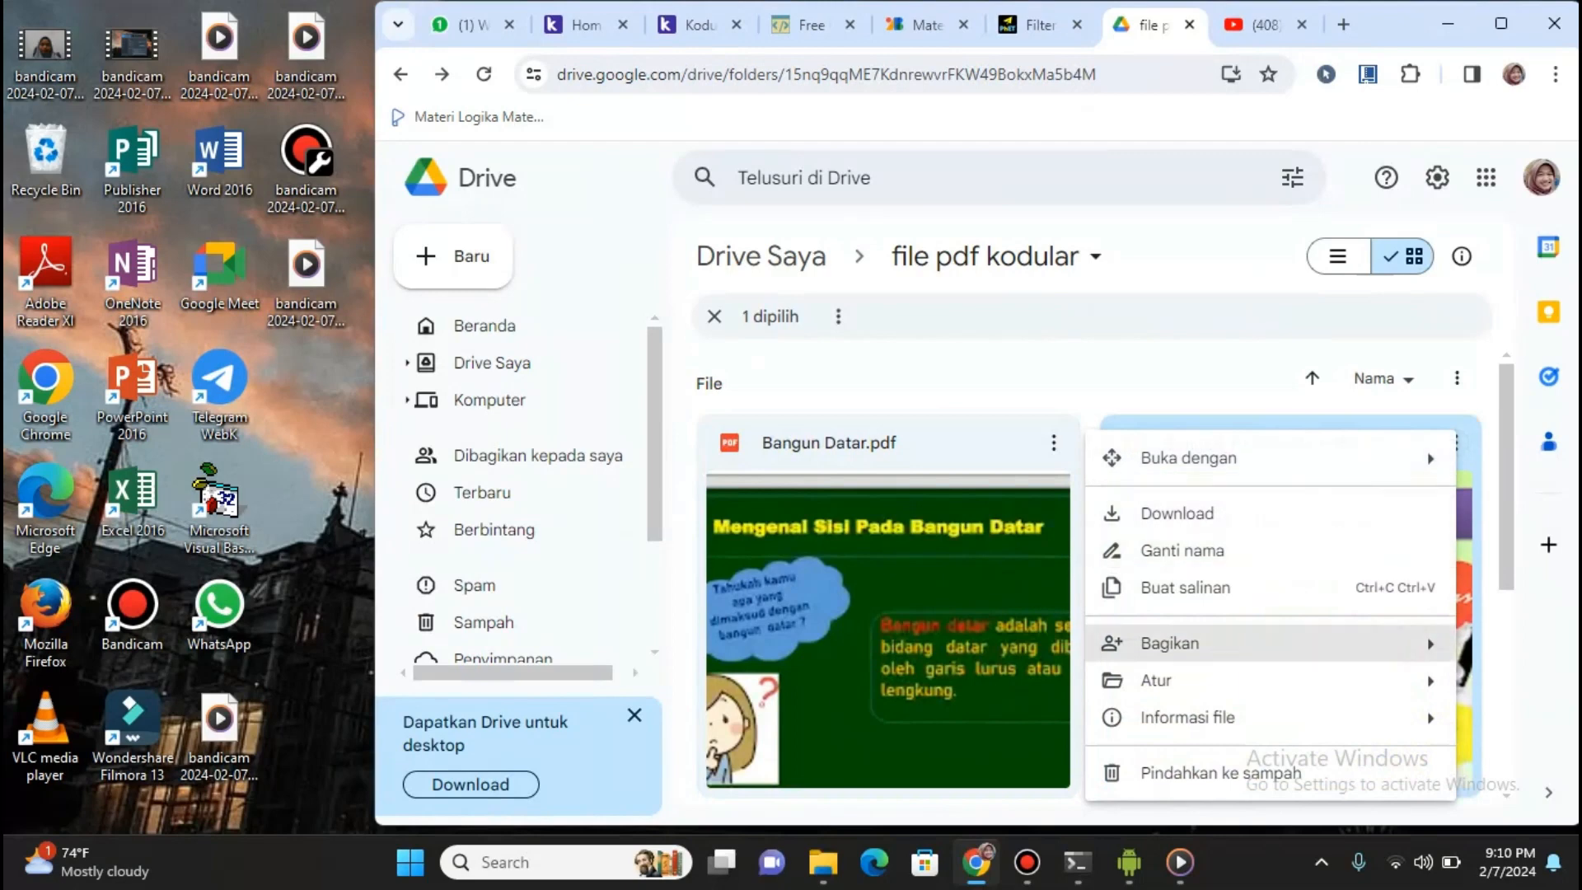
pyautogui.moveTo(1171, 643)
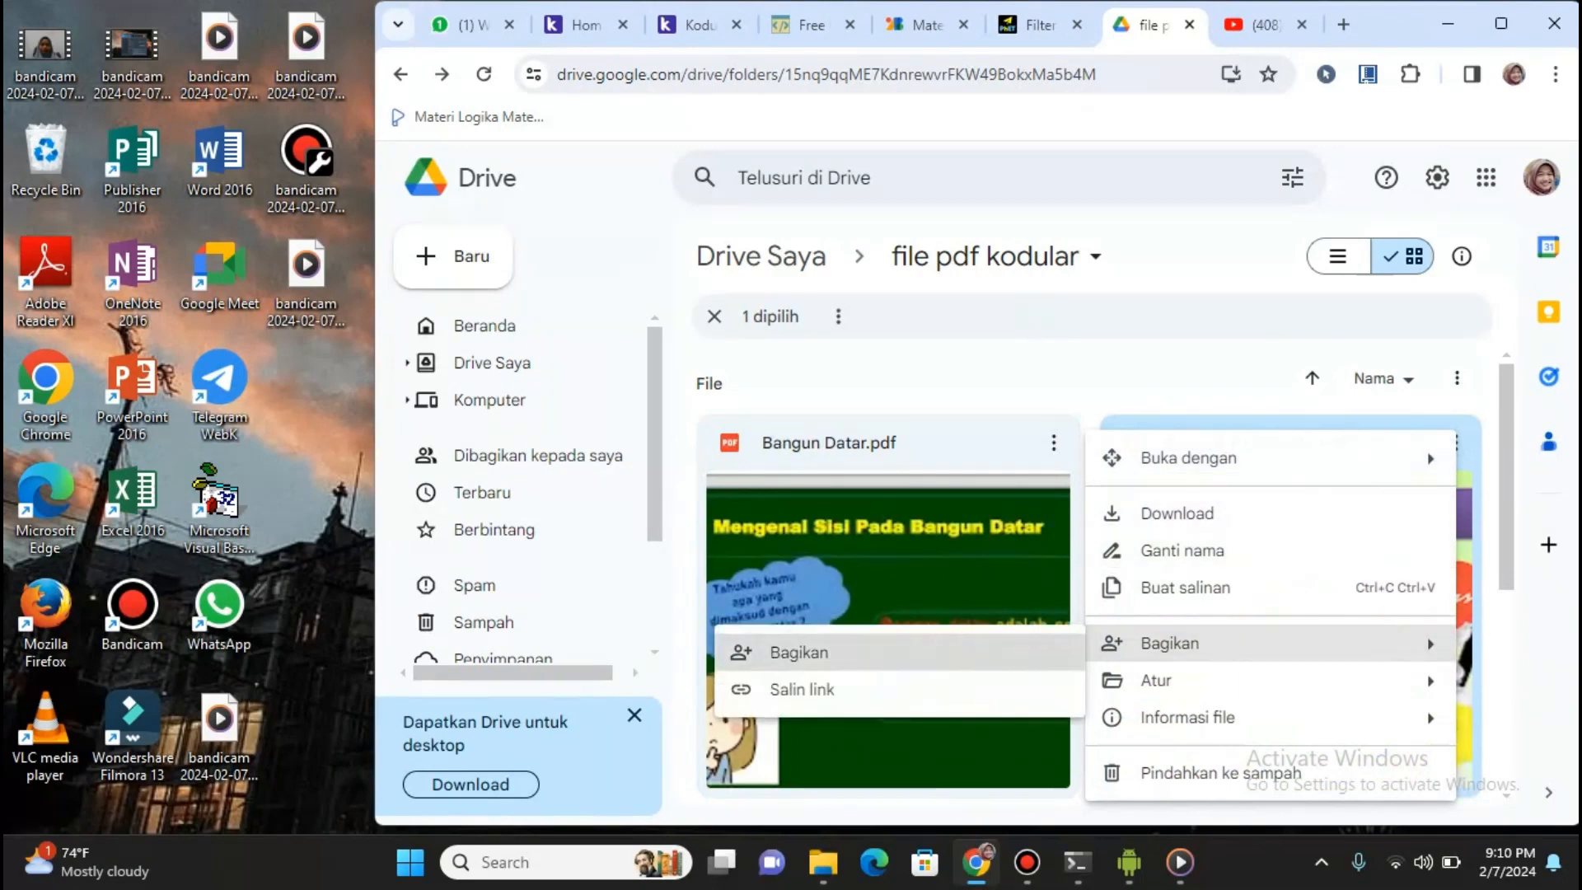
pyautogui.click(791, 652)
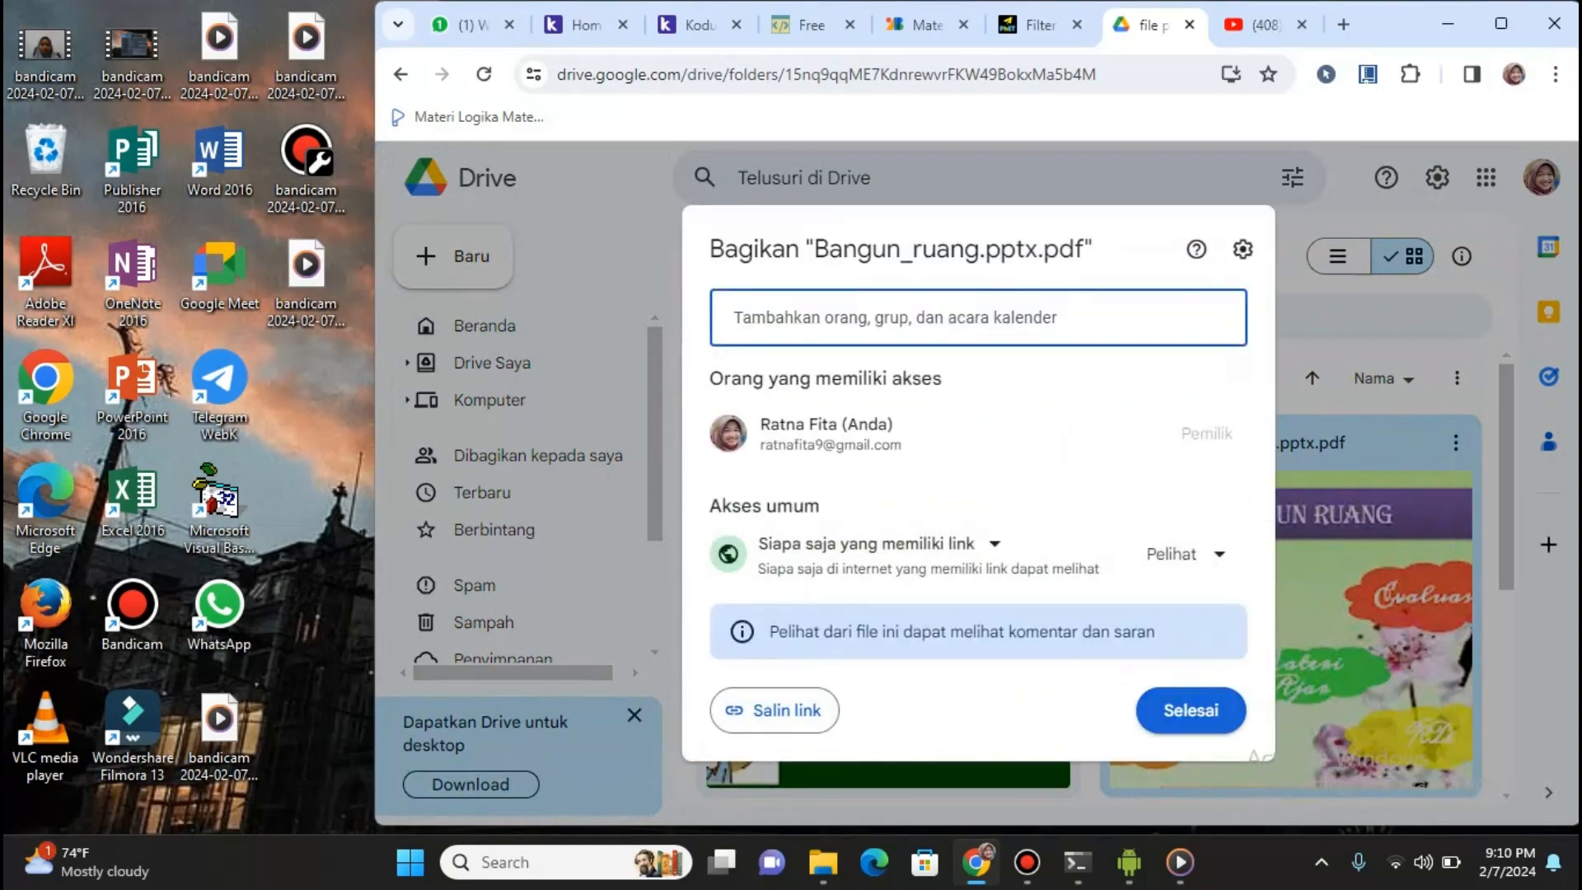
pyautogui.click(1191, 710)
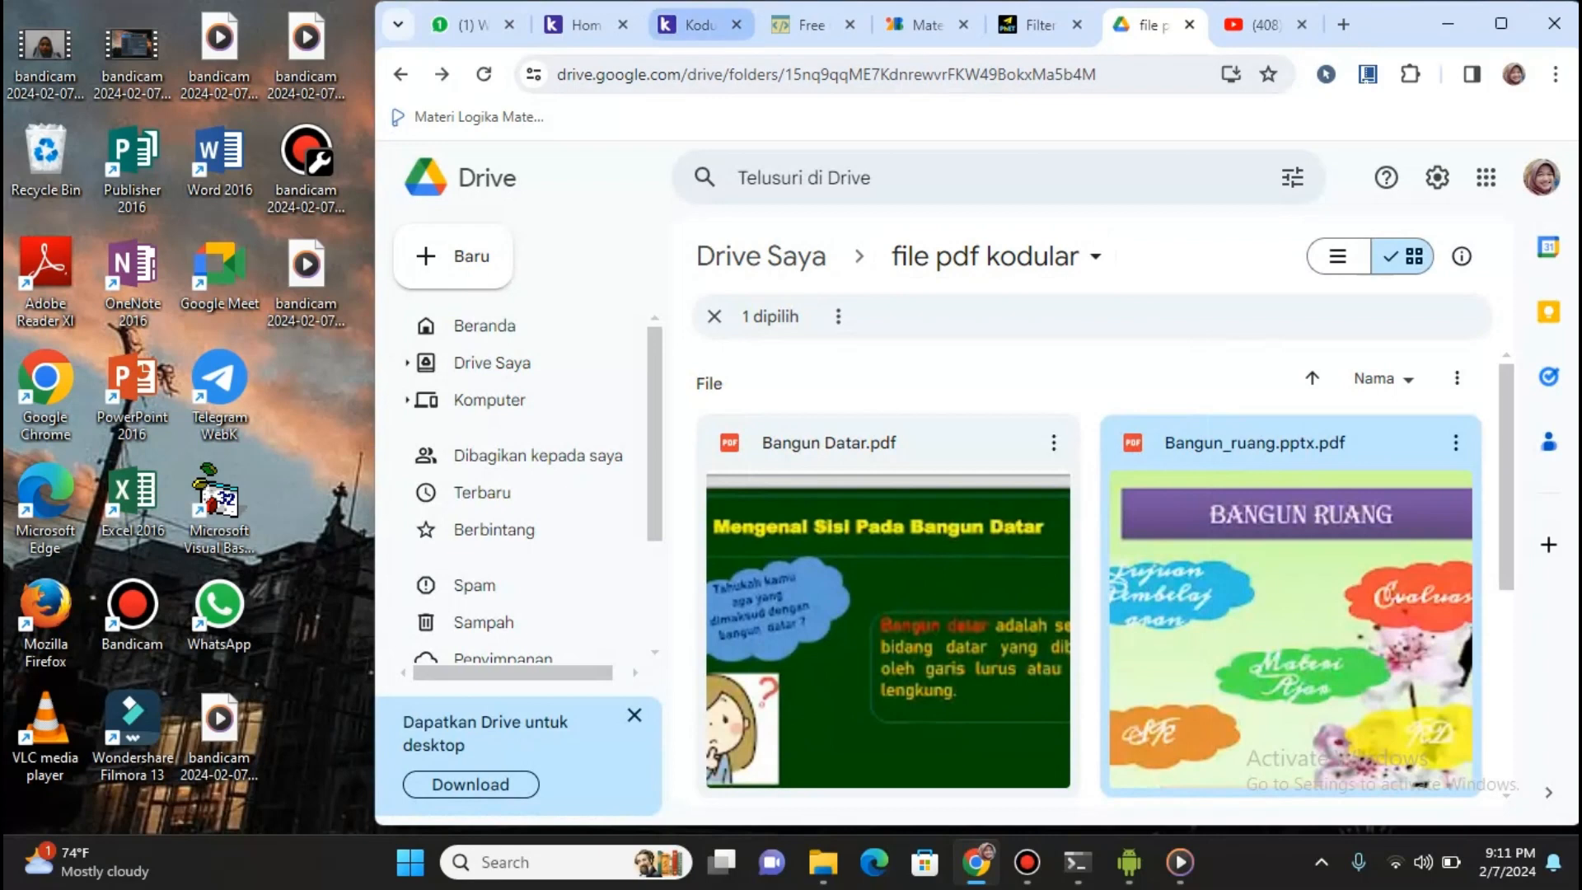
pyautogui.click(693, 25)
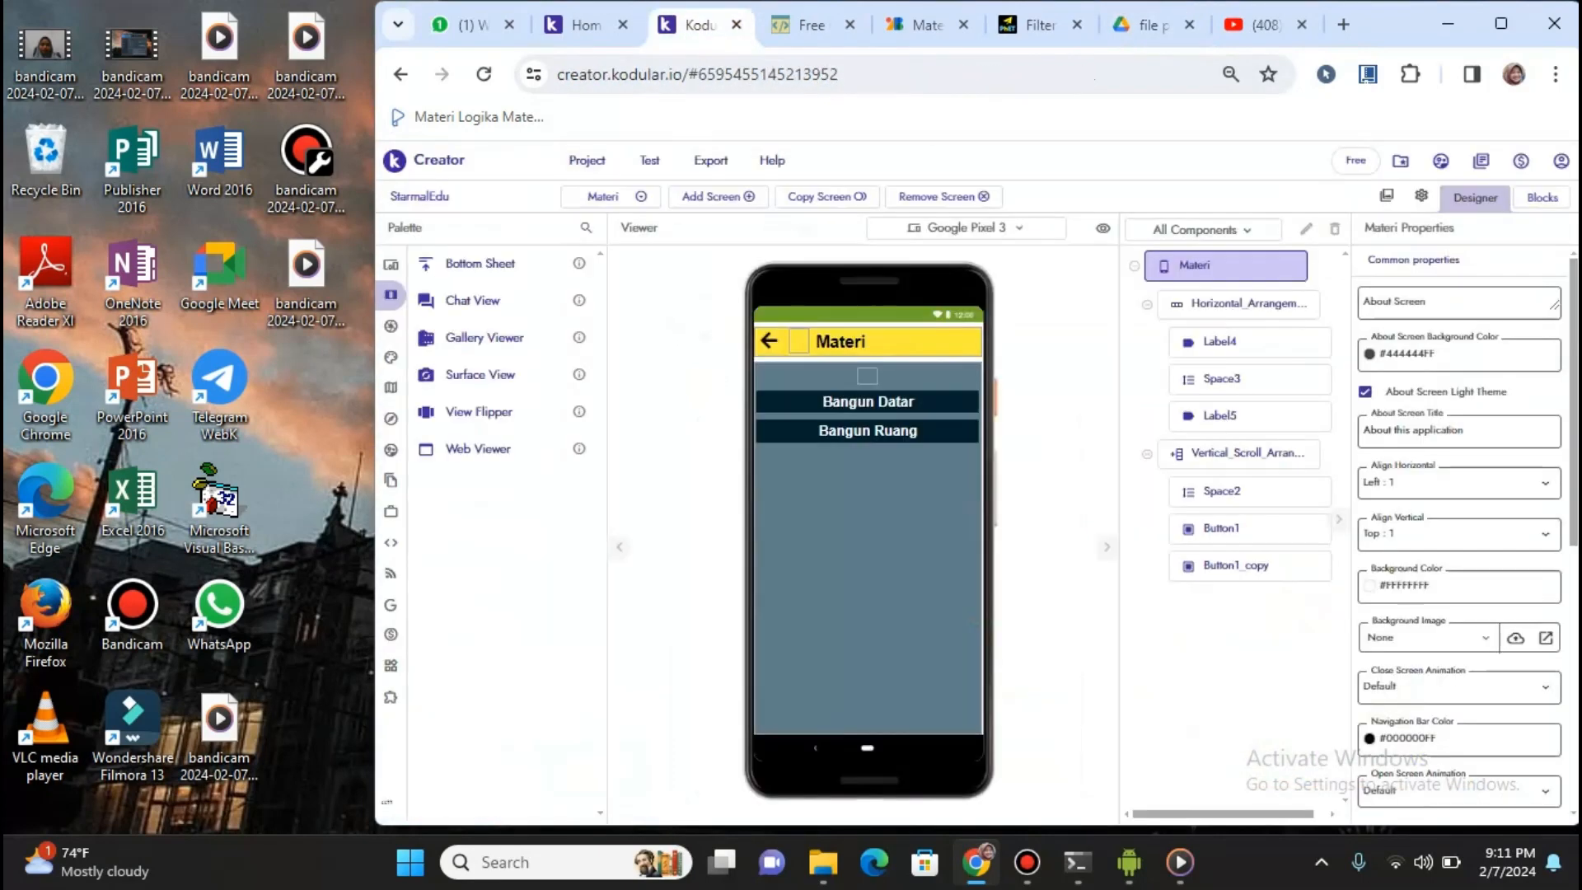
# Switch the designer to the Evaluasi screen, then to the Menu screen
pyautogui.click(605, 196)
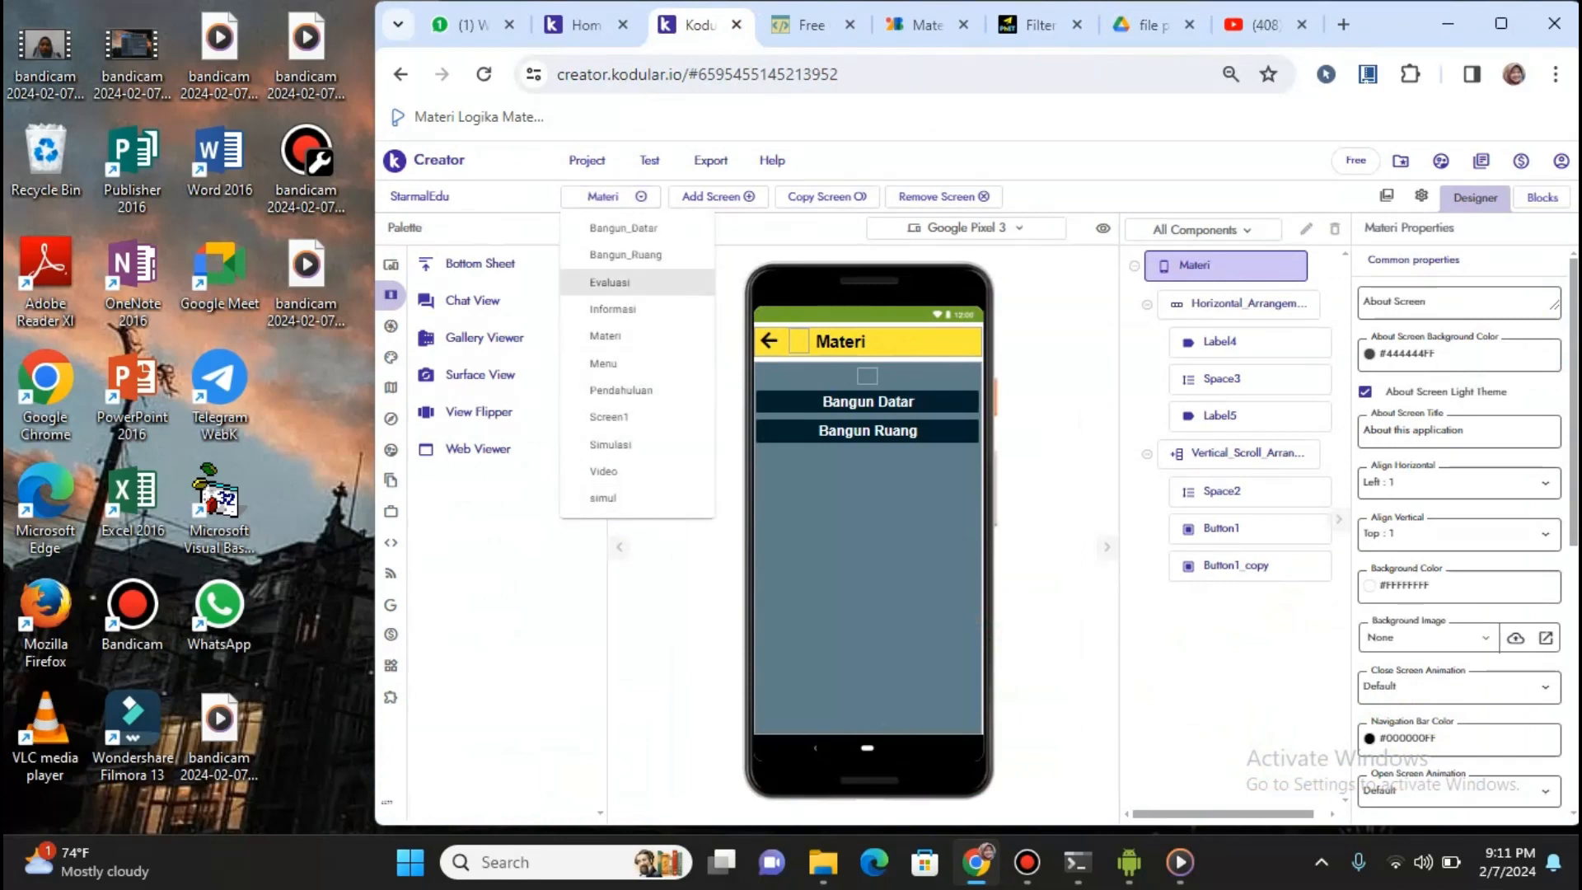
pyautogui.click(609, 281)
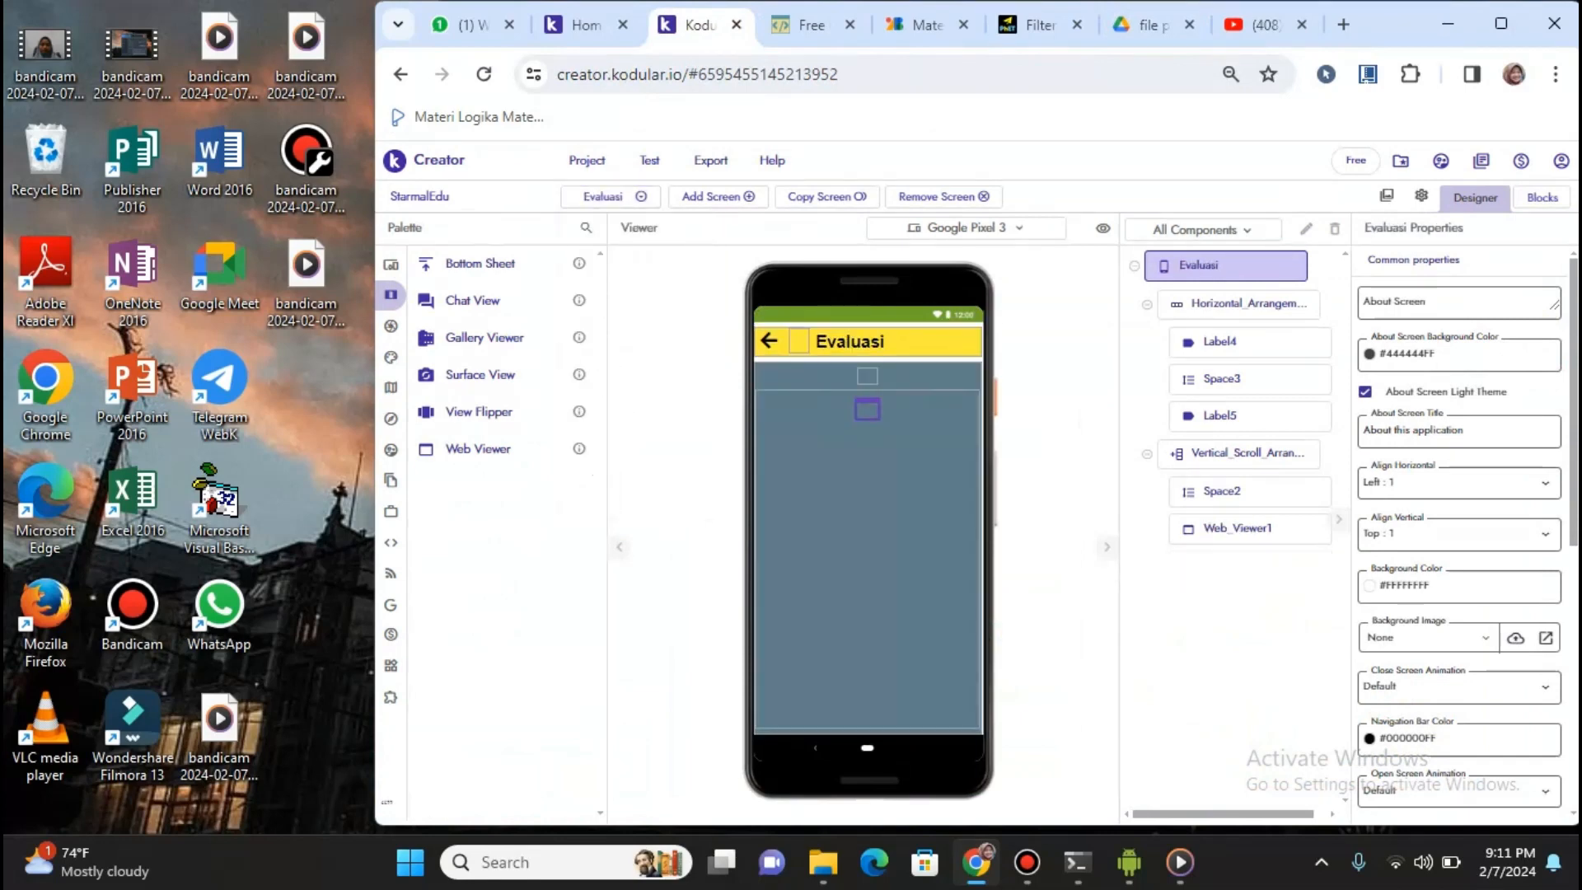
pyautogui.click(602, 196)
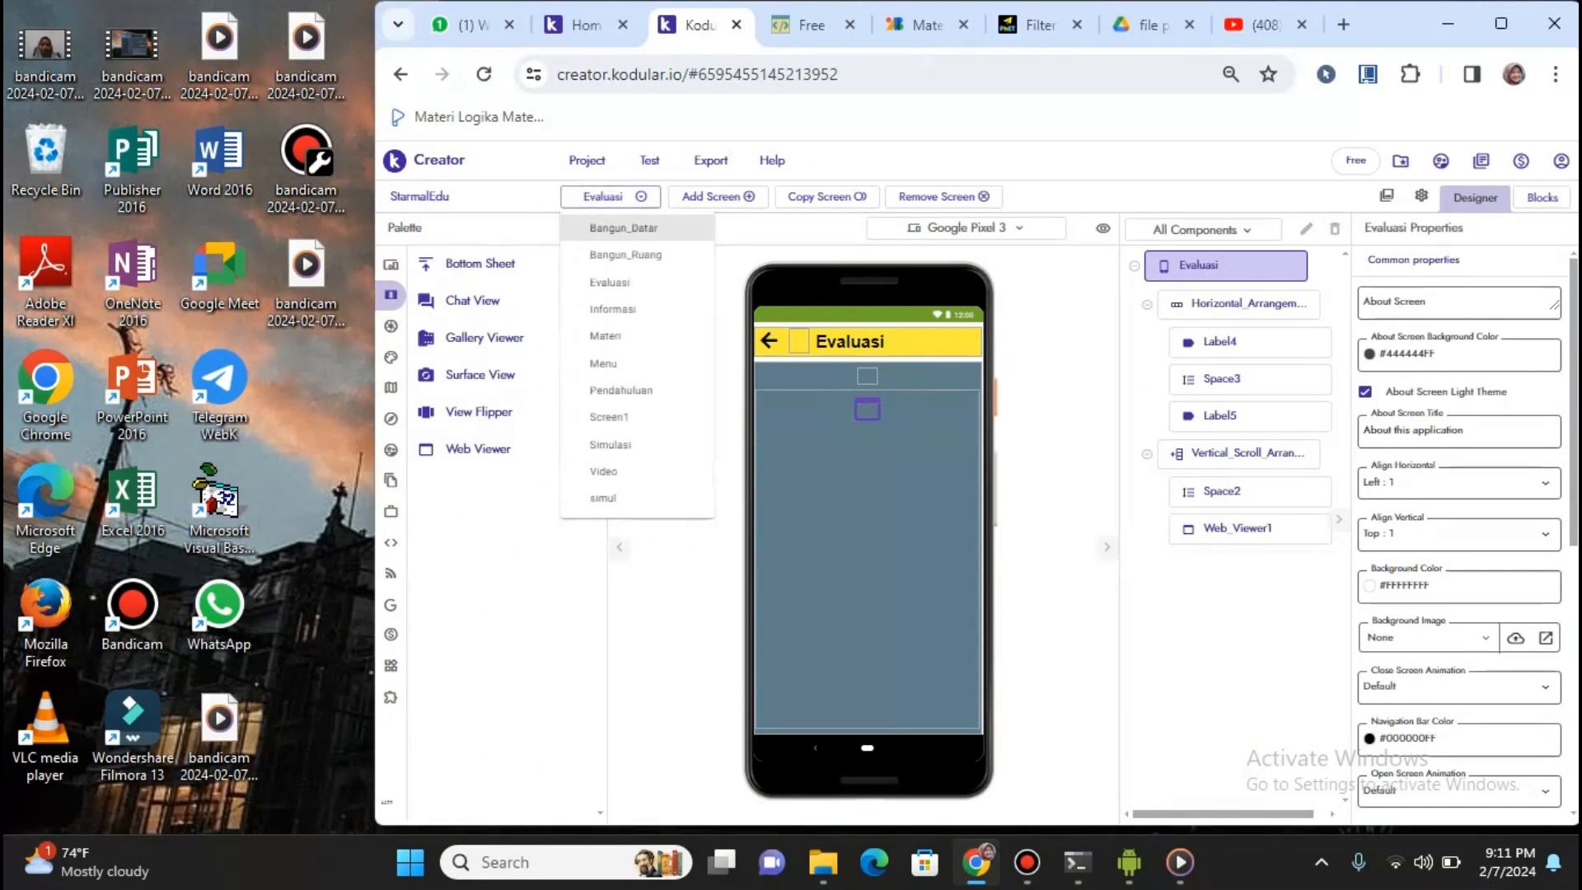
pyautogui.click(603, 363)
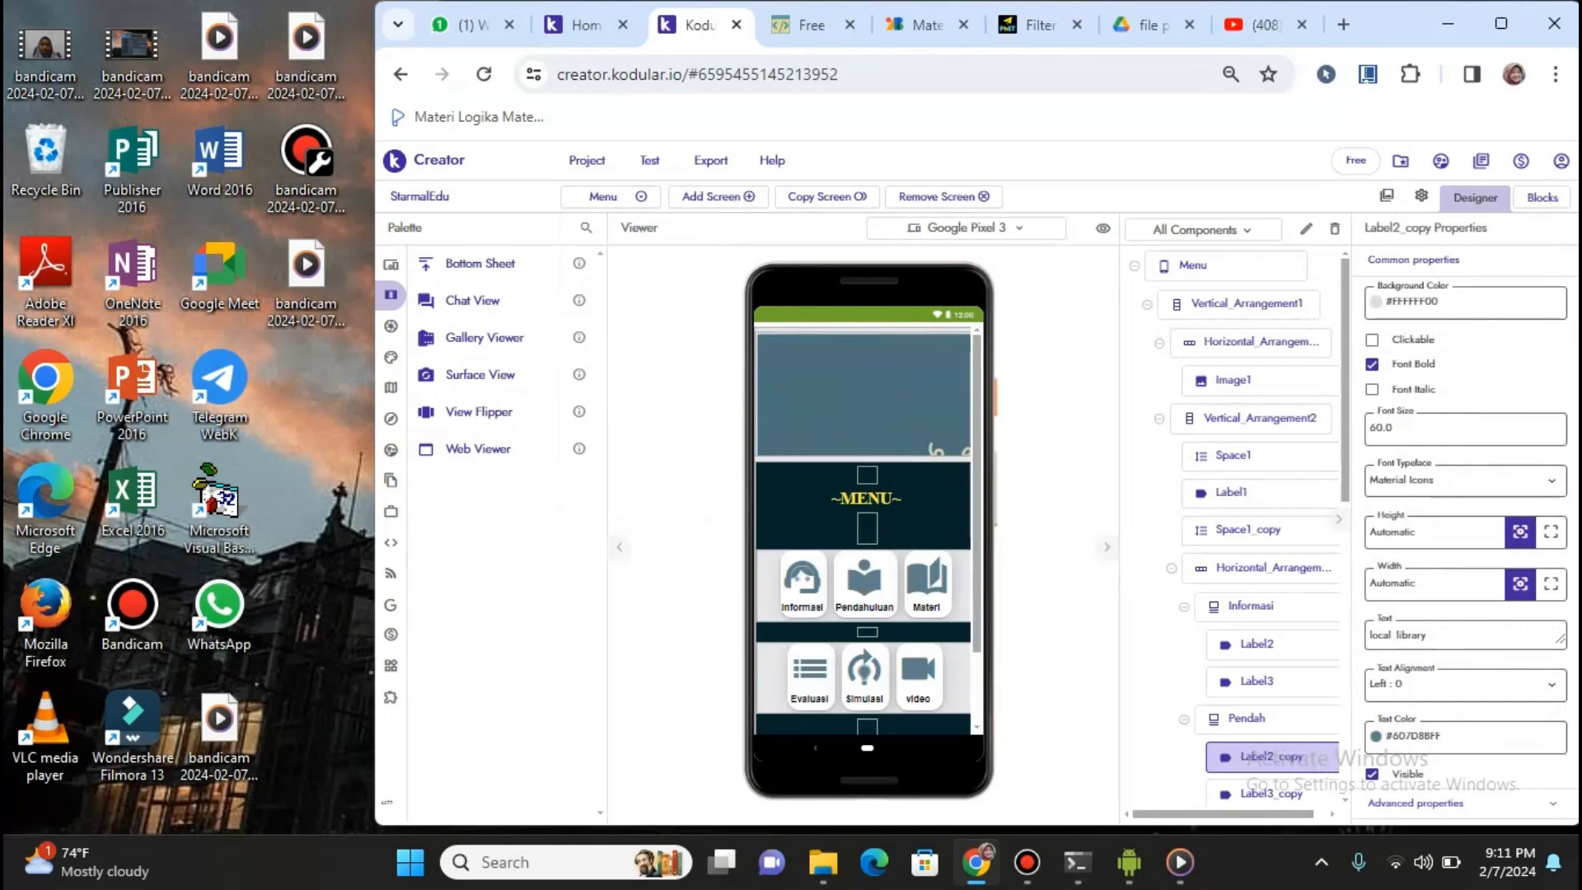
# Inspect Label2_copy1_copy's icon and Label3_copy1_copy's bold 'Evaluasi' caption at size 14
pyautogui.scroll(-1, 863, 527)
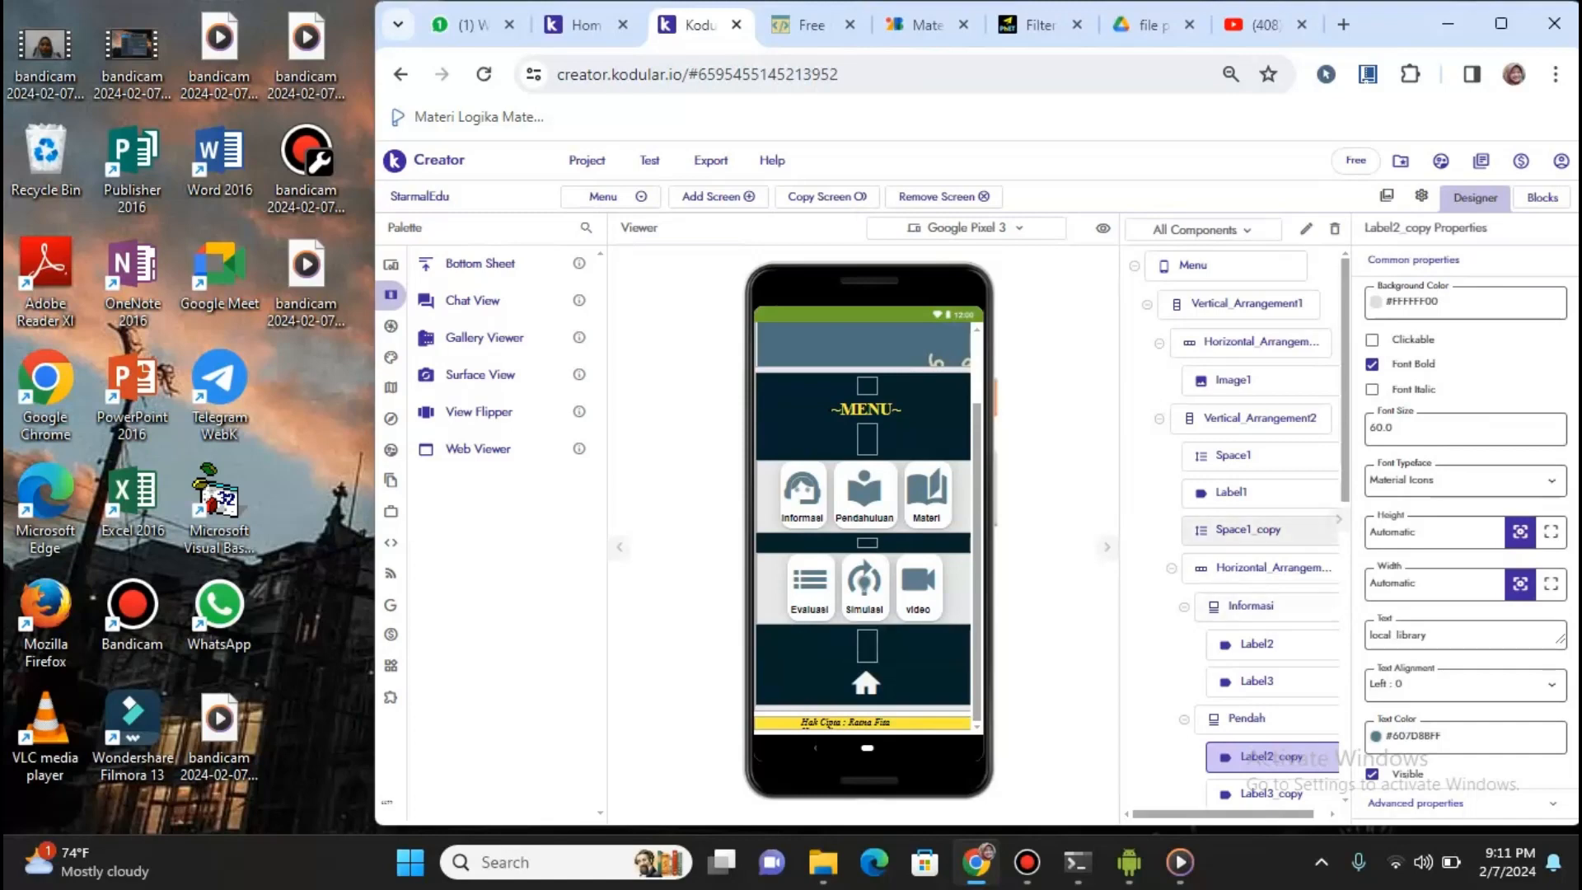
pyautogui.scroll(-4, 1236, 527)
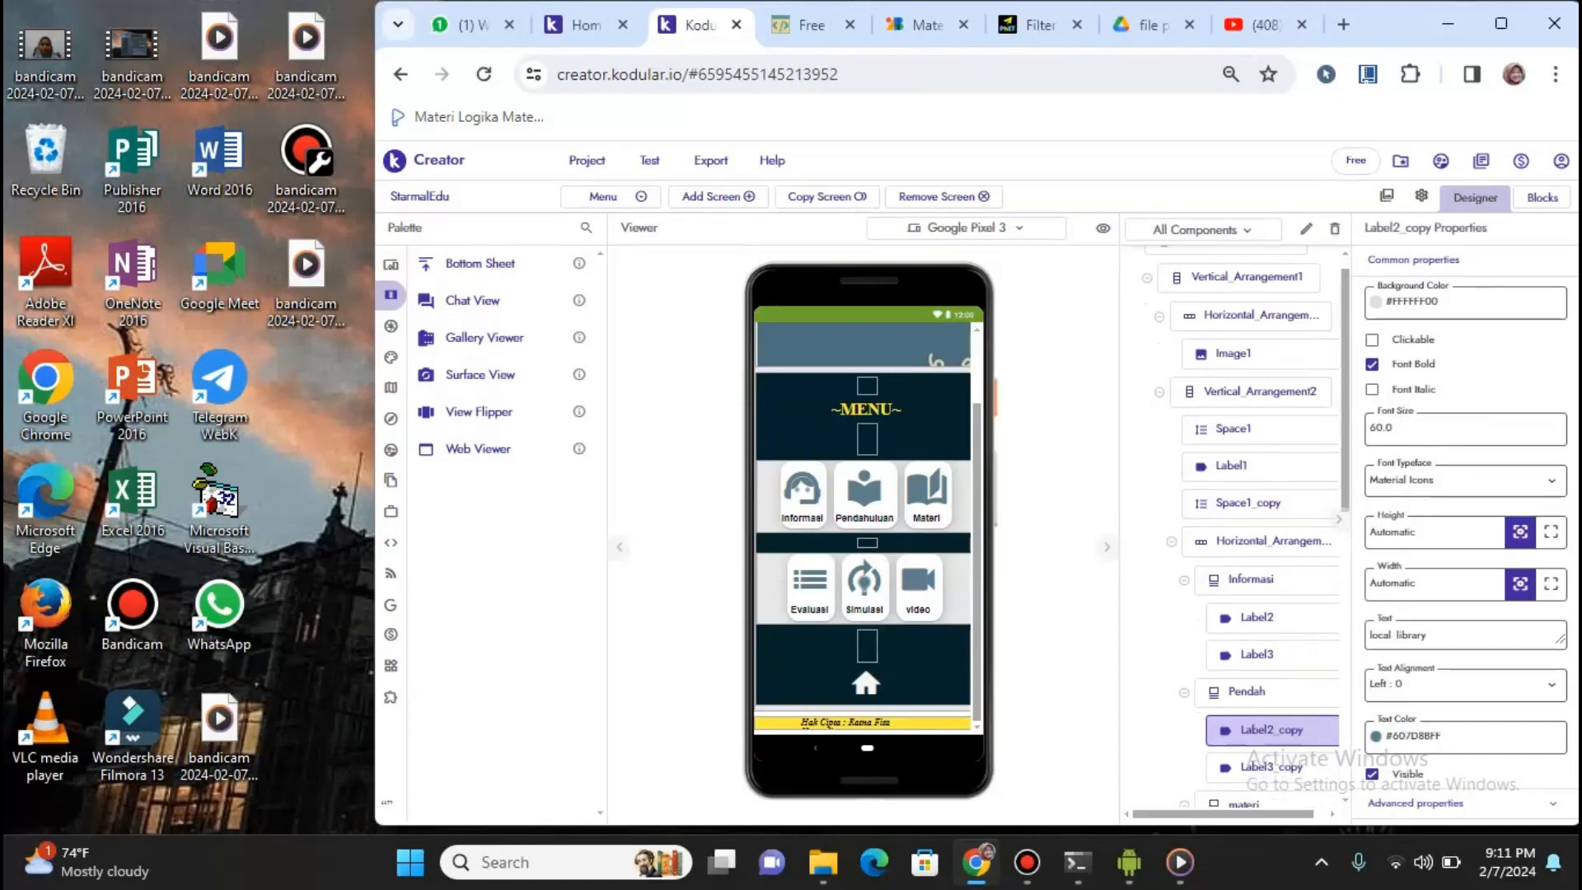
pyautogui.scroll(-4, 1236, 528)
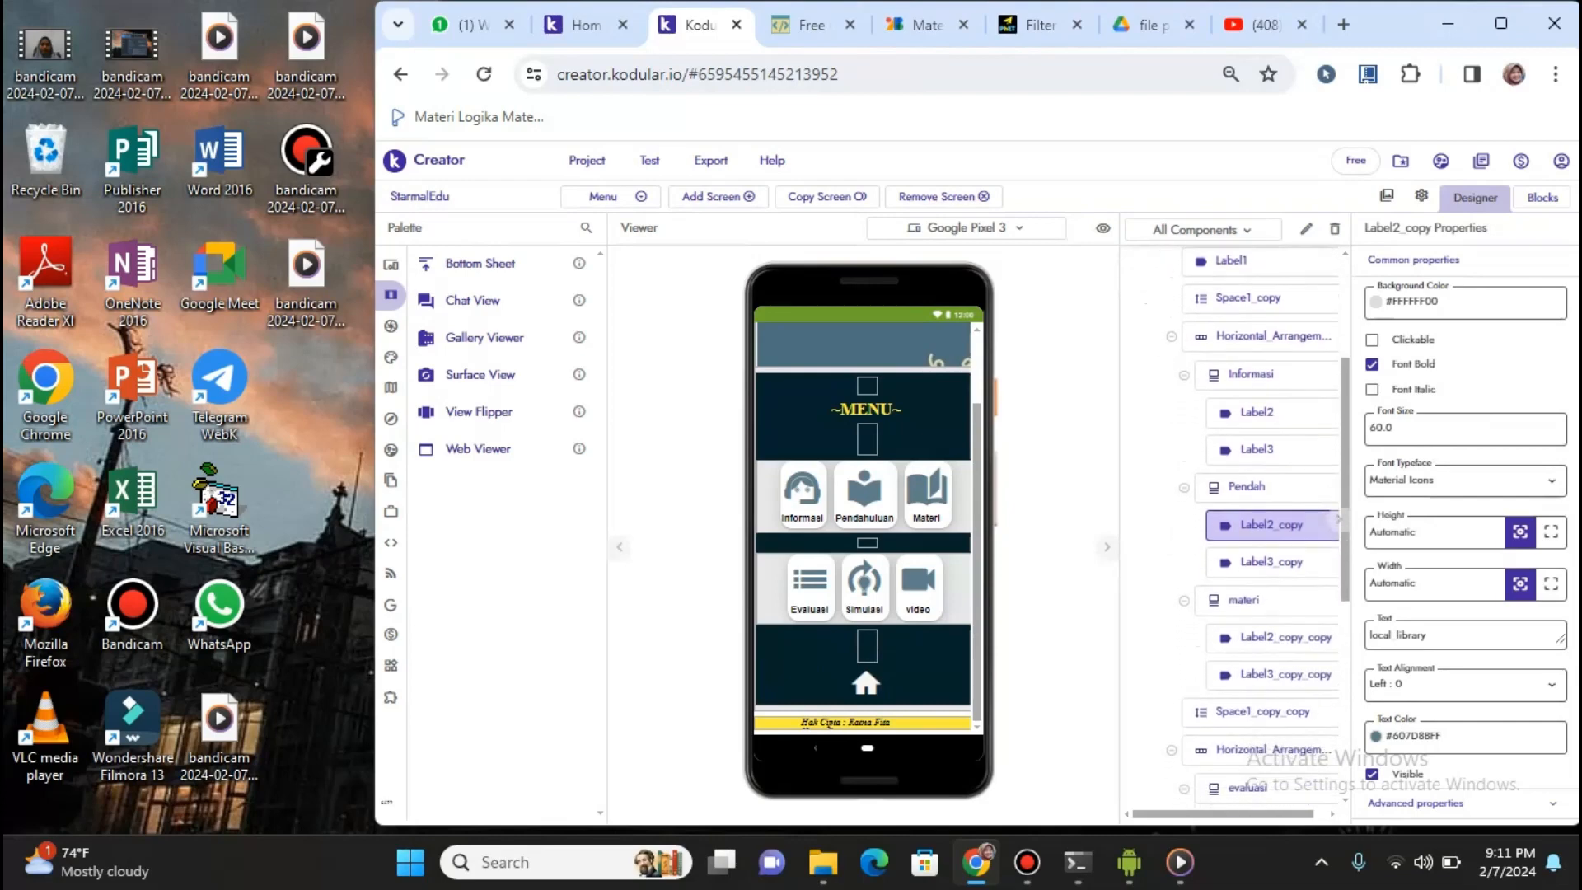
pyautogui.scroll(-2, 1236, 528)
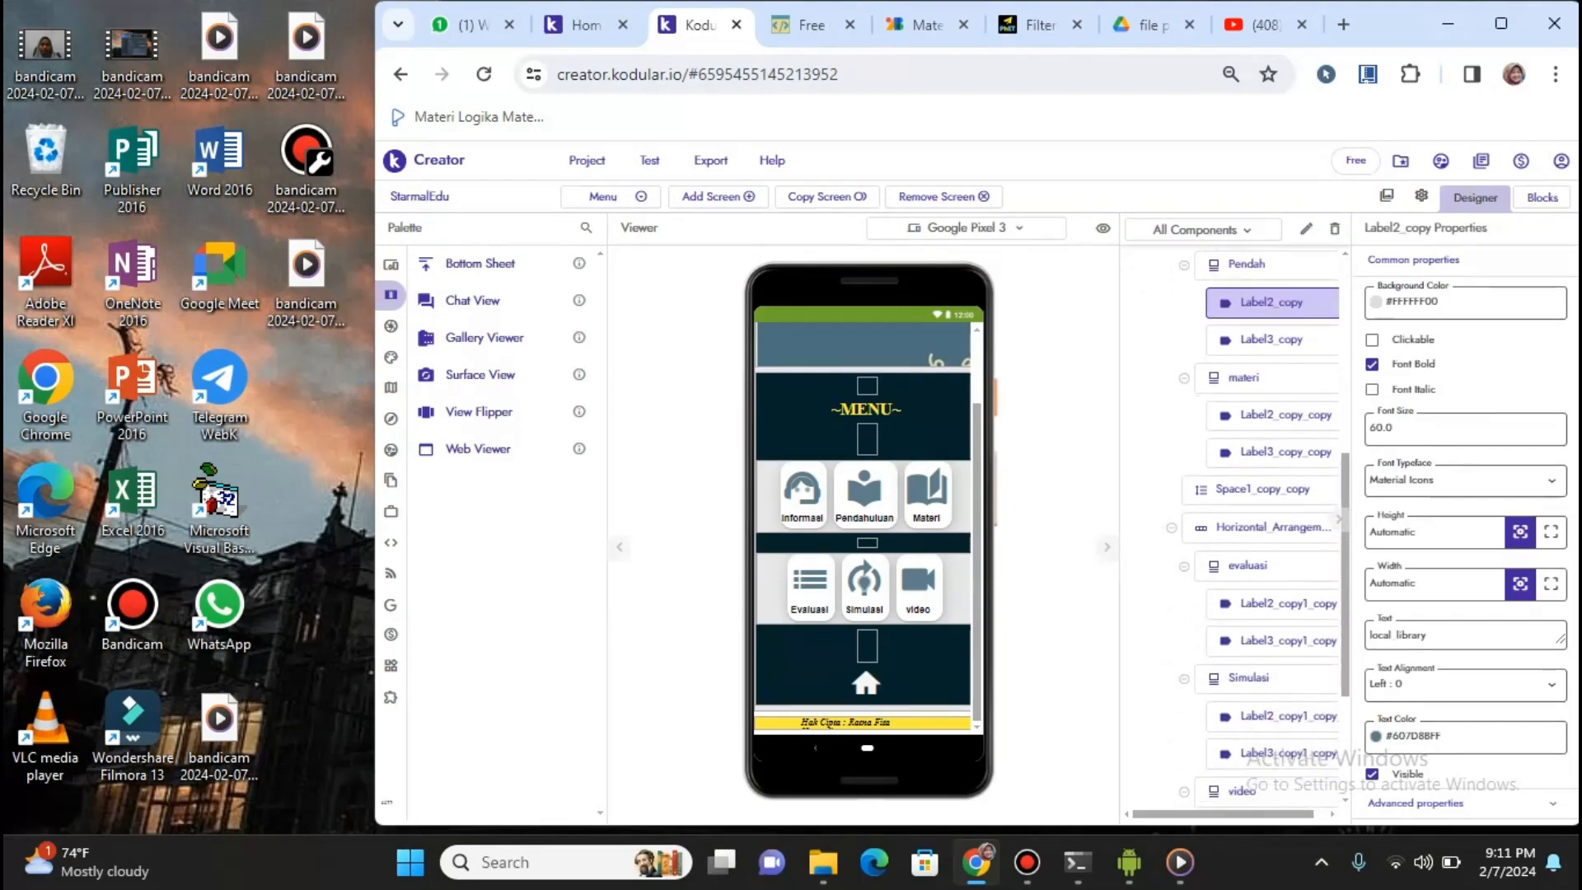
pyautogui.scroll(-2, 1340, 518)
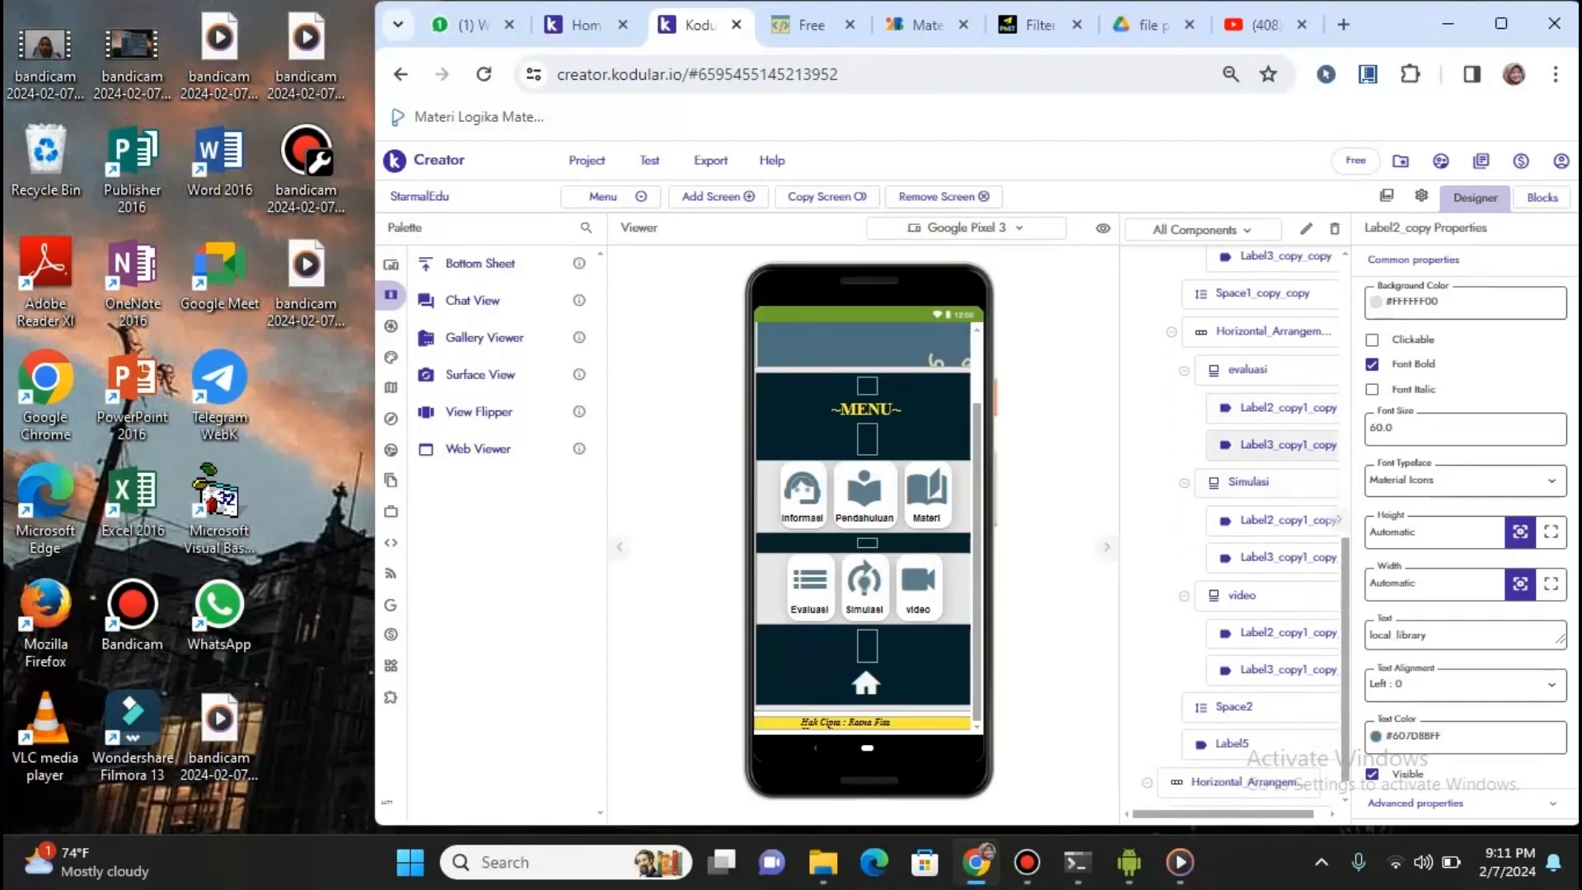
pyautogui.click(1283, 409)
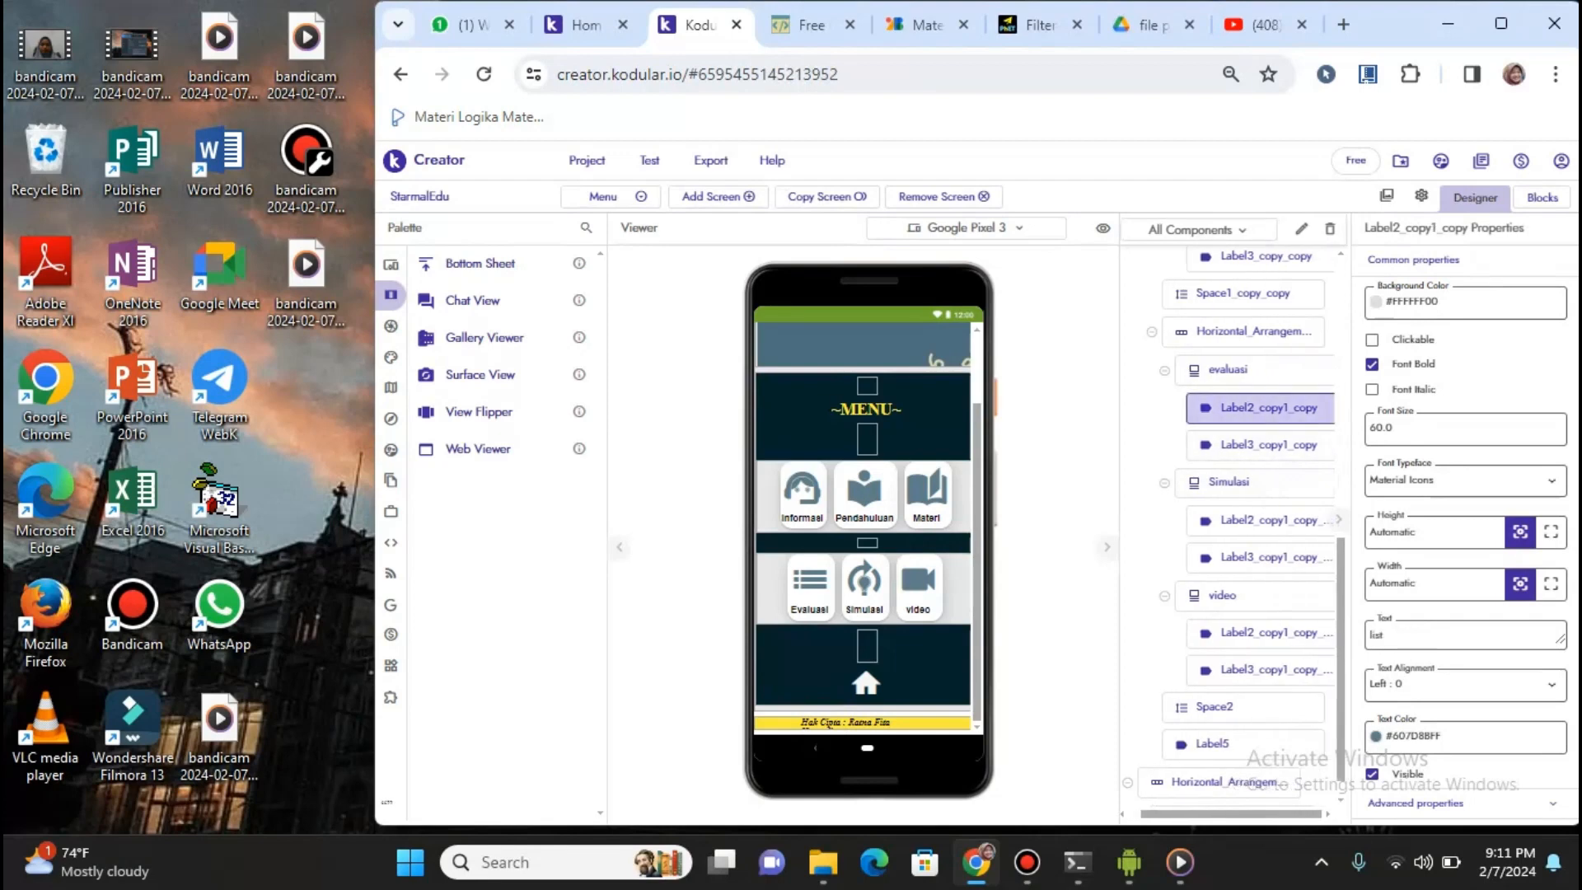
pyautogui.click(1276, 446)
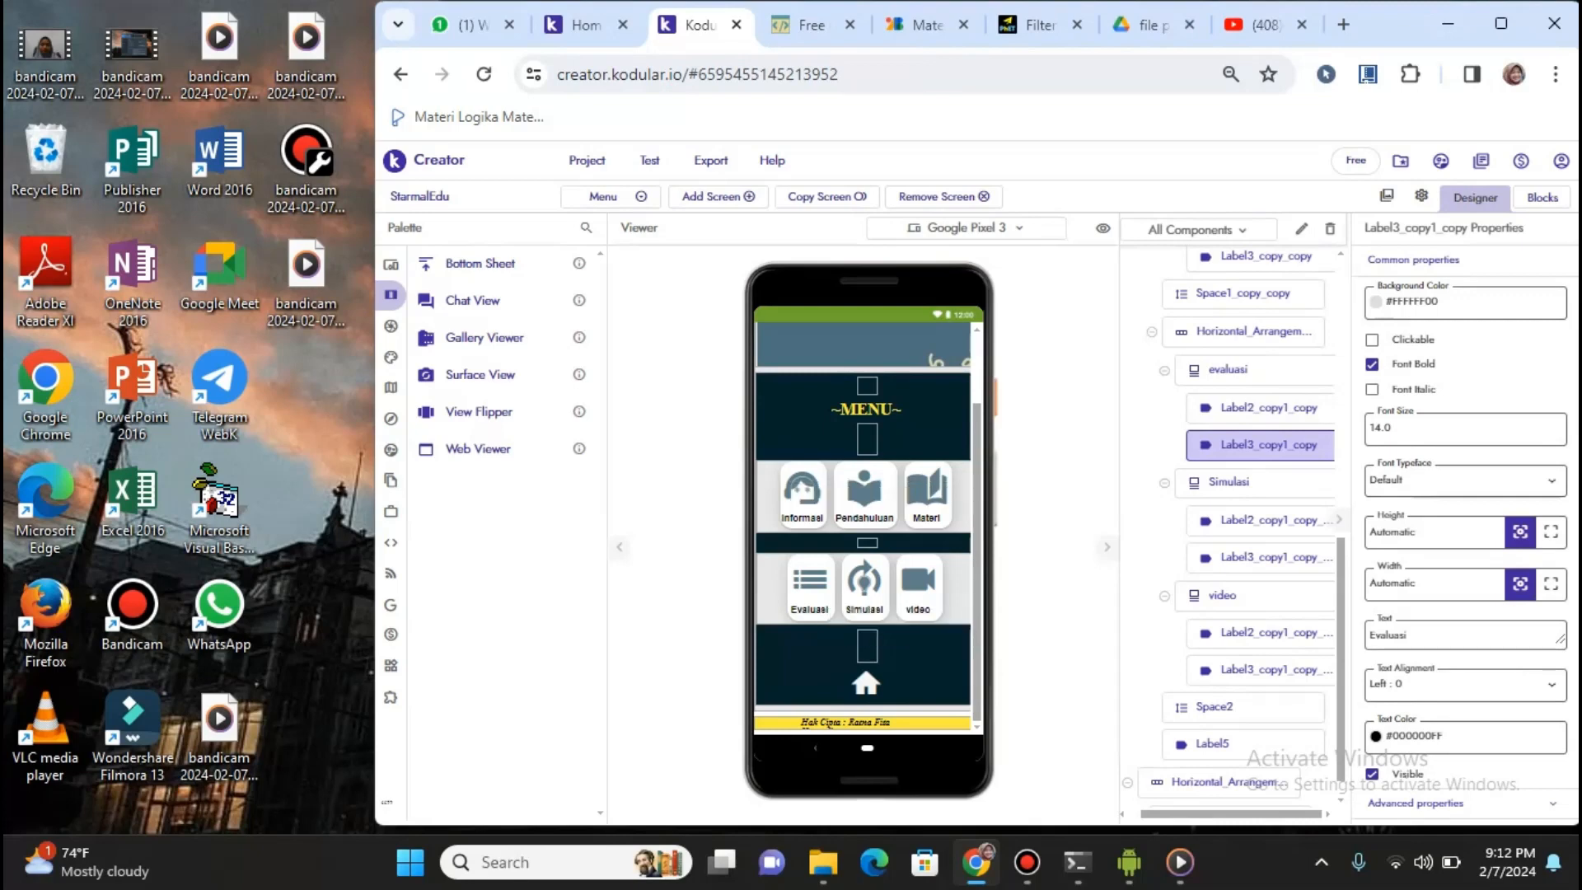
pyautogui.click(1150, 25)
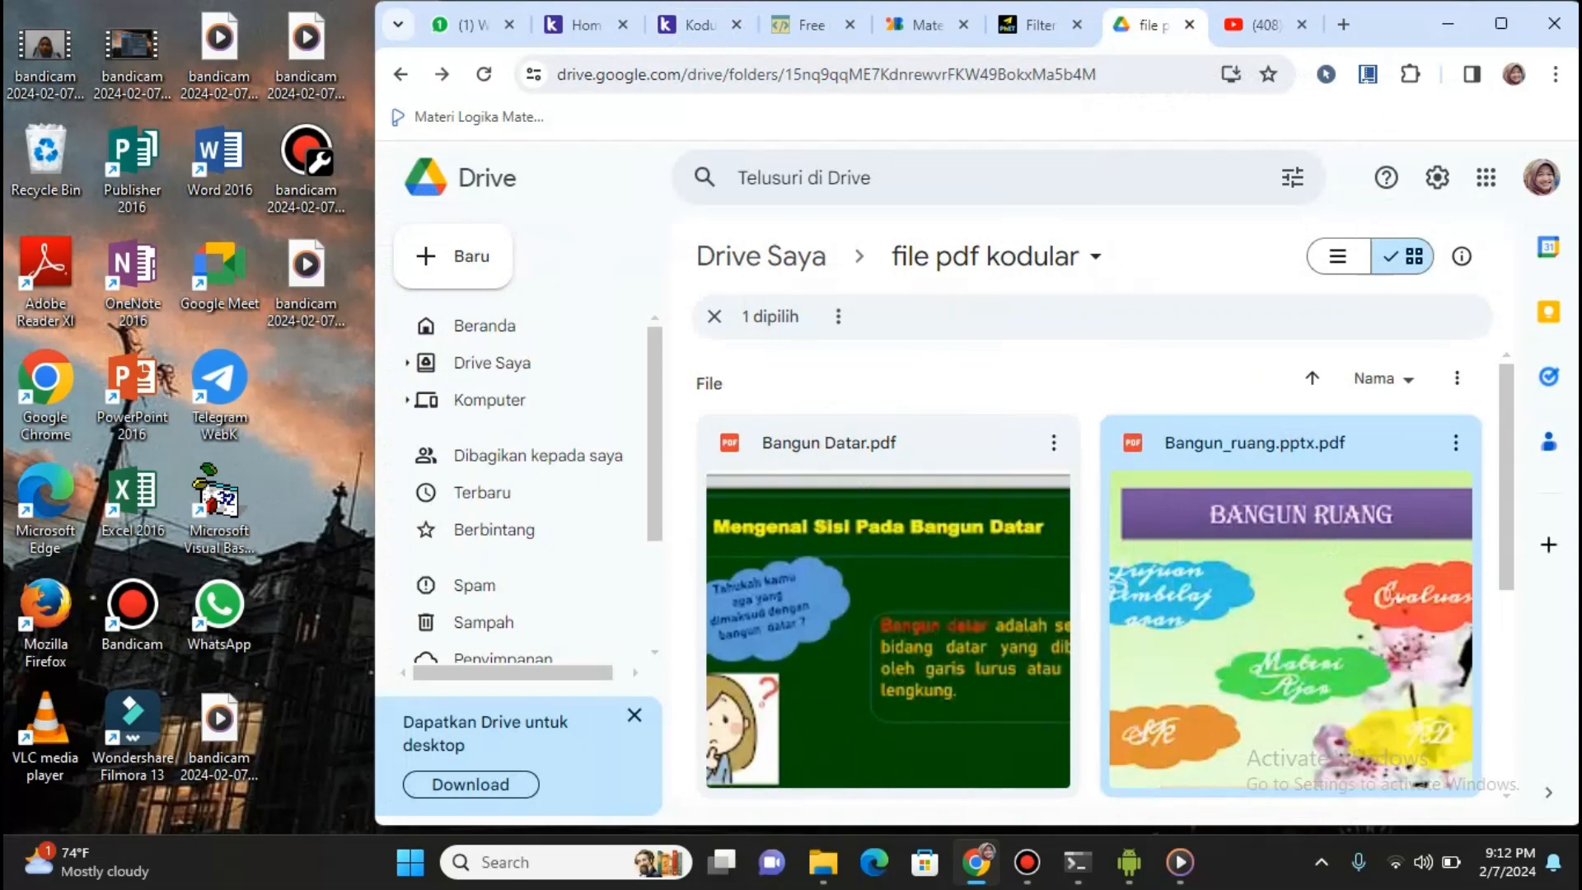
pyautogui.scroll(-5, 1106, 577)
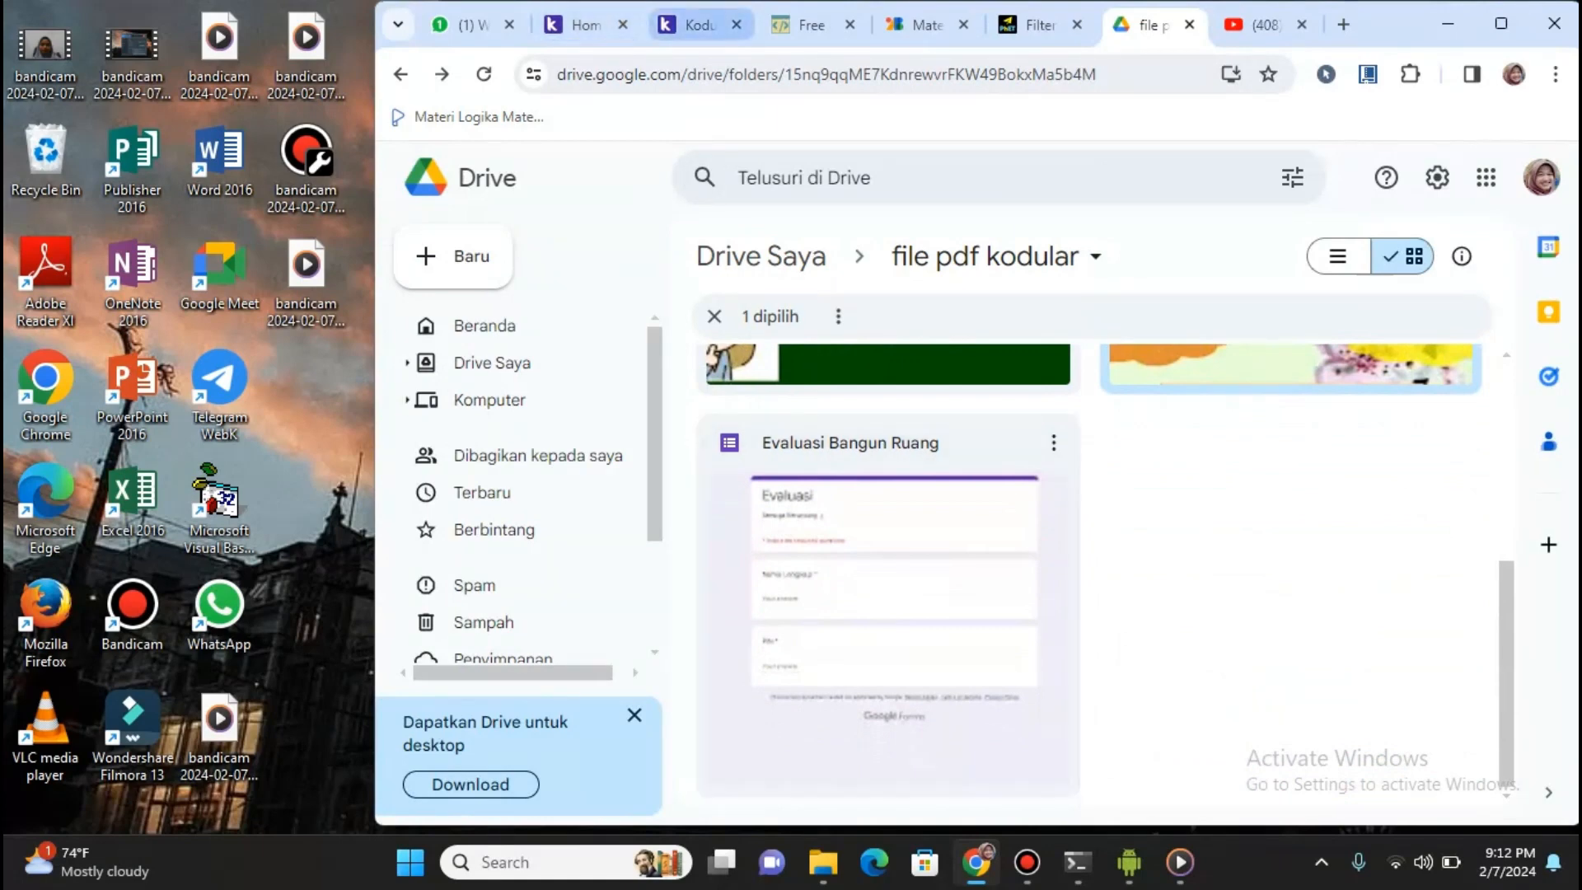
pyautogui.click(696, 25)
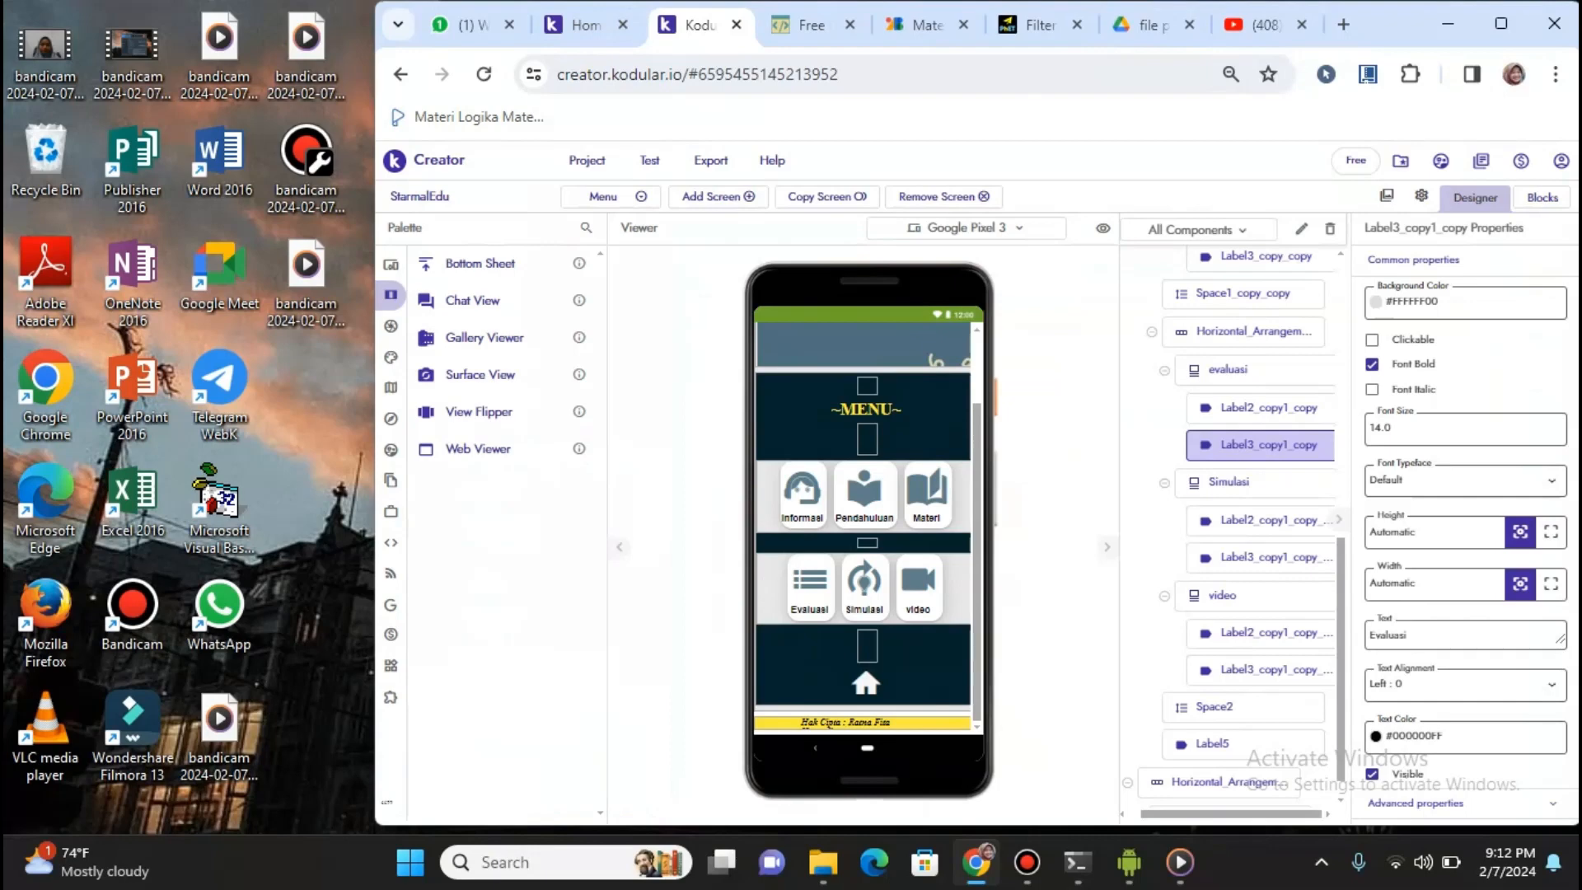
# Check the Evaluasi screen's Web_Viewer1 Google Form address, then start the form's Nama Lengkap field on the mirrored phone
pyautogui.click(610, 196)
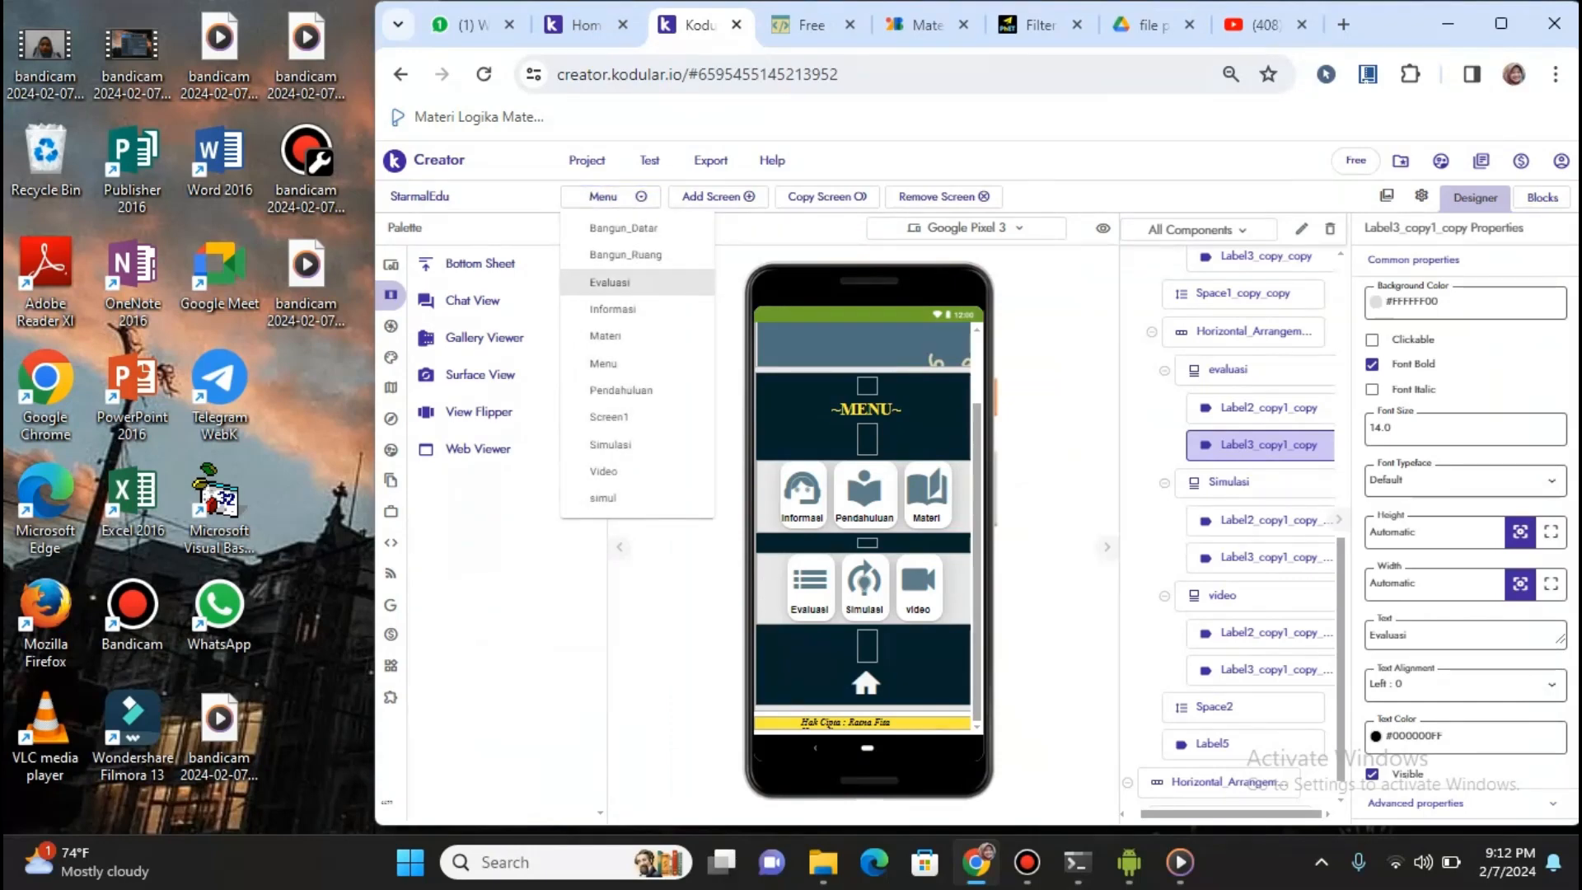
pyautogui.click(610, 282)
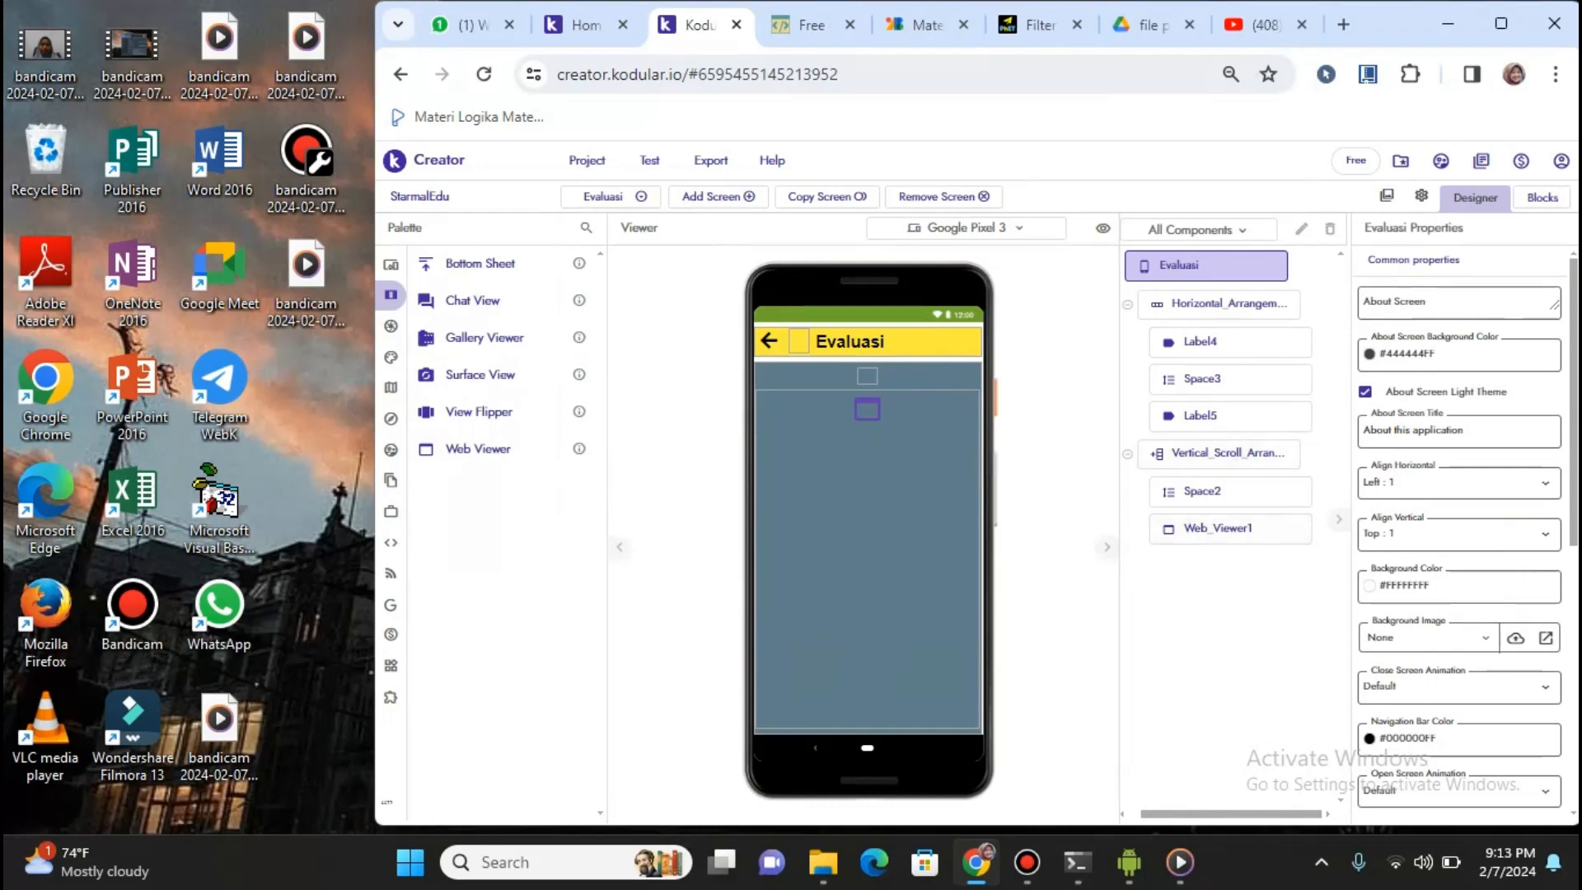
pyautogui.click(1230, 528)
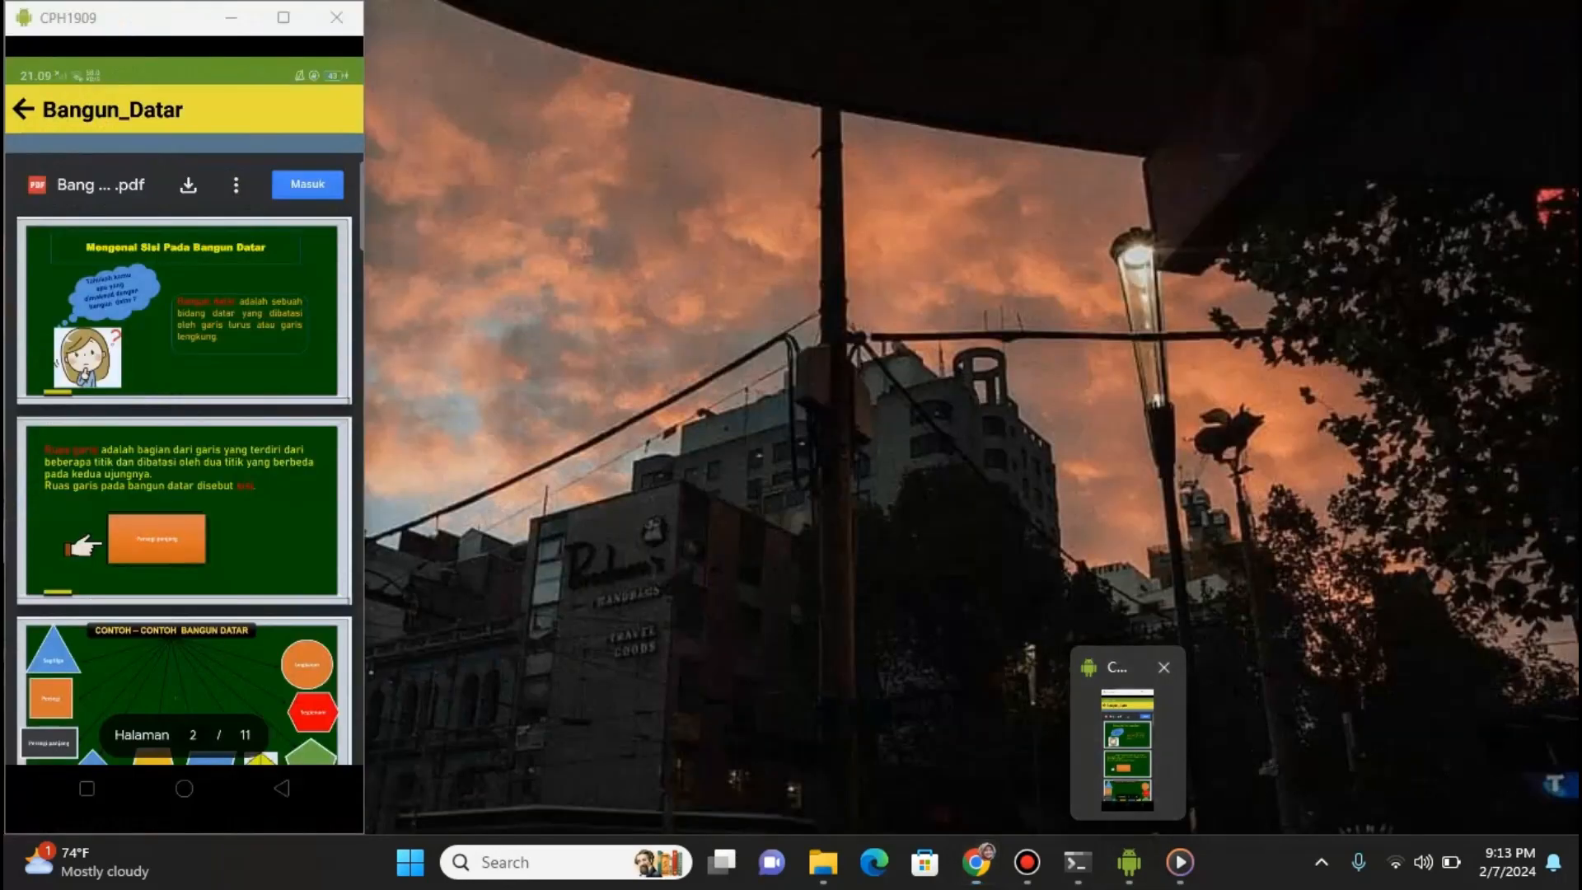
pyautogui.click(1125, 725)
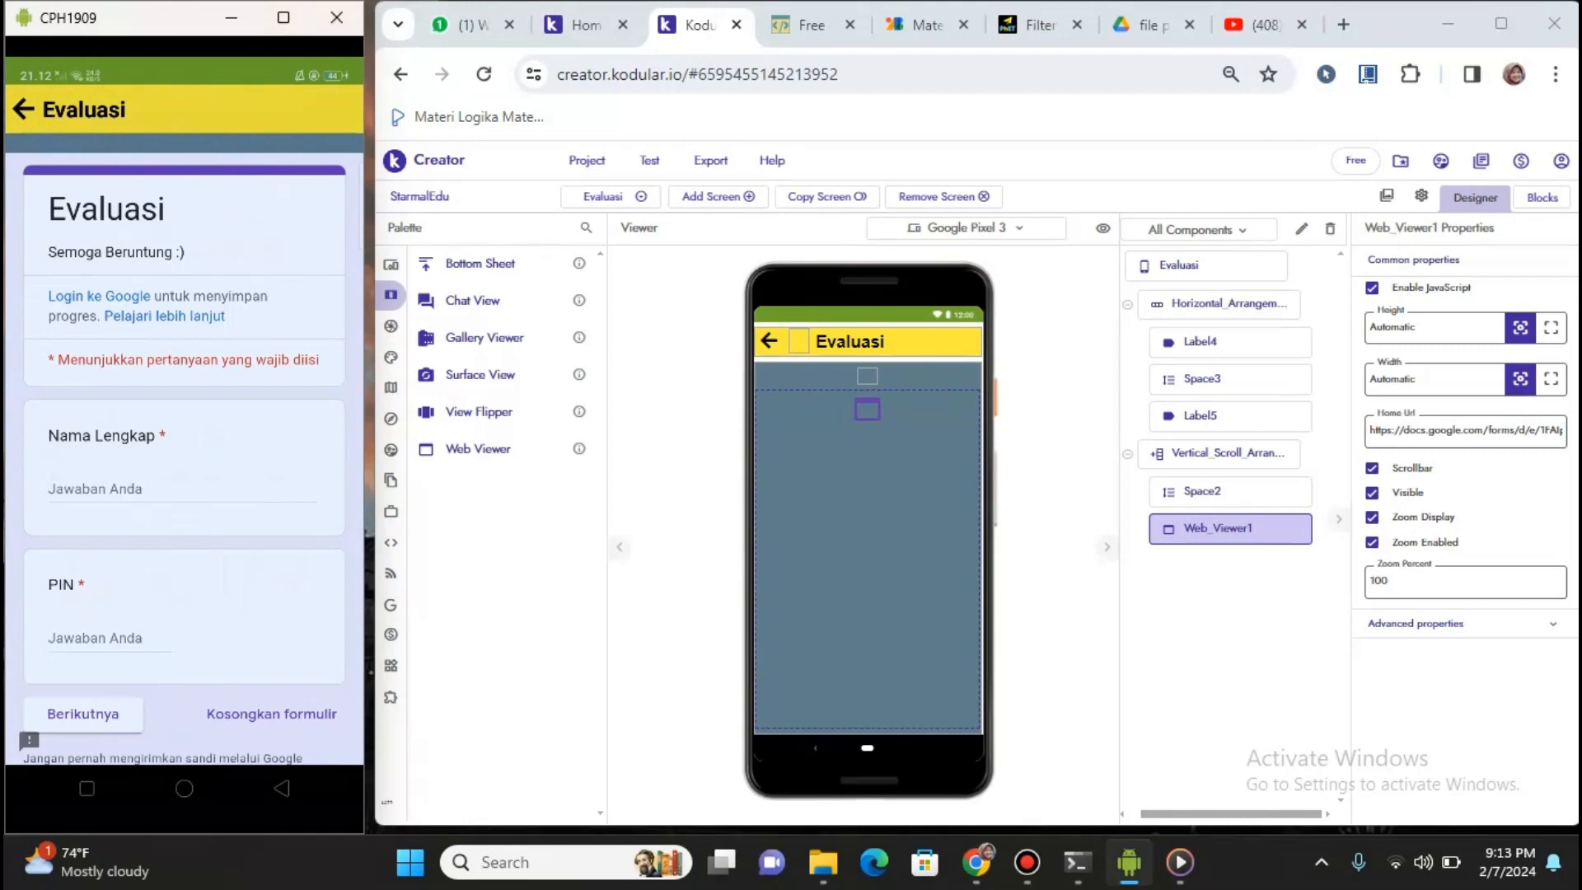
pyautogui.click(136, 490)
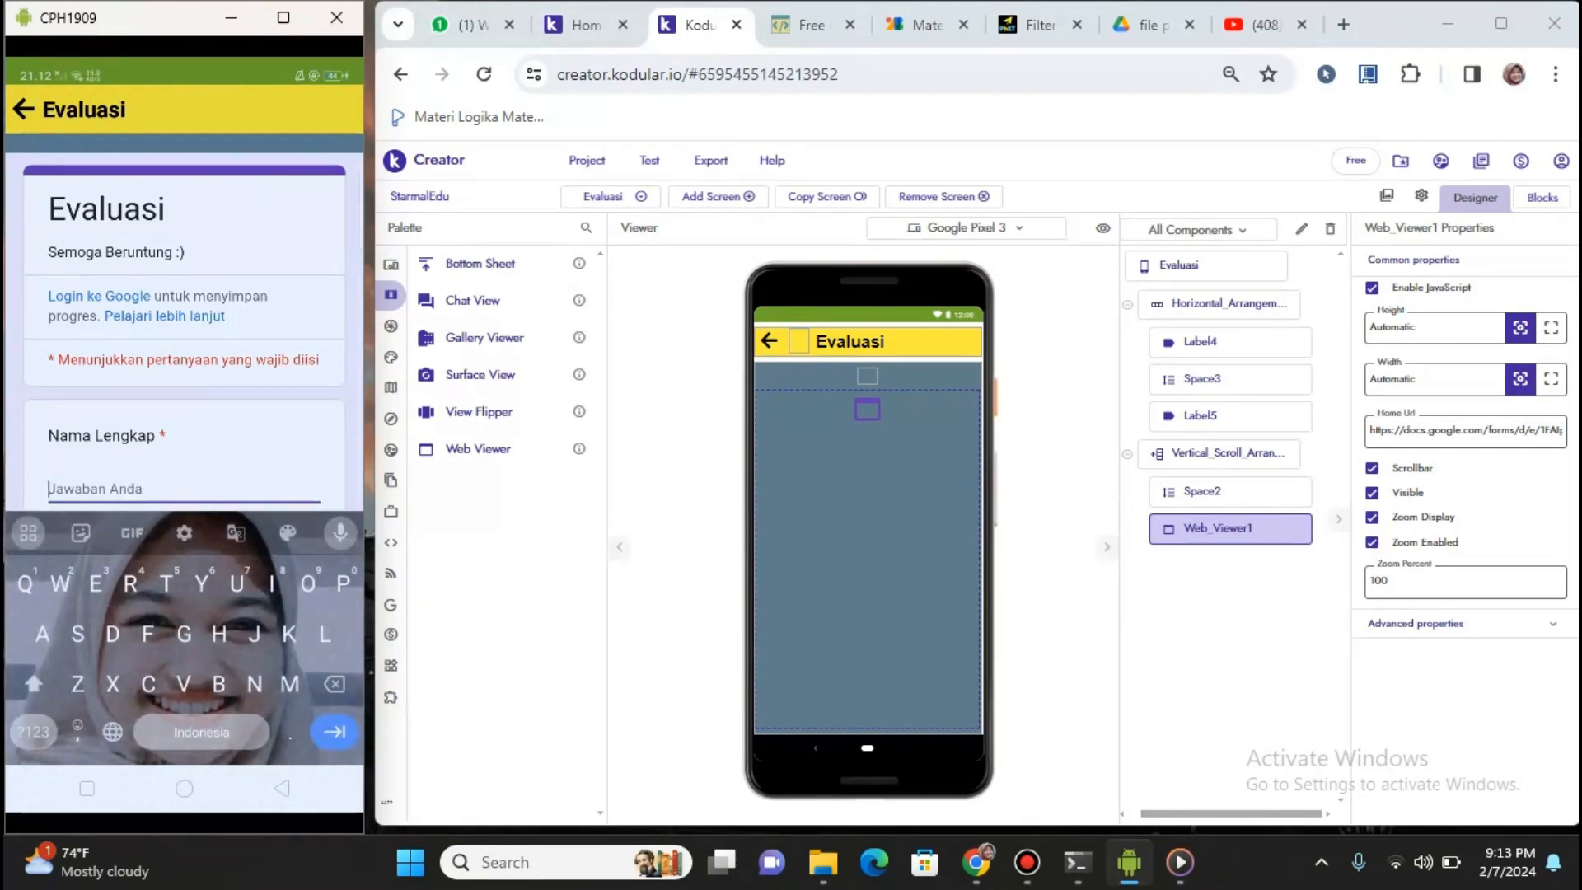
# Enter a full name and the PIN, then advance to the 'Soal Pilihan Ganda' questions
pyautogui.write('Ra')
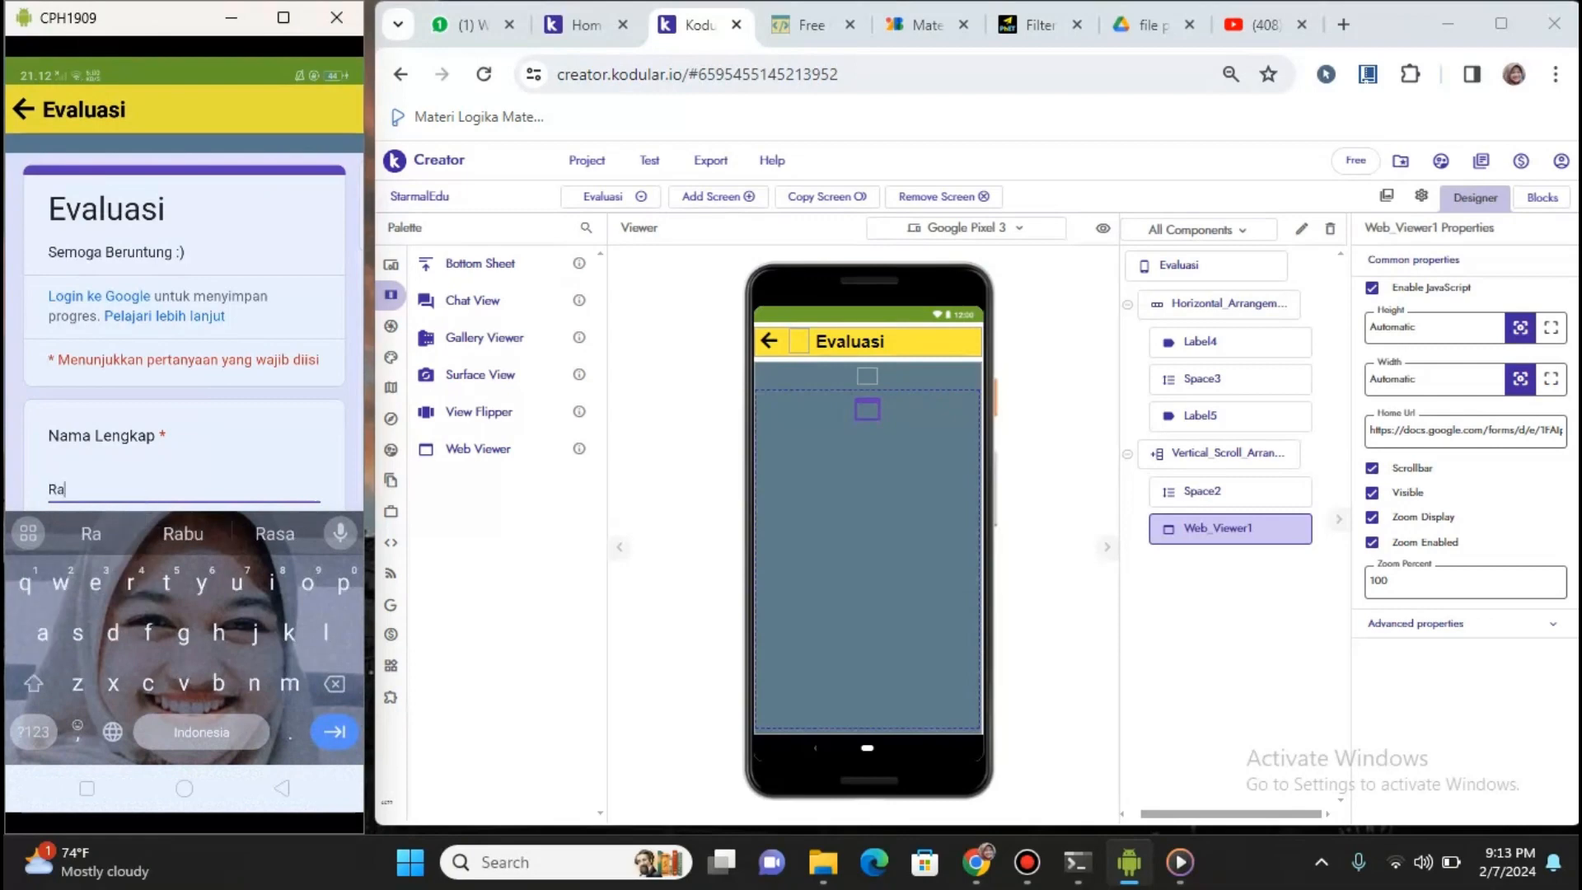
pyautogui.write('tna')
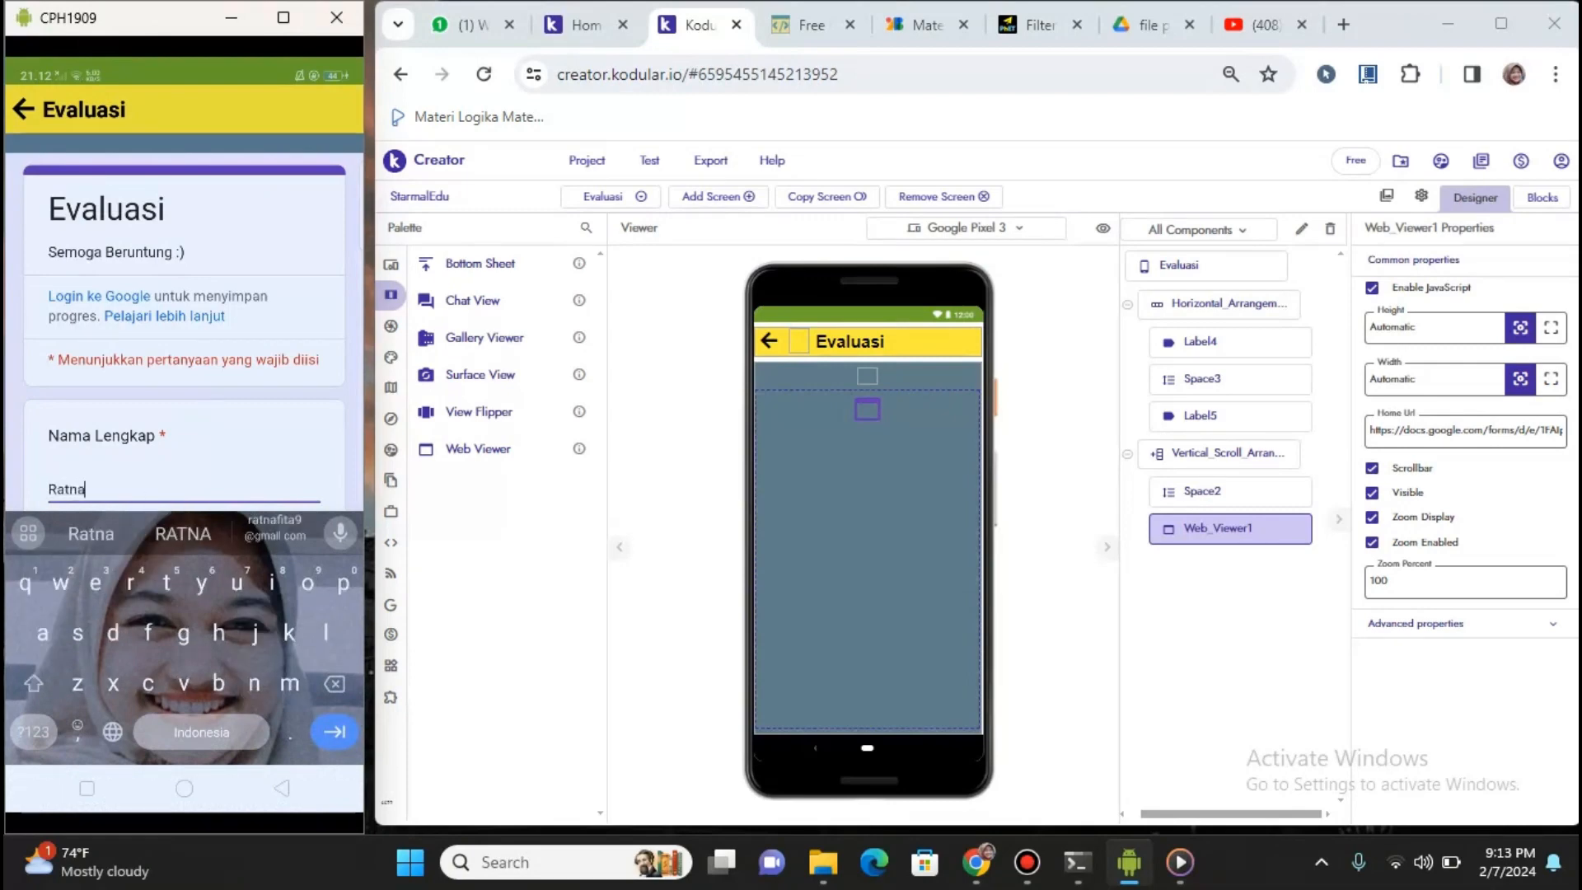
pyautogui.write('a')
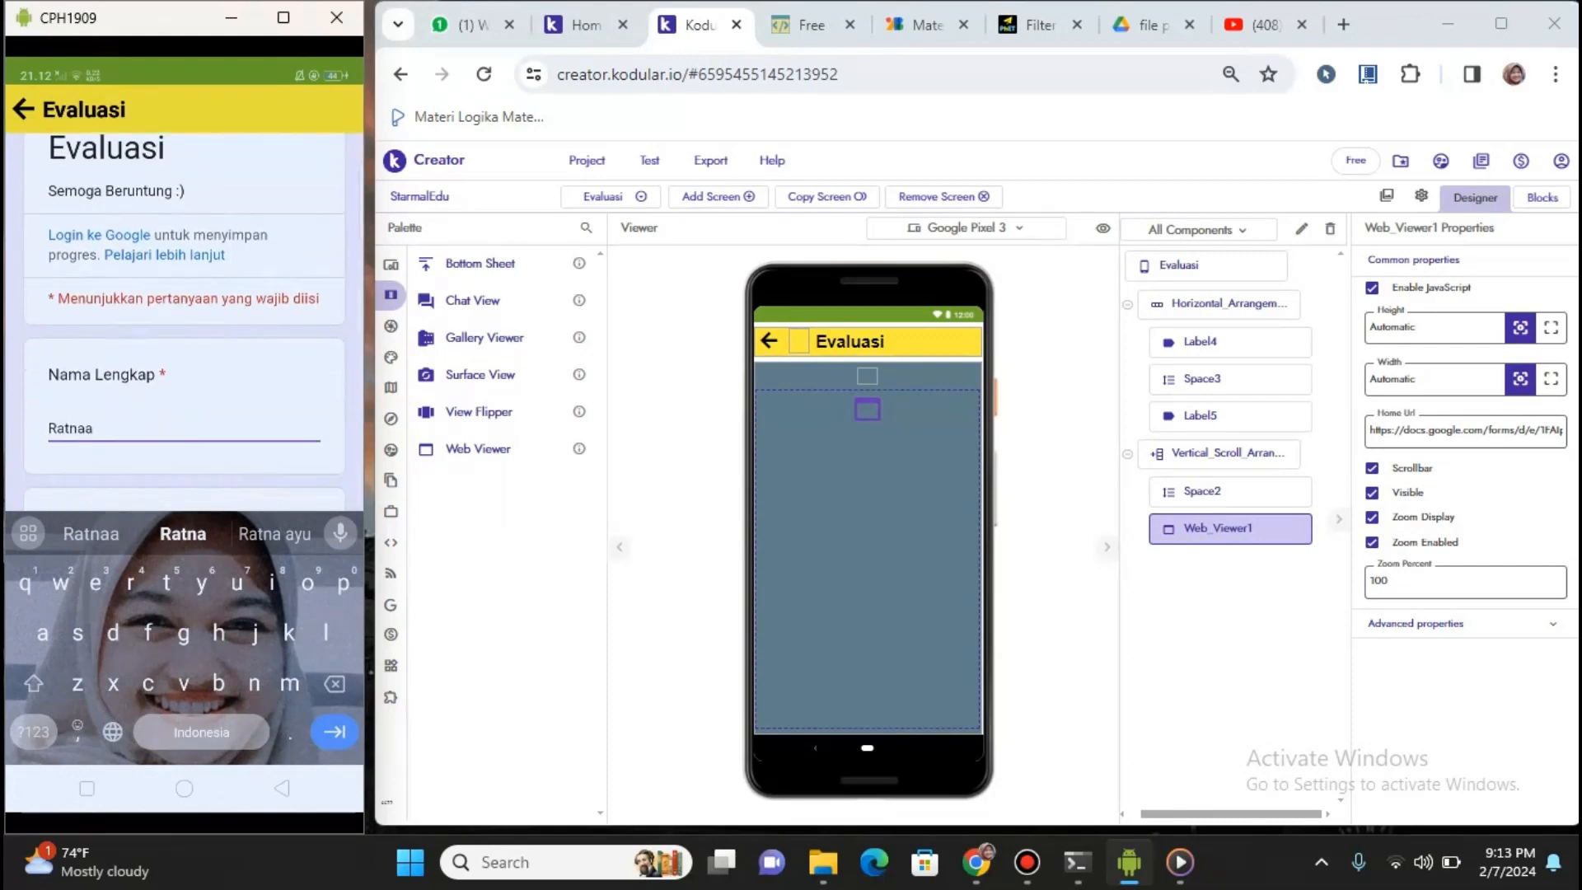
pyautogui.click(96, 491)
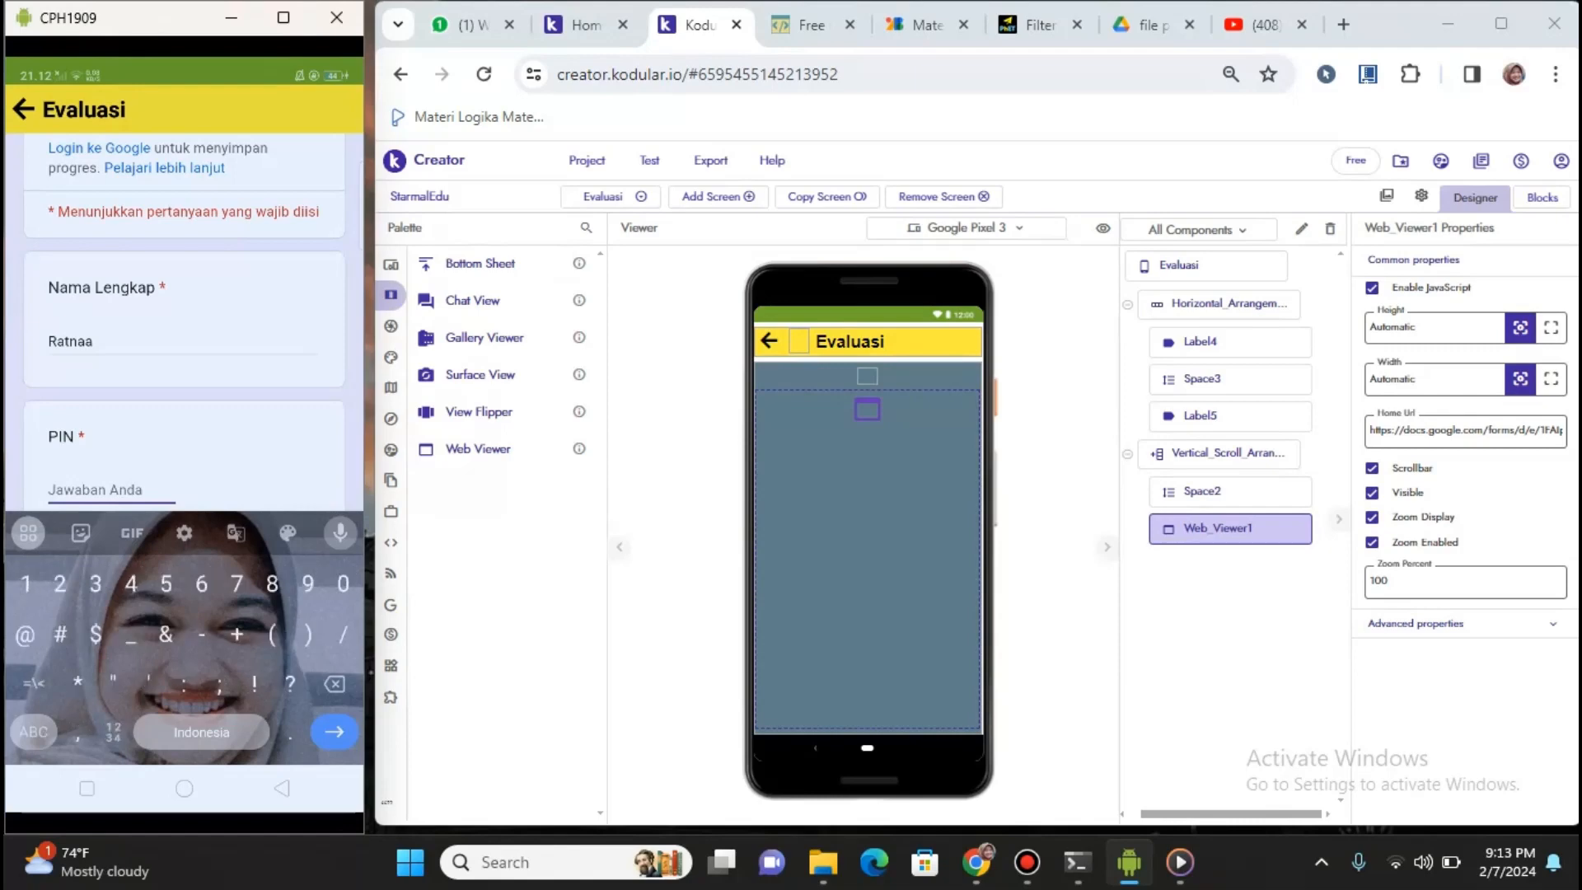
pyautogui.write('12345')
pyautogui.press('Return')
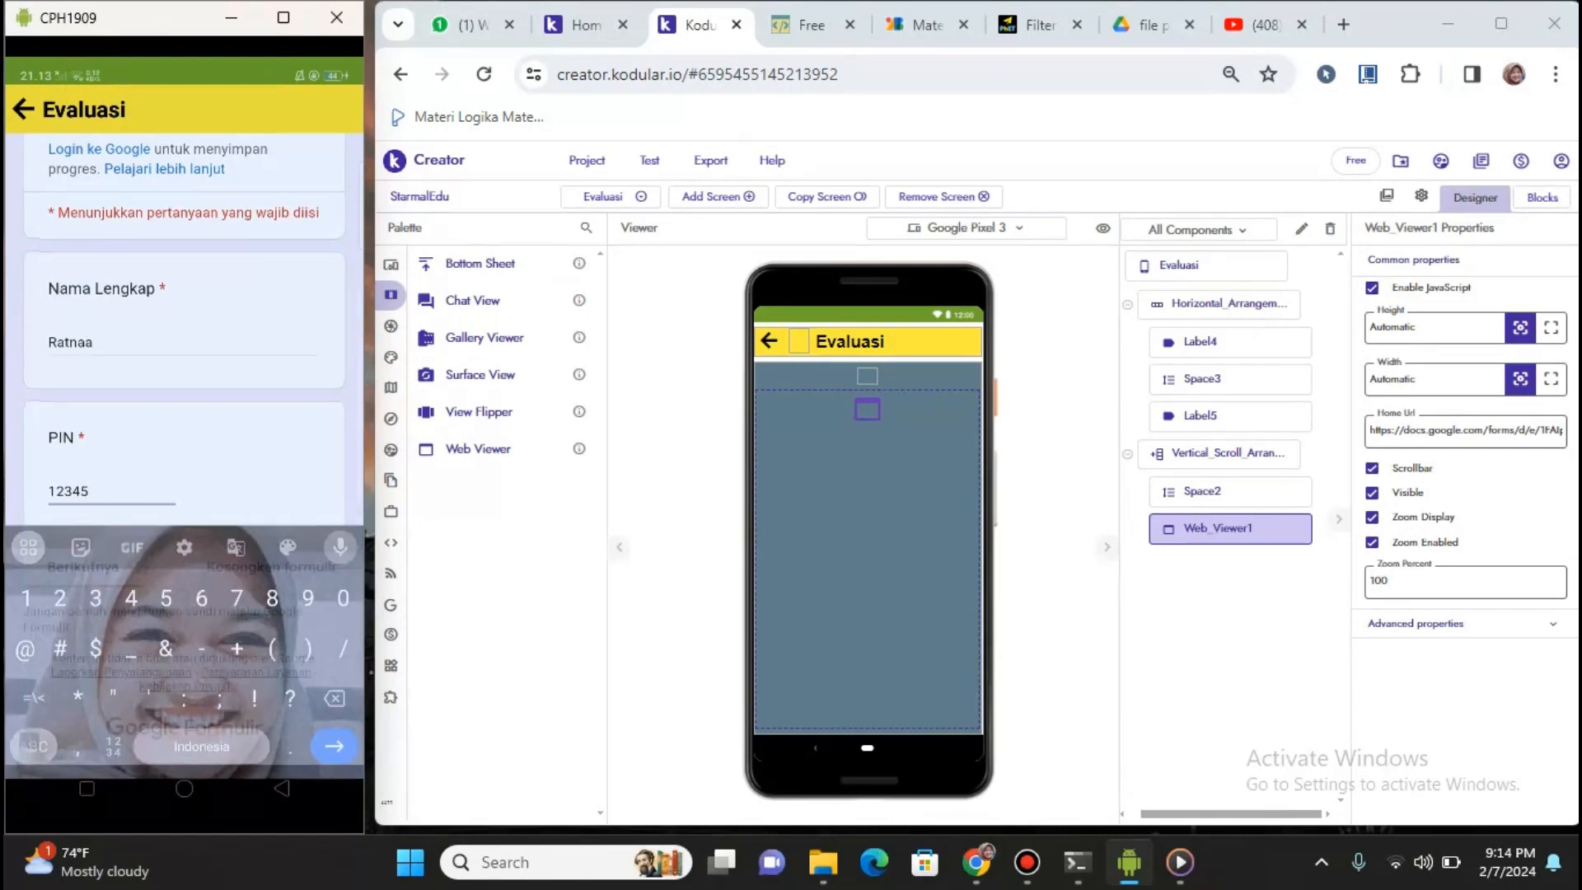
pyautogui.click(79, 575)
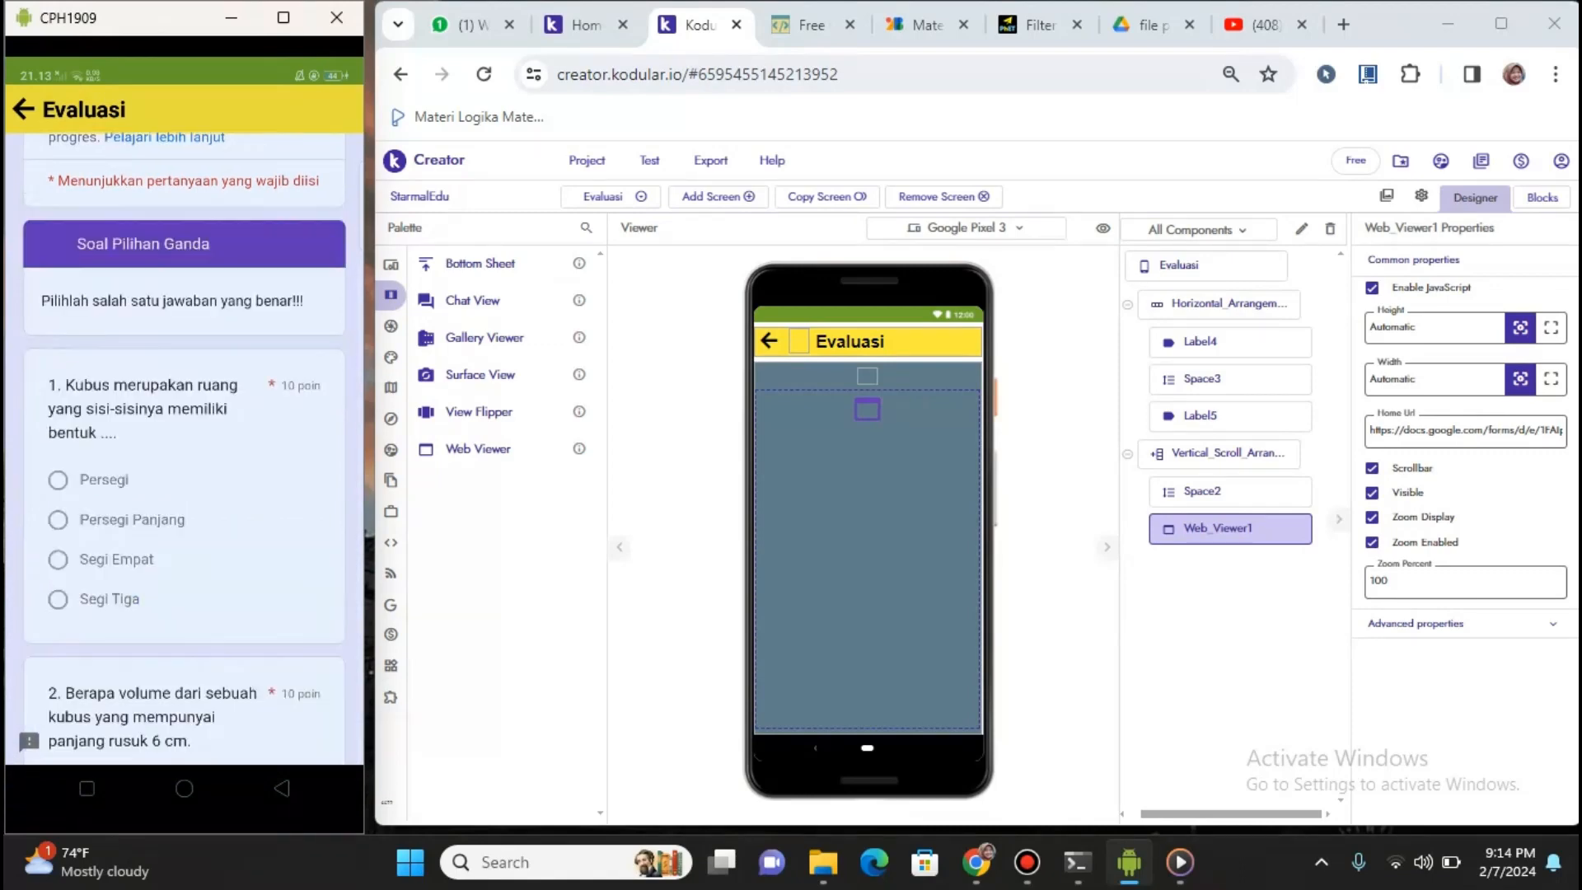
pyautogui.scroll(1, 184, 495)
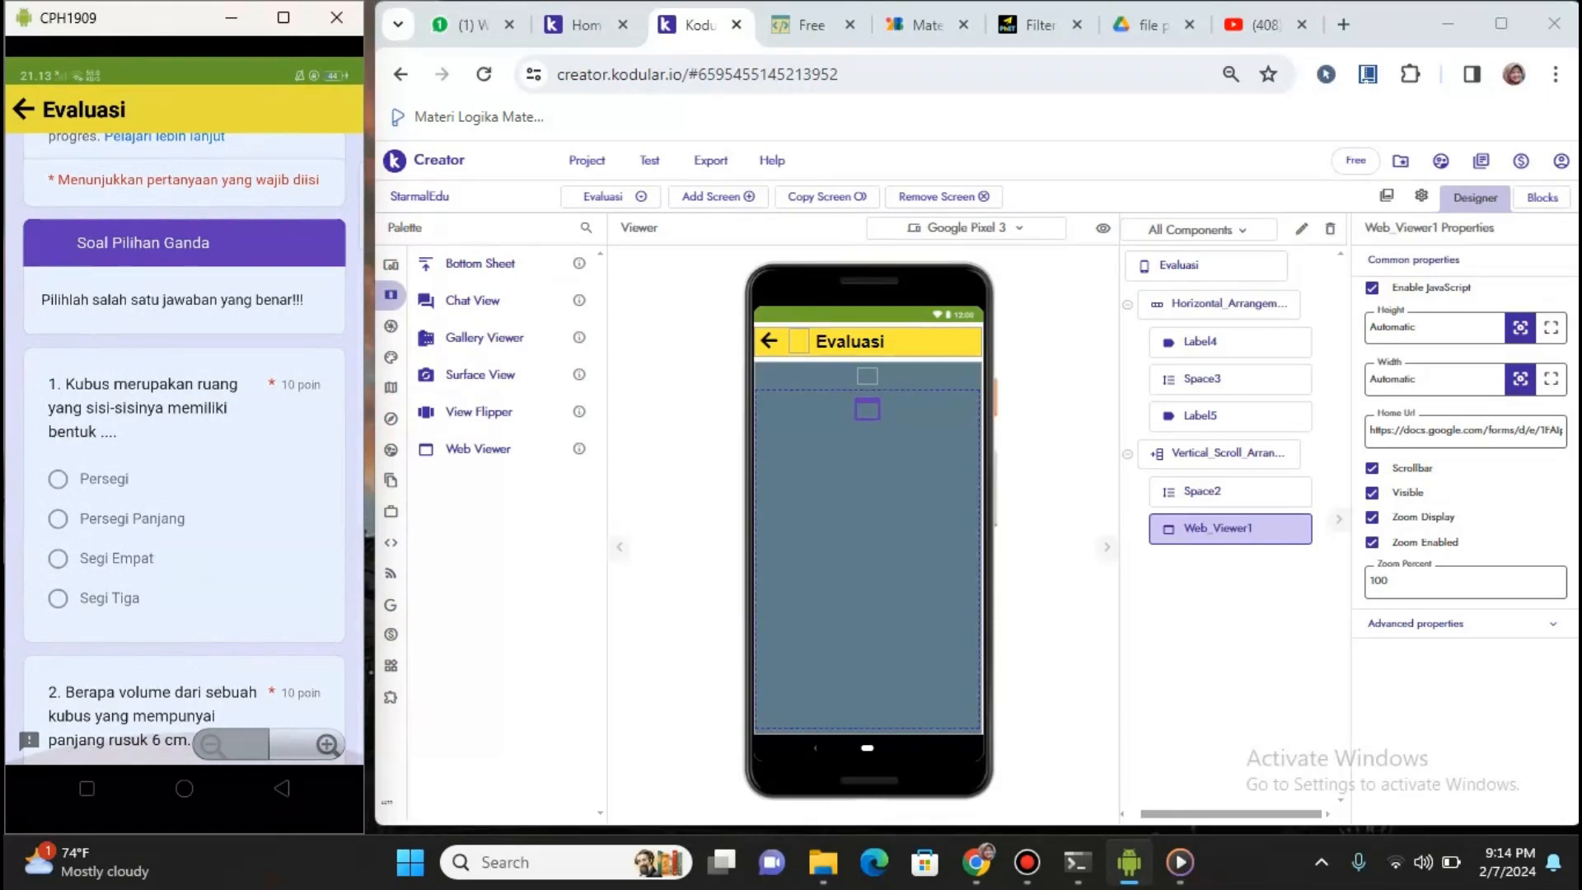
pyautogui.scroll(1, 183, 495)
pyautogui.scroll(-1, 184, 495)
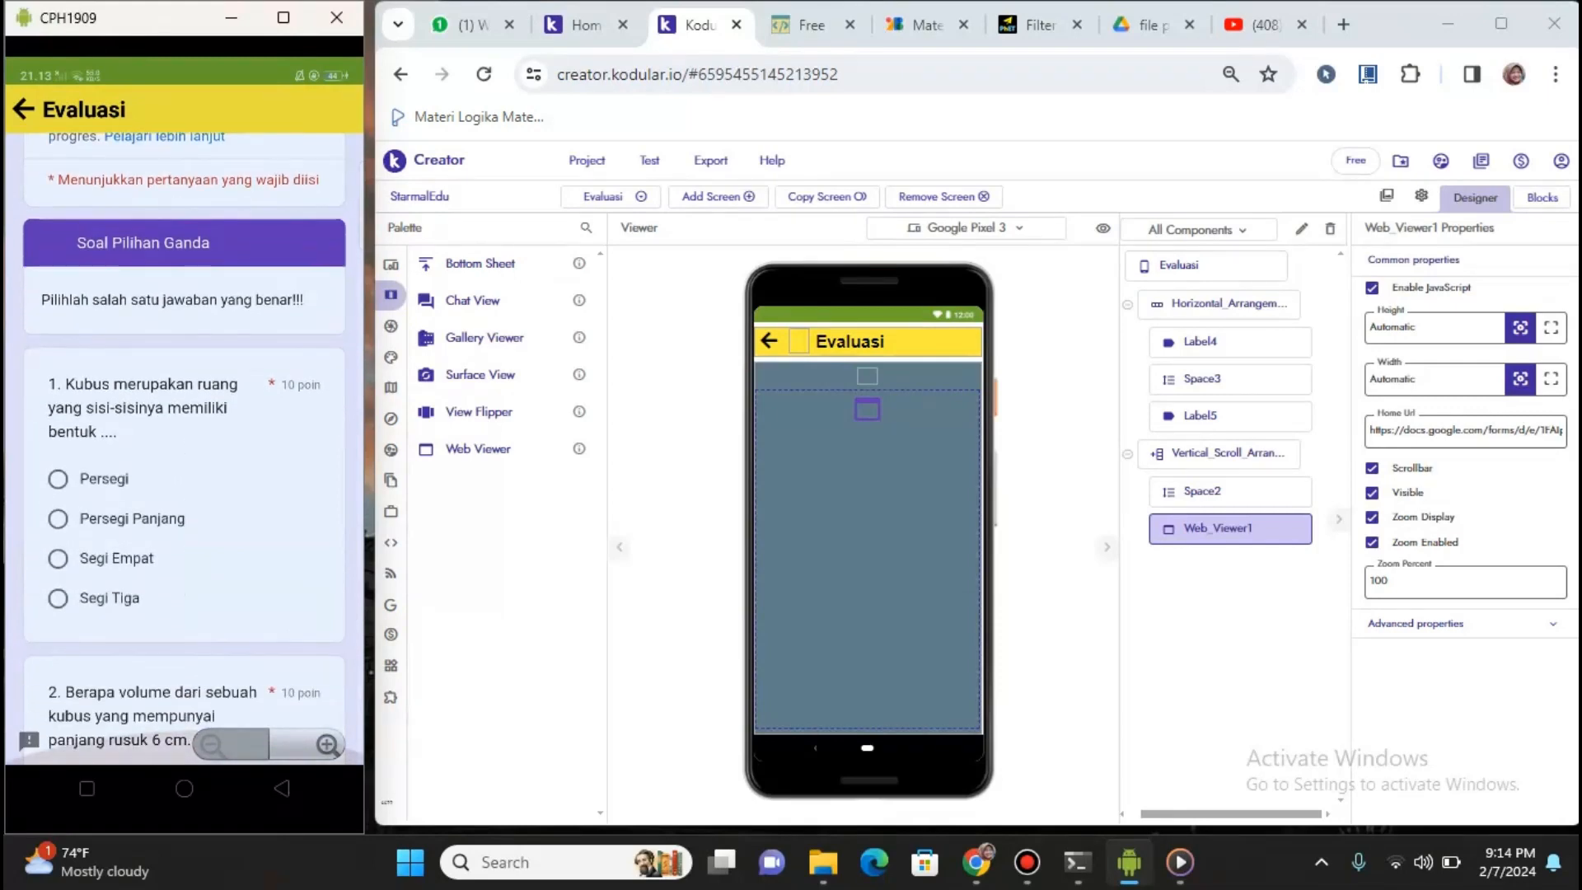
pyautogui.scroll(1, 184, 494)
pyautogui.scroll(-1, 184, 495)
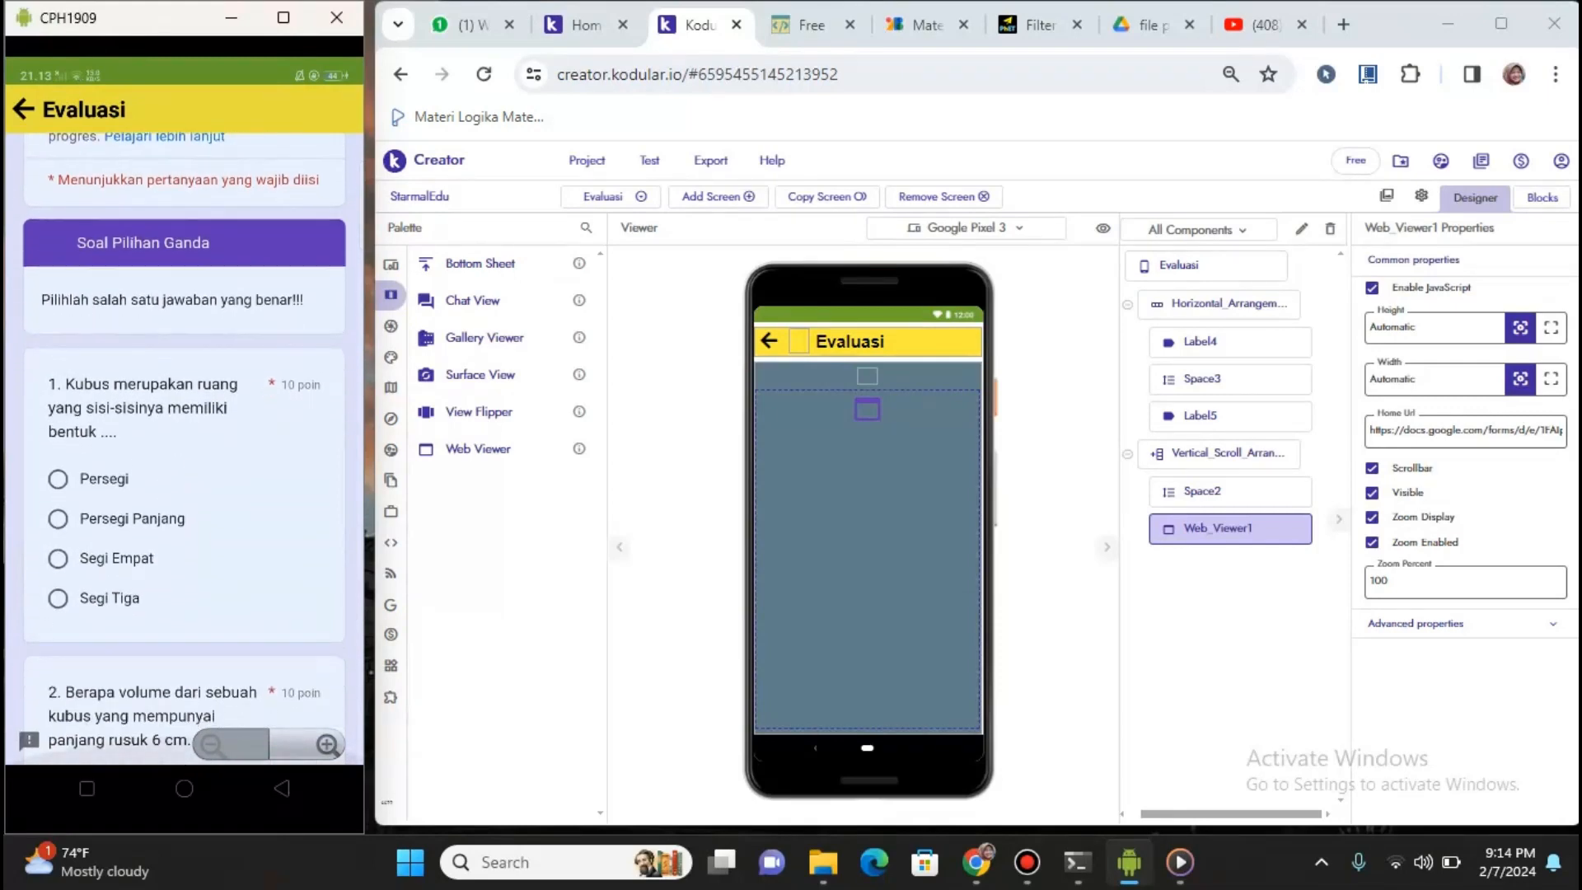
pyautogui.scroll(1, 184, 495)
pyautogui.scroll(-1, 183, 495)
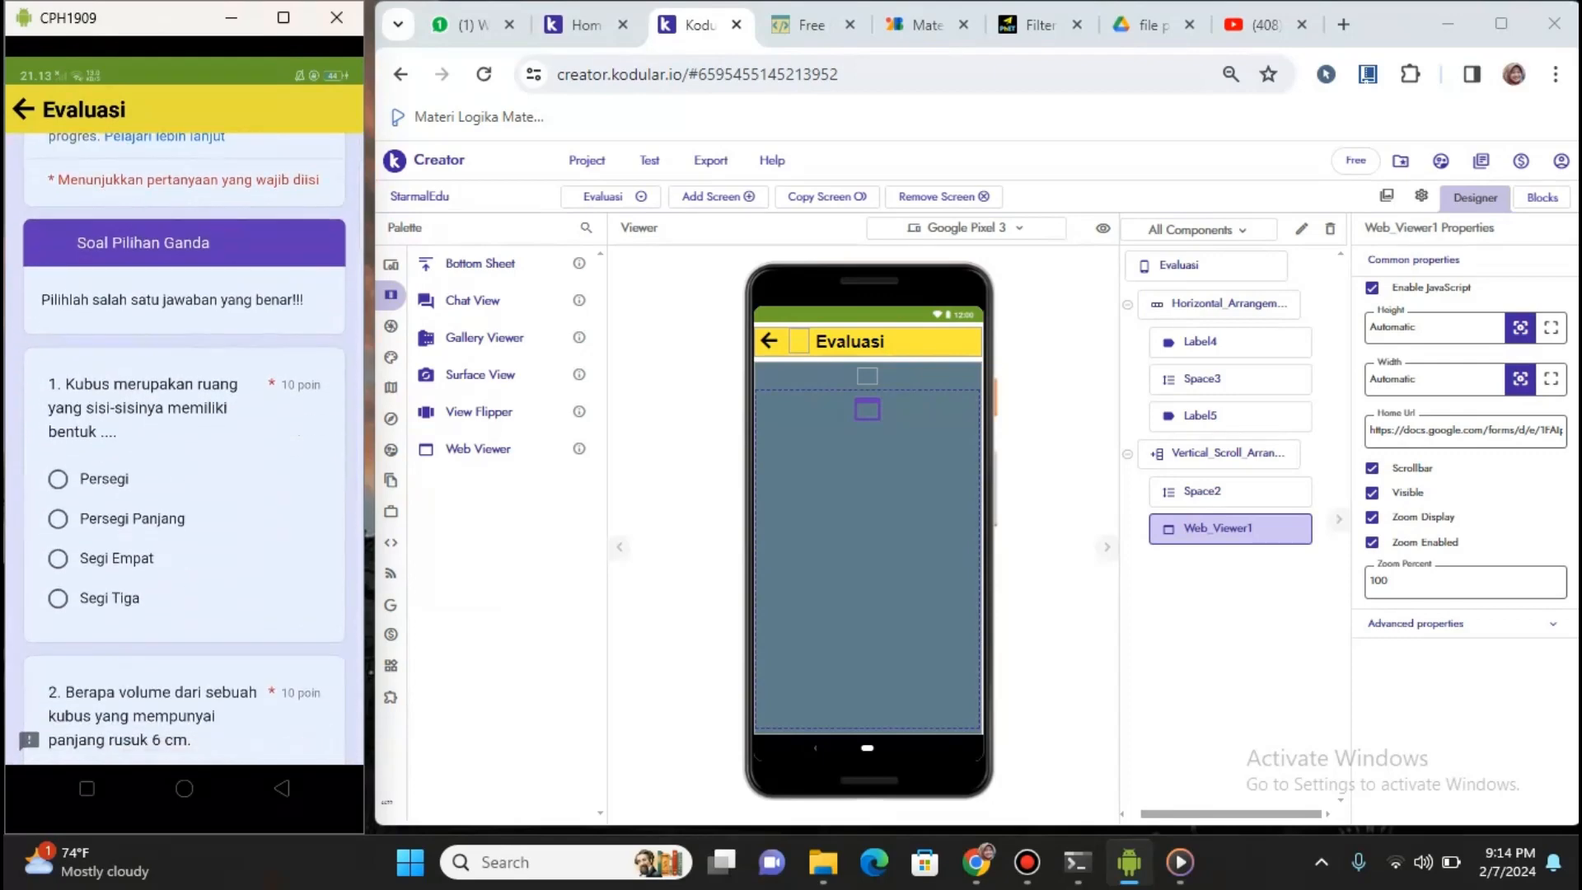
pyautogui.scroll(1, 183, 494)
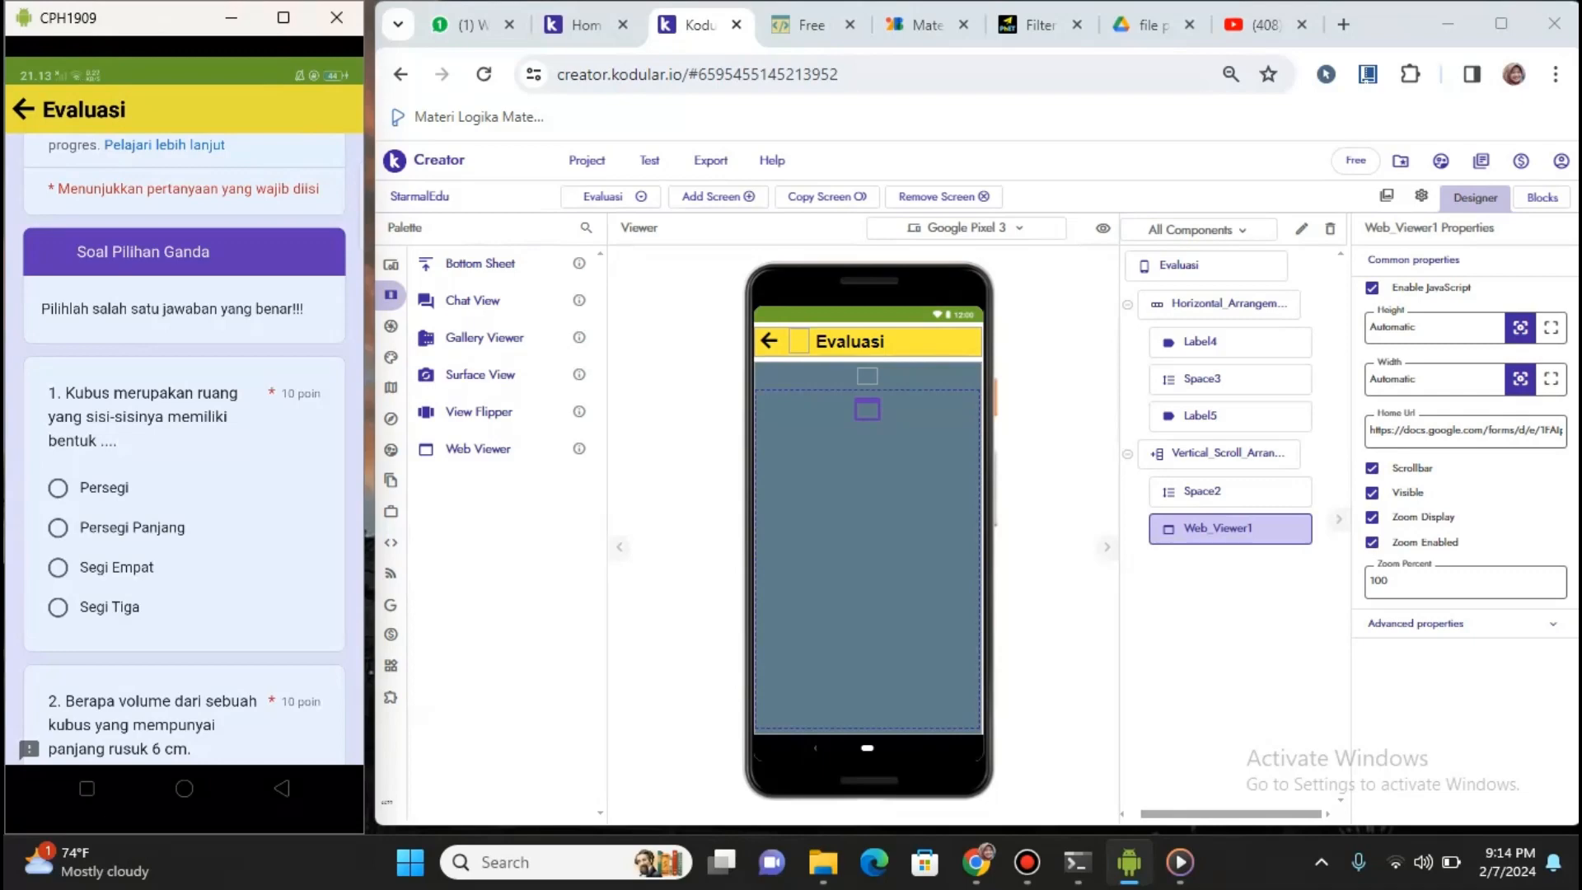
pyautogui.moveTo(395, 634)
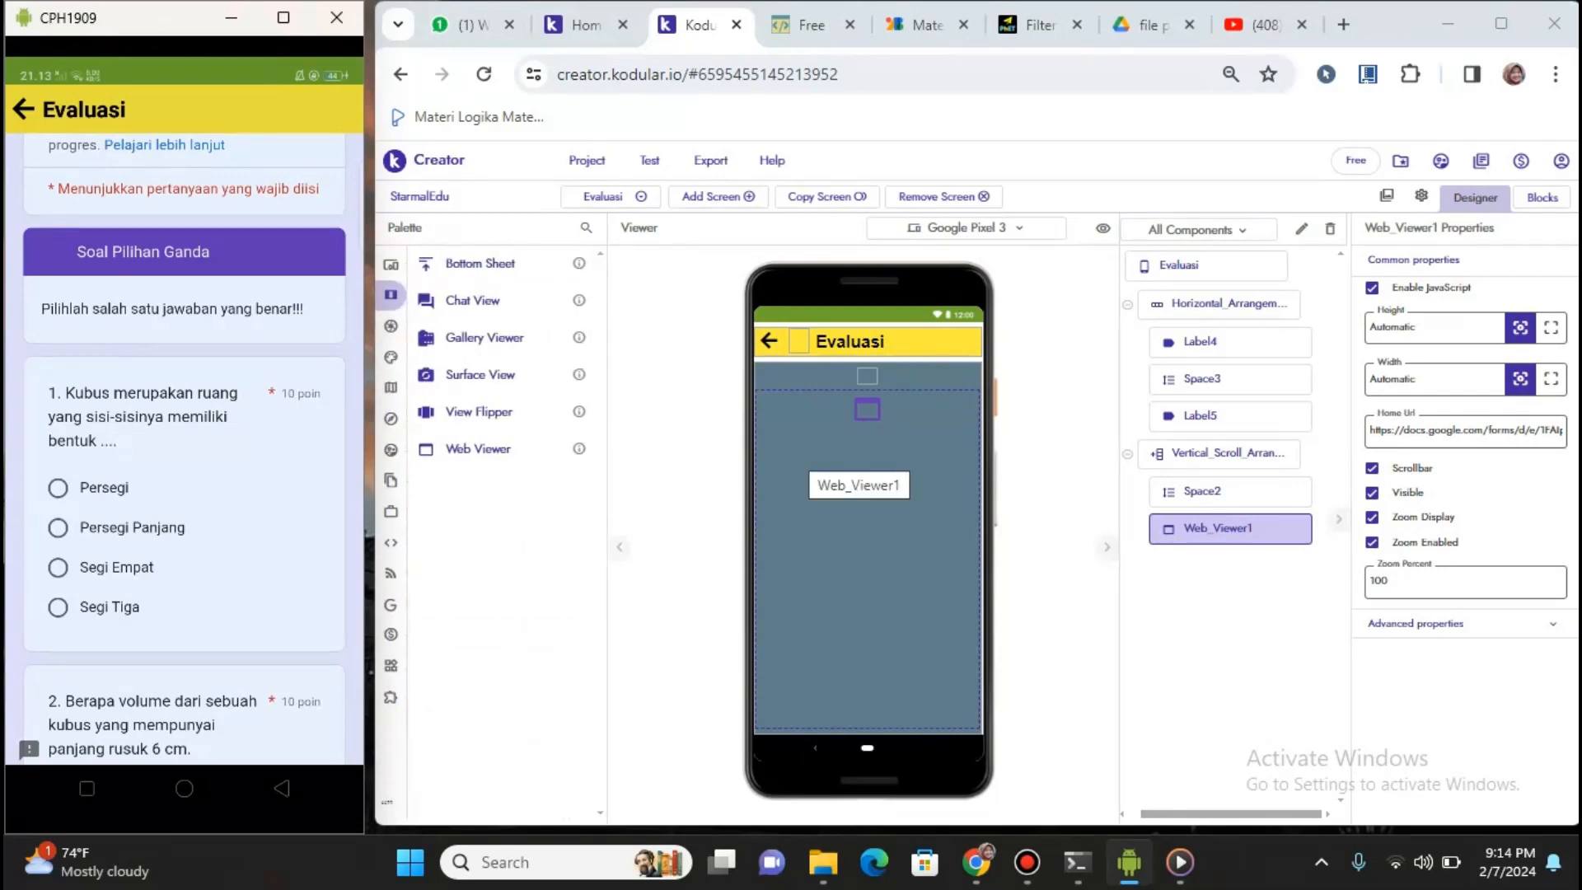
# Return the phone app to its menu, then show the simul screen's Web_Viewer1 pointing to PhET
pyautogui.click(25, 109)
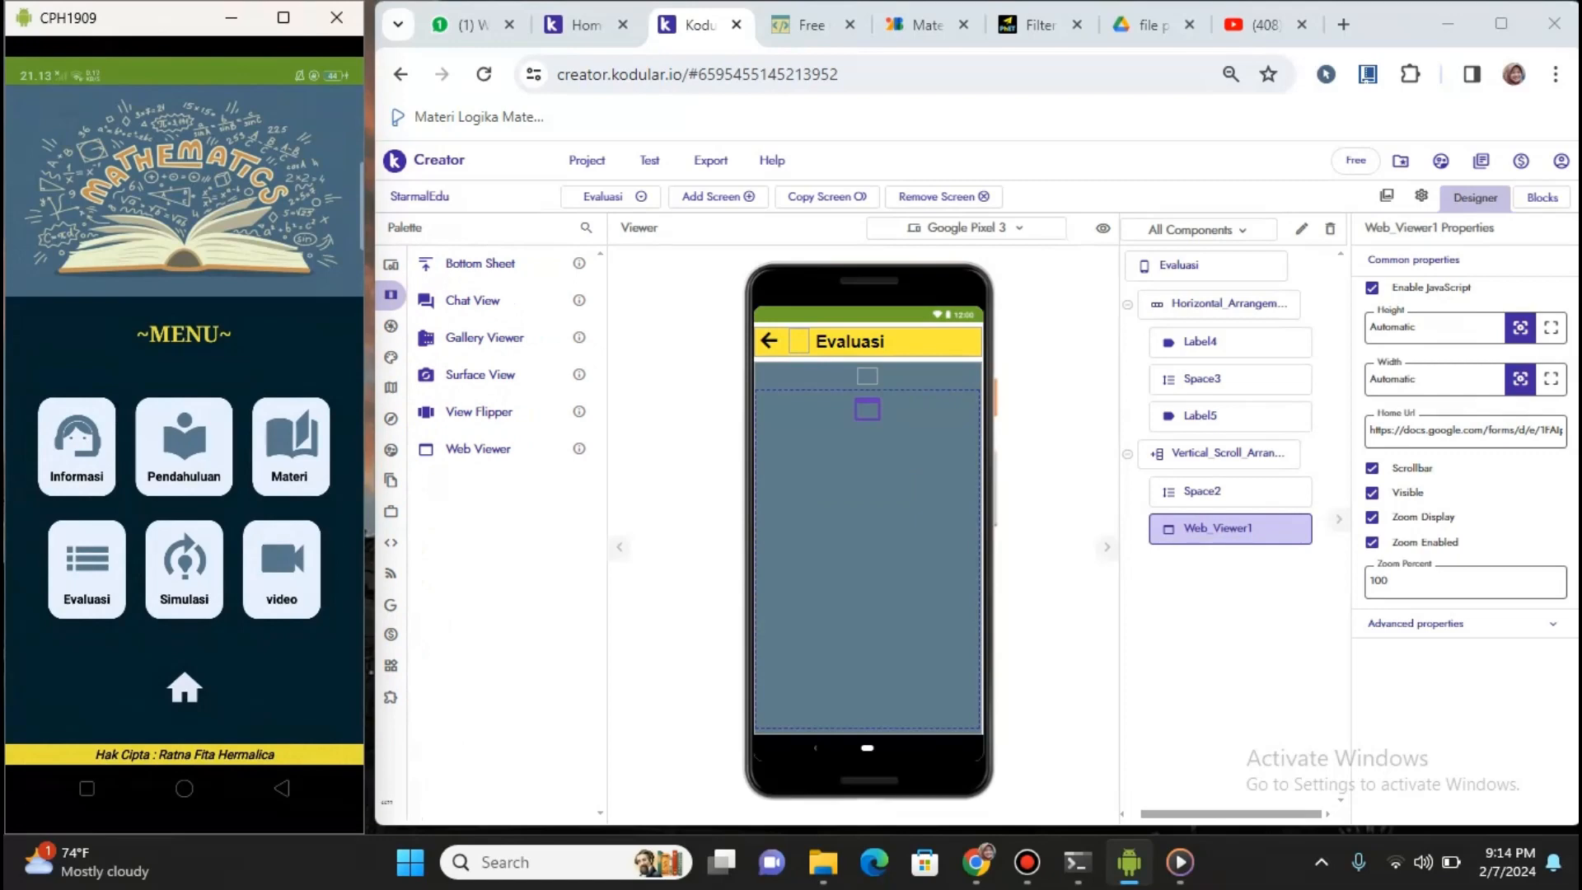
pyautogui.click(608, 196)
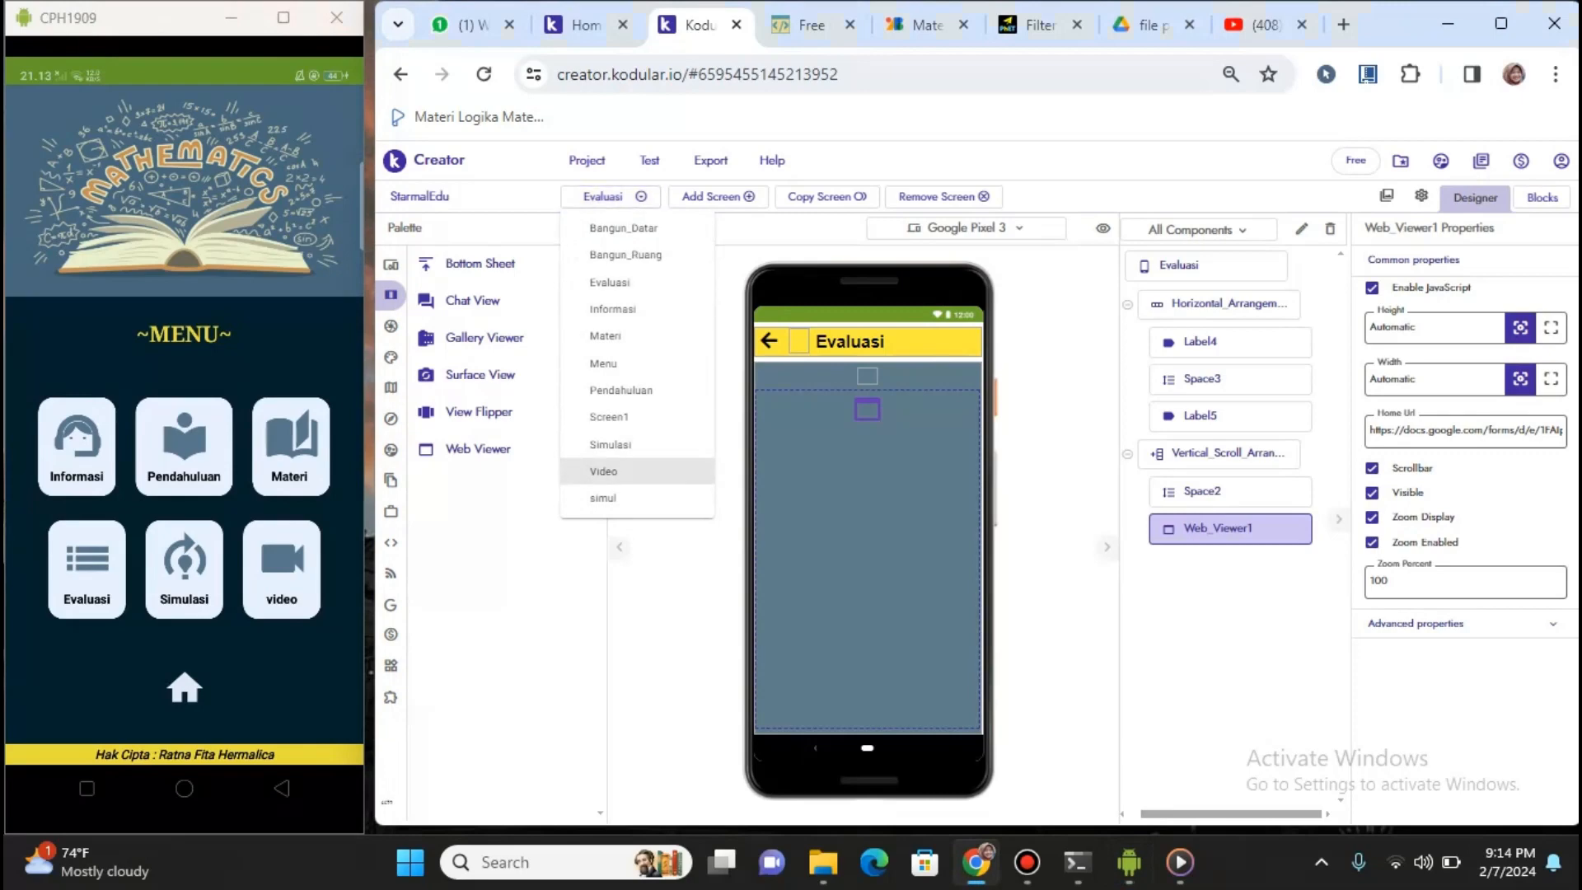
pyautogui.click(602, 497)
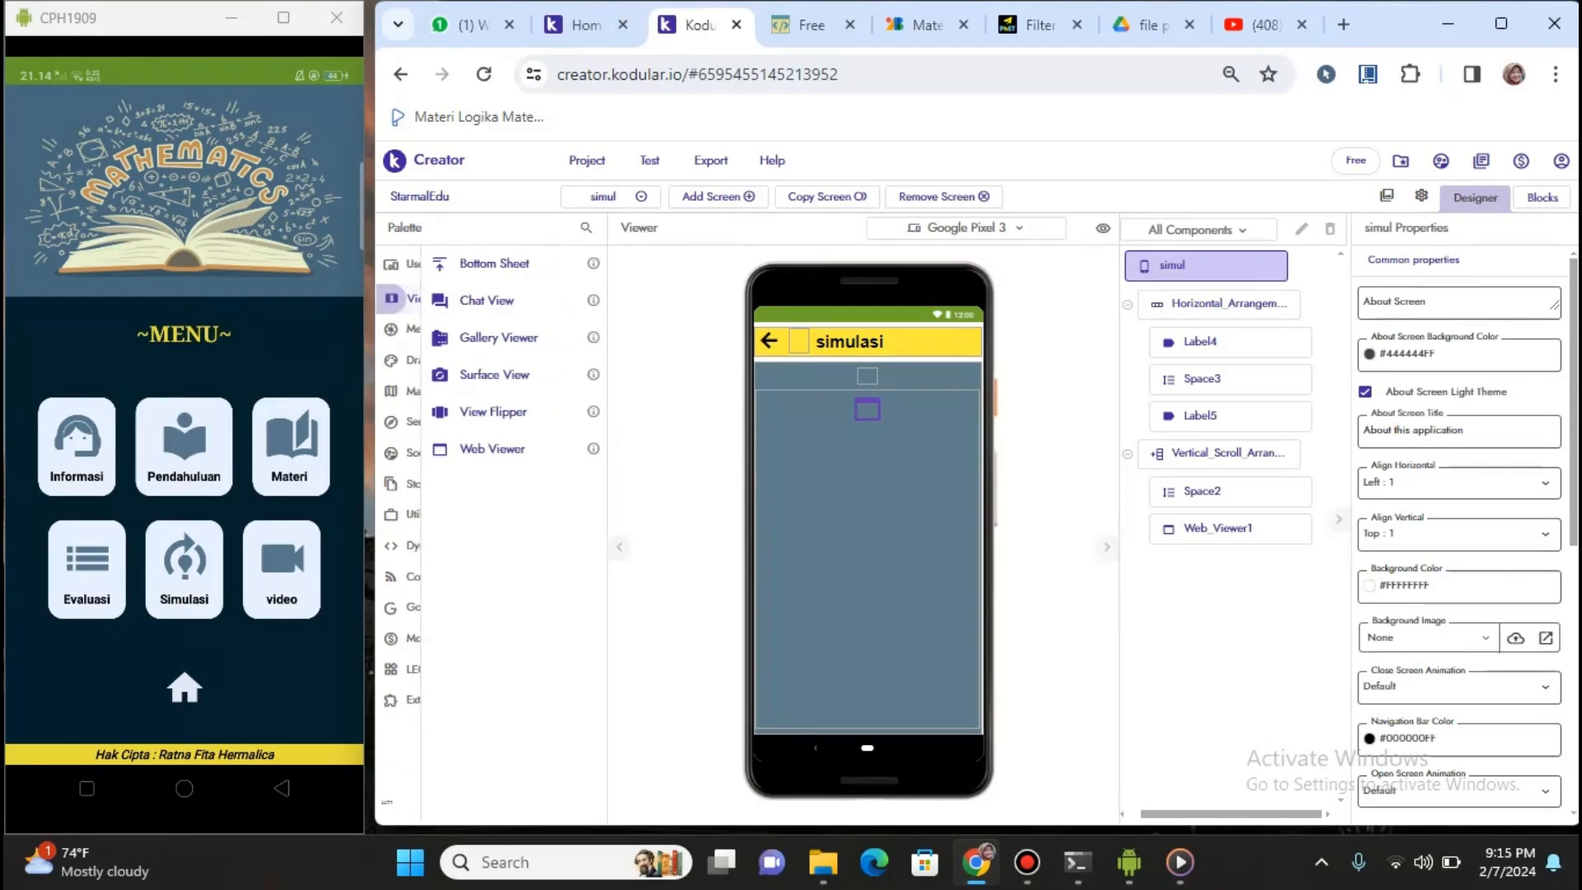
pyautogui.click(1230, 530)
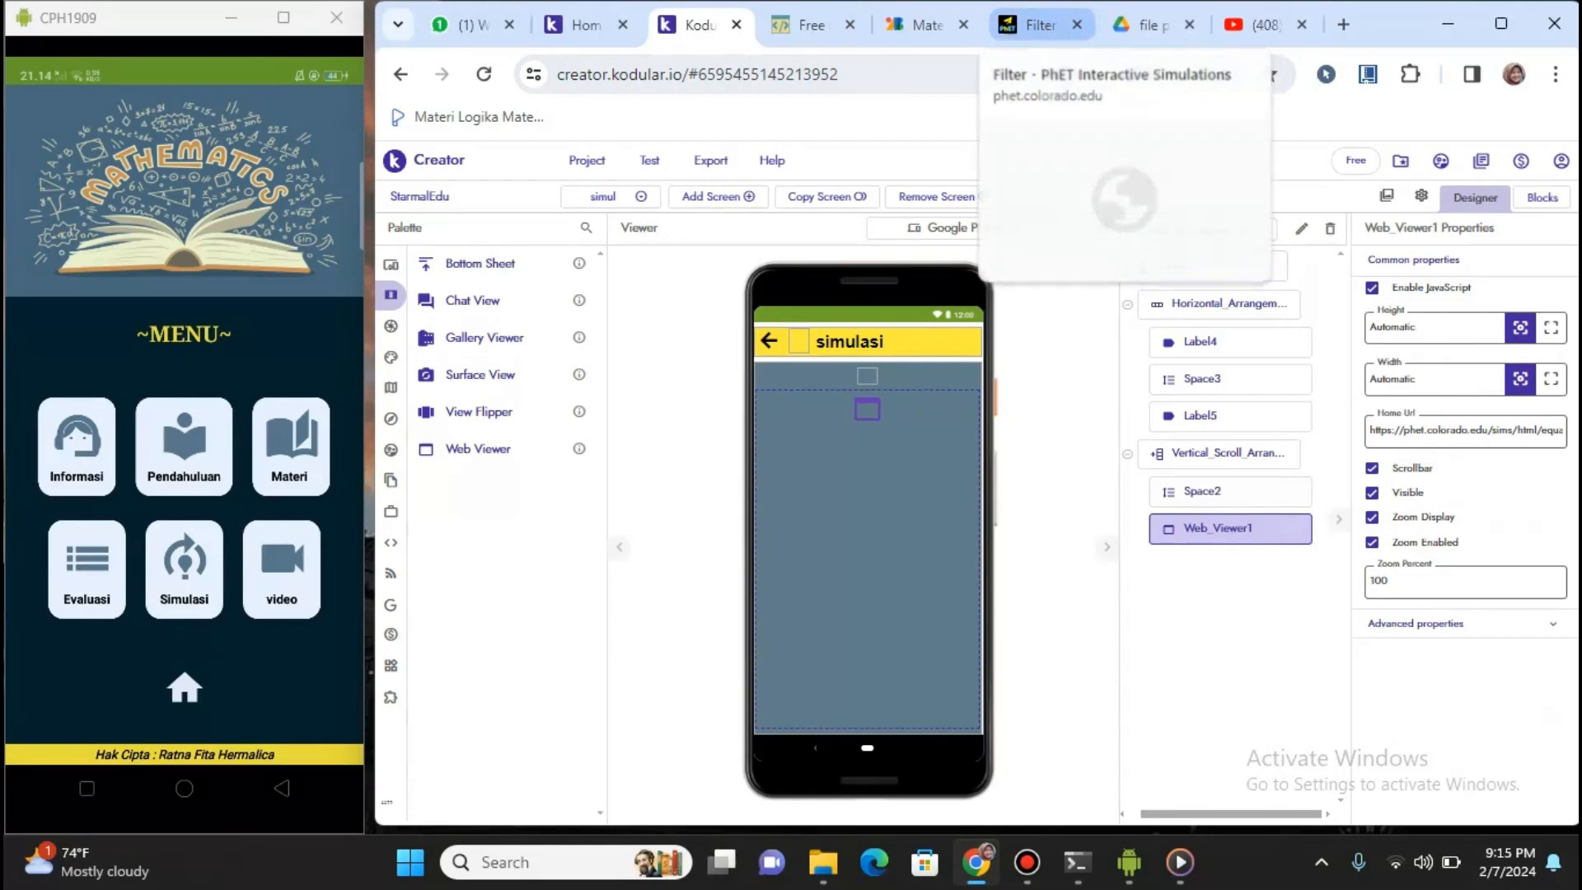
pyautogui.click(1034, 24)
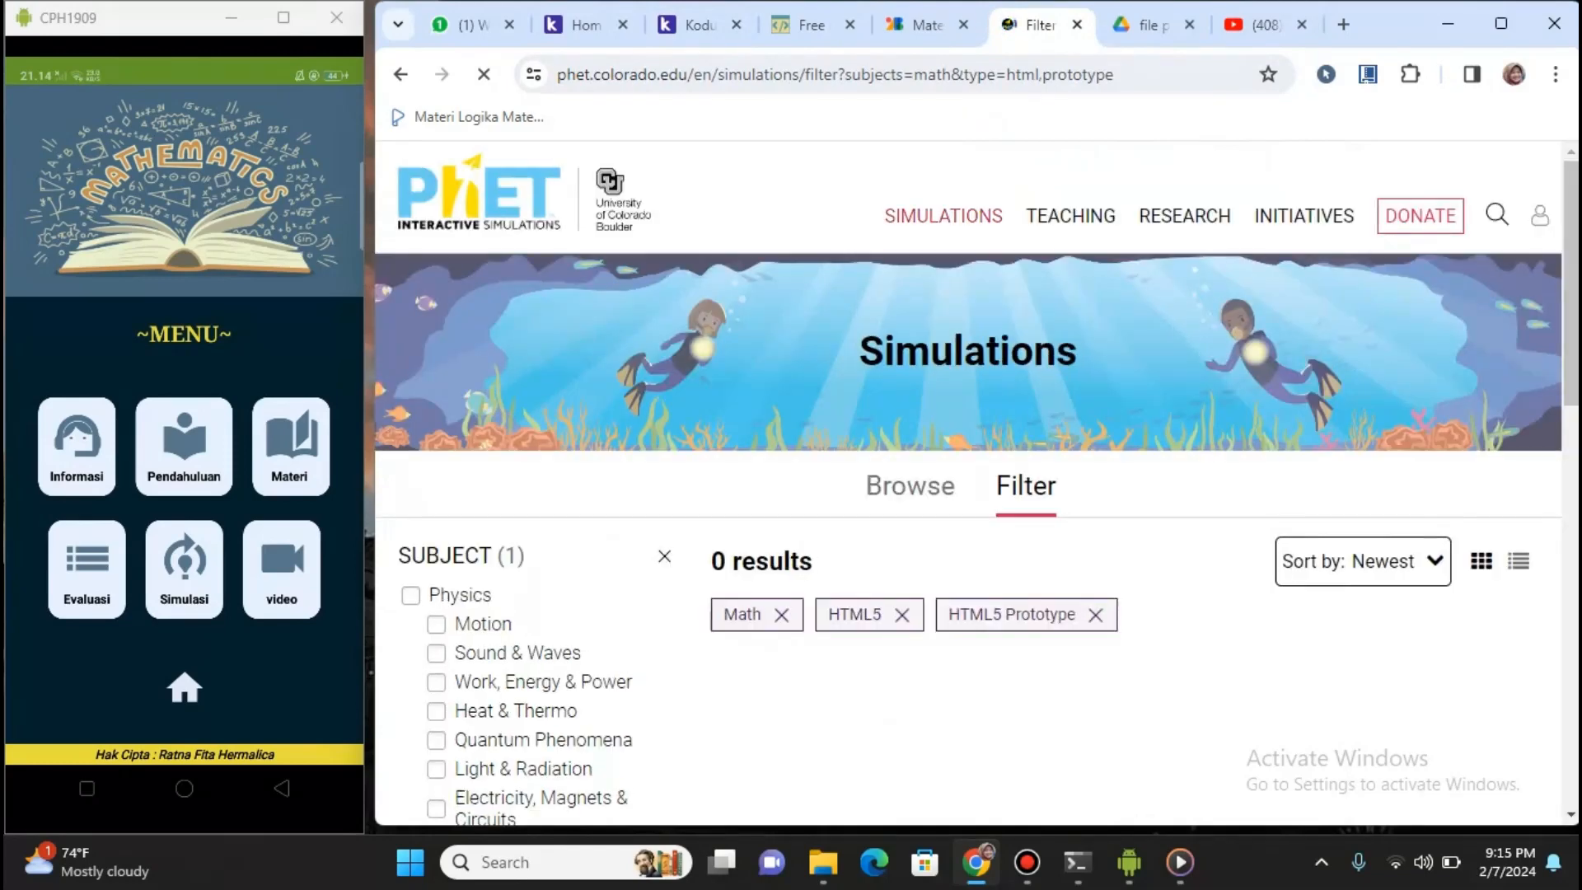
# Scroll the 48 filtered Math simulations, including Curve Fitting and Build a Fraction, then return to Kodular
pyautogui.moveTo(943, 216)
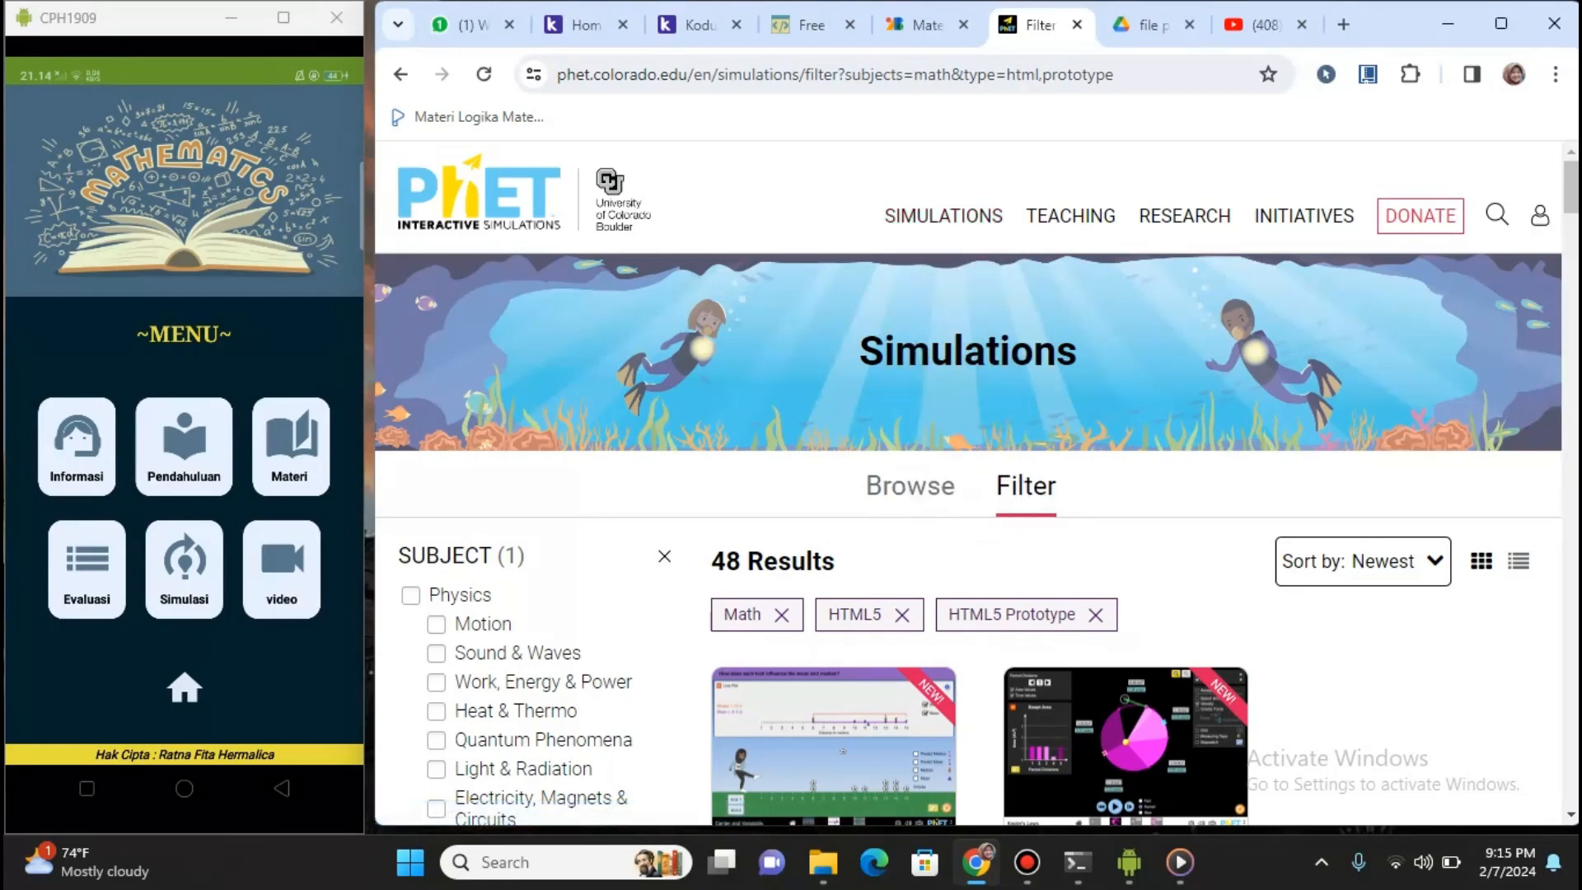
pyautogui.scroll(-3, 969, 495)
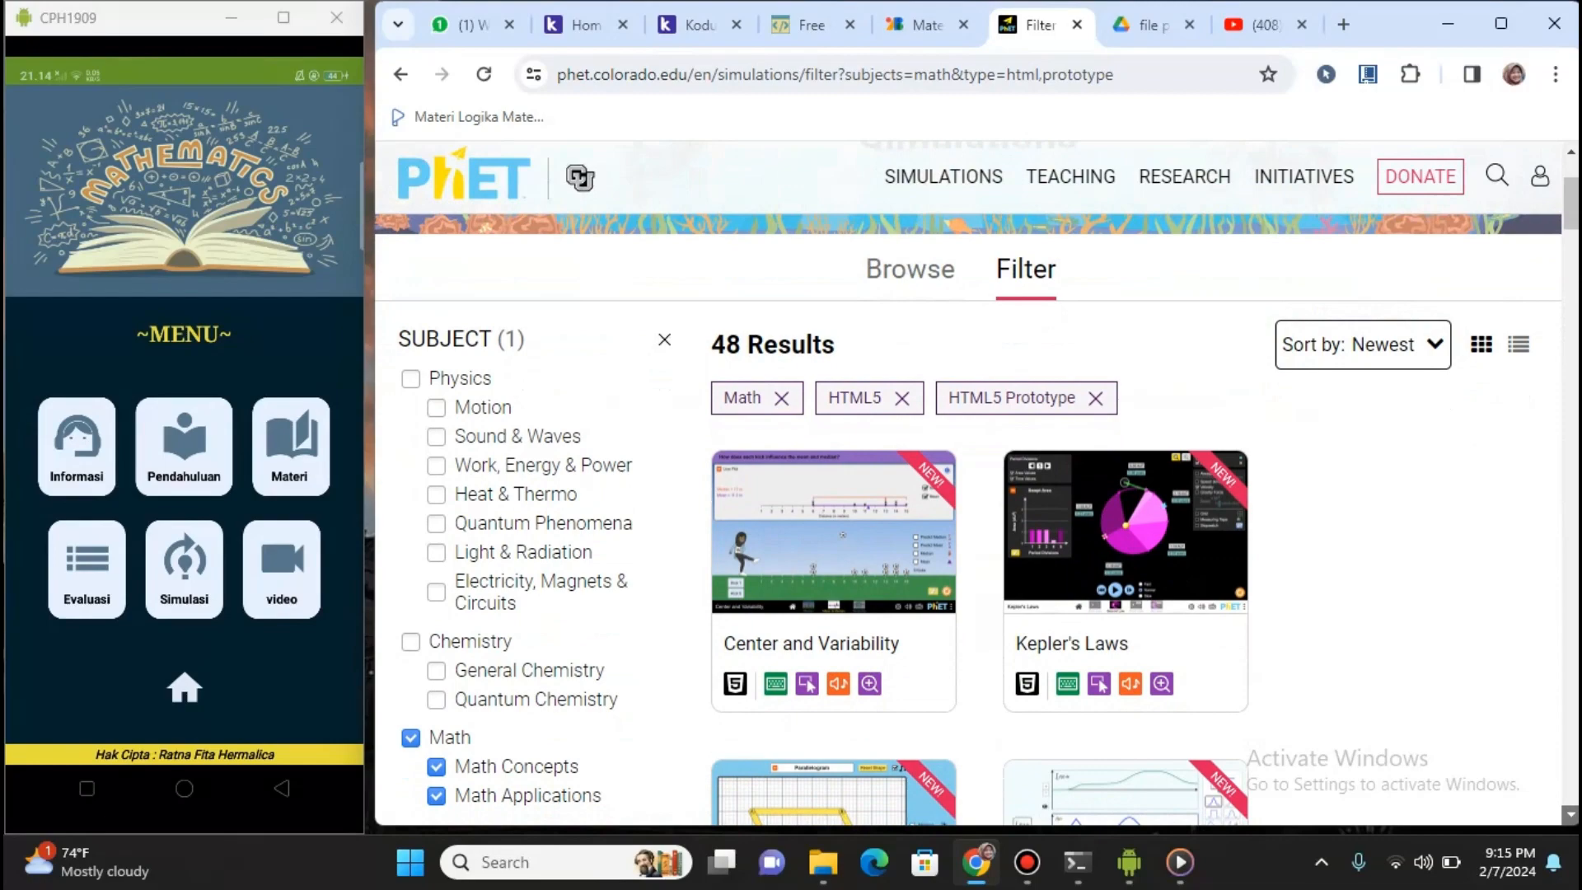
pyautogui.scroll(-5, 969, 495)
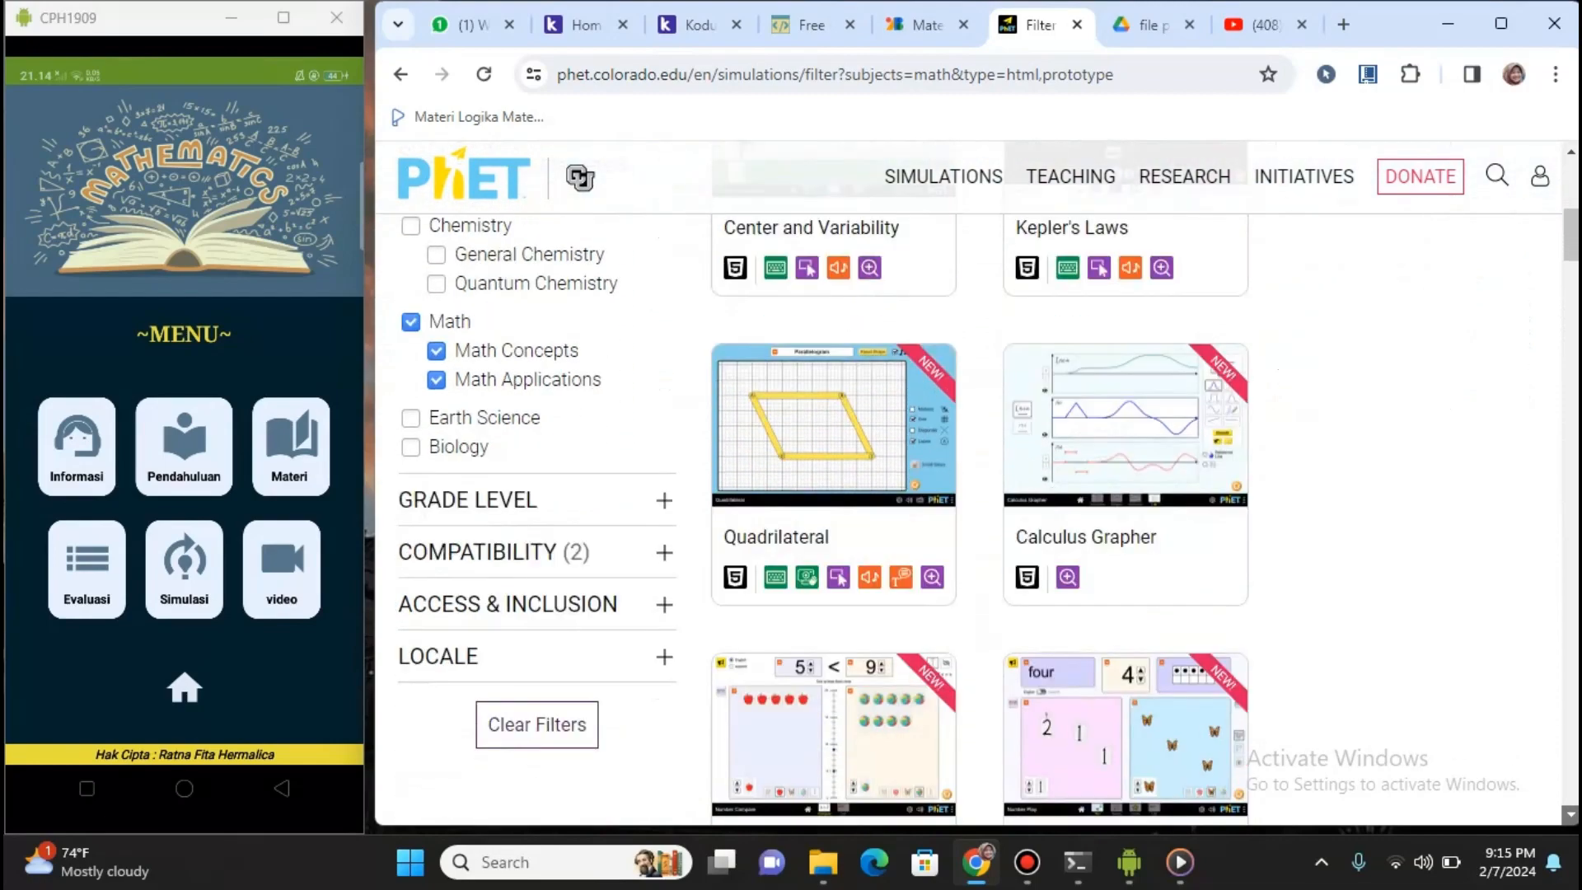
pyautogui.scroll(-4, 968, 494)
pyautogui.scroll(-14, 969, 495)
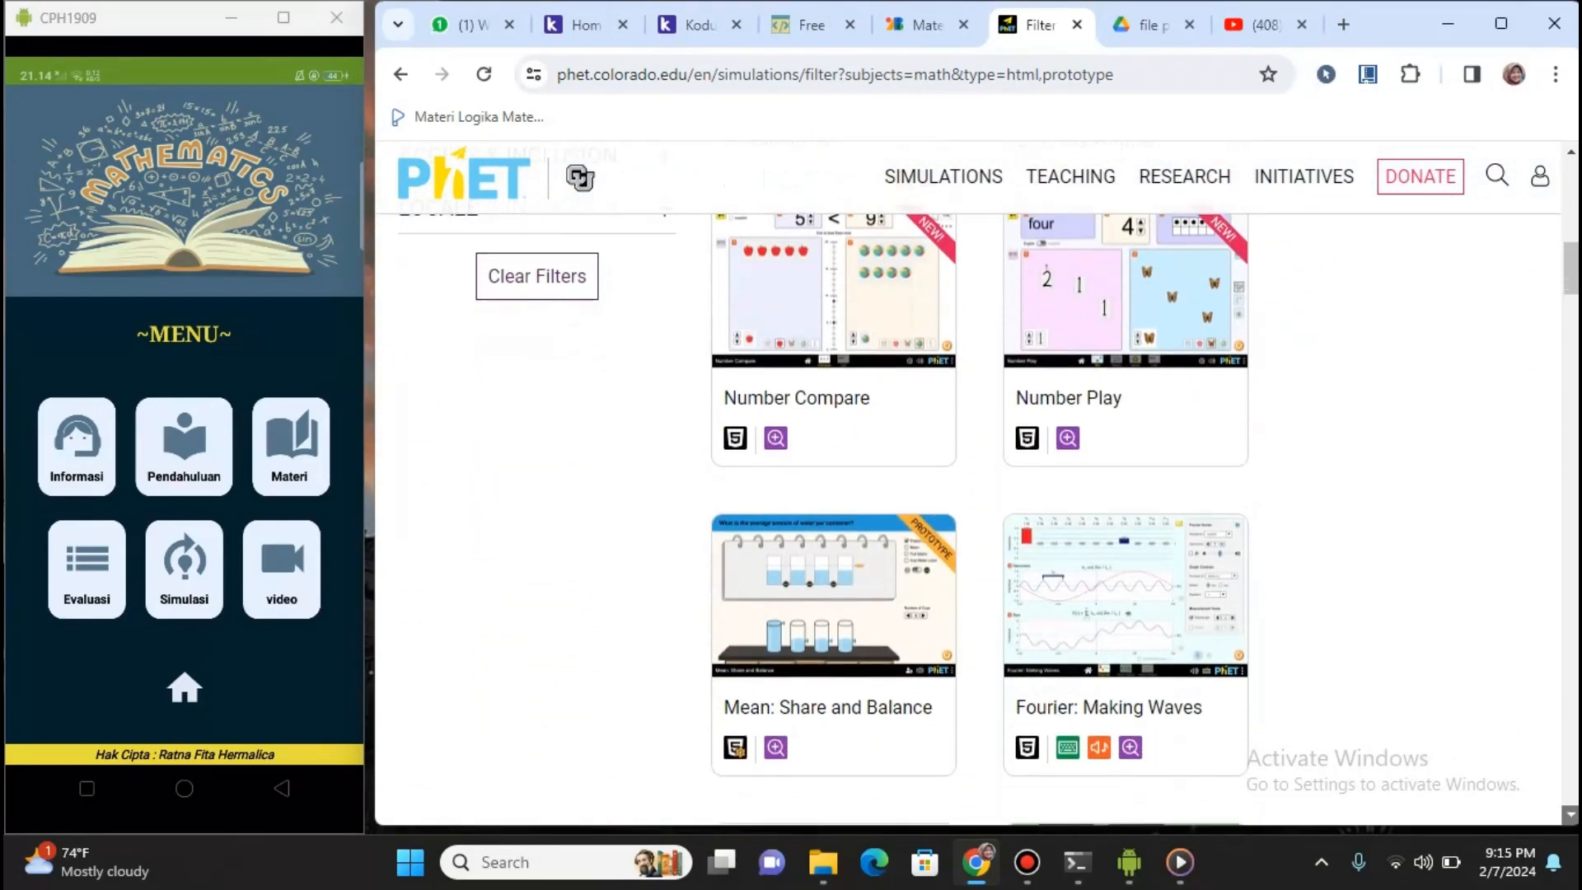
pyautogui.scroll(-7, 969, 494)
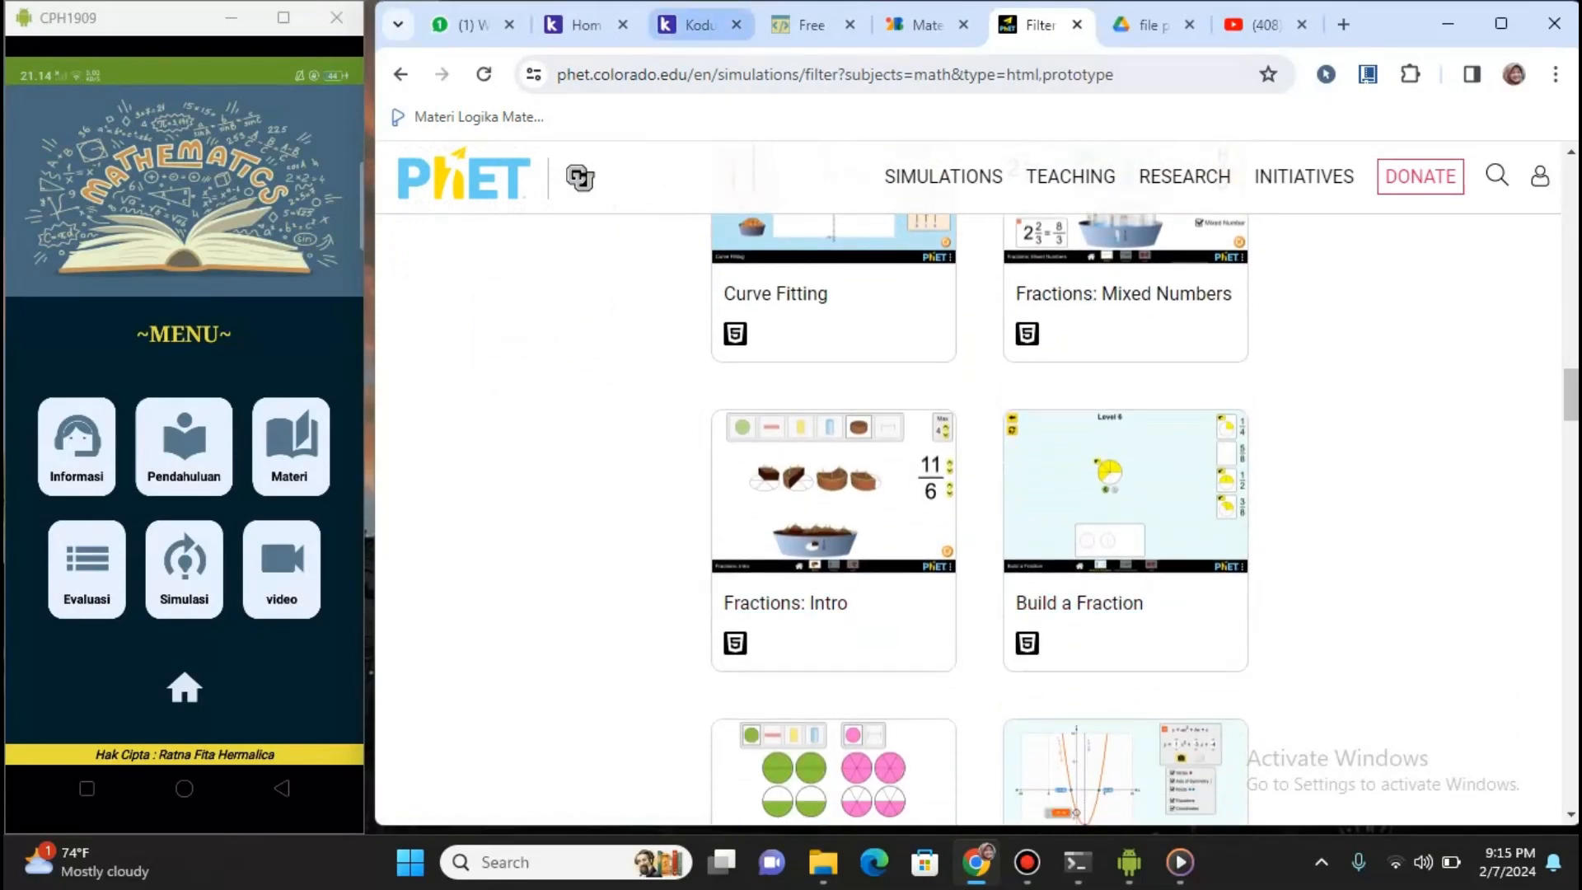
pyautogui.click(688, 25)
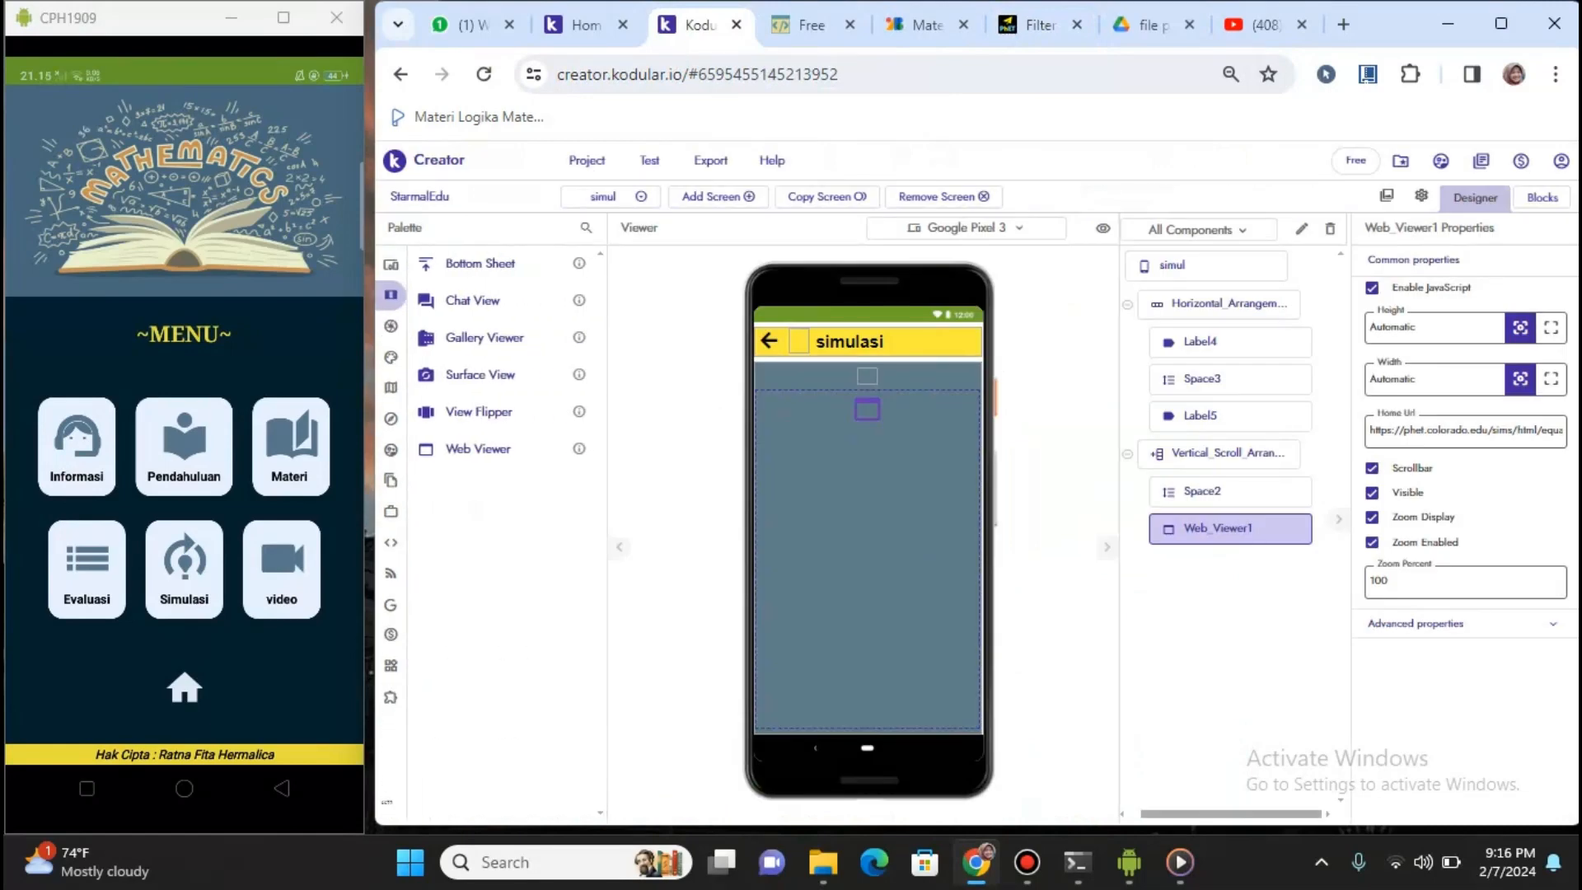
# Switch the designer to the Video screen and show the Google palette's YouTube player component
pyautogui.click(610, 197)
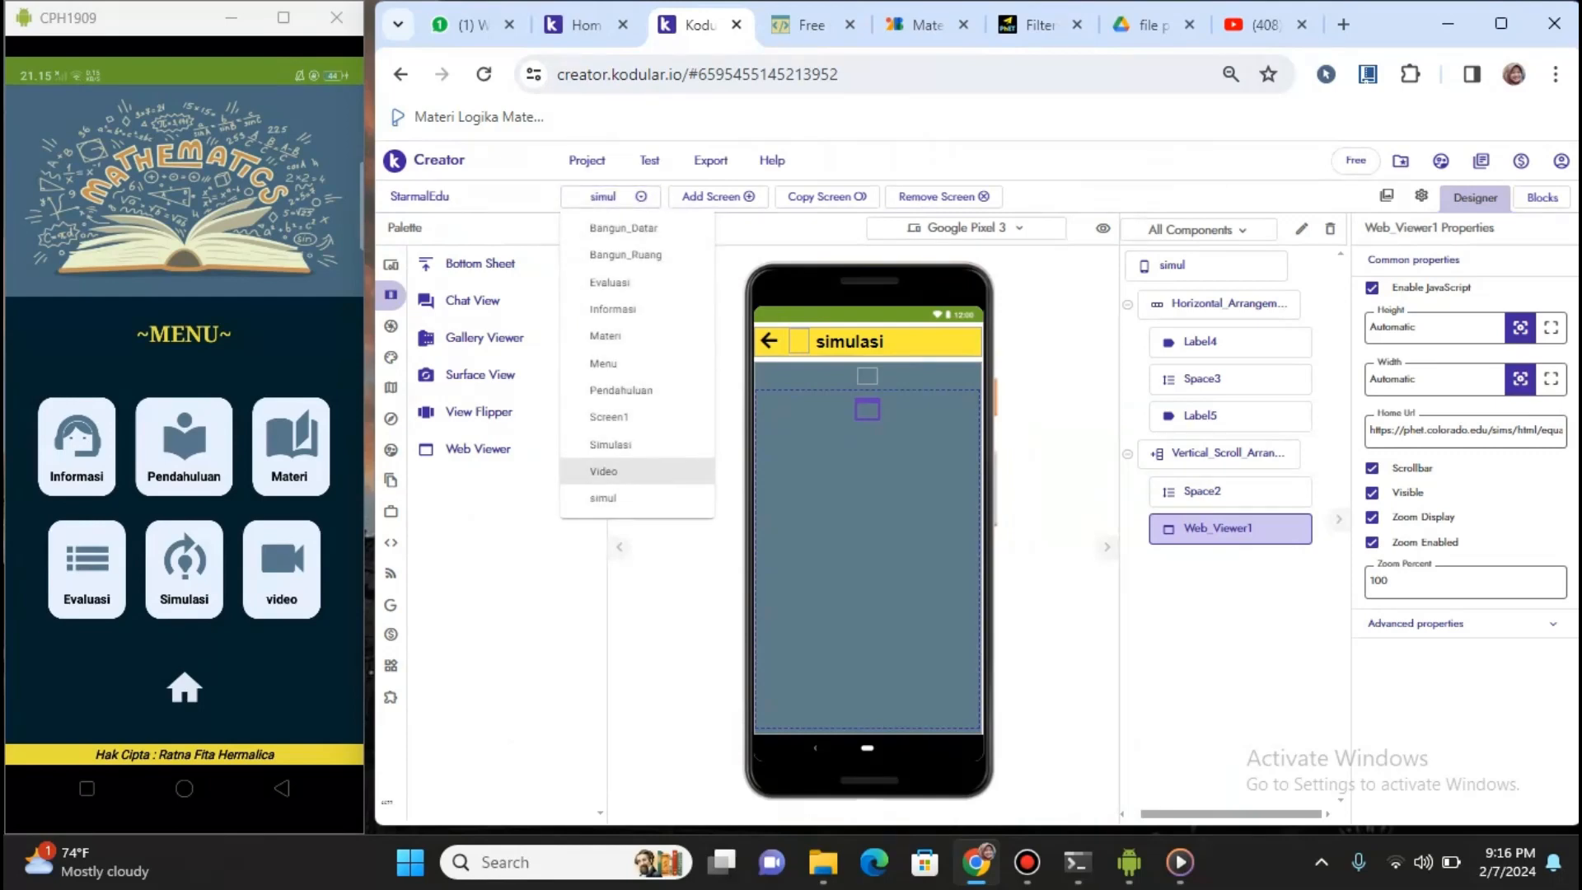
pyautogui.click(604, 471)
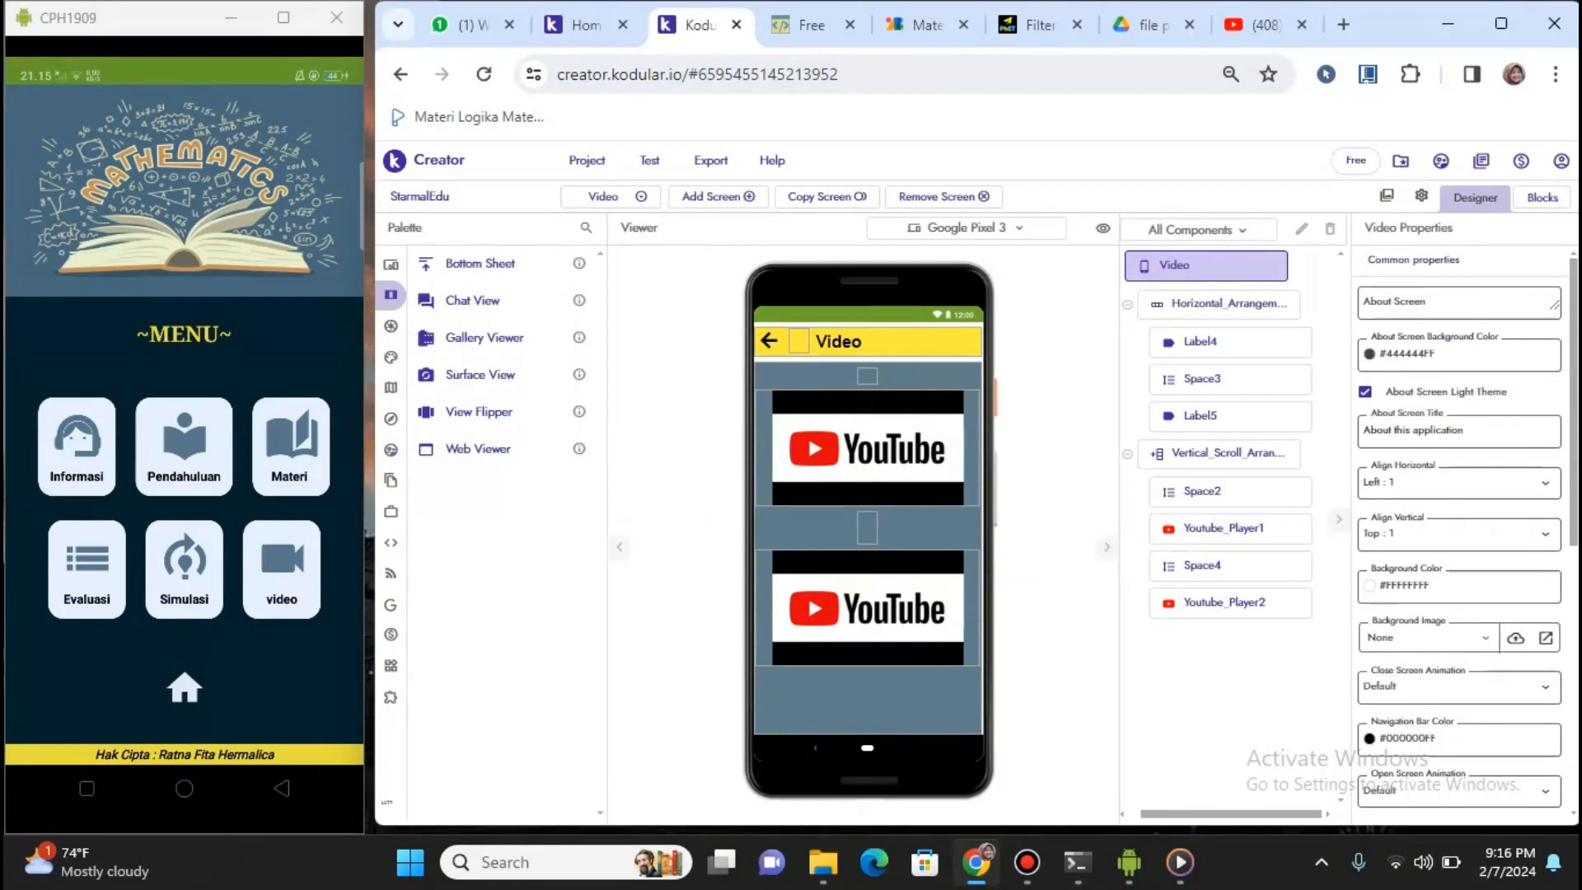
pyautogui.moveTo(392, 265)
pyautogui.moveTo(395, 550)
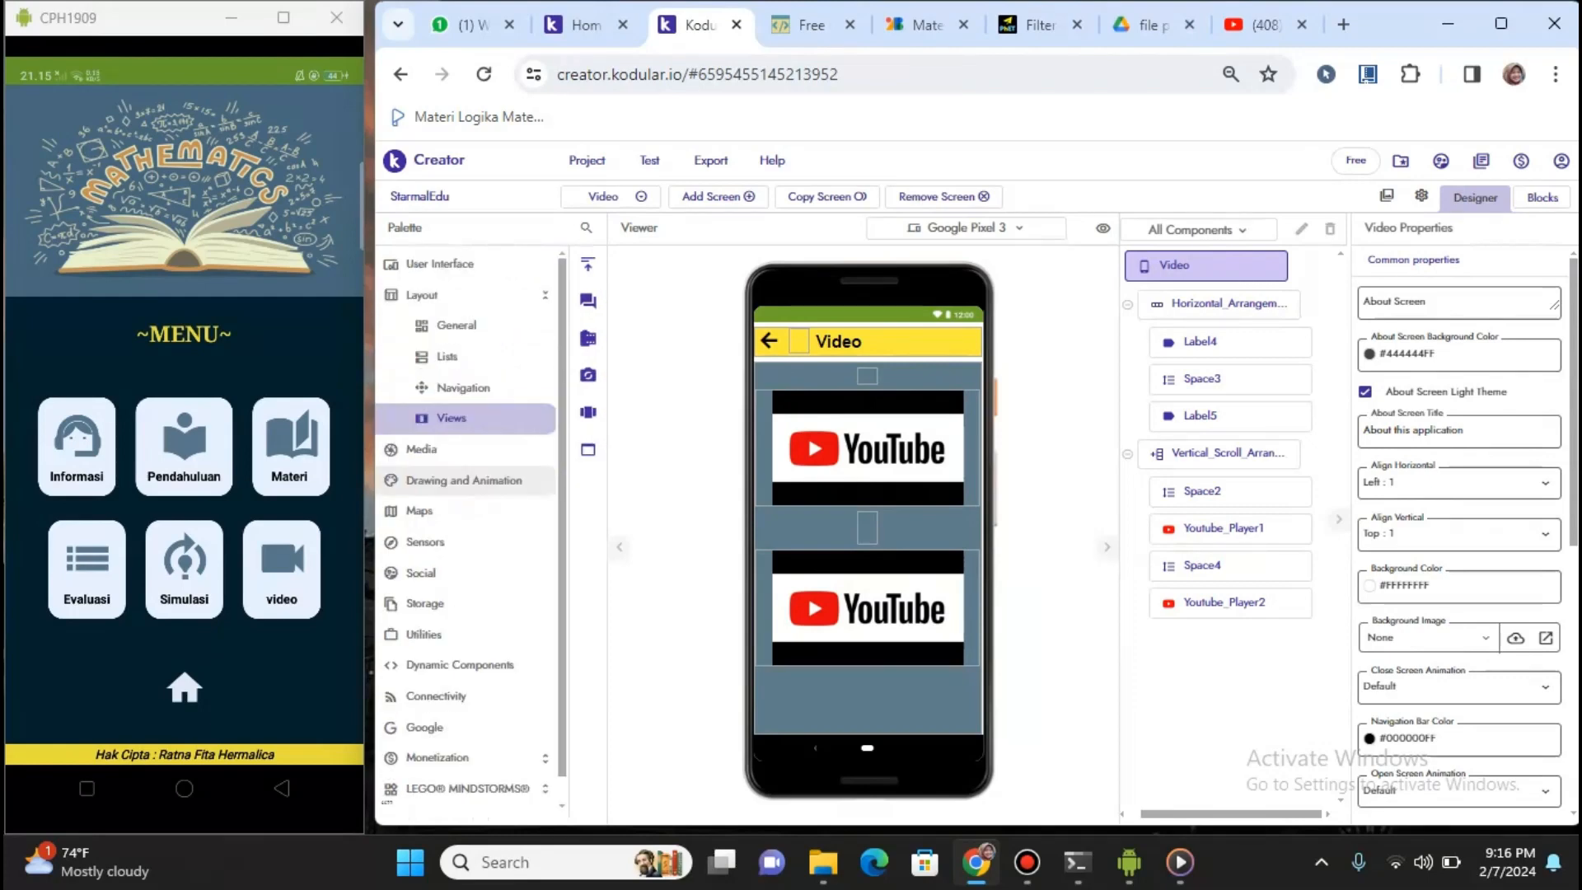
pyautogui.moveTo(397, 674)
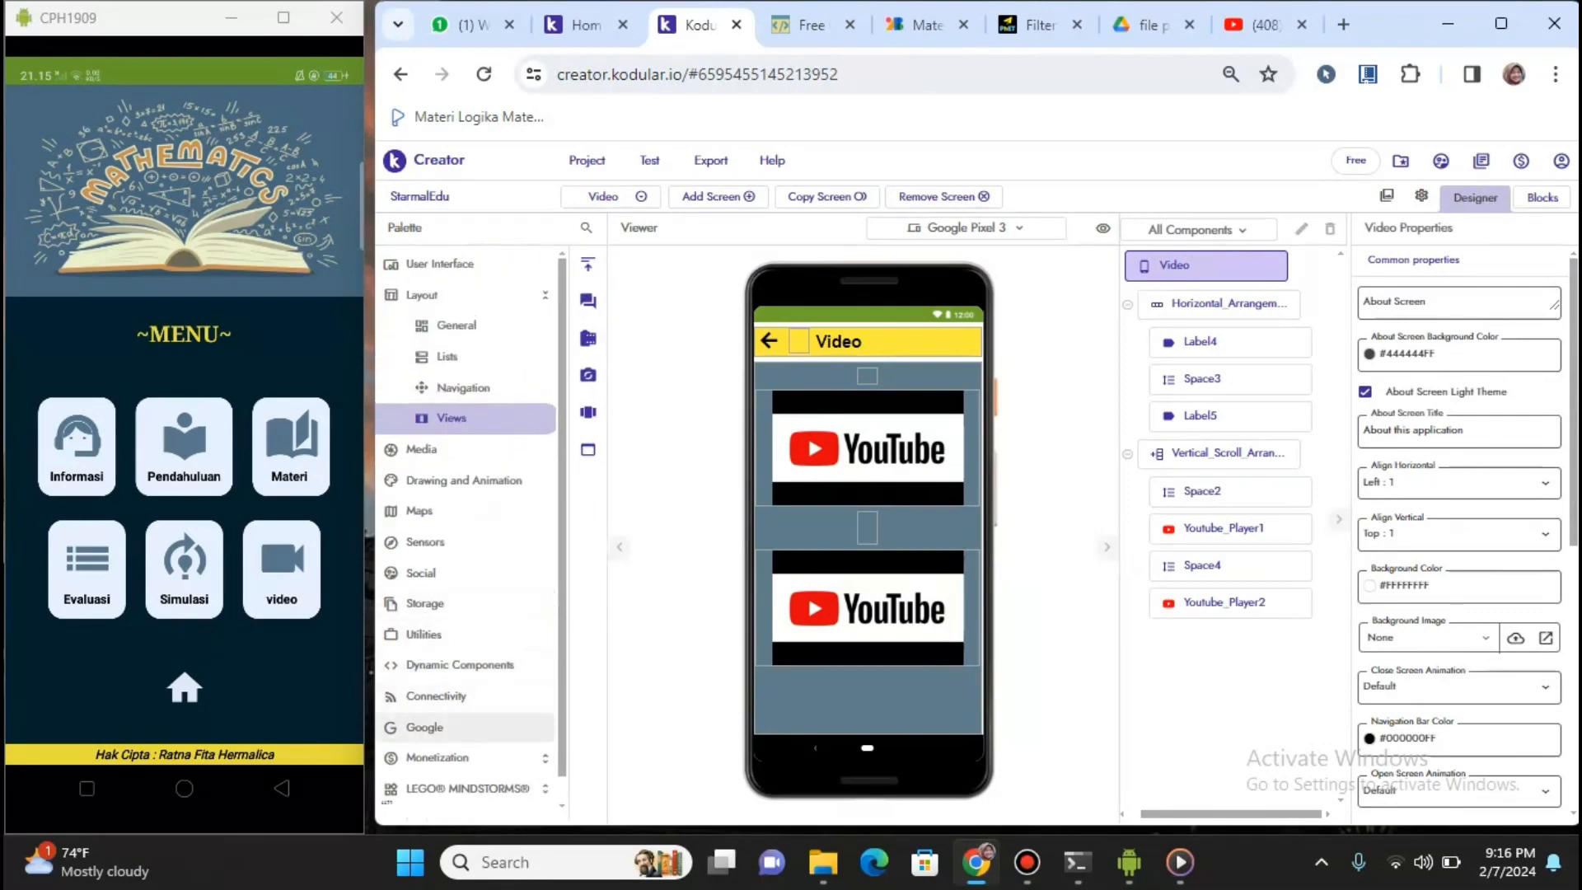
pyautogui.click(425, 728)
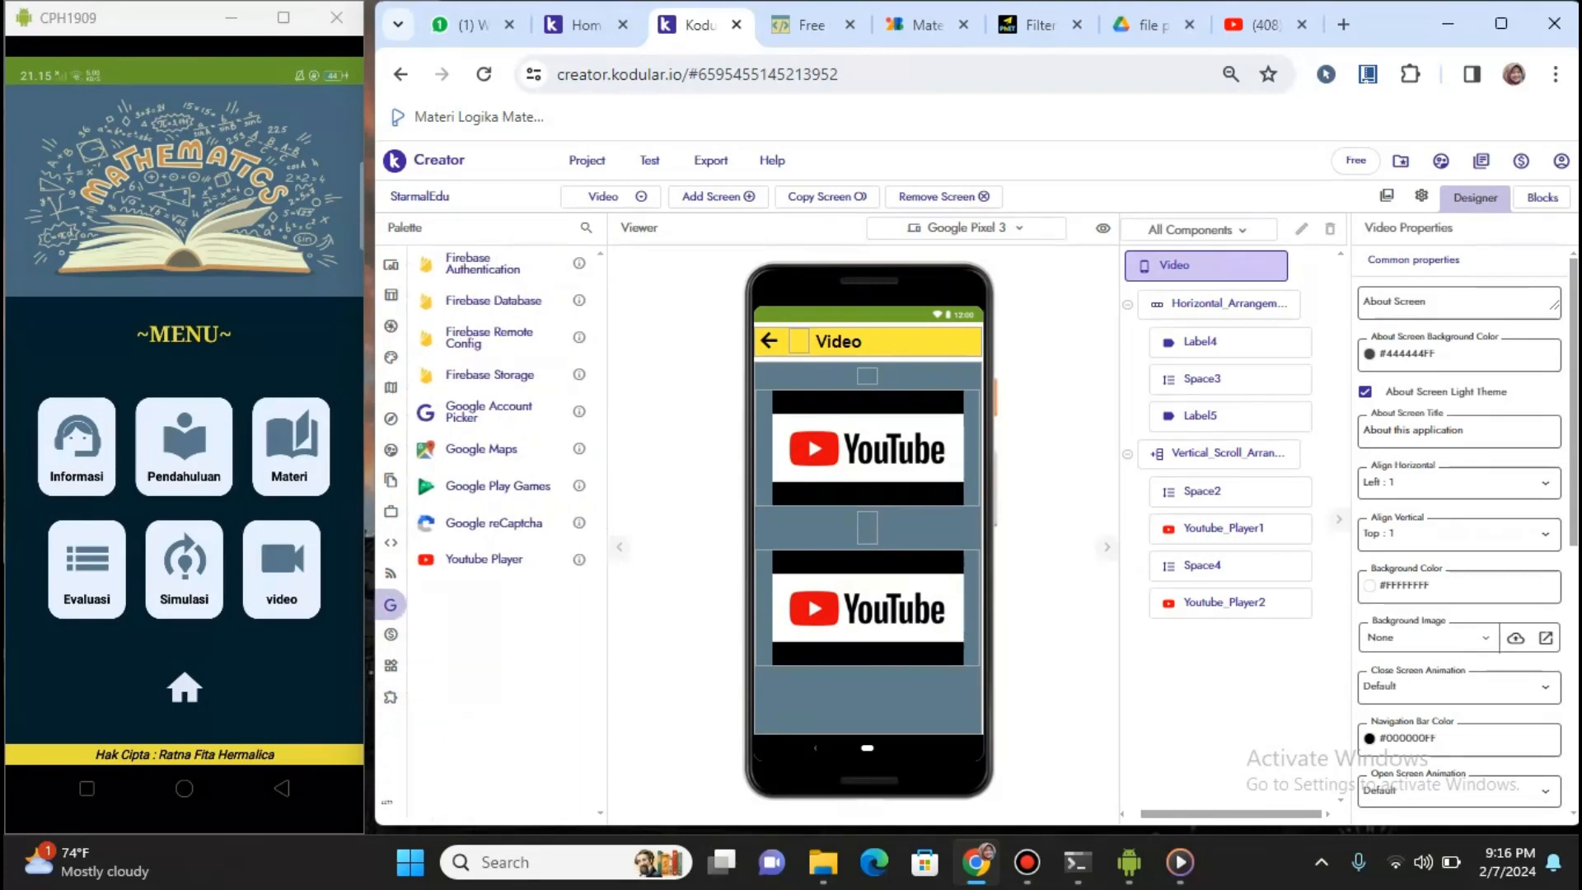
pyautogui.moveTo(484, 558)
pyautogui.mouseDown()
pyautogui.moveTo(791, 551)
pyautogui.moveTo(895, 698)
pyautogui.moveTo(759, 629)
pyautogui.moveTo(508, 555)
pyautogui.mouseUp()
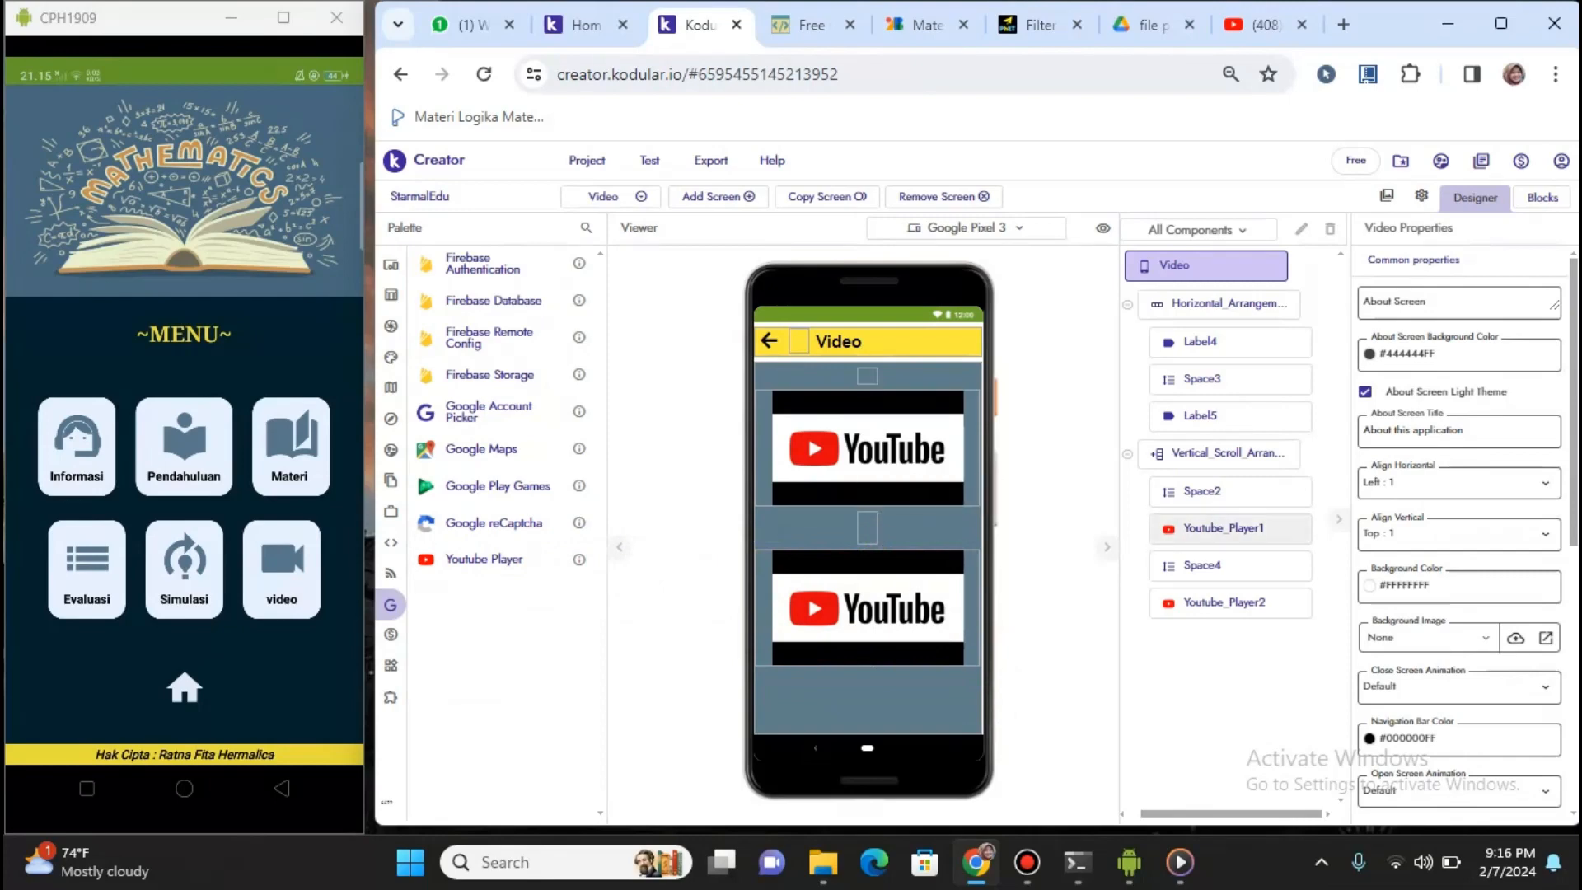
# Inspect the properties of Youtube_Player1, Space2, Youtube_Player2 and Label4
pyautogui.click(1224, 530)
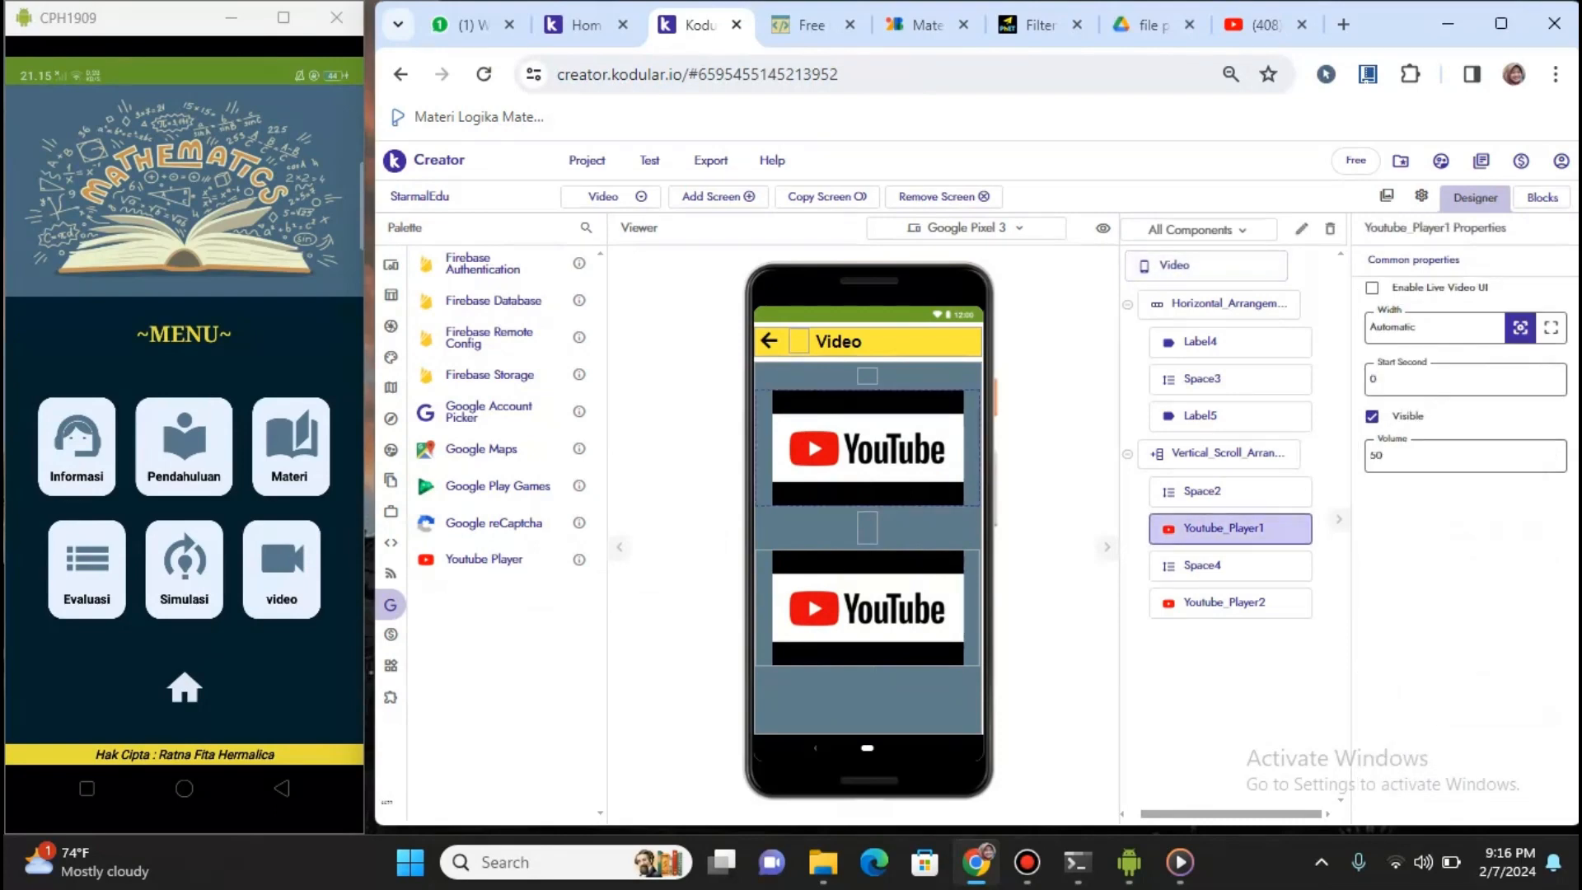
pyautogui.click(1220, 491)
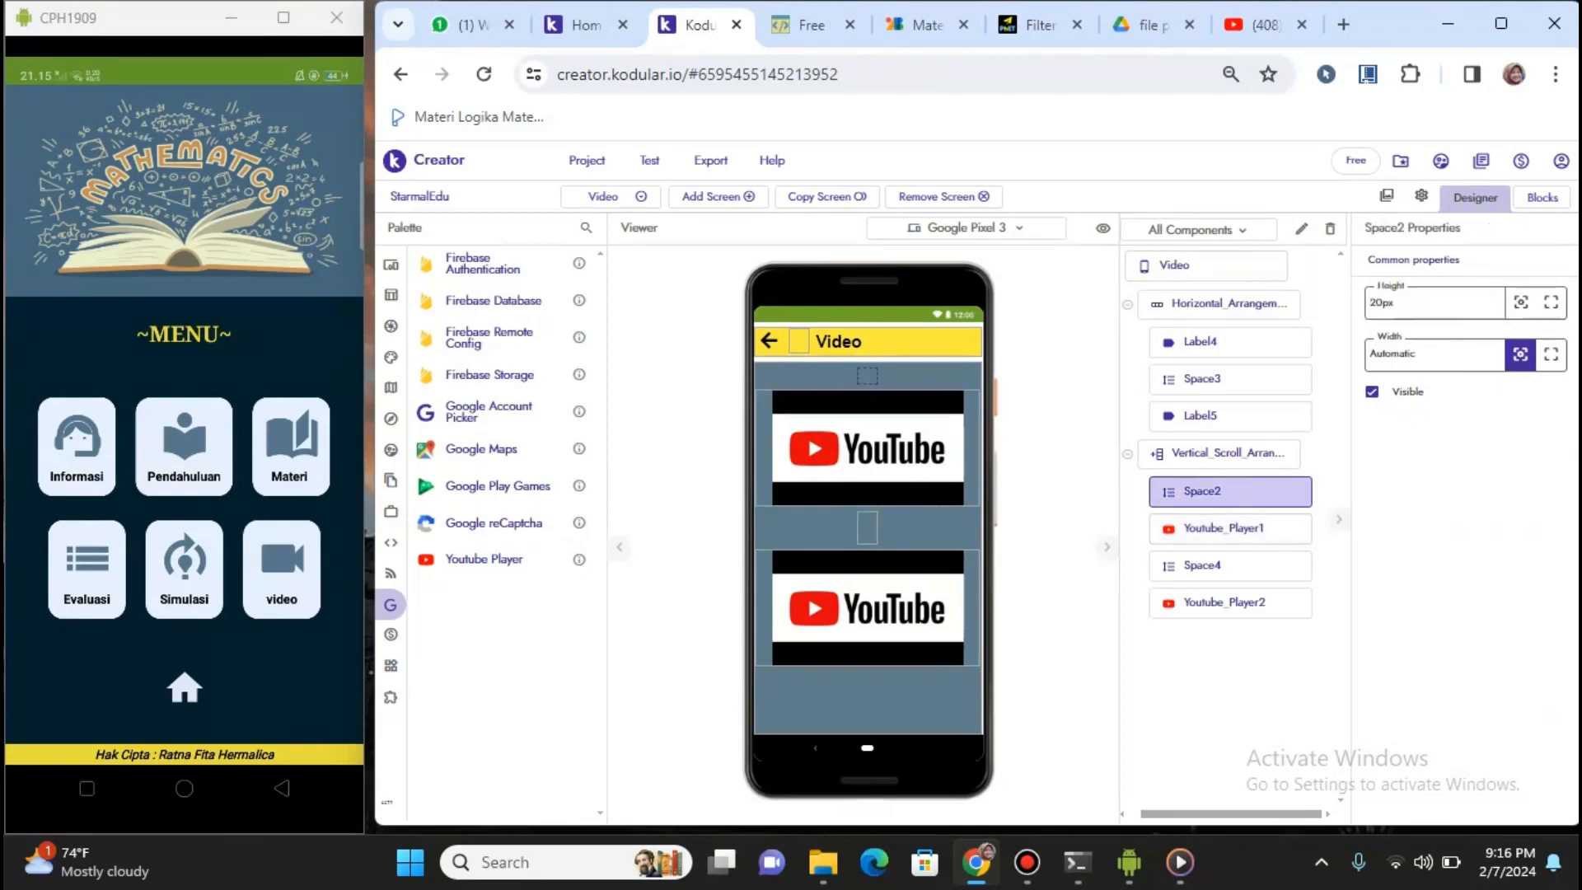
pyautogui.click(1224, 530)
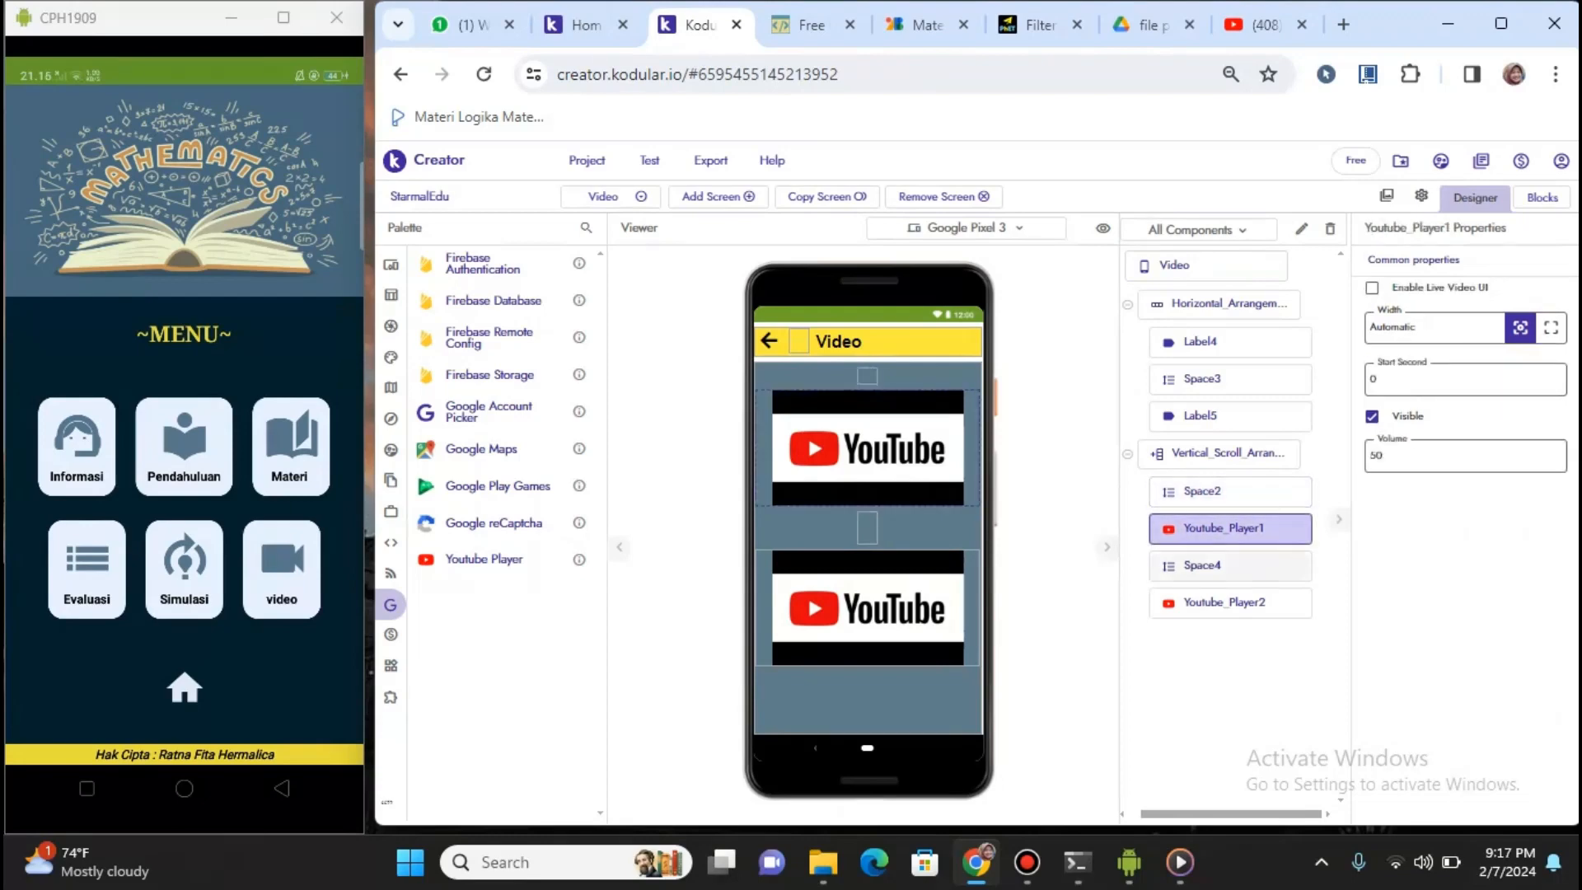
pyautogui.click(1229, 603)
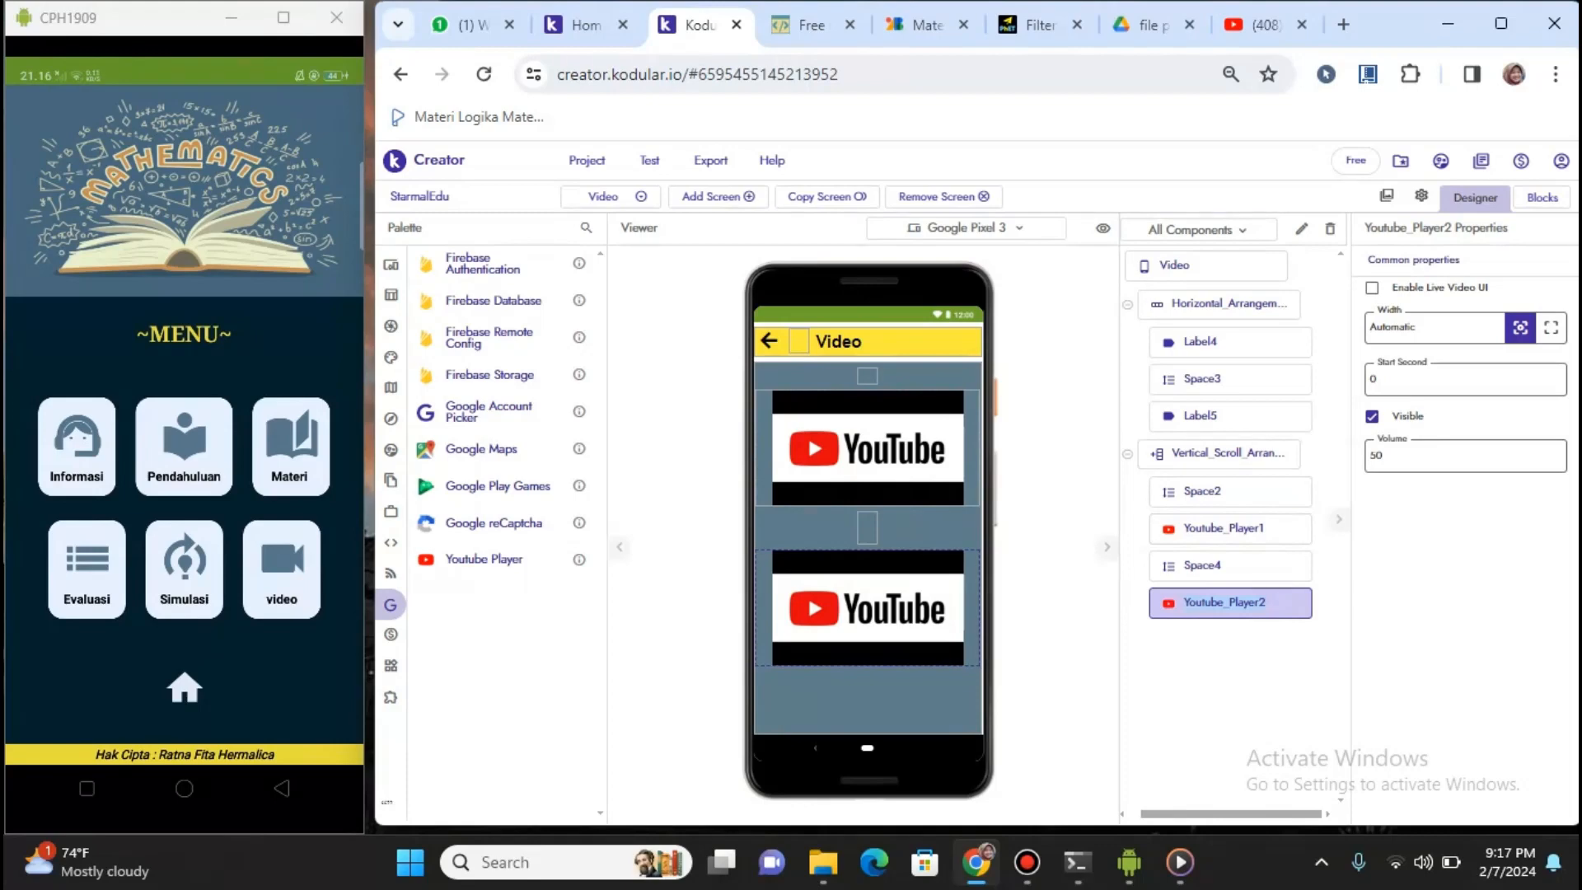
pyautogui.click(1230, 342)
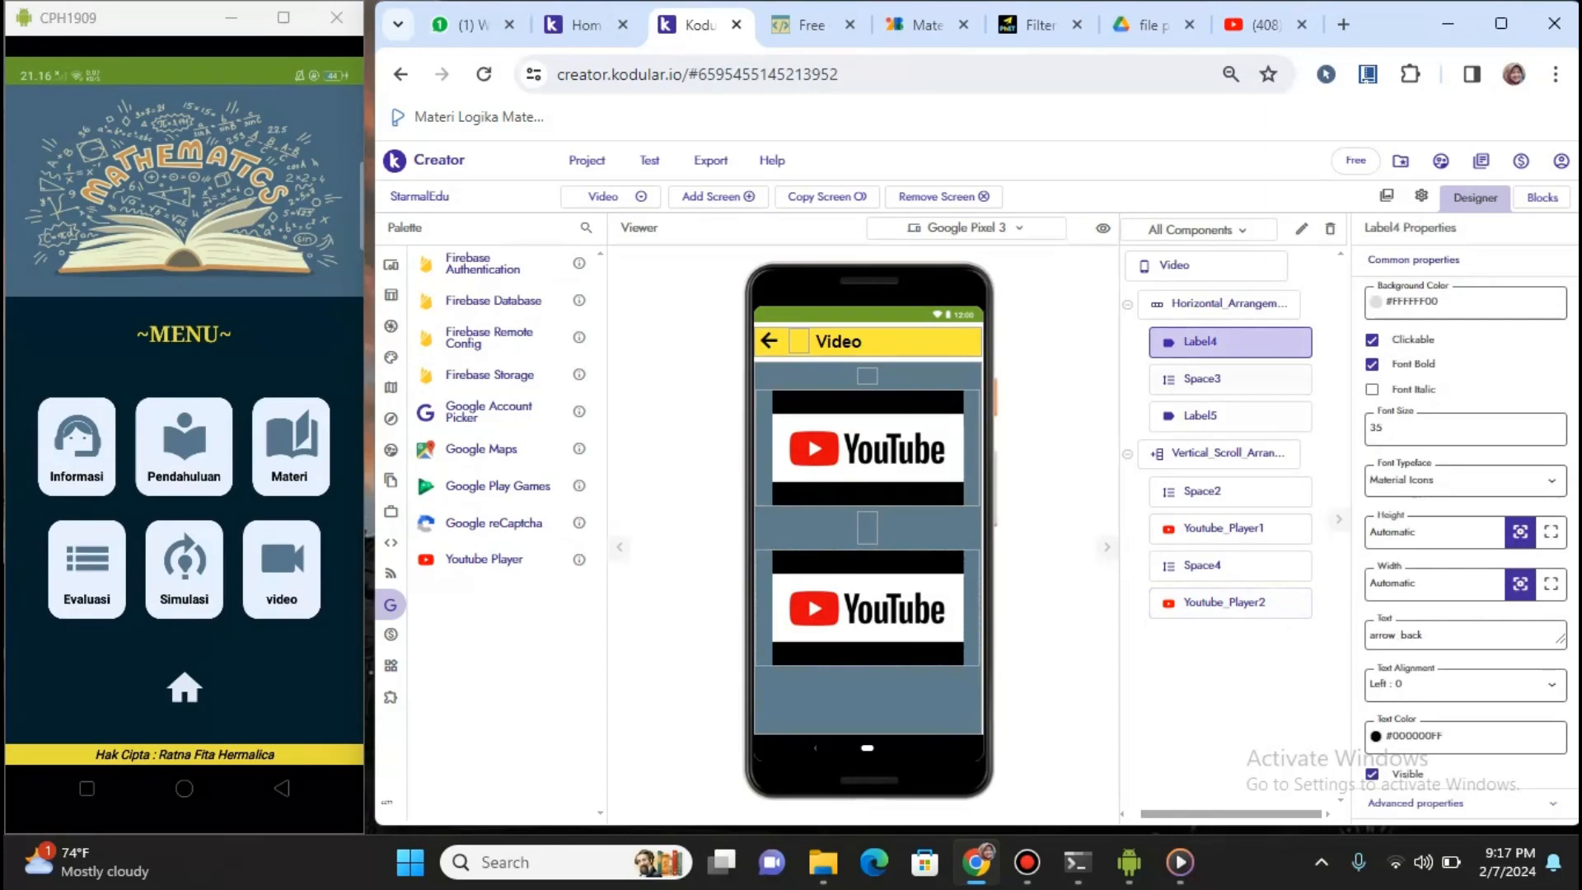
pyautogui.click(1228, 529)
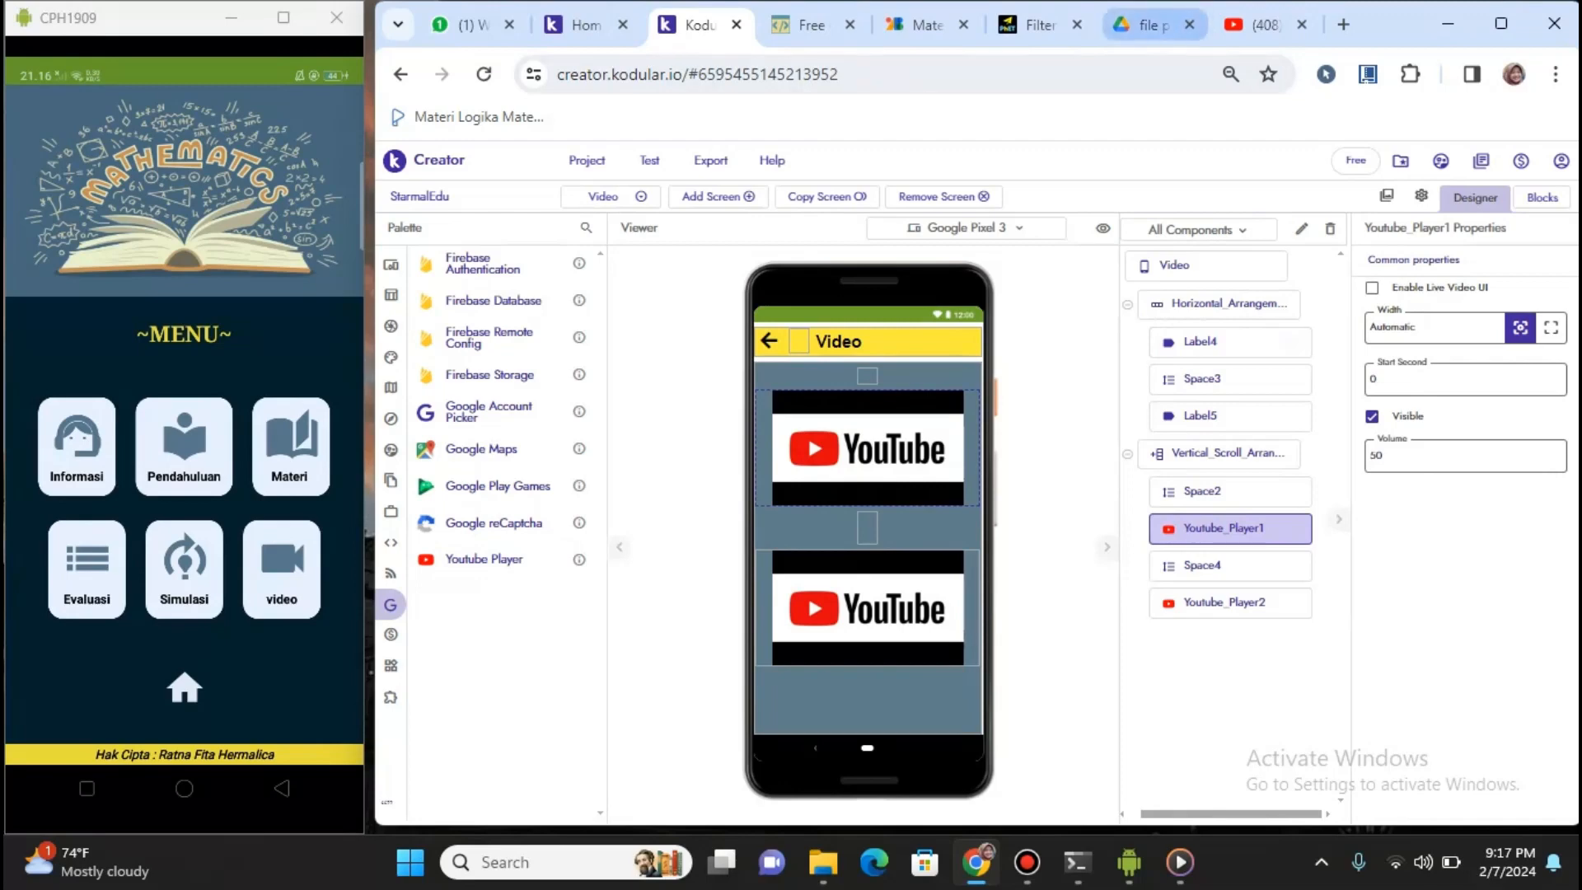
# Glance at the YouTube search results, then delete Youtube_Player3 from the Video screen
pyautogui.click(1257, 25)
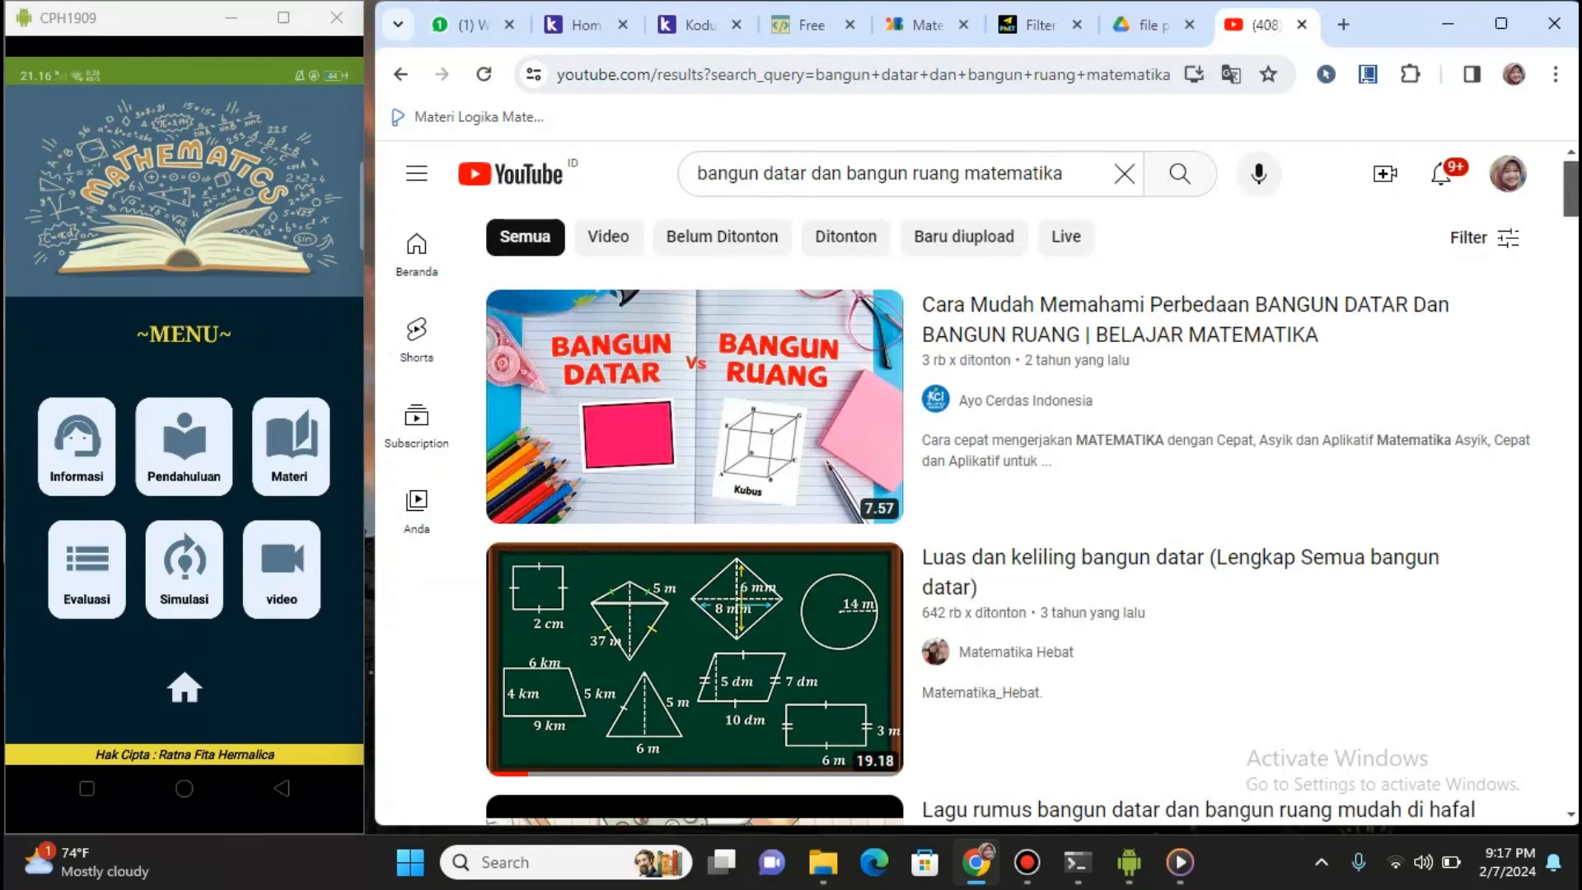
pyautogui.click(697, 25)
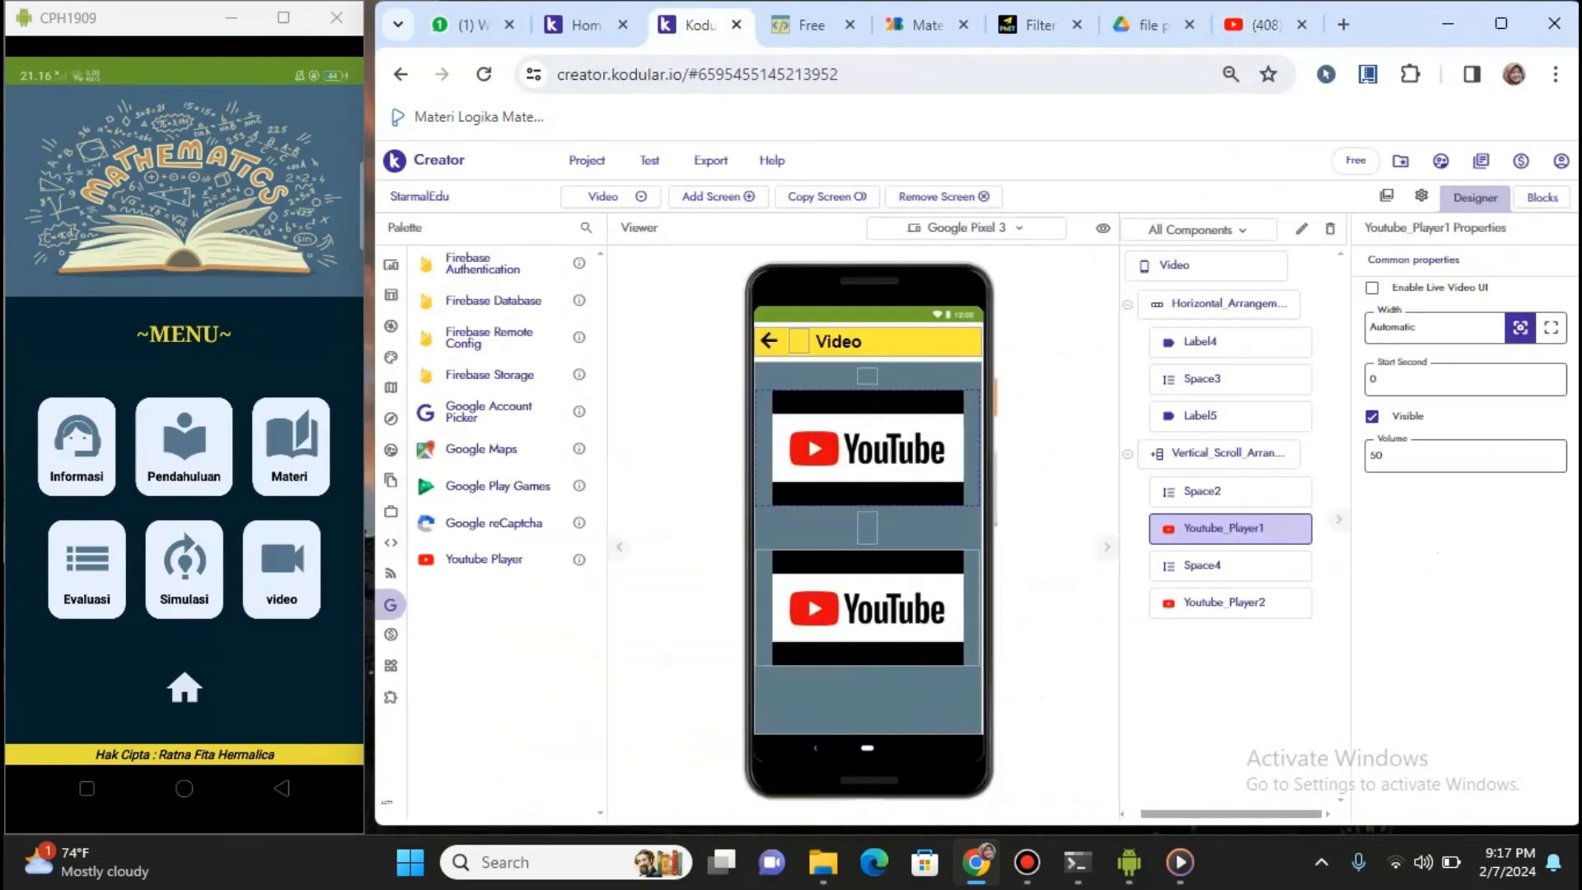
pyautogui.moveTo(426, 558); pyautogui.dragTo(775, 697)
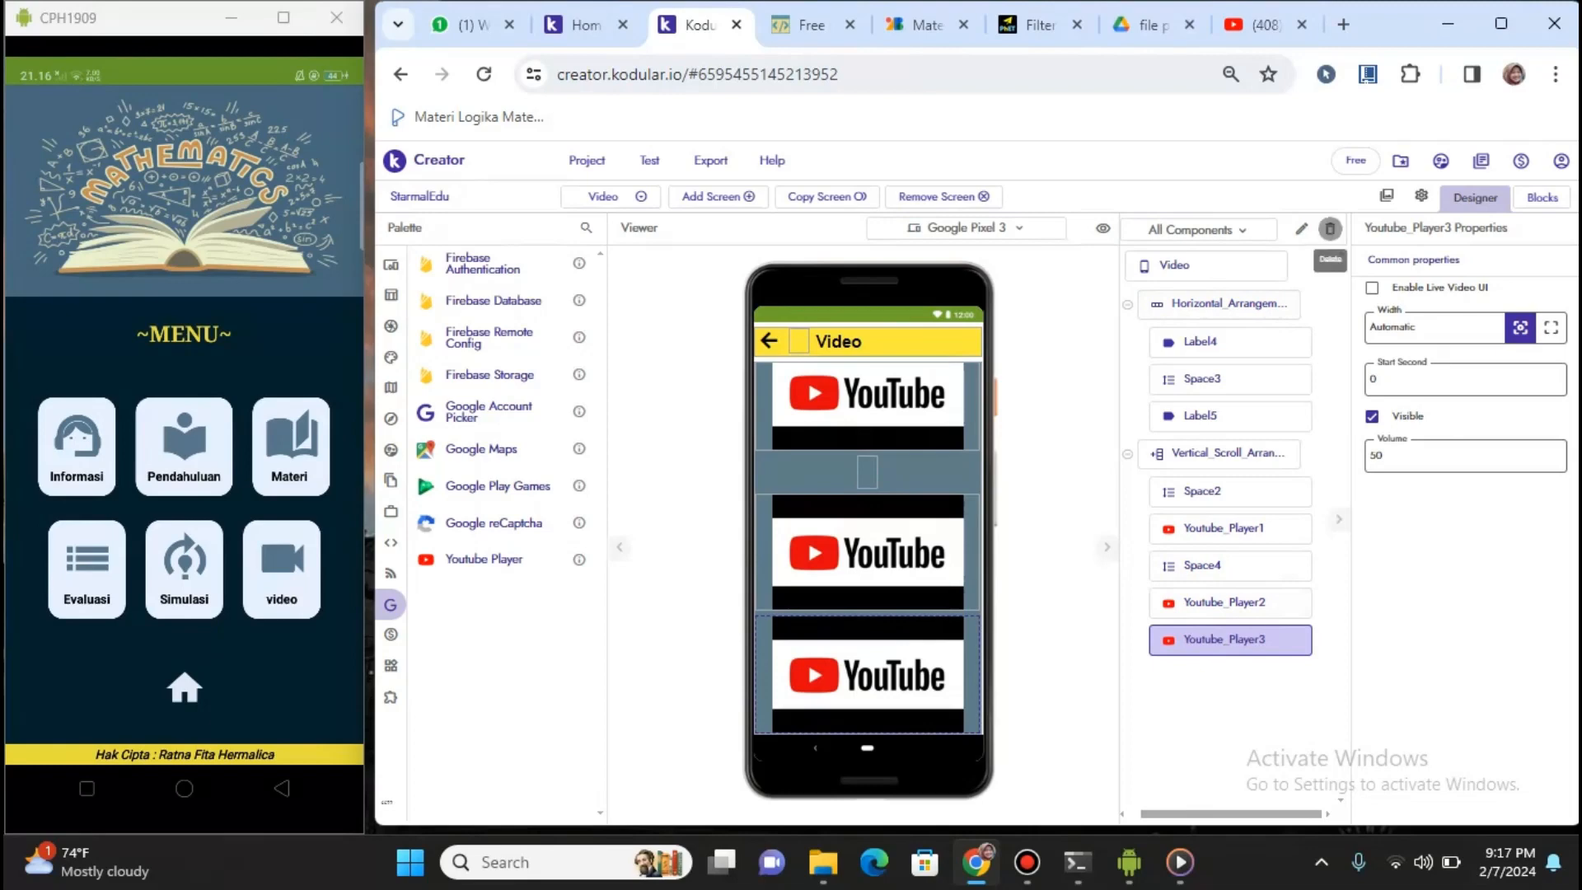
pyautogui.click(1330, 228)
pyautogui.click(1105, 554)
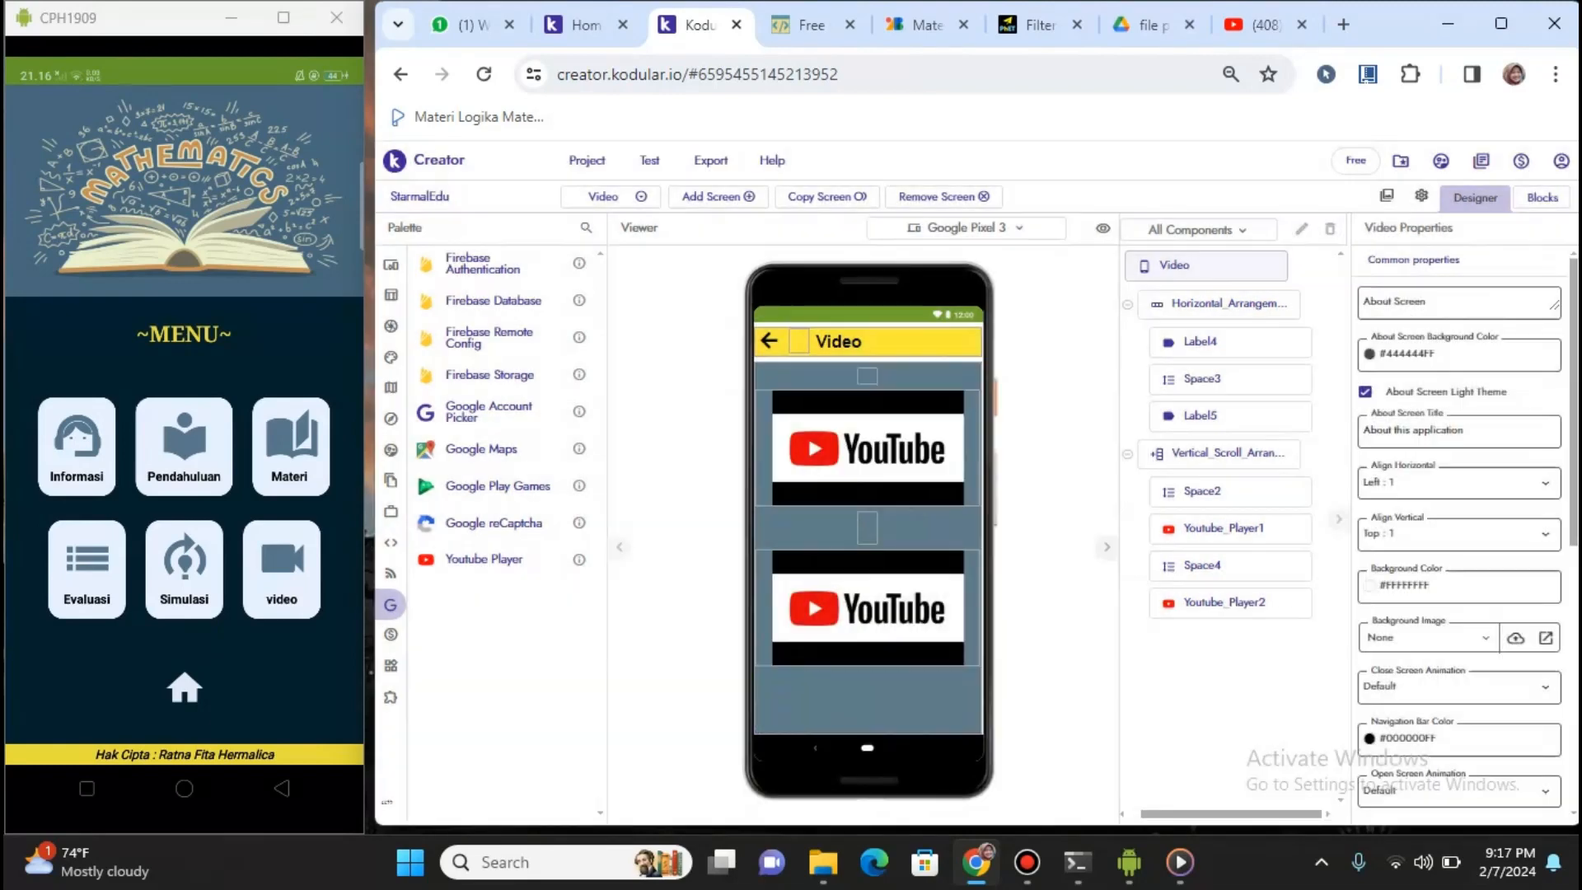
# Expand the Layout palette category to show its Views arrangements
pyautogui.moveTo(395, 325)
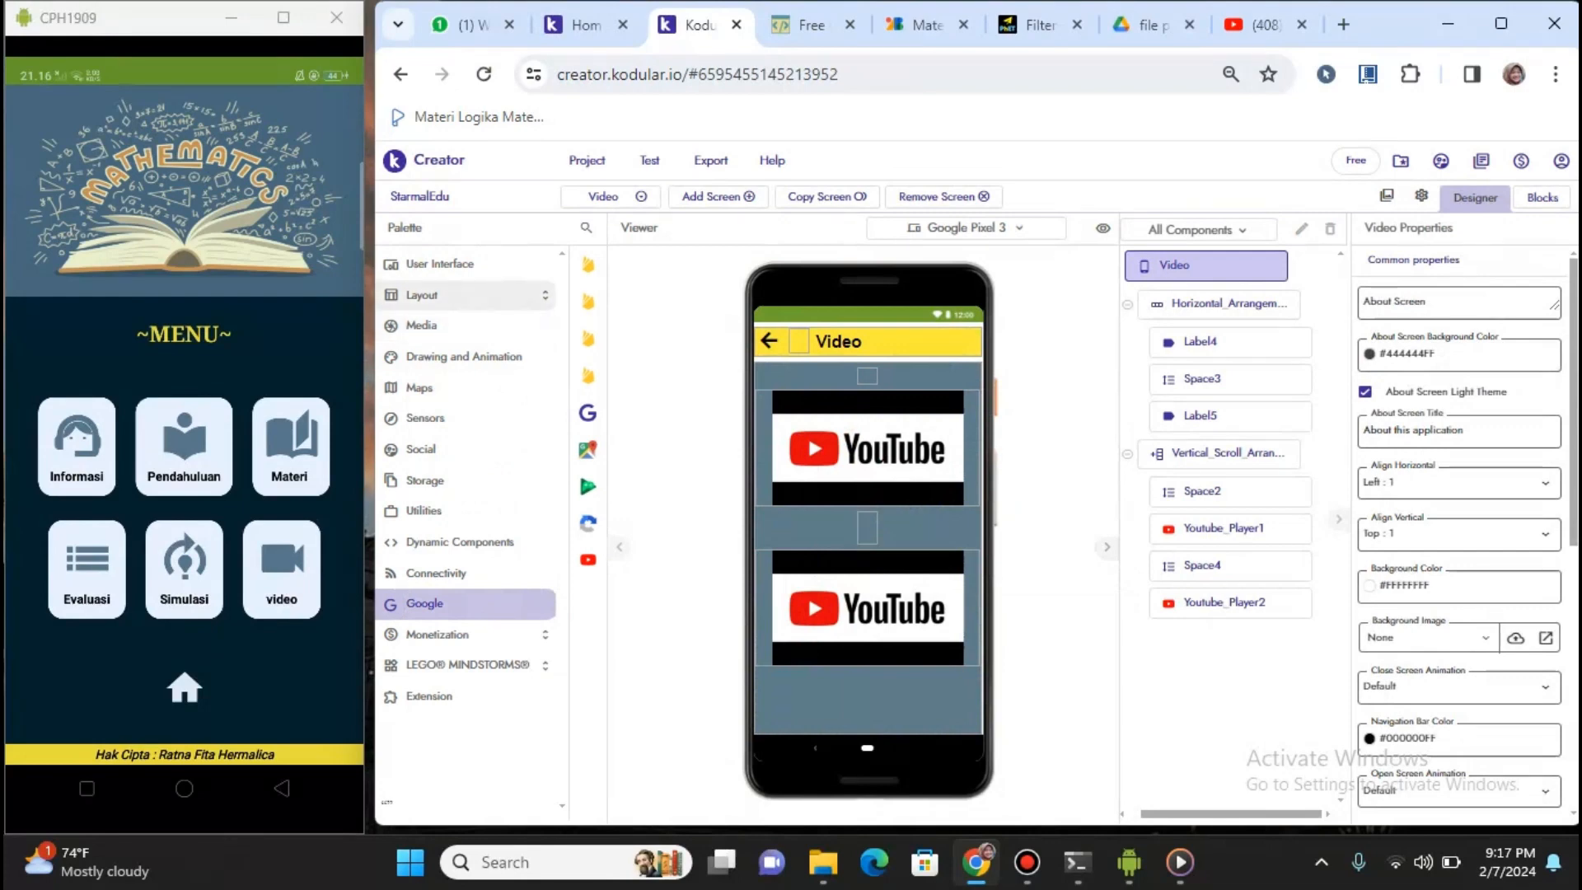
pyautogui.click(422, 295)
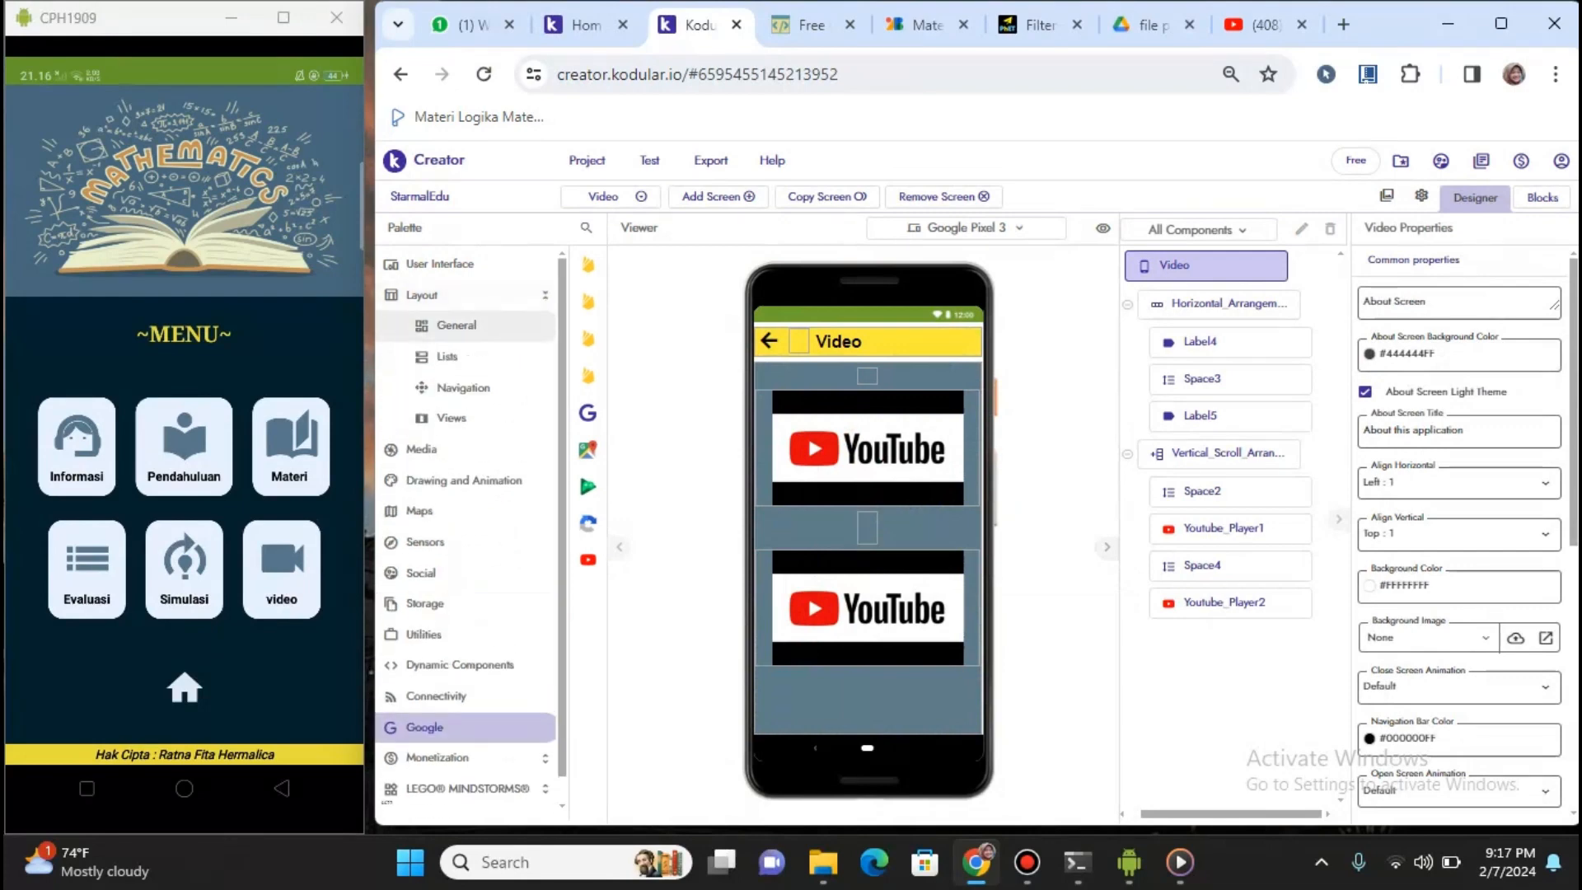
pyautogui.click(451, 419)
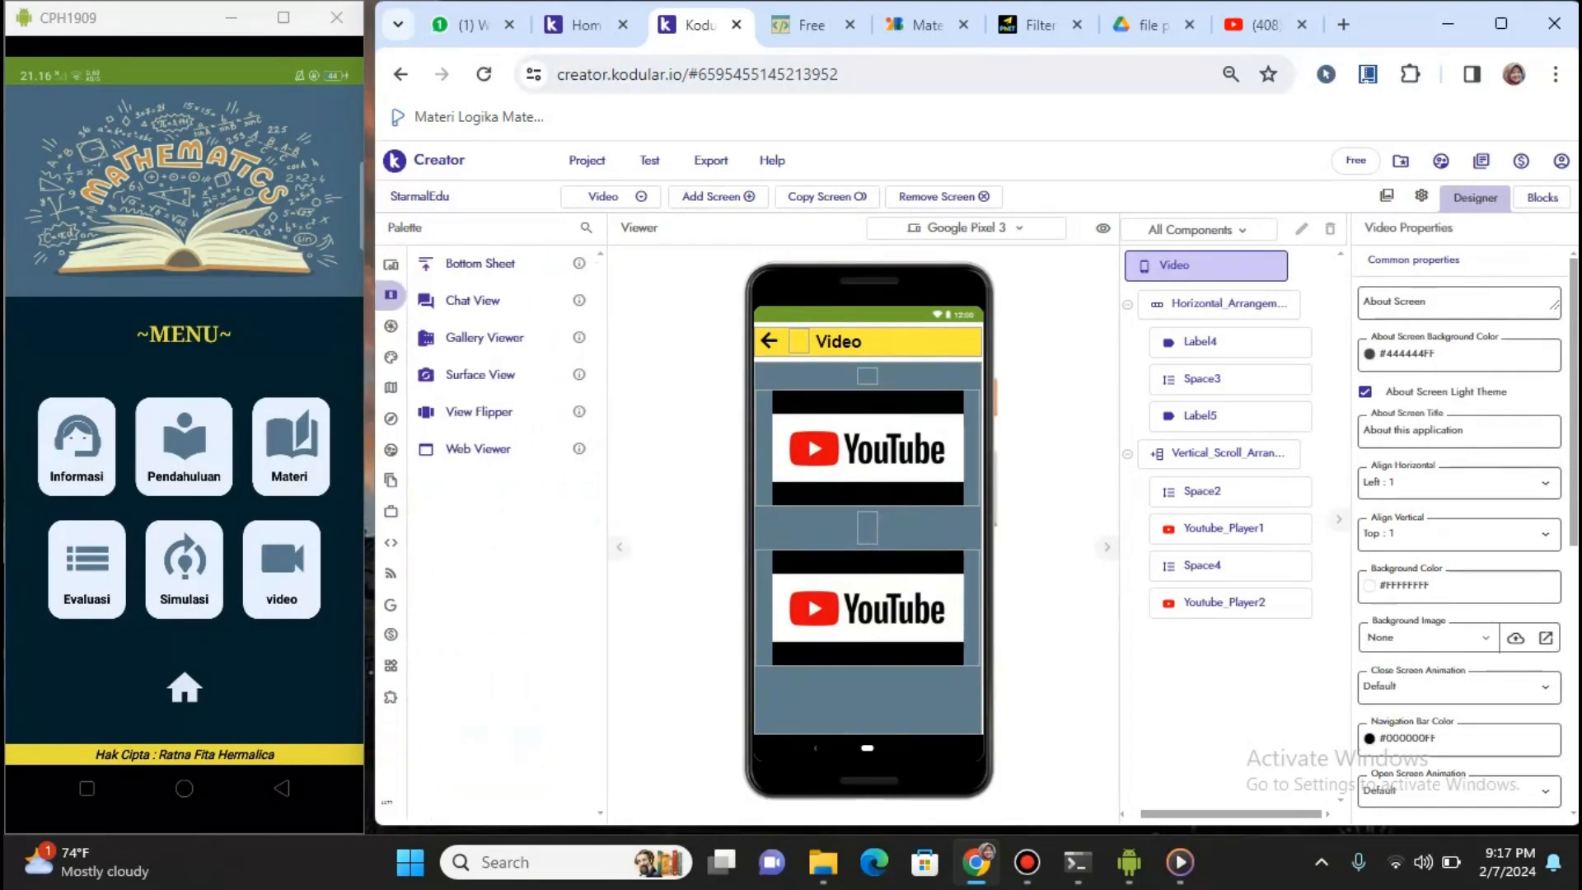
pyautogui.click(610, 196)
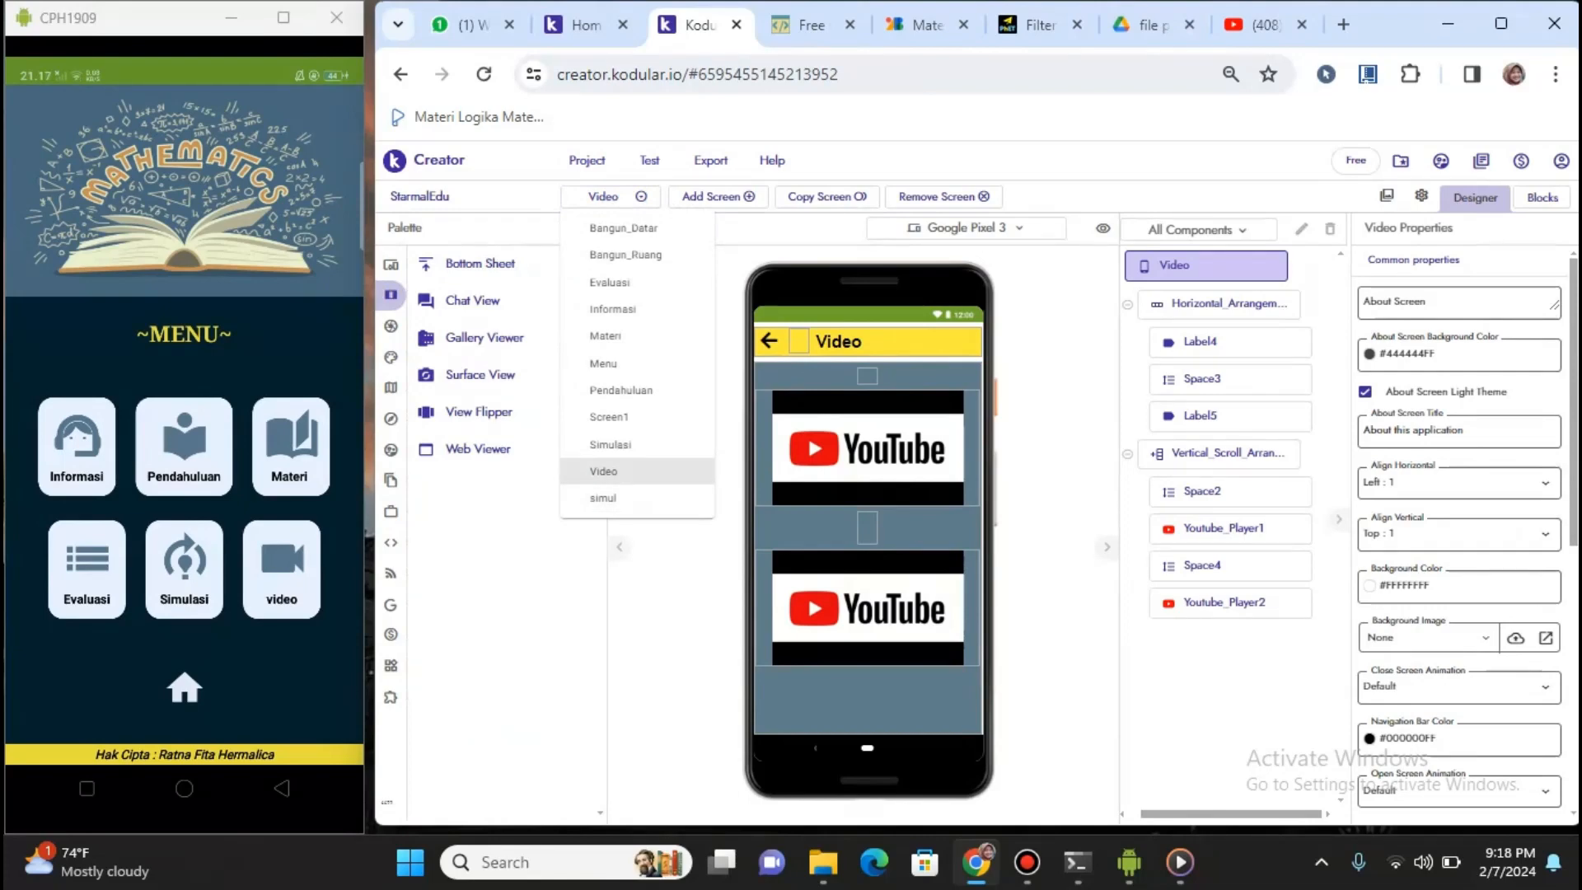
# Glance at the simul screen, return to the Video screen, and open its Blocks editor
pyautogui.click(606, 498)
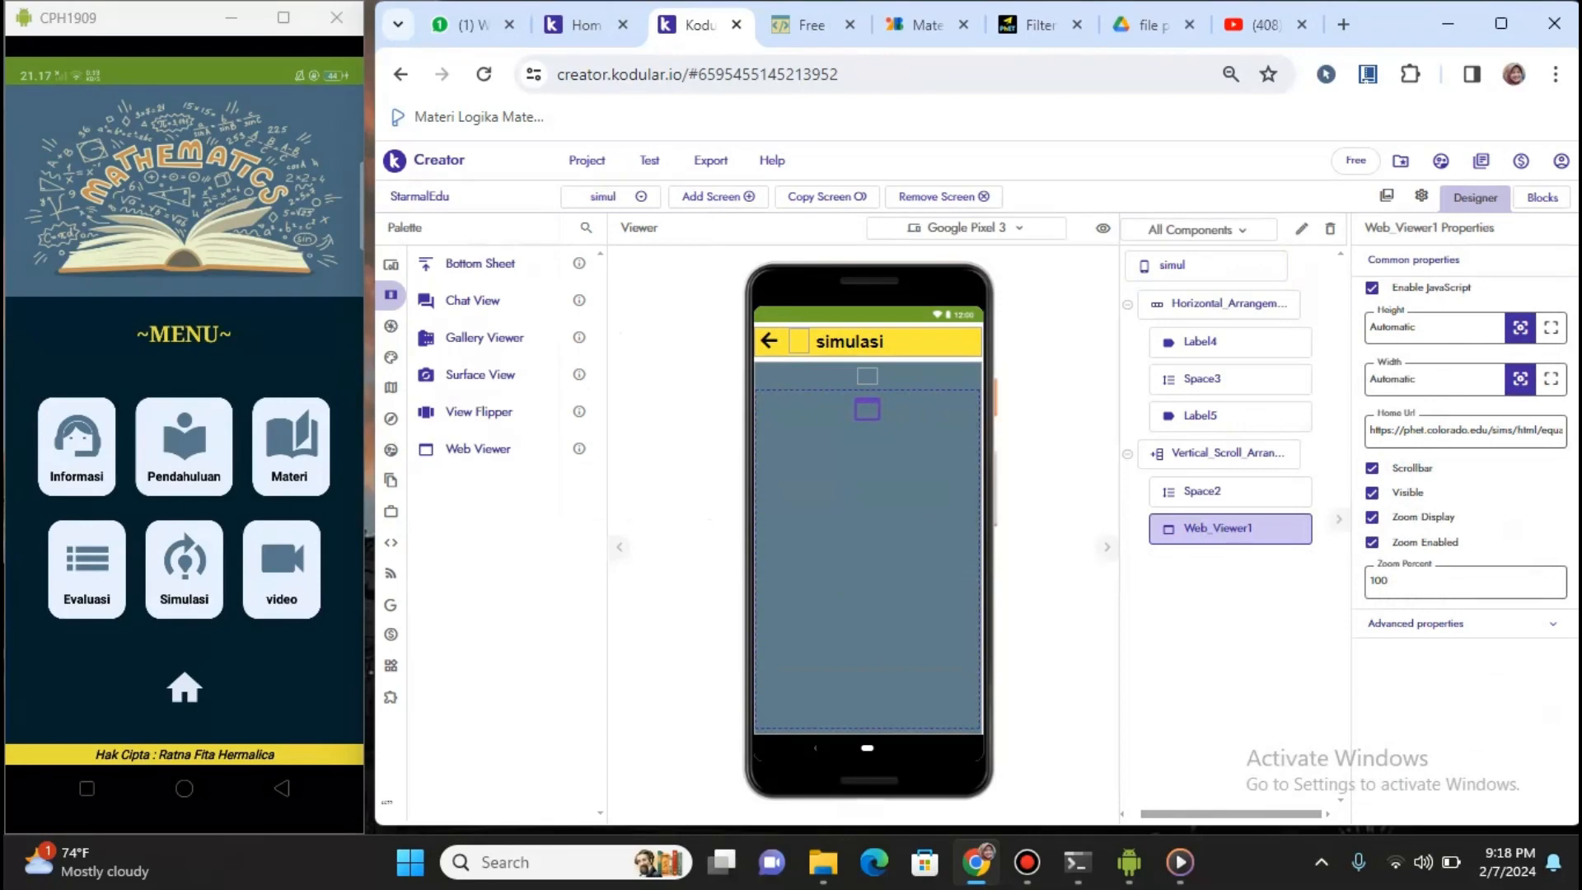
pyautogui.click(610, 196)
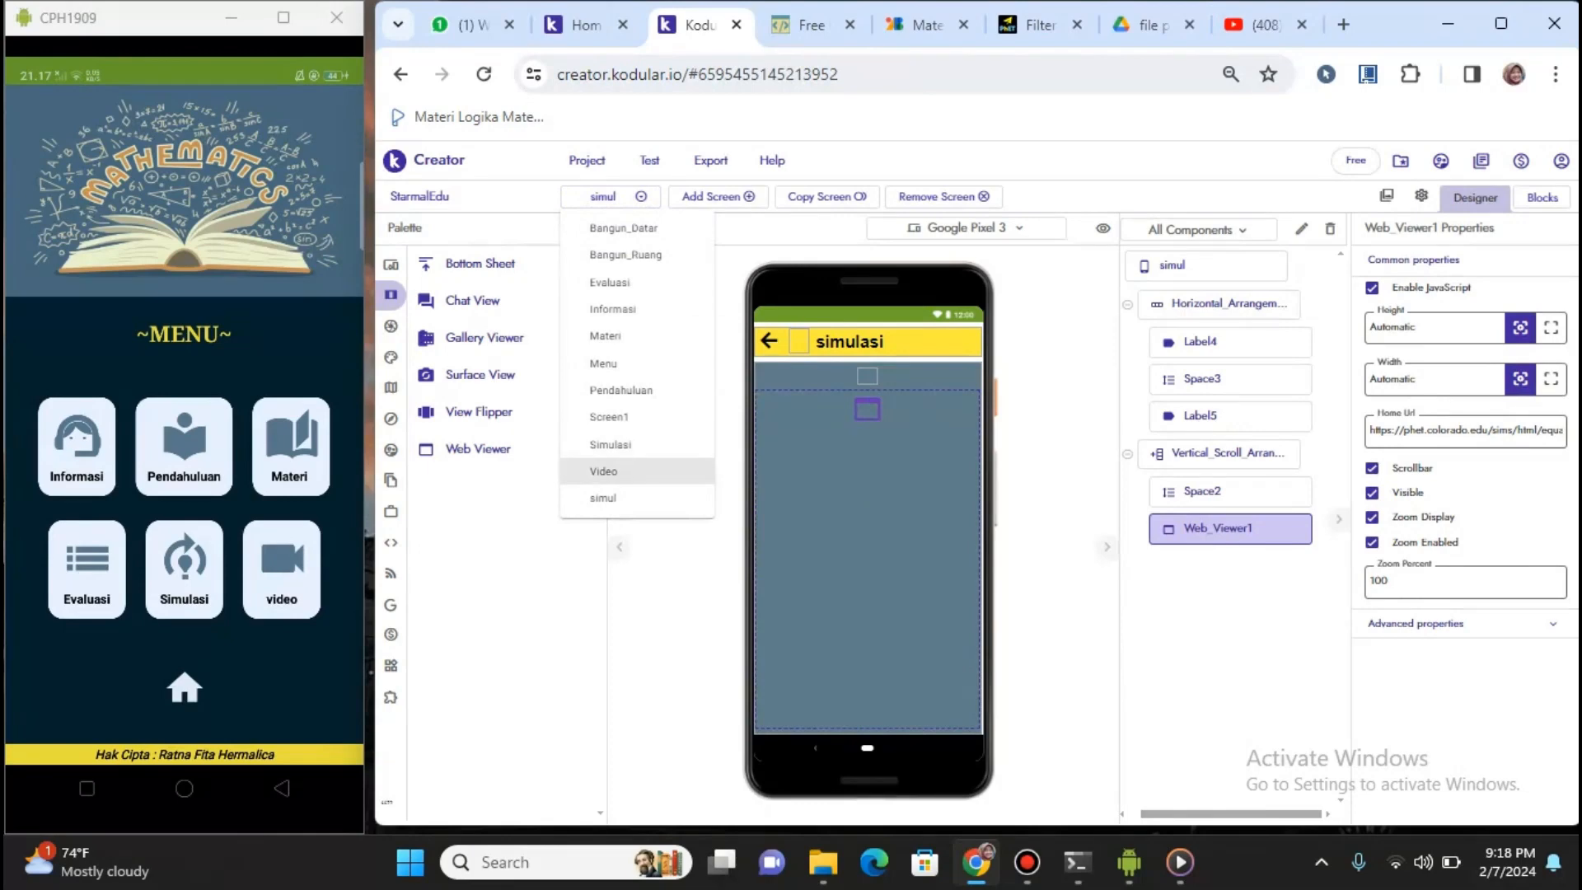
pyautogui.click(606, 472)
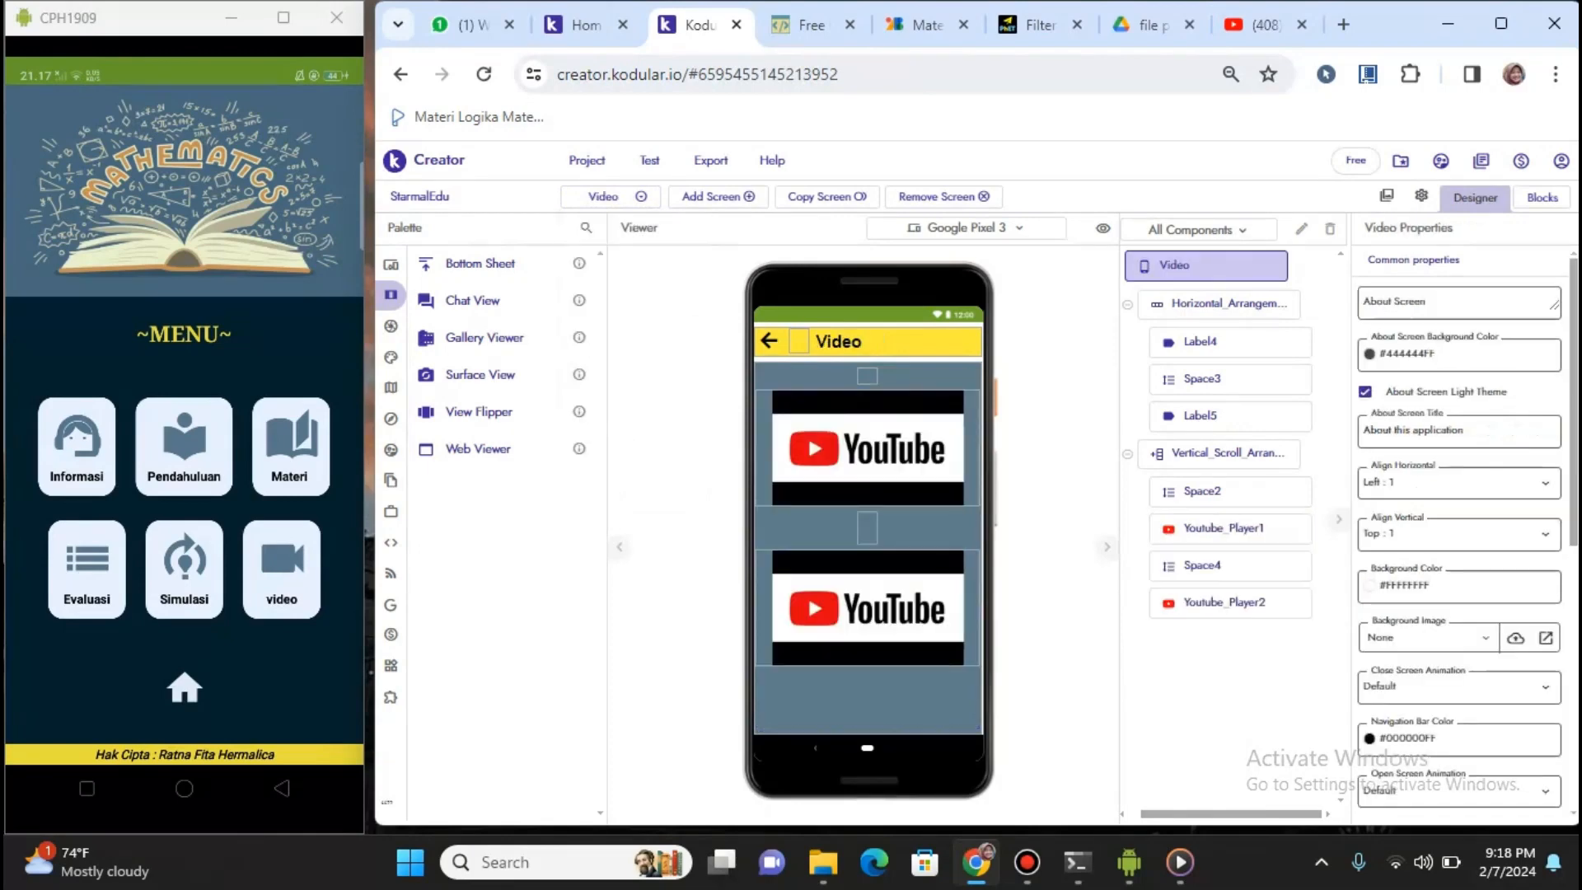
pyautogui.click(1542, 197)
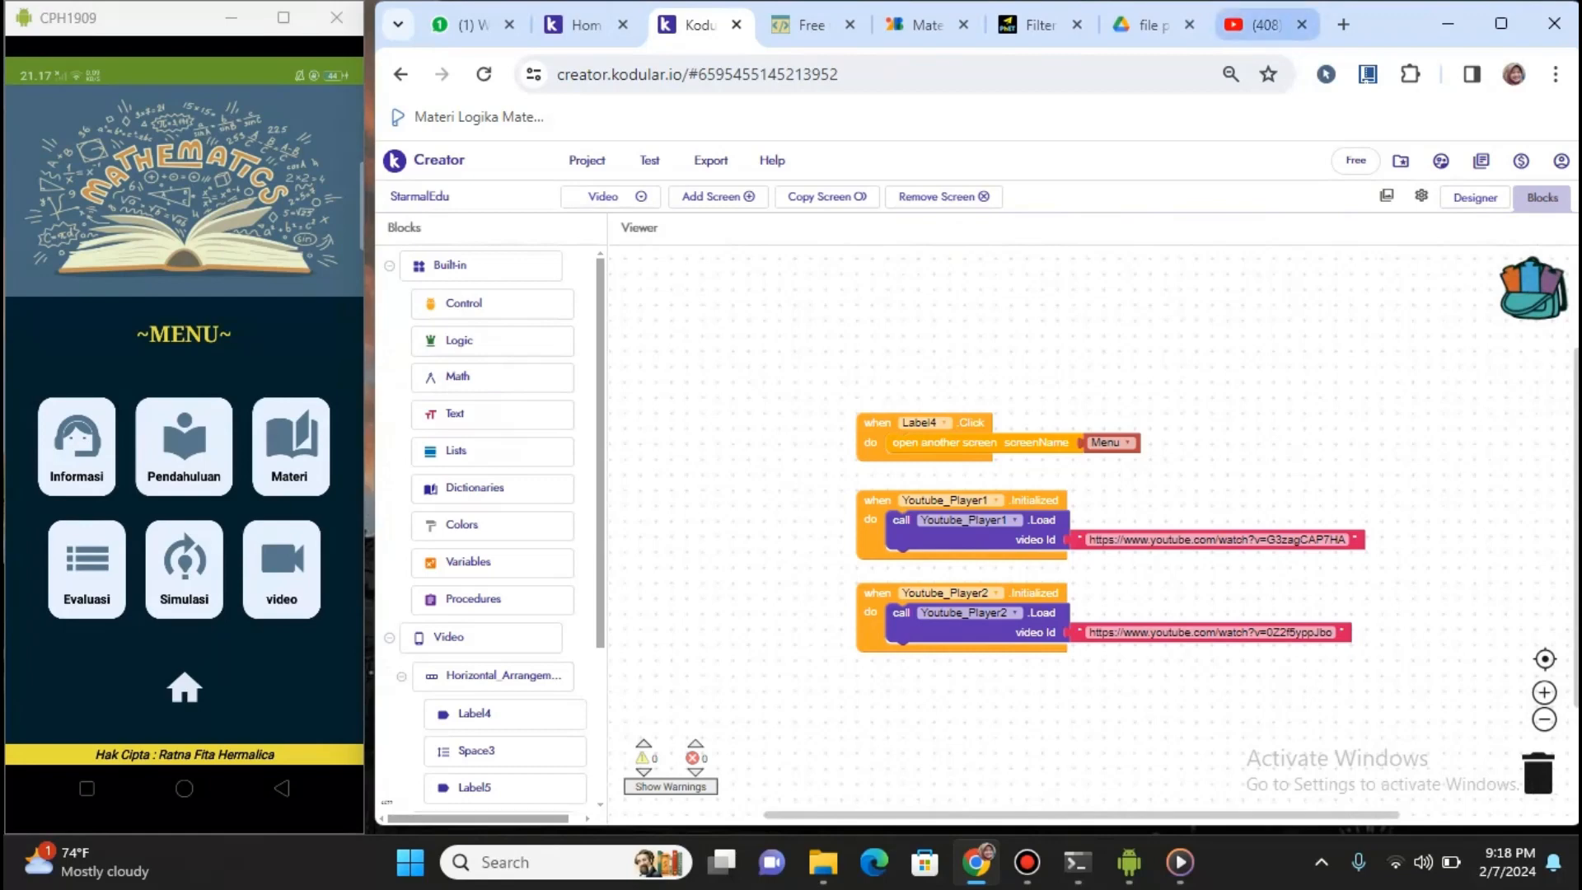
# Open and pause the 'Lagu rumus bangun datar dan bangun ruang' video, checking its URL id
pyautogui.click(1258, 25)
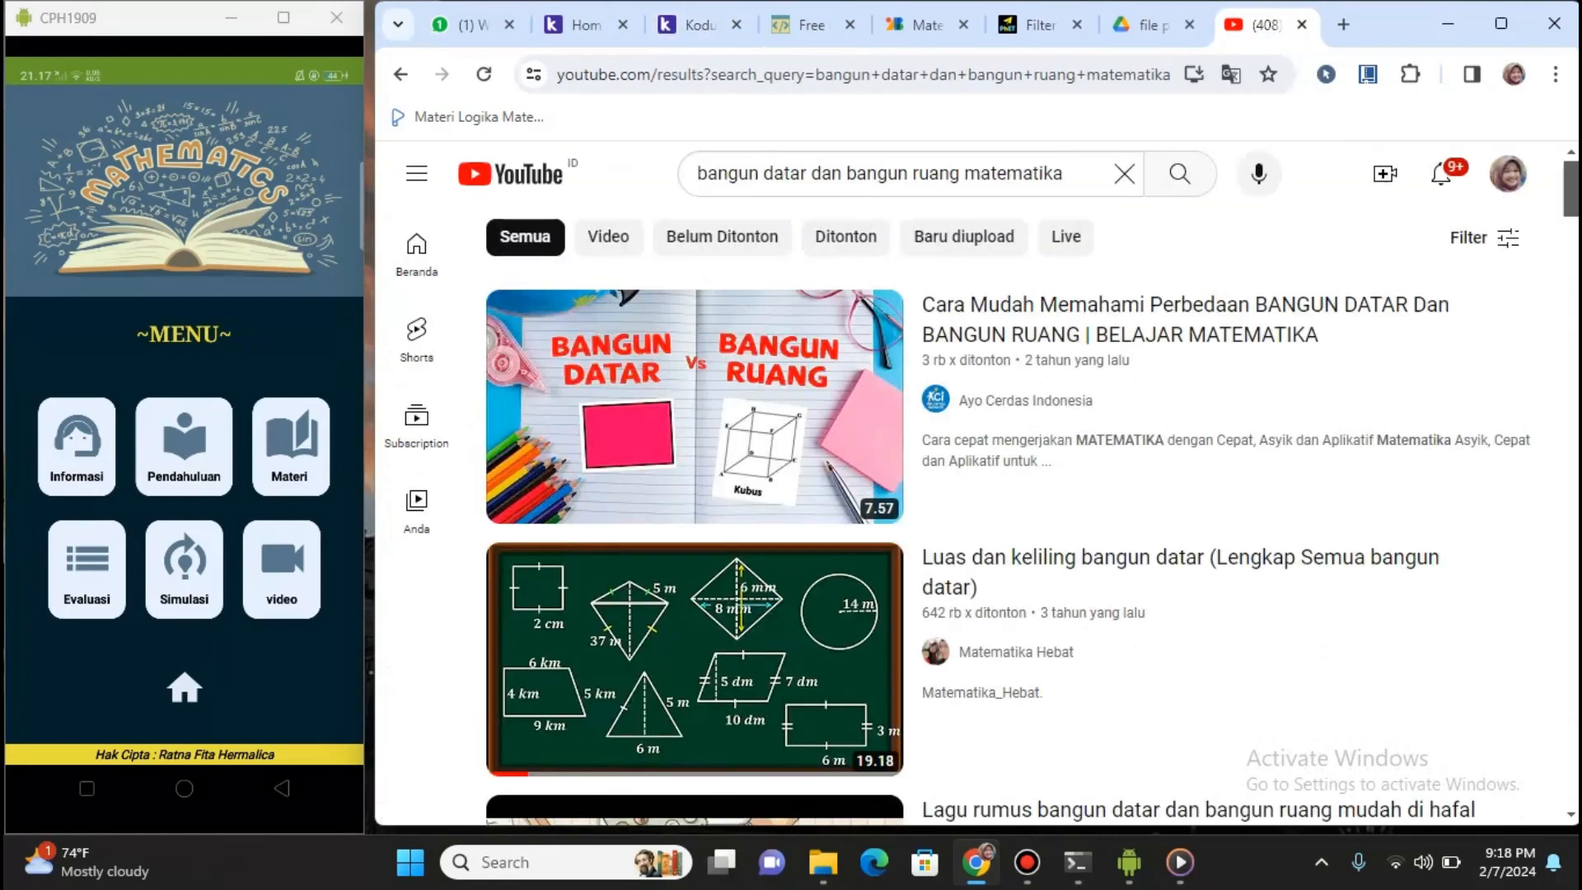
pyautogui.scroll(-4, 978, 515)
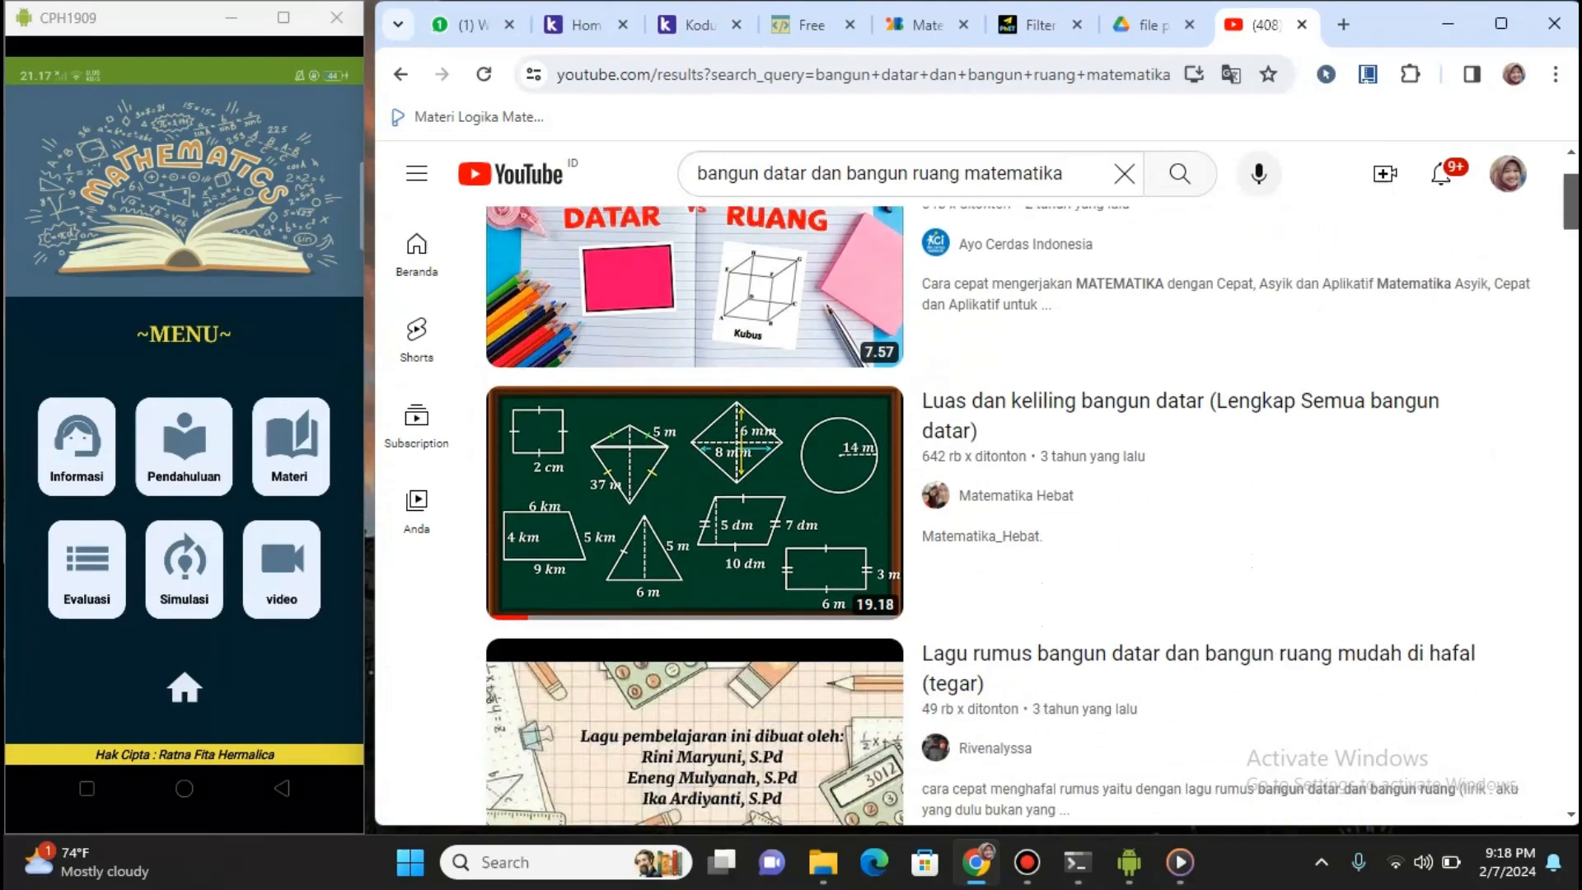
pyautogui.scroll(-2, 978, 515)
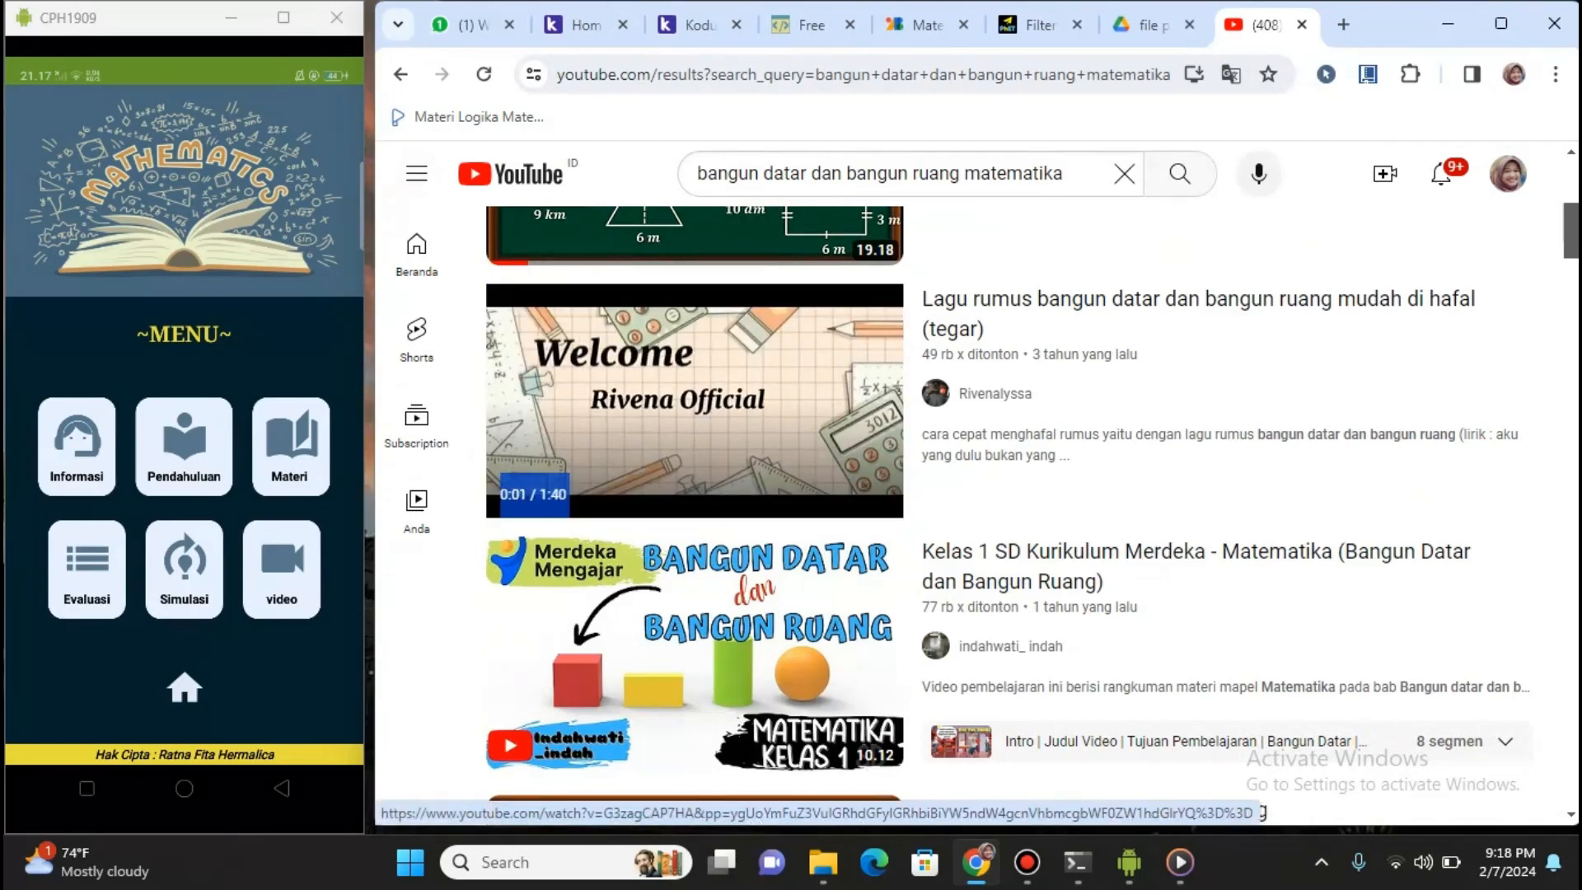
pyautogui.click(695, 402)
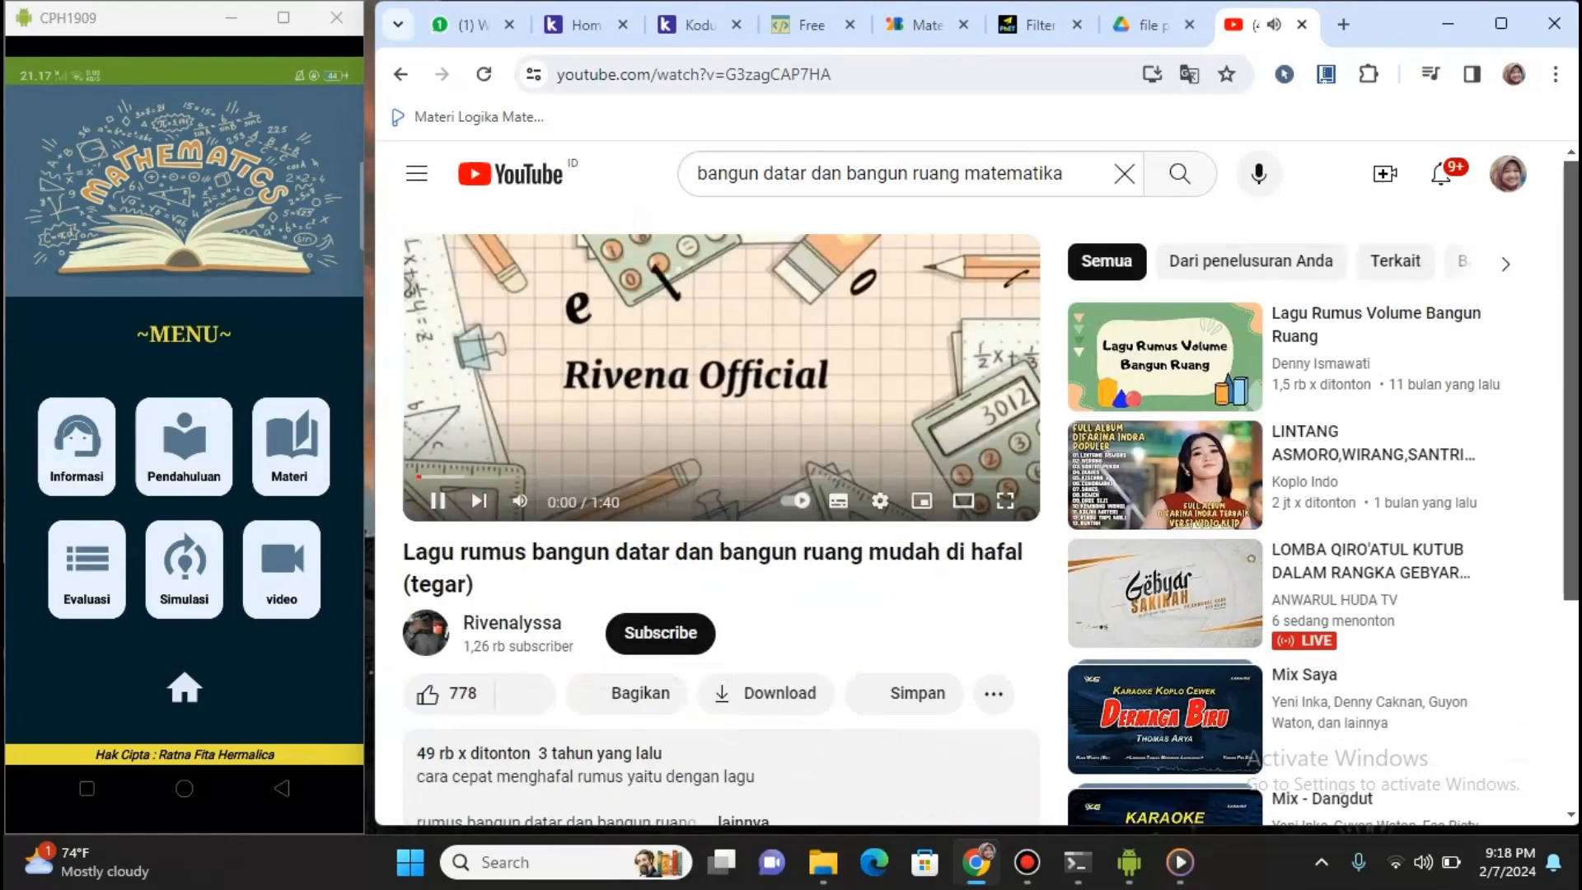
pyautogui.press('space')
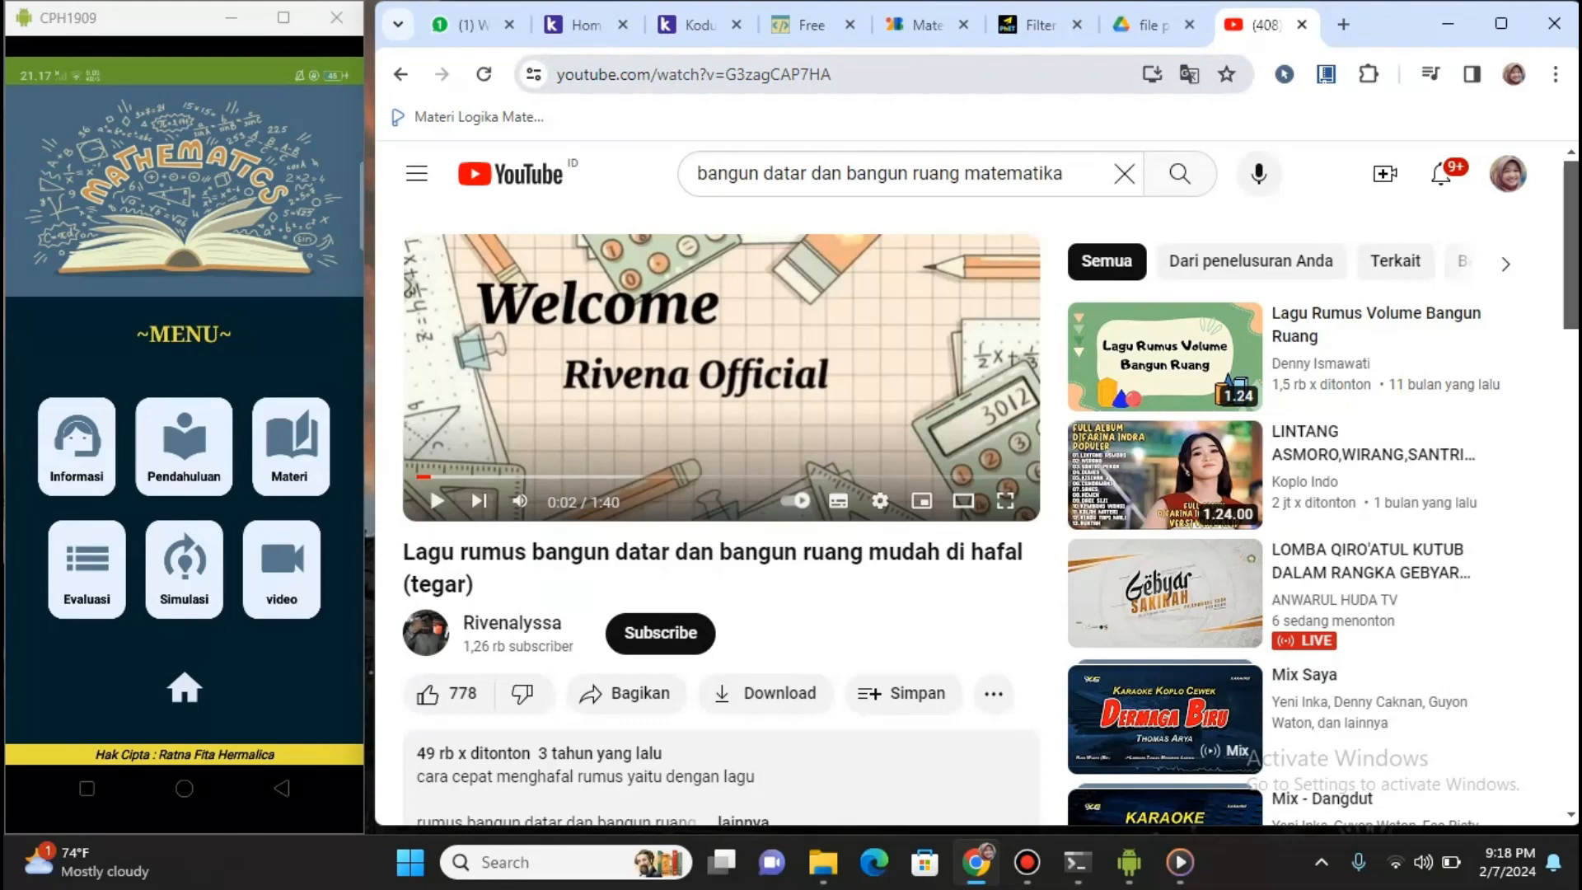
pyautogui.moveTo(557, 74); pyautogui.dragTo(832, 74)
pyautogui.click(924, 74)
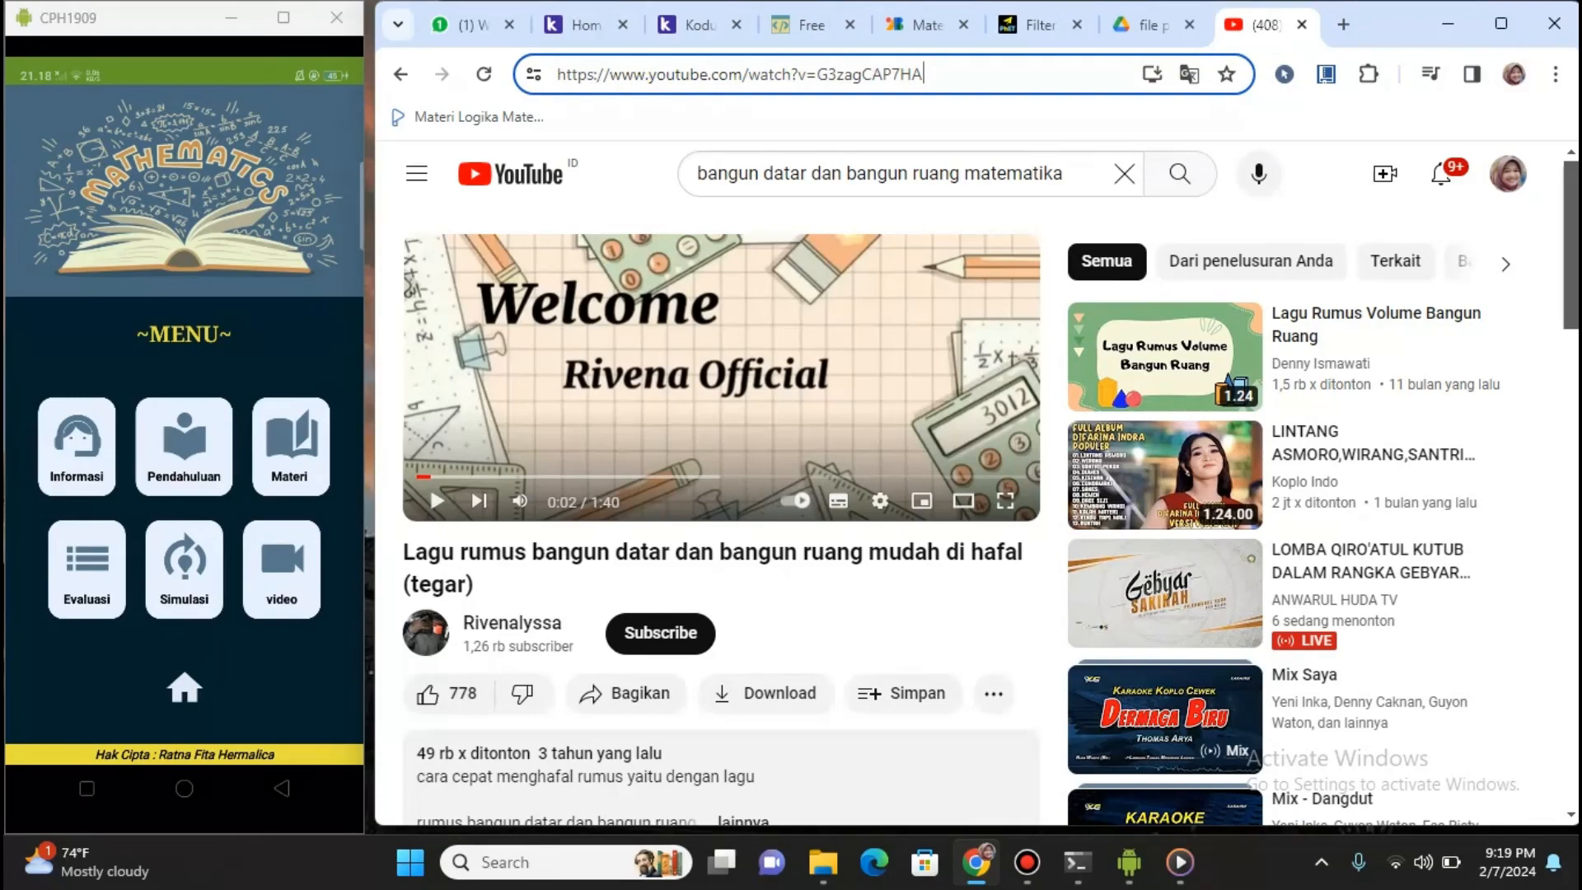
pyautogui.click(699, 24)
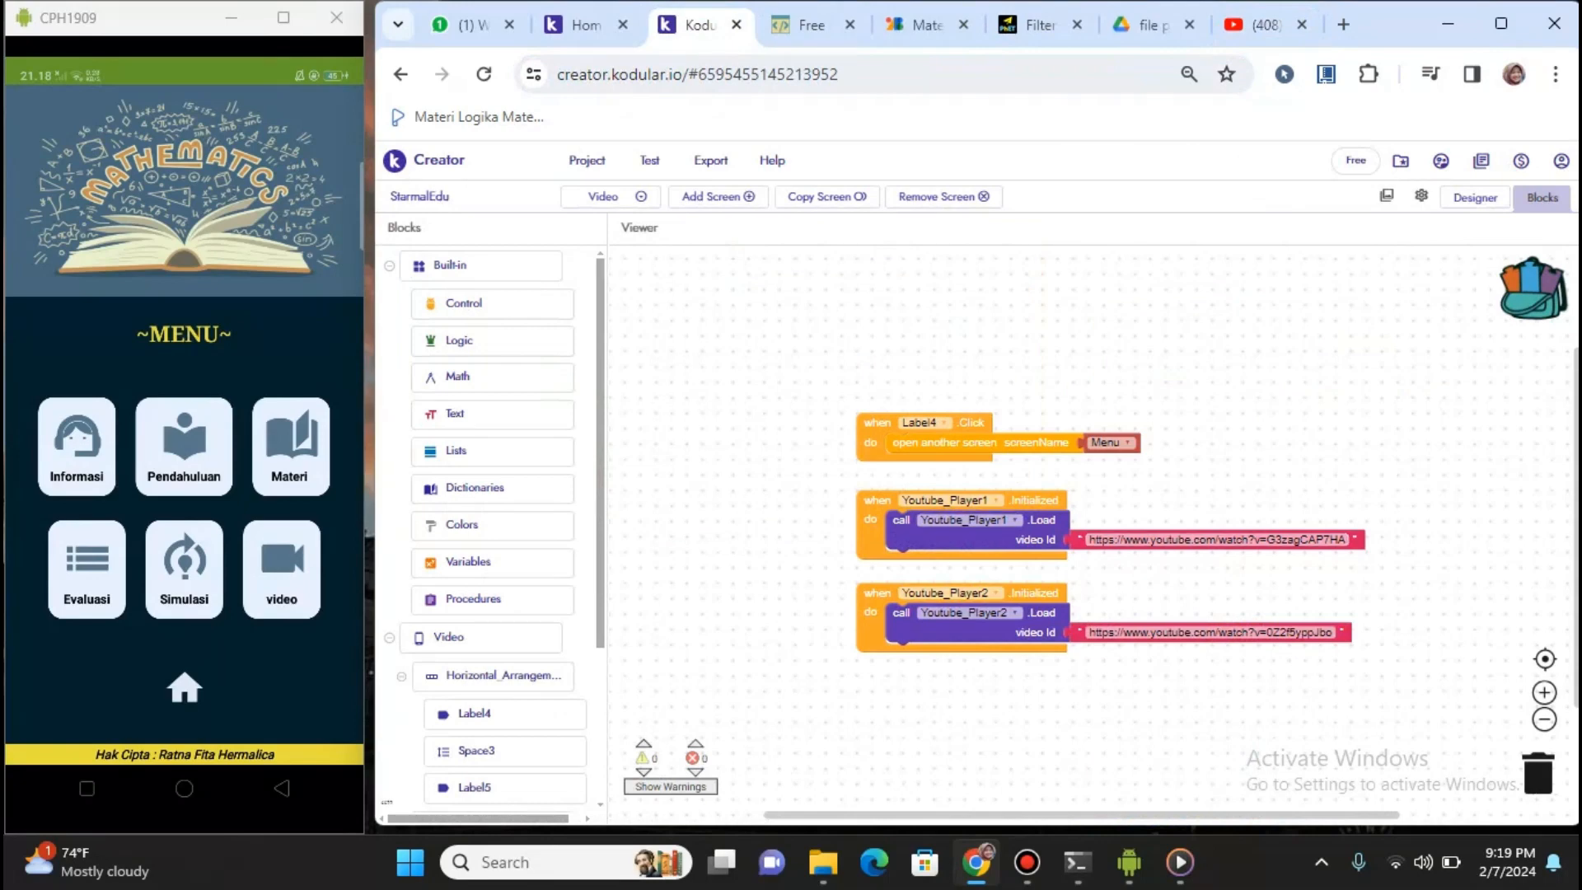
pyautogui.scroll(-3, 492, 528)
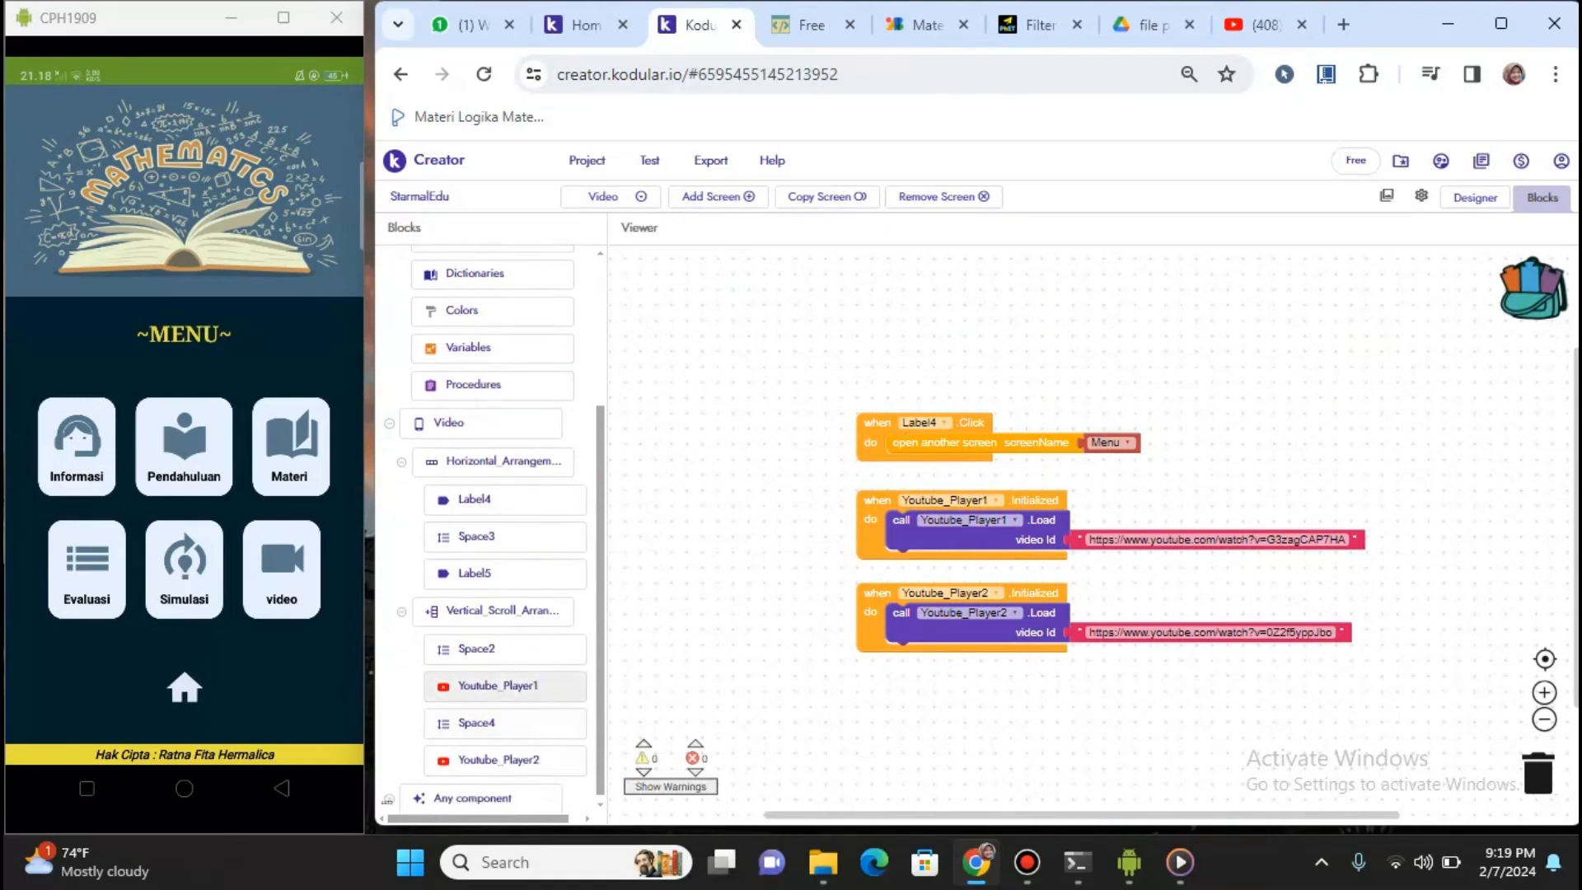
pyautogui.click(497, 686)
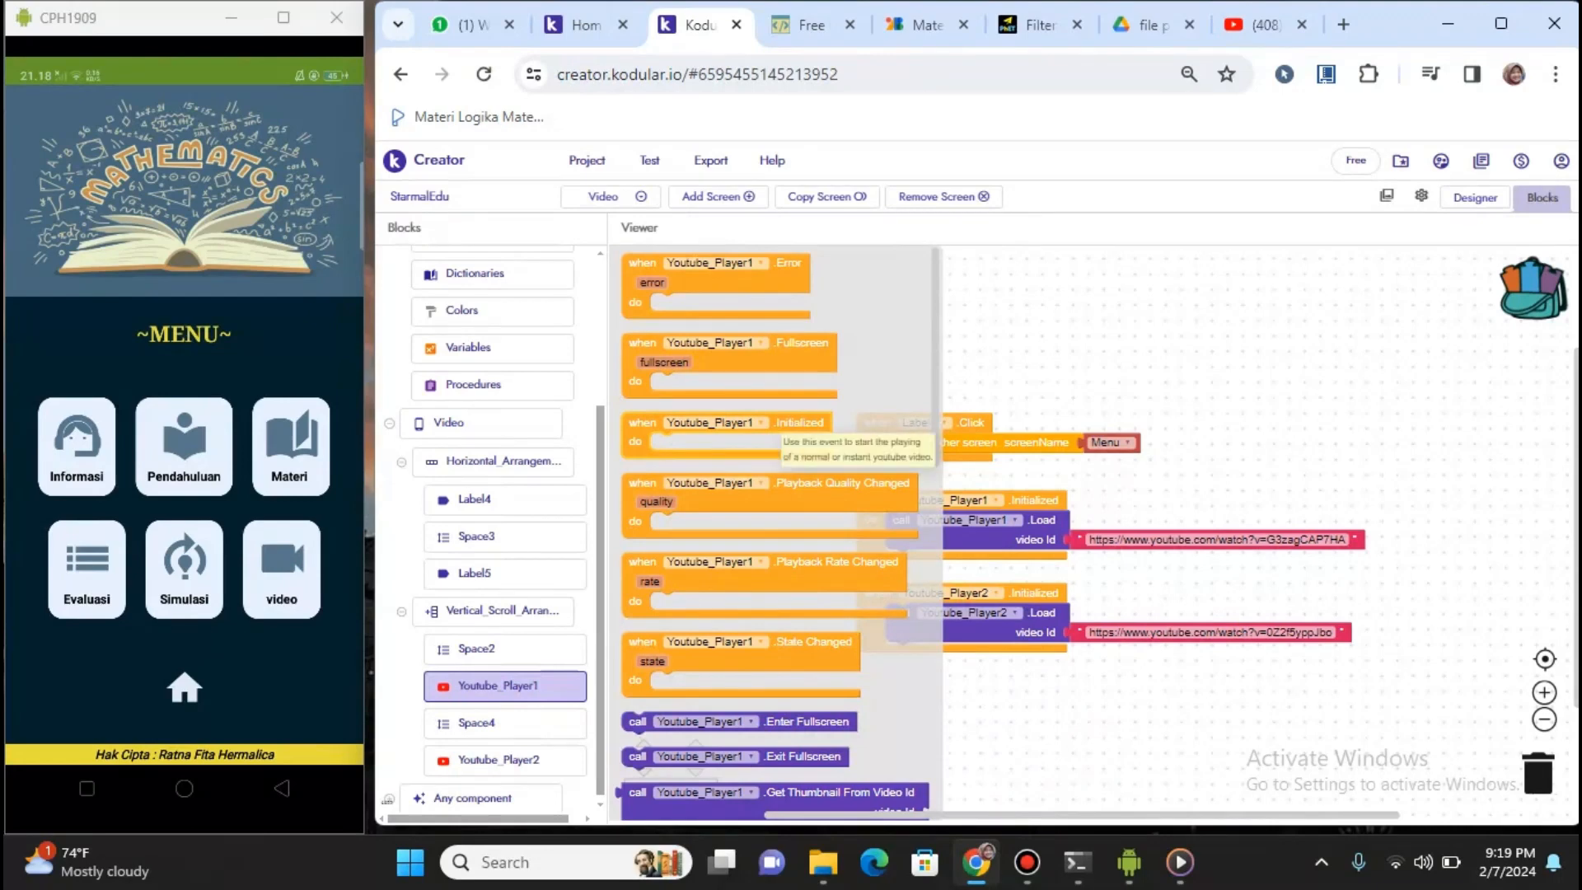
pyautogui.moveTo(770, 424); pyautogui.dragTo(859, 338)
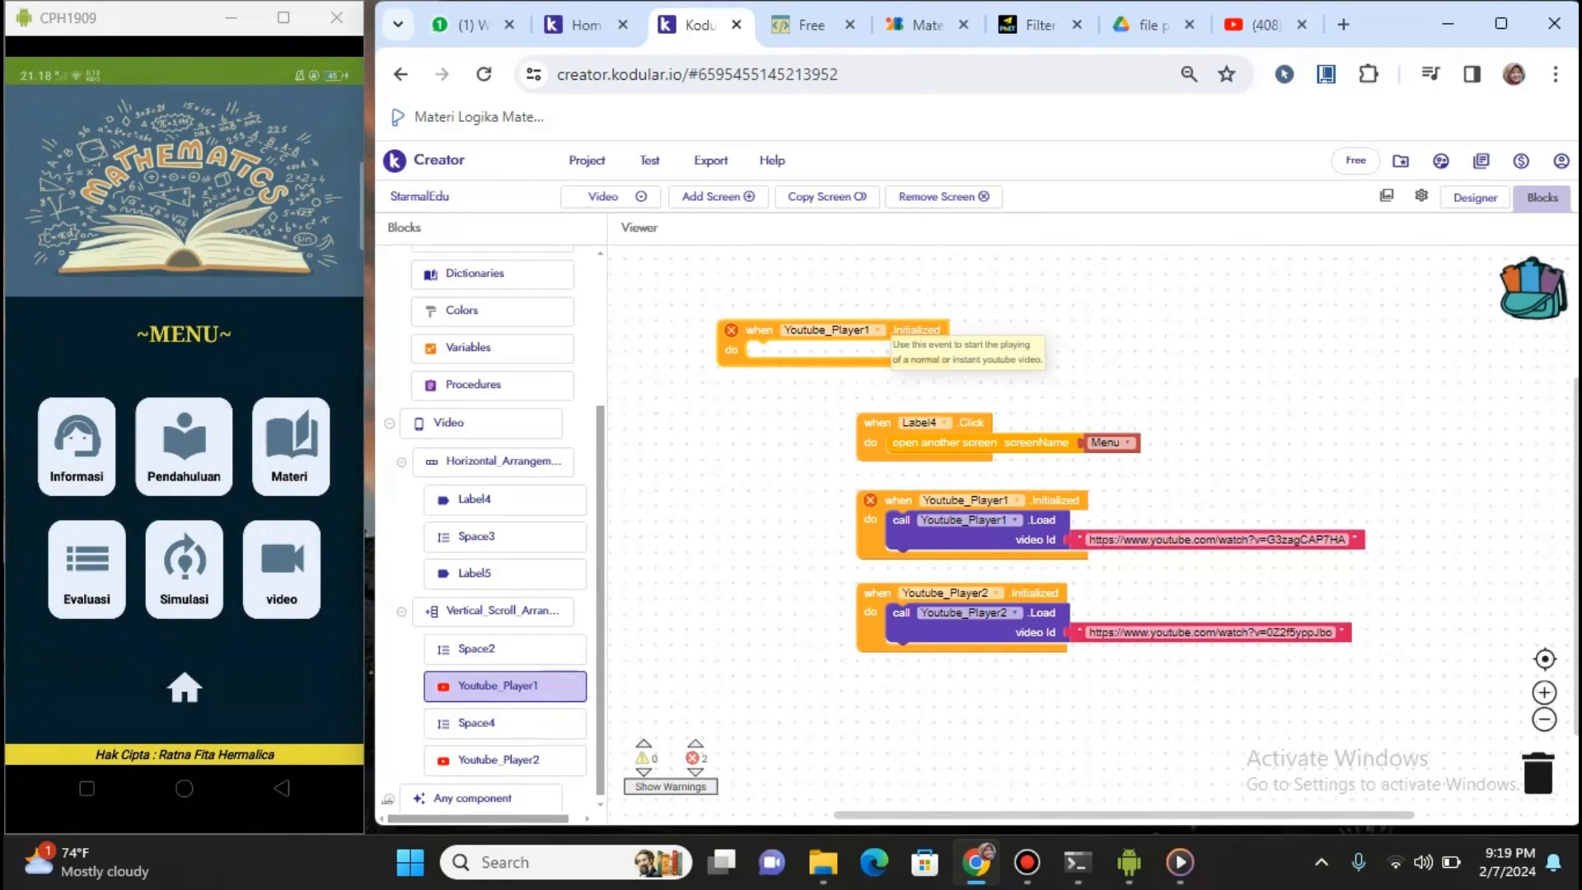
pyautogui.rightClick(900, 334)
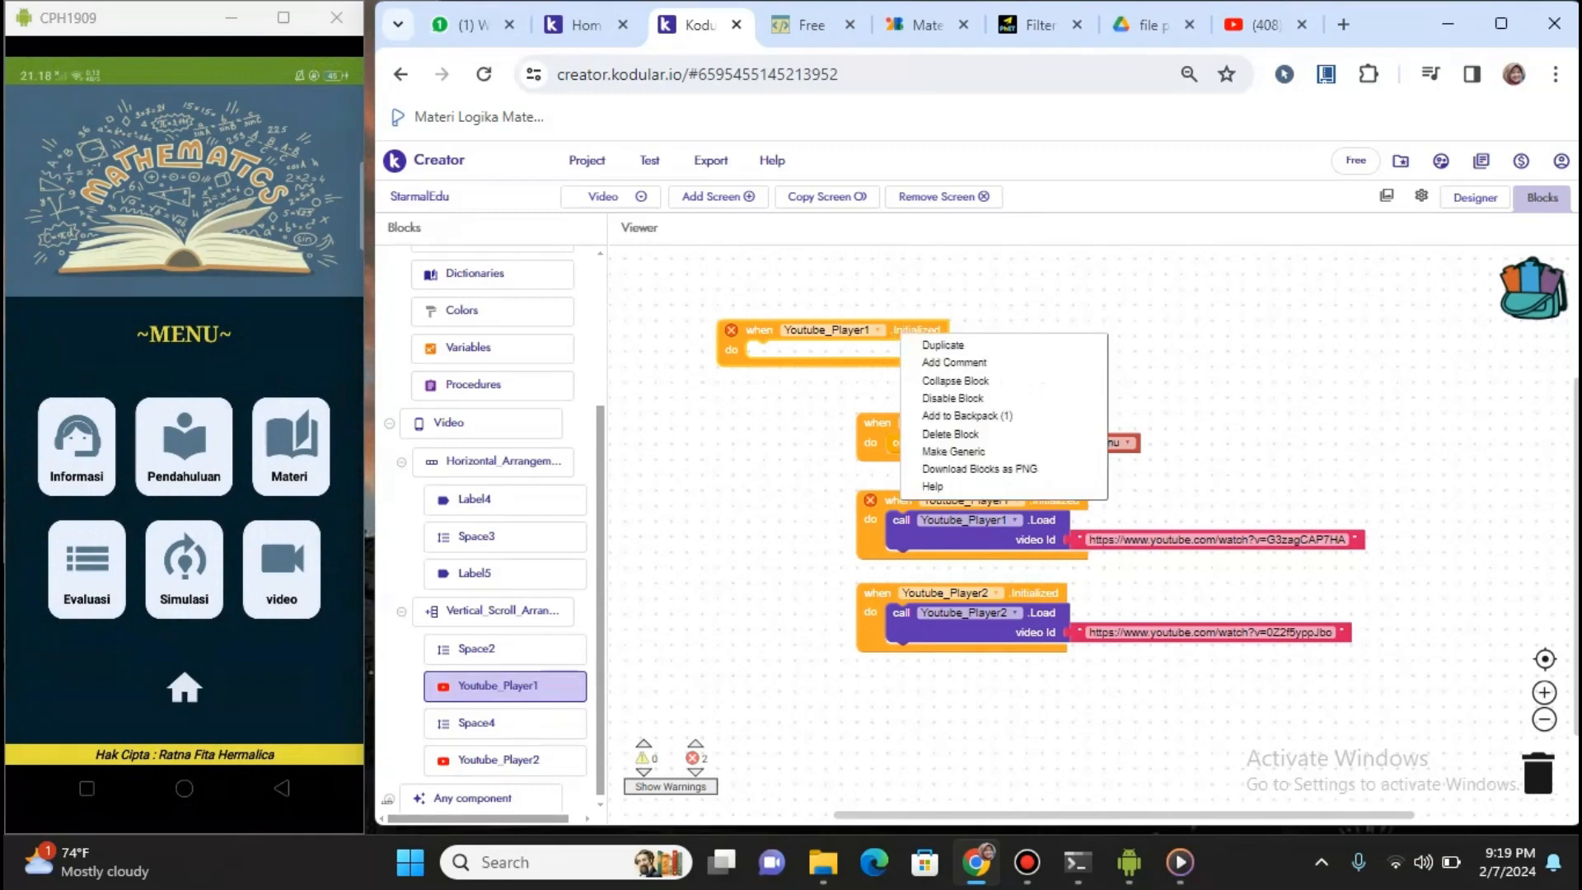
pyautogui.click(950, 434)
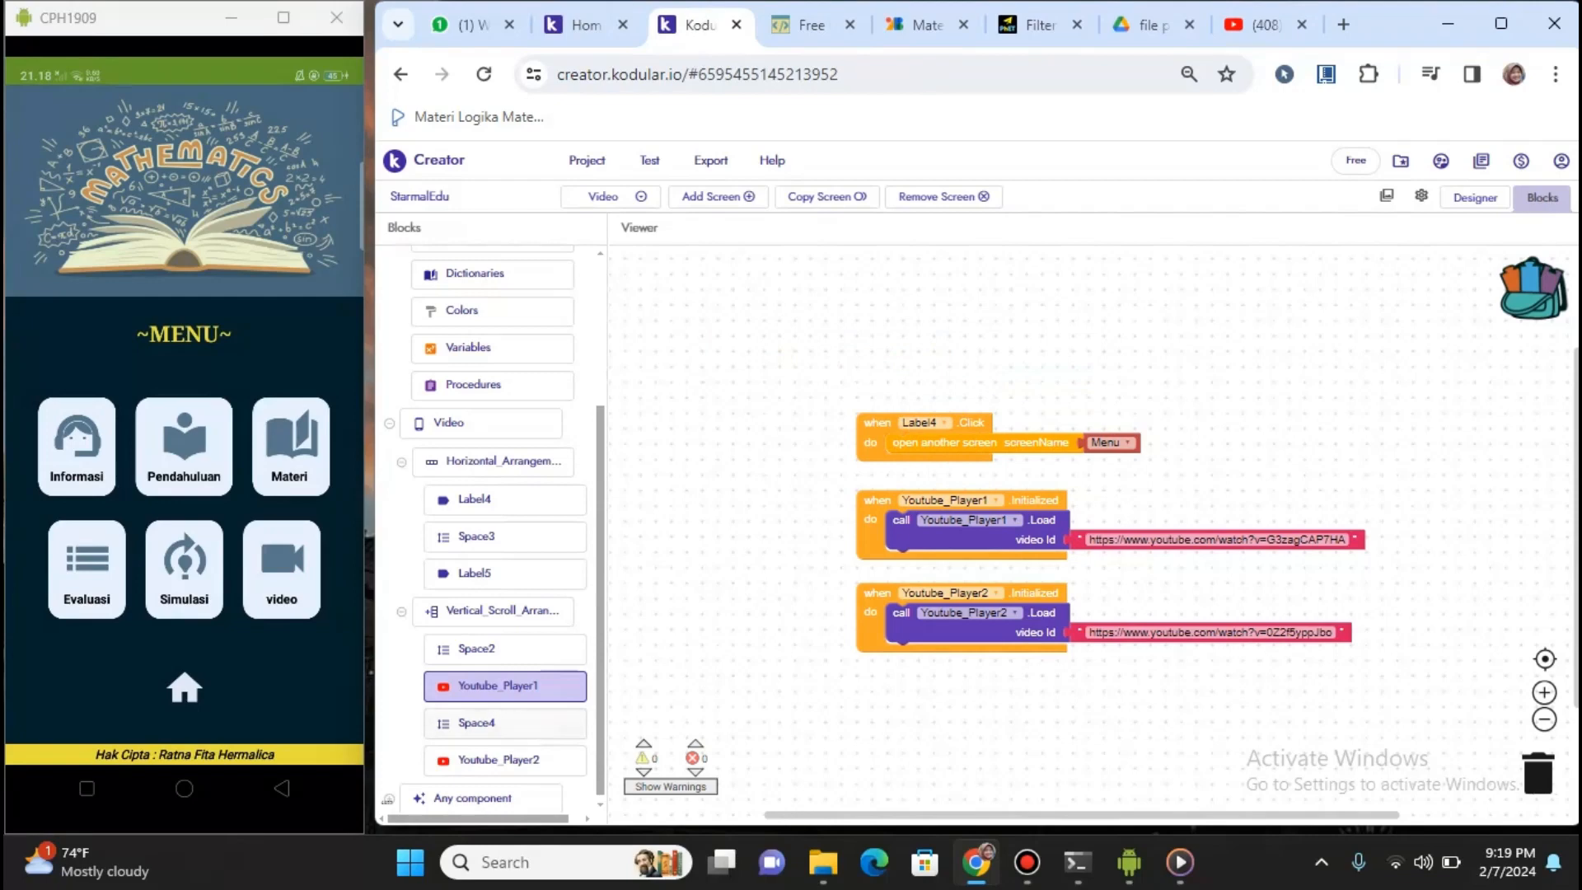
pyautogui.click(497, 686)
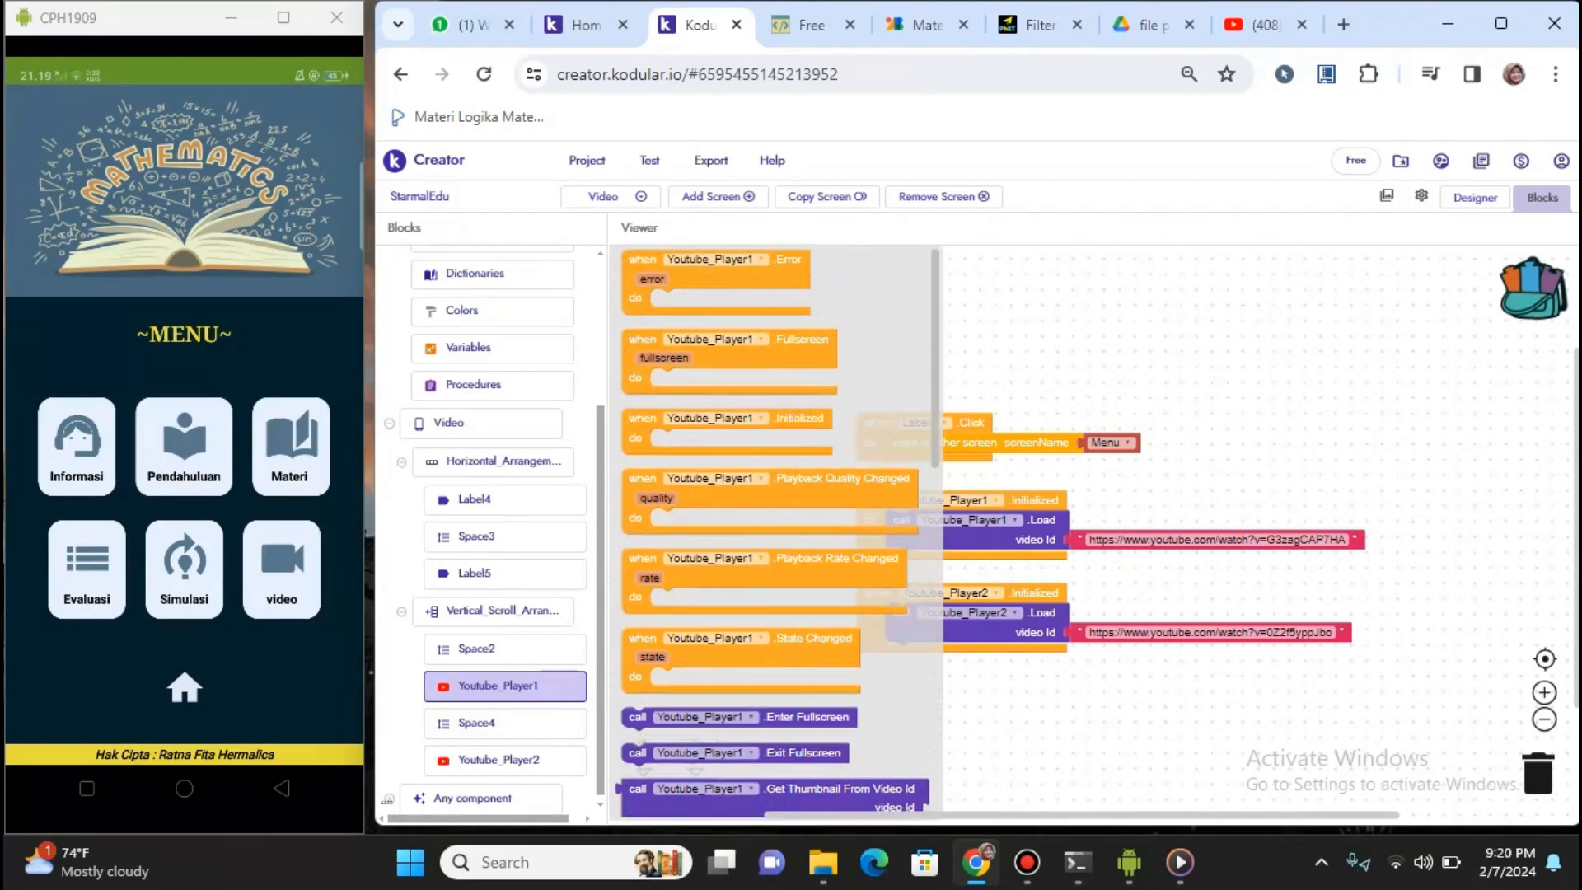
# Close the Youtube_Player1 blocks list and browse the Control and Text block drawers
pyautogui.scroll(-4, 774, 527)
pyautogui.scroll(-1, 774, 532)
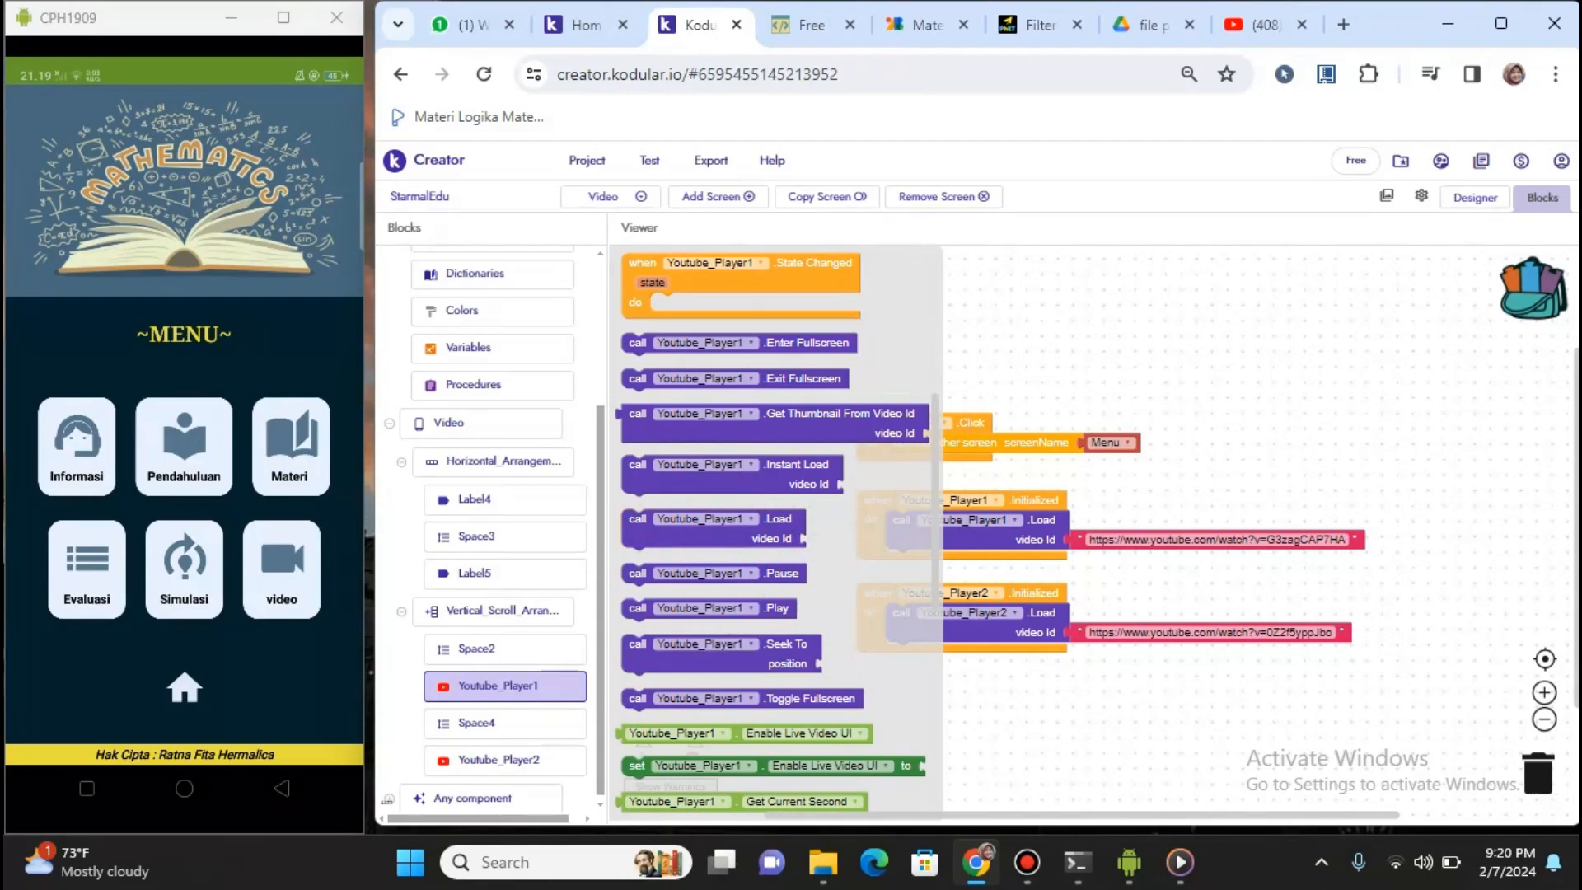
pyautogui.press('Escape')
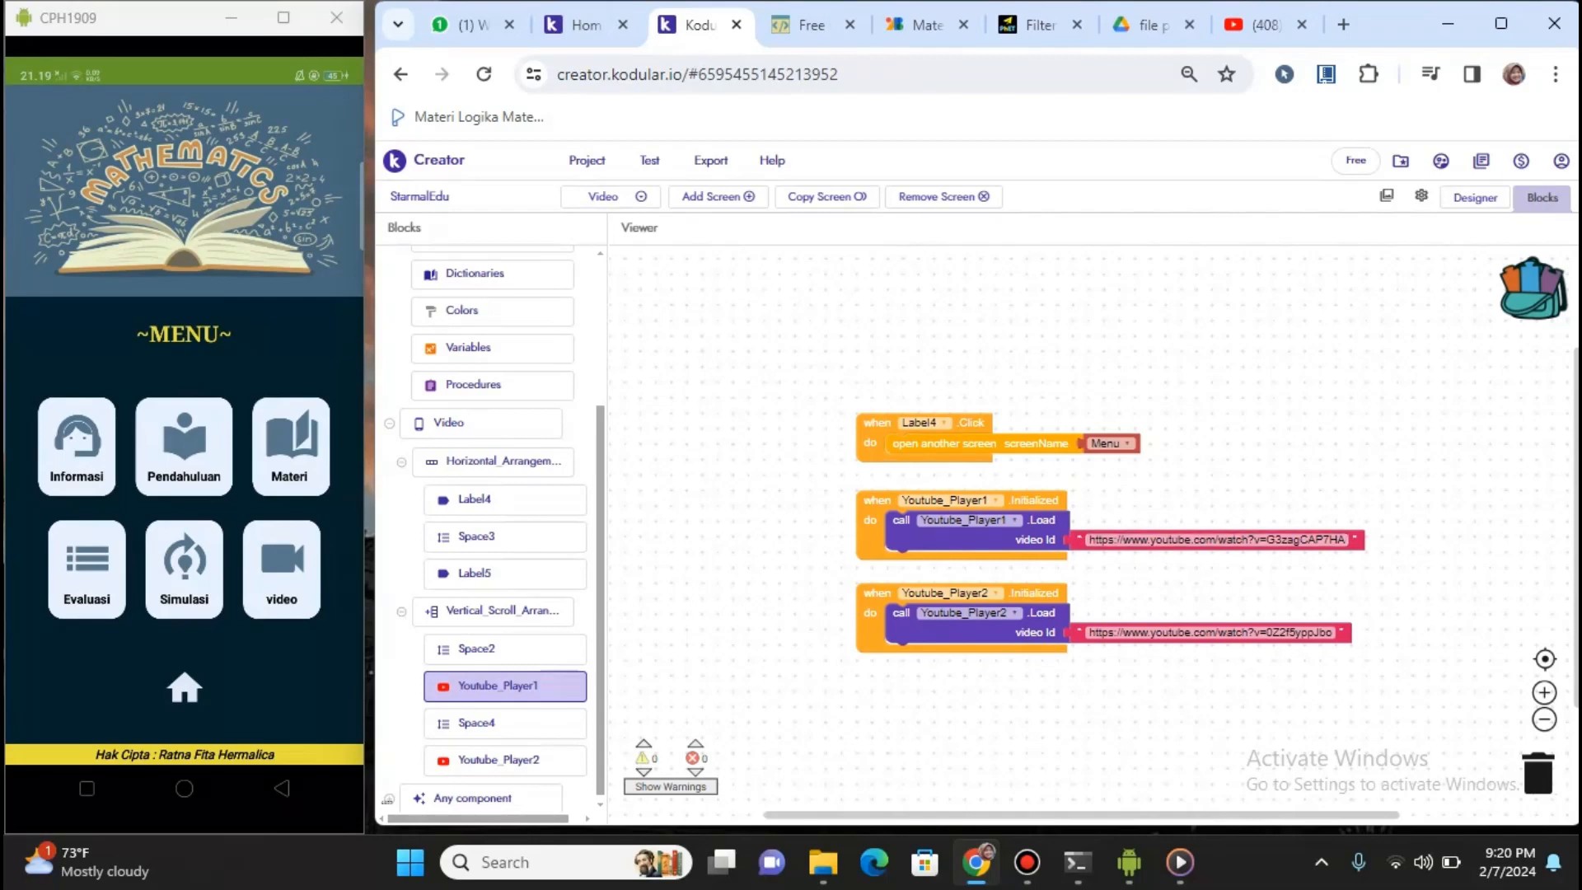
pyautogui.scroll(5, 493, 528)
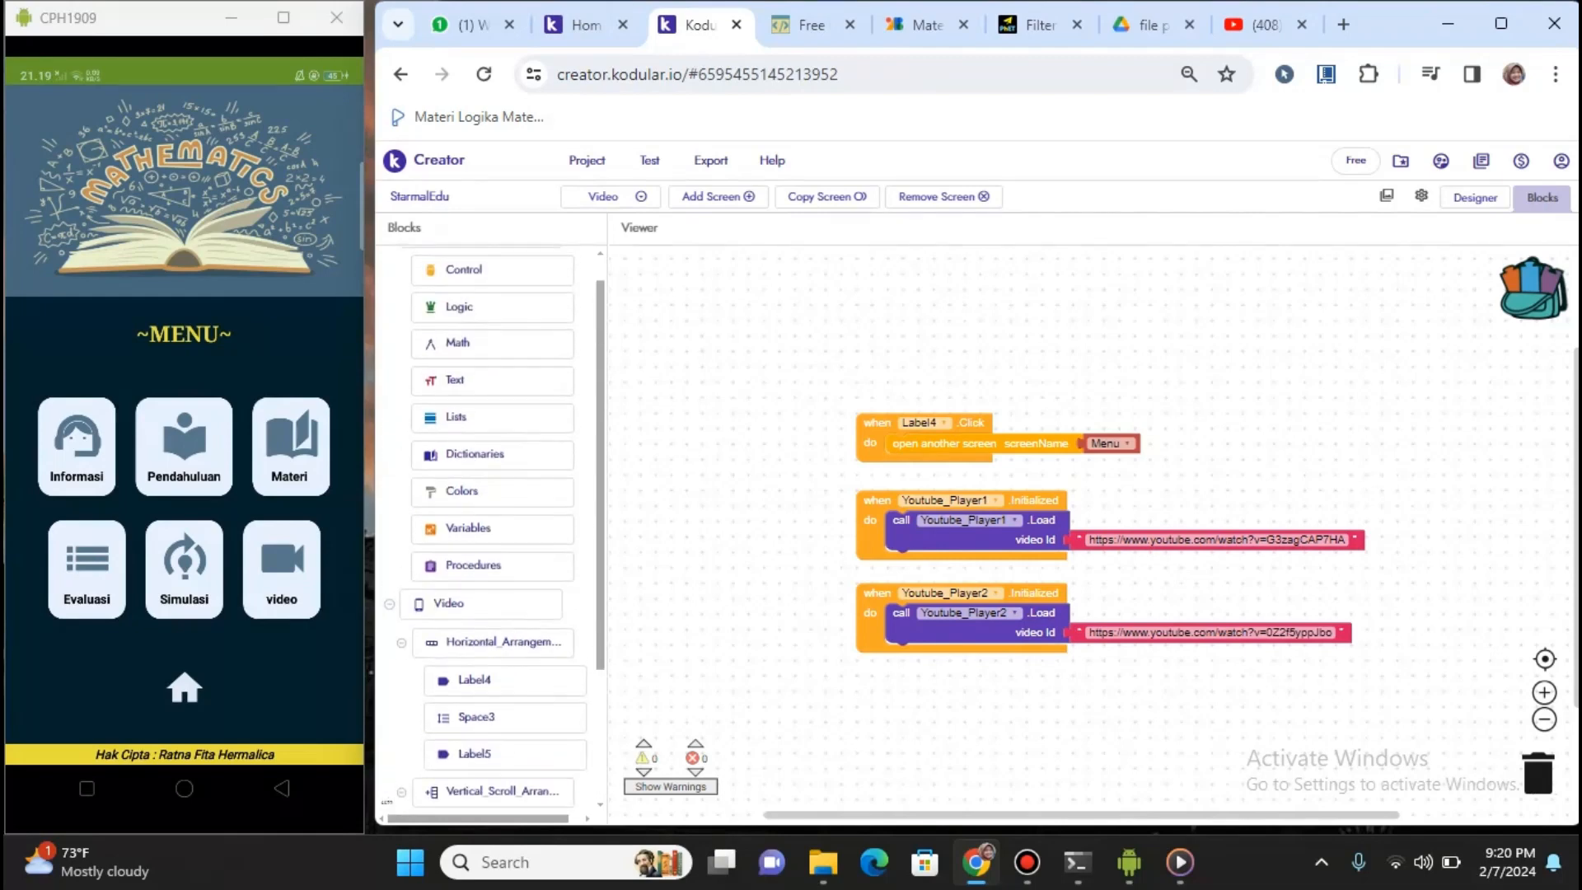
pyautogui.click(493, 304)
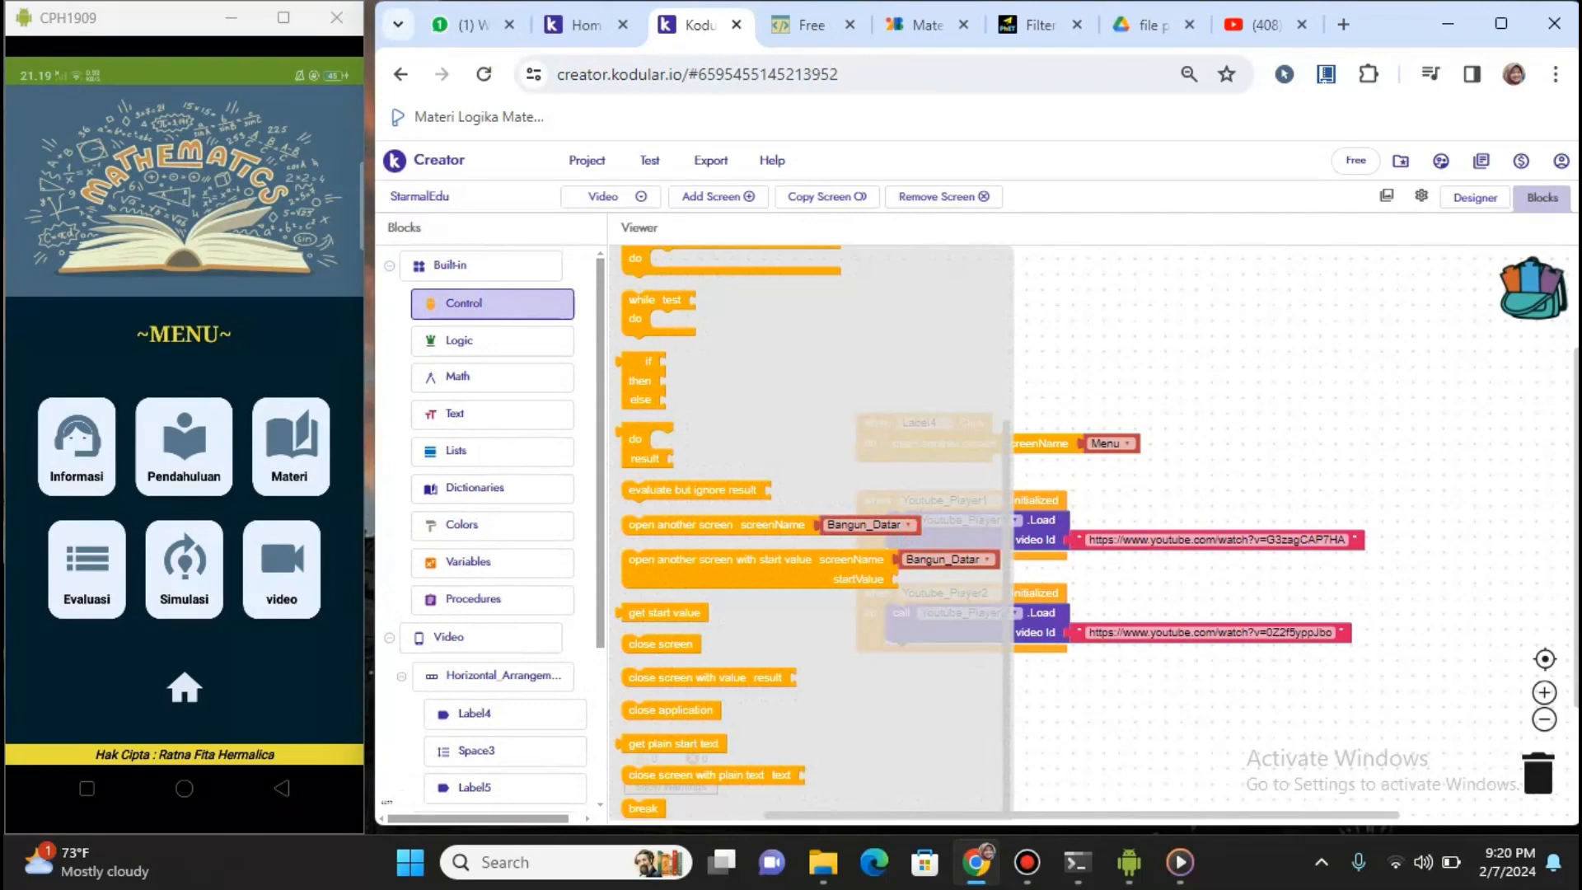
pyautogui.scroll(3, 733, 528)
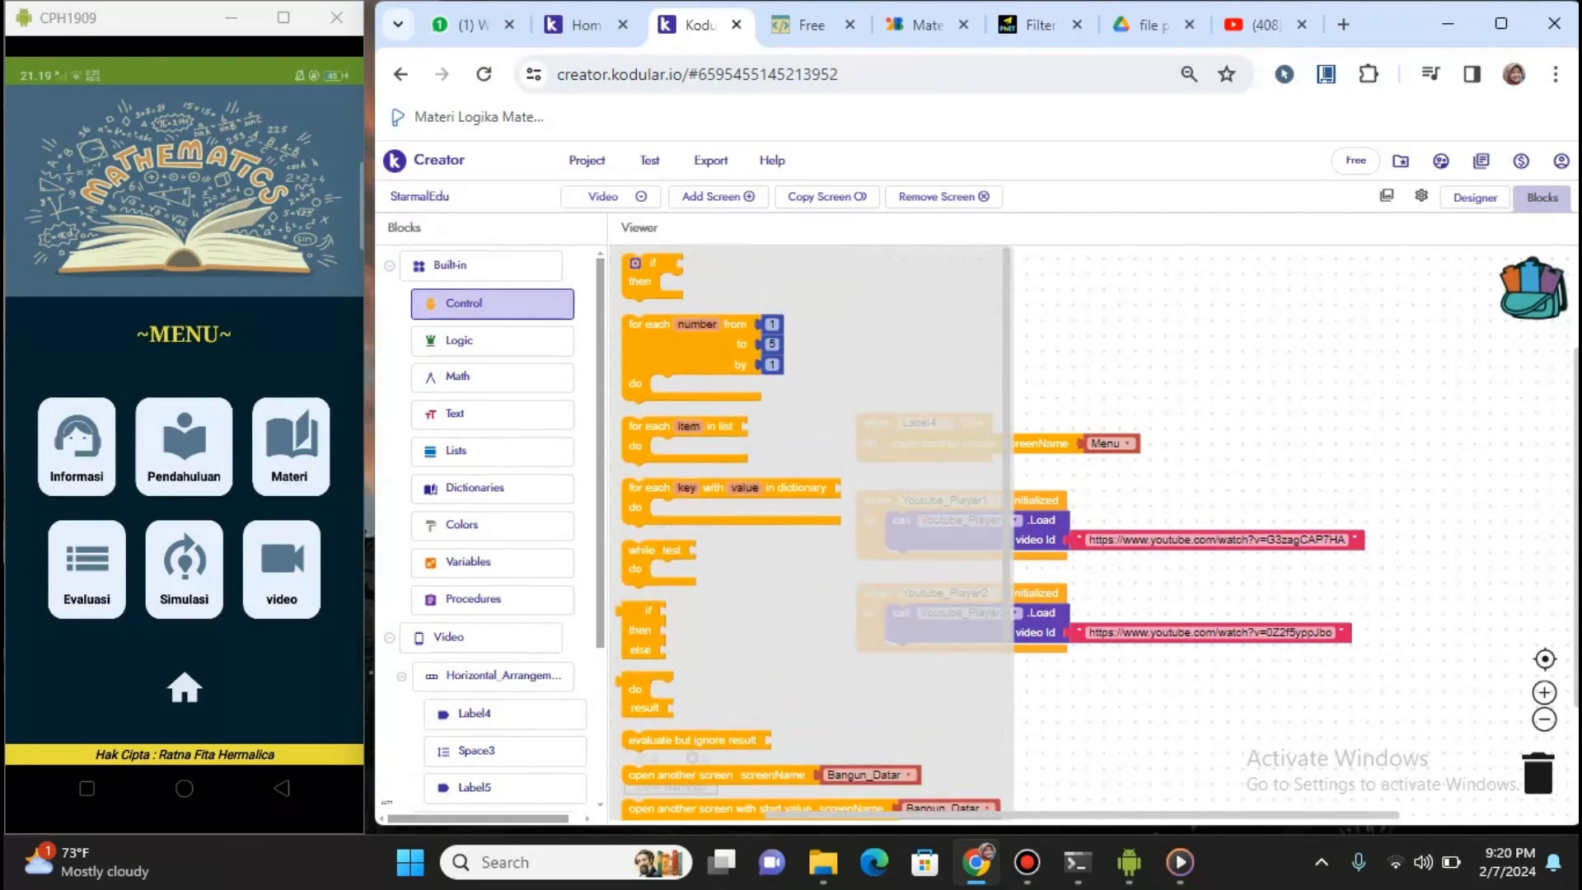
pyautogui.scroll(-1, 733, 527)
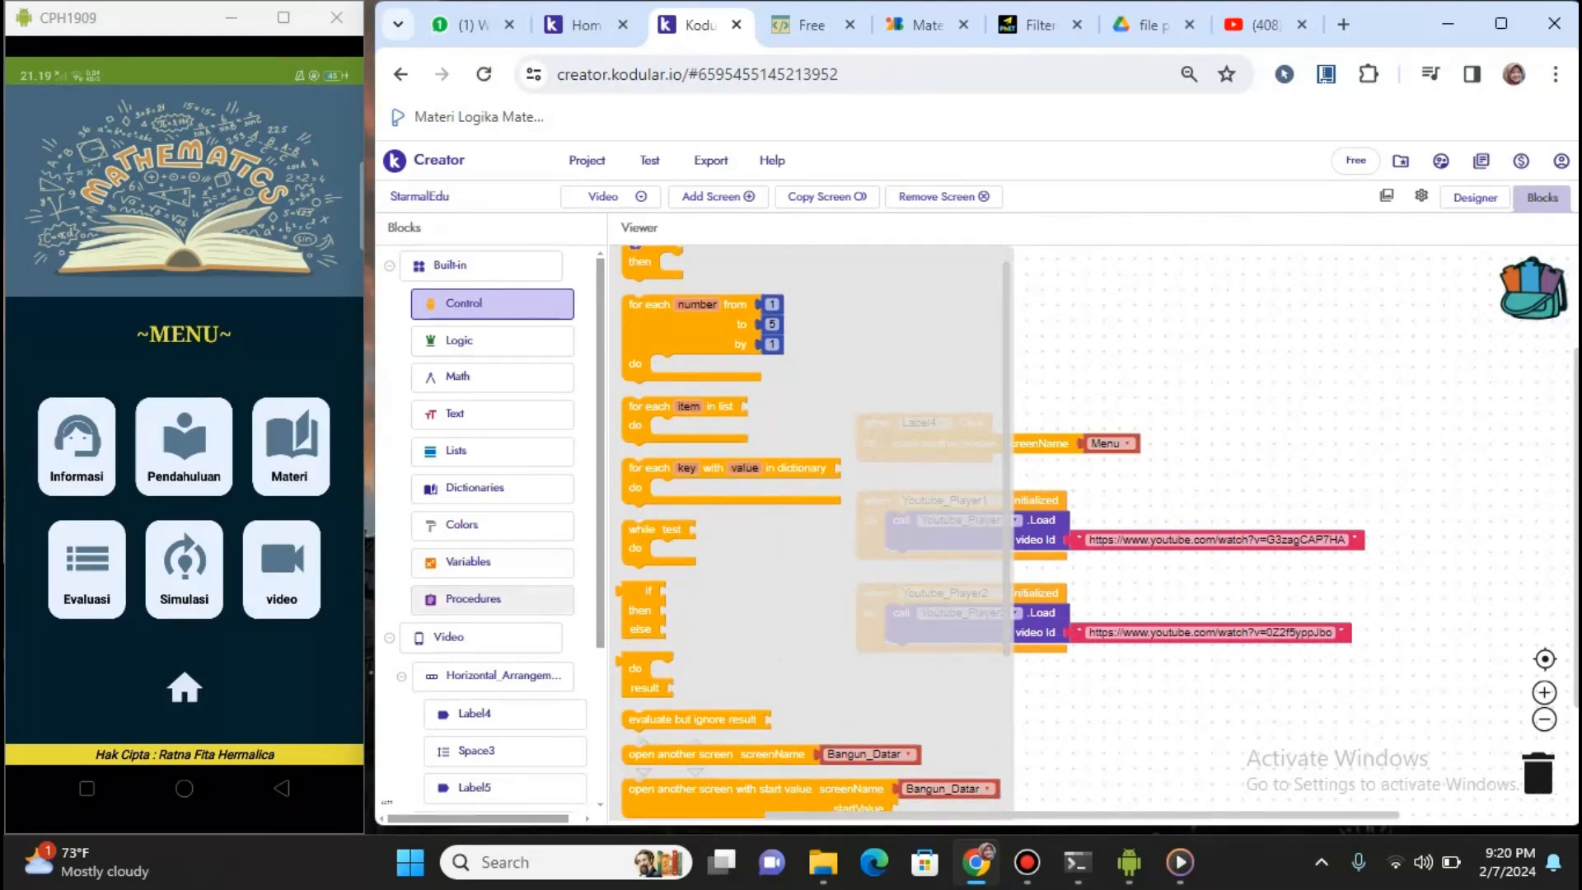
pyautogui.click(492, 414)
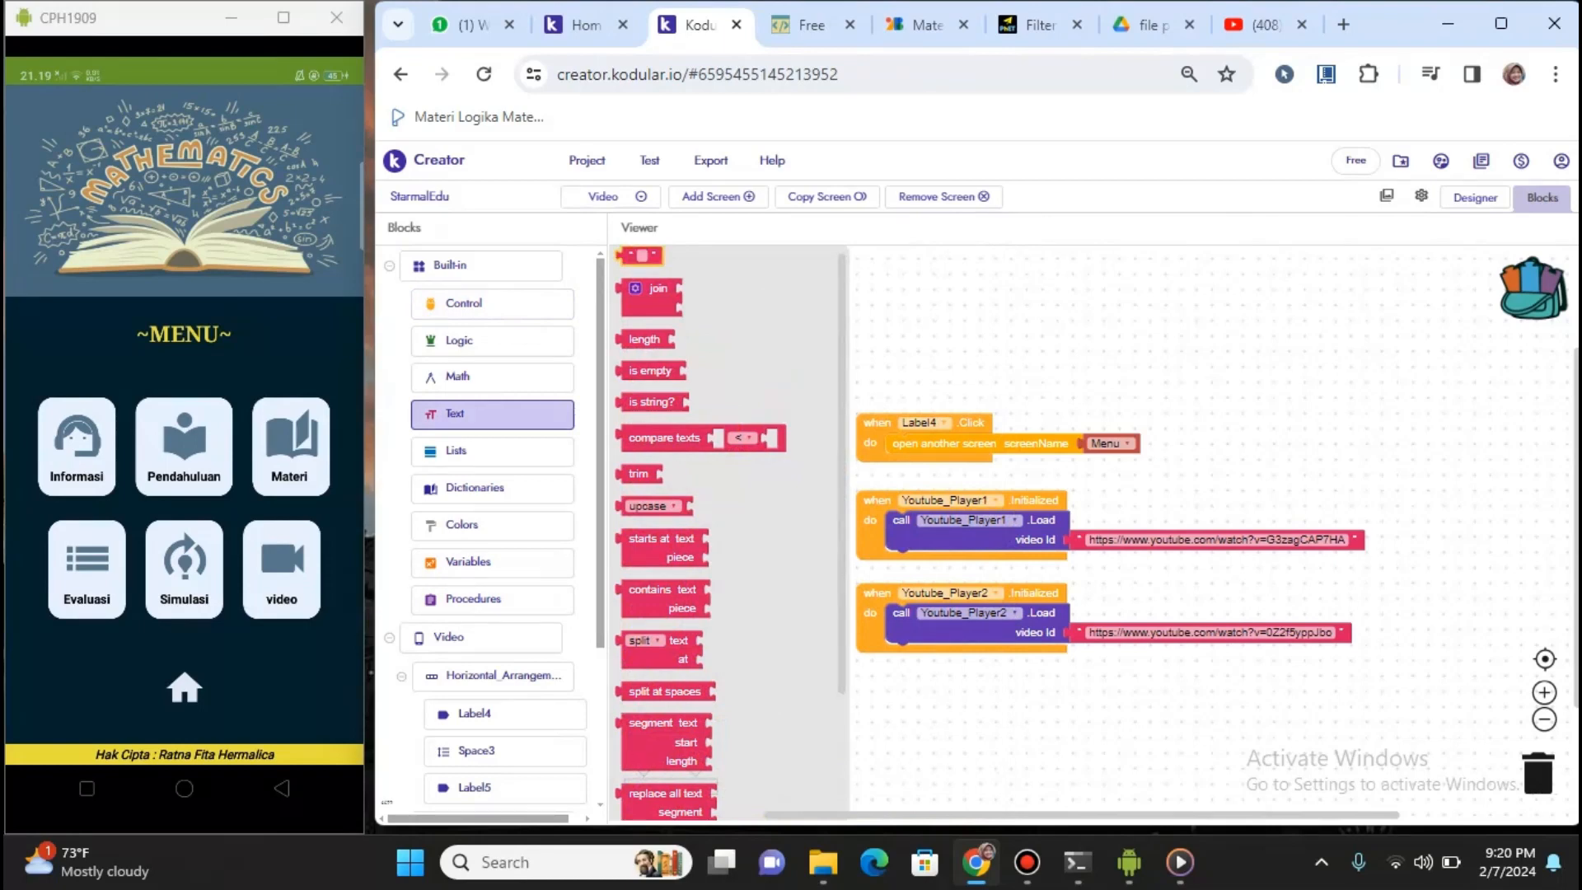
# Delete the stray empty text block, return to the Designer, and open Informasi on the phone
pyautogui.moveTo(643, 255); pyautogui.dragTo(922, 345)
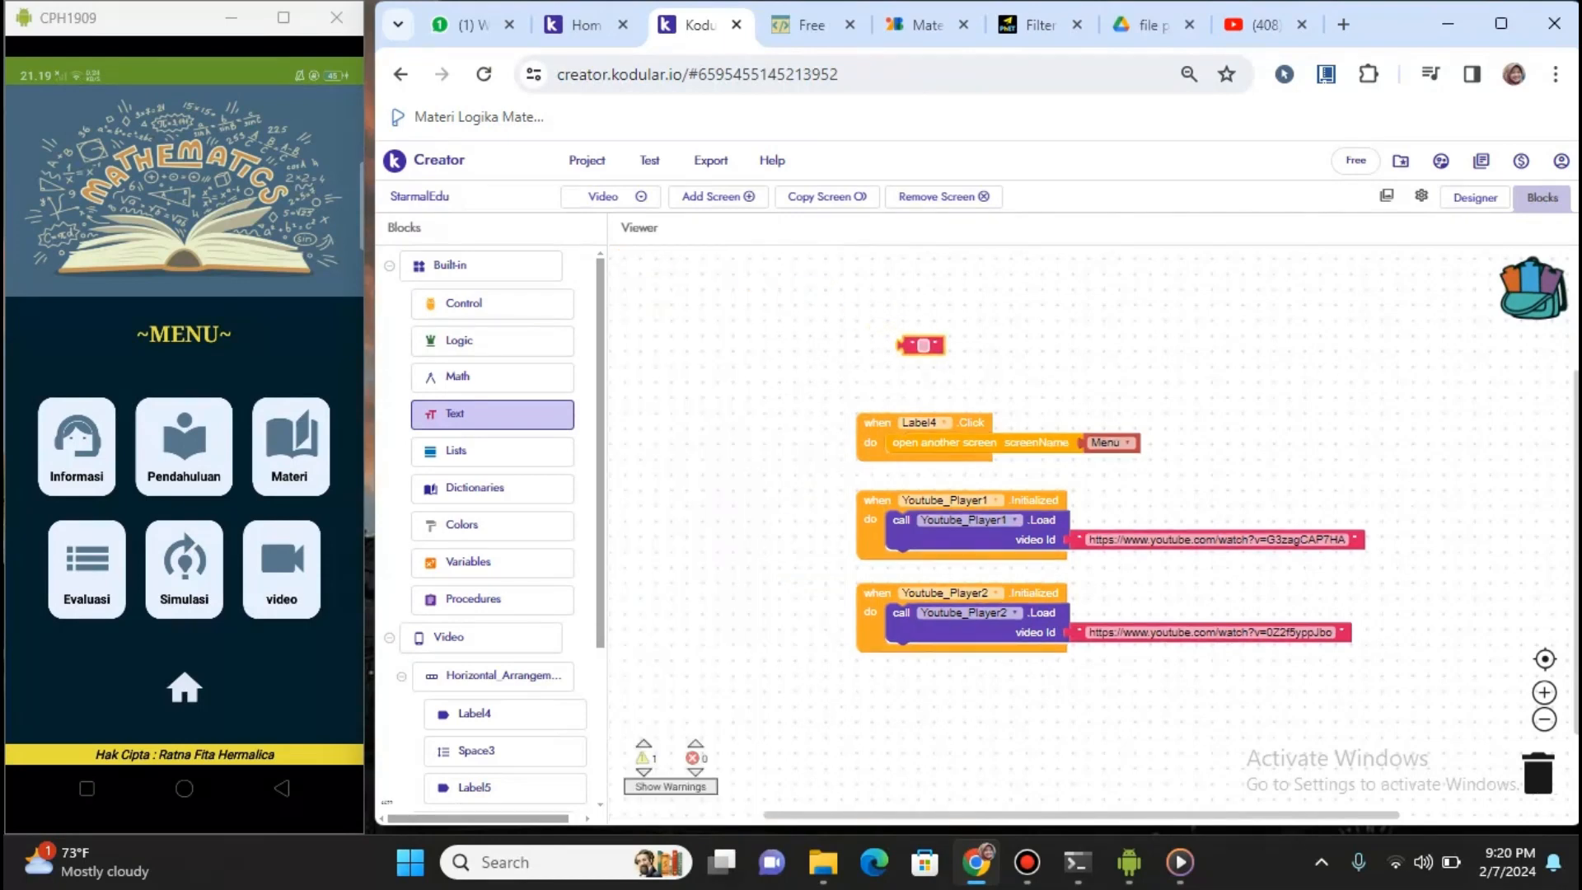
pyautogui.click(924, 345)
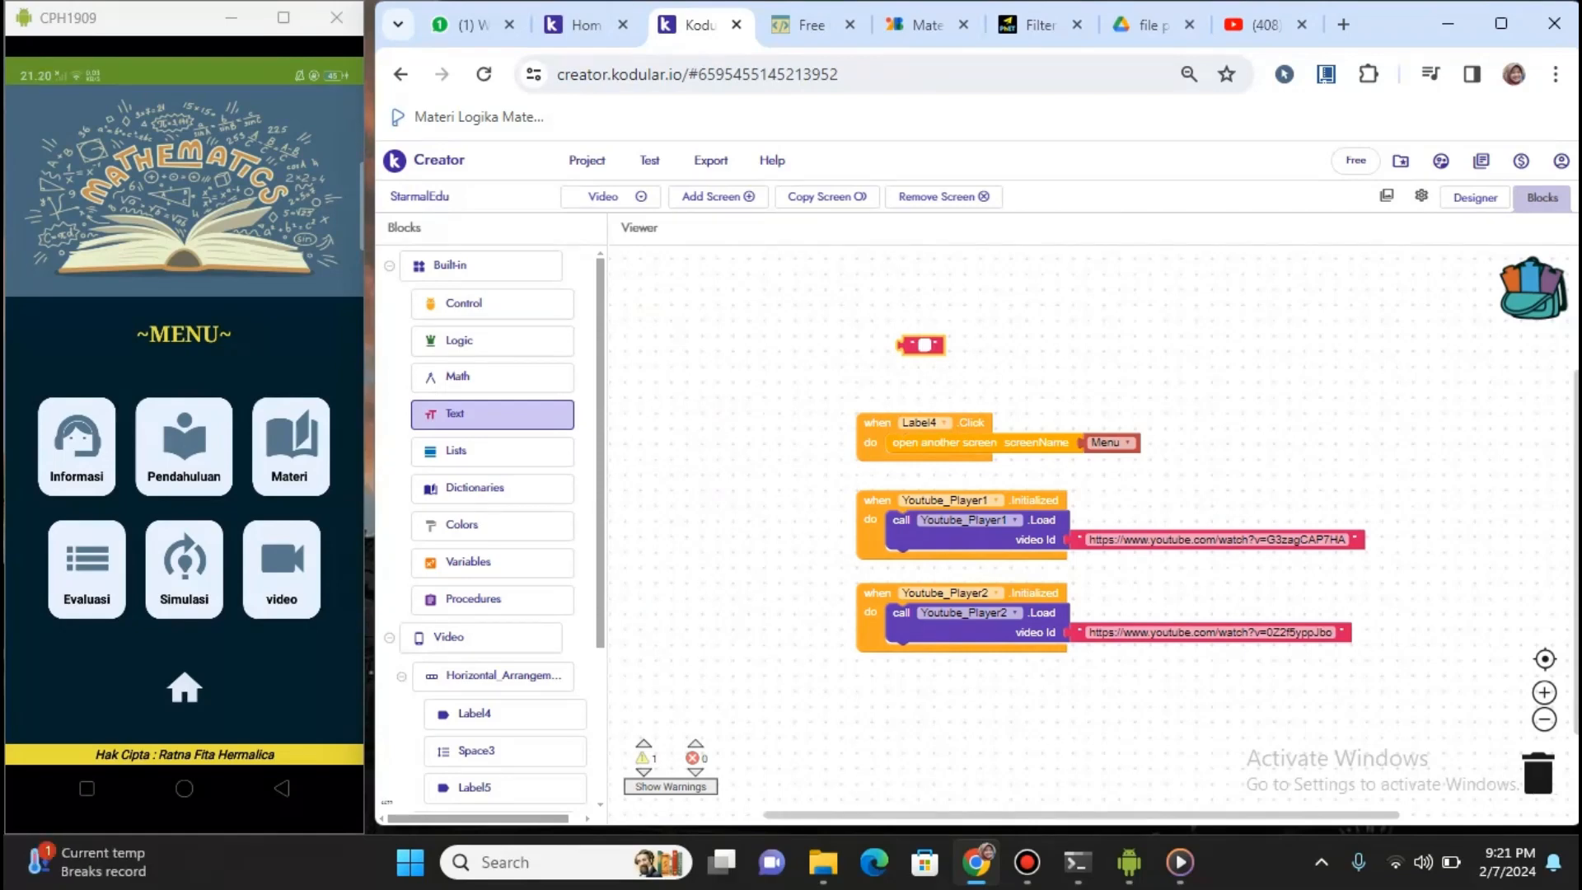
pyautogui.rightClick(911, 348)
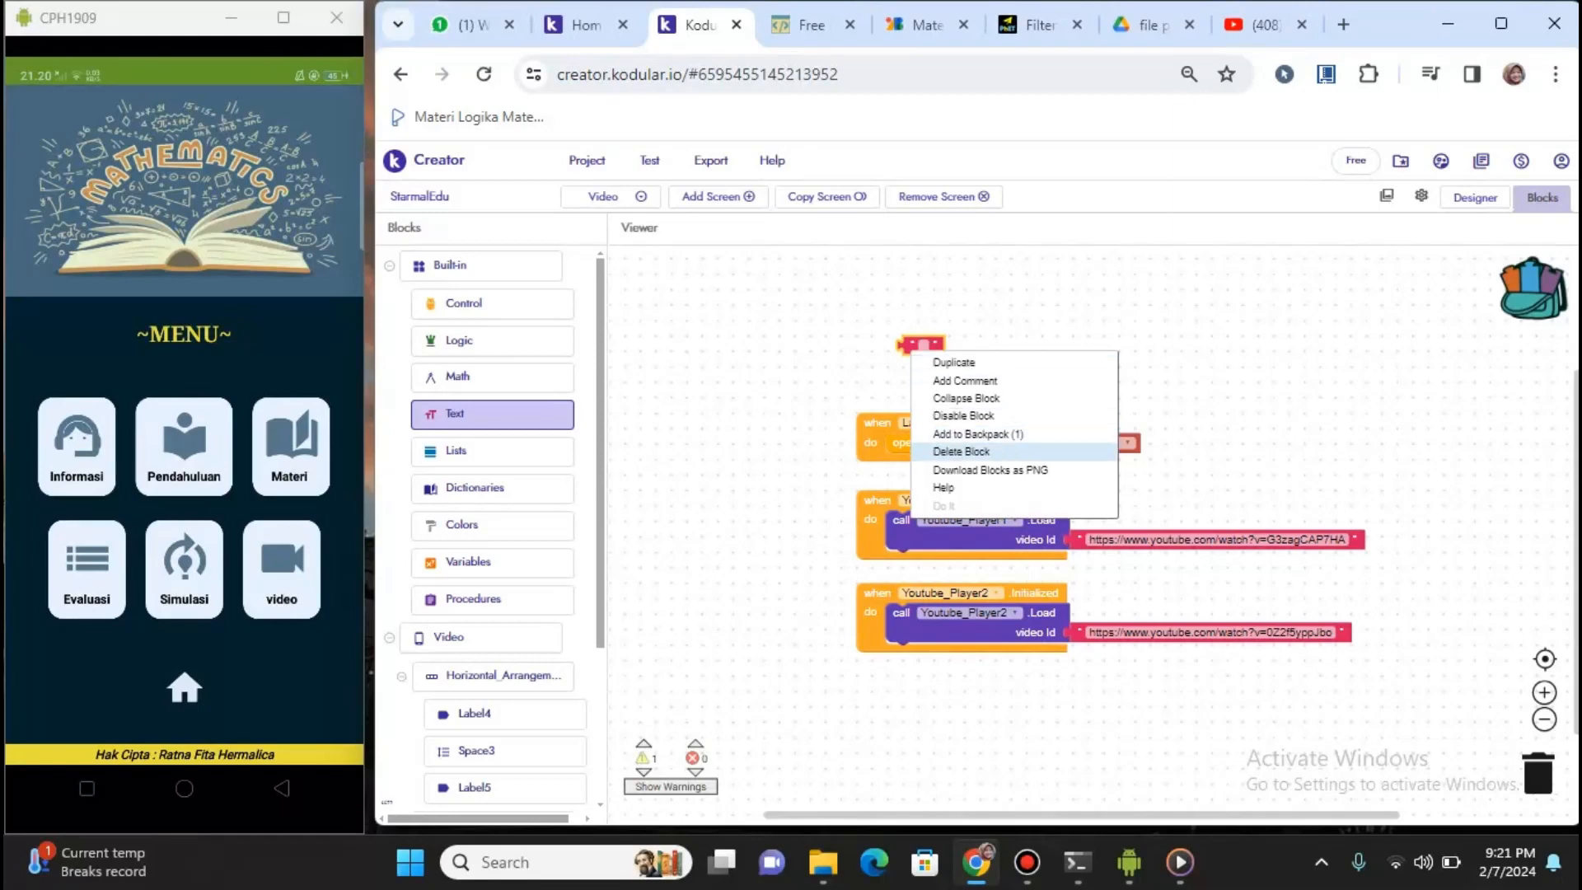
pyautogui.click(961, 452)
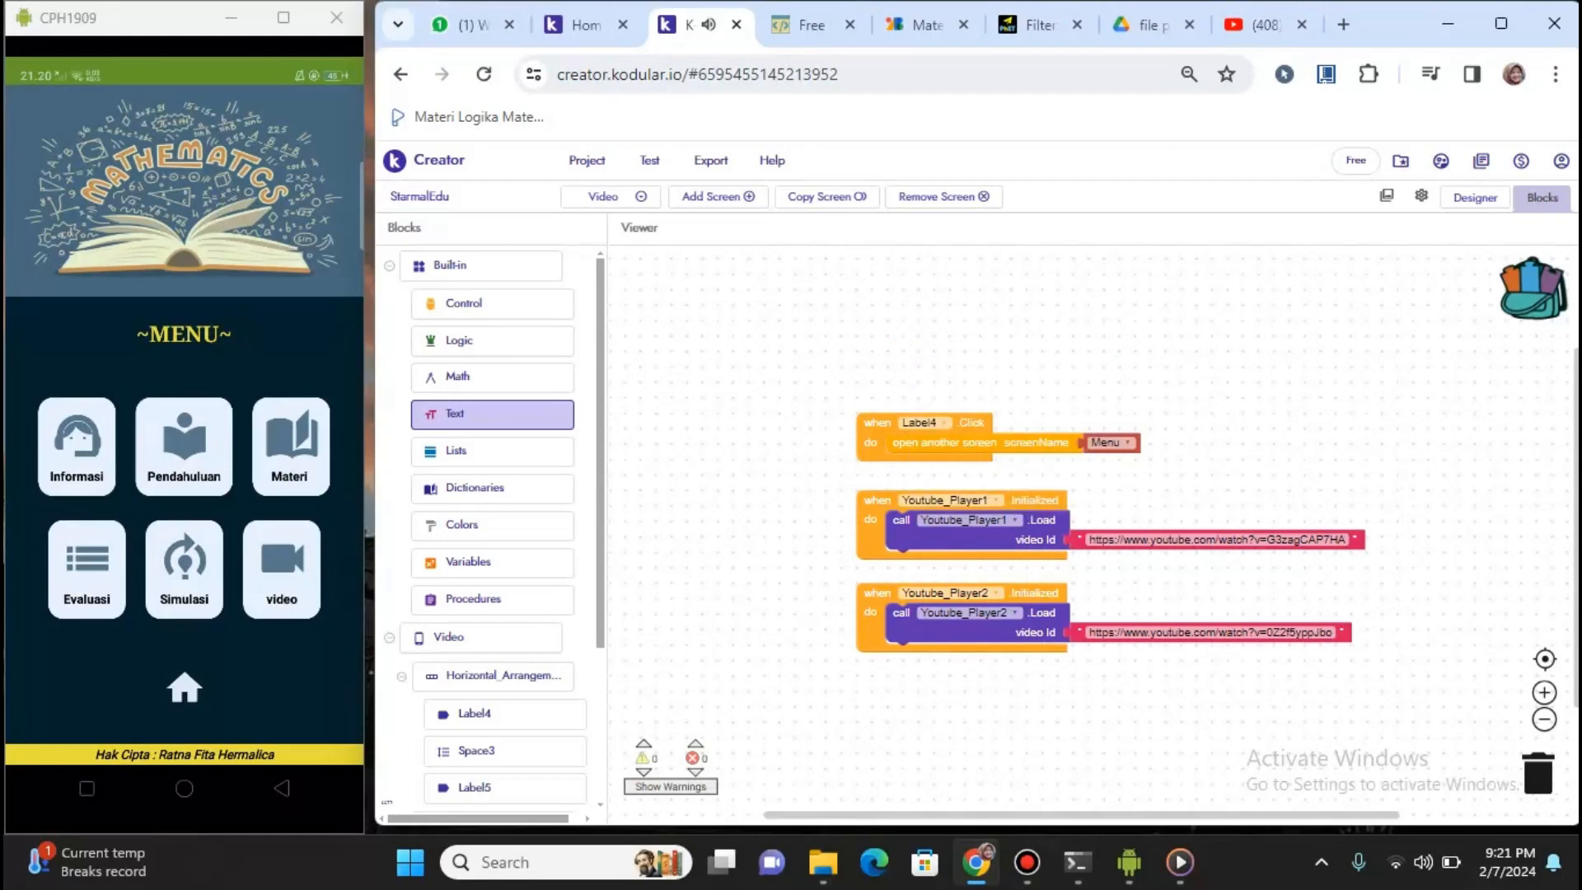
pyautogui.click(1475, 197)
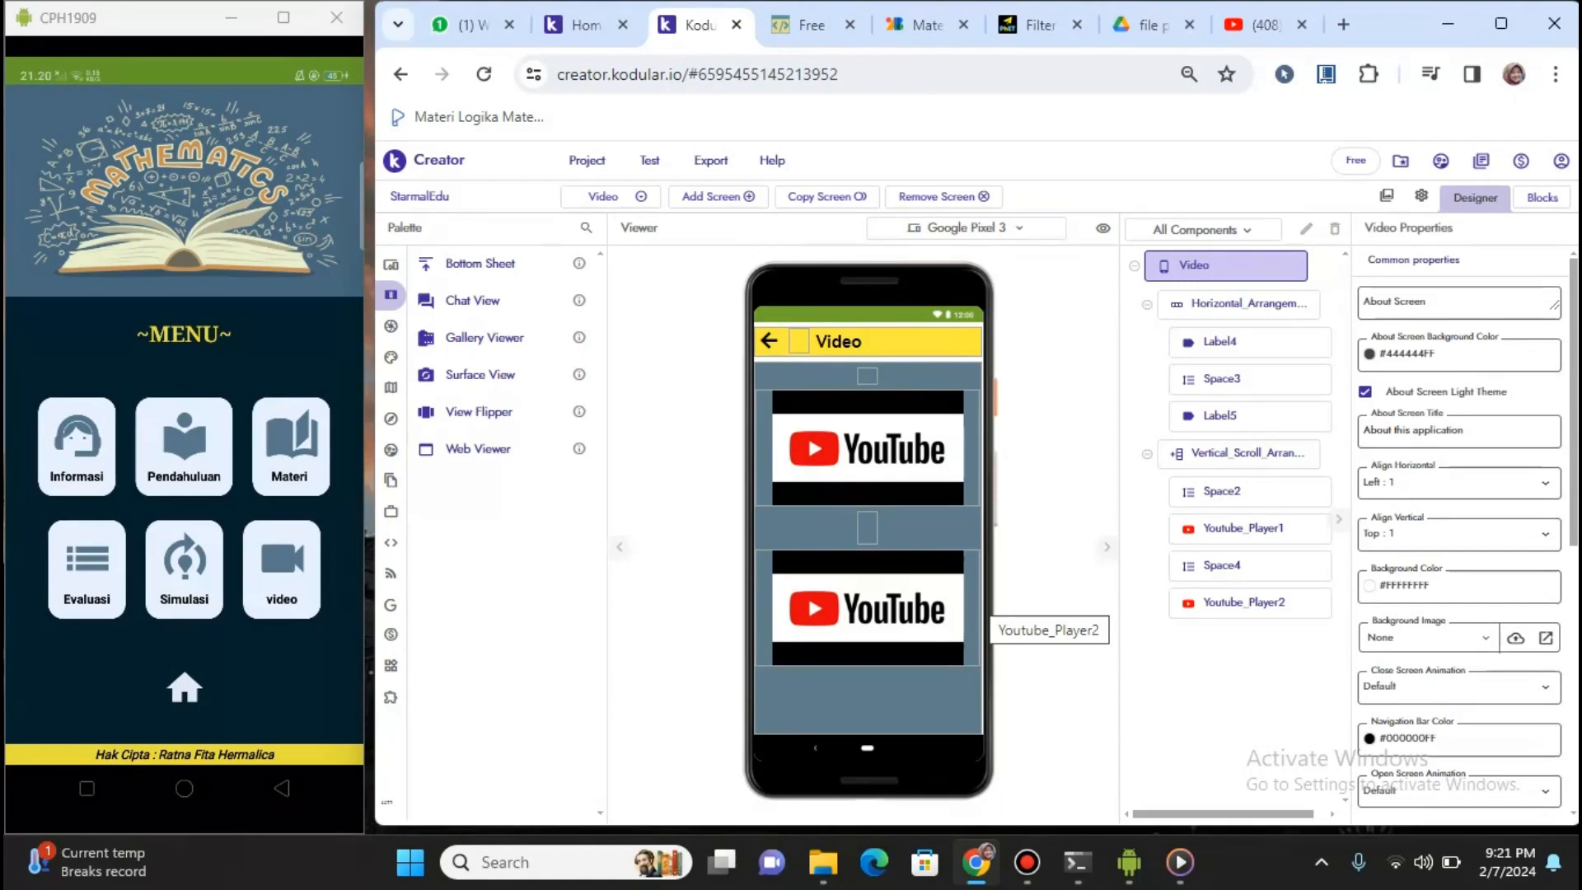
pyautogui.click(76, 446)
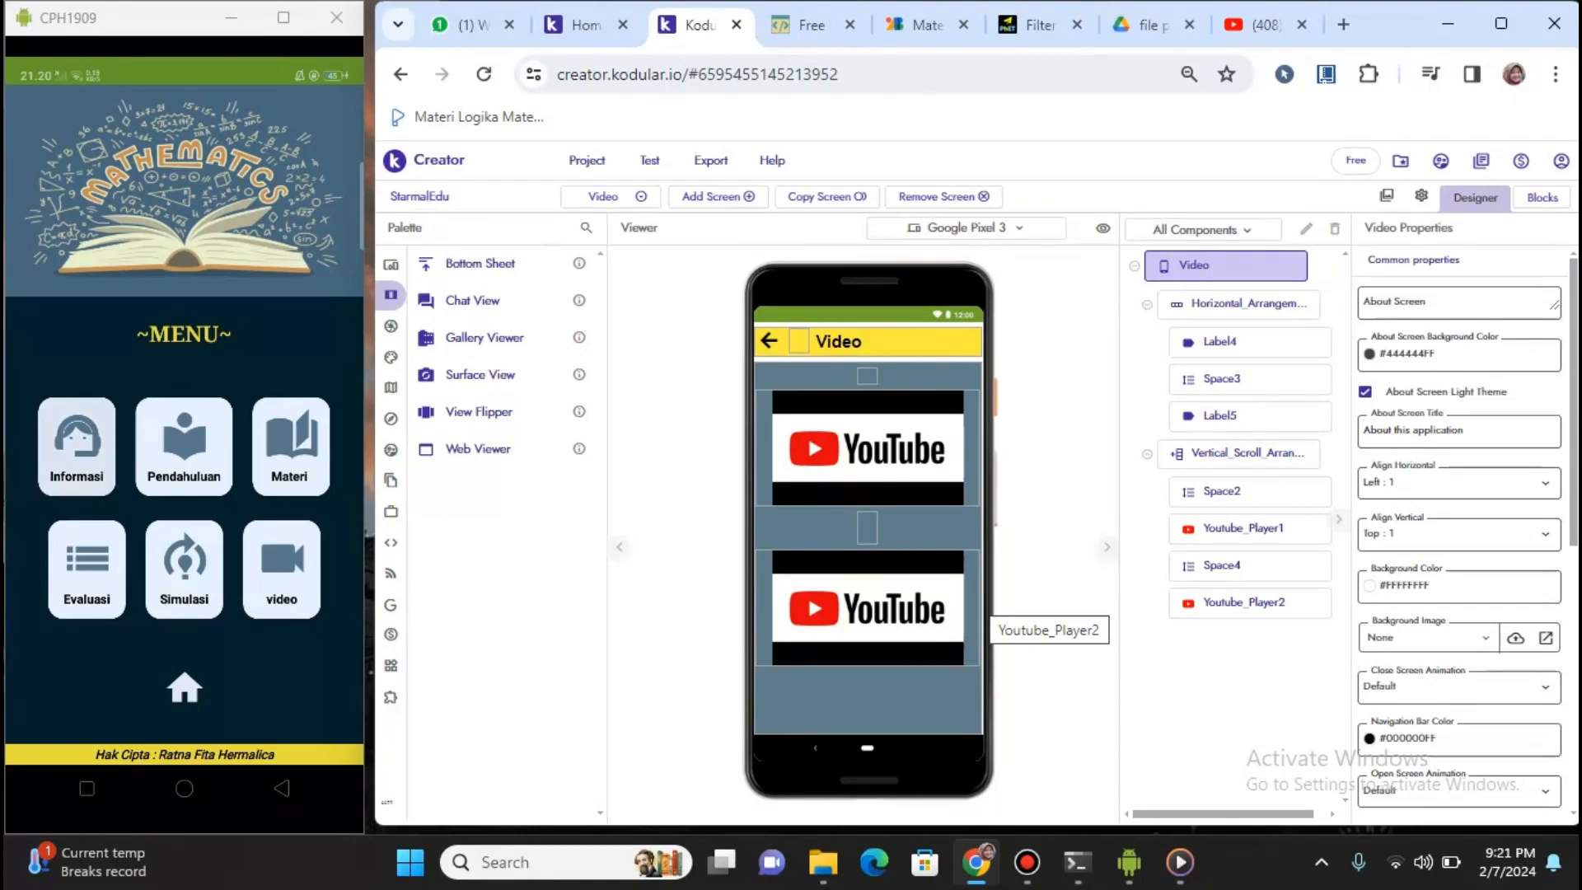
pyautogui.scroll(-3, 184, 449)
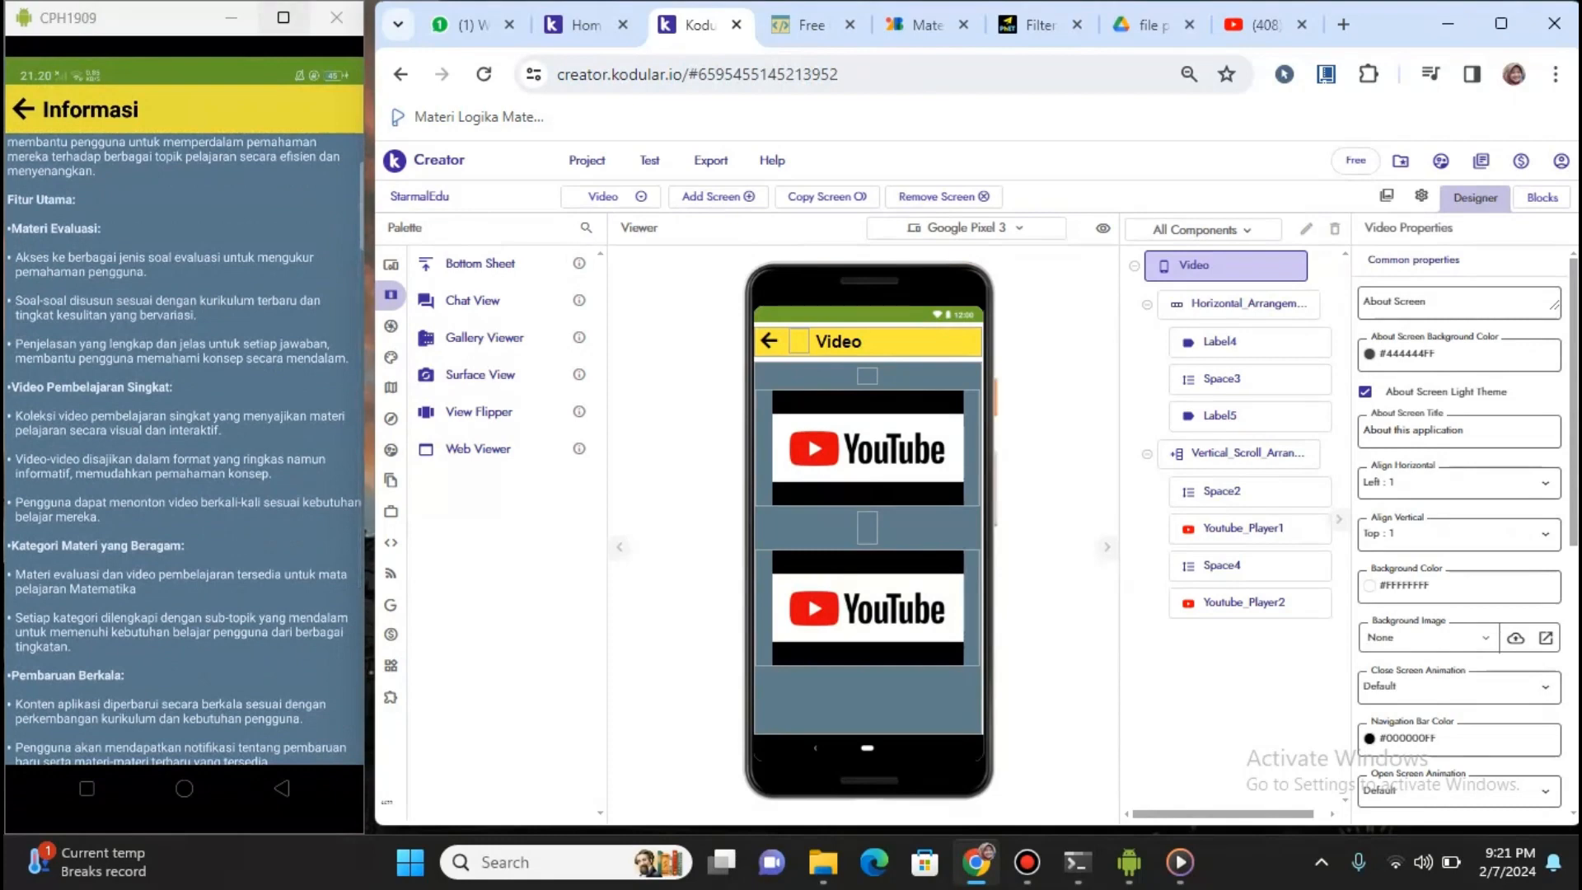
# Maximize the phone mirror and view the app's Informasi and Pendahuluan pages
pyautogui.click(284, 17)
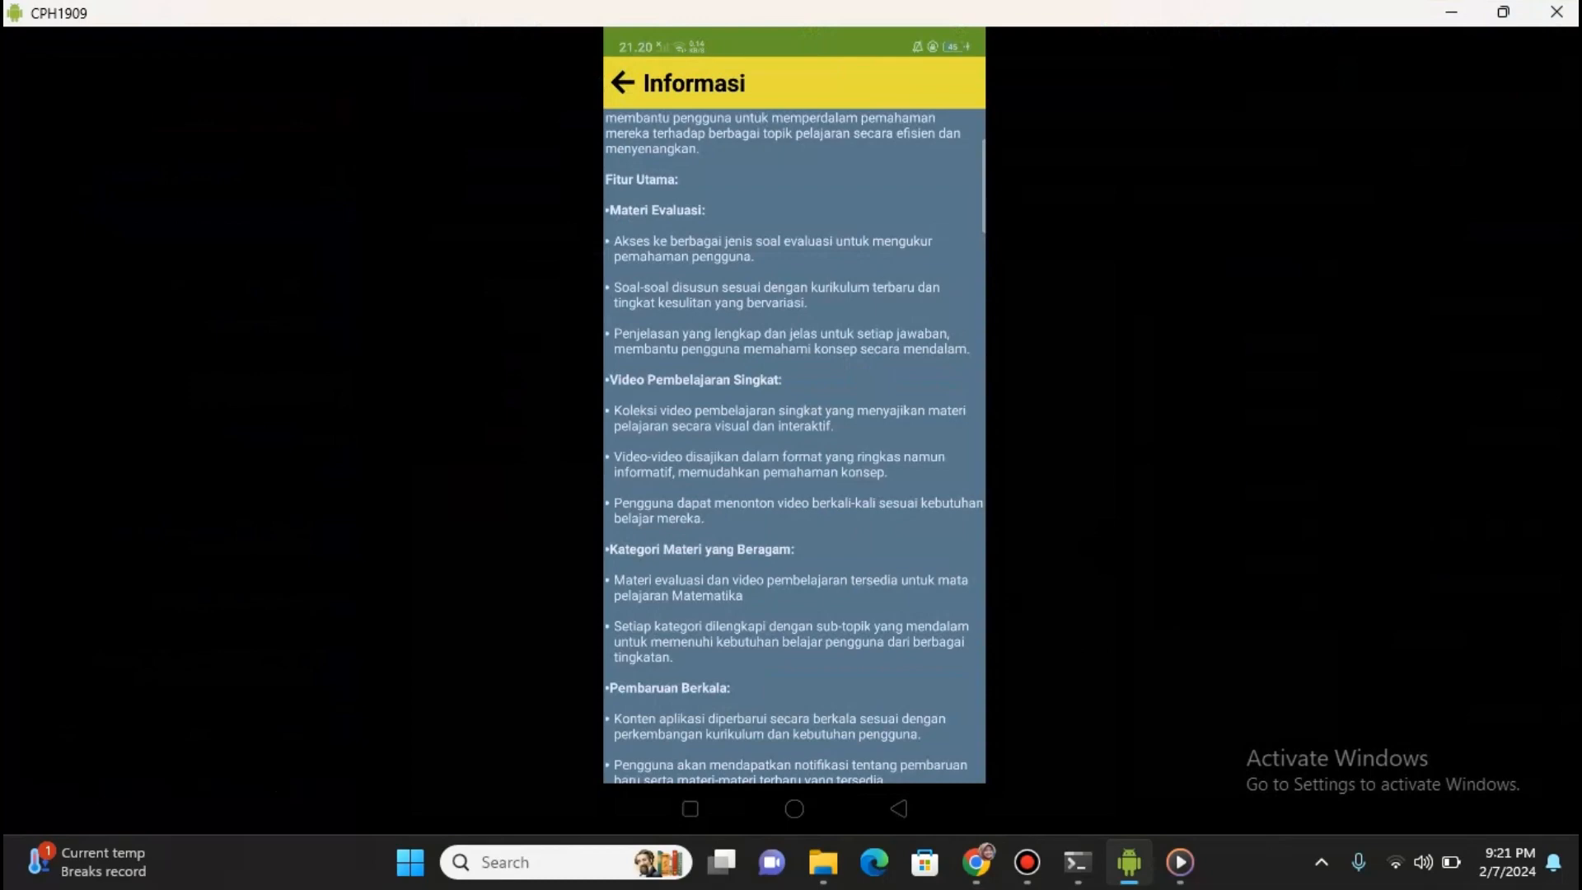
pyautogui.scroll(-5, 794, 445)
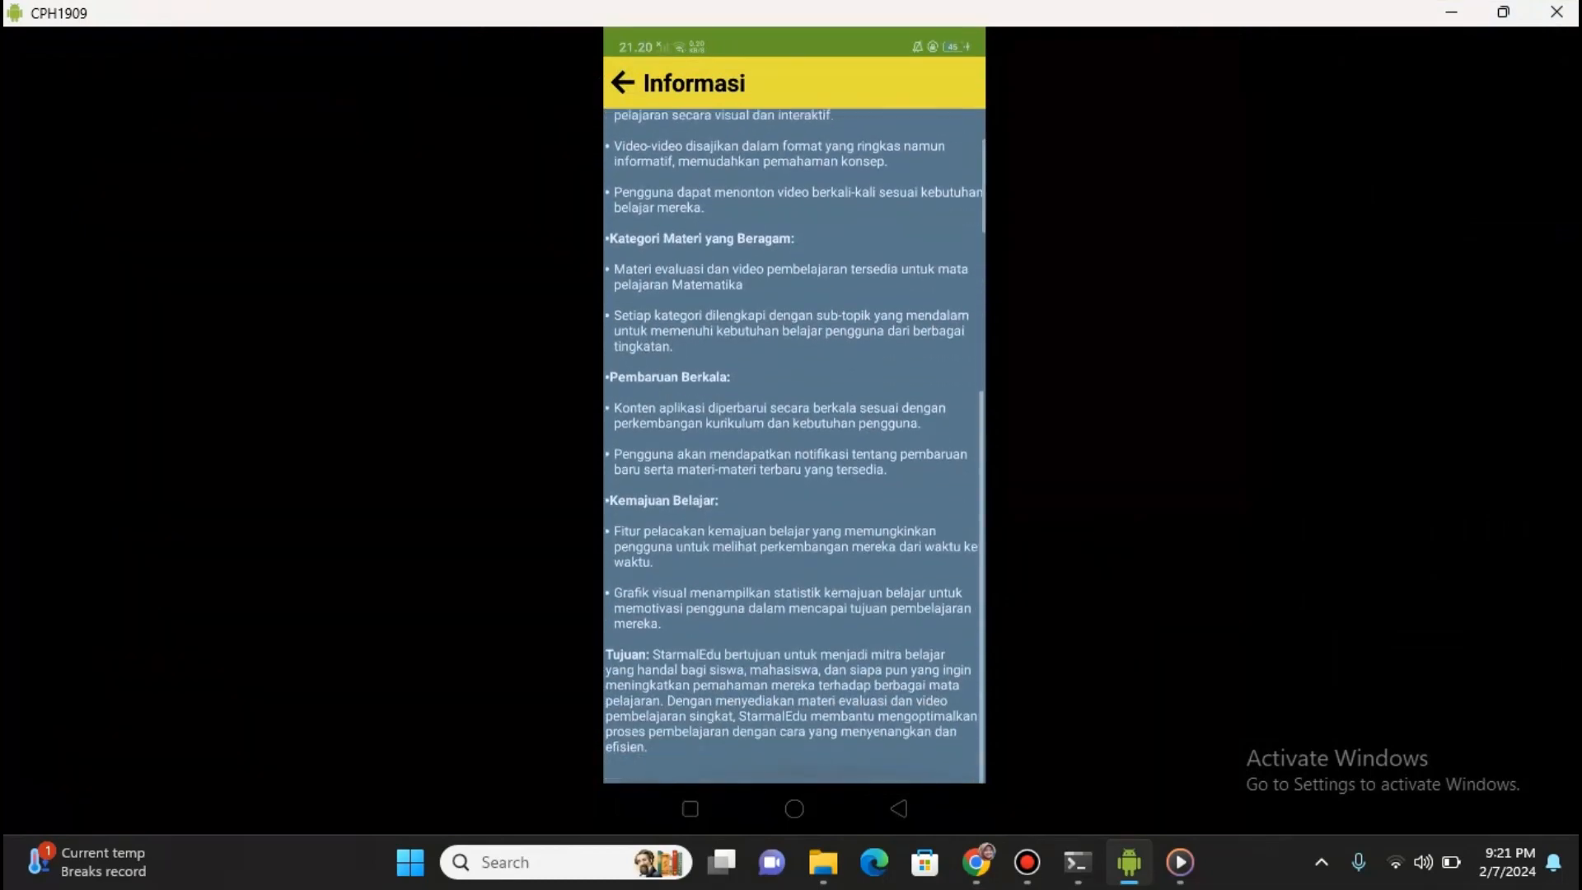
pyautogui.scroll(7, 794, 445)
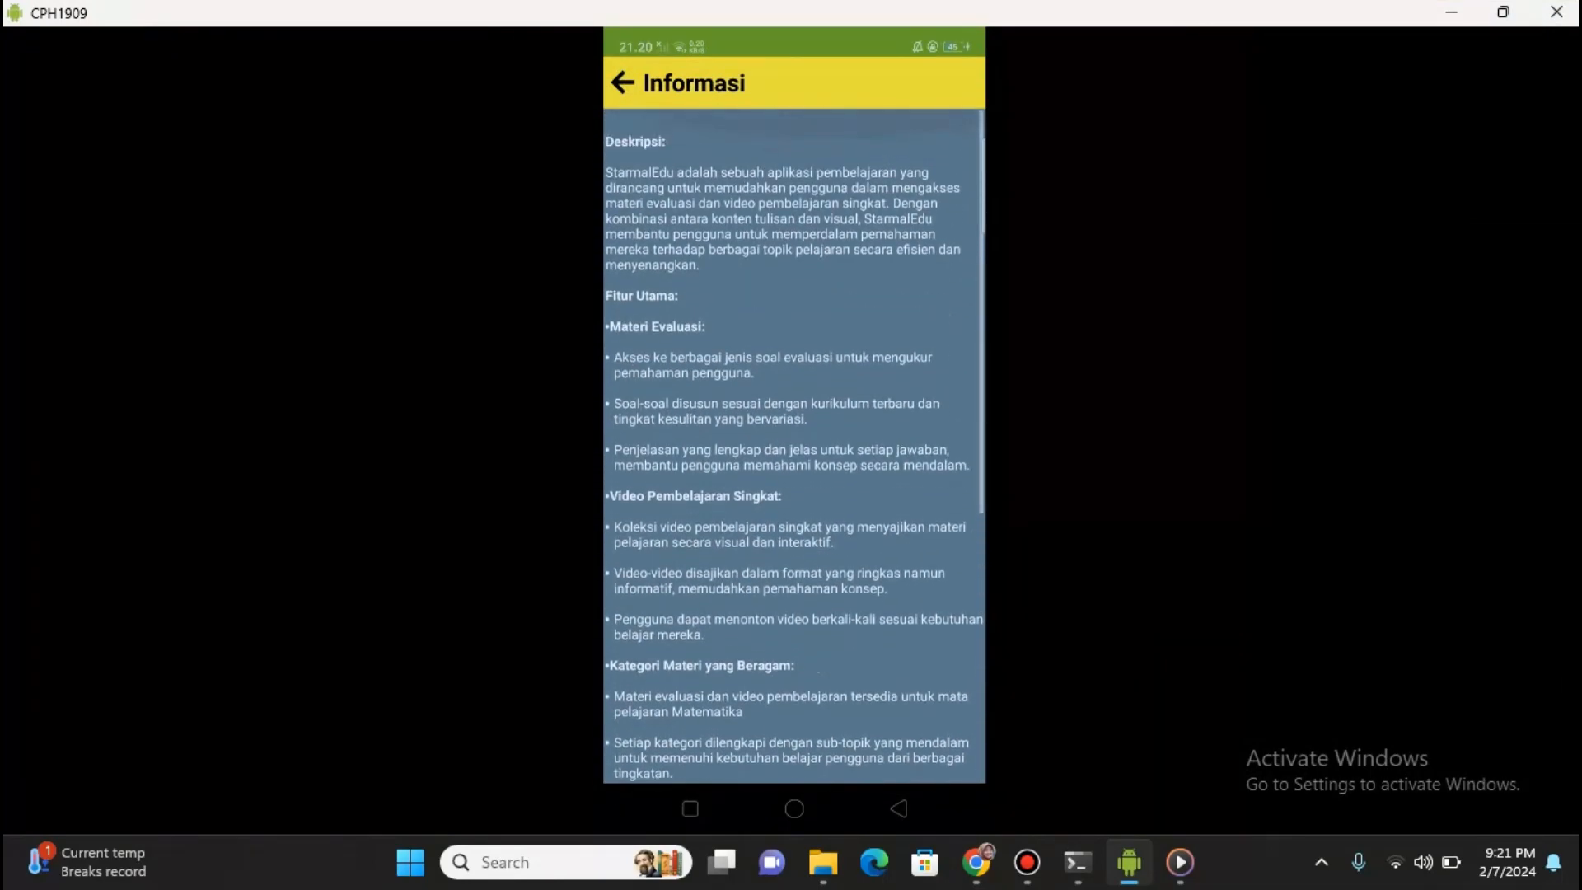
pyautogui.click(623, 82)
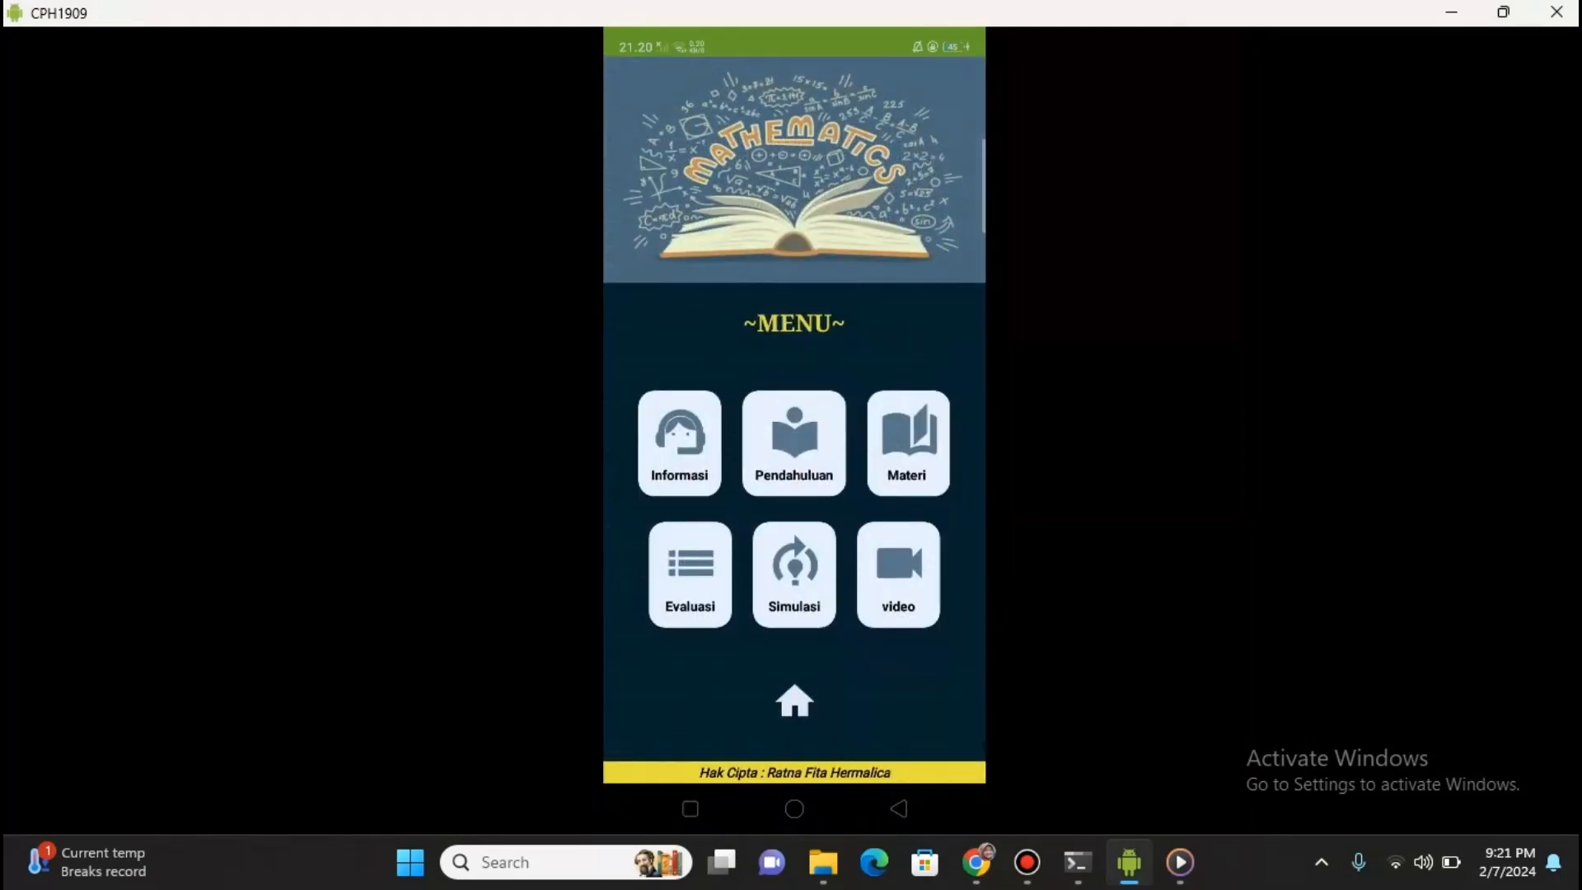
pyautogui.click(793, 443)
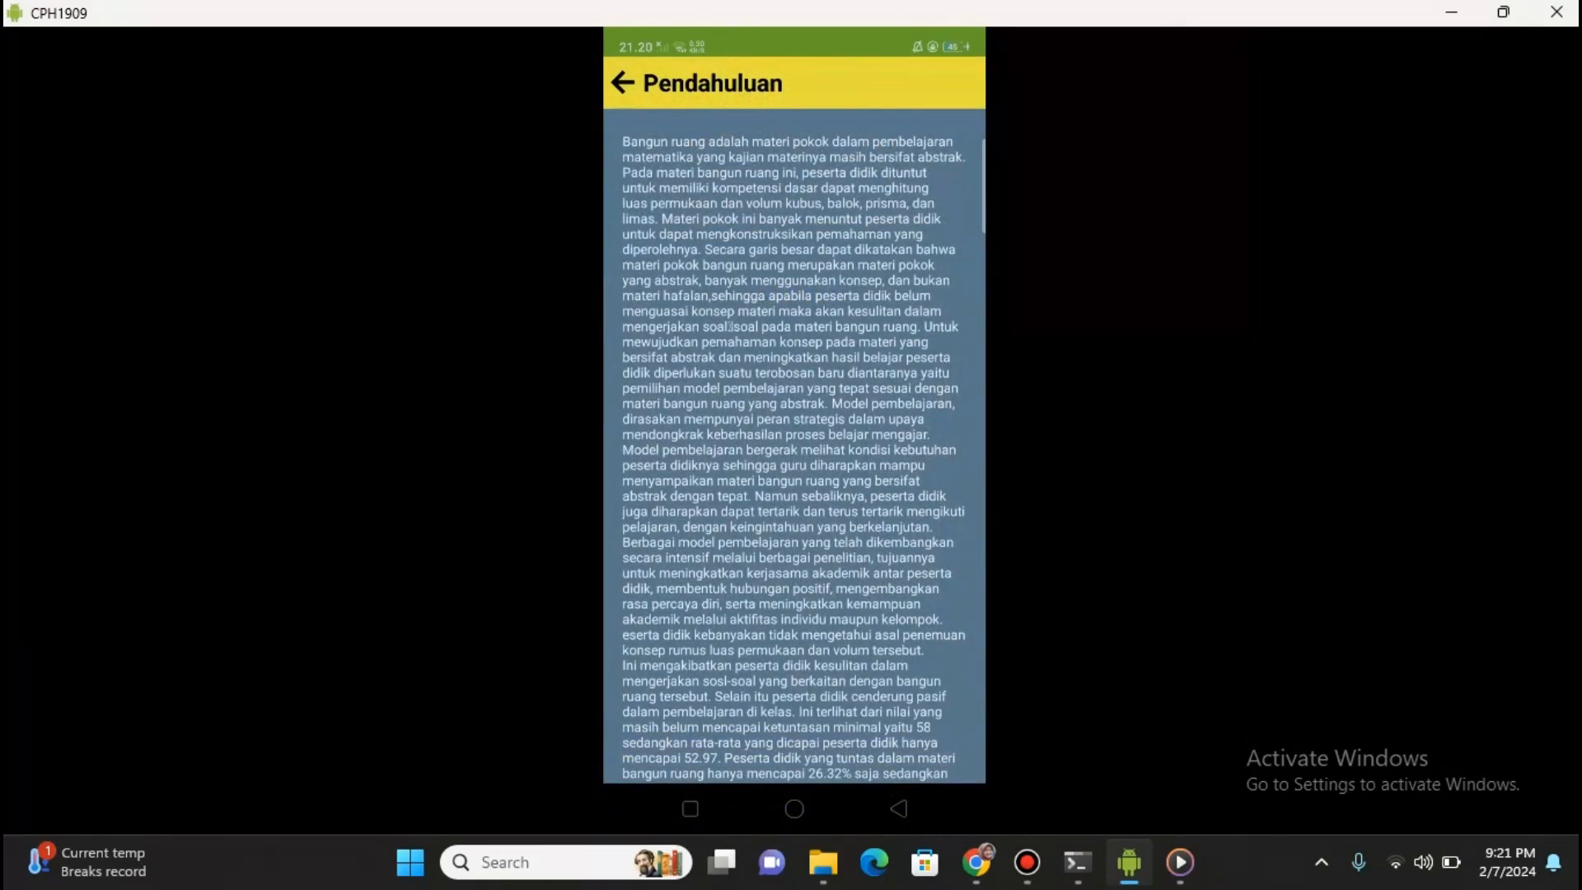
pyautogui.scroll(-3, 794, 445)
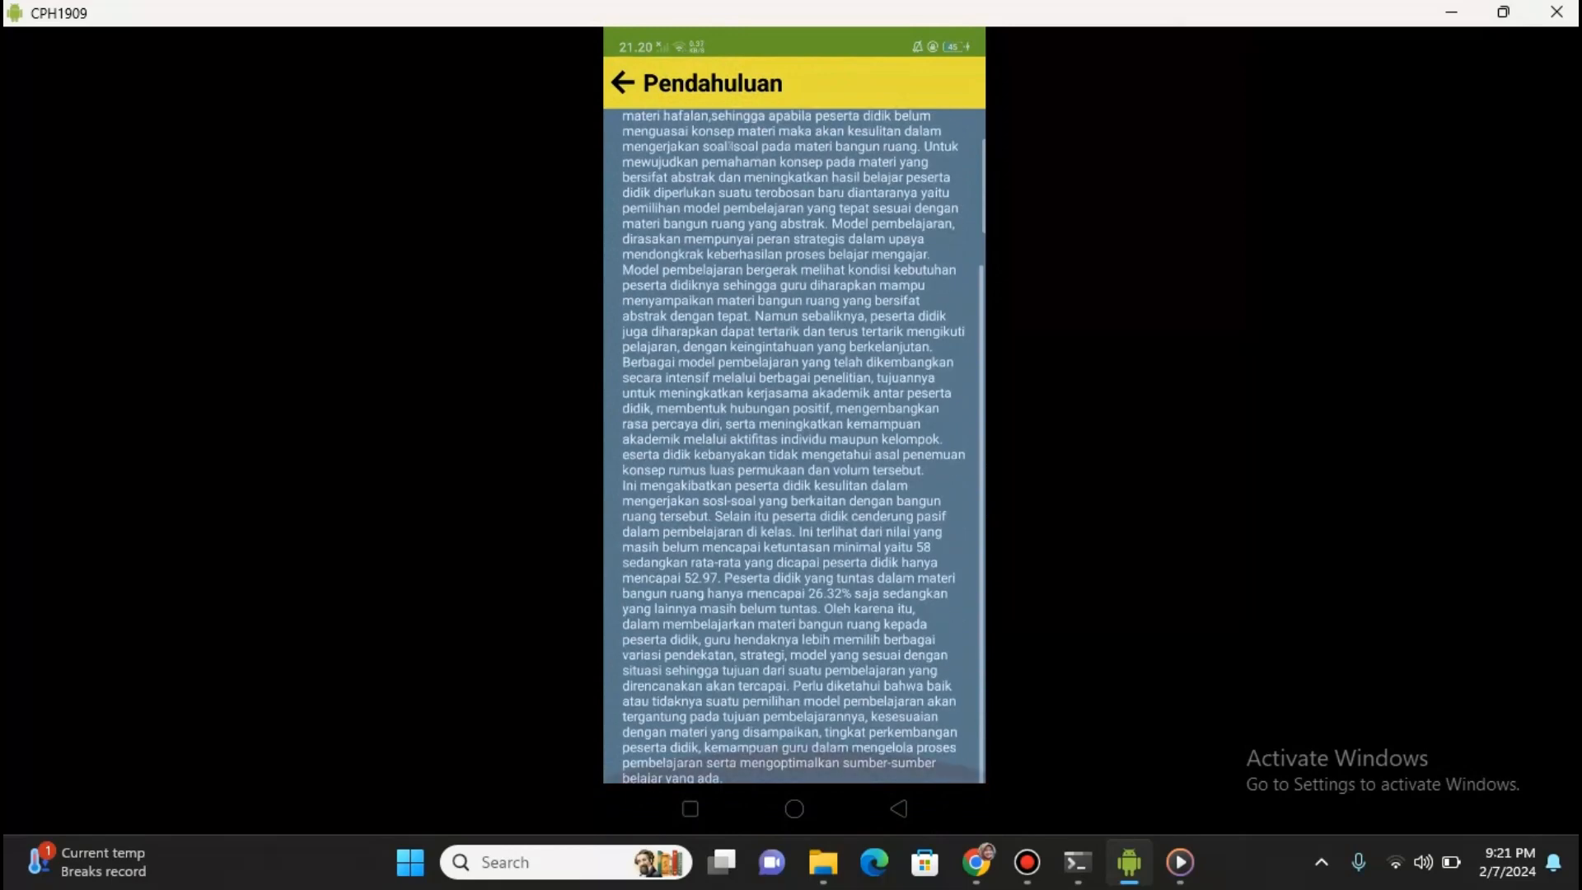
pyautogui.scroll(3, 794, 445)
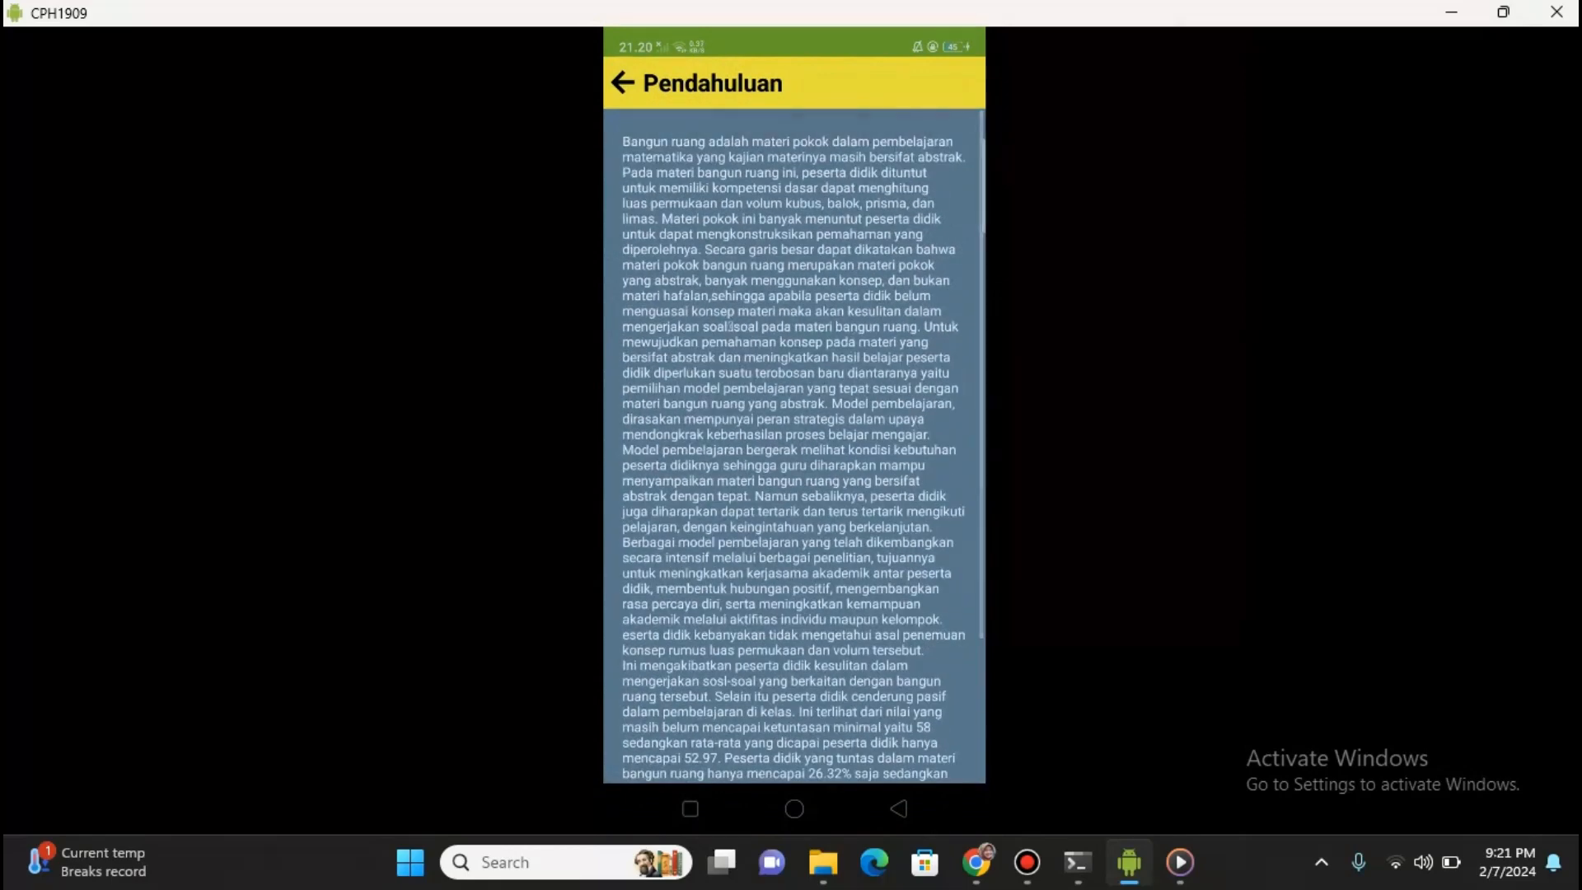
pyautogui.click(623, 82)
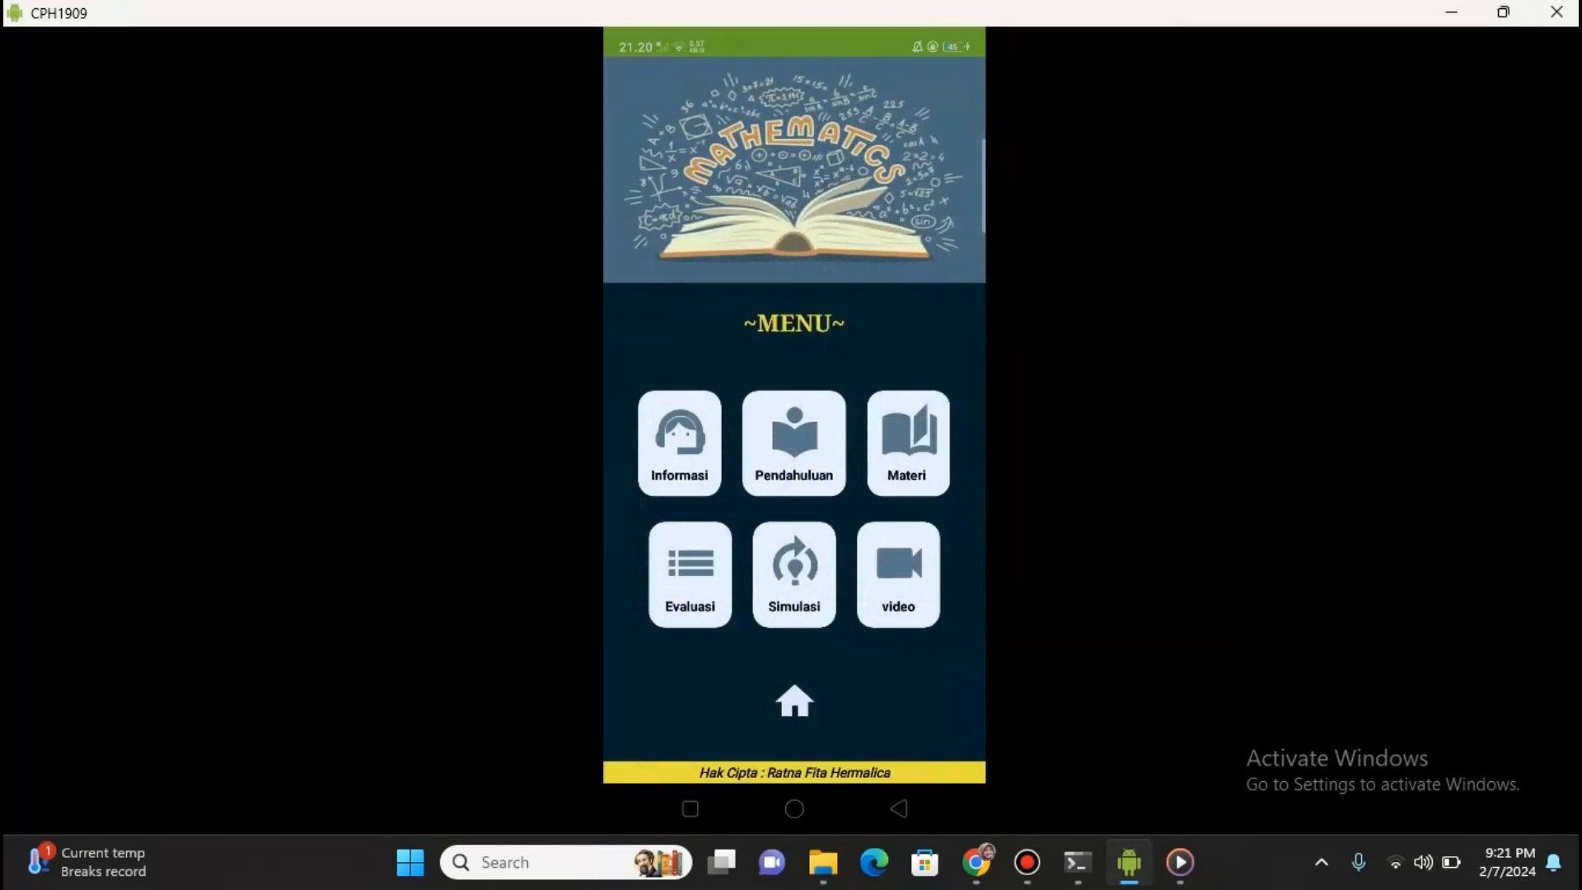
# View the Bangun Datar material under Materi, then return to the main menu
pyautogui.click(908, 444)
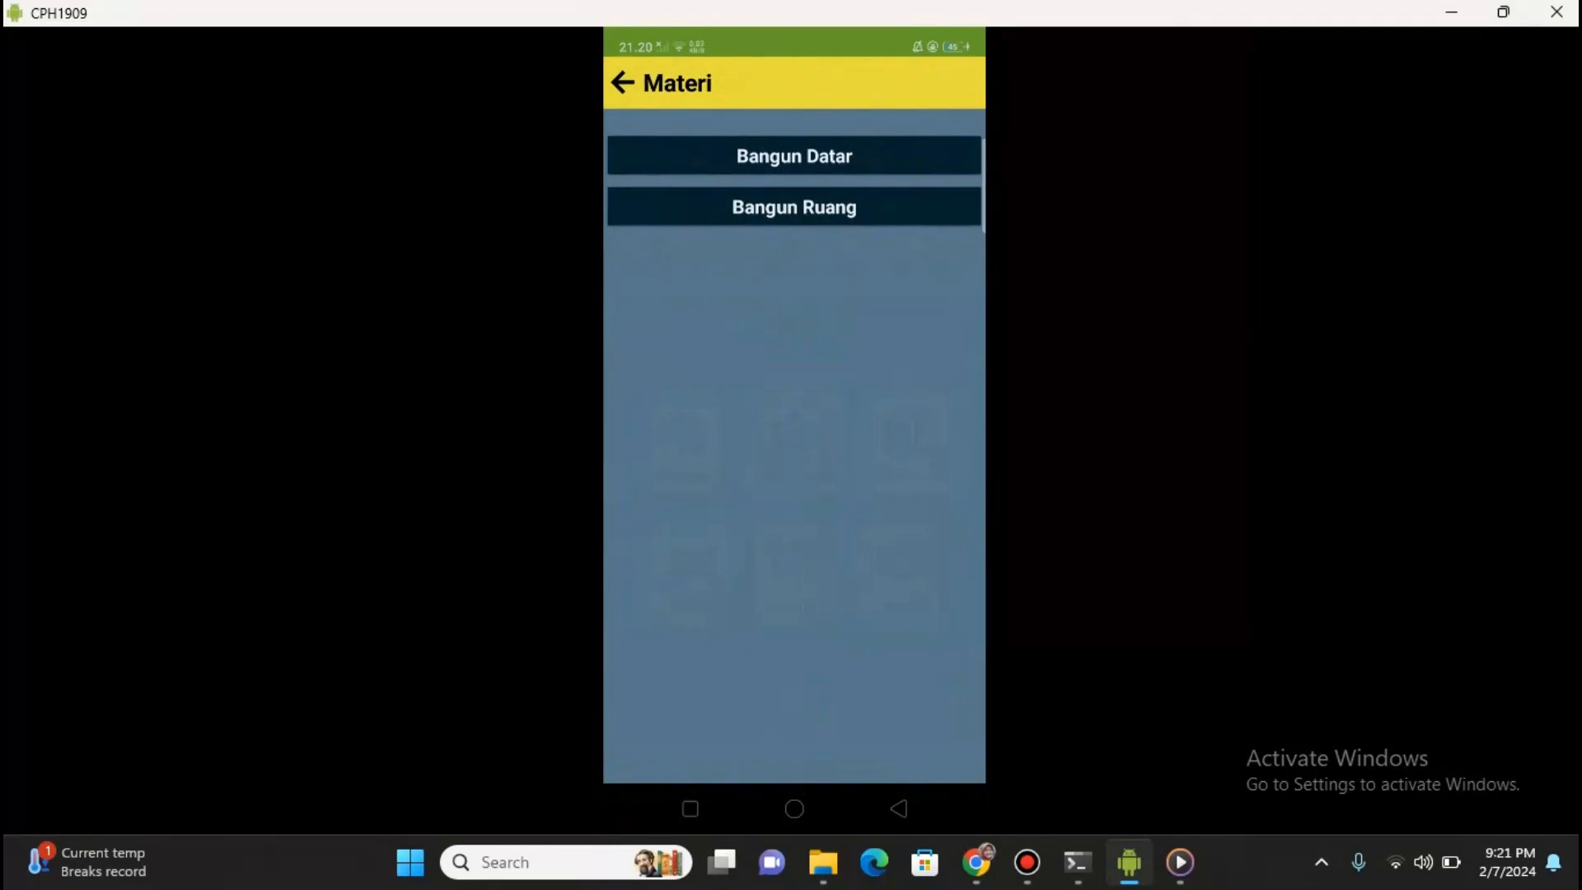
pyautogui.click(795, 155)
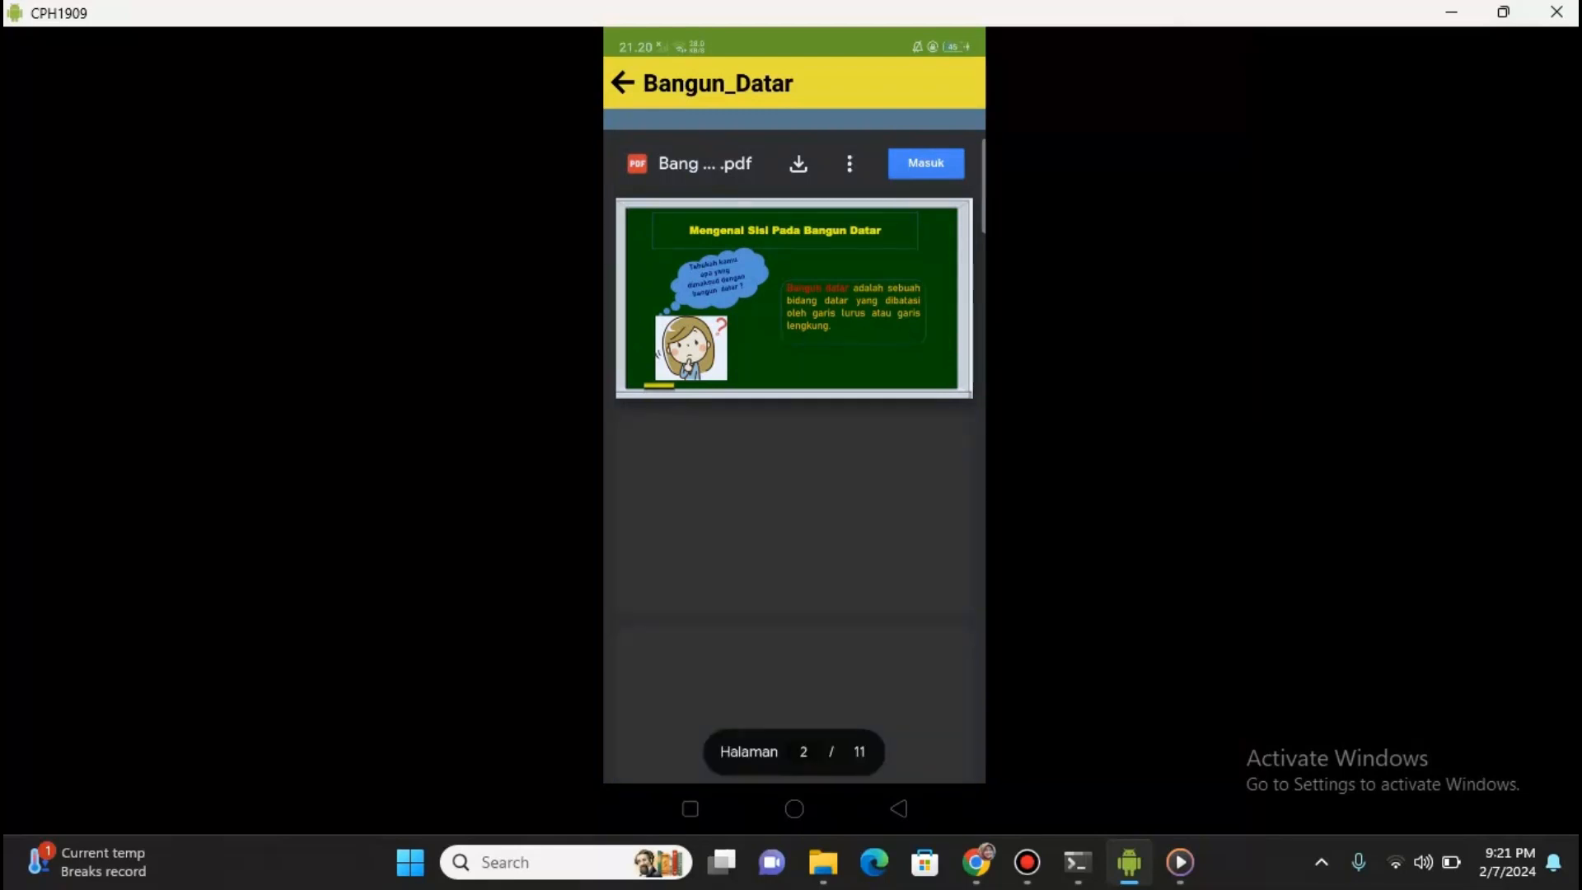
pyautogui.scroll(-3, 794, 456)
pyautogui.scroll(3, 794, 456)
pyautogui.click(623, 83)
pyautogui.click(623, 82)
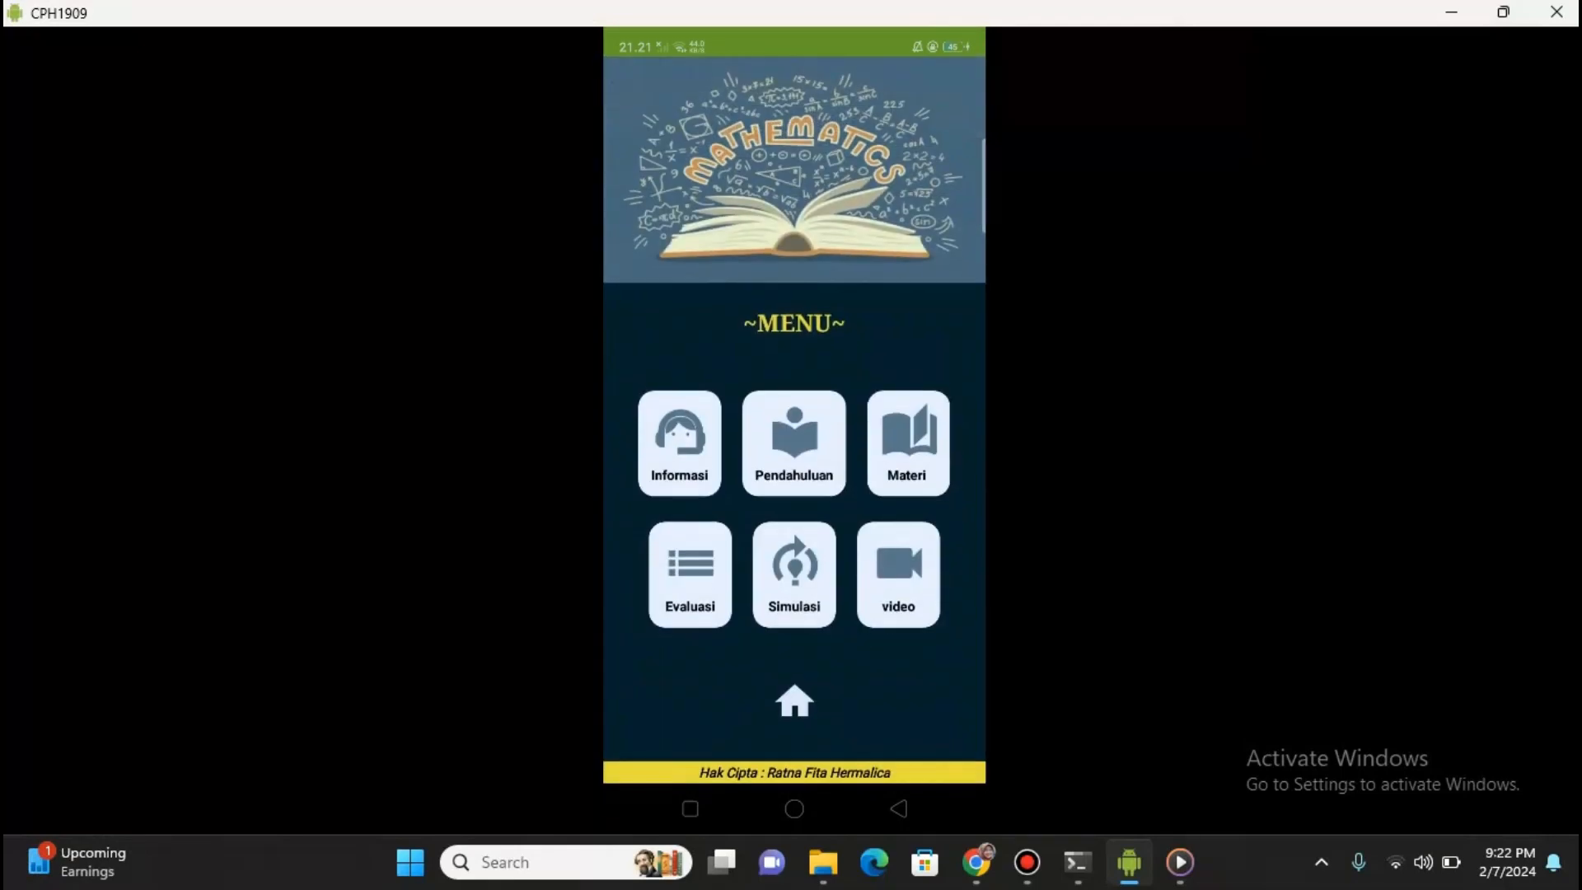
# Look through the Evaluasi form, then open the Simulasi page
pyautogui.click(690, 574)
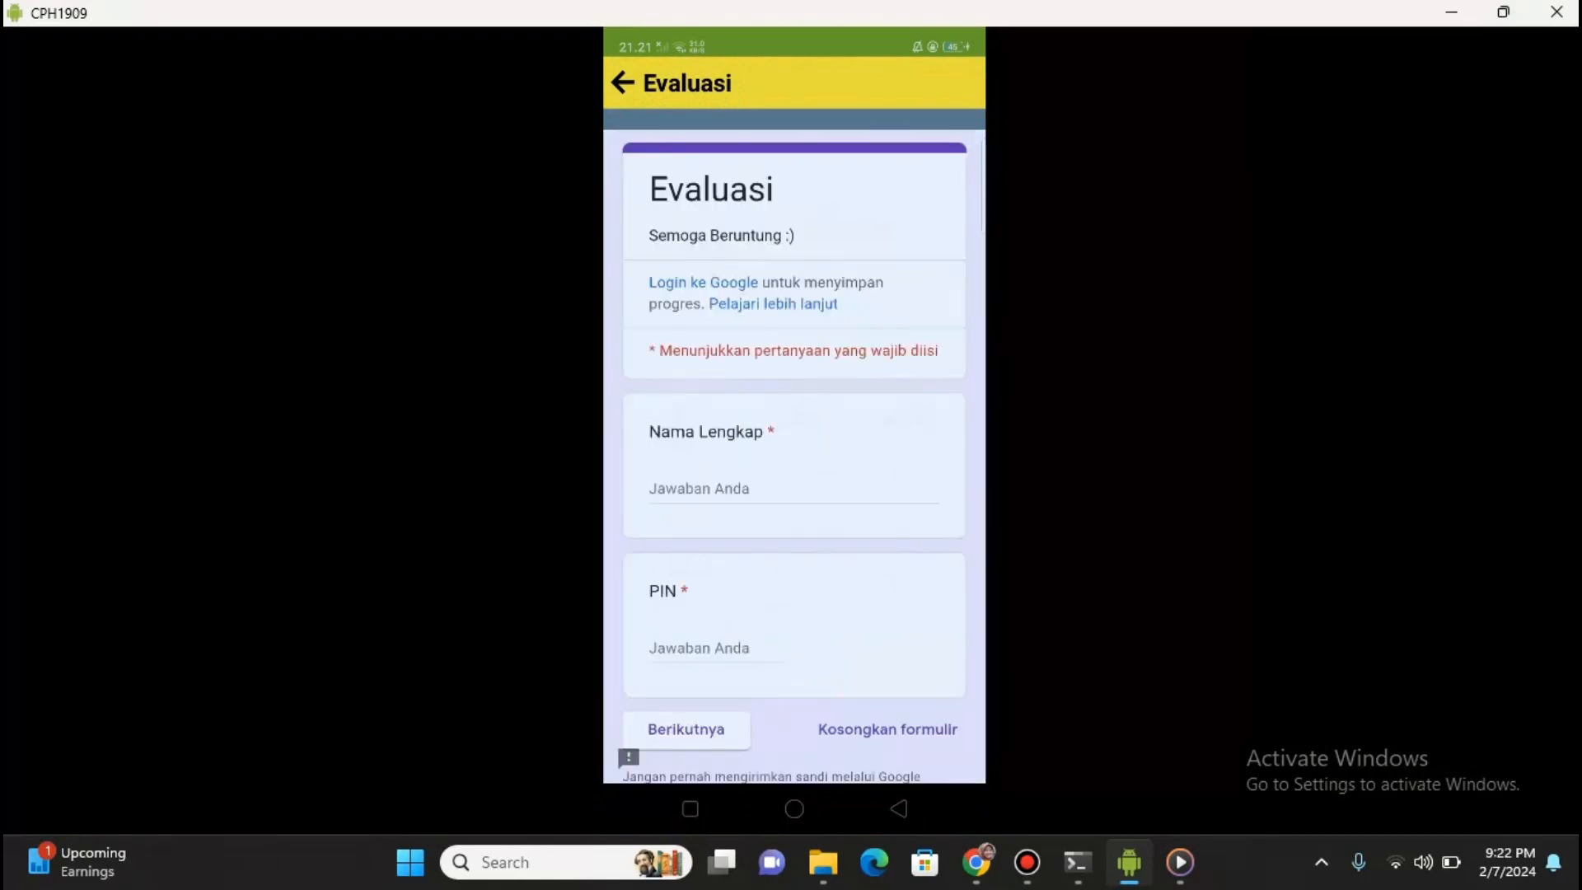
pyautogui.scroll(-2, 794, 454)
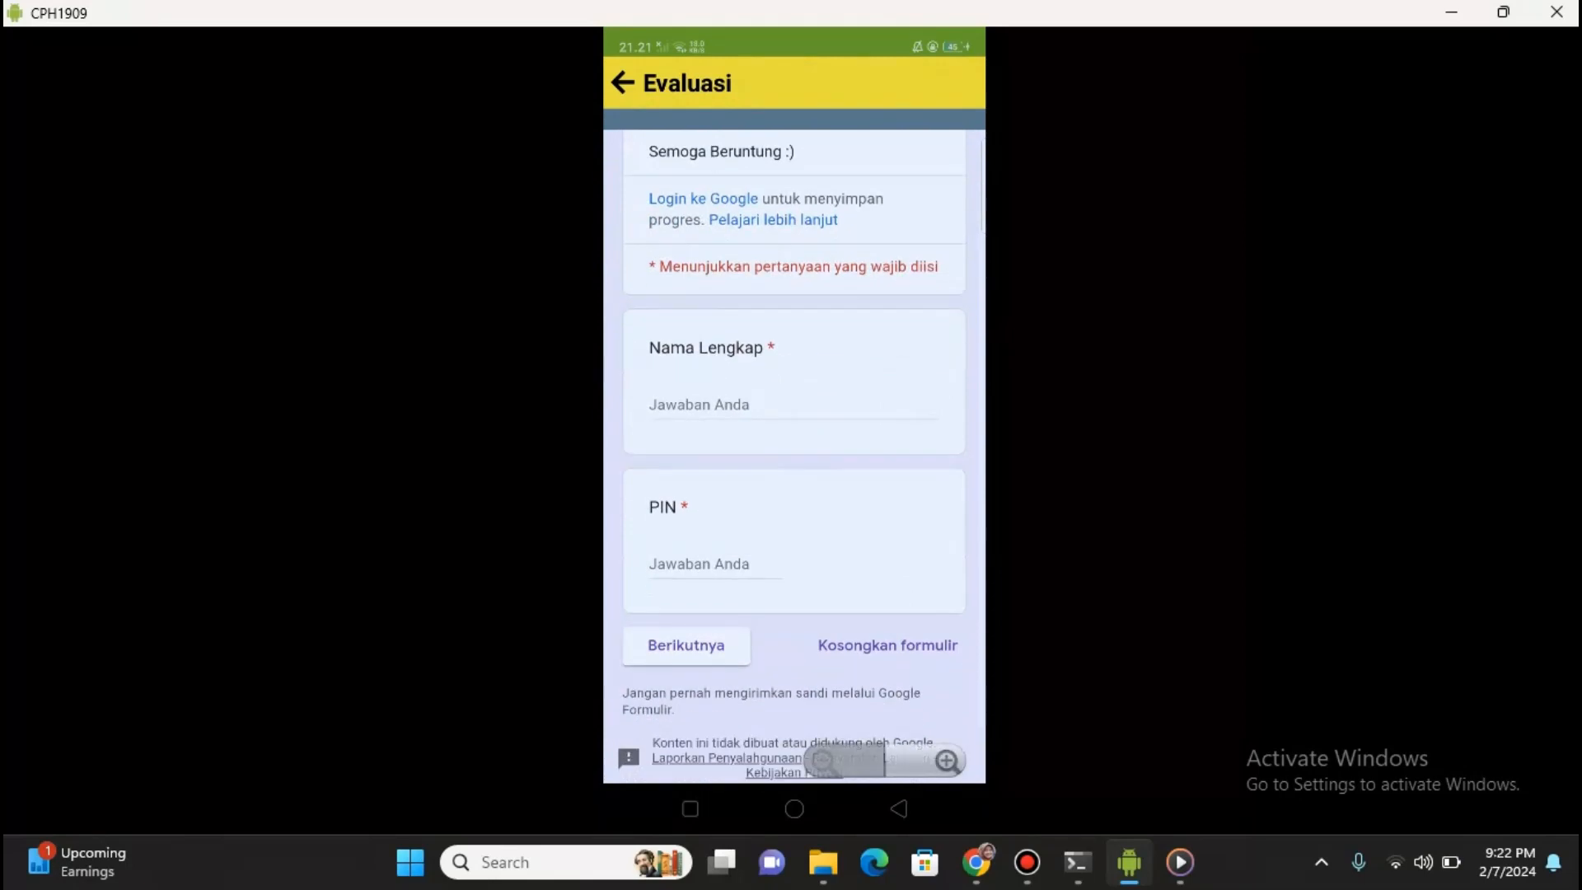
pyautogui.scroll(1, 794, 458)
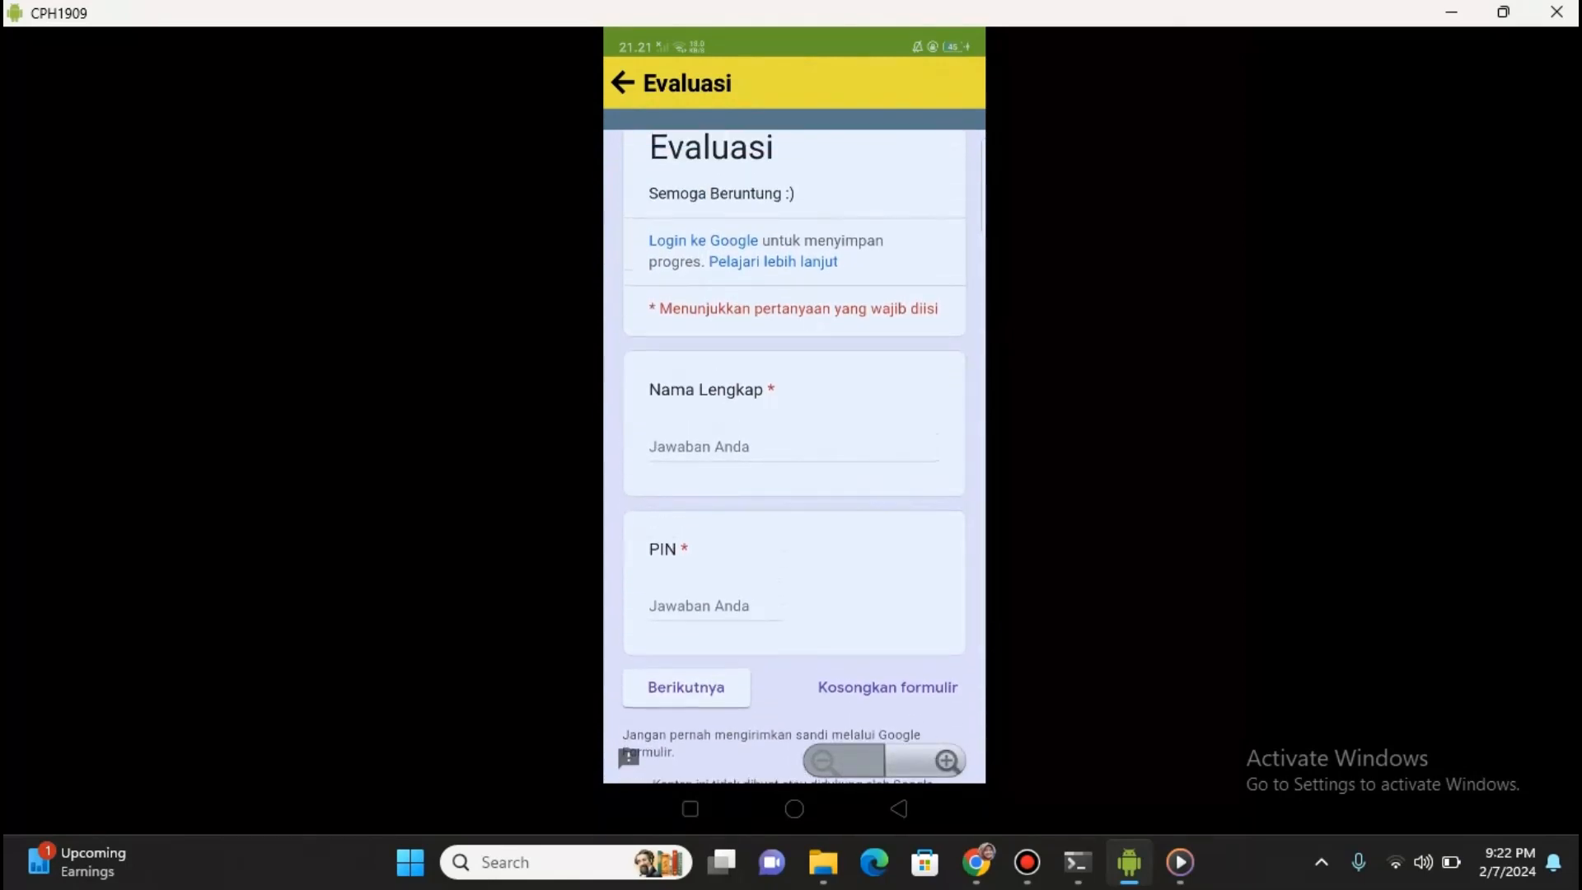
pyautogui.click(623, 83)
pyautogui.click(795, 574)
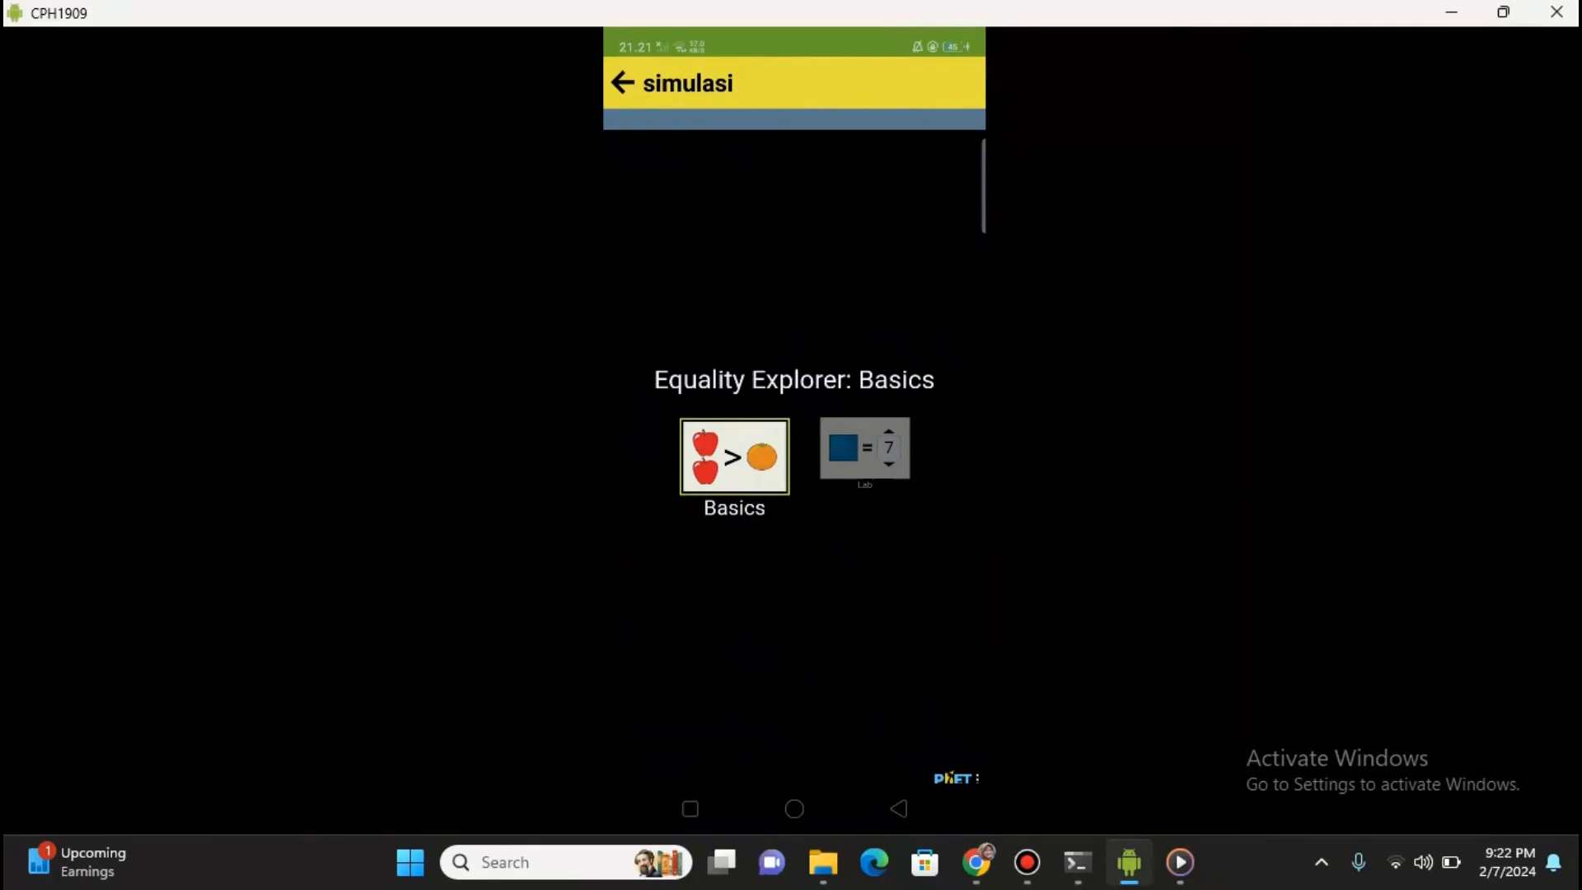
# In Basics, put a red ball on the left pan and a blue square on the right, then open Video
pyautogui.click(735, 457)
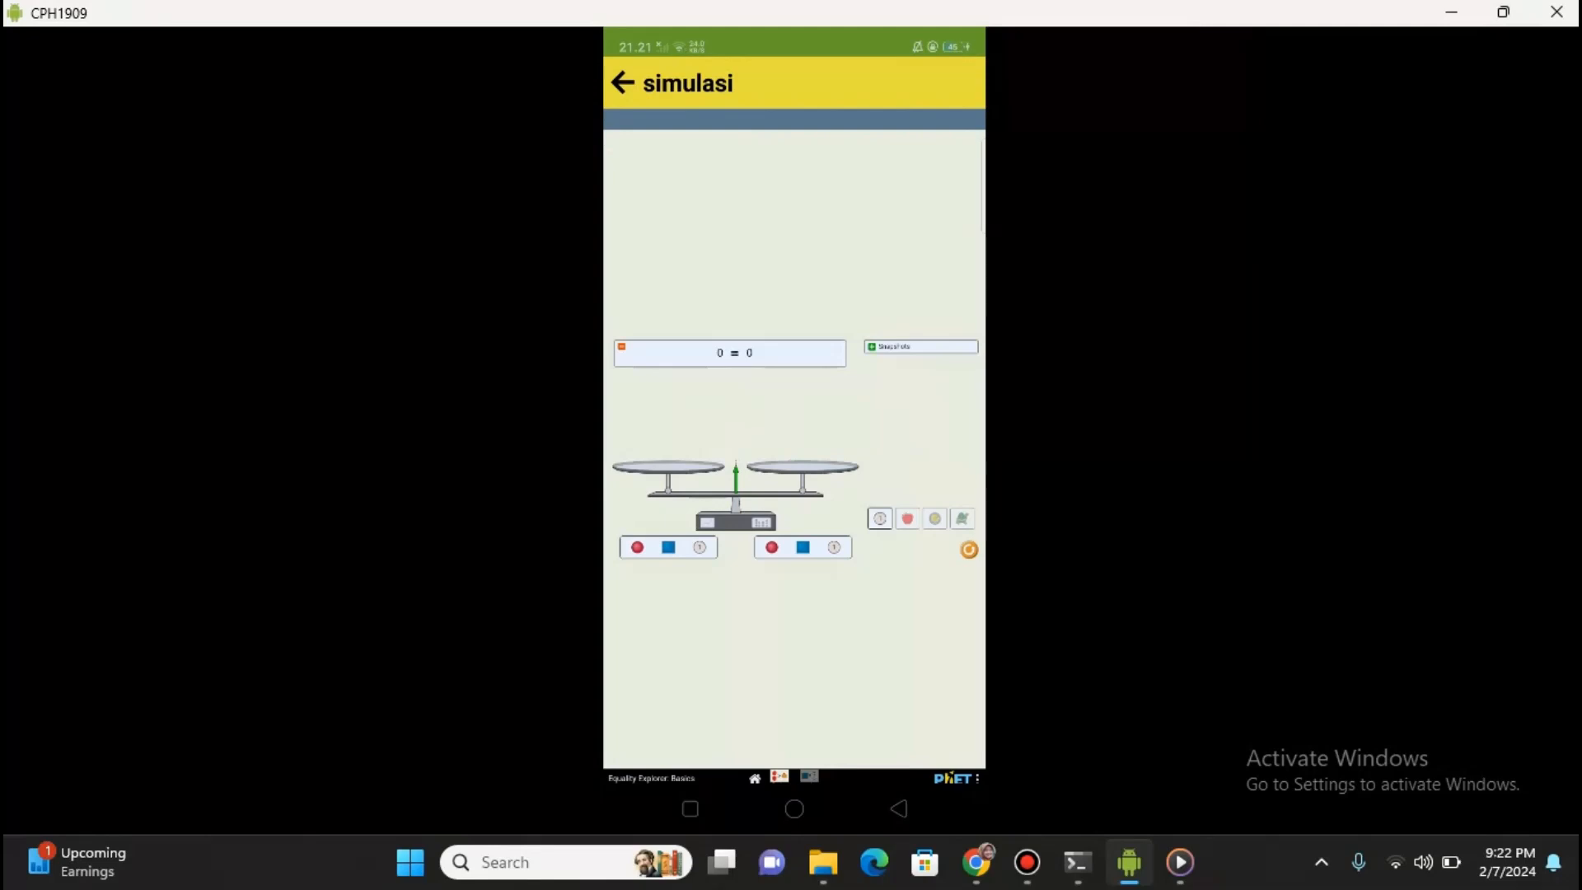
pyautogui.moveTo(637, 547); pyautogui.dragTo(676, 463)
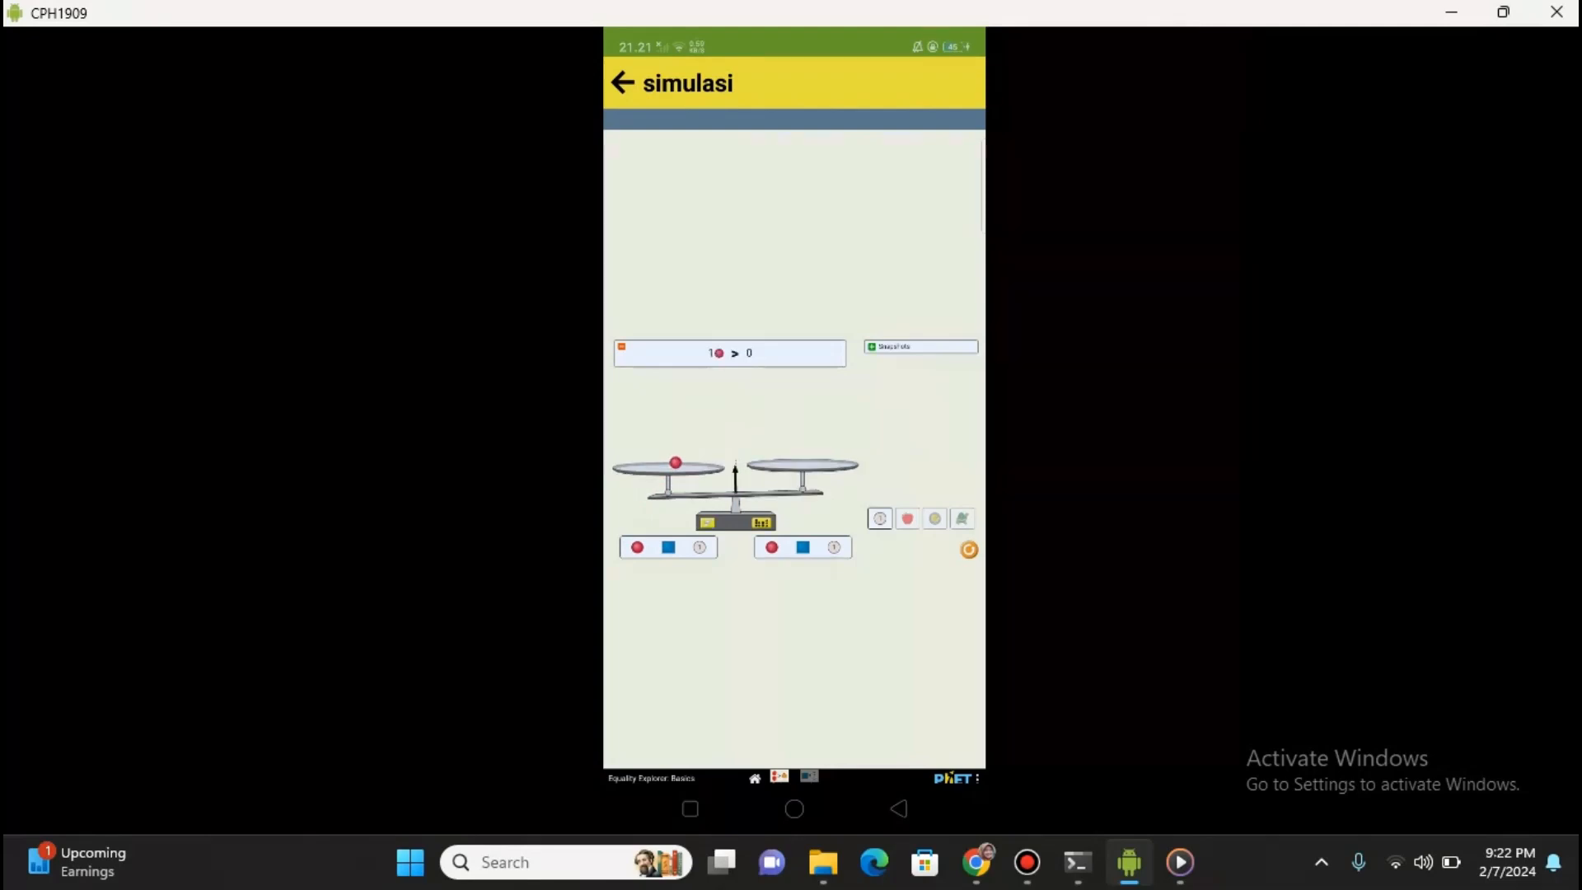
pyautogui.moveTo(803, 548); pyautogui.dragTo(800, 453)
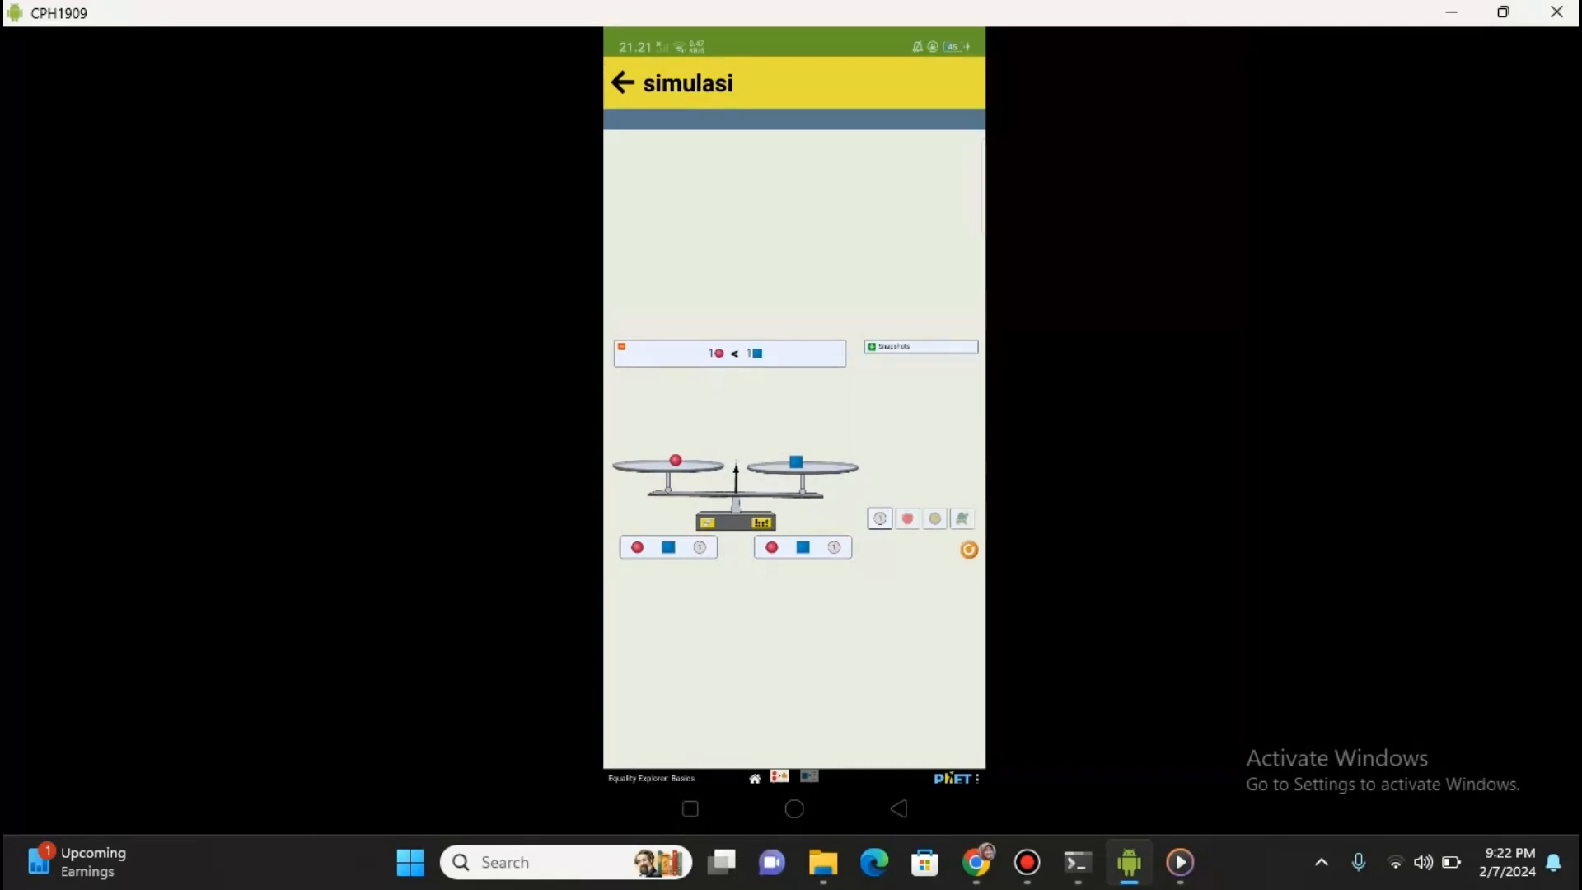
pyautogui.click(622, 82)
pyautogui.click(898, 575)
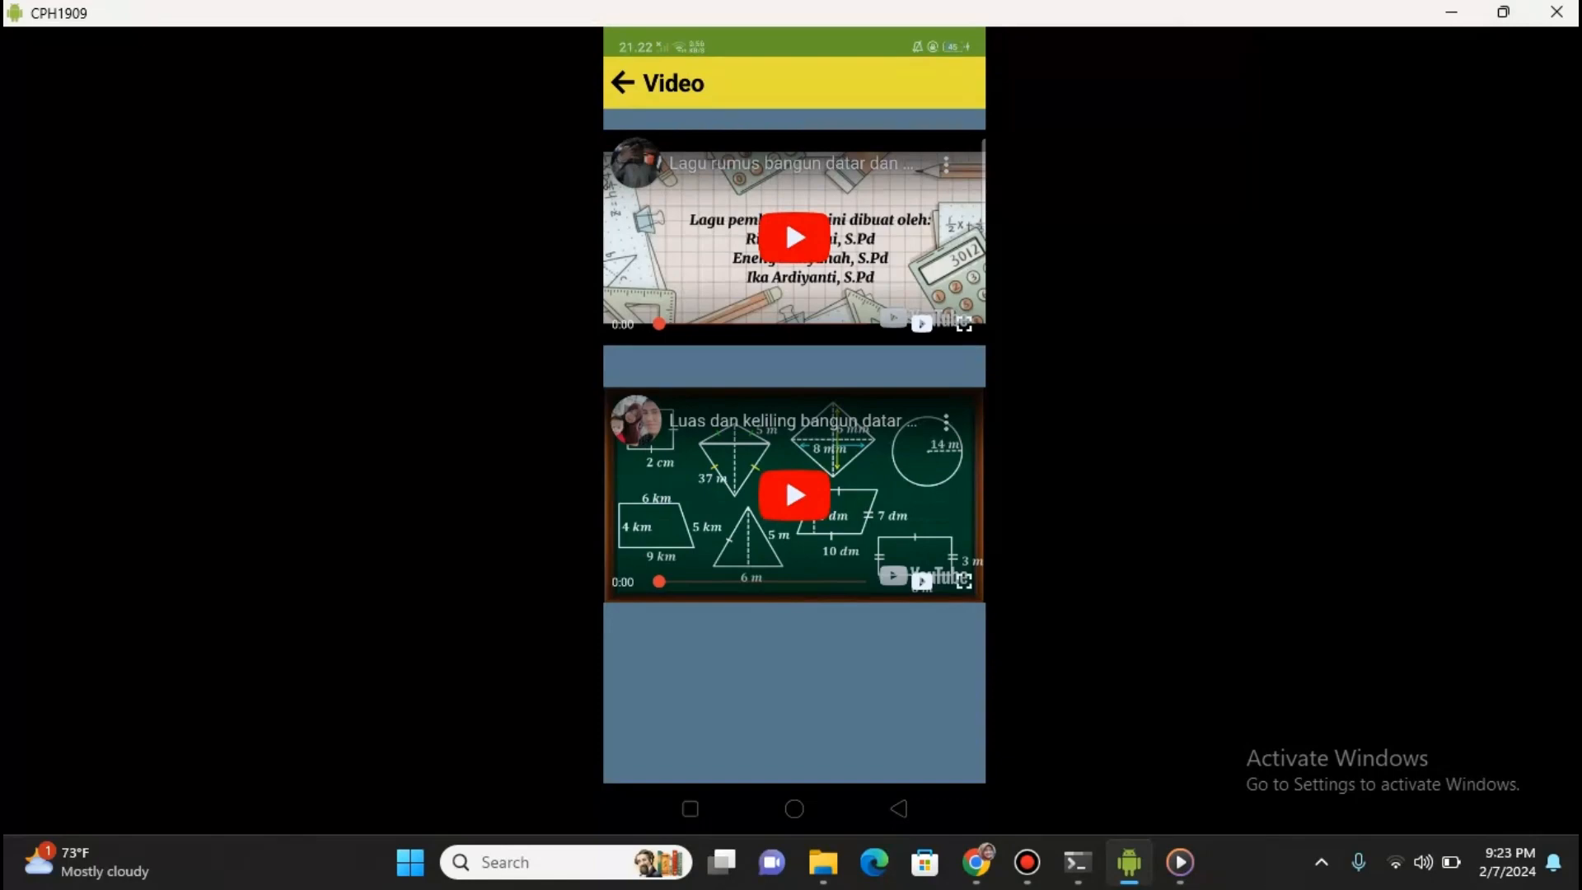
# Return the app to the StarmalEdu start page and restore the mirror to a small window
pyautogui.click(624, 82)
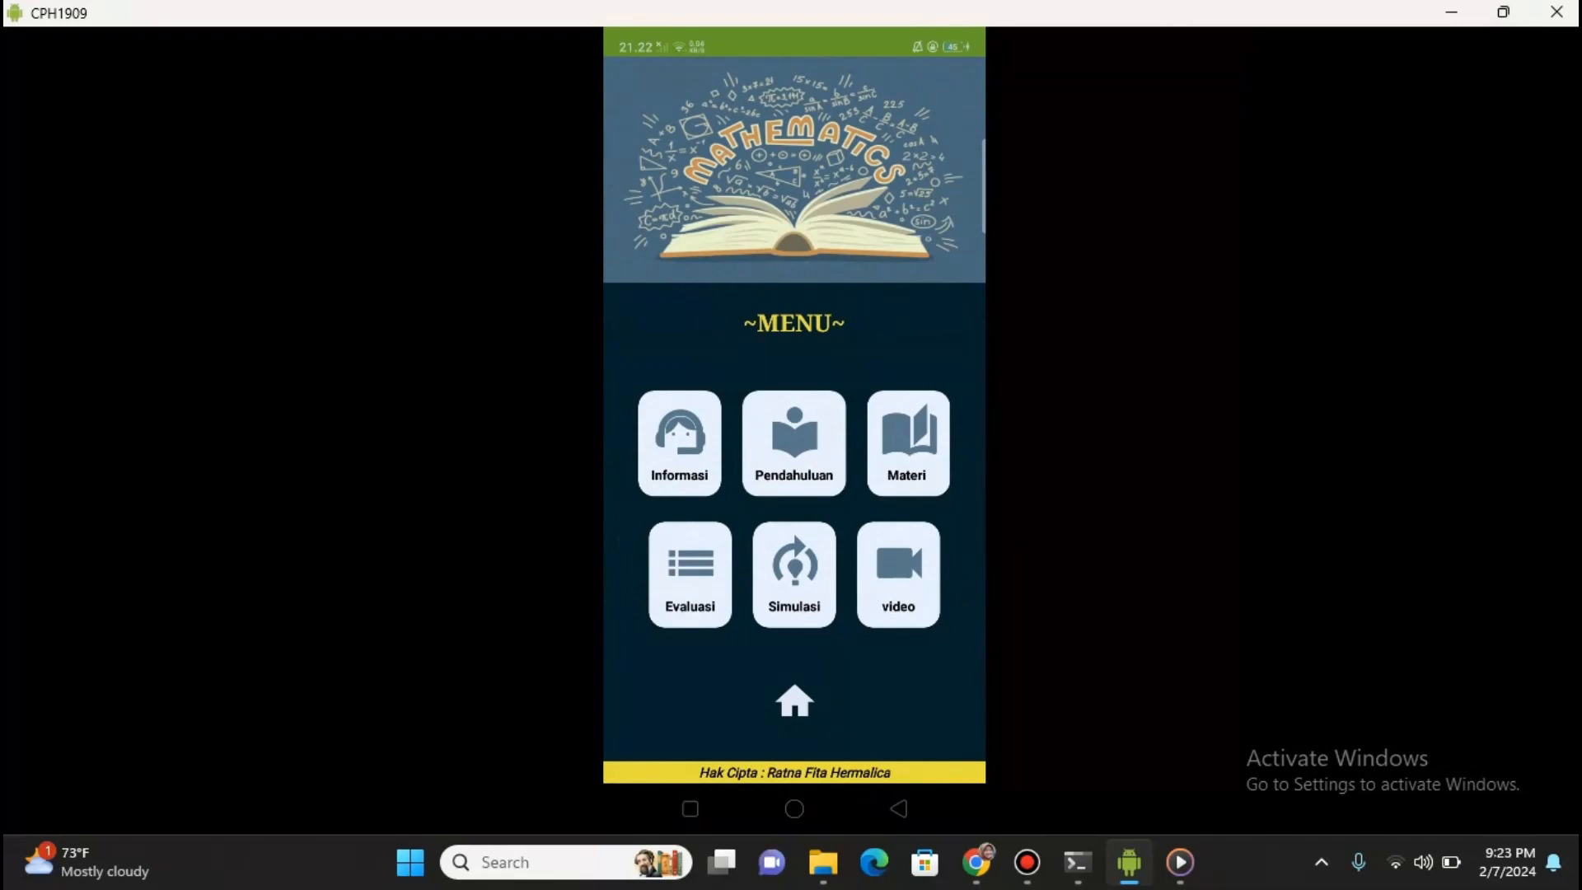
pyautogui.click(795, 702)
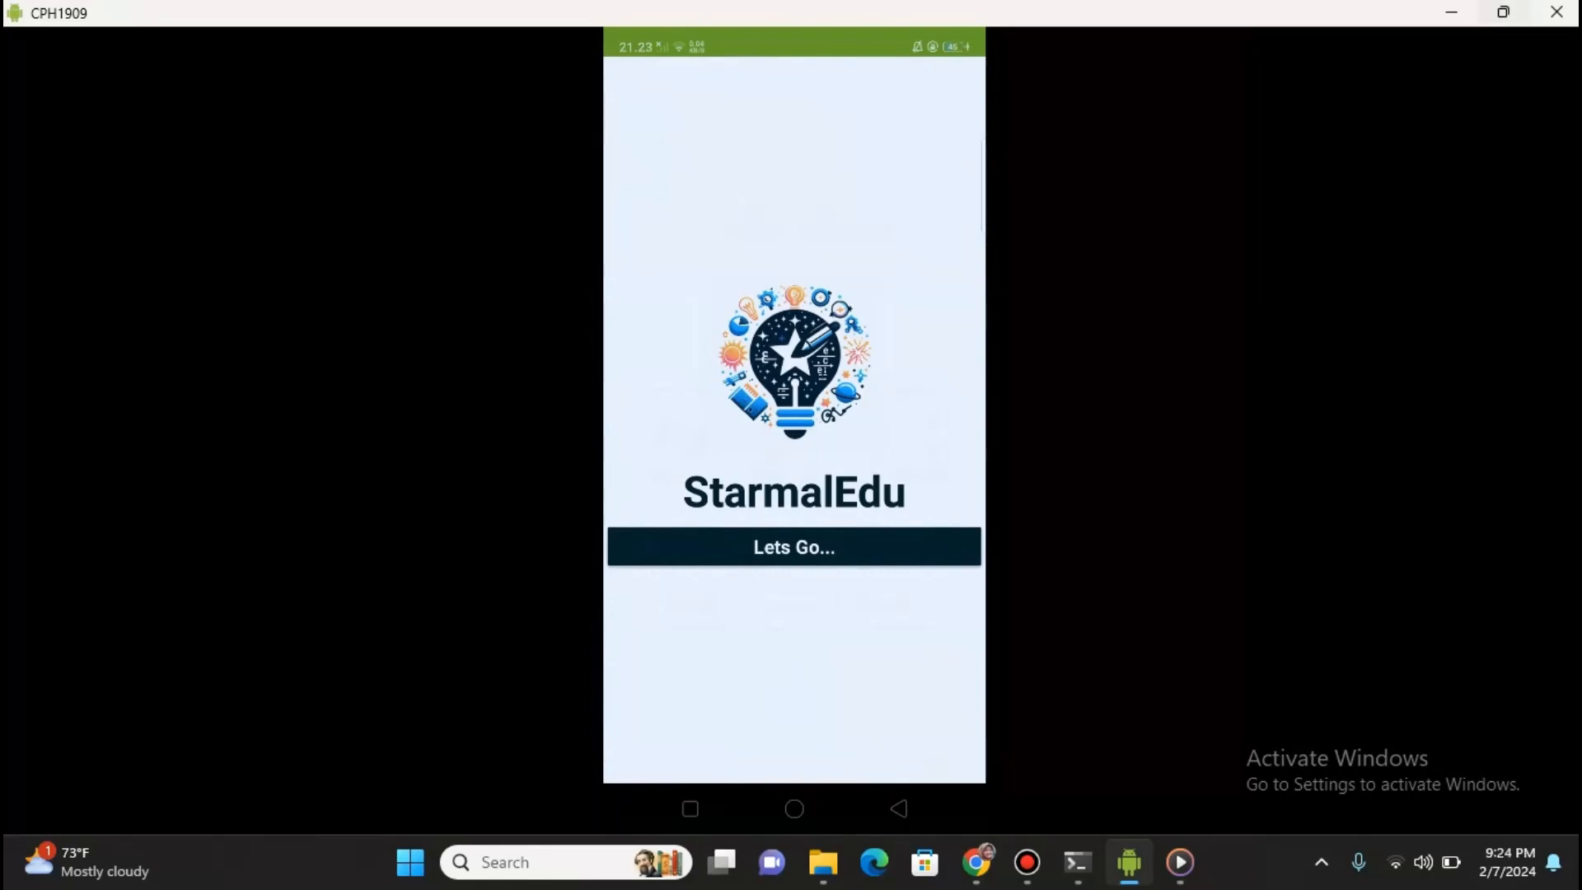
pyautogui.click(1504, 13)
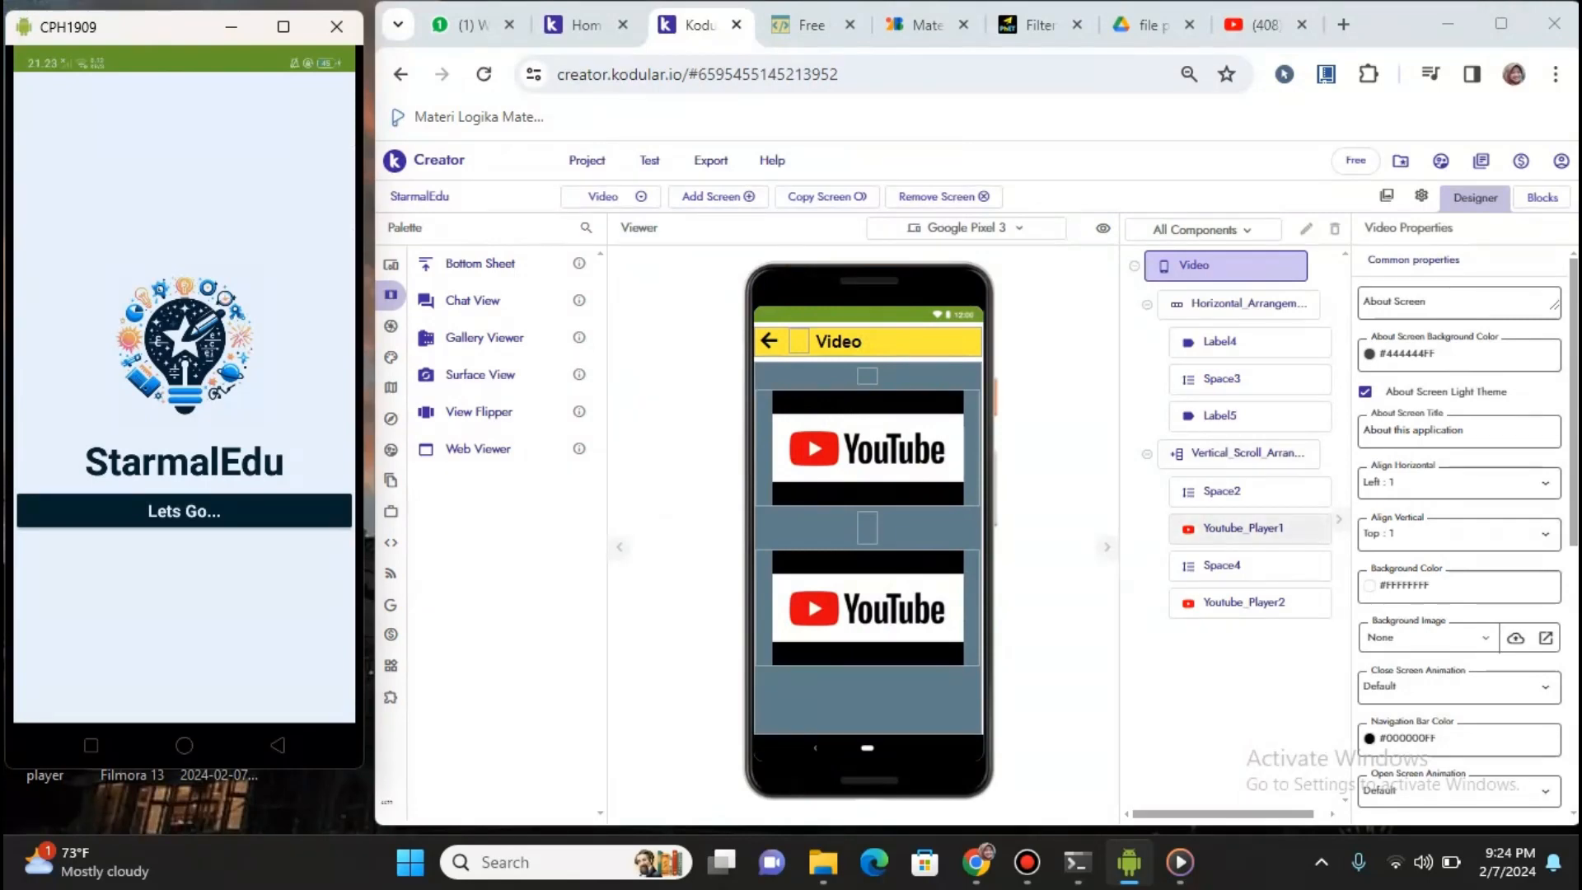
# Switch the design view from the Video screen to the Menu screen and open the Project menu
pyautogui.moveTo(1574, 400); pyautogui.dragTo(1574, 652)
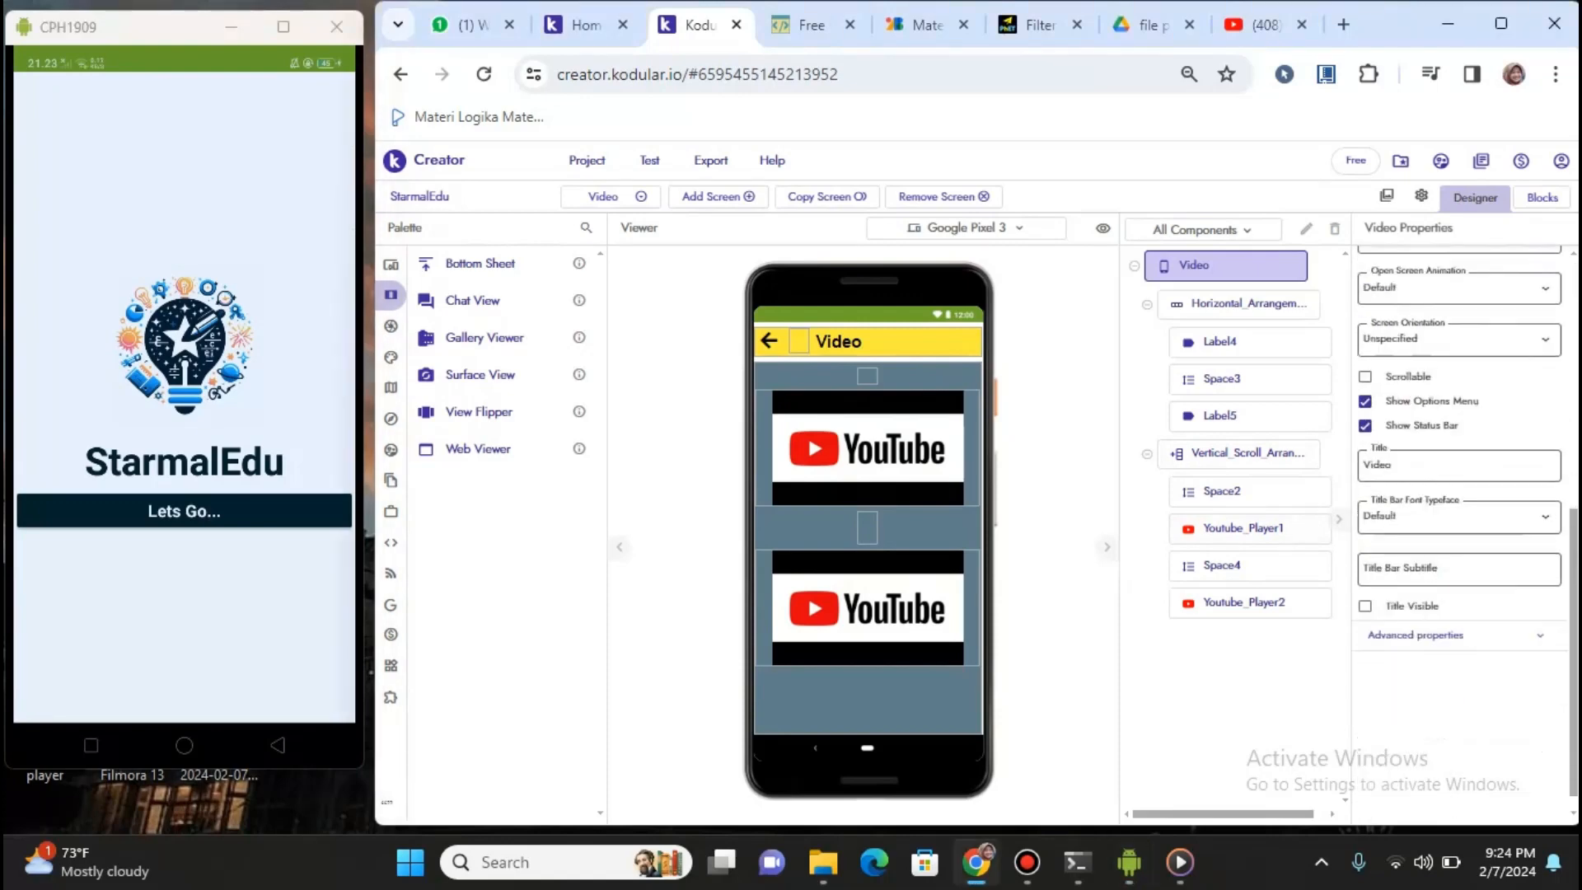
pyautogui.scroll(5, 1459, 527)
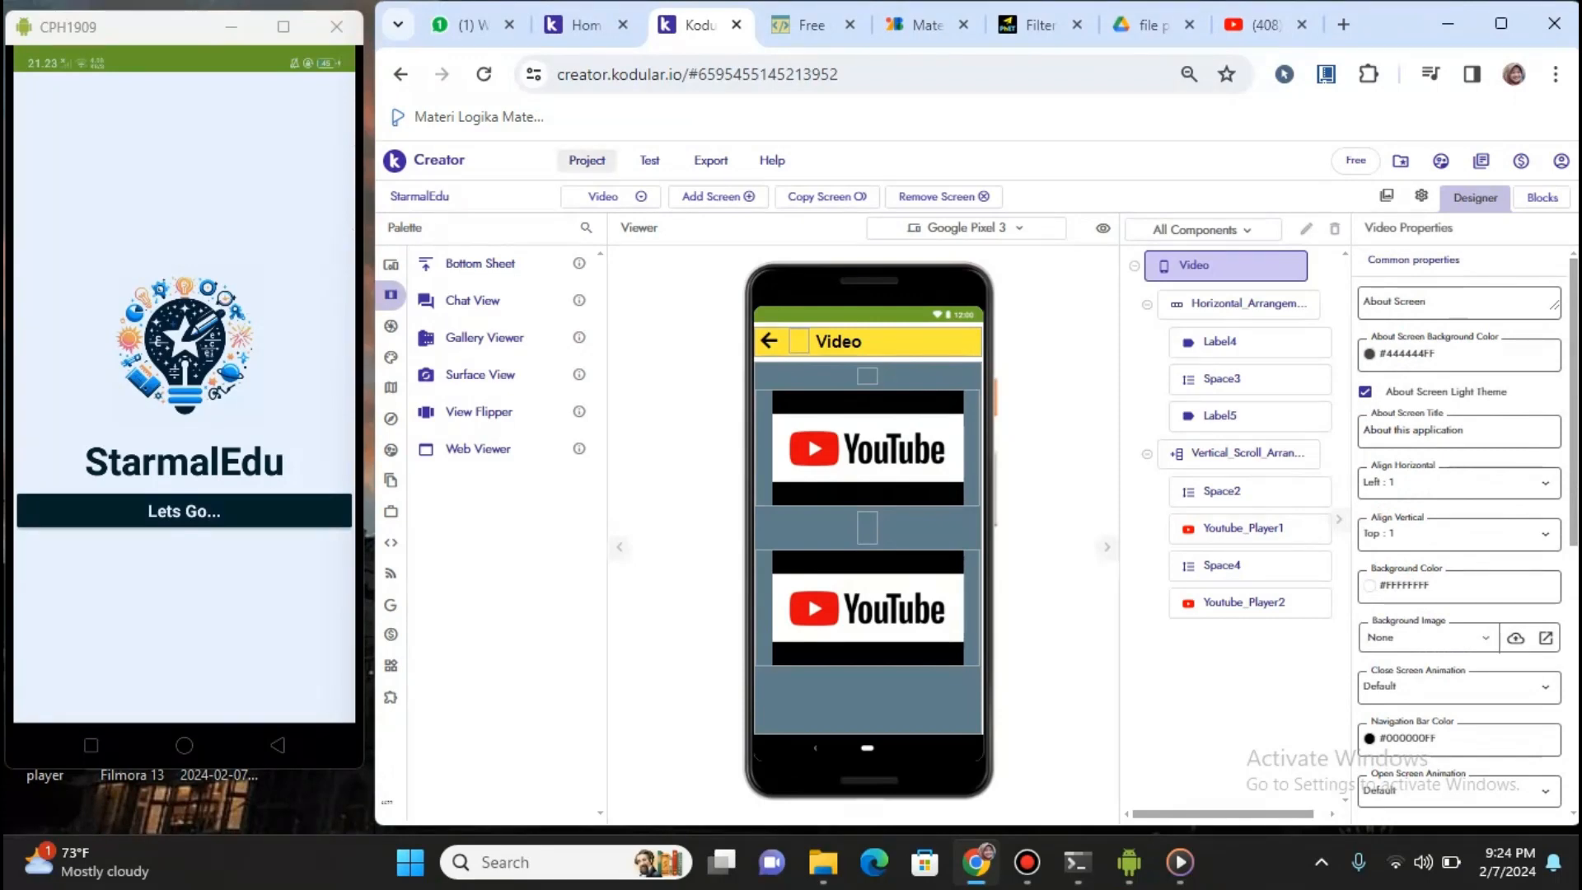
pyautogui.click(586, 160)
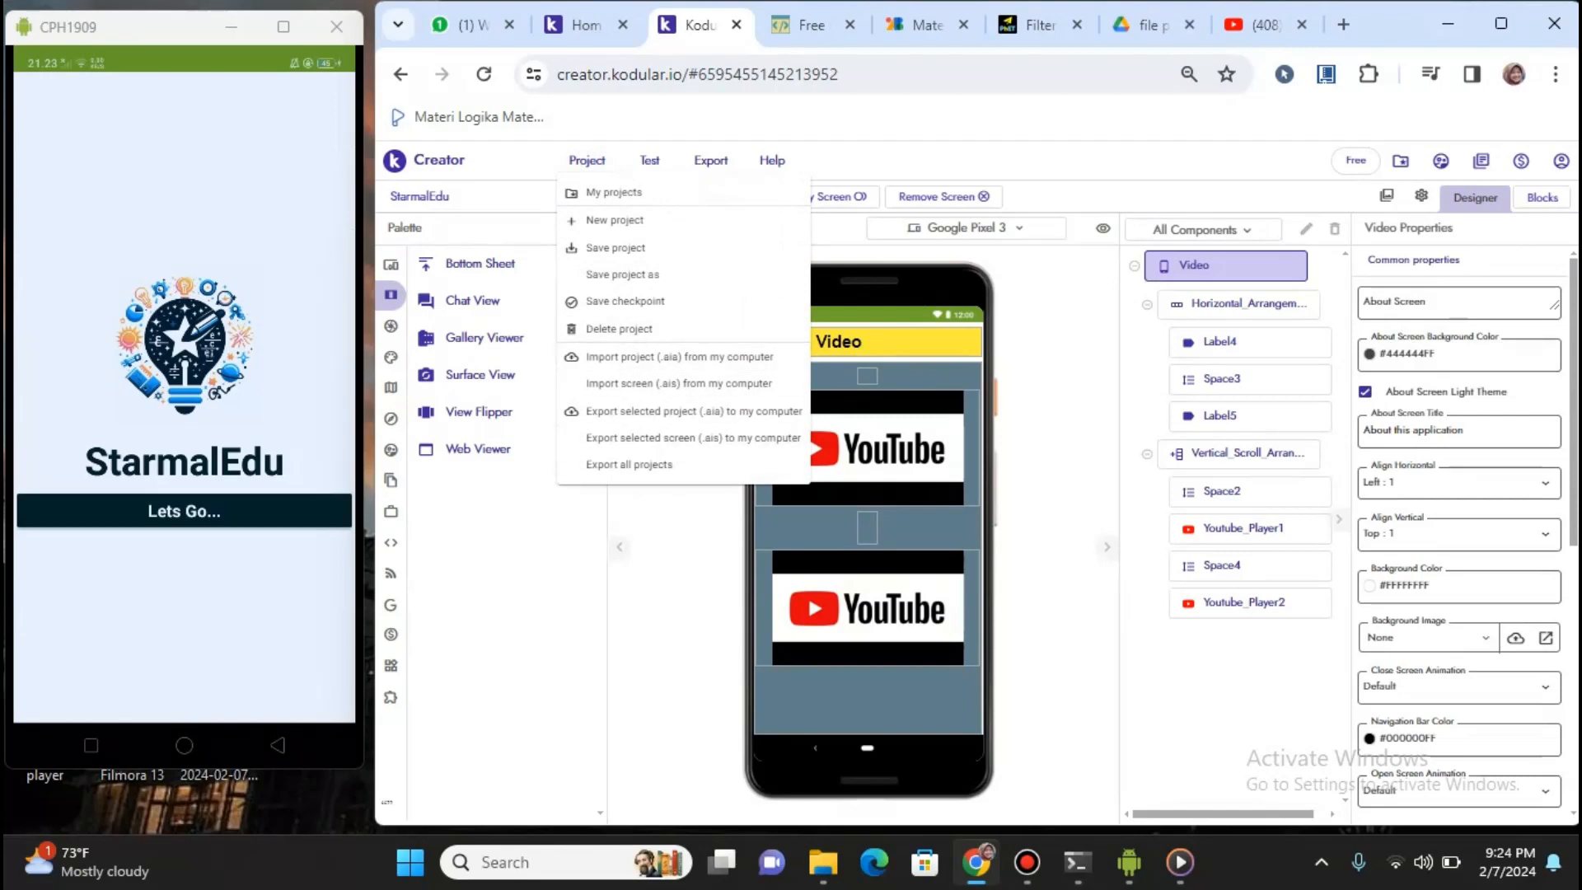
pyautogui.press('Escape')
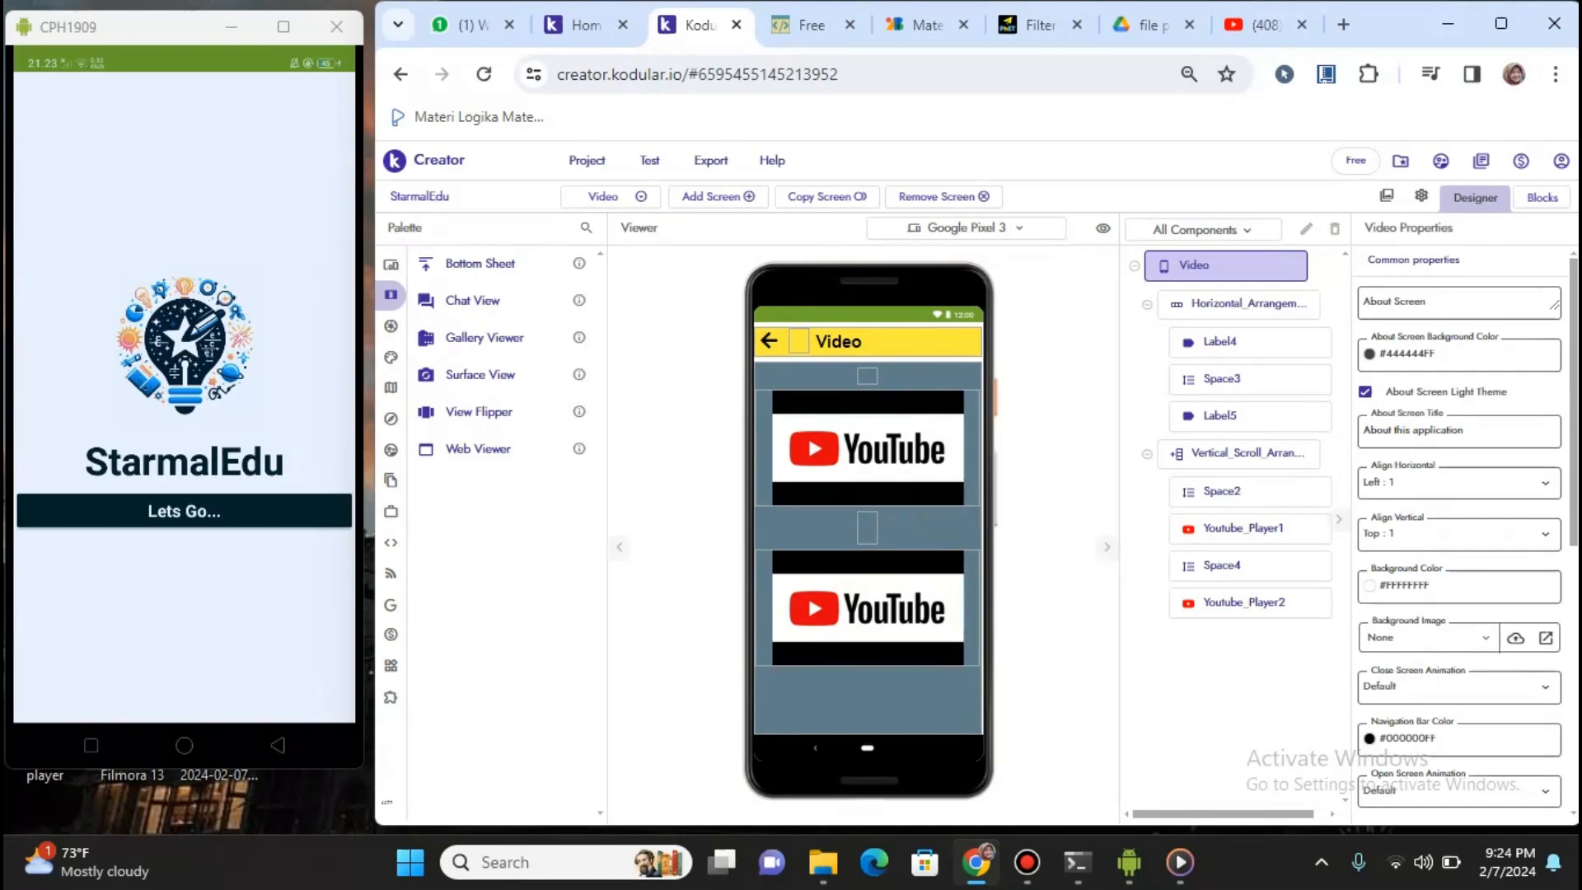
pyautogui.click(610, 197)
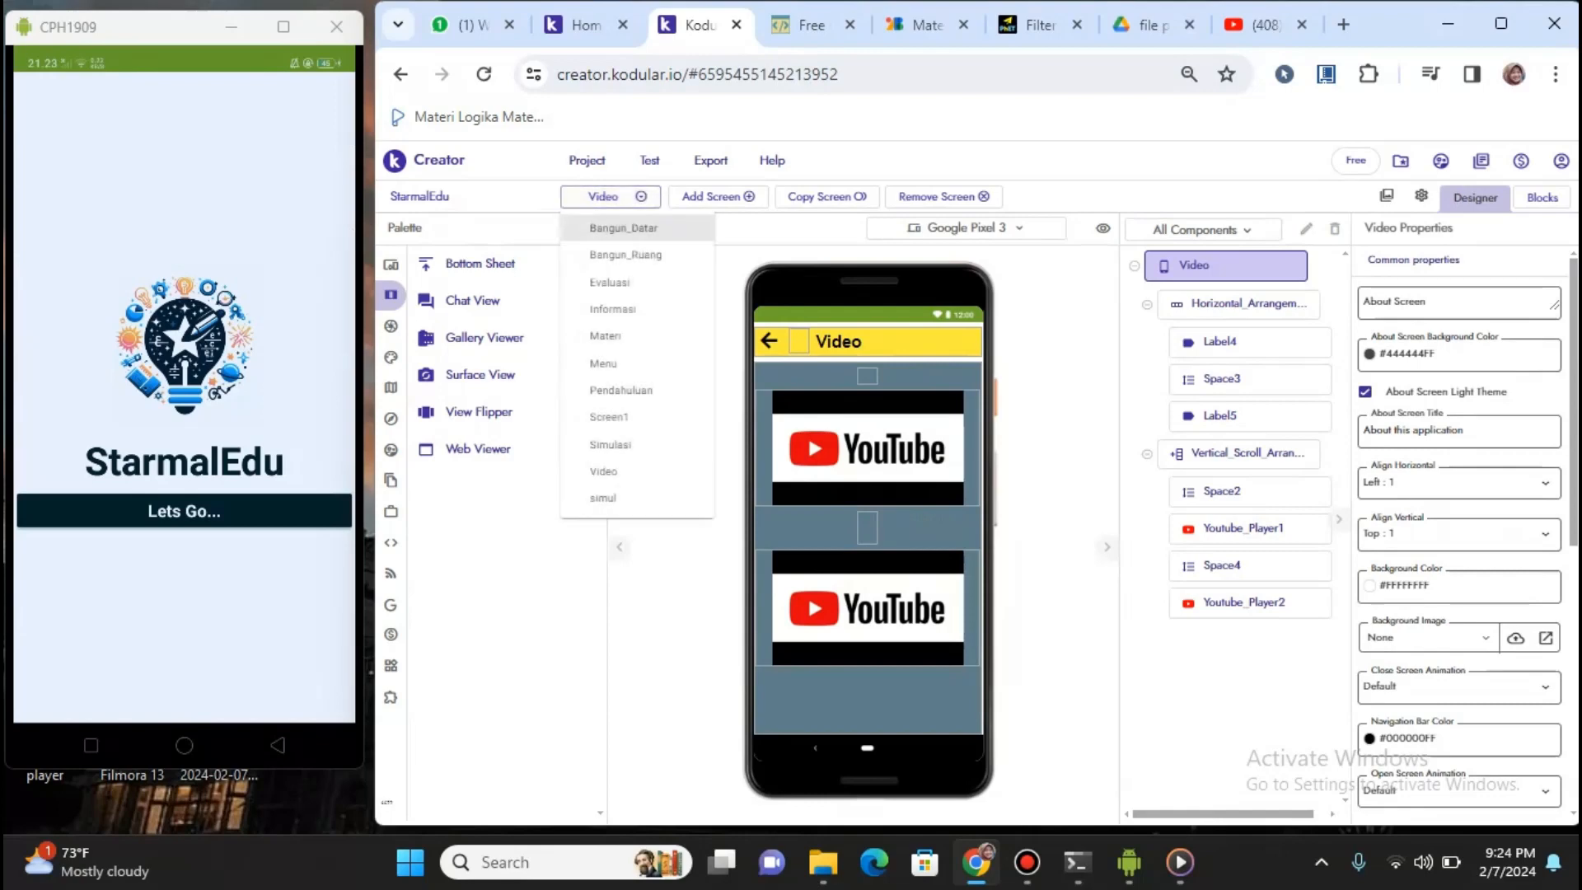
pyautogui.click(604, 364)
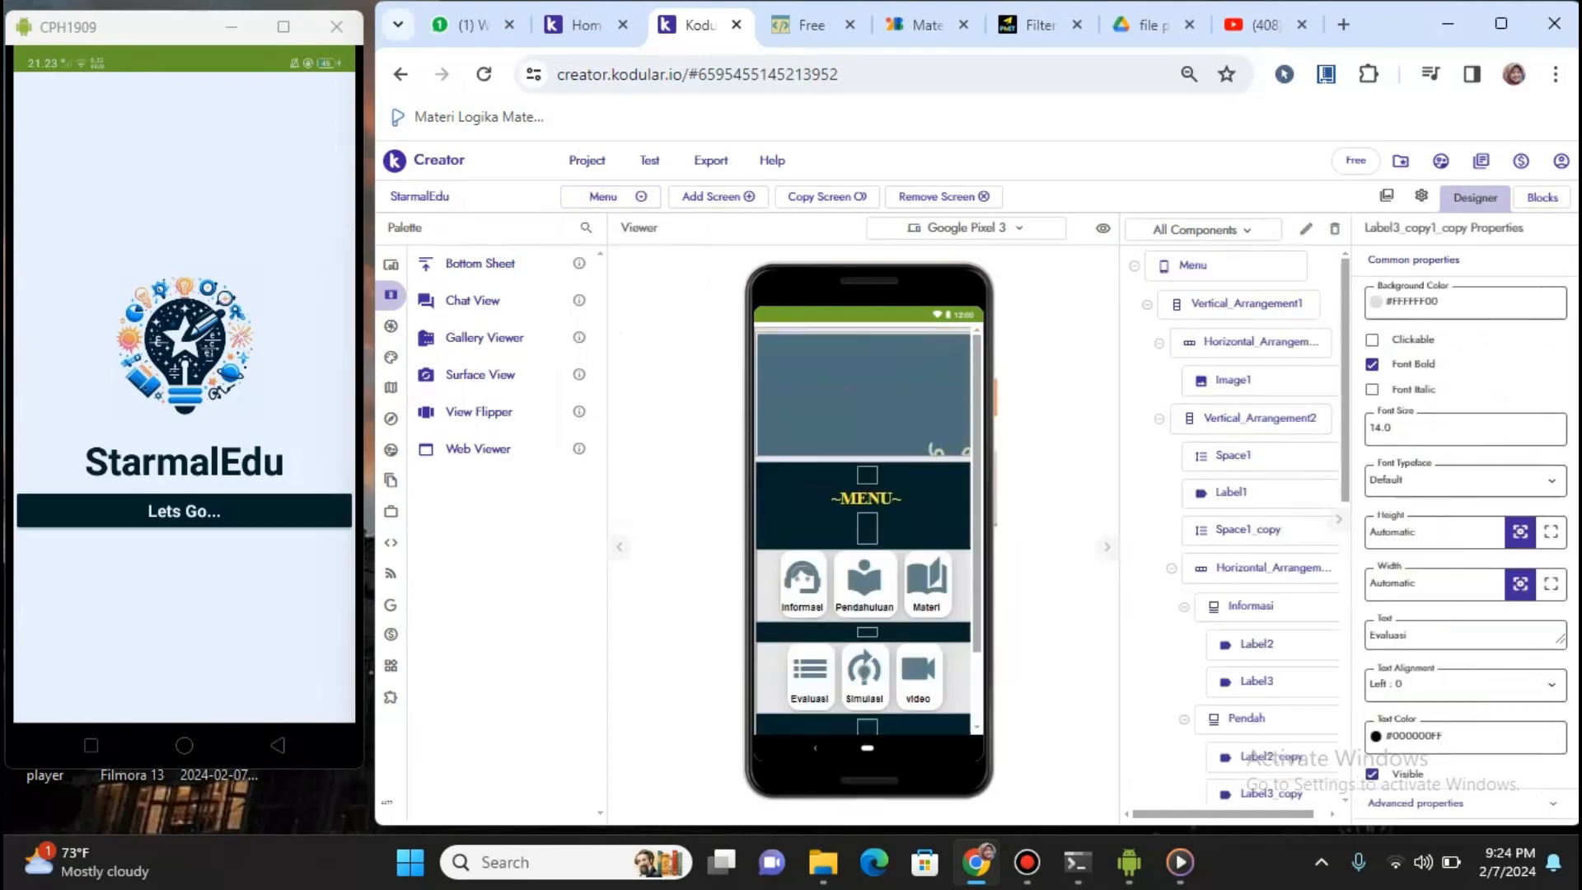
pyautogui.click(586, 160)
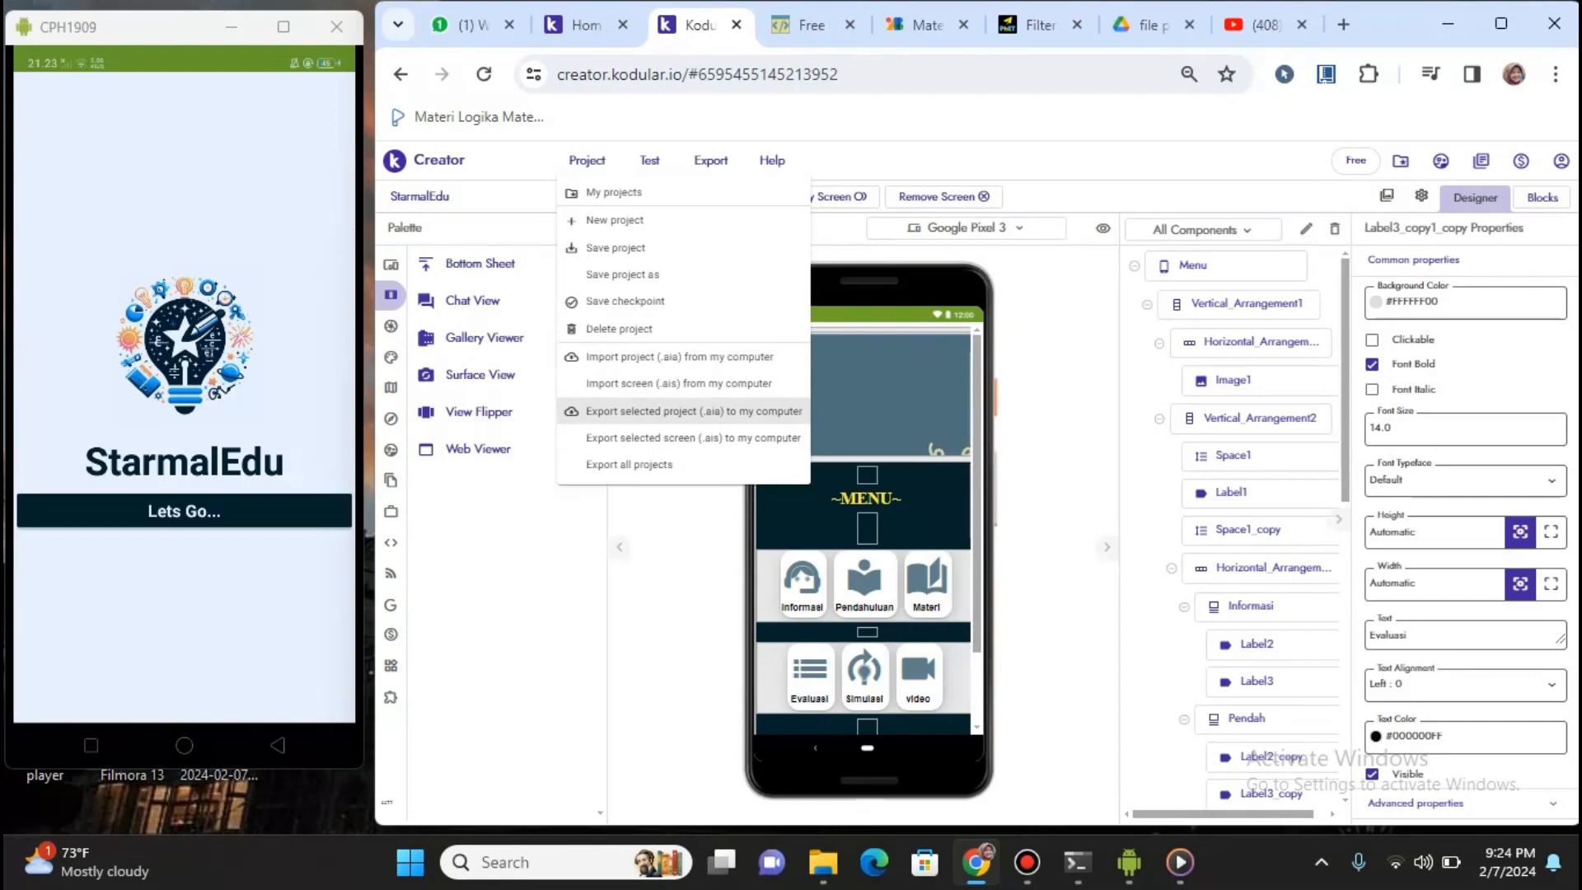
# Export the project as StarmalEdu (5).aia, then open the Export menu for an Android APK
pyautogui.click(791, 411)
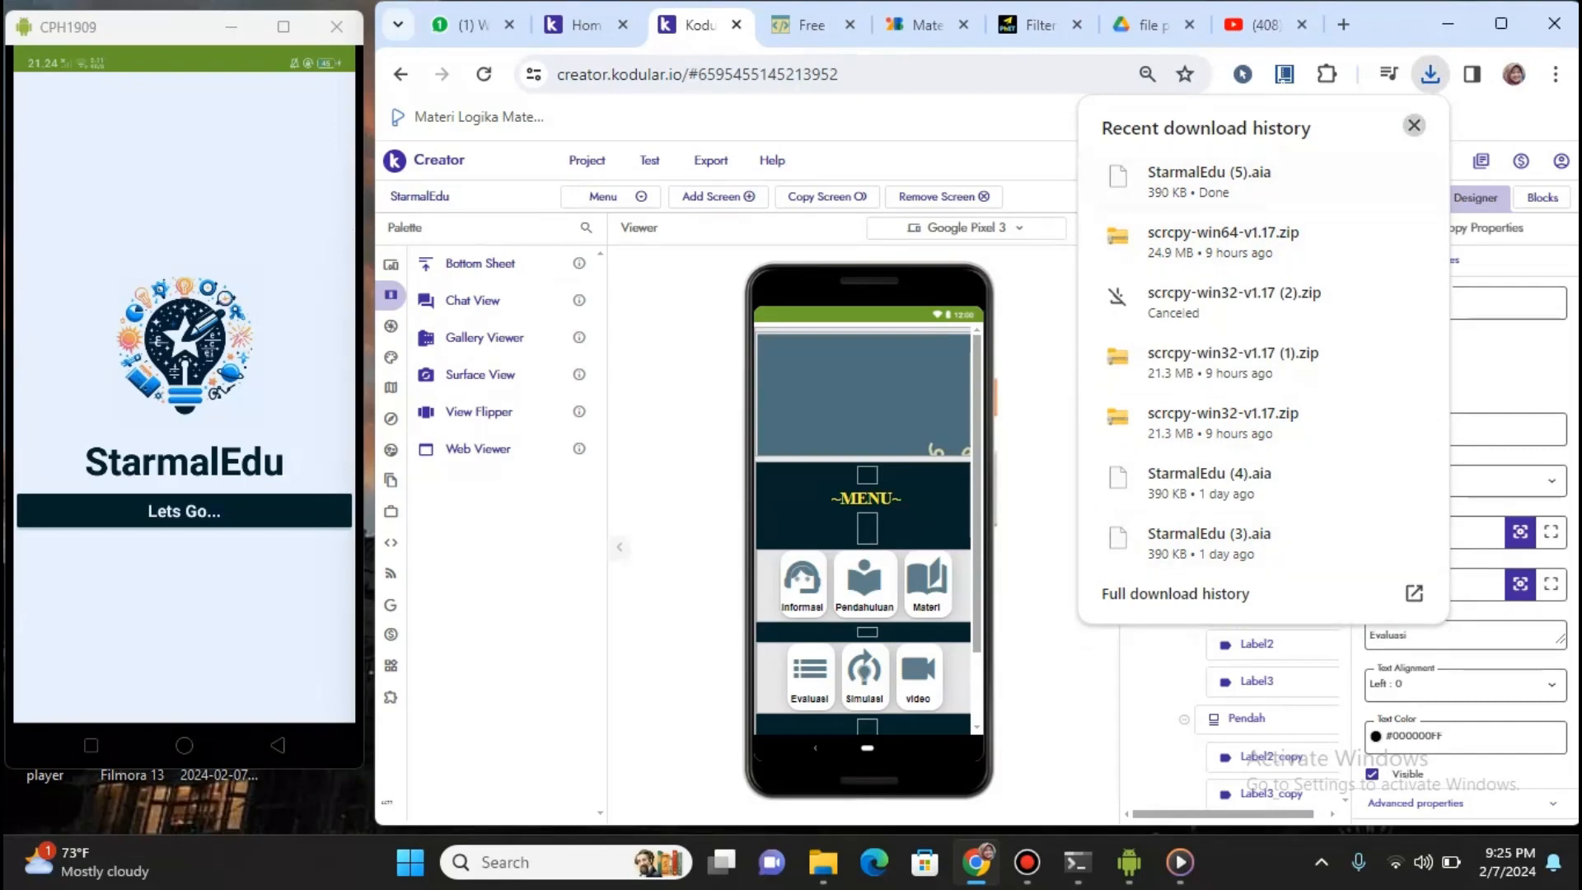
pyautogui.click(1414, 125)
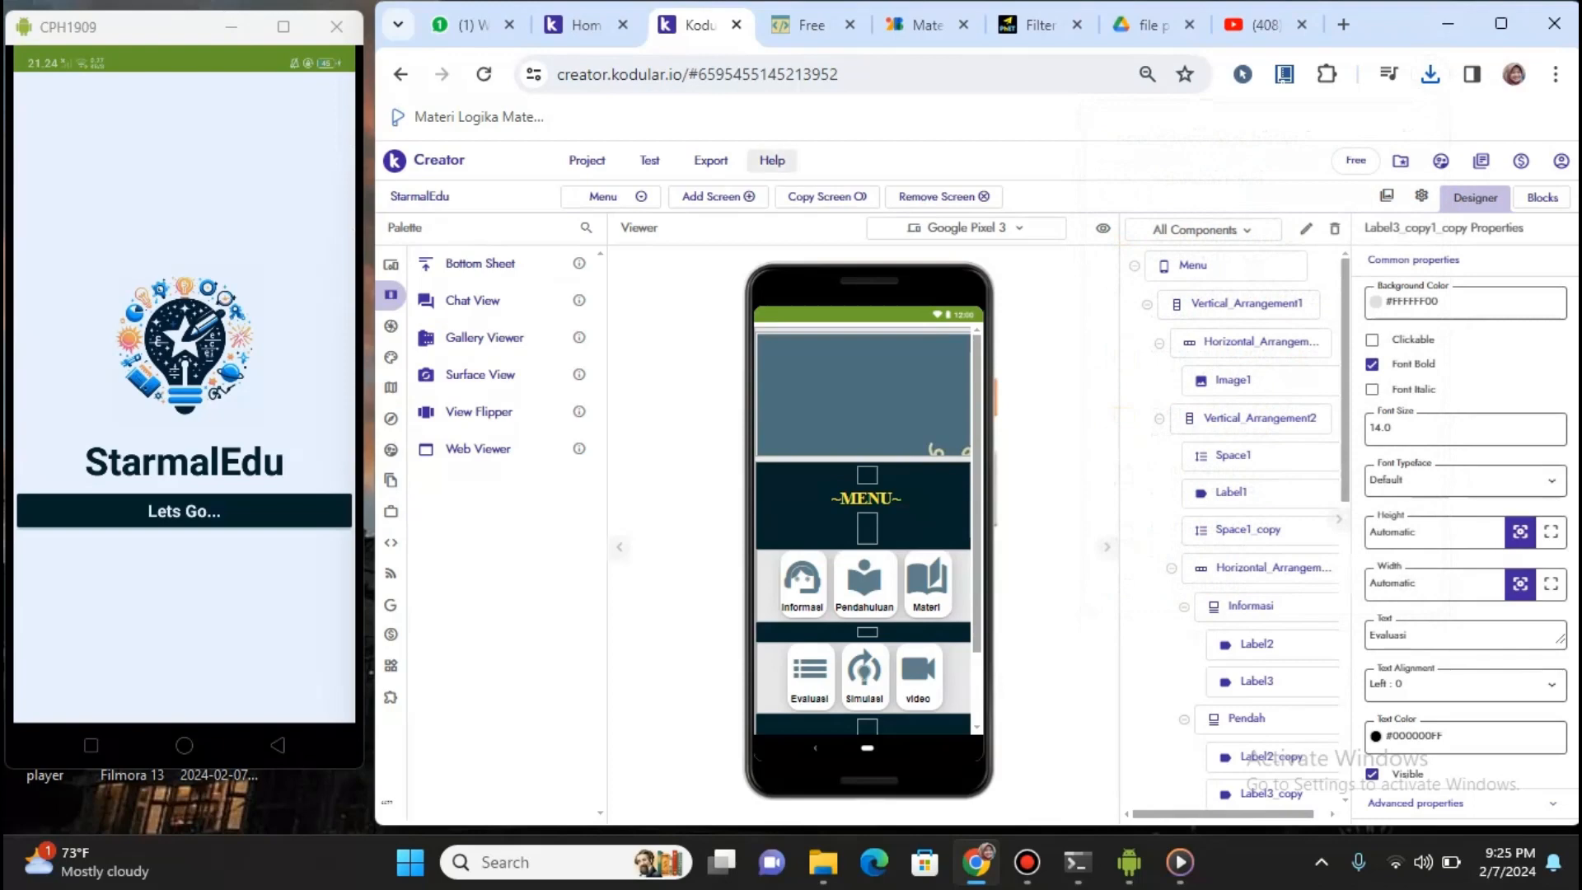
pyautogui.click(710, 160)
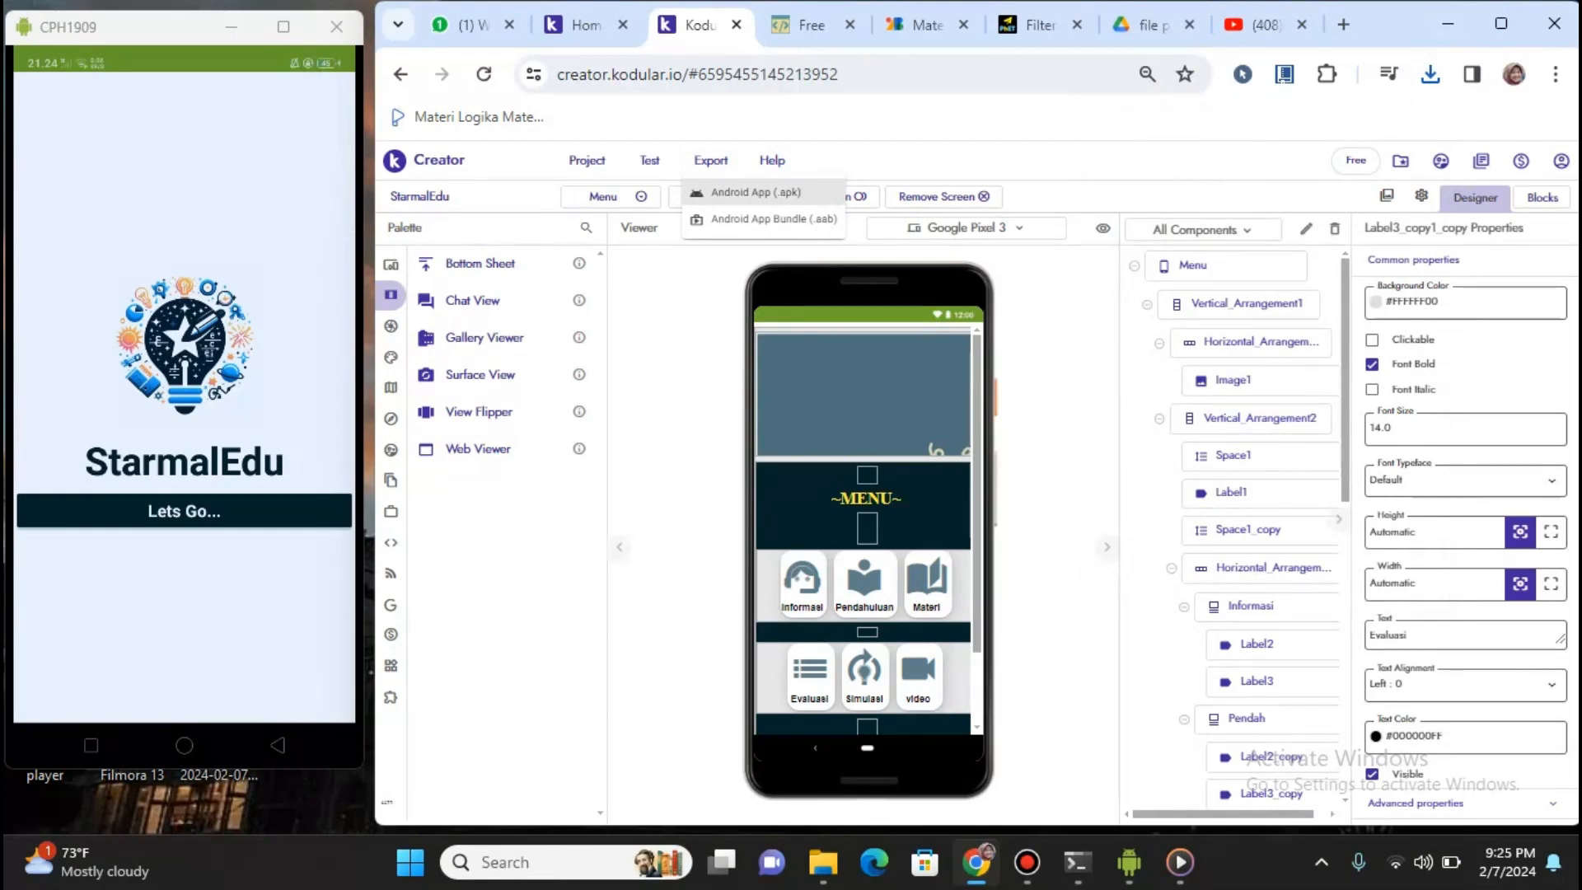
# Build StarmalEdu as an APK, copy its link, and download the 5.7 MB StarmalEdu (1).apk
pyautogui.click(746, 192)
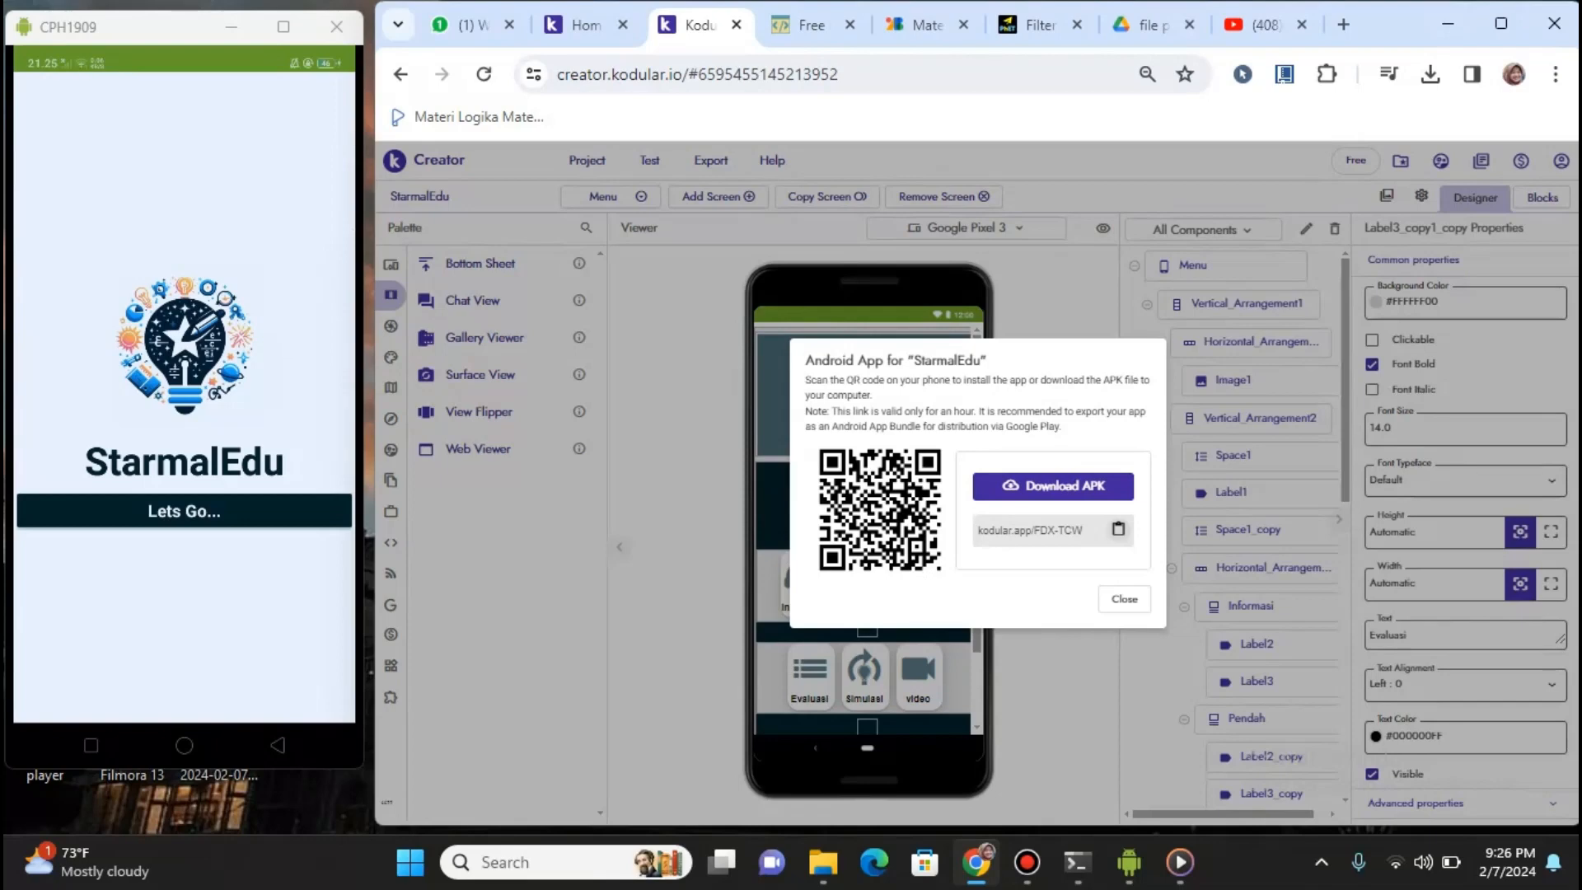
pyautogui.click(1118, 529)
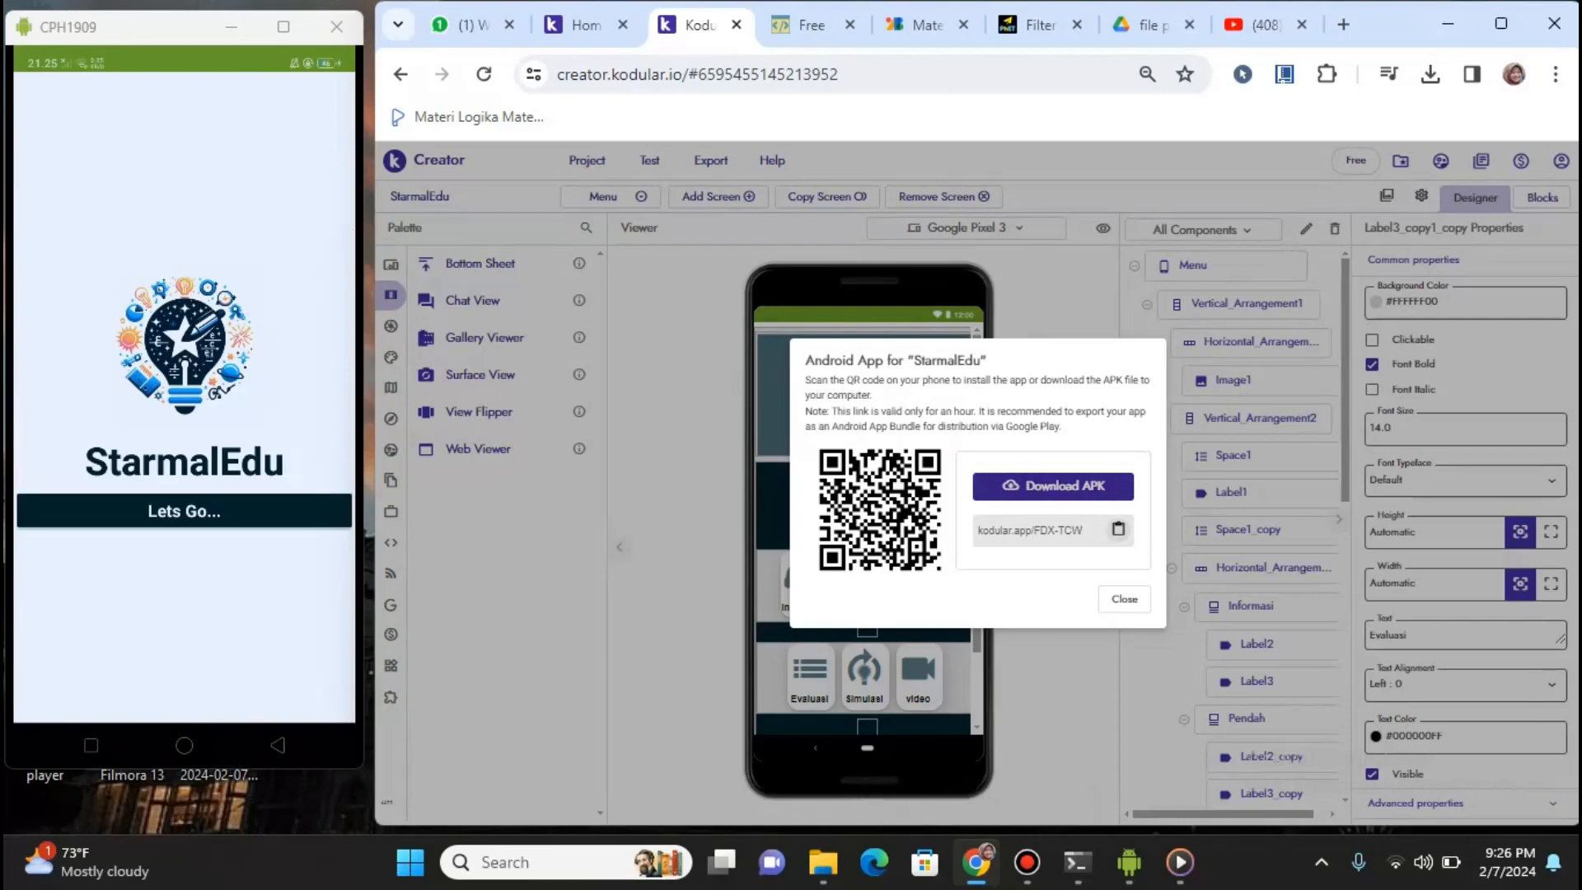
pyautogui.click(1053, 486)
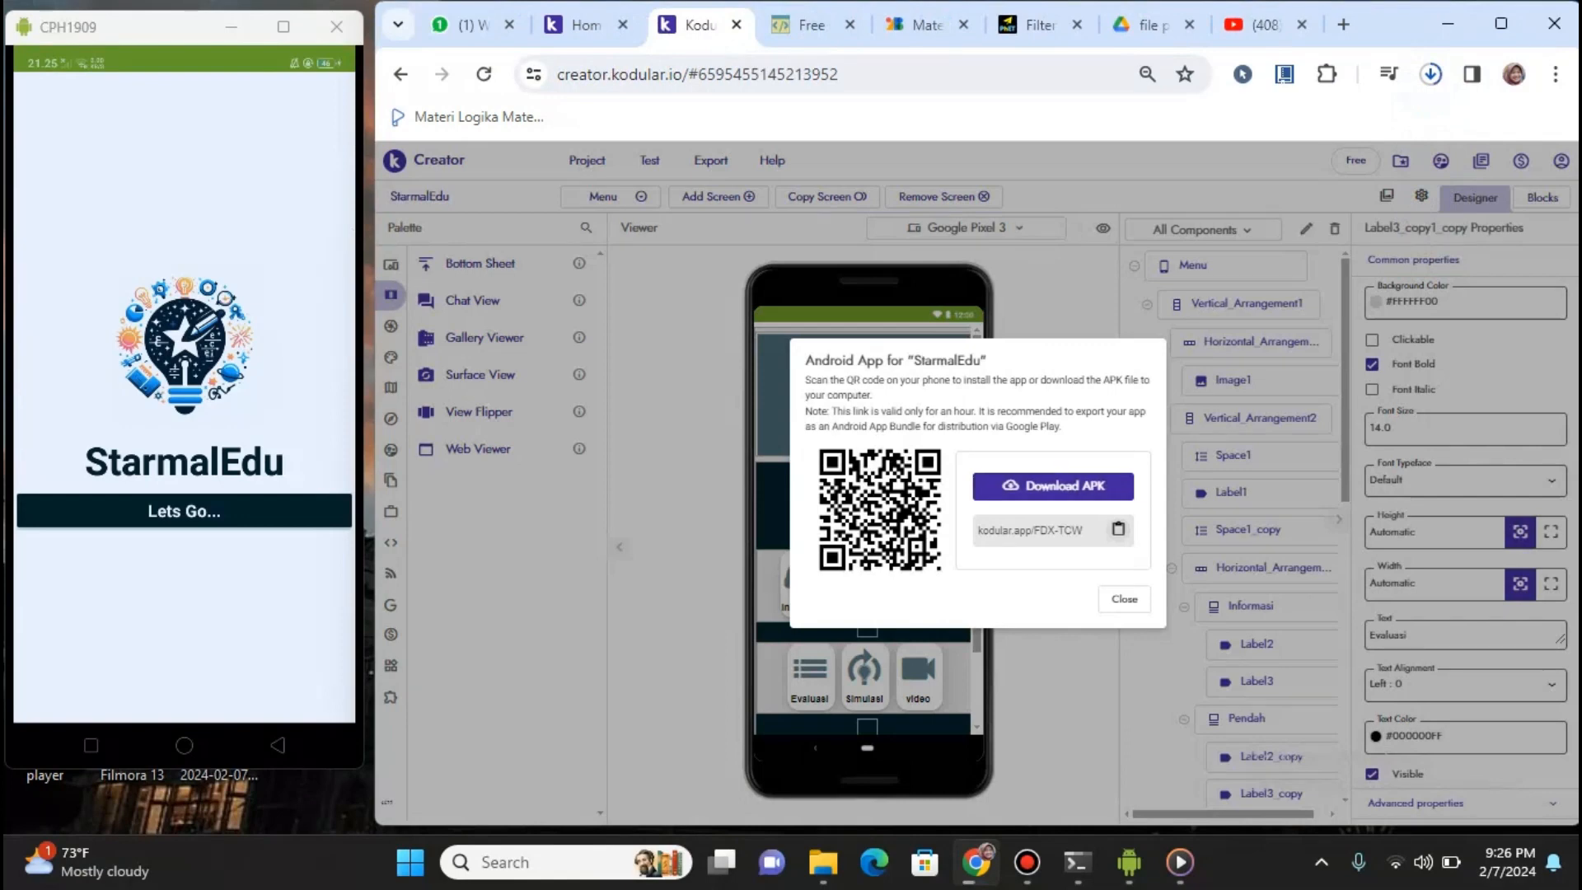
pyautogui.click(1427, 73)
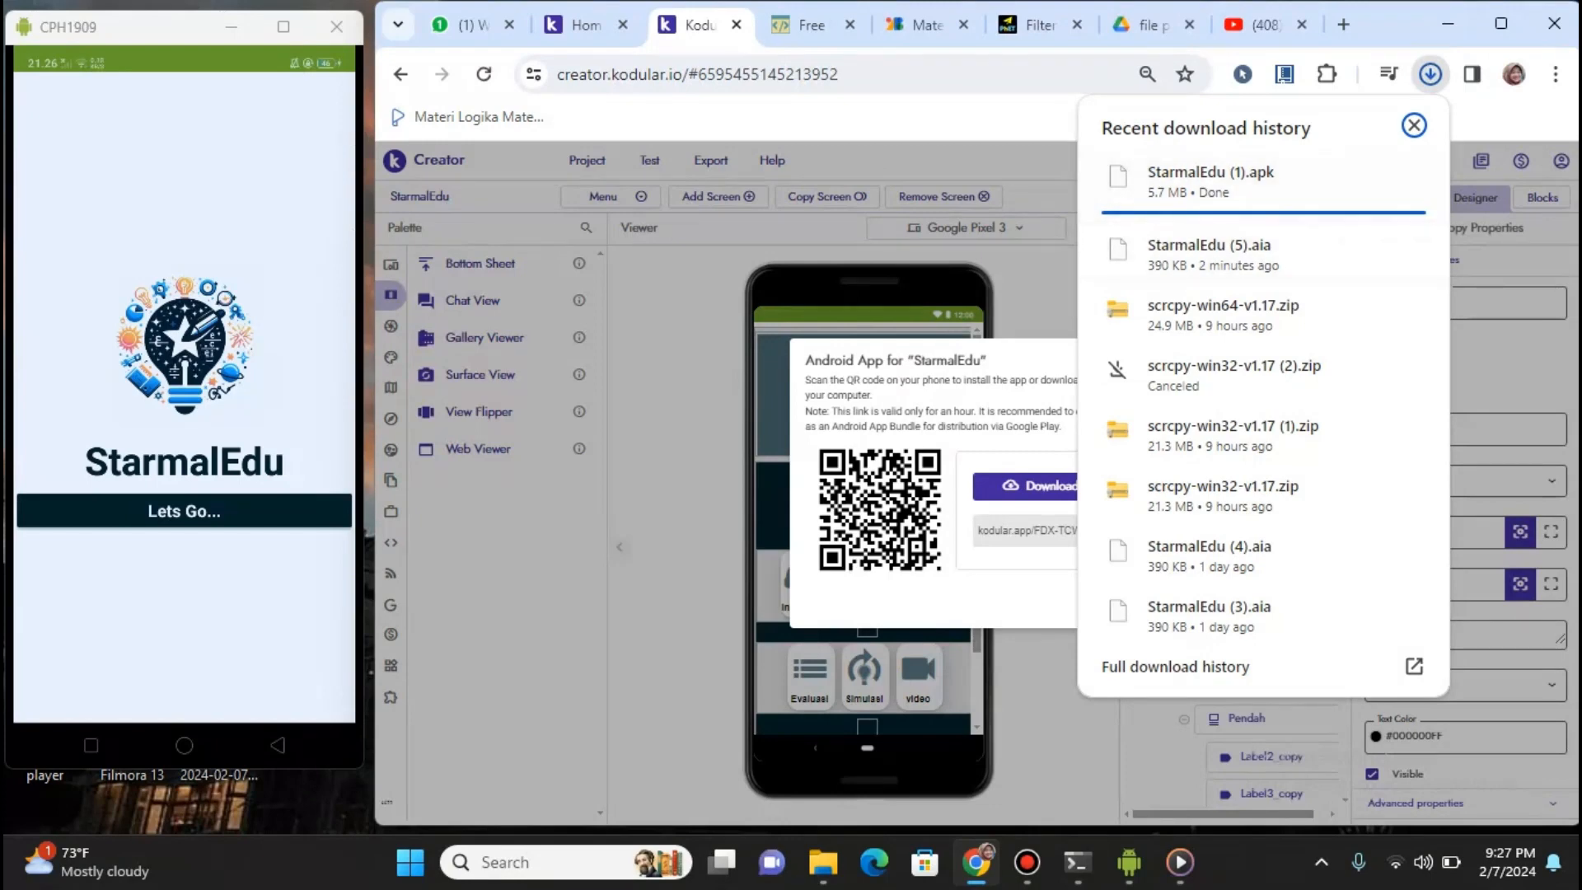
pyautogui.click(1414, 125)
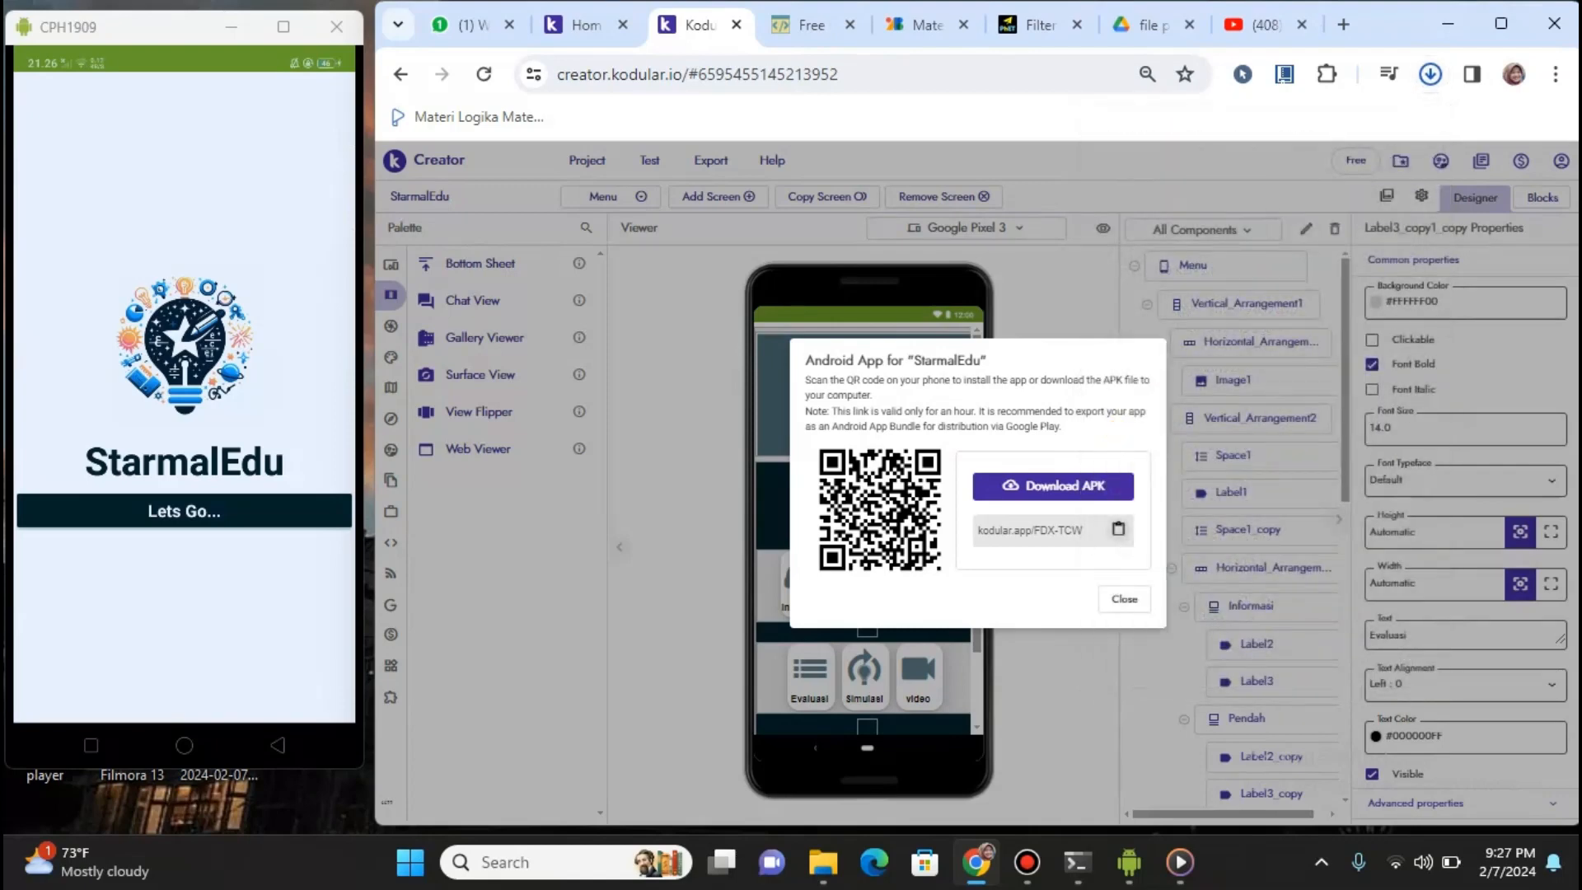
pyautogui.click(1125, 599)
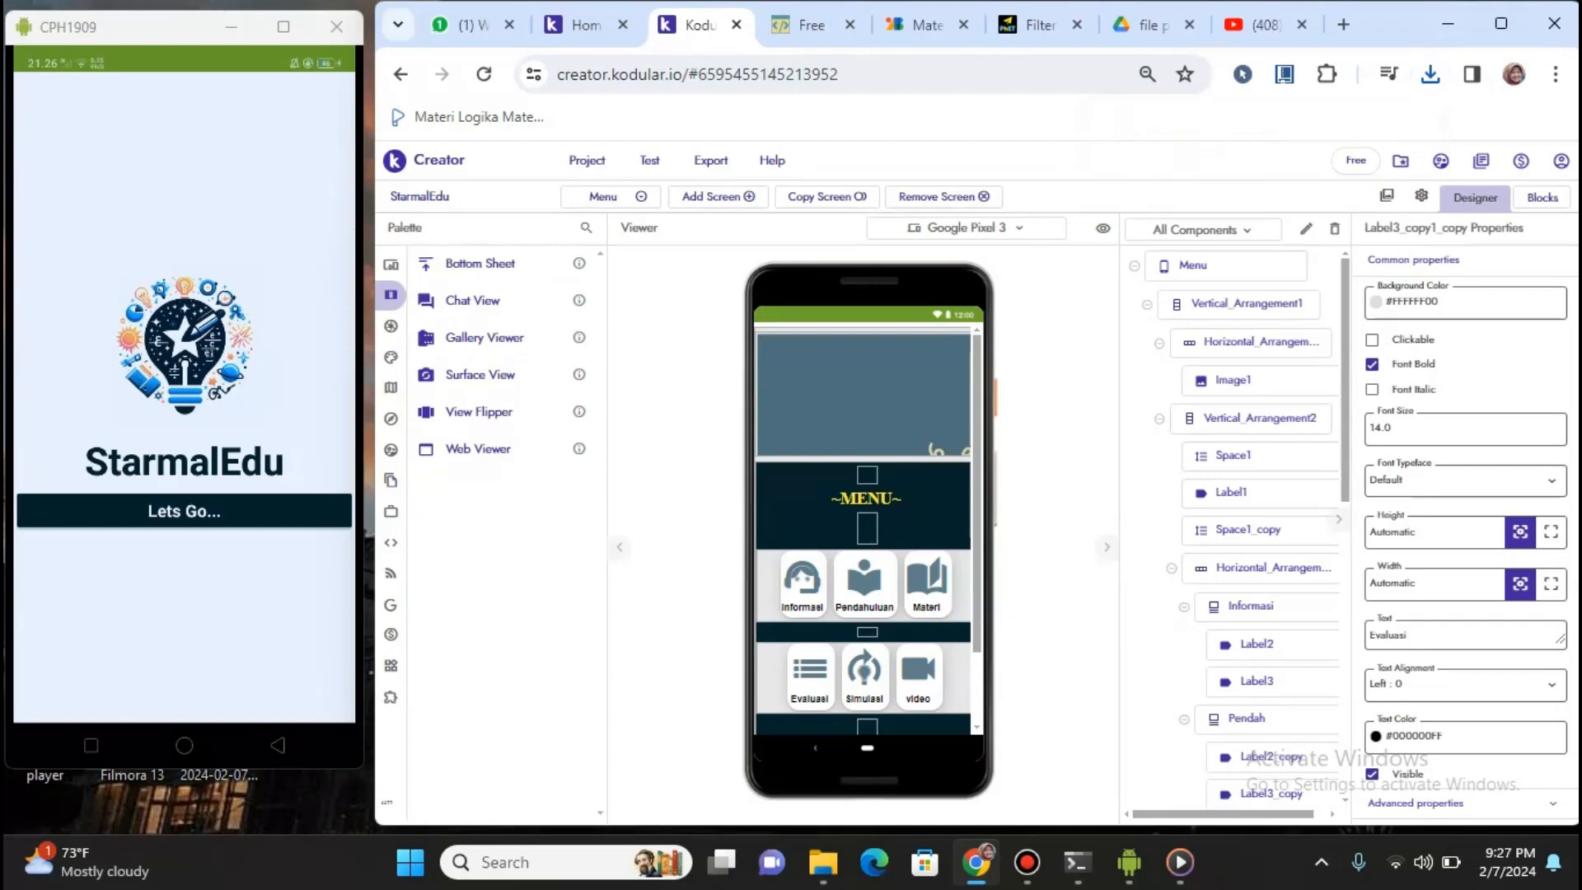
pyautogui.click(610, 196)
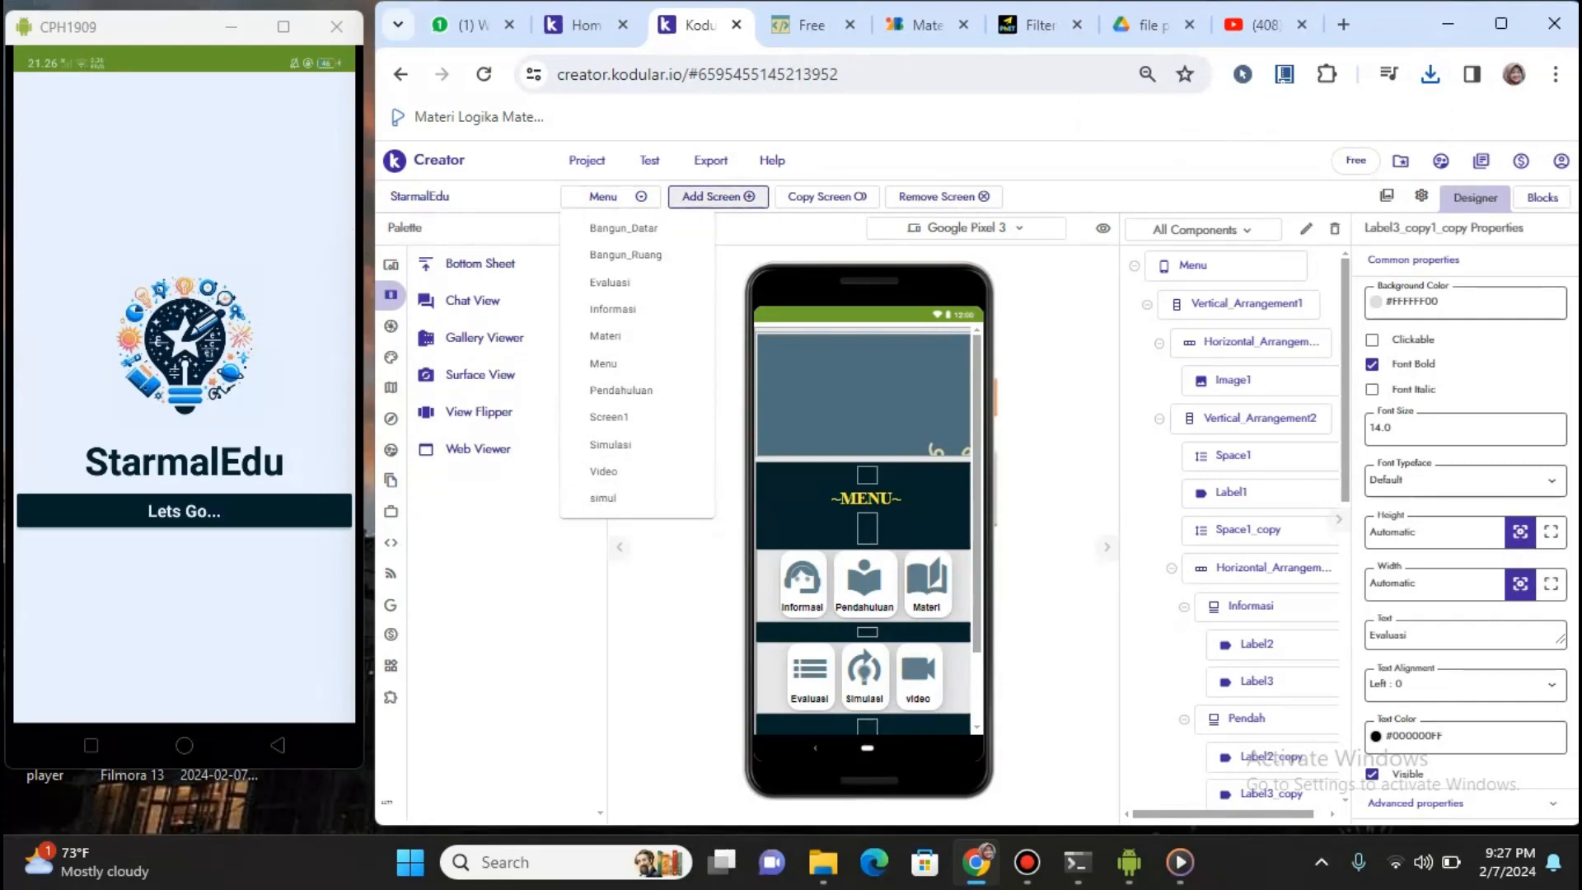
pyautogui.press('Escape')
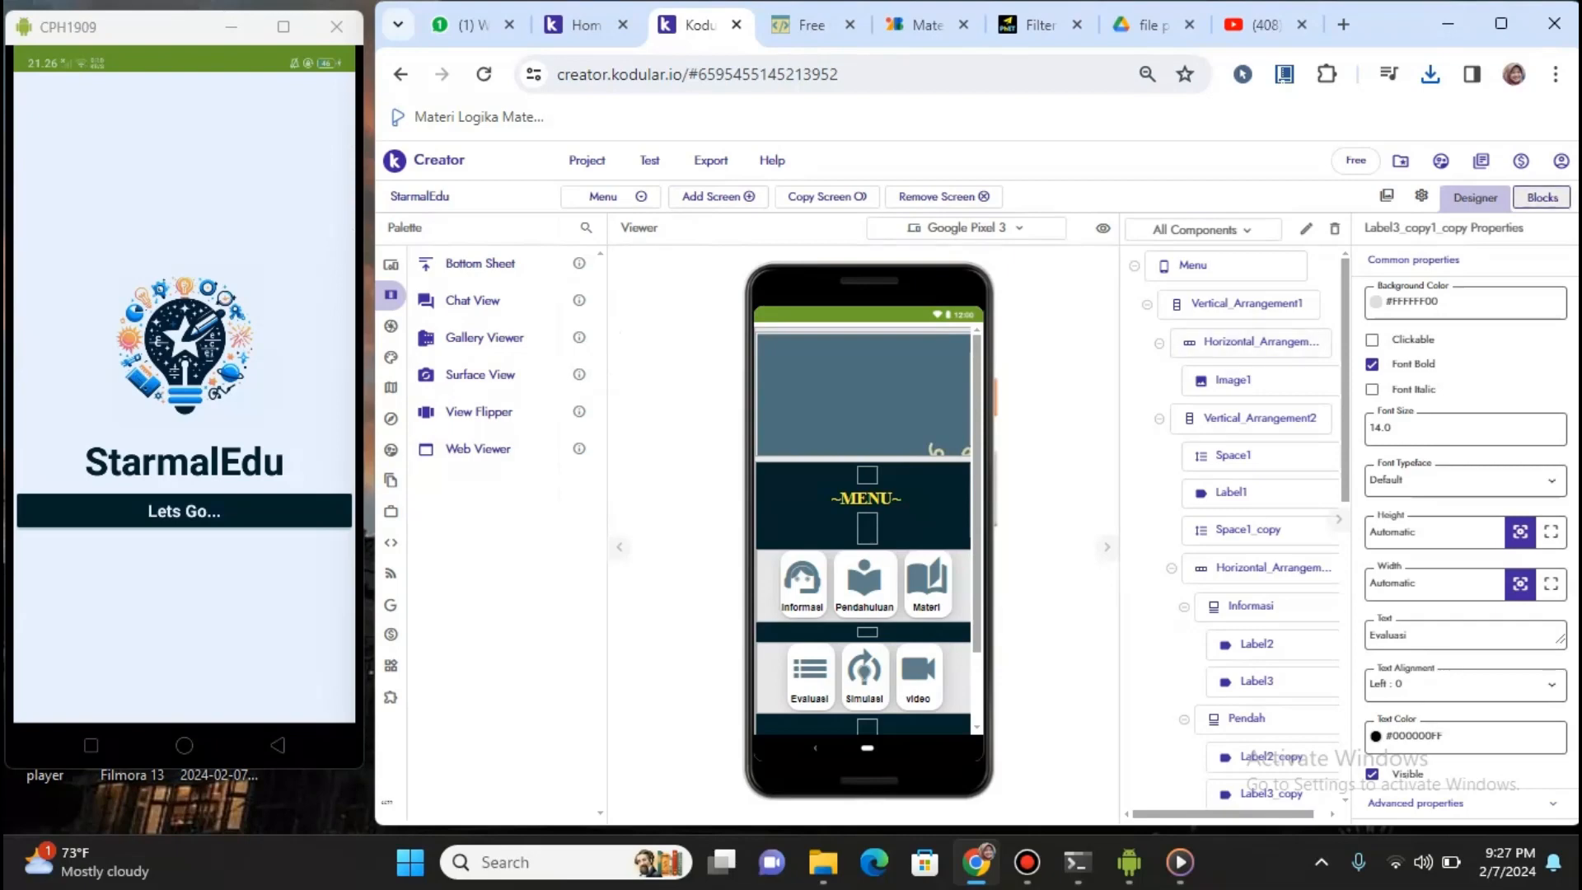
pyautogui.click(1543, 197)
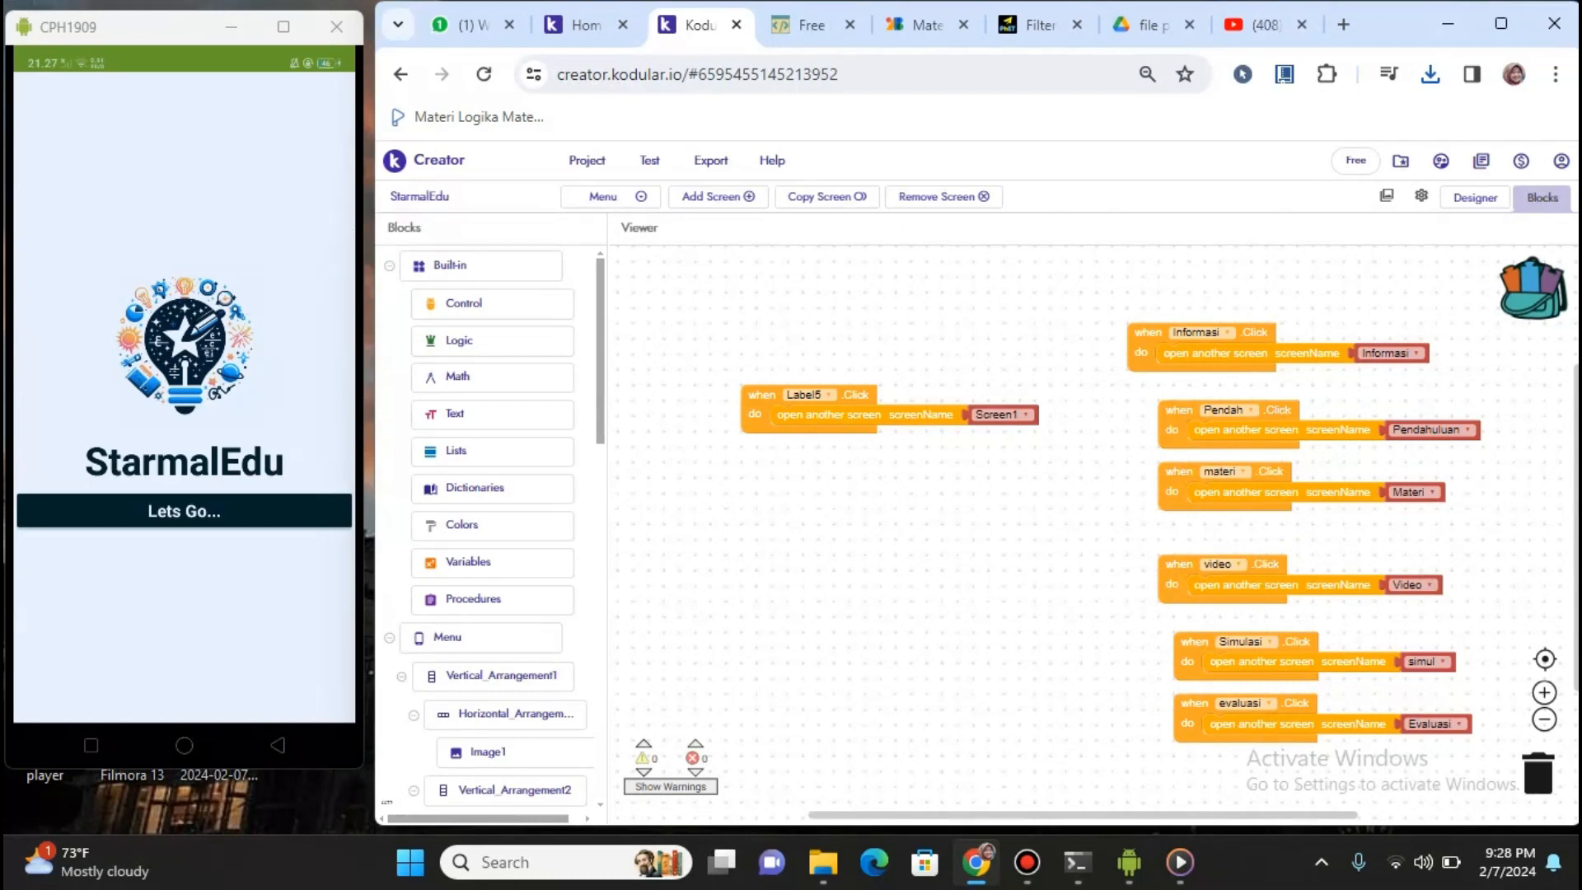
pyautogui.click(1476, 197)
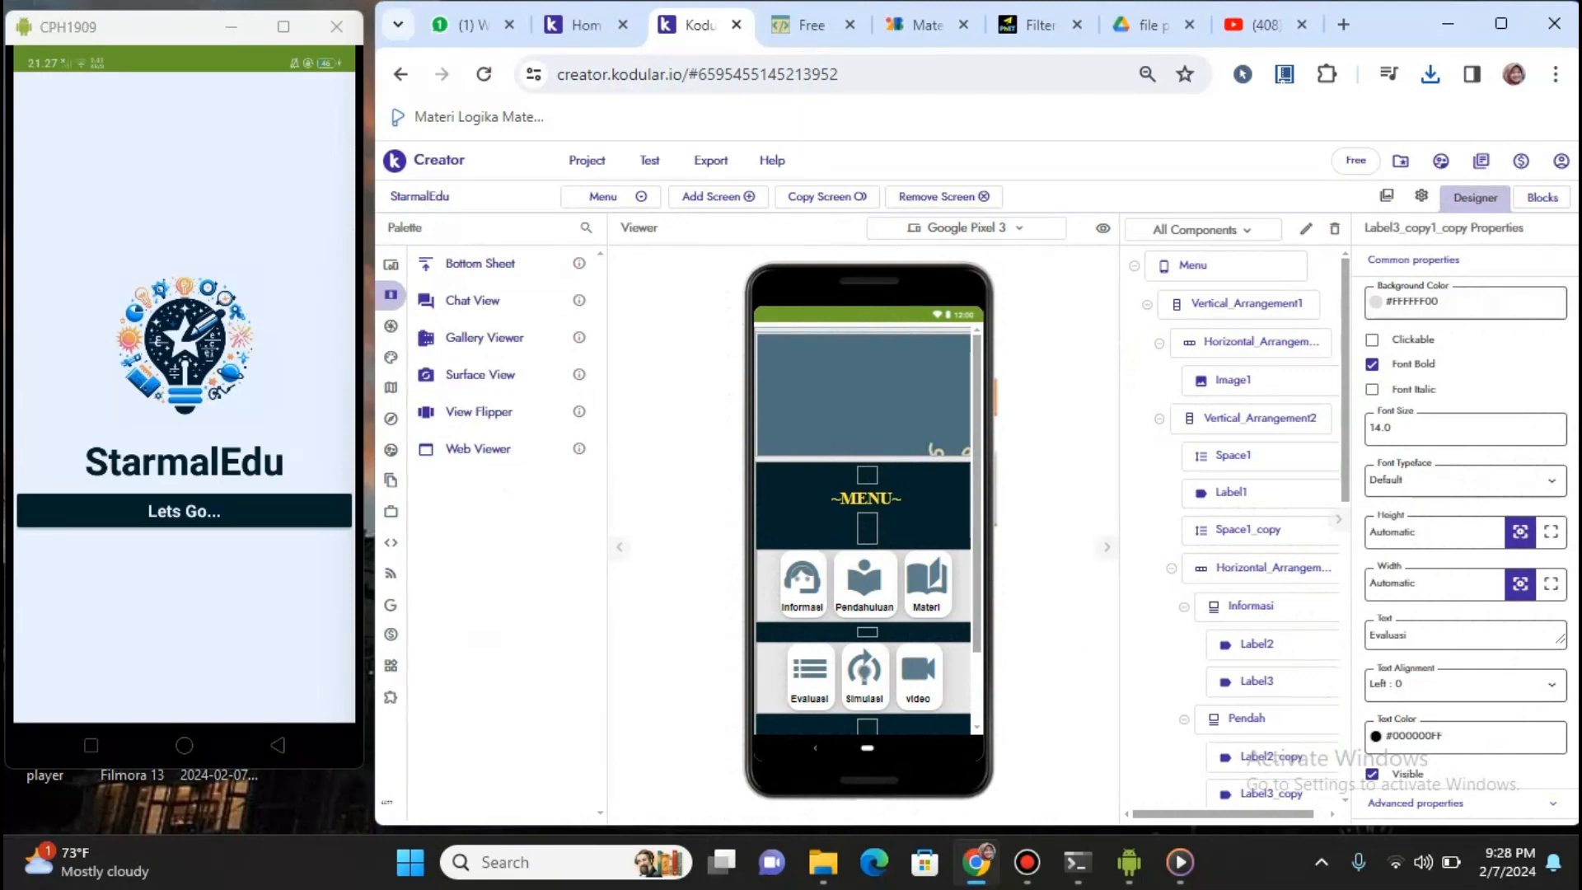
pyautogui.scroll(-2, 865, 528)
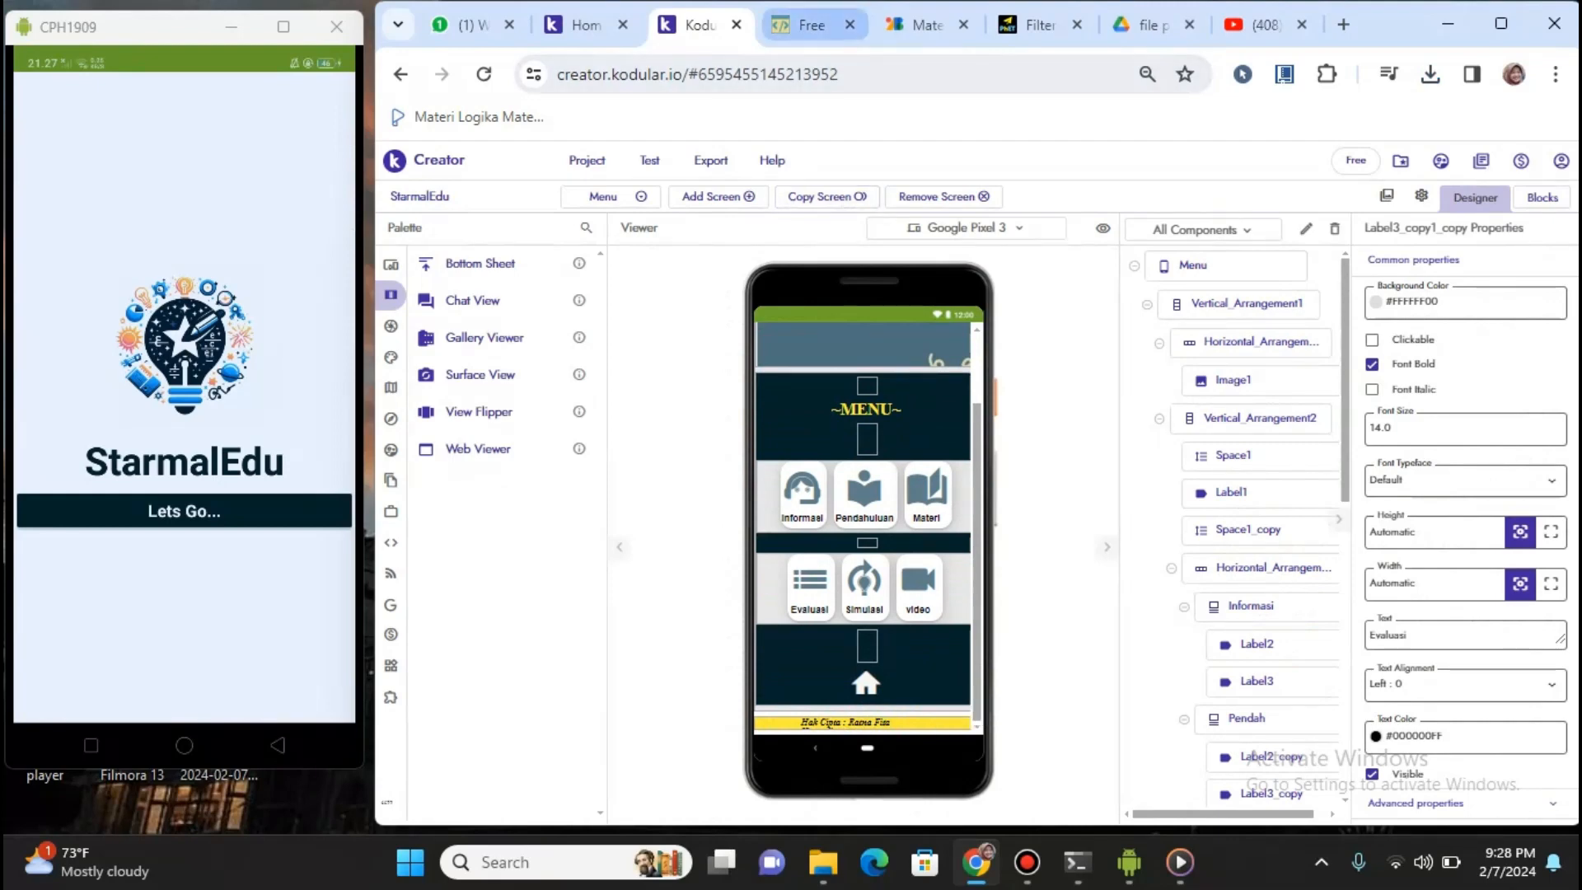
# Review the HTML-Online, Google Fonts icons, PhET, Google Drive and YouTube reference tabs
pyautogui.click(807, 24)
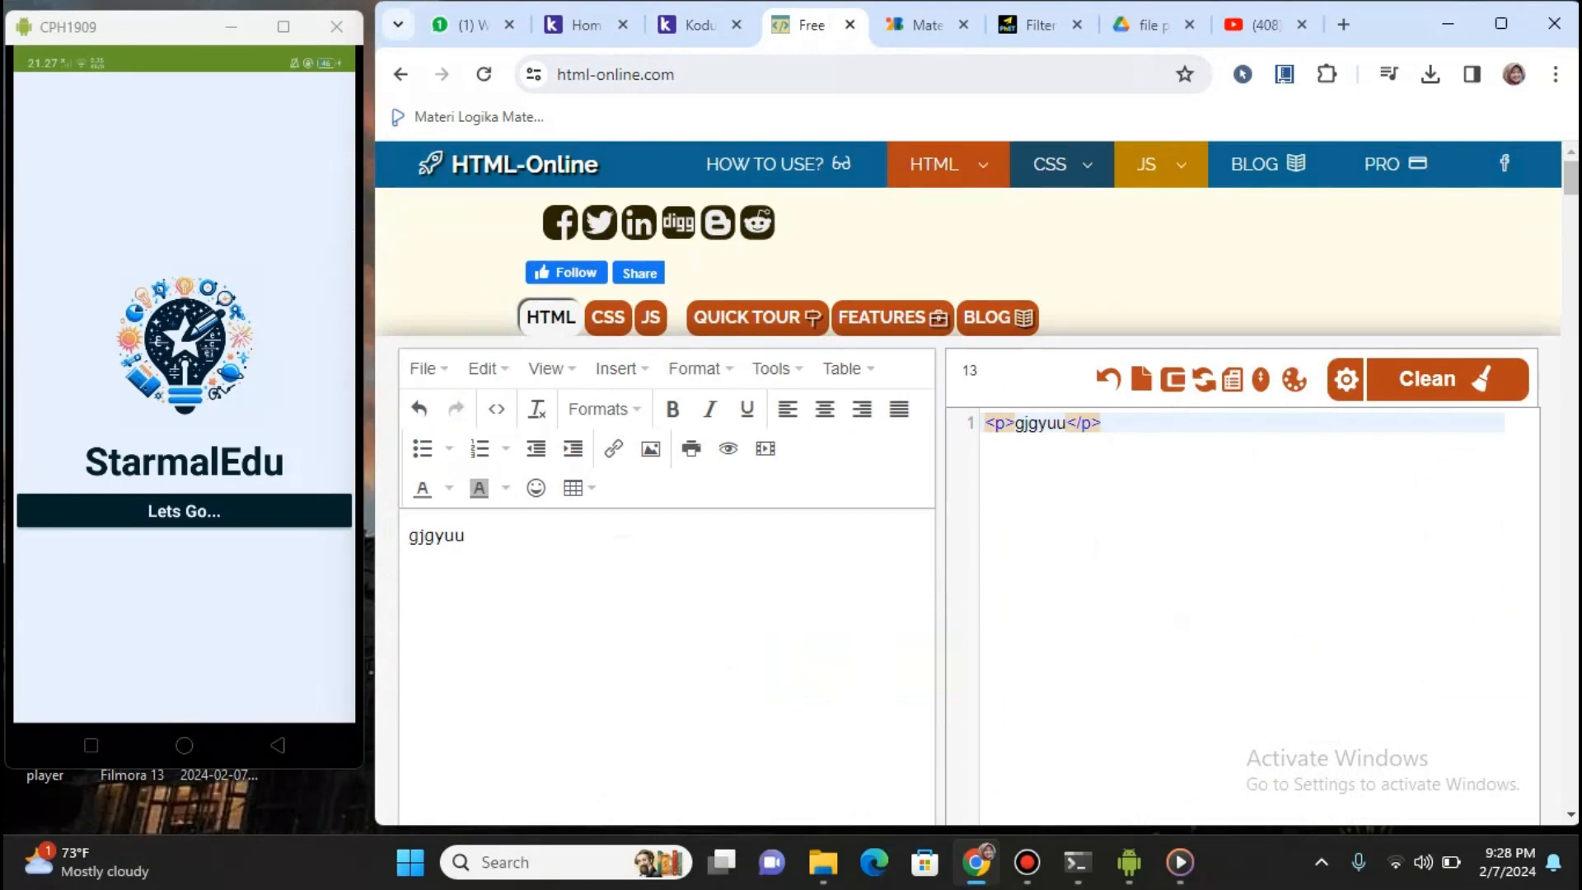
pyautogui.click(927, 24)
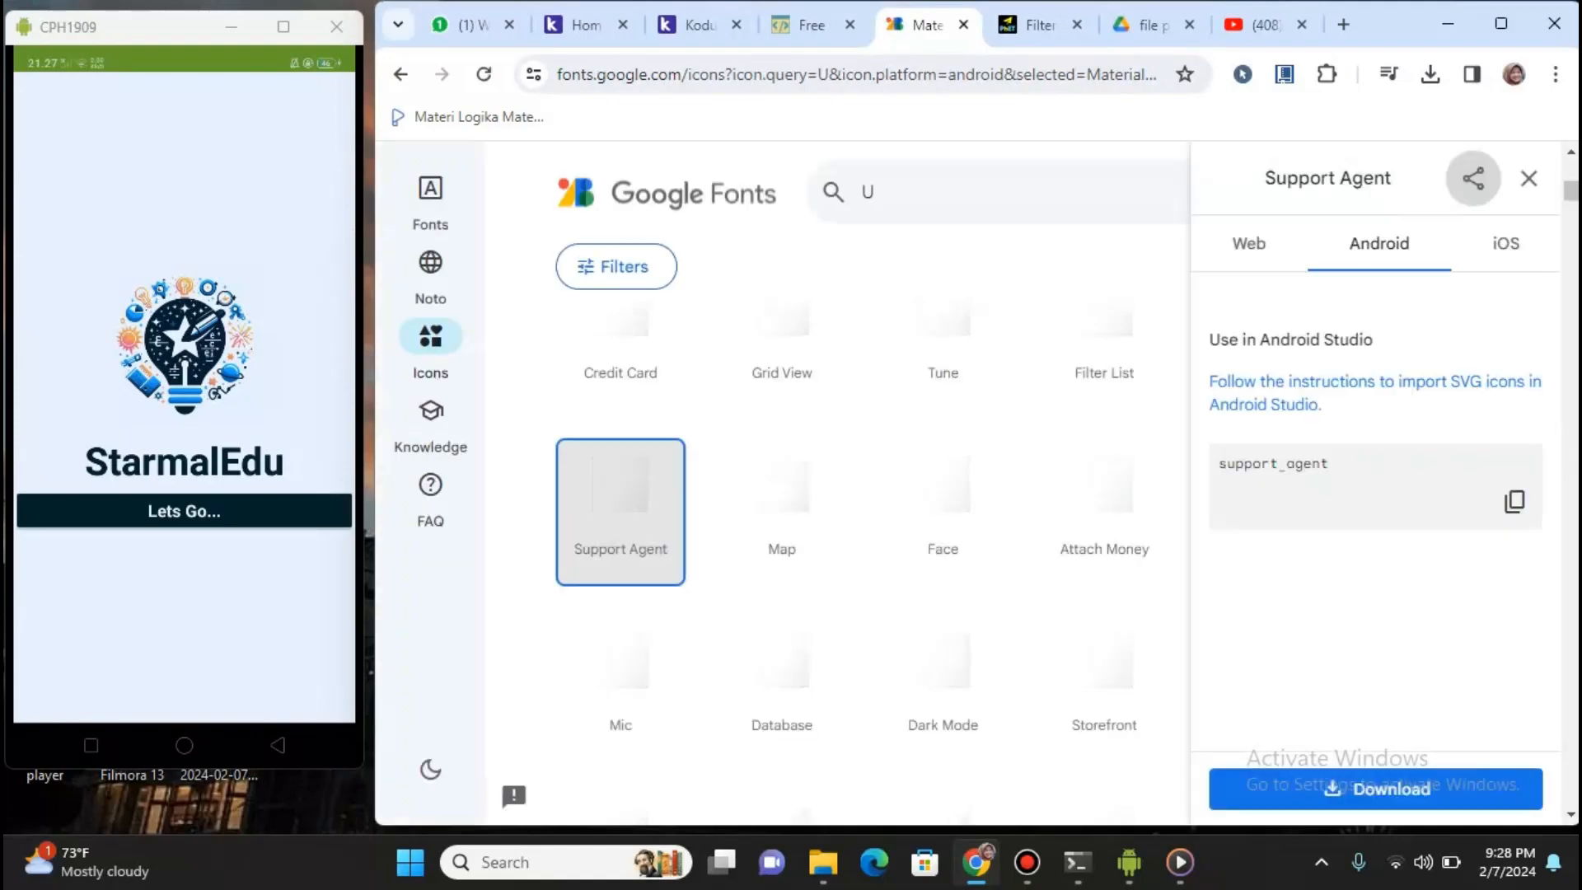
pyautogui.click(1040, 25)
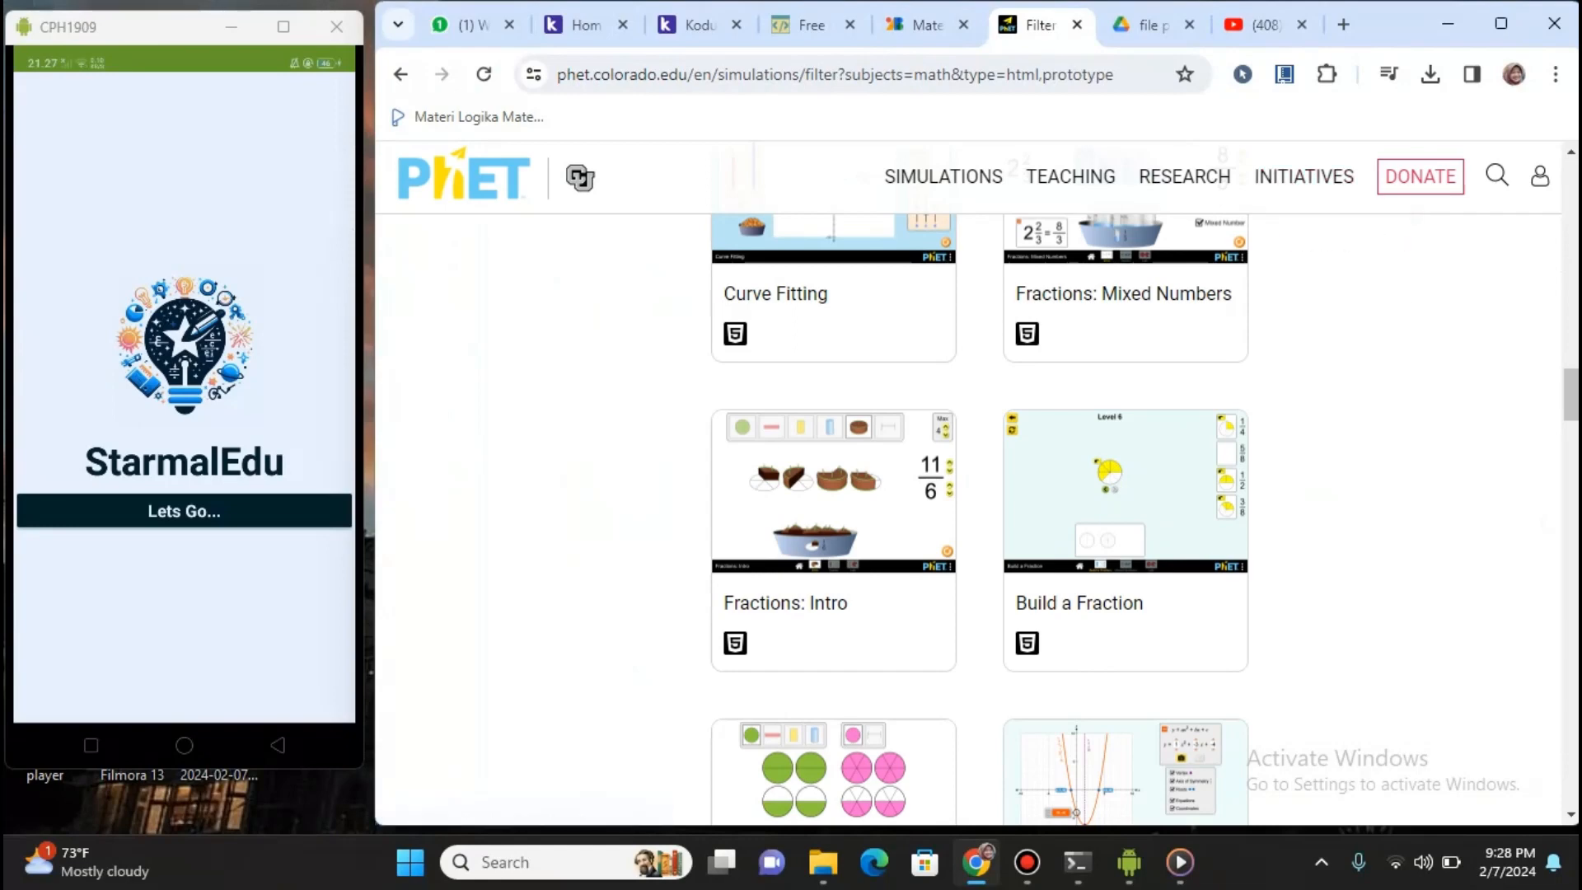
pyautogui.scroll(20, 979, 519)
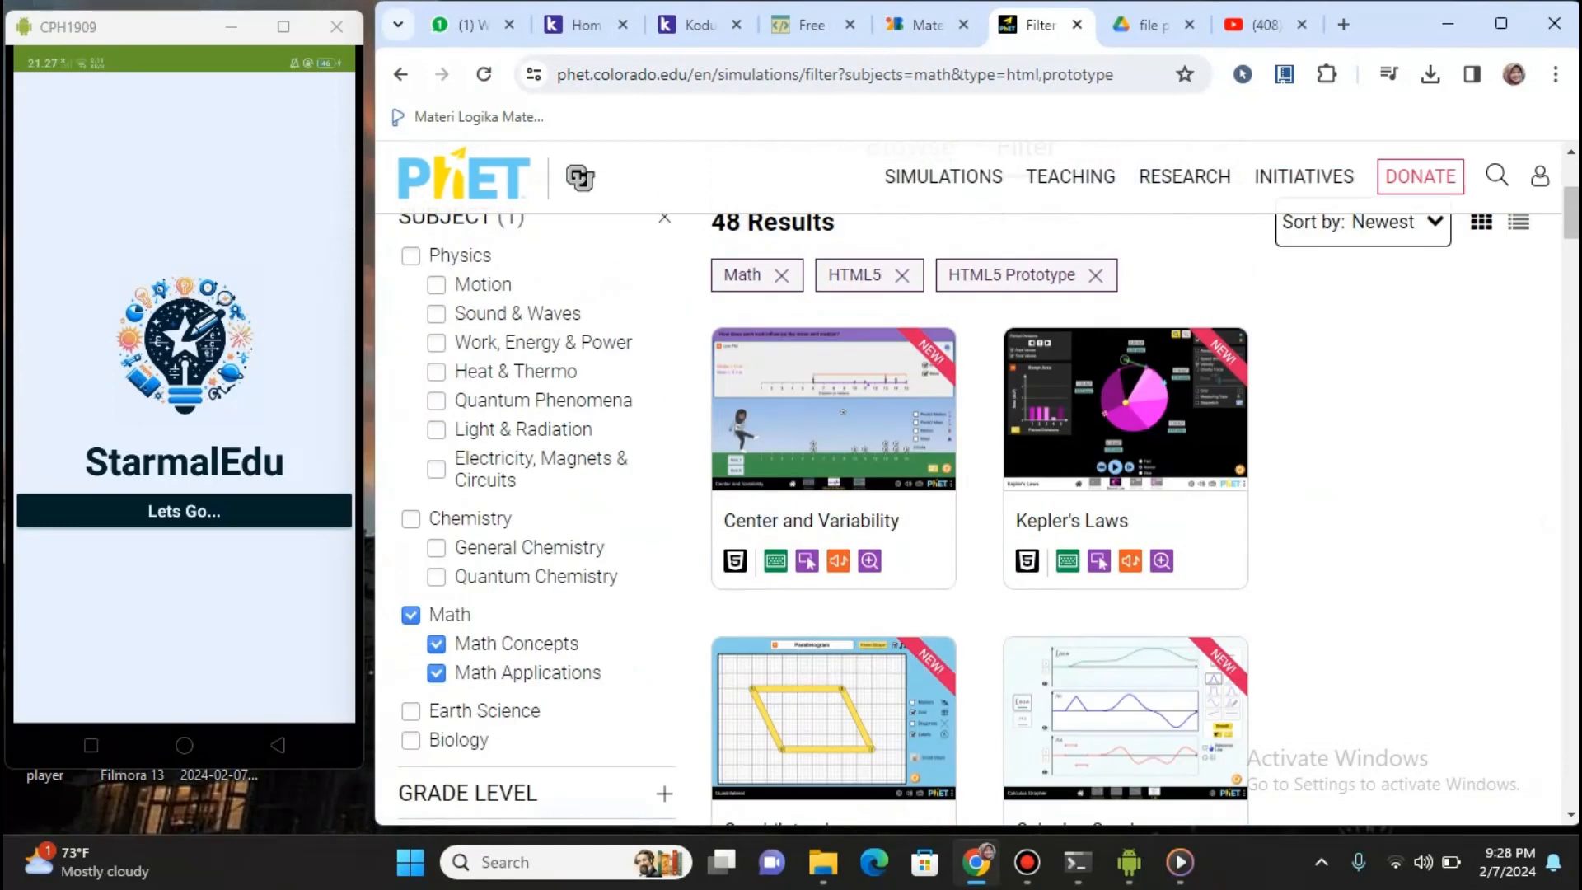
pyautogui.click(1150, 25)
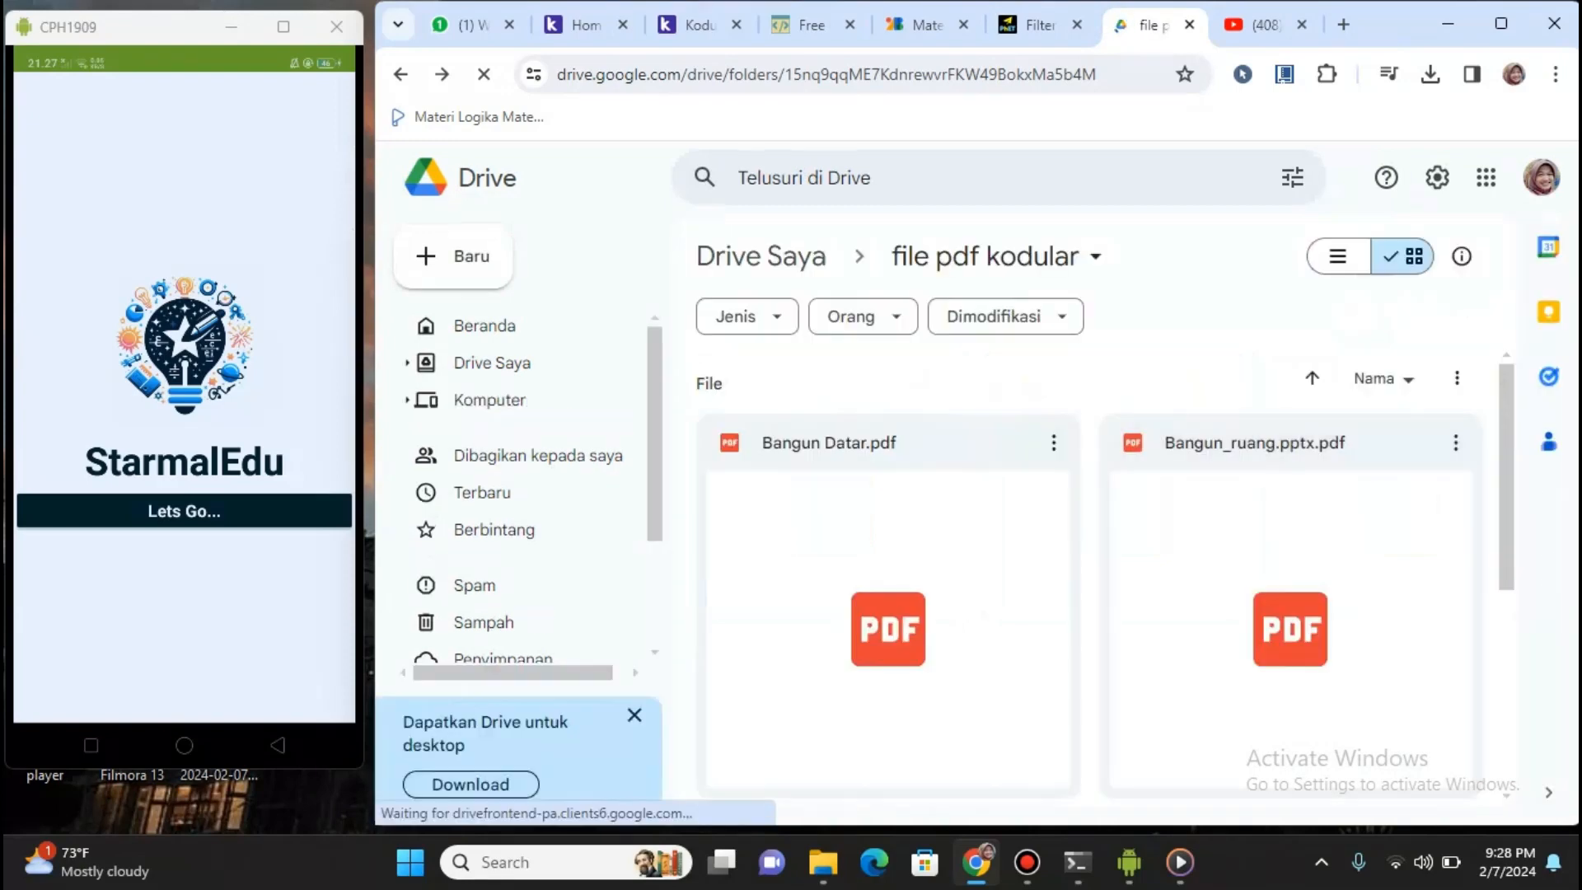
pyautogui.hotkey('ctrl', 'Tab')
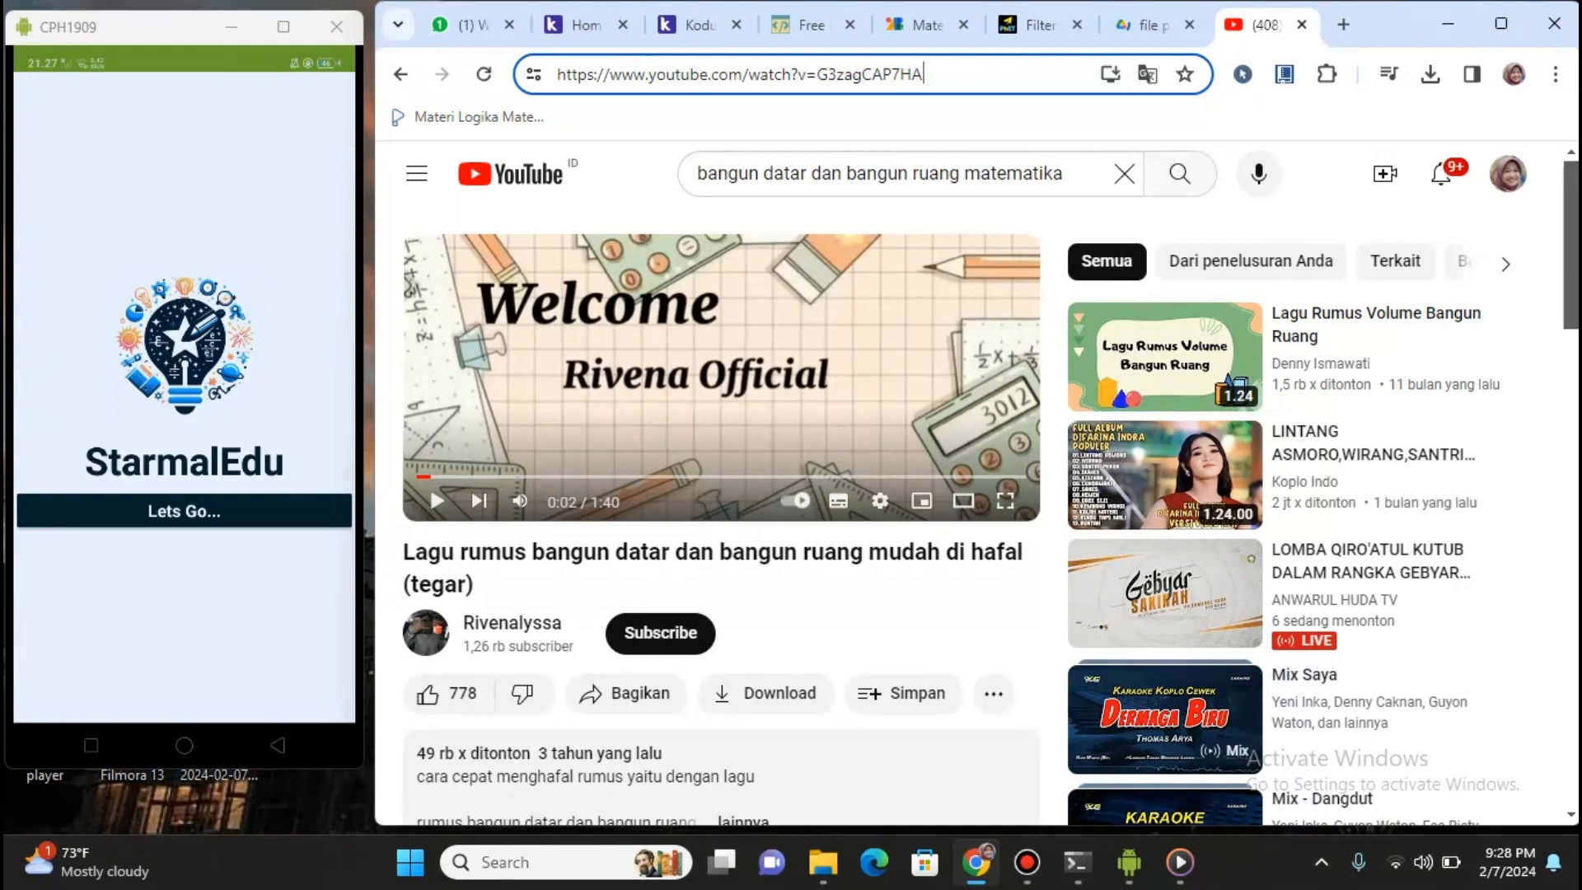
# Return to Kodular, minimize Chrome, and maximize the scrcpy phone mirror showing StarmalEdu
pyautogui.click(699, 26)
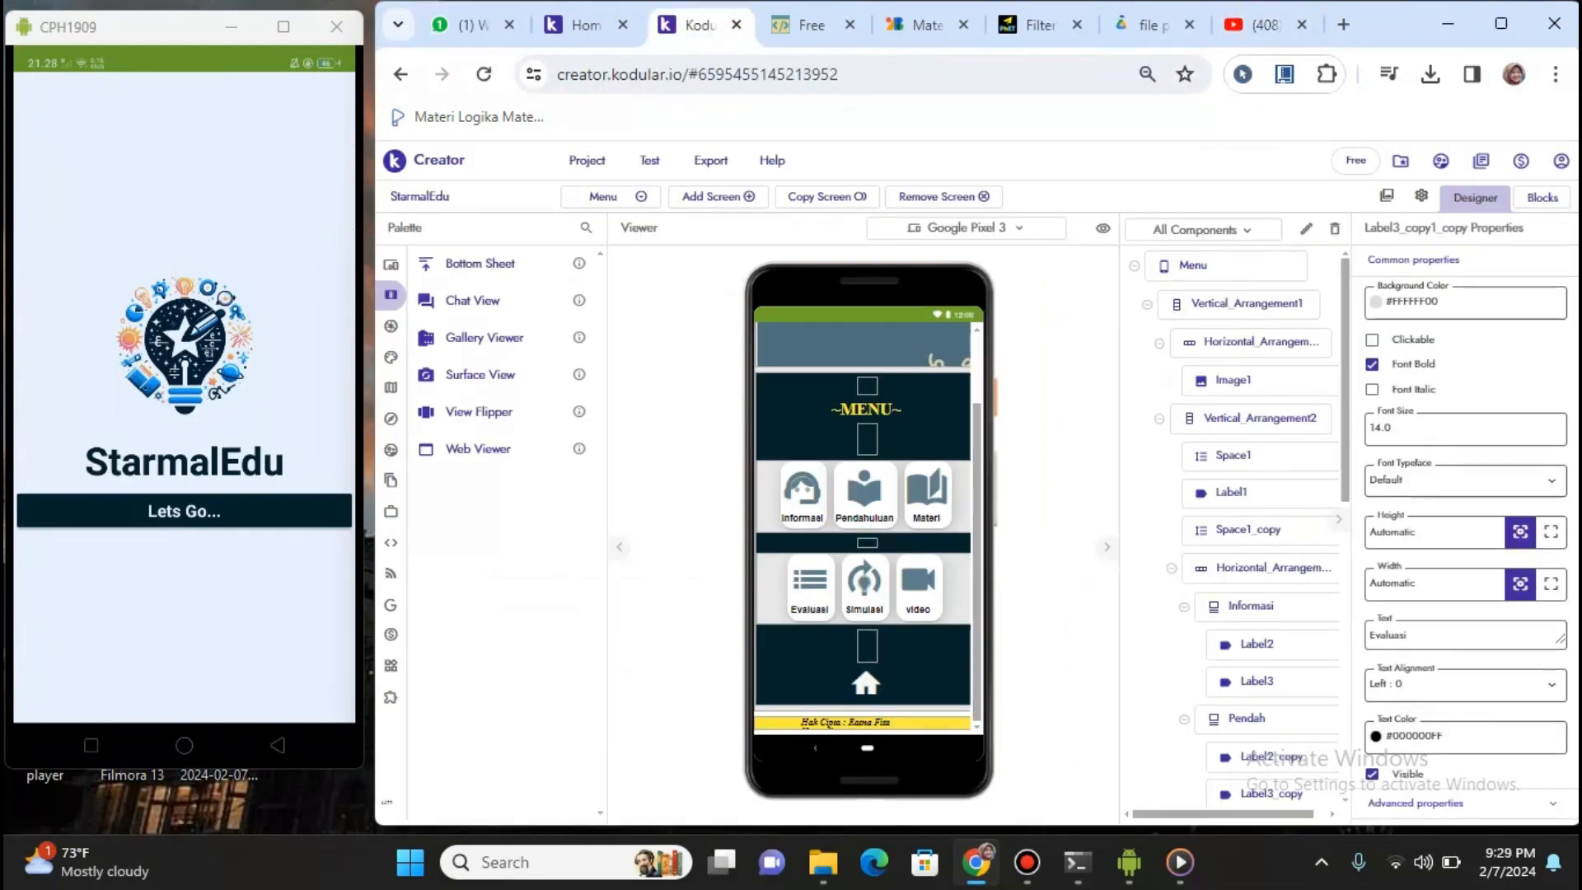
pyautogui.click(1448, 24)
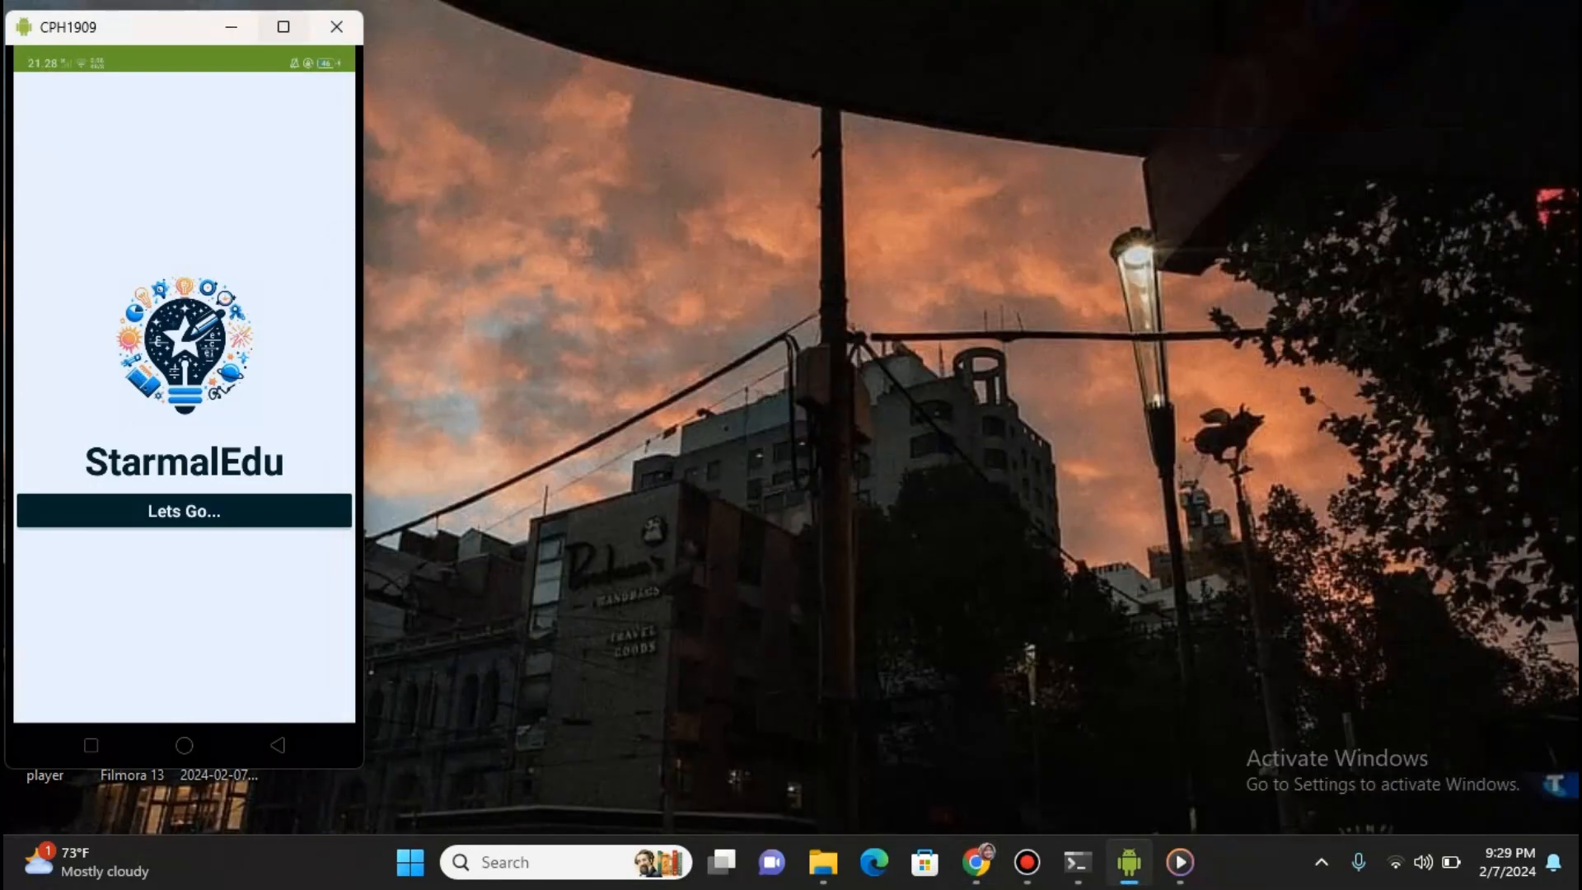
pyautogui.click(283, 26)
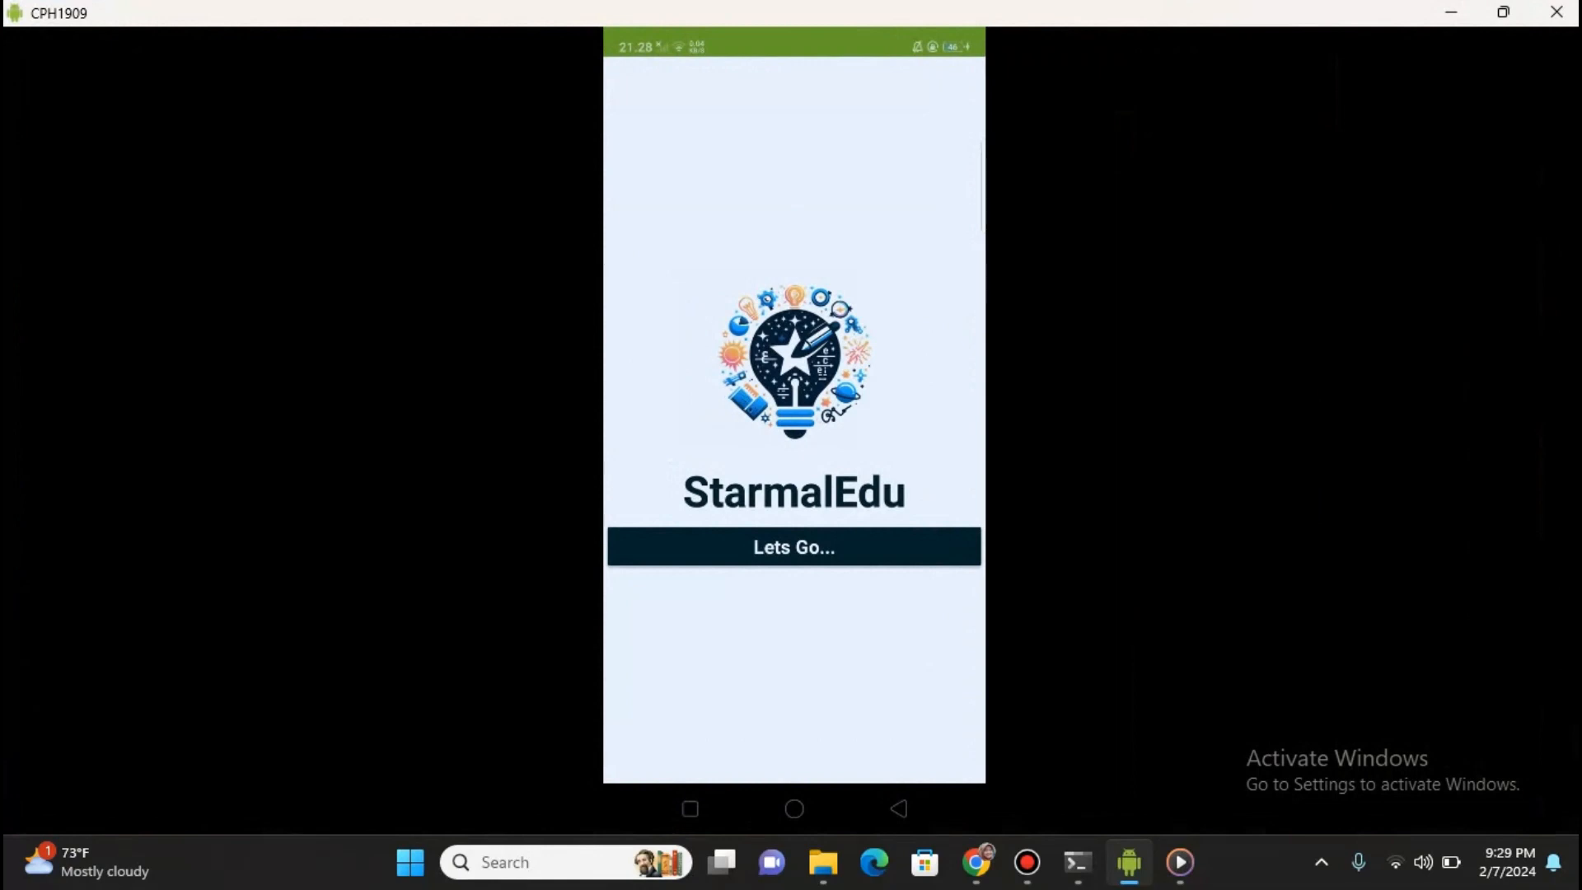